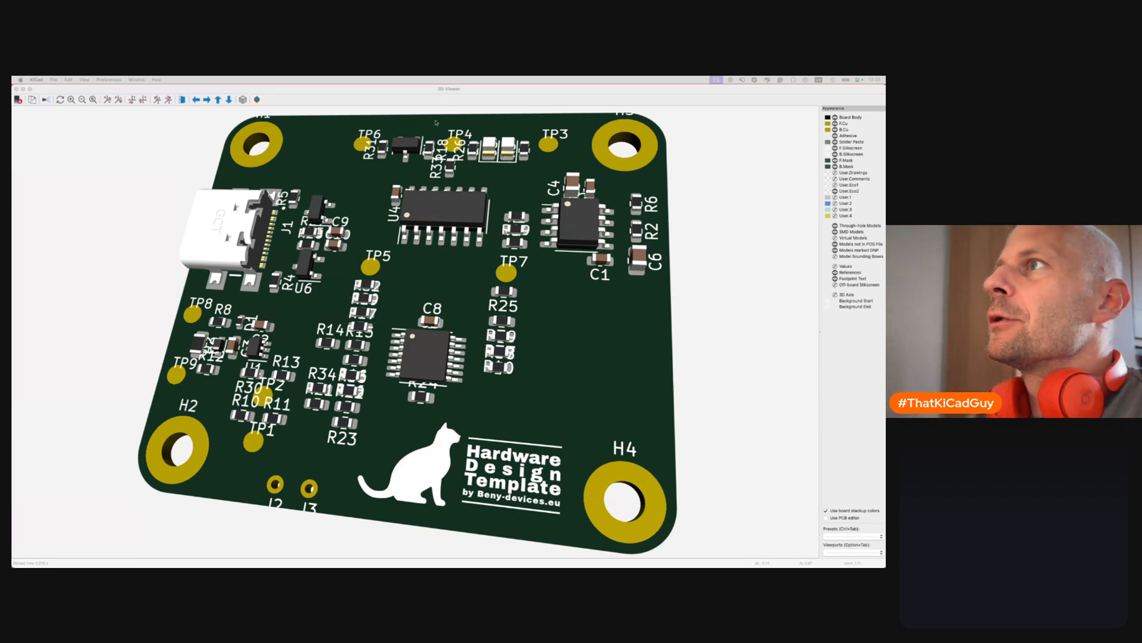
Close the 3D view, open the board setup and set the board's copper finish to ENIG
{"action": "left_click", "coordinate": [16, 89]}
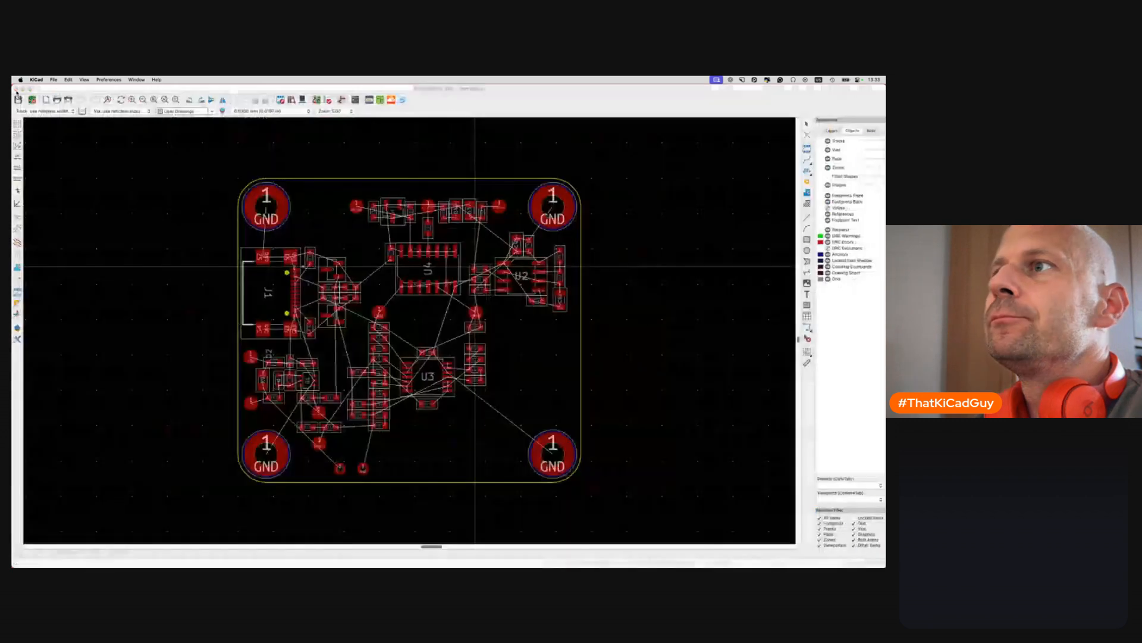
{"action": "left_click", "coordinate": [53, 79]}
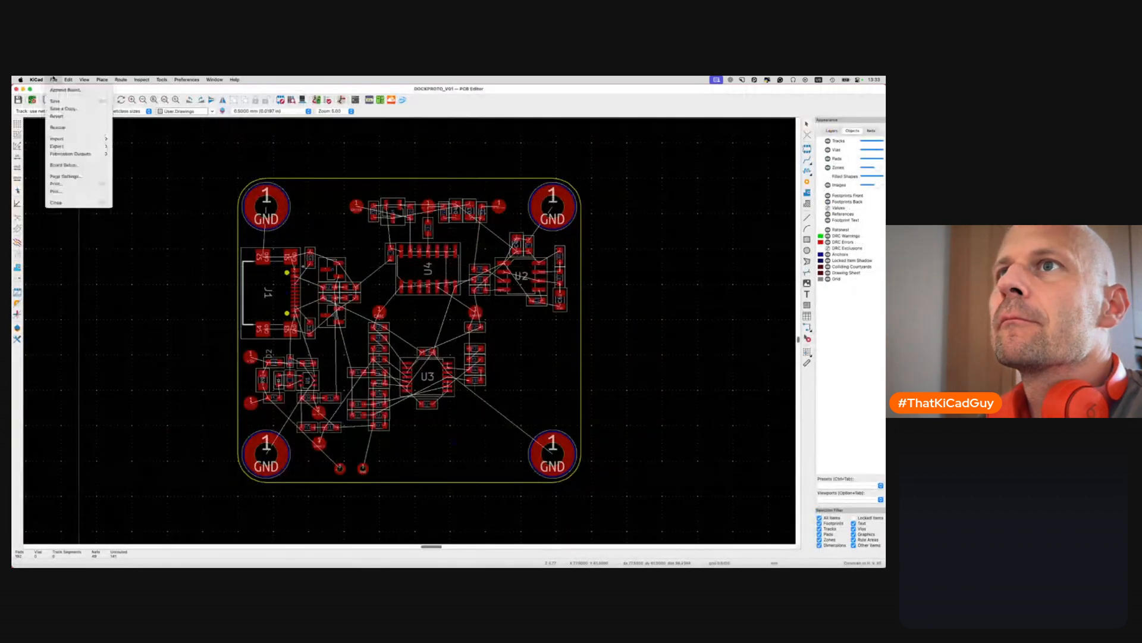
{"action": "left_click", "coordinate": [64, 164]}
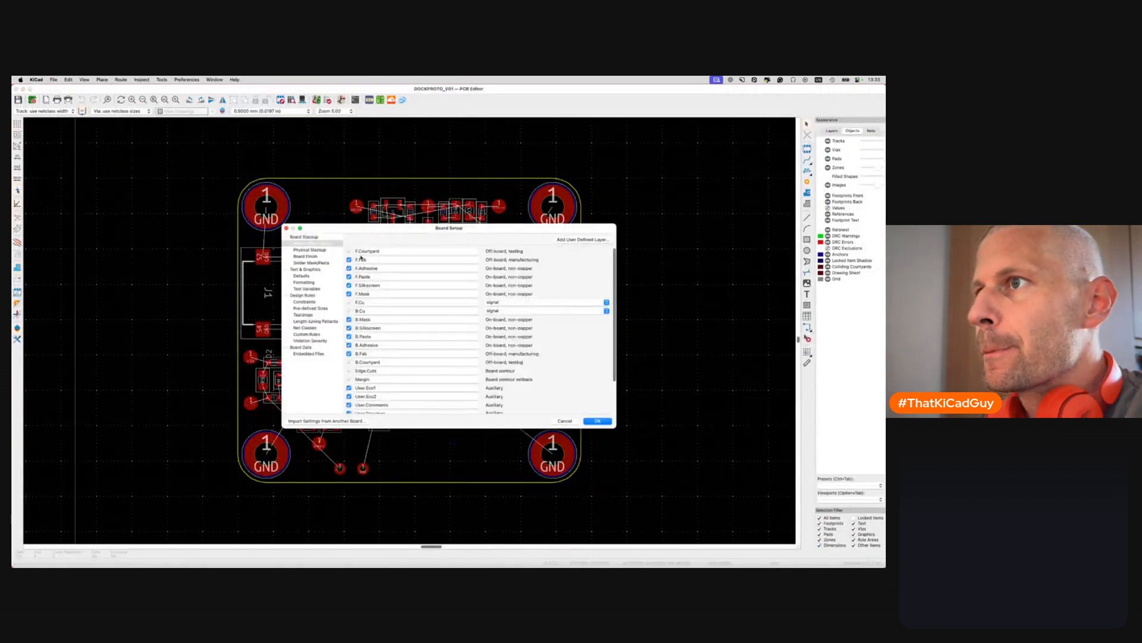
{"action": "left_click", "coordinate": [322, 250]}
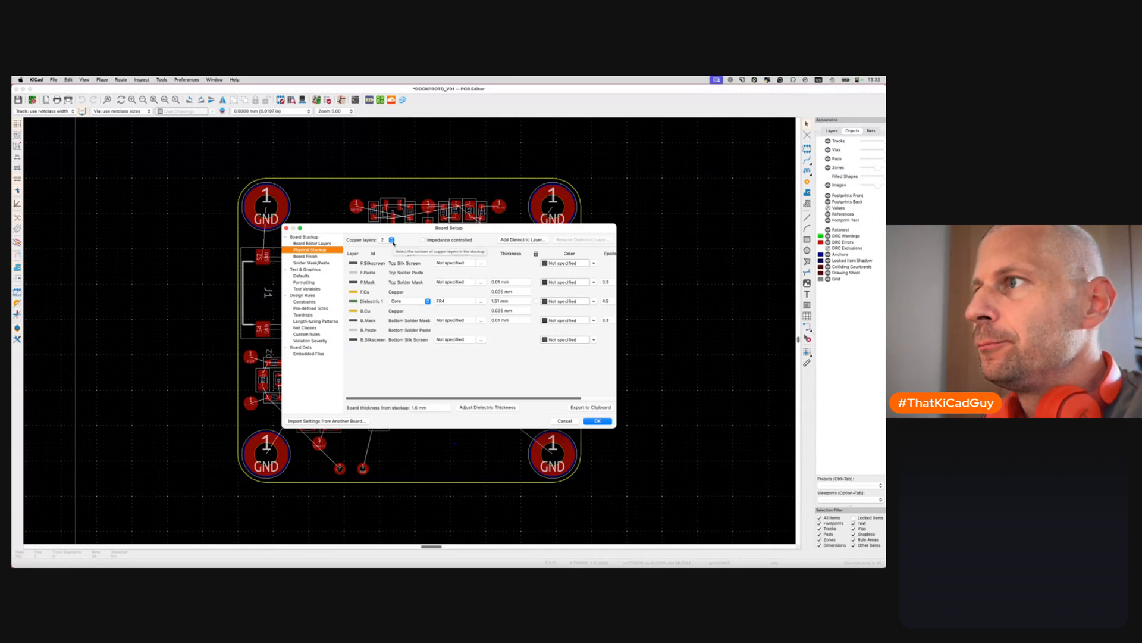
{"action": "left_click", "coordinate": [323, 256]}
{"action": "left_click", "coordinate": [415, 257]}
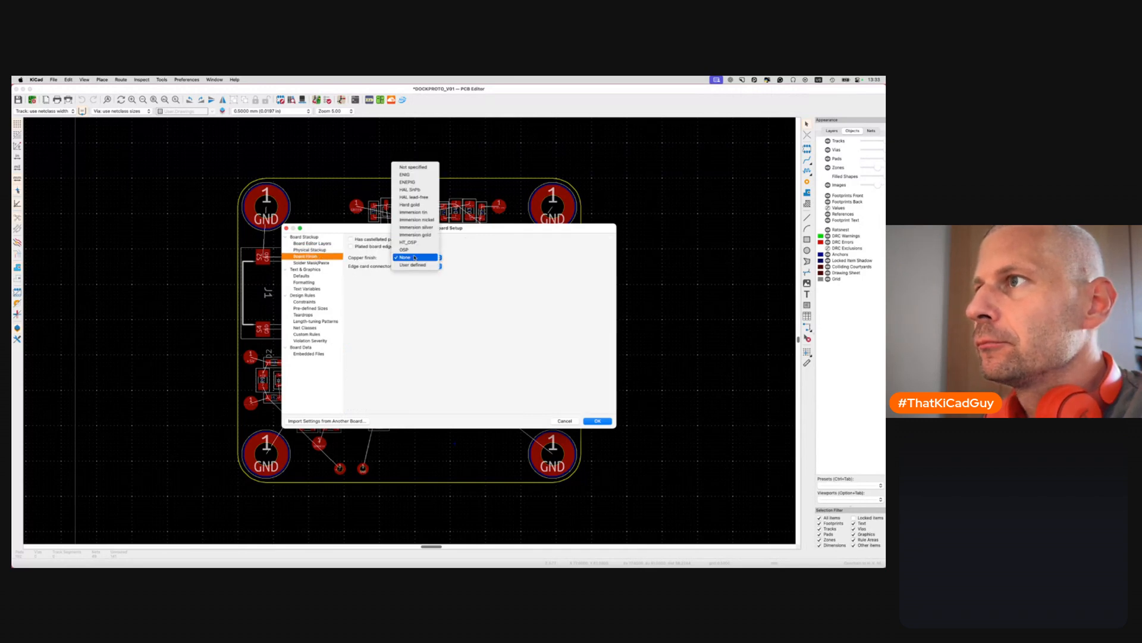
{"action": "left_click", "coordinate": [416, 182]}
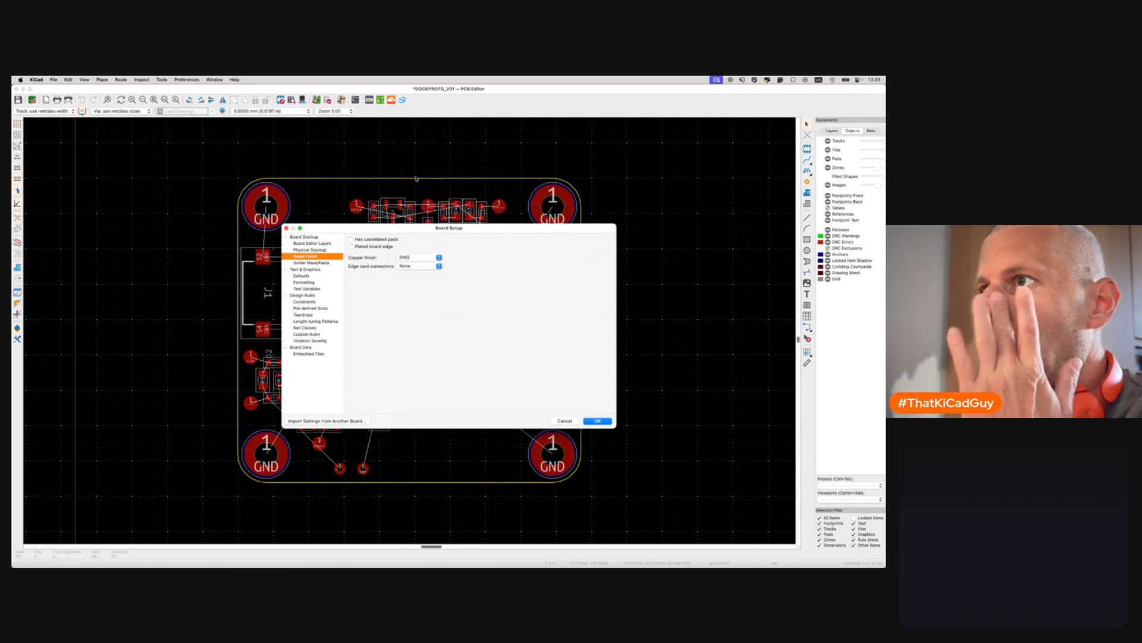
Set the board's solder mask expansion to 0.07 mm and apply the board setup
{"action": "left_click", "coordinate": [316, 263]}
{"action": "left_click", "coordinate": [441, 290]}
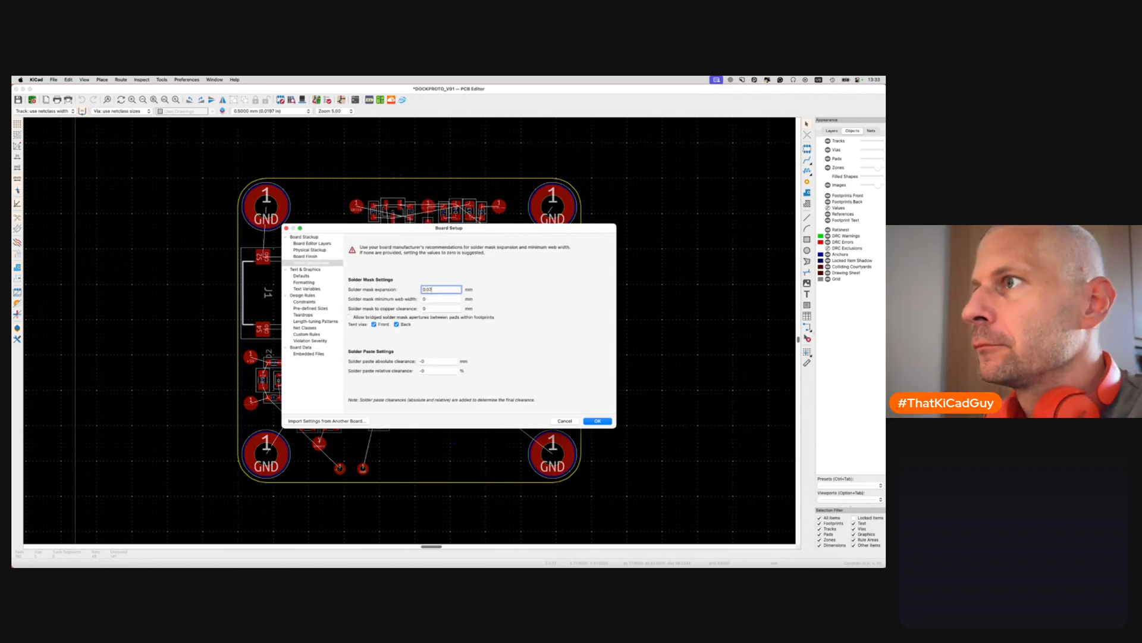
{"action": "left_click", "coordinate": [307, 276]}
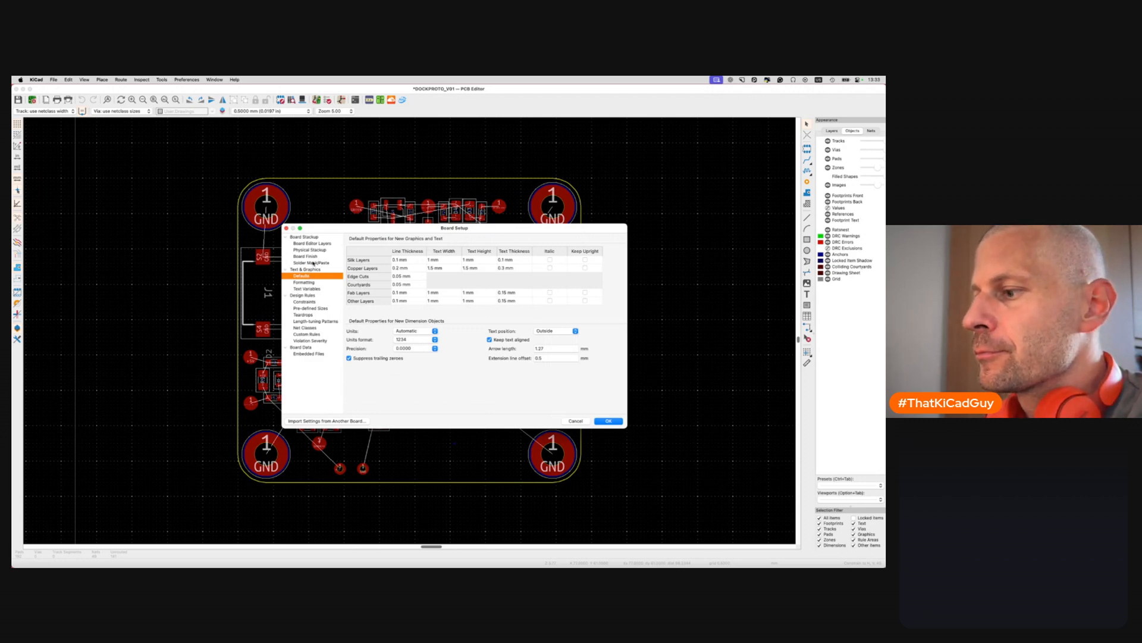
{"action": "left_click", "coordinate": [314, 264]}
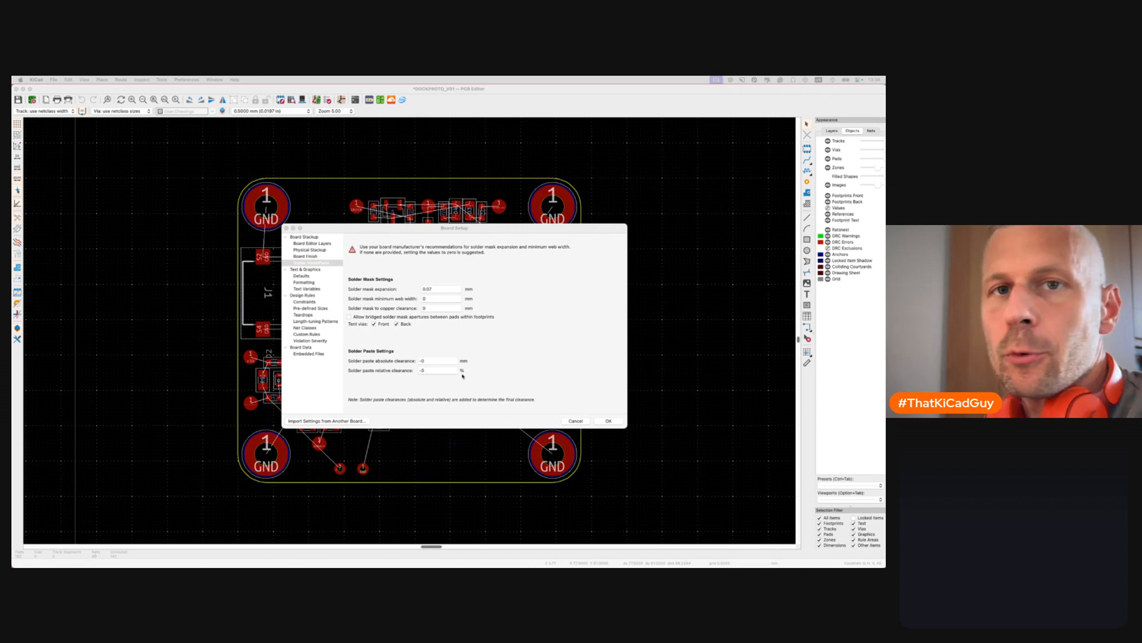
{"action": "left_click", "coordinate": [446, 289]}
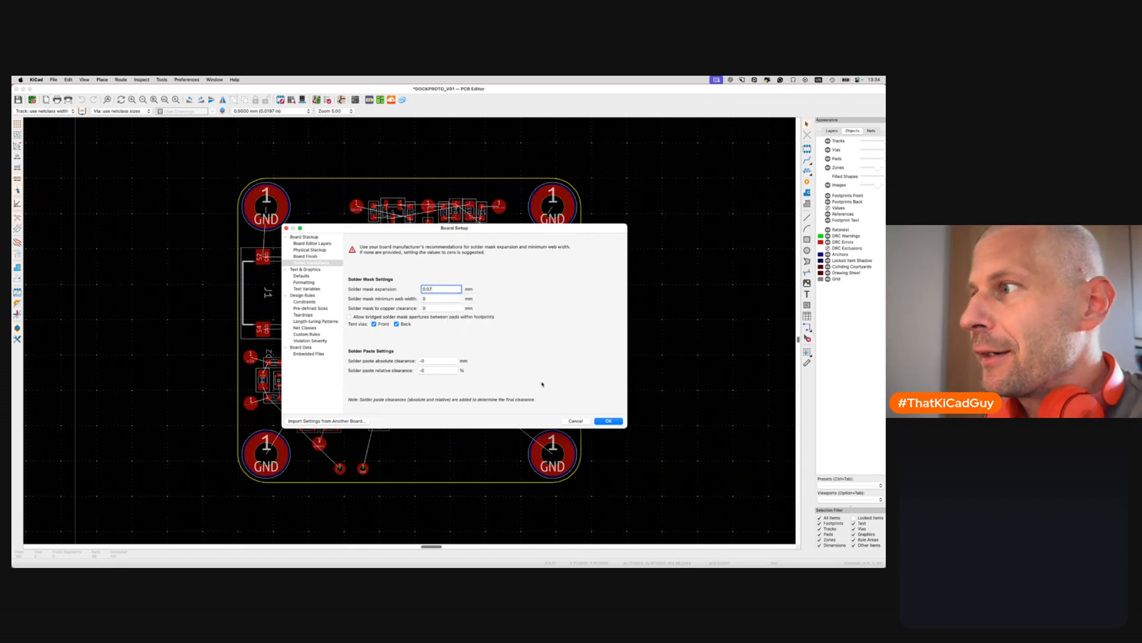
{"action": "left_click", "coordinate": [607, 421]}
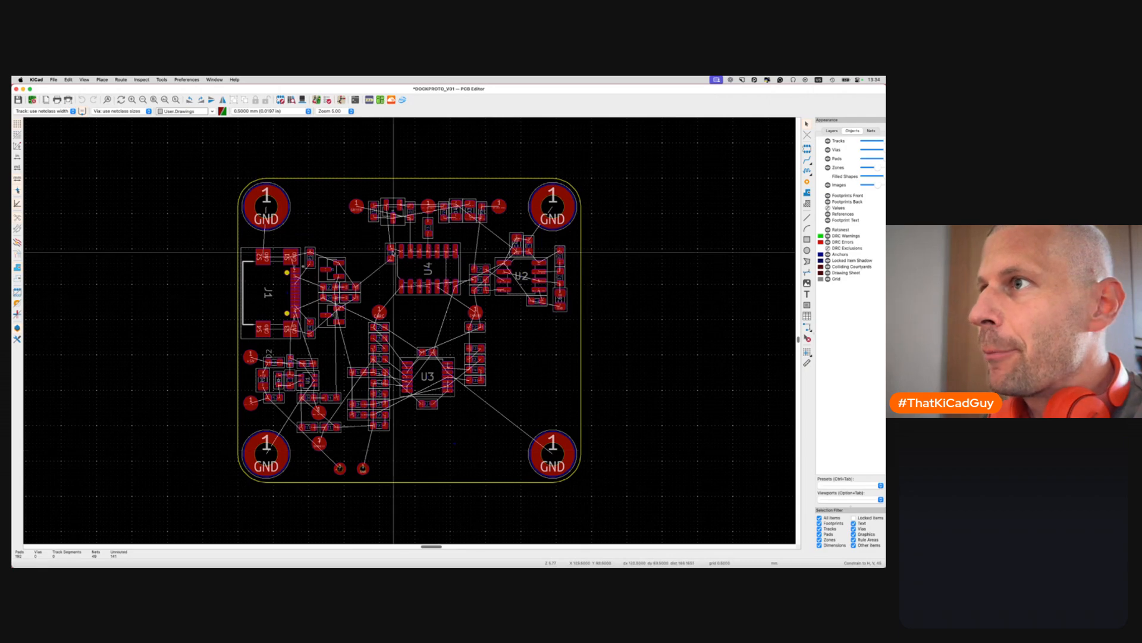
Try routing a track with a via from the +5V pad 14 of U4
{"action": "scroll", "coordinate": [411, 323], "scroll_direction": "up", "scroll_amount": 5}
{"action": "scroll", "coordinate": [396, 257], "scroll_direction": "up", "scroll_amount": 5}
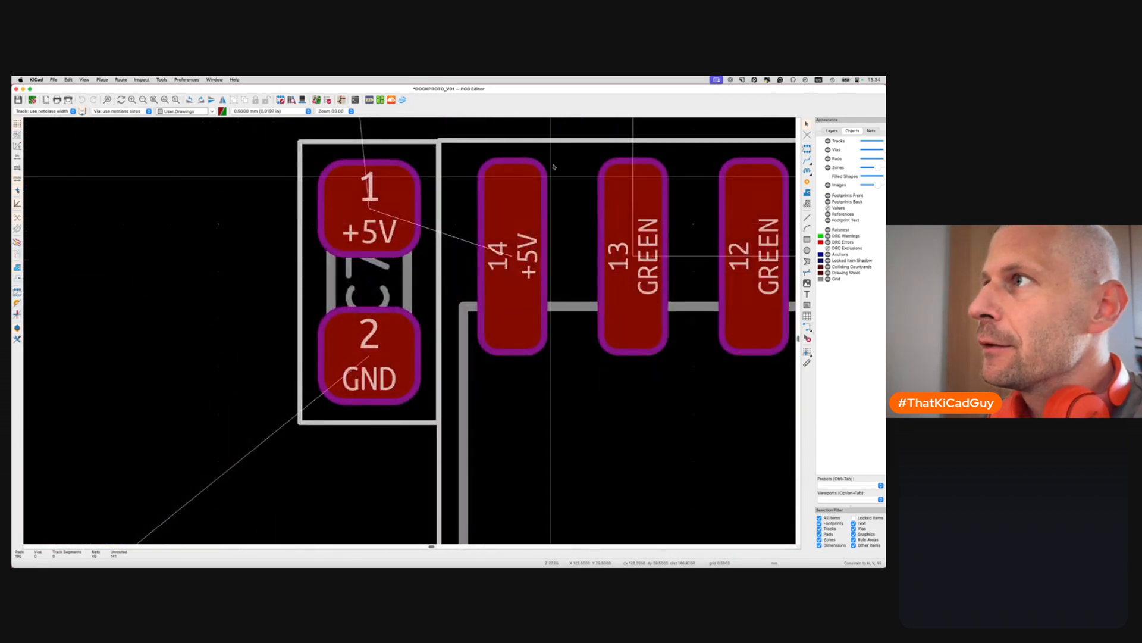
{"action": "scroll", "coordinate": [508, 168], "scroll_direction": "down", "scroll_amount": 2}
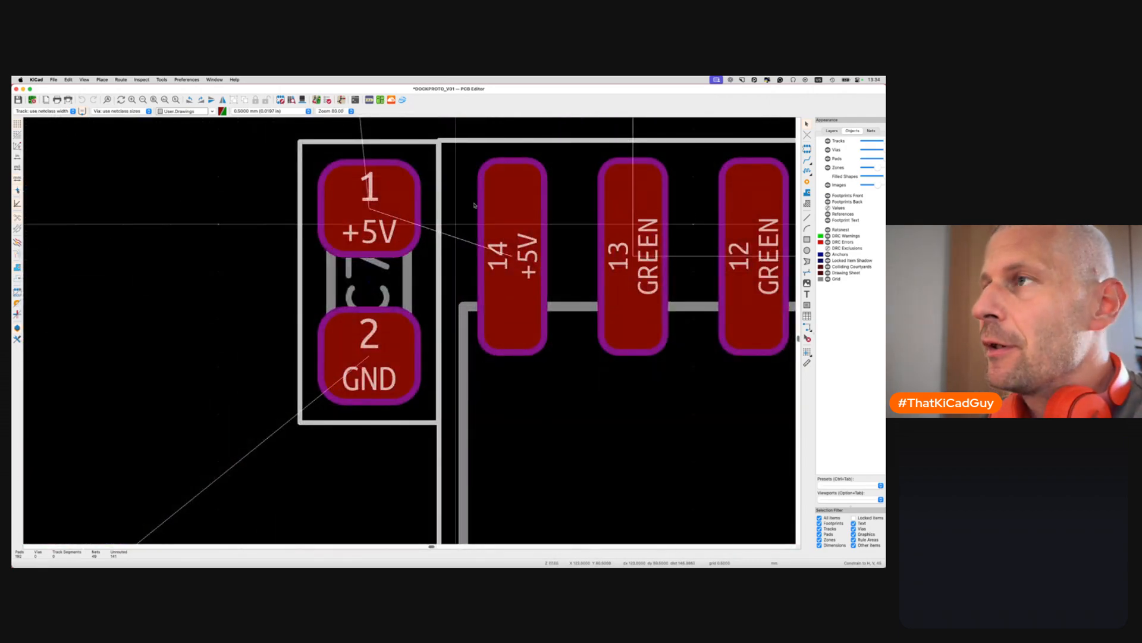
{"action": "key", "text": "x"}
{"action": "scroll", "coordinate": [498, 231], "scroll_direction": "up", "scroll_amount": 1}
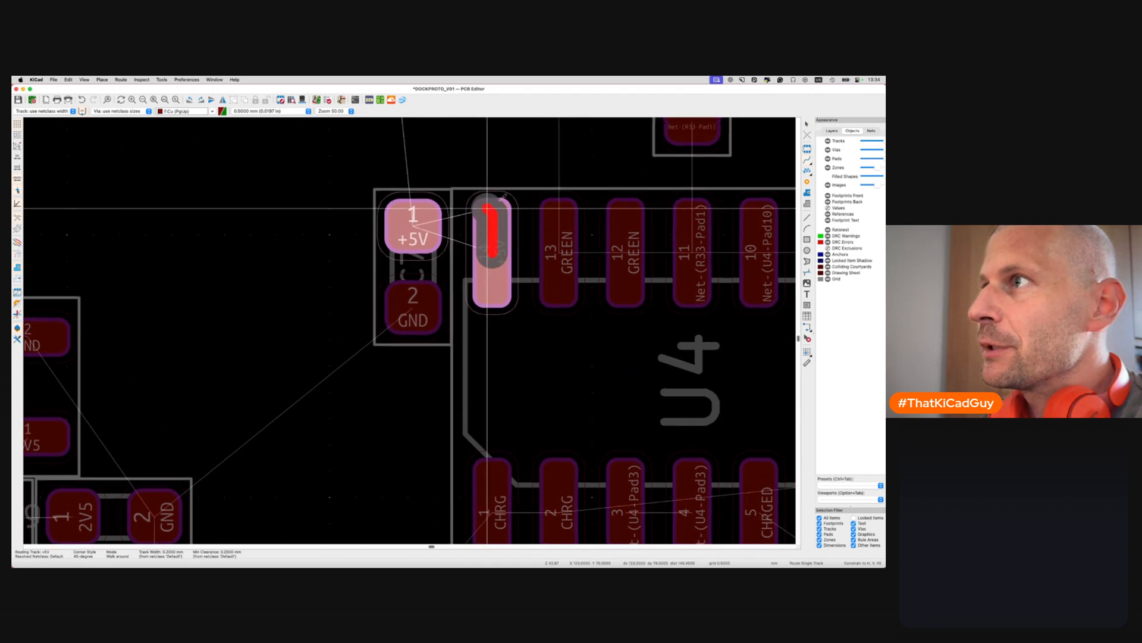
{"action": "key", "text": "alt+2"}
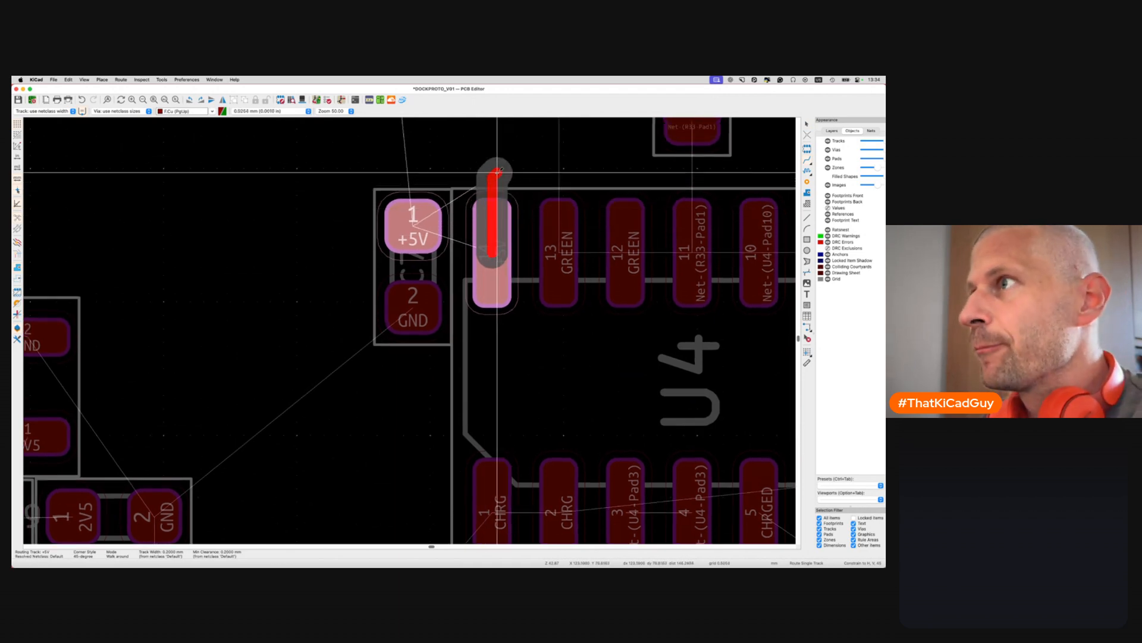
{"action": "key", "text": "v"}
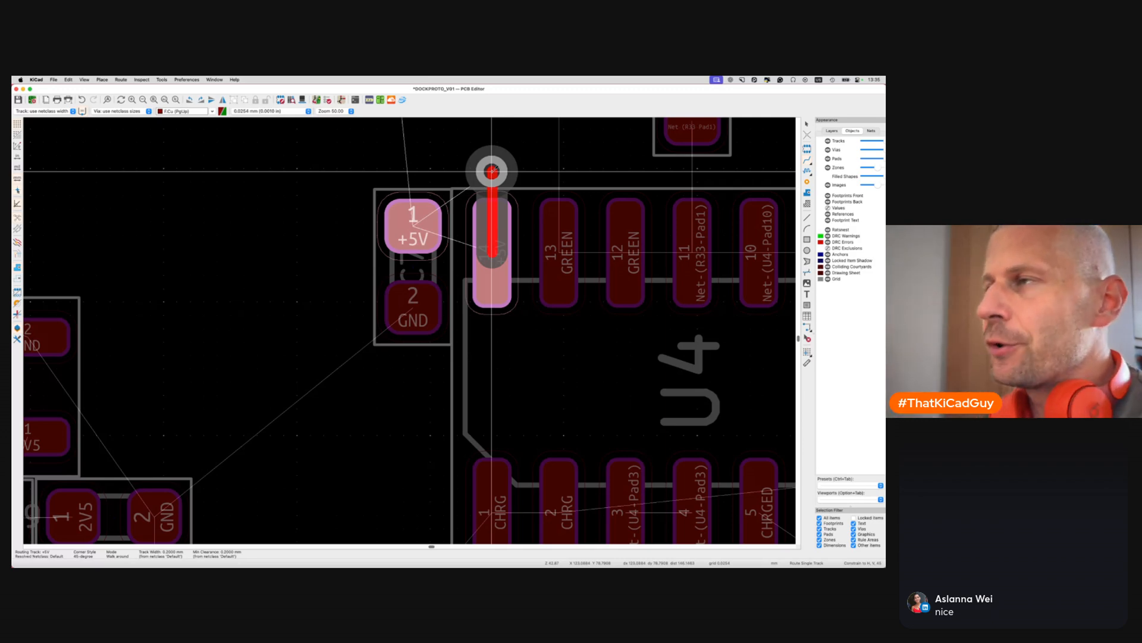
{"action": "key", "text": "Escape"}
Save the board and set the minimum silkscreen text height to 0.7 mm in the board's design rule constraints
{"action": "key", "text": "super+s"}
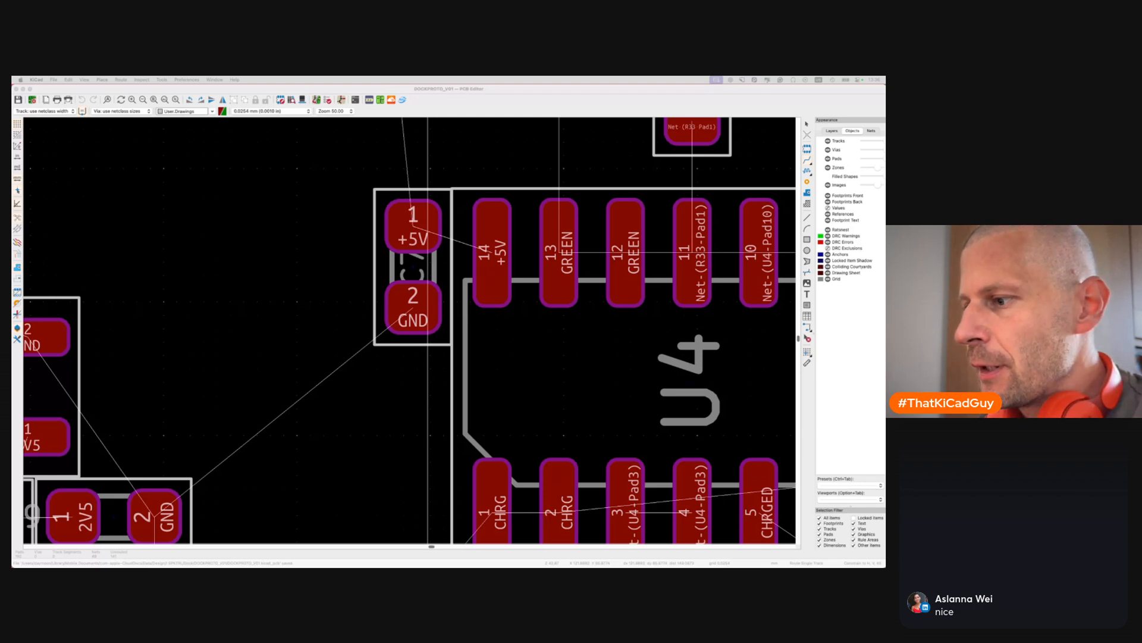
{"action": "left_click", "coordinate": [85, 92]}
{"action": "left_click", "coordinate": [54, 80]}
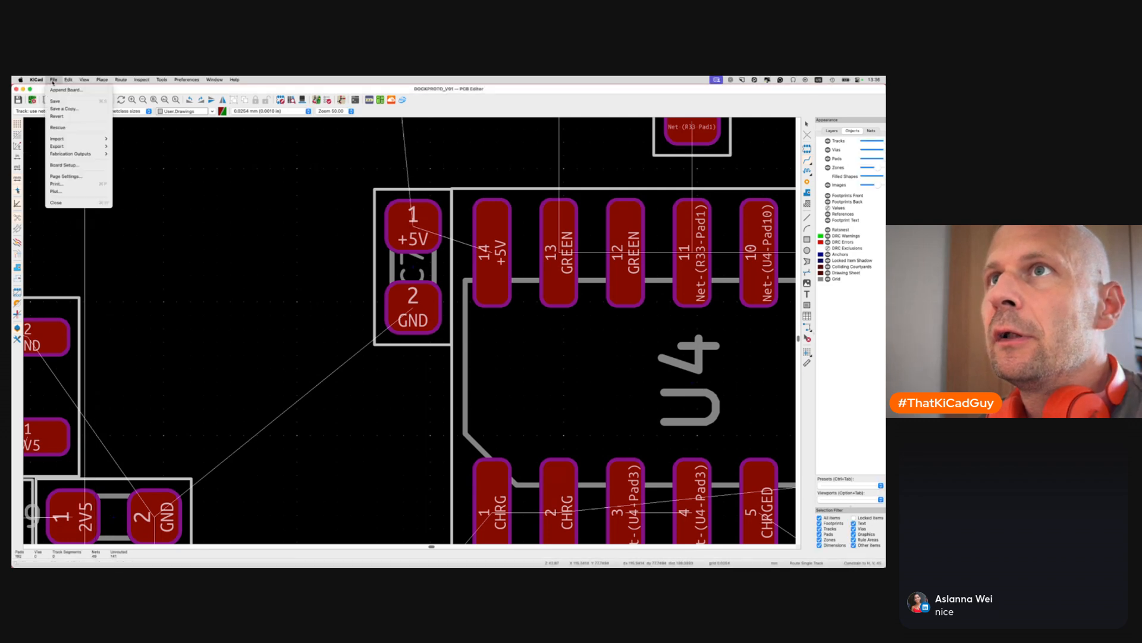
{"action": "left_click", "coordinate": [67, 166]}
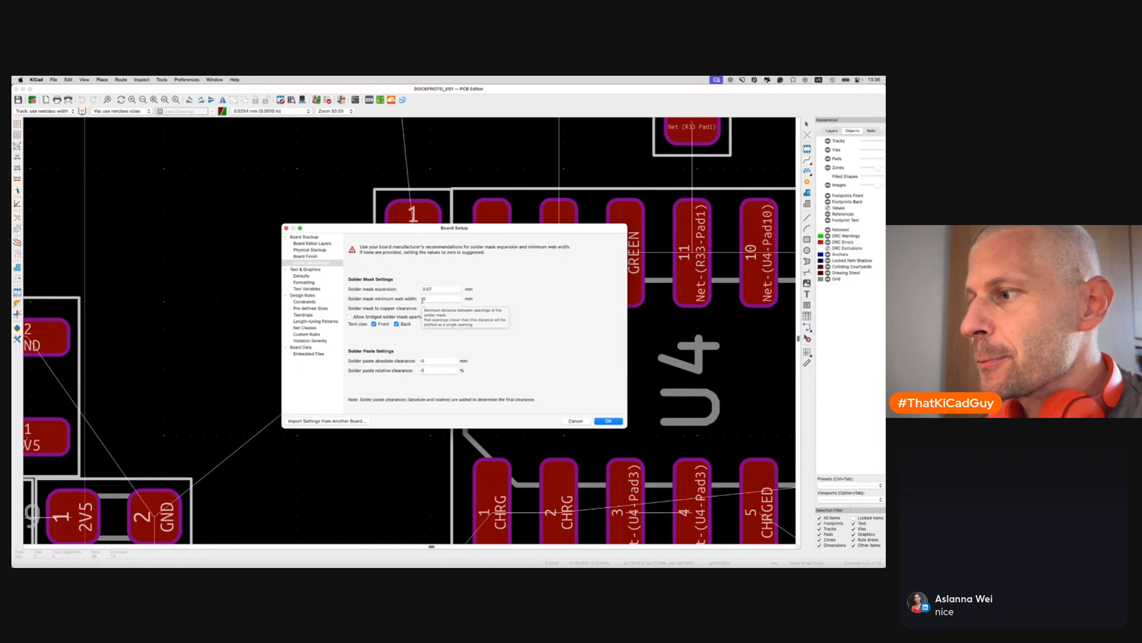
{"action": "left_click", "coordinate": [311, 276]}
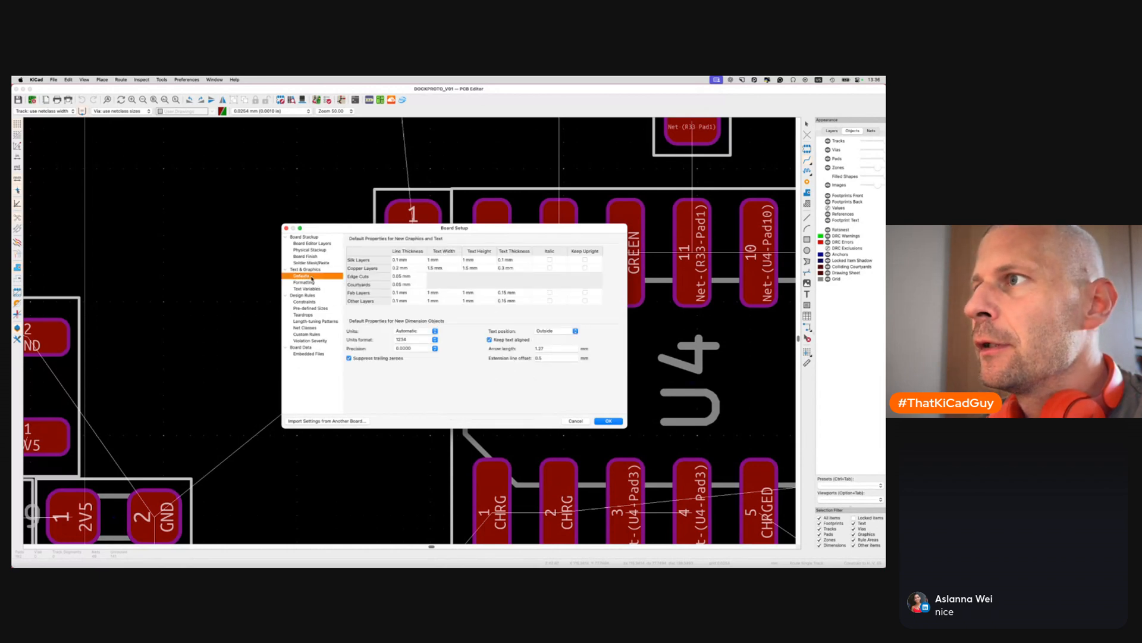
{"action": "left_click", "coordinate": [305, 302]}
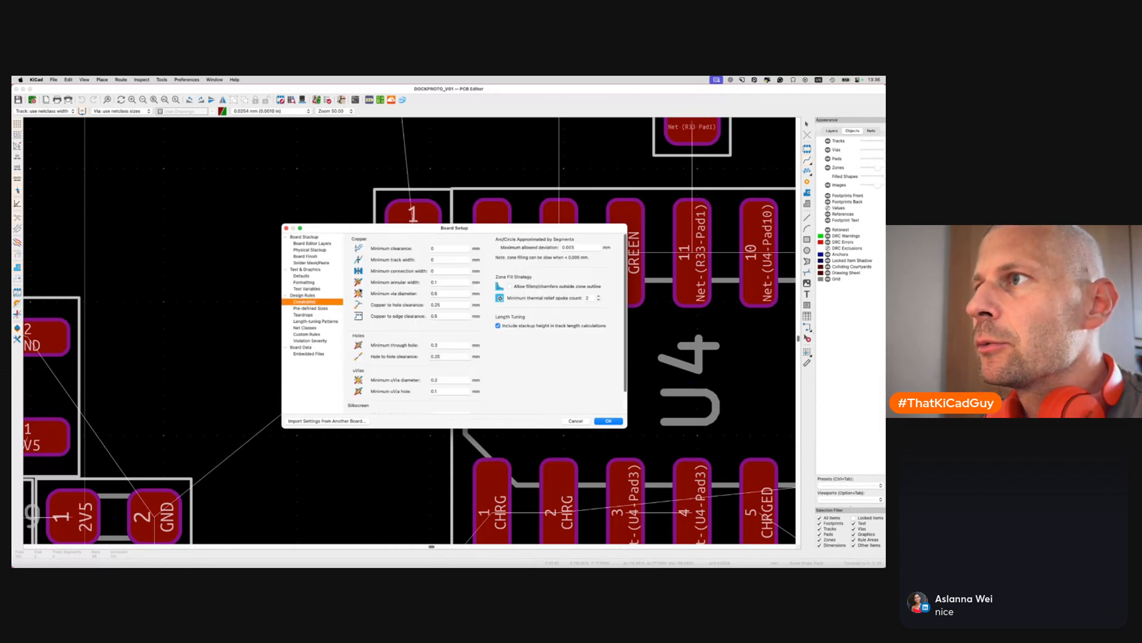
{"action": "scroll", "coordinate": [452, 375], "scroll_direction": "down", "scroll_amount": 2}
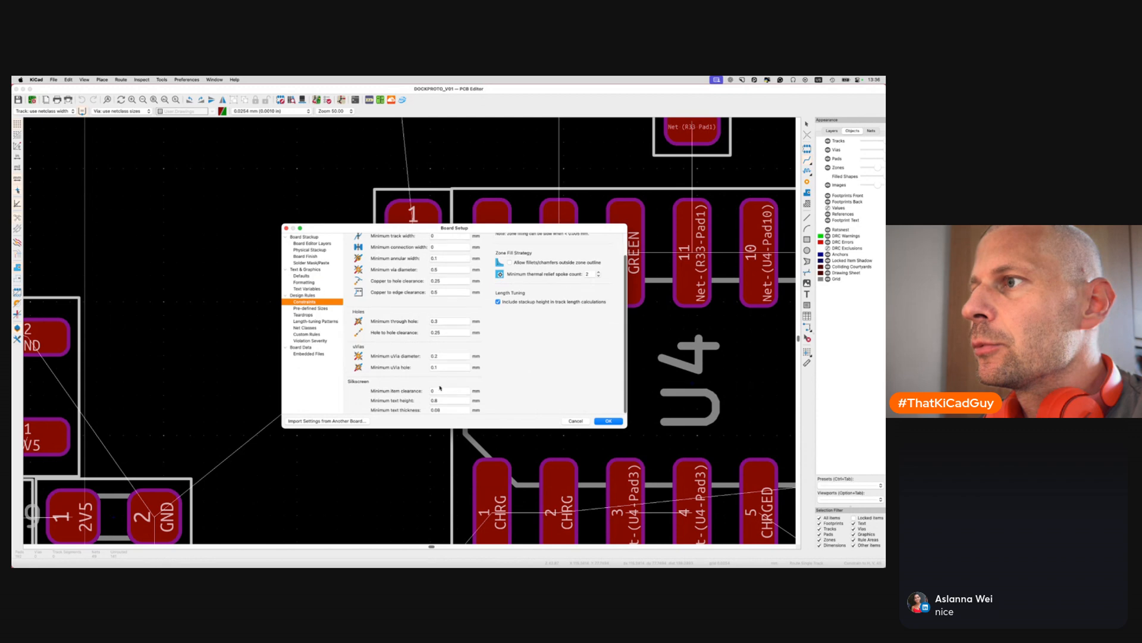
{"action": "left_click", "coordinate": [442, 400]}
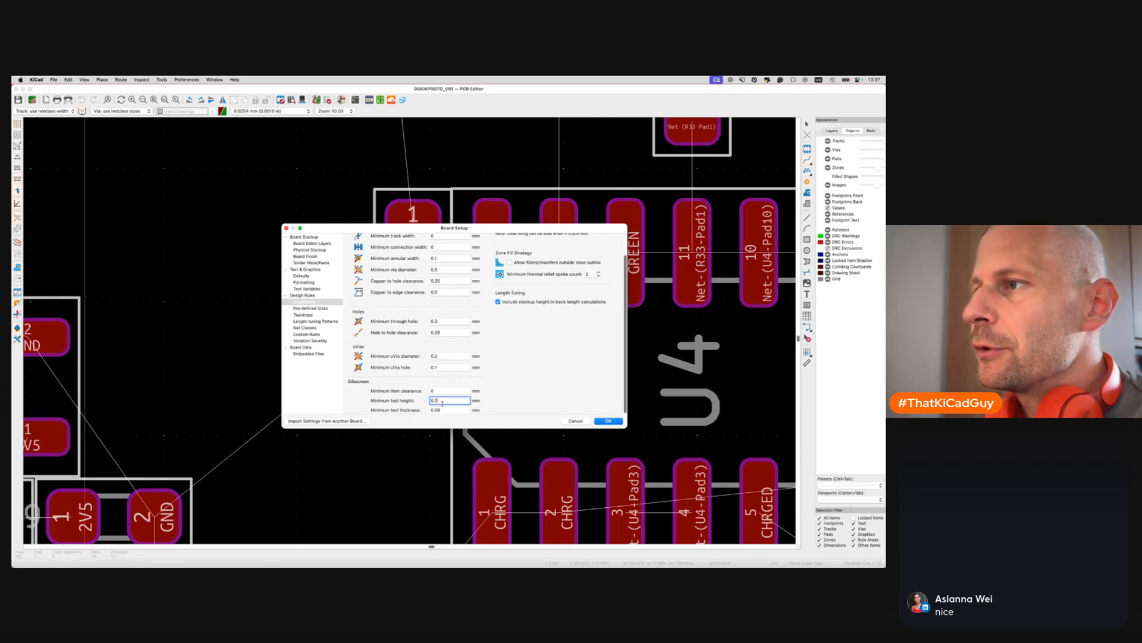
Add three predefined track widths to the board's design rules, including 0.3 mm and 1 mm
{"action": "left_click", "coordinate": [310, 308]}
{"action": "left_click", "coordinate": [352, 408]}
{"action": "type", "text": ".3"}
{"action": "key", "text": "Return"}
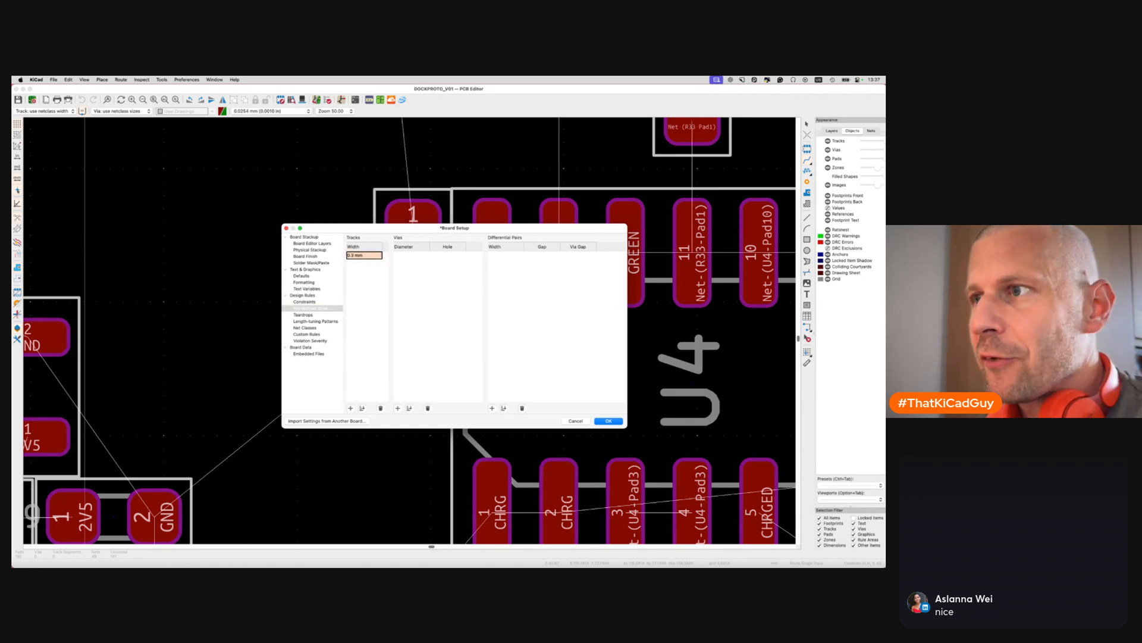
{"action": "left_click", "coordinate": [350, 408]}
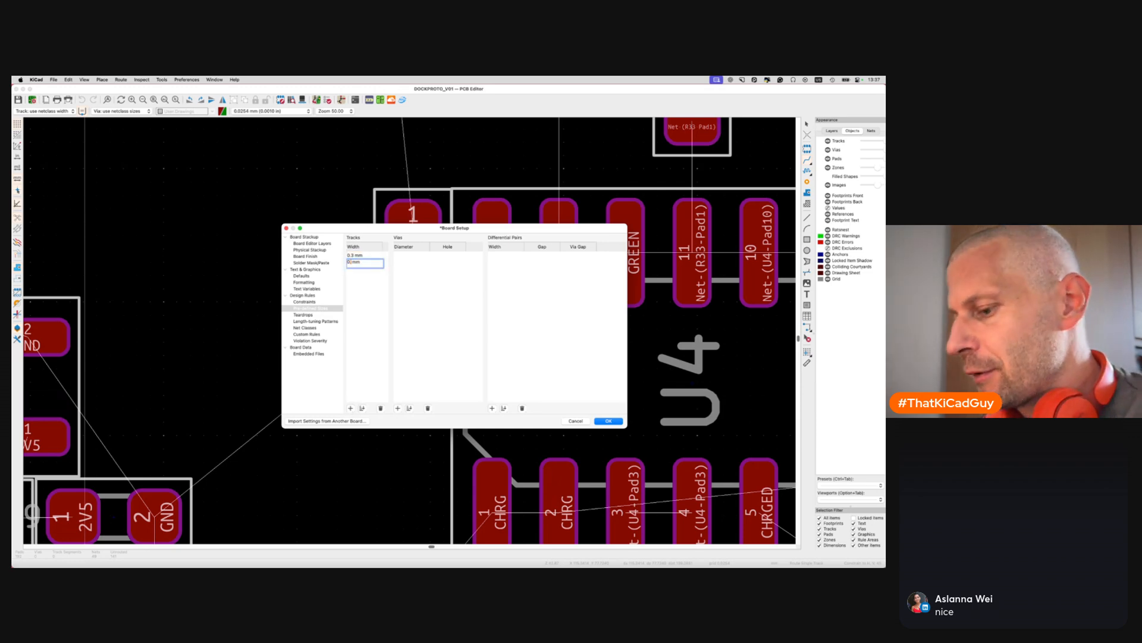
{"action": "key", "text": "Return"}
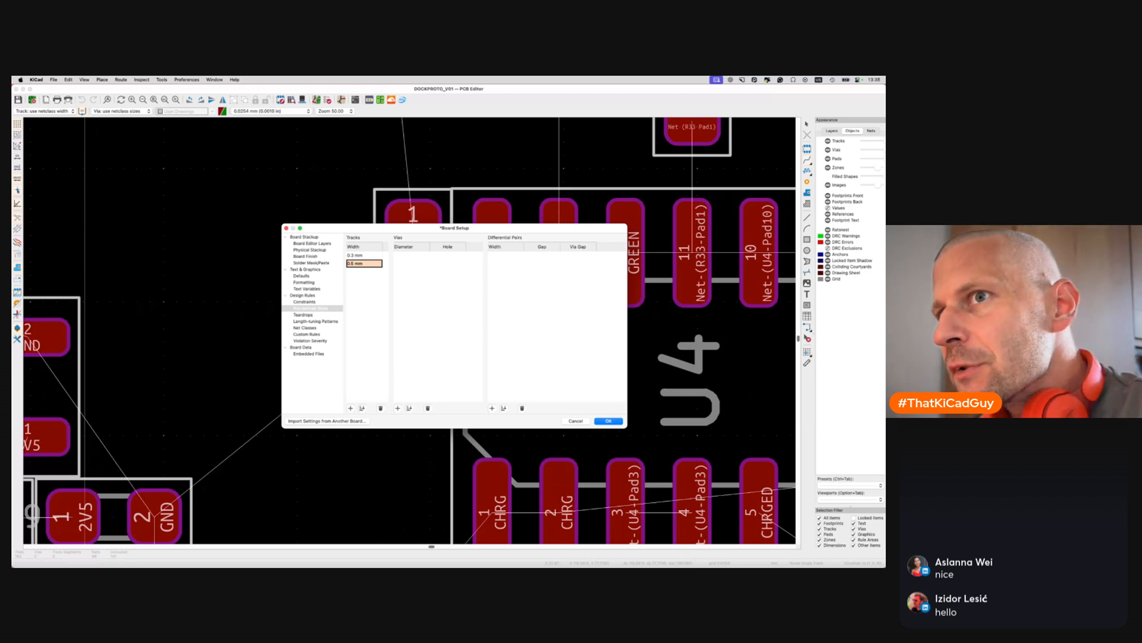
{"action": "left_click", "coordinate": [350, 409]}
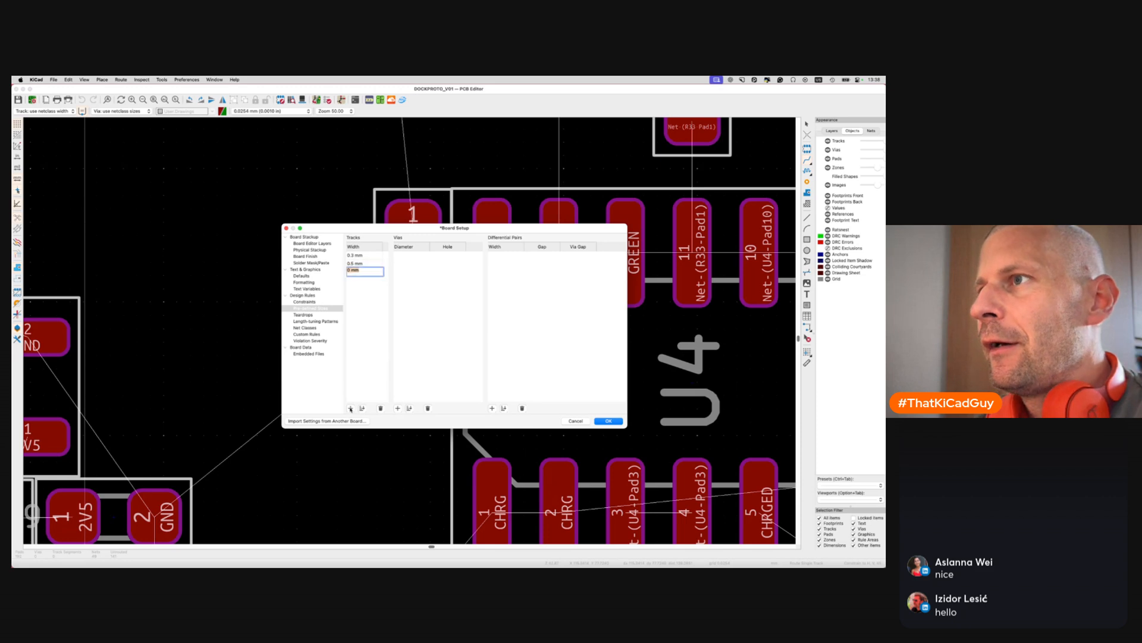
{"action": "key", "text": "Left"}
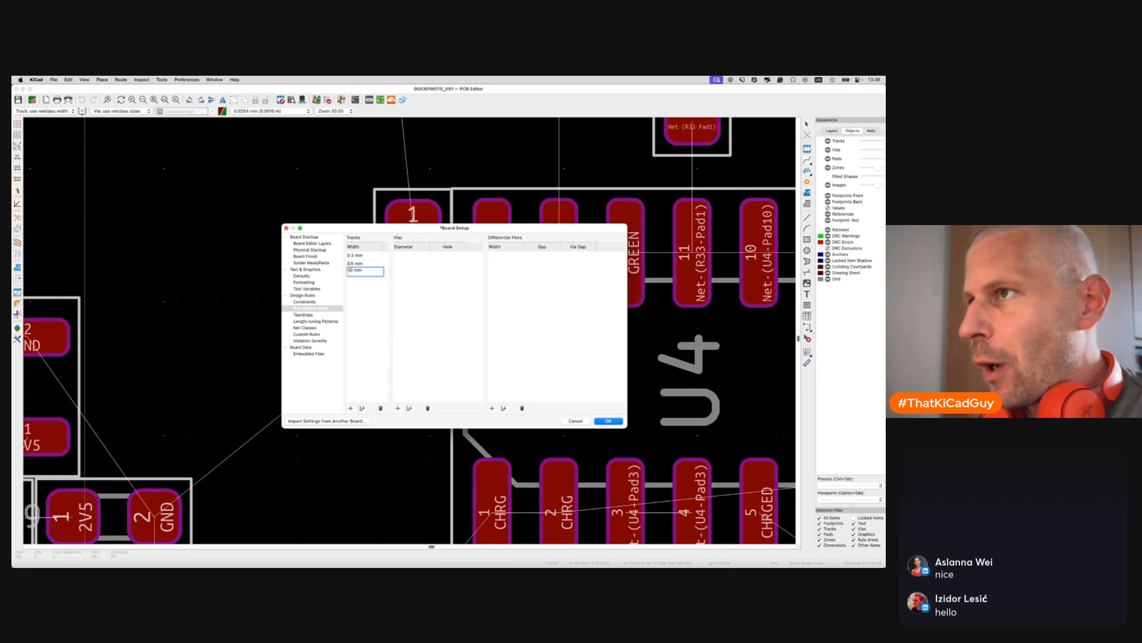
{"action": "type", "text": "1."}
{"action": "key", "text": "Return"}
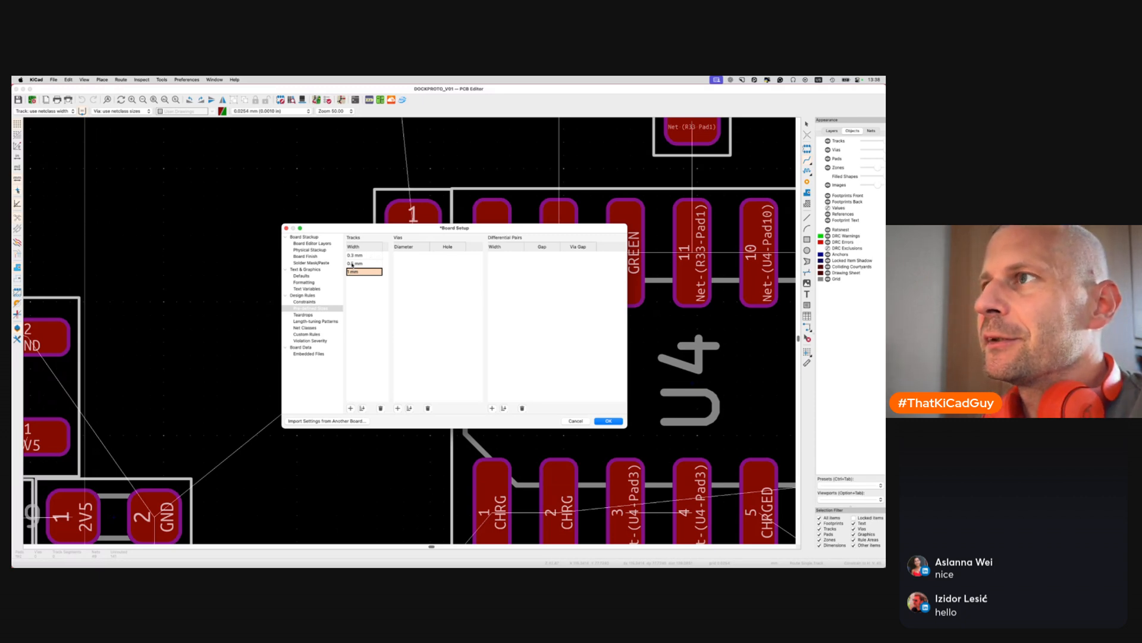
Review the board's net class, predefined size and teardrop settings
{"action": "left_click_drag", "start_coordinate": [404, 231], "coordinate": [389, 351]}
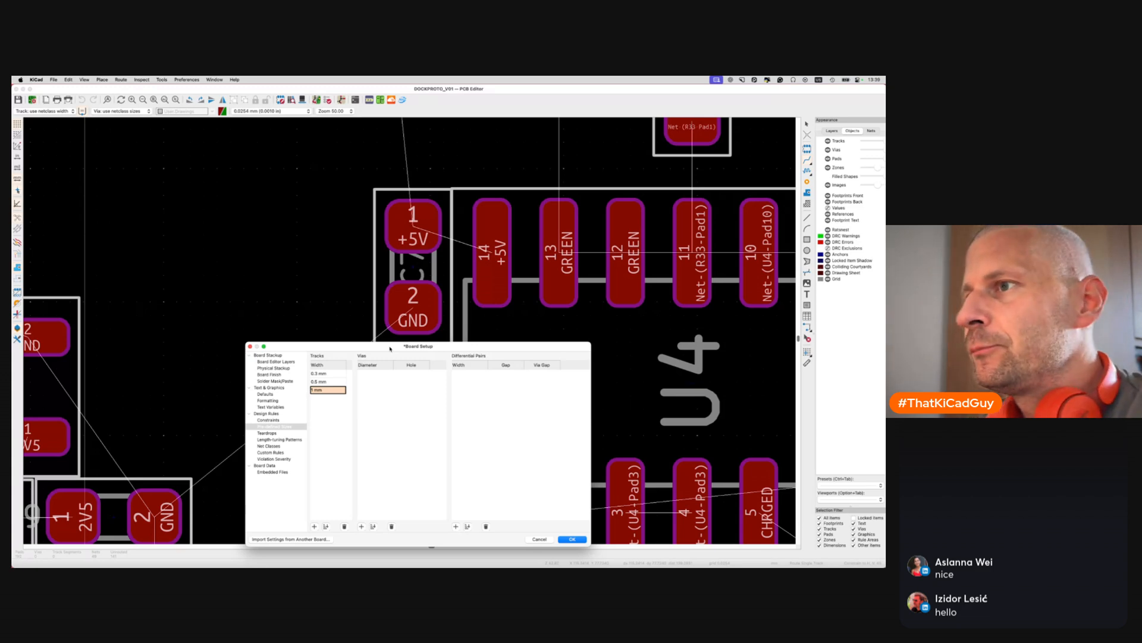
{"action": "left_click_drag", "start_coordinate": [458, 348], "coordinate": [458, 174]}
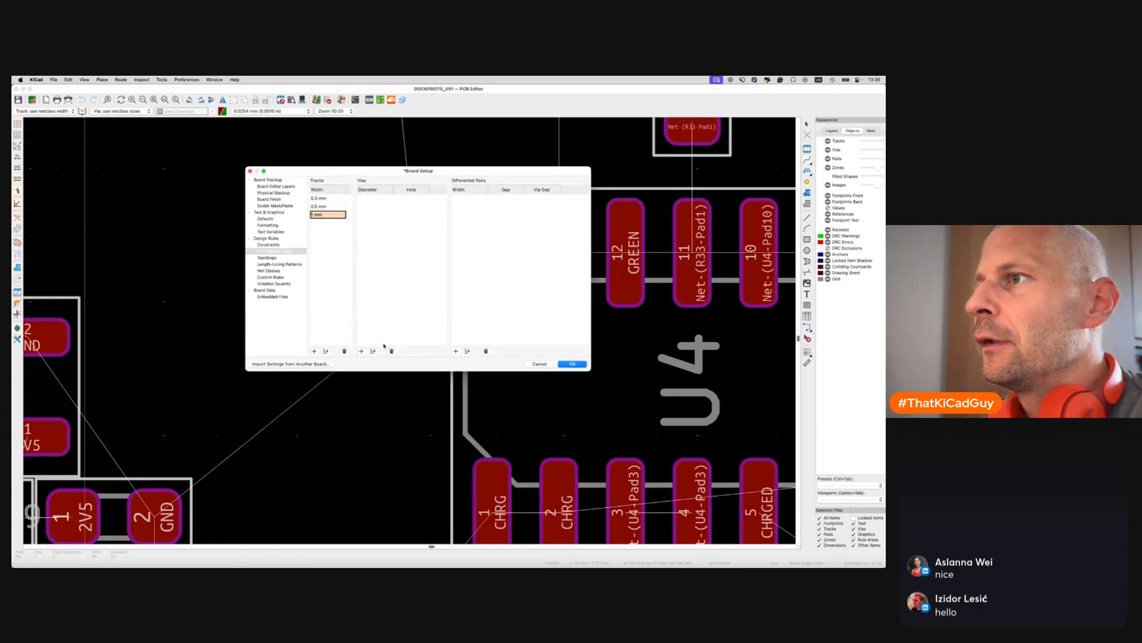
{"action": "left_click", "coordinate": [404, 248]}
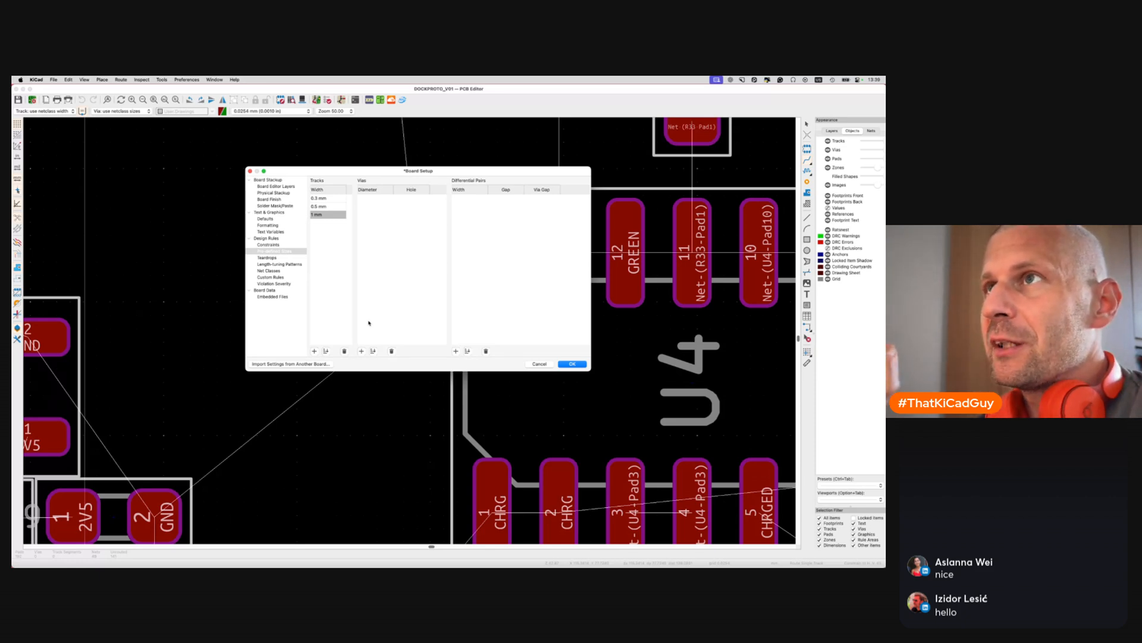
{"action": "left_click", "coordinate": [269, 271]}
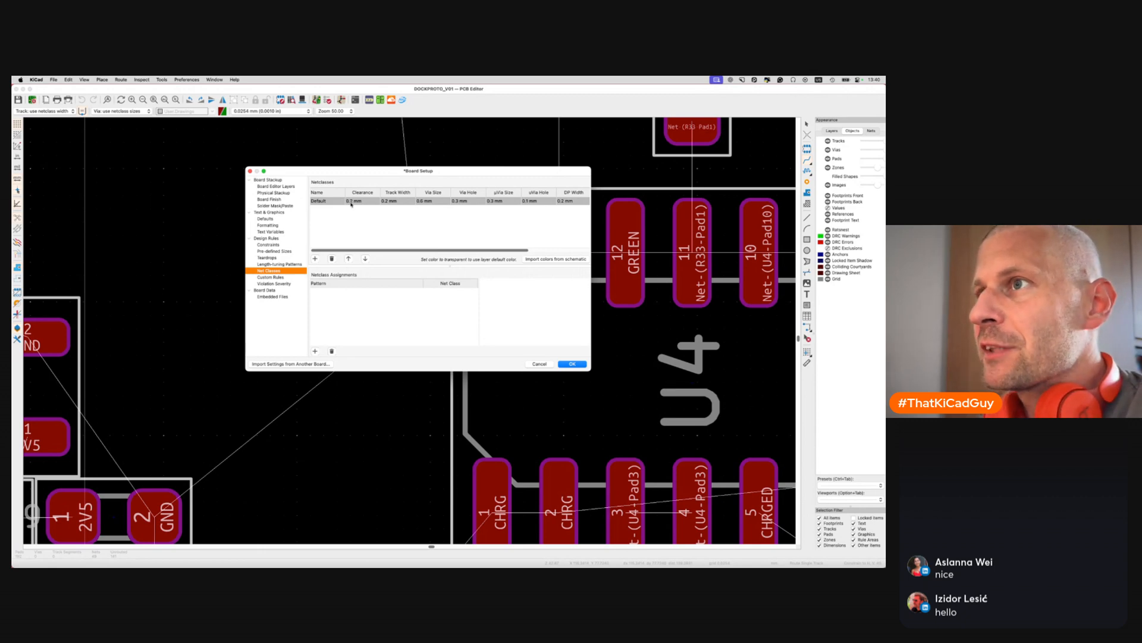
{"action": "left_click", "coordinate": [275, 251]}
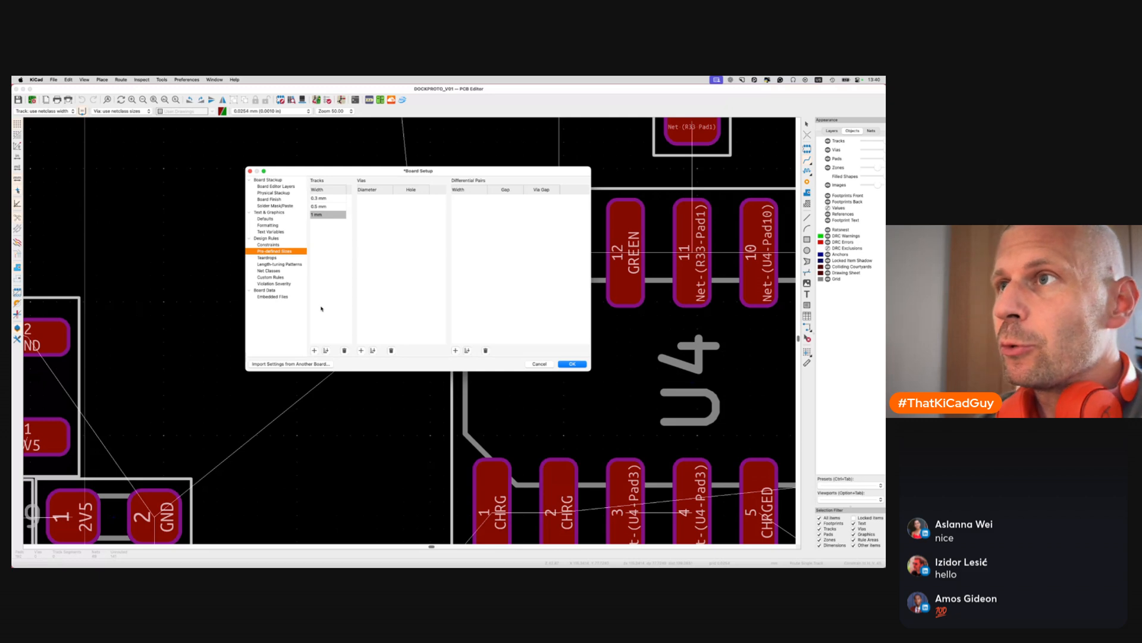
{"action": "left_click", "coordinate": [269, 257]}
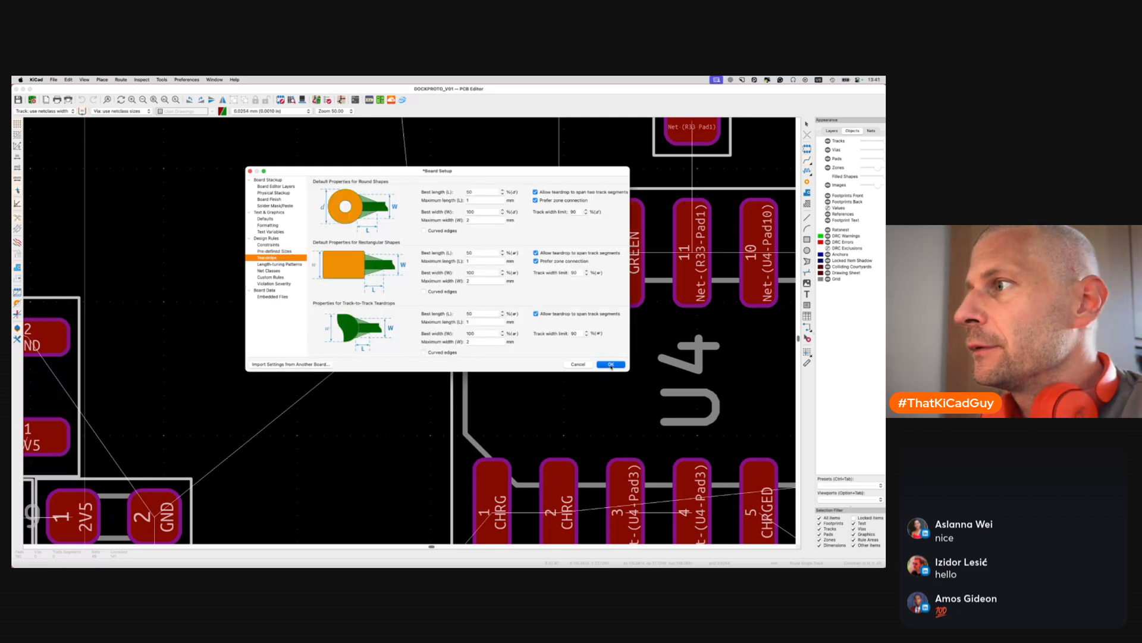
Save the board with its updated design rule settings
{"action": "key", "text": "super+s"}
{"action": "scroll", "coordinate": [435, 394], "scroll_direction": "down", "scroll_amount": 5}
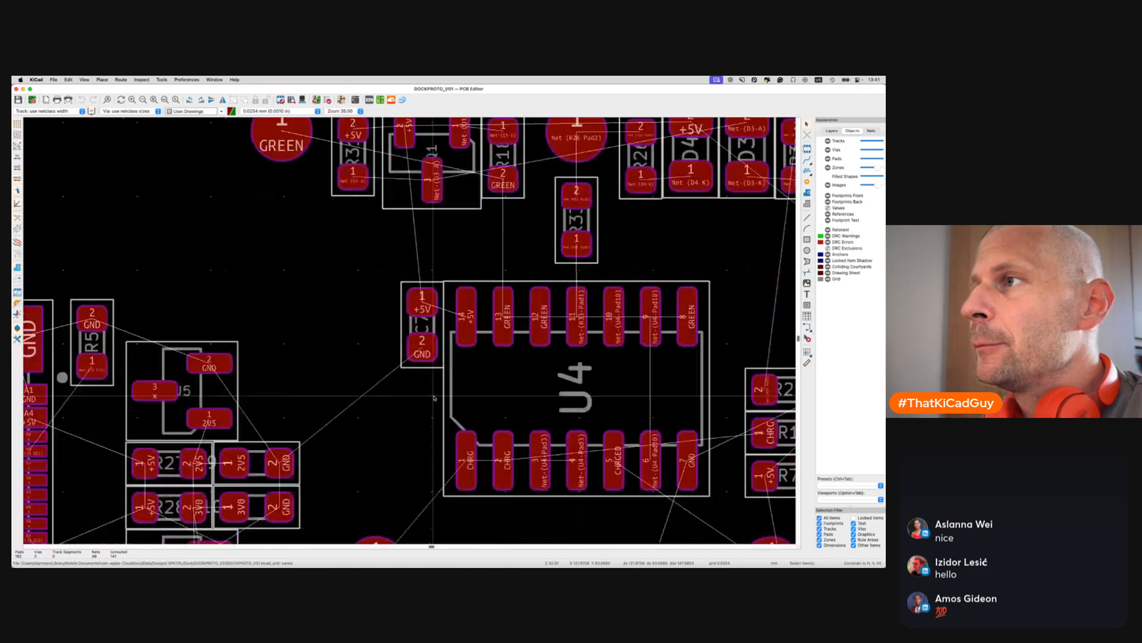
{"action": "scroll", "coordinate": [435, 394], "scroll_direction": "down", "scroll_amount": 5}
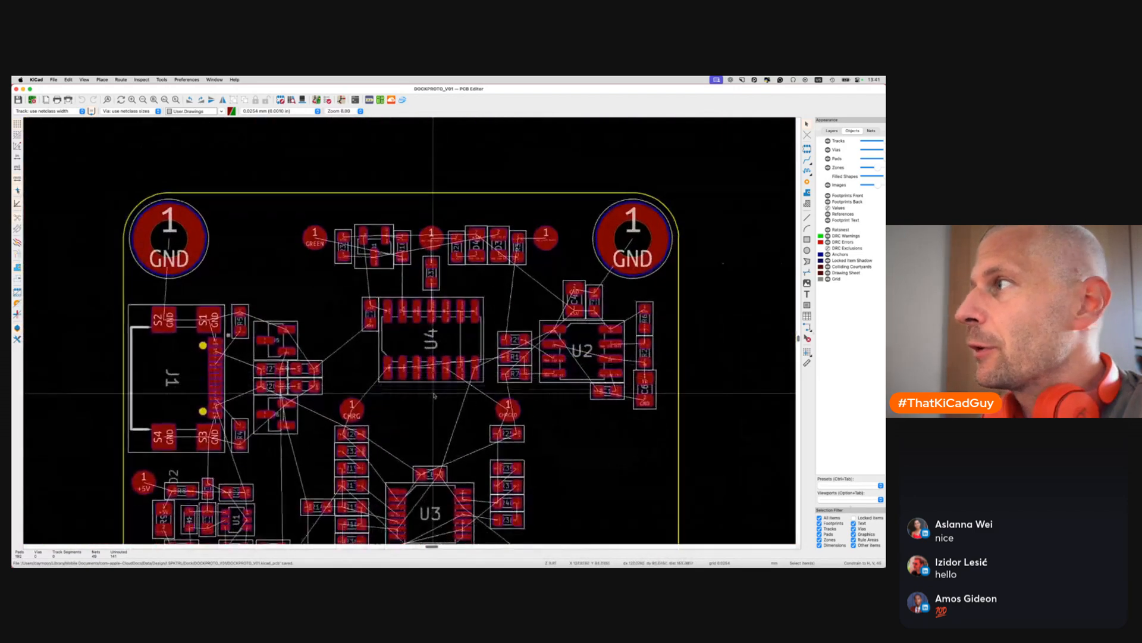
Place a horizontal dimension of 48.5 mm across the board's full width, above its upper edge on the User.Drawings layer
{"action": "left_click", "coordinate": [832, 131]}
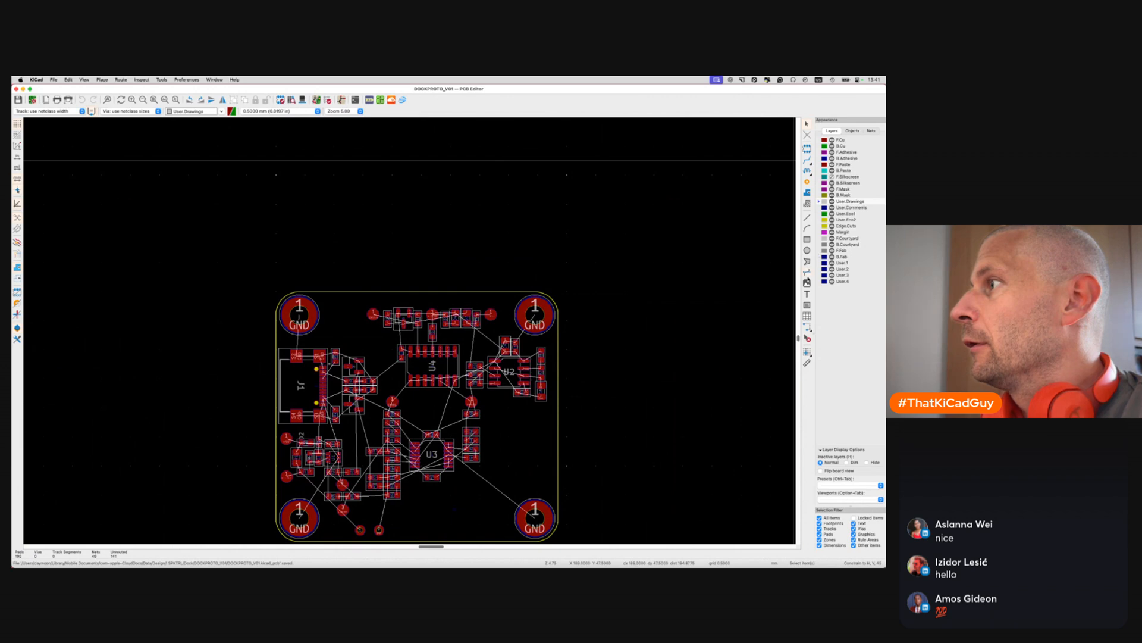
{"action": "left_click", "coordinate": [808, 325]}
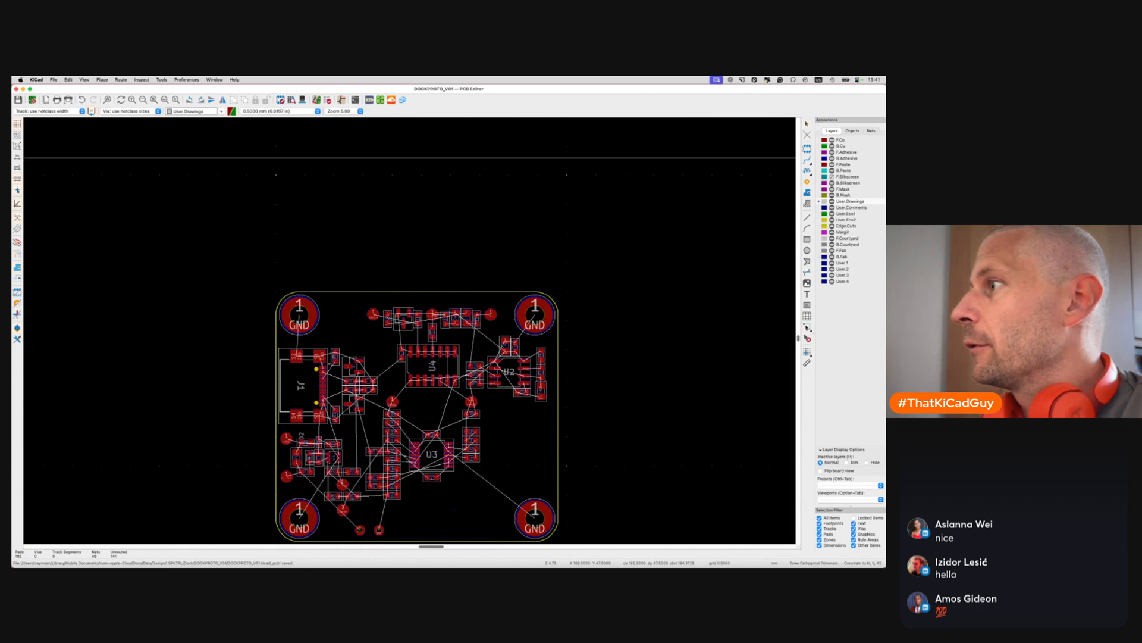
{"action": "left_click", "coordinate": [276, 311]}
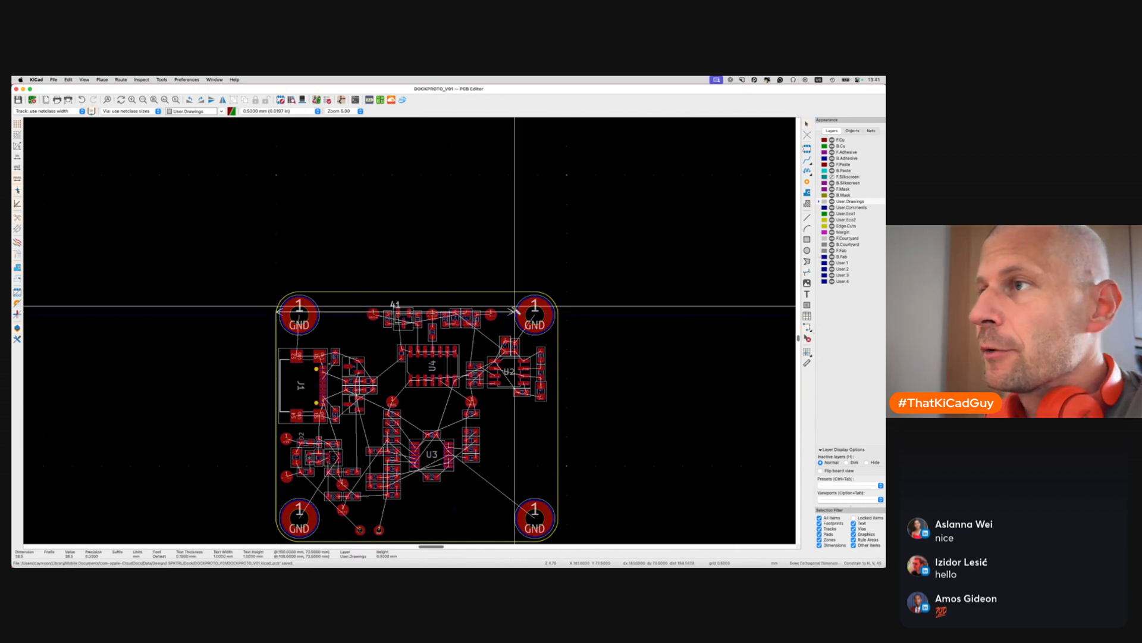
{"action": "left_click", "coordinate": [557, 311]}
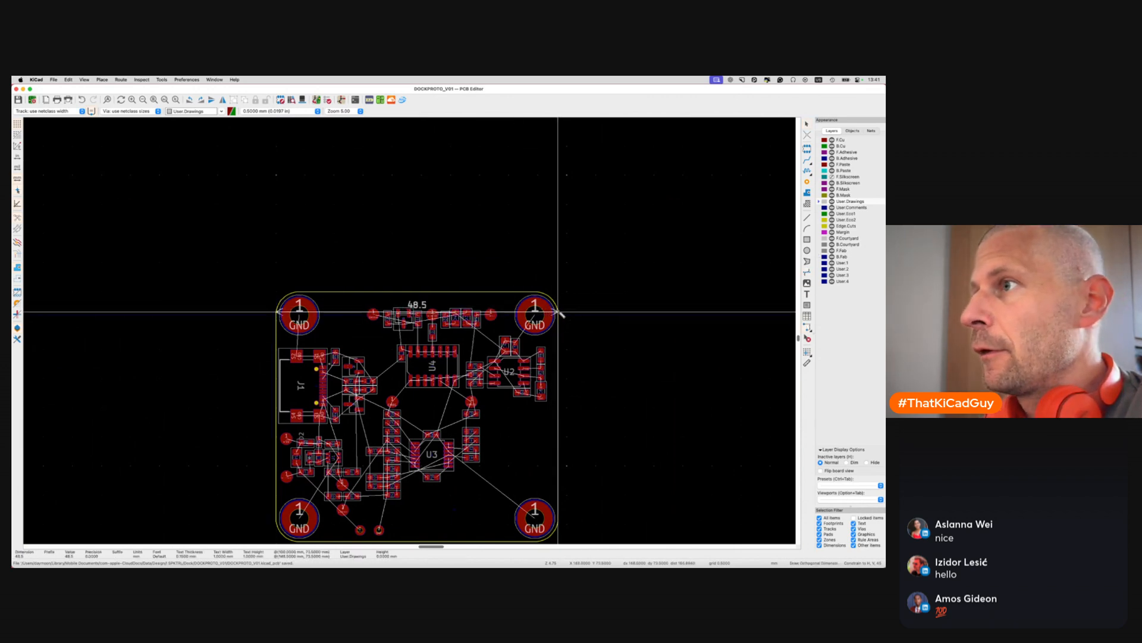
{"action": "left_click", "coordinate": [557, 253]}
Add a vertical dimension of 43 mm between the board's upper and lower edges, placed outside its right side, and save the board
{"action": "scroll", "coordinate": [542, 349], "scroll_direction": "down", "scroll_amount": 2}
{"action": "scroll", "coordinate": [542, 350], "scroll_direction": "down", "scroll_amount": 2}
{"action": "left_click", "coordinate": [530, 226]}
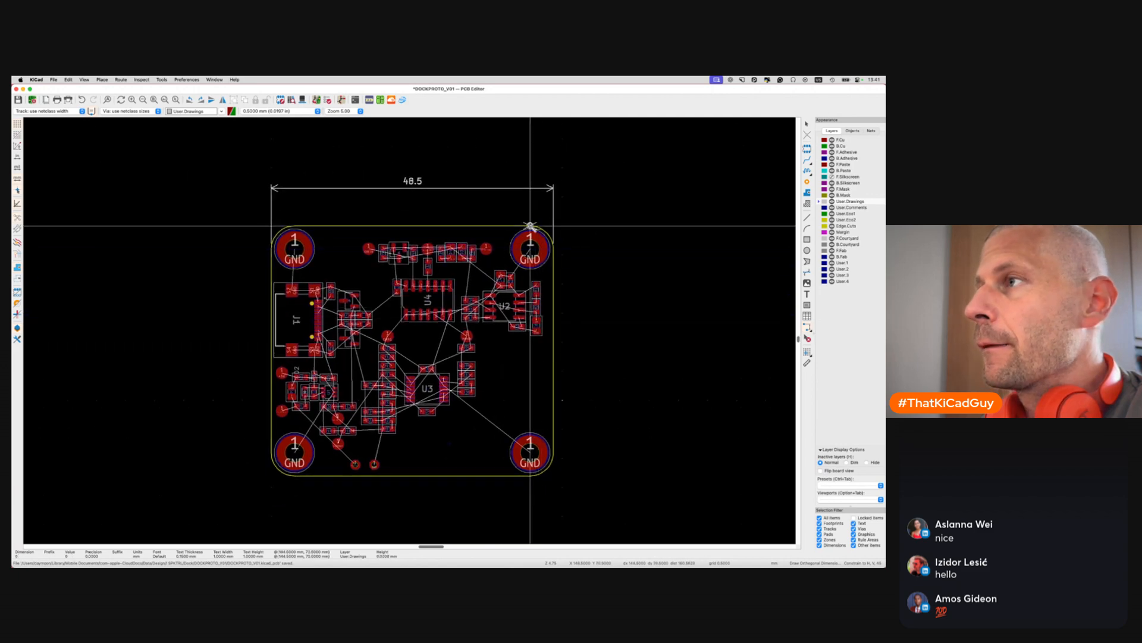
{"action": "left_click", "coordinate": [530, 476]}
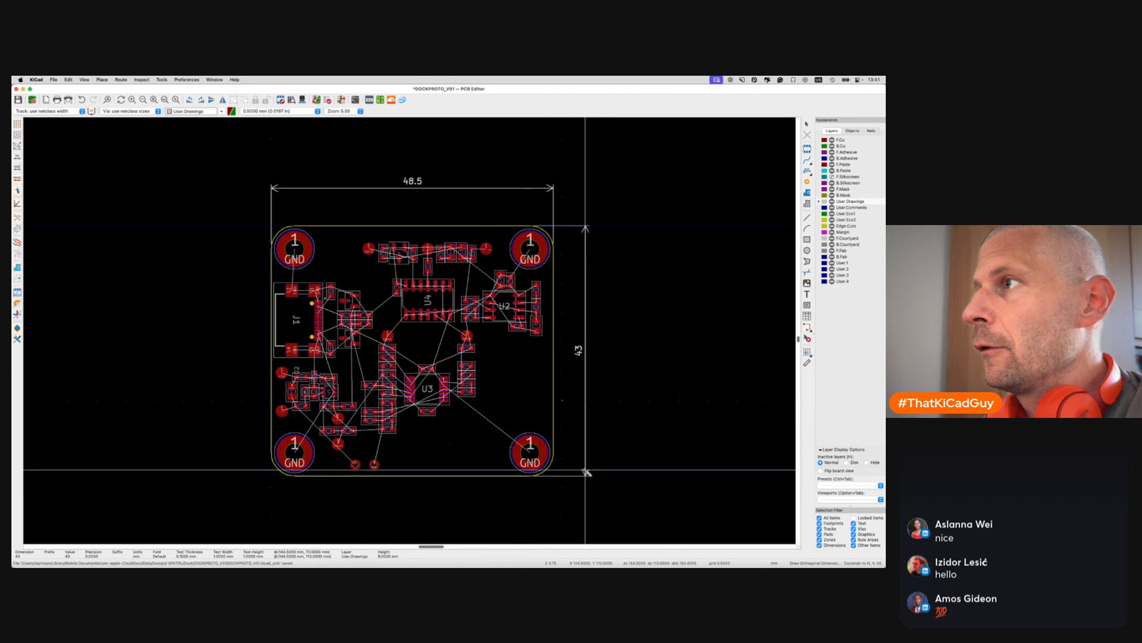
{"action": "left_click", "coordinate": [586, 473]}
{"action": "key", "text": "Escape"}
{"action": "key", "text": "super+s"}
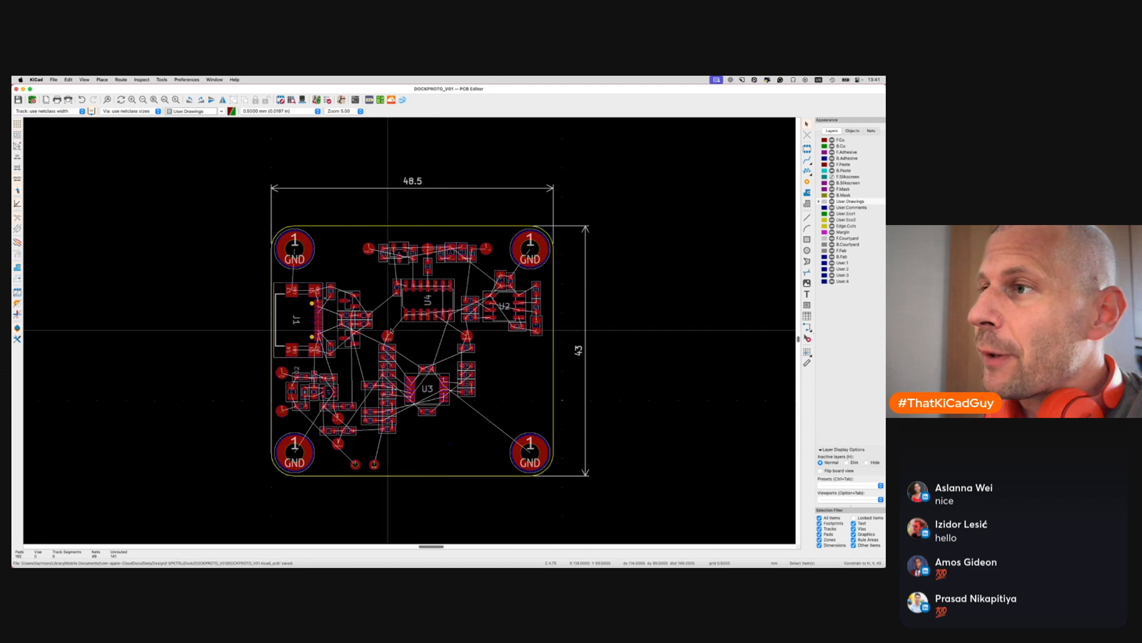
Examine the component placement and unrouted connections around U1, U3 and U4, and inspect the board in the 3D viewer
{"action": "scroll", "coordinate": [431, 400], "scroll_direction": "up", "scroll_amount": 3}
{"action": "scroll", "coordinate": [432, 402], "scroll_direction": "up", "scroll_amount": 2}
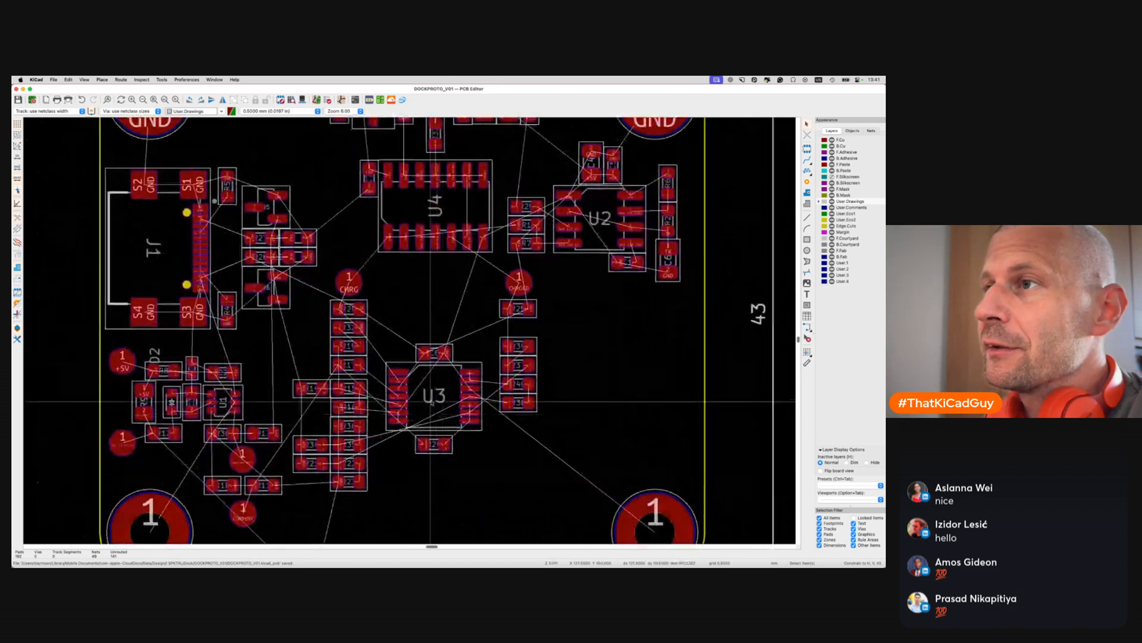
{"action": "scroll", "coordinate": [188, 407], "scroll_direction": "up", "scroll_amount": 3}
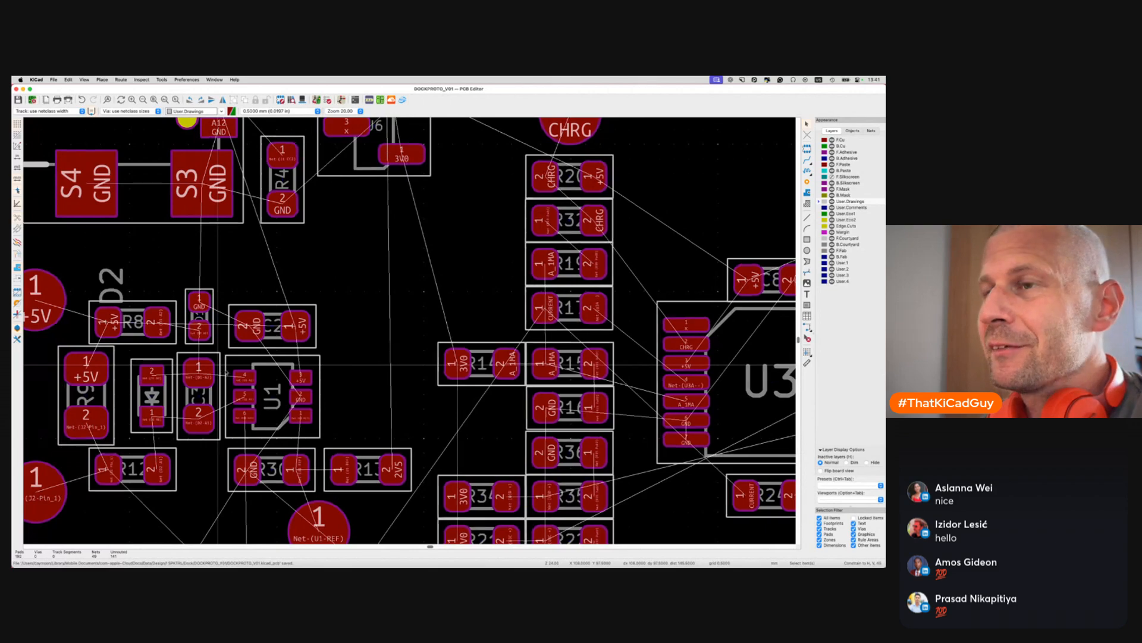
{"action": "scroll", "coordinate": [254, 381], "scroll_direction": "down", "scroll_amount": 3}
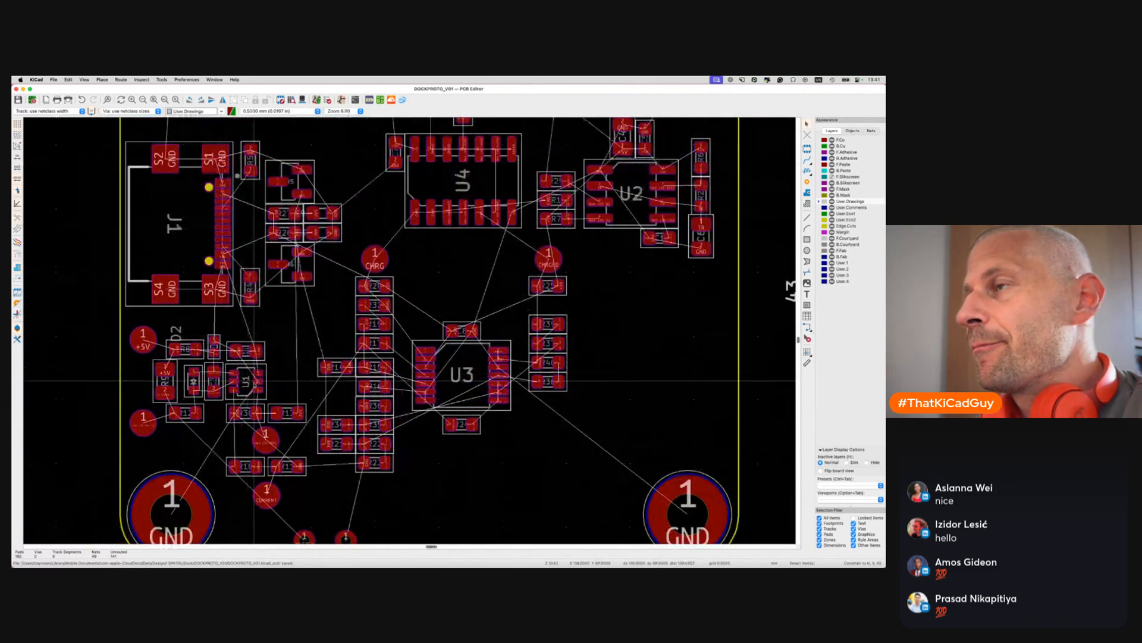
{"action": "scroll", "coordinate": [254, 381], "scroll_direction": "down", "scroll_amount": 3}
{"action": "key", "text": "alt+3"}
{"action": "left_click_drag", "start_coordinate": [449, 346], "coordinate": [458, 347]}
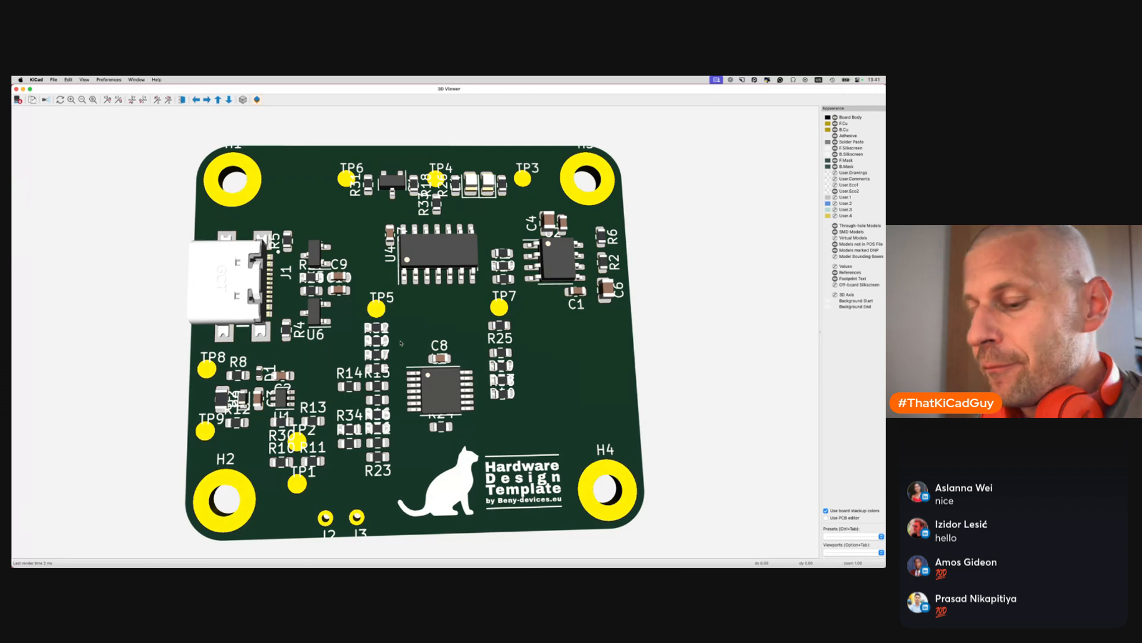
Switch to the Schematic Editor and mark resistor R30 at U1's REF net as Do not populate
{"action": "key", "text": "super+grave"}
{"action": "key", "text": "super+grave"}
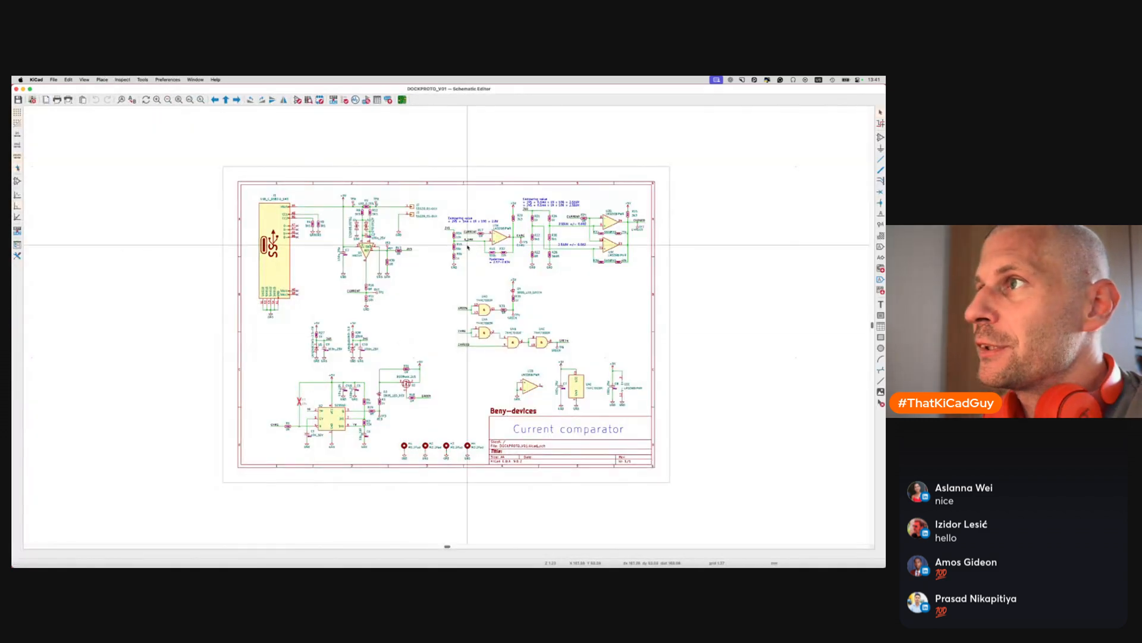
{"action": "scroll", "coordinate": [373, 250], "scroll_direction": "up", "scroll_amount": 5}
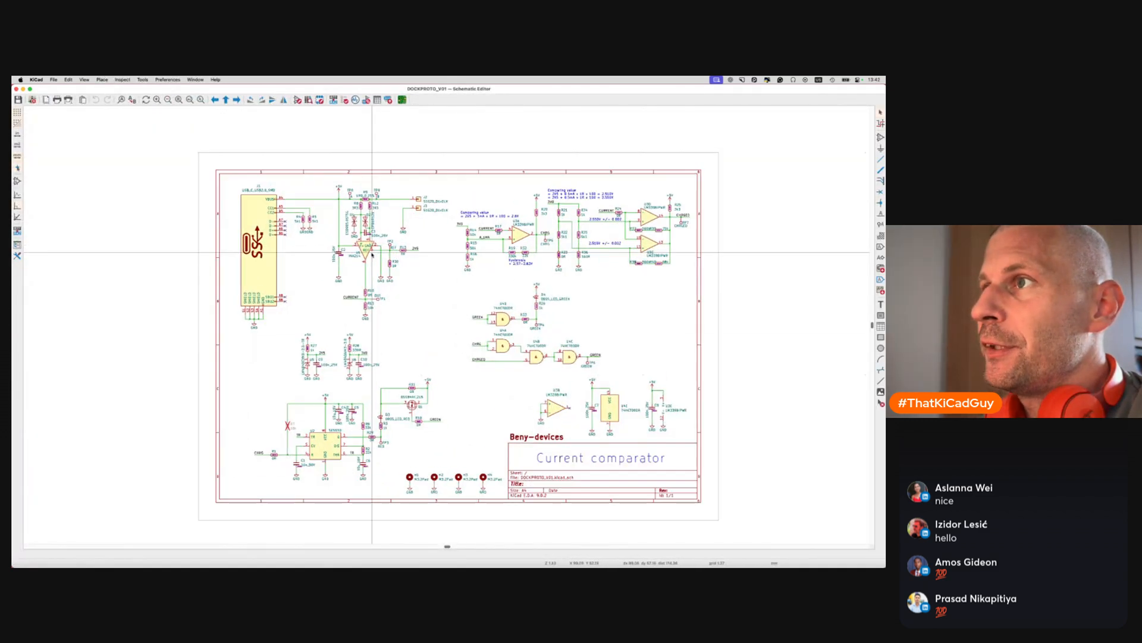
{"action": "scroll", "coordinate": [374, 250], "scroll_direction": "up", "scroll_amount": 1}
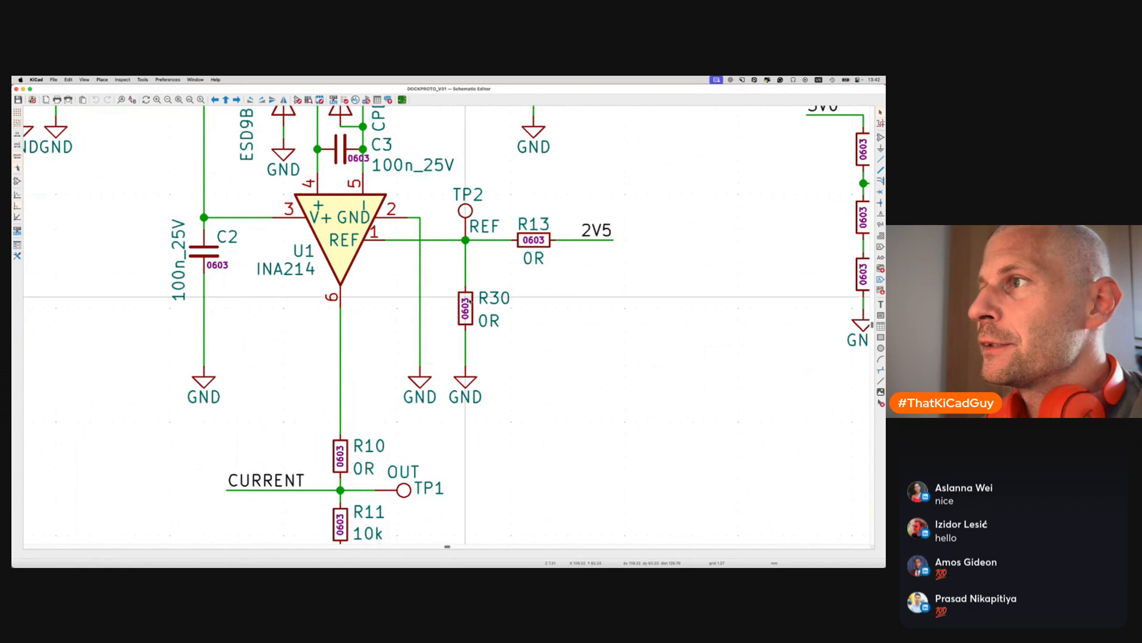
{"action": "left_click", "coordinate": [466, 308]}
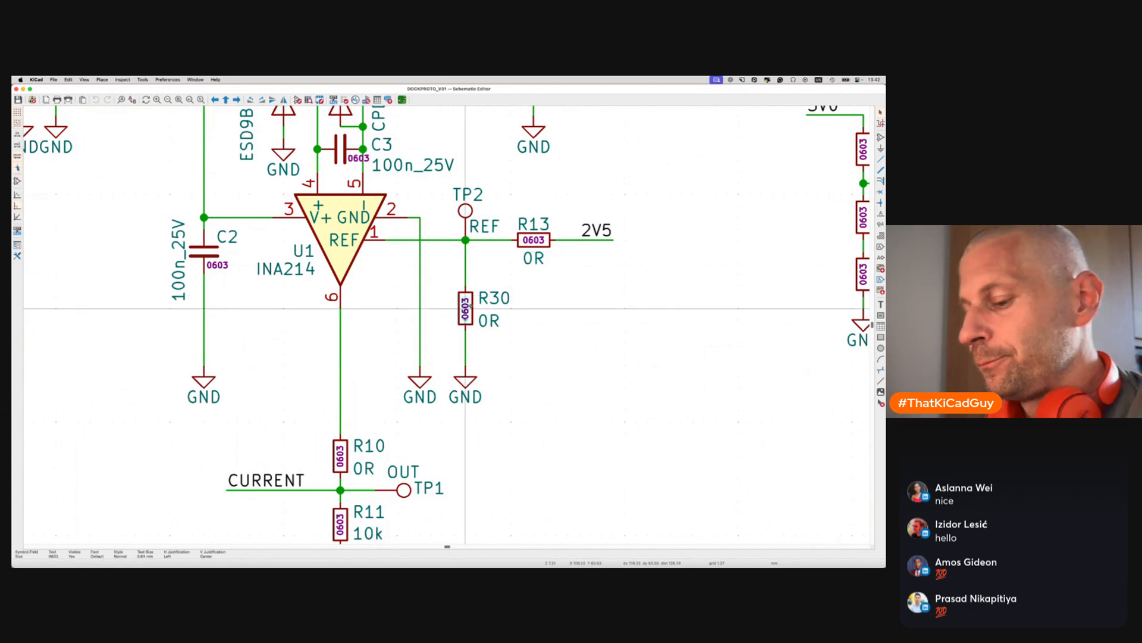
{"action": "double_click", "coordinate": [474, 307]}
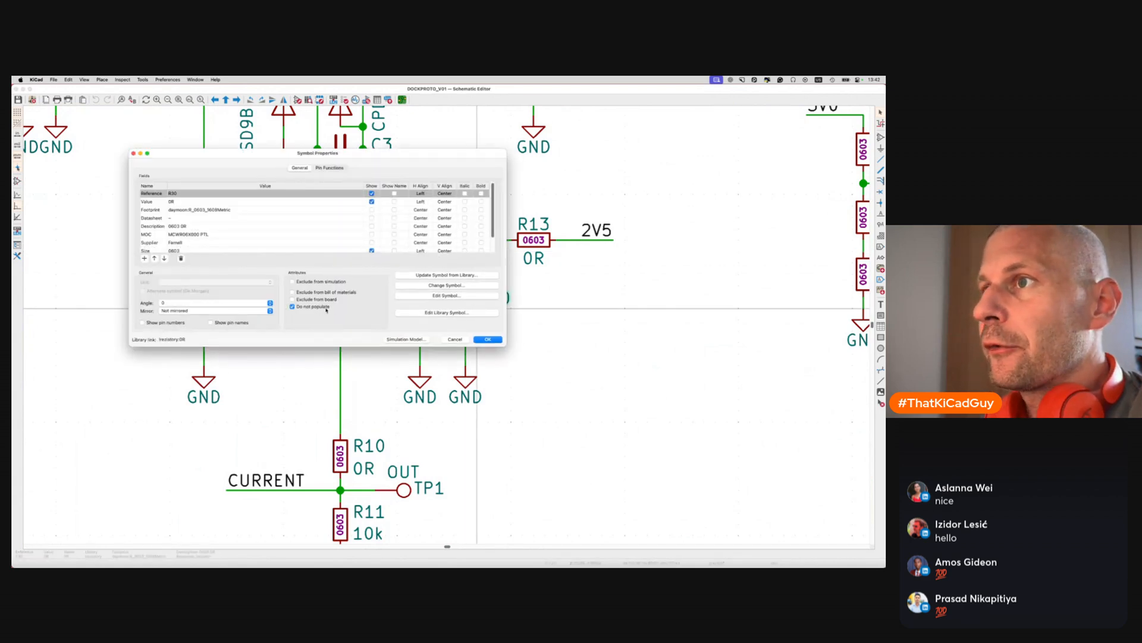
{"action": "left_click", "coordinate": [482, 339]}
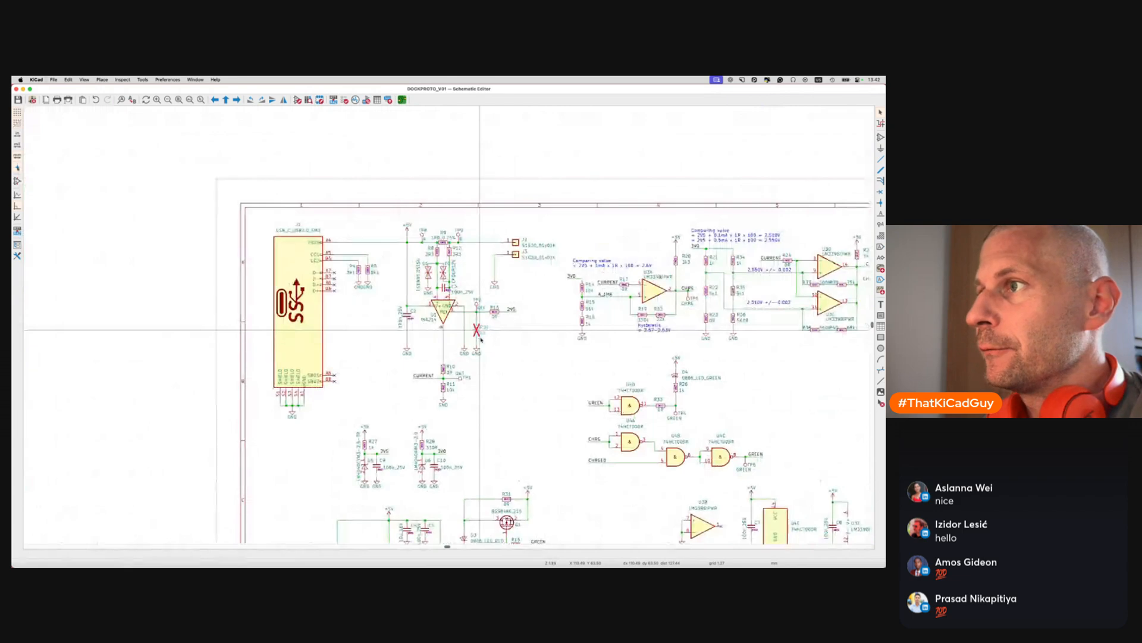
Mark resistor R31 above transistor Q1 as Do not populate
{"action": "scroll", "coordinate": [481, 337], "scroll_direction": "down", "scroll_amount": 2}
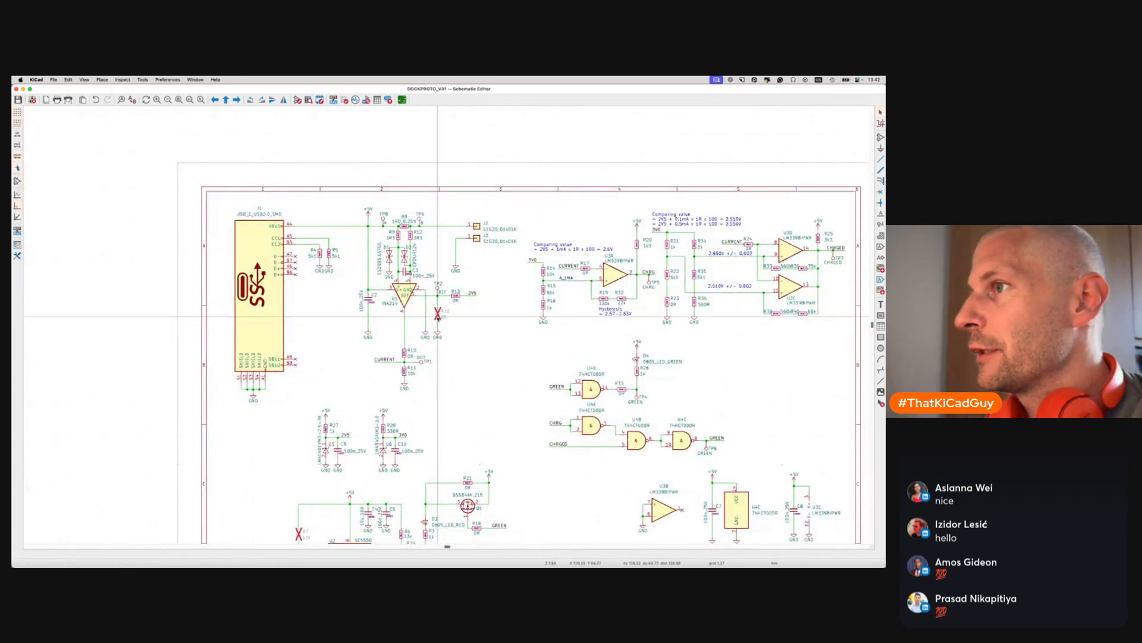
{"action": "scroll", "coordinate": [438, 316], "scroll_direction": "down", "scroll_amount": 5}
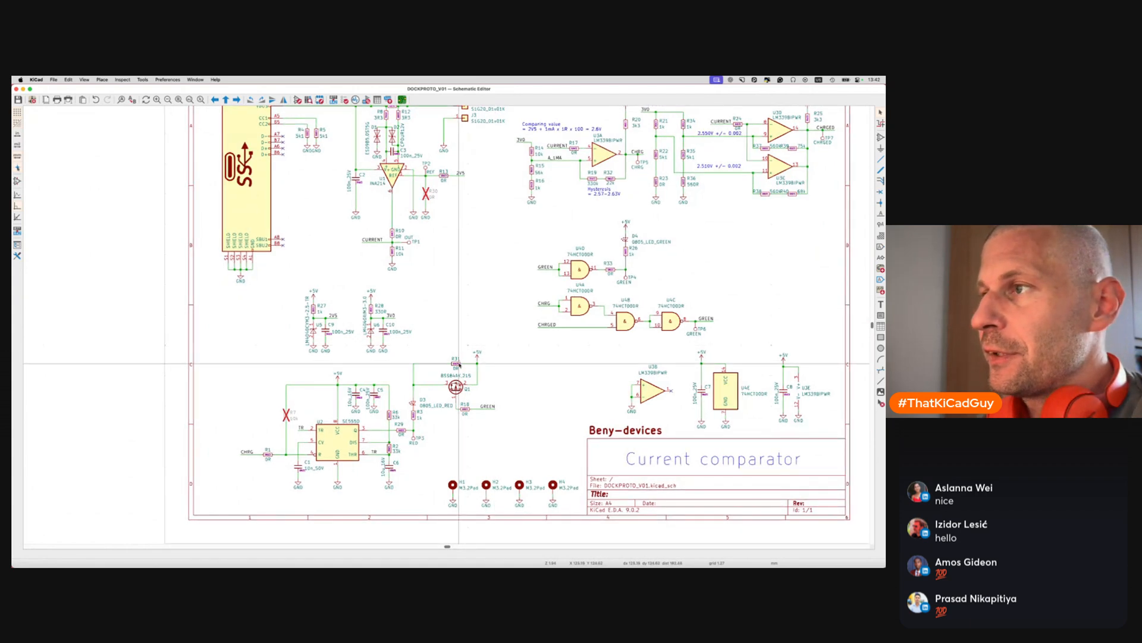
{"action": "scroll", "coordinate": [459, 357], "scroll_direction": "up", "scroll_amount": 4}
{"action": "left_click", "coordinate": [460, 372]}
{"action": "left_click", "coordinate": [462, 374]}
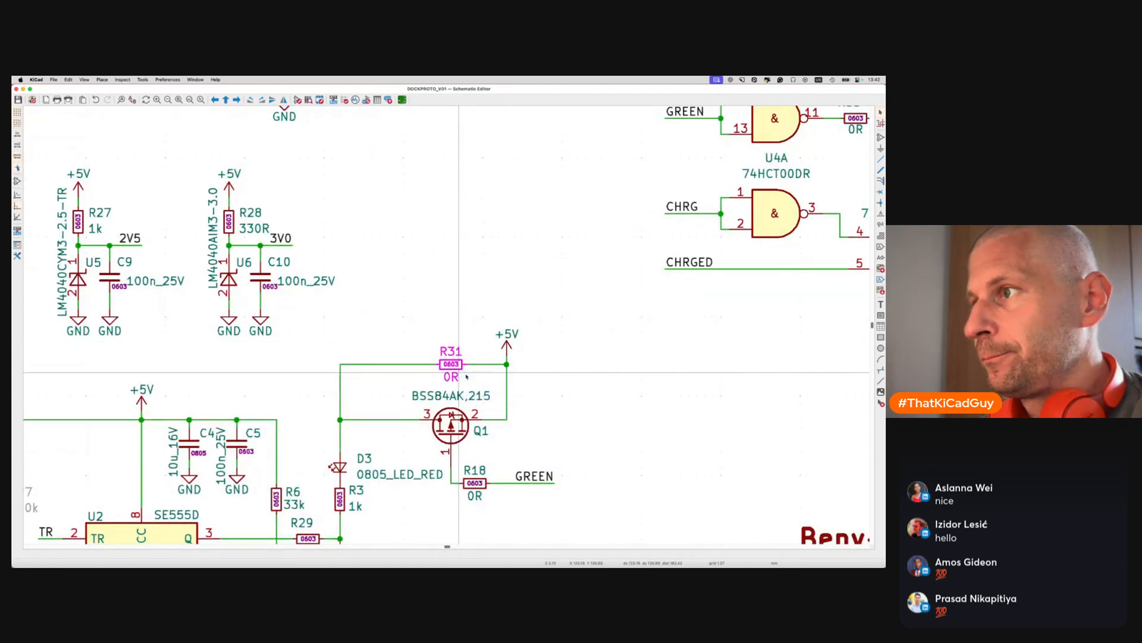
{"action": "left_click", "coordinate": [488, 339]}
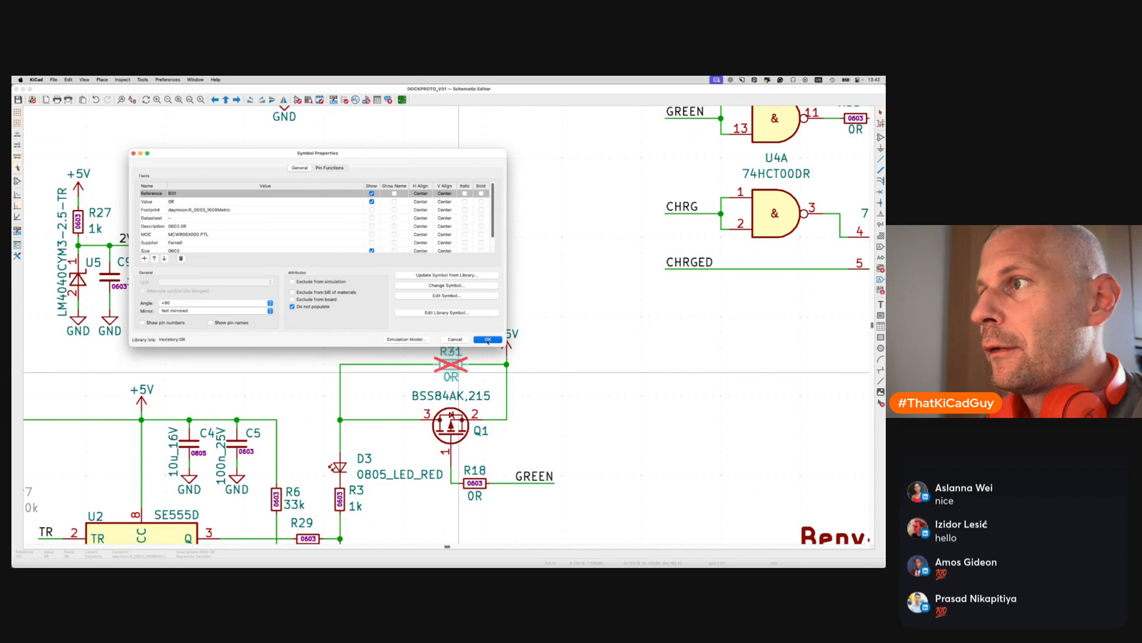
{"action": "scroll", "coordinate": [456, 379], "scroll_direction": "down", "scroll_amount": 5}
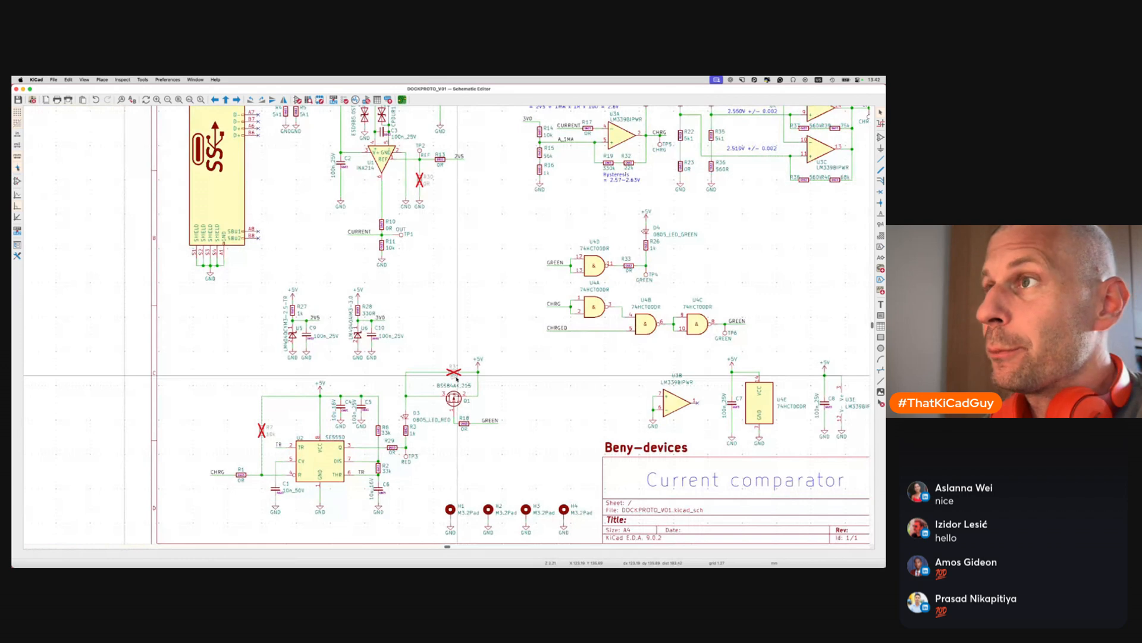
Review the whole current comparator schematic, including the comparing-value note beside the first comparator
{"action": "scroll", "coordinate": [456, 376], "scroll_direction": "down", "scroll_amount": 4}
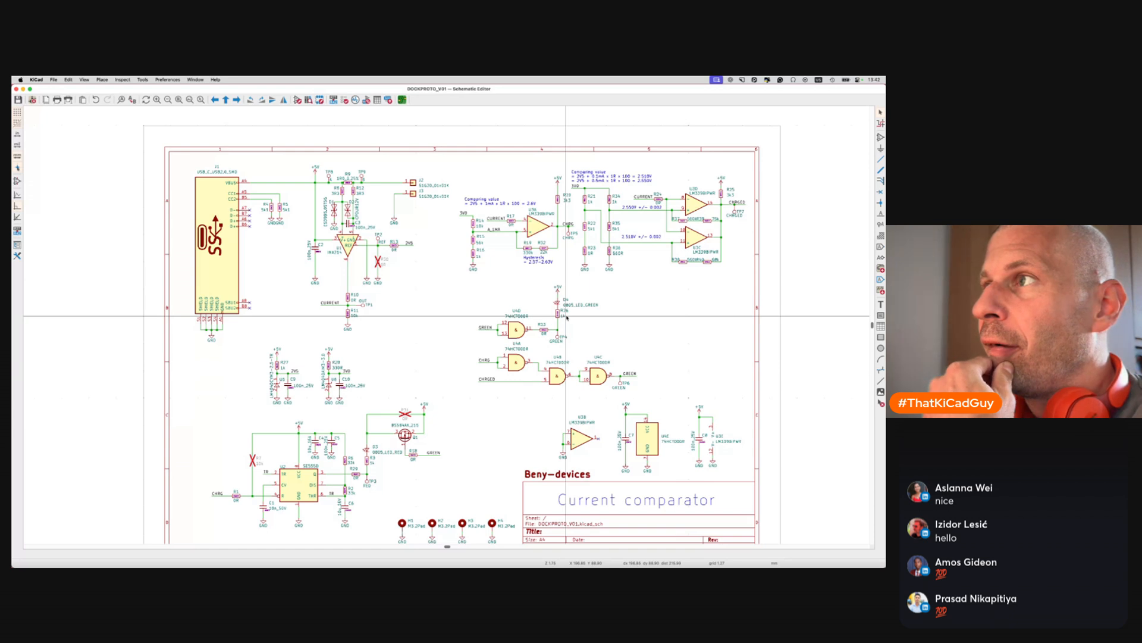
{"action": "left_click", "coordinate": [482, 200]}
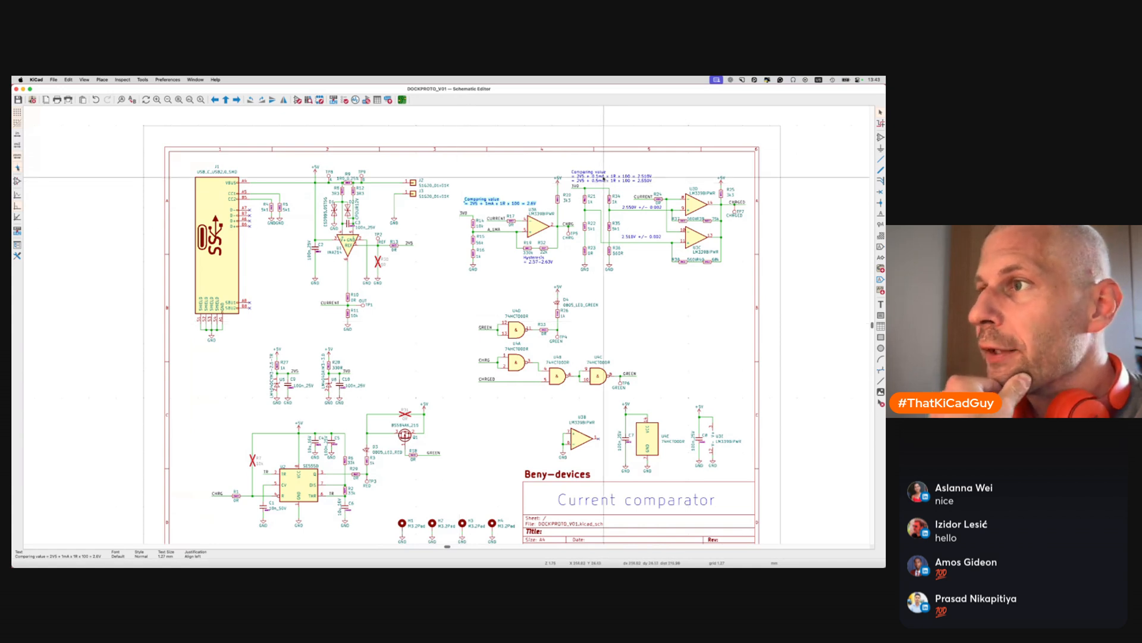
{"action": "scroll", "coordinate": [390, 387], "scroll_direction": "down", "scroll_amount": 2}
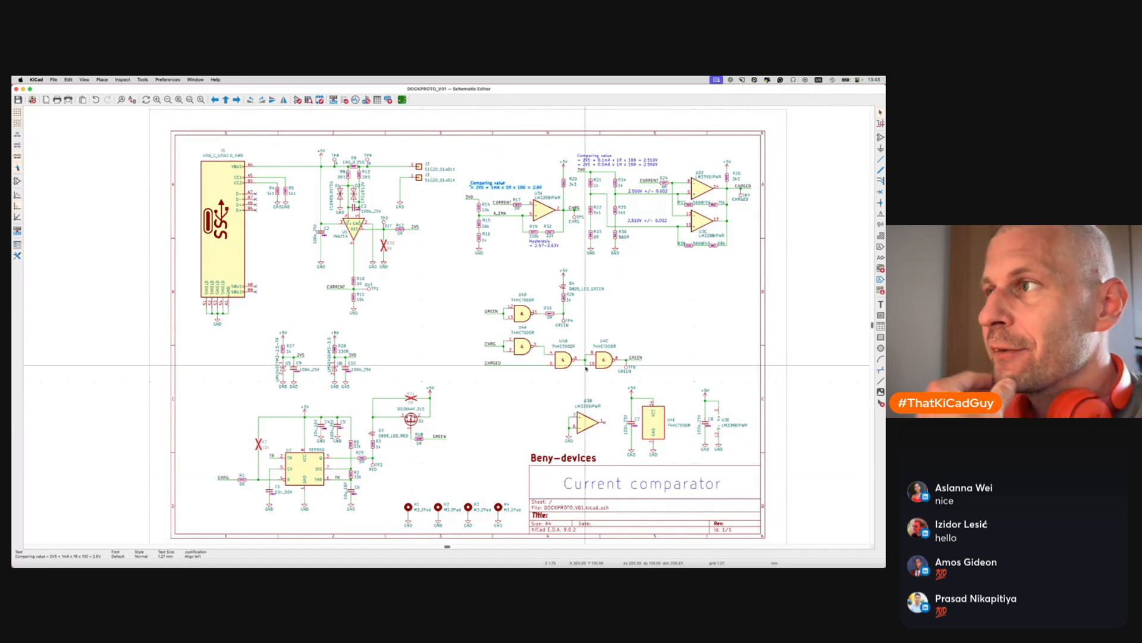
{"action": "left_click", "coordinate": [607, 315]}
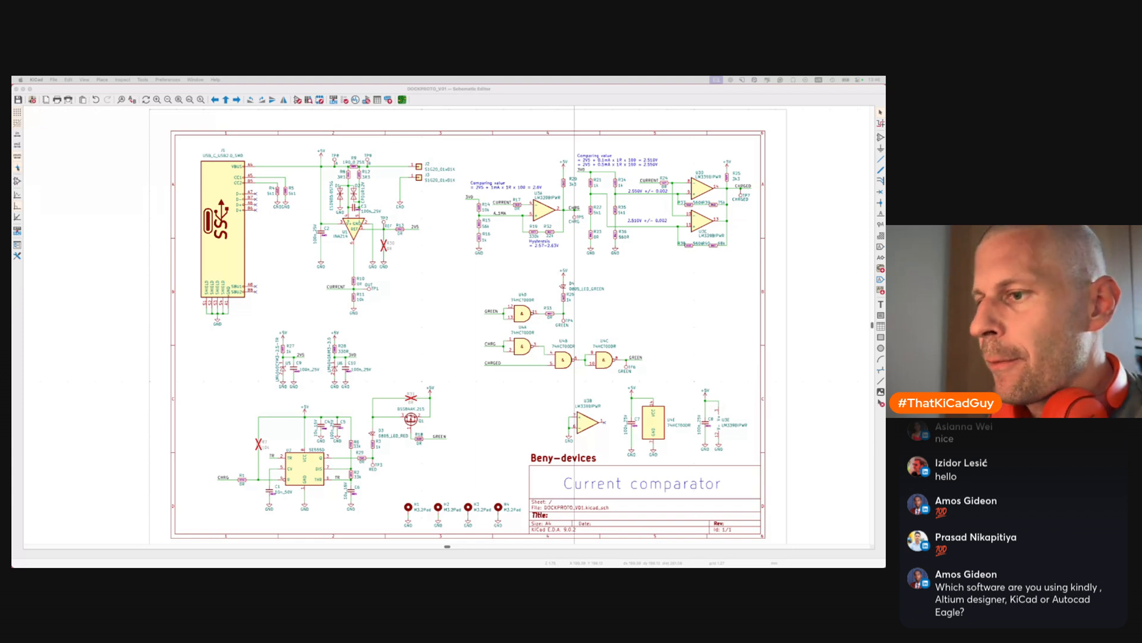
{"action": "left_click", "coordinate": [433, 400]}
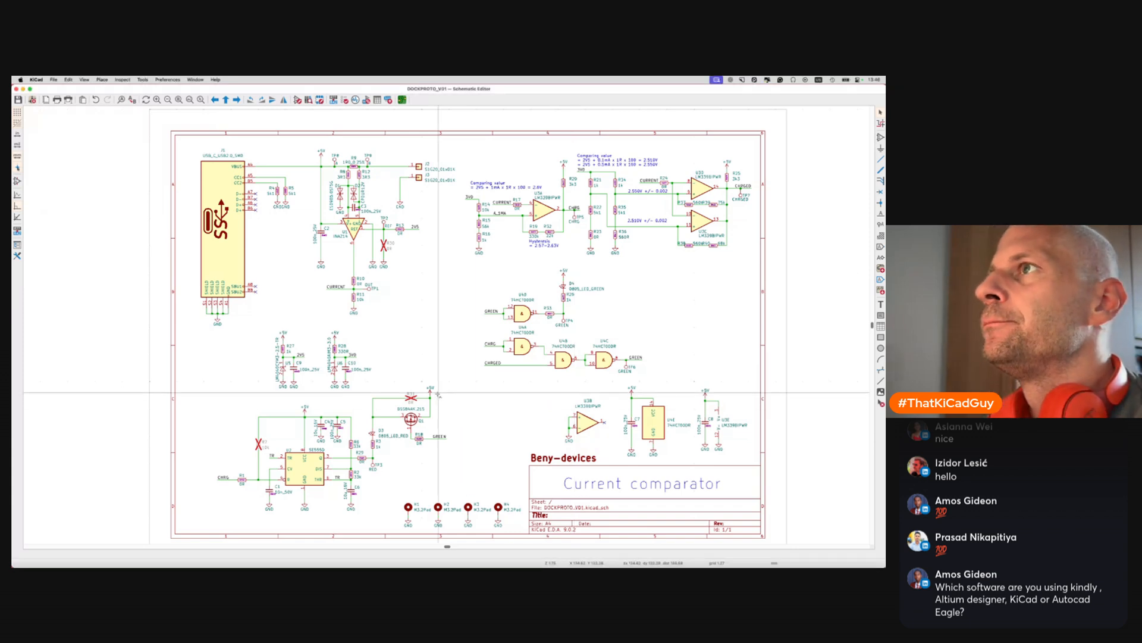
Switch to the PCB Editor and delete the 43 mm and 48.5 mm board outline dimensions
{"action": "left_click", "coordinate": [402, 100]}
{"action": "scroll", "coordinate": [400, 322], "scroll_direction": "down", "scroll_amount": 5}
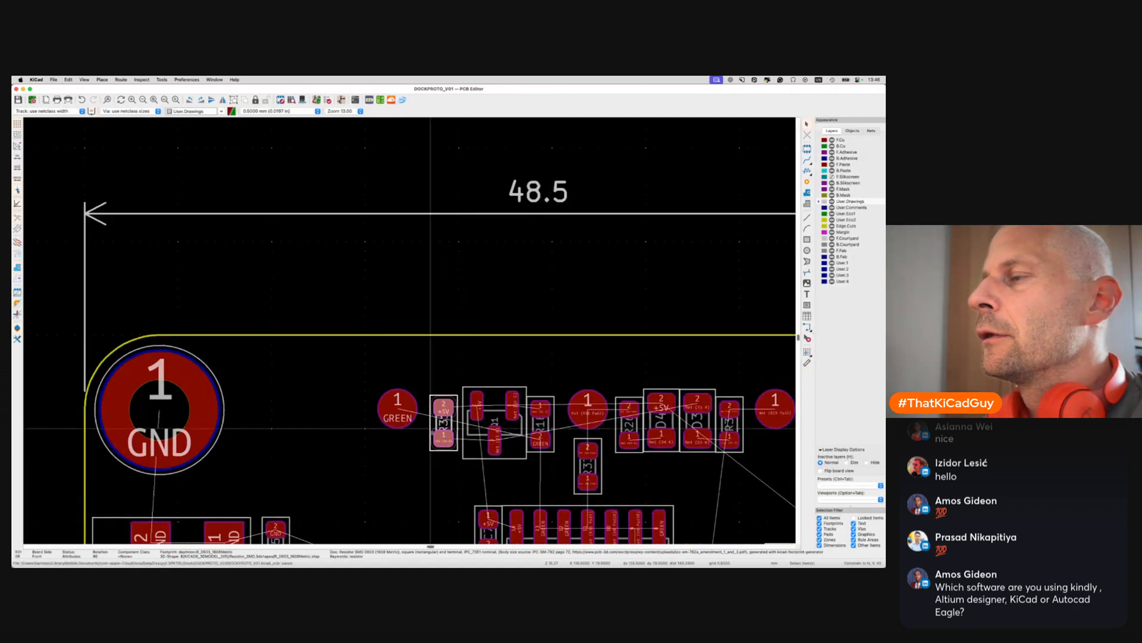
{"action": "scroll", "coordinate": [430, 437], "scroll_direction": "down", "scroll_amount": 4}
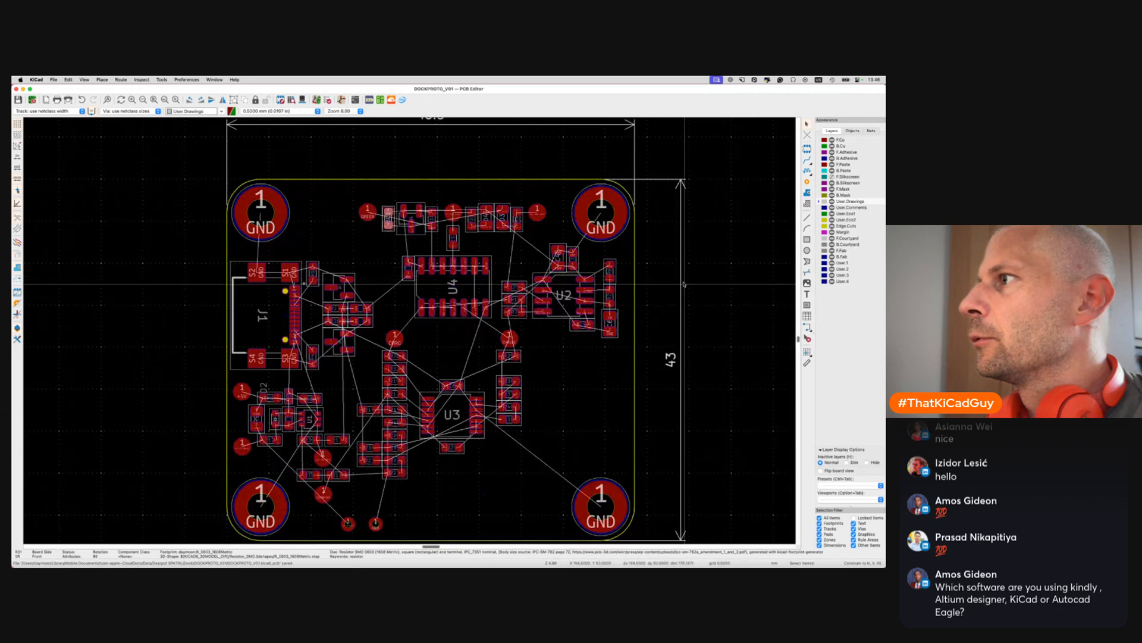
{"action": "left_click", "coordinate": [681, 284]}
{"action": "key", "text": "Delete"}
{"action": "left_click", "coordinate": [635, 154]}
{"action": "key", "text": "Delete"}
{"action": "scroll", "coordinate": [444, 325], "scroll_direction": "left", "scroll_amount": 3}
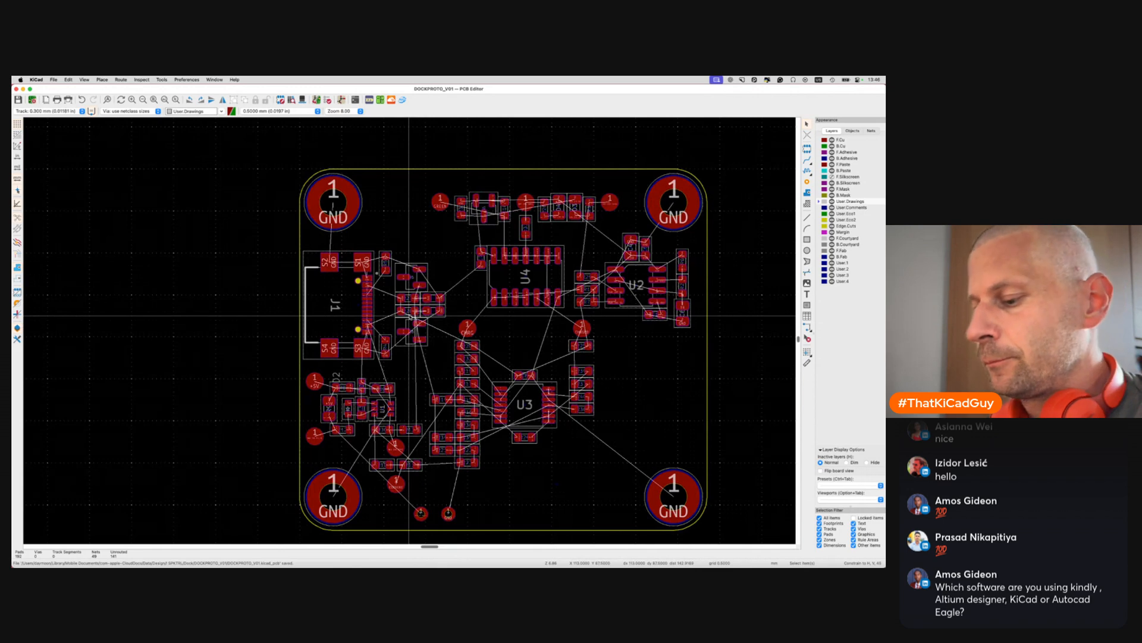
With the grid at 0.0254 mm, route a 0.5 mm +5V track on F.Cu joining pads A4 and A9 of J1
{"action": "key", "text": "Page_Up"}
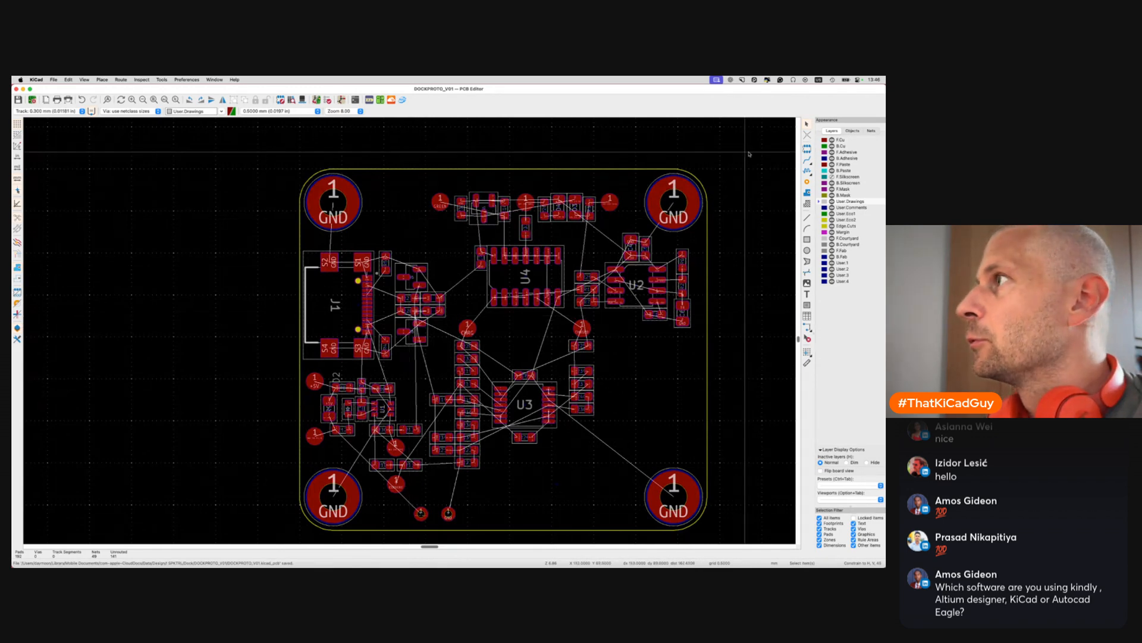
{"action": "scroll", "coordinate": [413, 298], "scroll_direction": "up", "scroll_amount": 5}
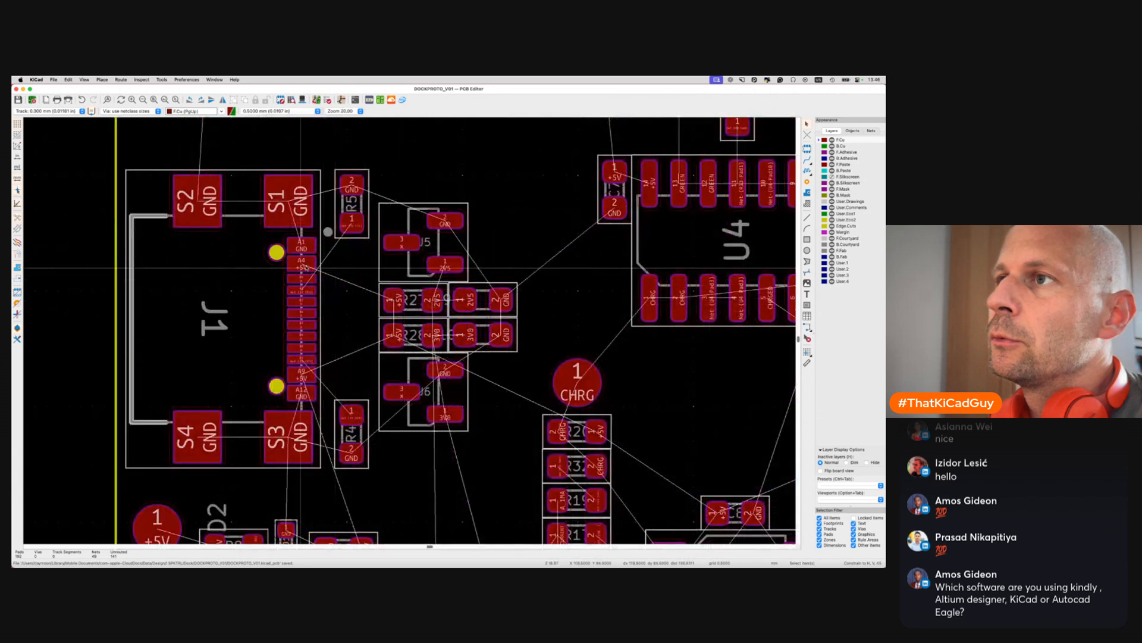
{"action": "key", "text": "x"}
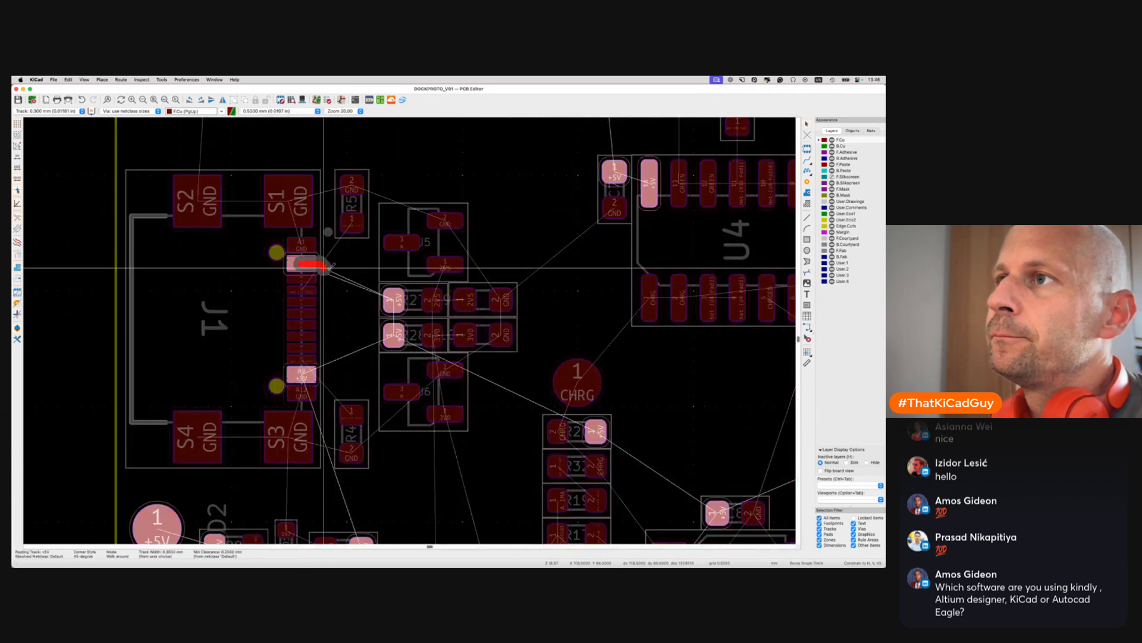
{"action": "key", "text": "n"}
{"action": "key", "text": "w"}
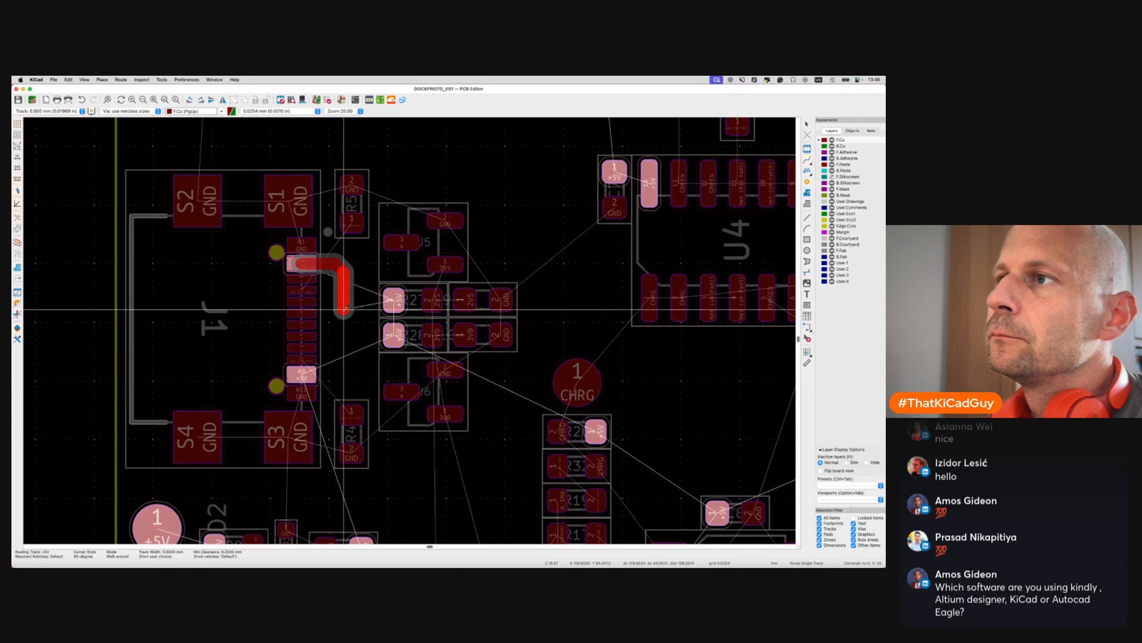
{"action": "scroll", "coordinate": [342, 355], "scroll_direction": "down", "scroll_amount": 1}
{"action": "scroll", "coordinate": [343, 355], "scroll_direction": "down", "scroll_amount": 4}
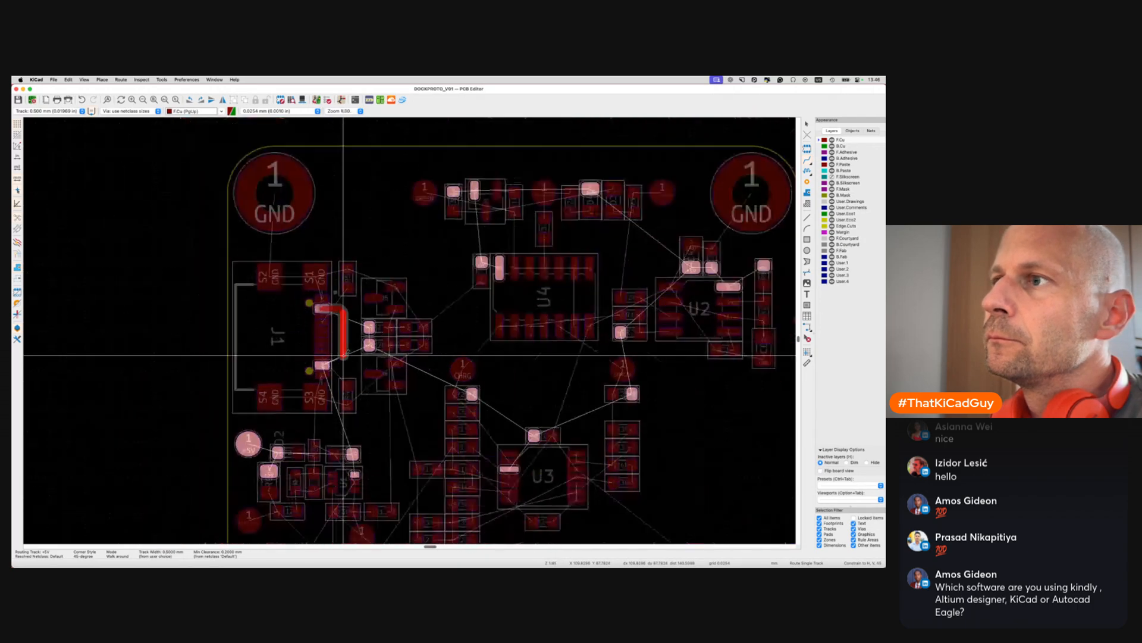
{"action": "scroll", "coordinate": [342, 360], "scroll_direction": "up", "scroll_amount": 4}
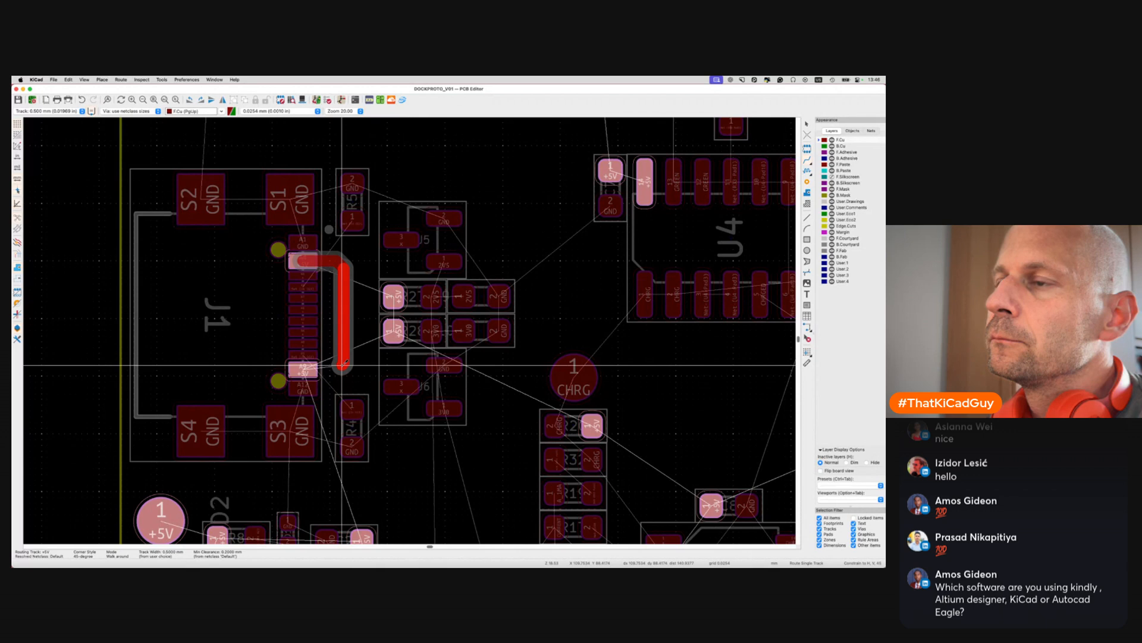
{"action": "left_click", "coordinate": [303, 369]}
{"action": "left_click", "coordinate": [303, 260]}
{"action": "left_click", "coordinate": [292, 261]}
{"action": "left_click", "coordinate": [303, 369]}
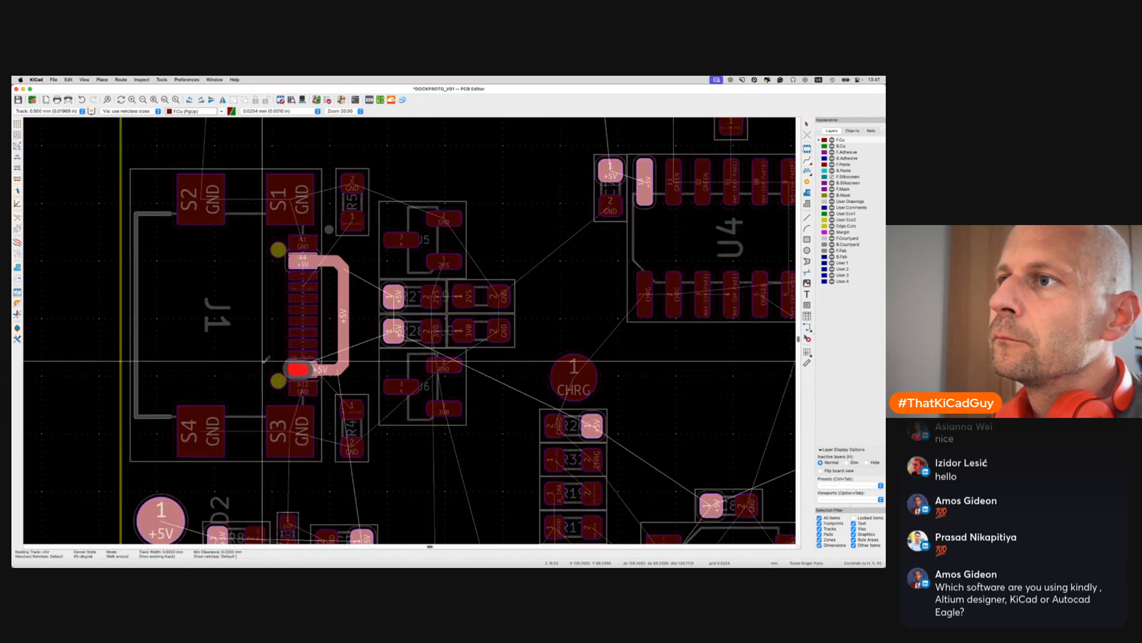
{"action": "key", "text": "Escape"}
Rotate U6 by 180° and shift U6 and U5 right, away from J1, to free space beside the resistors
{"action": "middle_click_drag", "start_coordinate": [342, 418], "coordinate": [335, 389]}
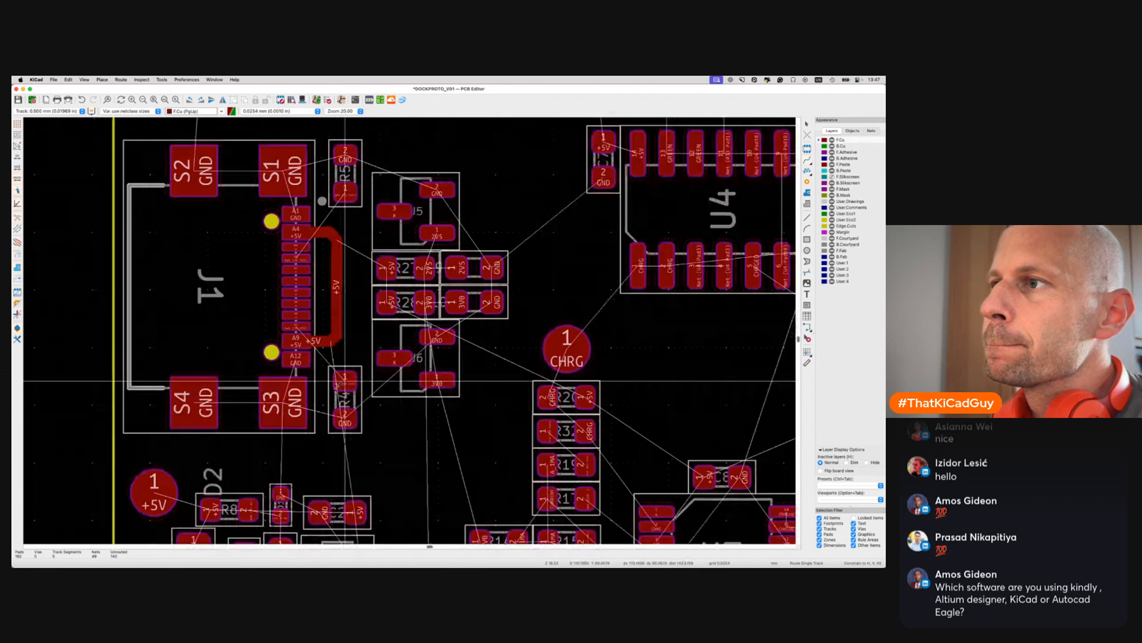
{"action": "left_click", "coordinate": [406, 390]}
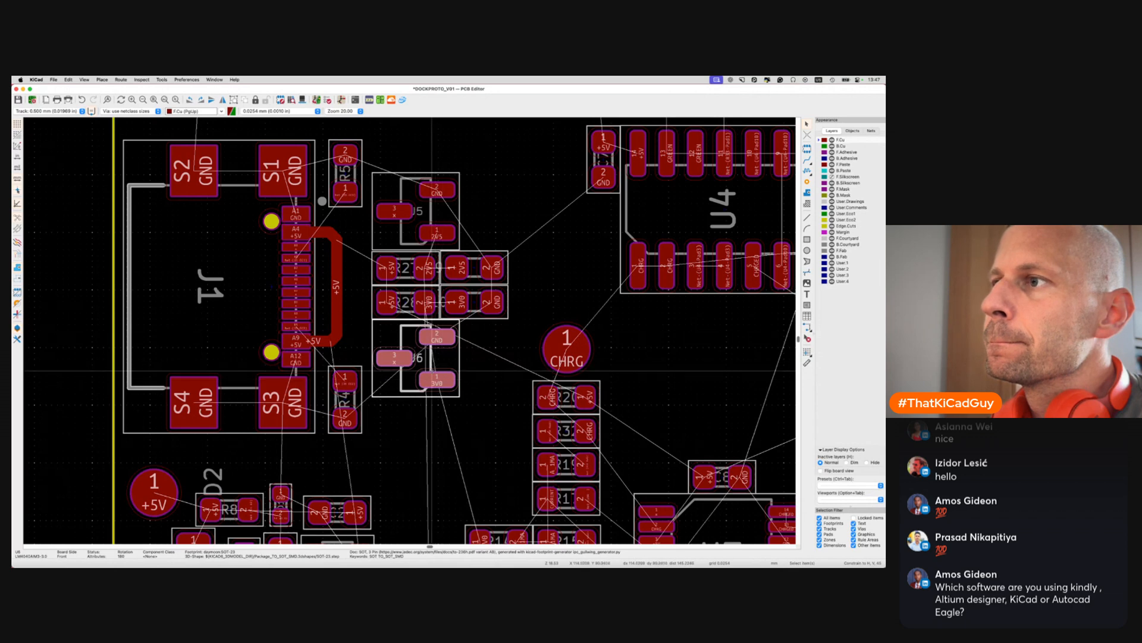
{"action": "key", "text": "r"}
{"action": "key", "text": "r"}
{"action": "key", "text": "m"}
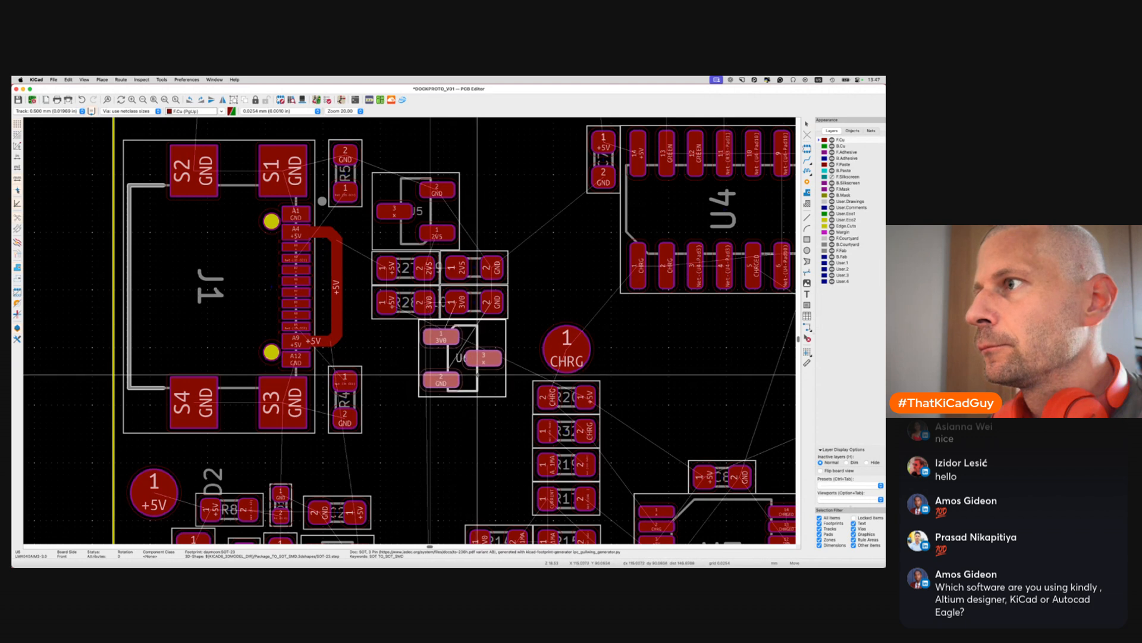
{"action": "left_click", "coordinate": [479, 375]}
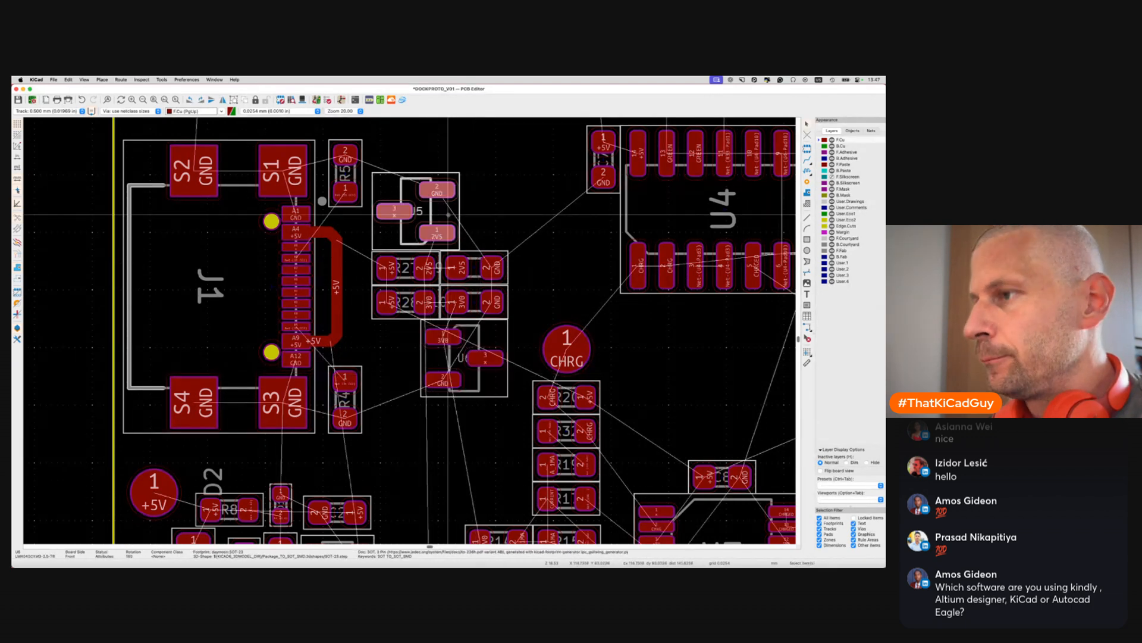
{"action": "key", "text": "m"}
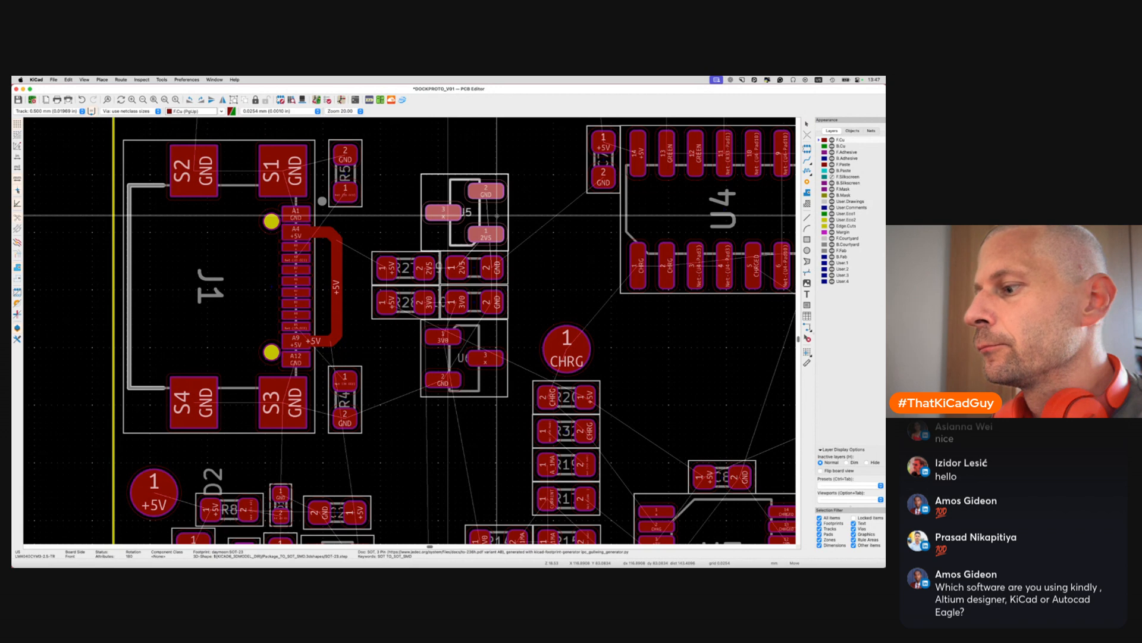
{"action": "left_click", "coordinate": [497, 214]}
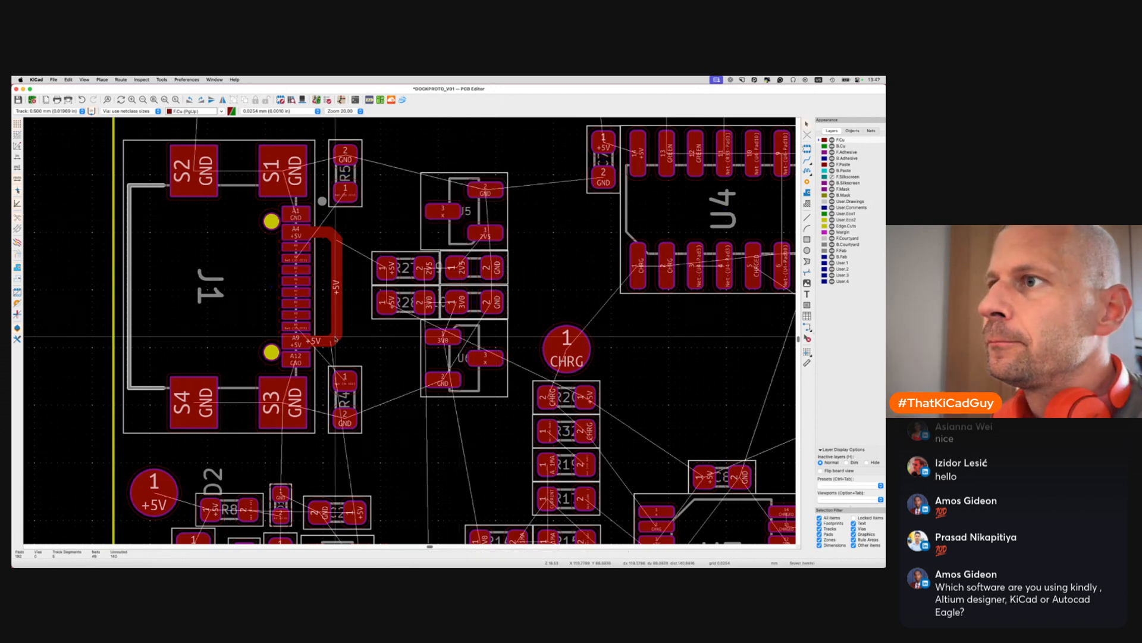
Route the 0.5 mm +5V track from J1's A4–A9 link around R4 to pad 1 of R9
{"action": "key", "text": "x"}
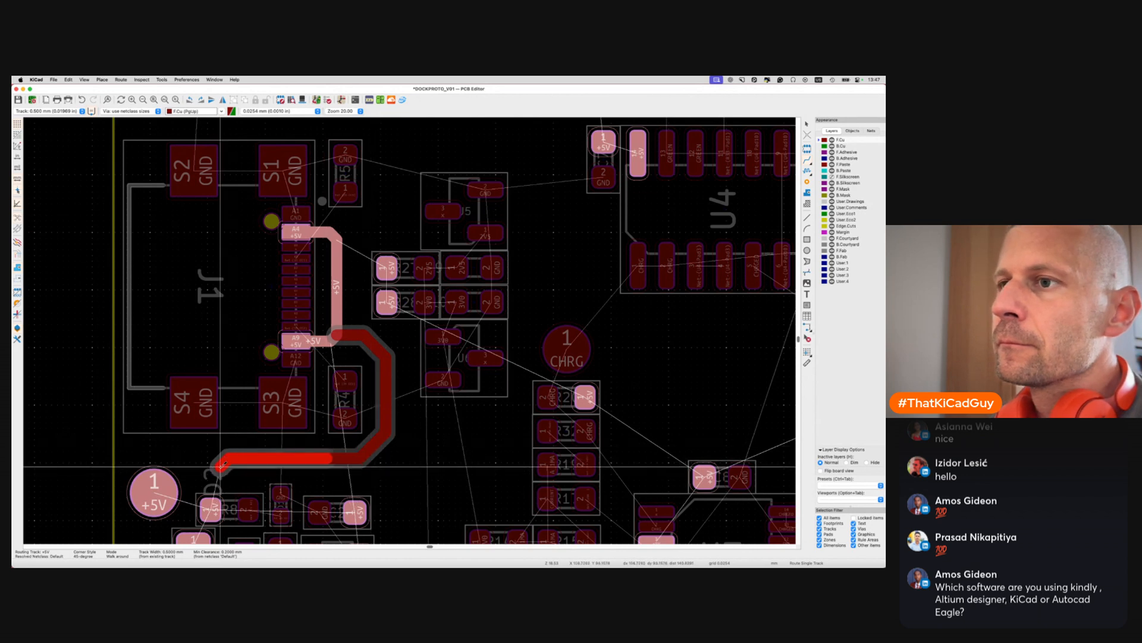
{"action": "middle_click_drag", "start_coordinate": [210, 509], "coordinate": [239, 470]}
{"action": "left_click", "coordinate": [222, 506]}
{"action": "key", "text": "Escape"}
{"action": "left_click_drag", "start_coordinate": [236, 439], "coordinate": [230, 429]}
{"action": "scroll", "coordinate": [265, 479], "scroll_direction": "up", "scroll_amount": 3}
{"action": "left_click_drag", "start_coordinate": [325, 420], "coordinate": [334, 421]}
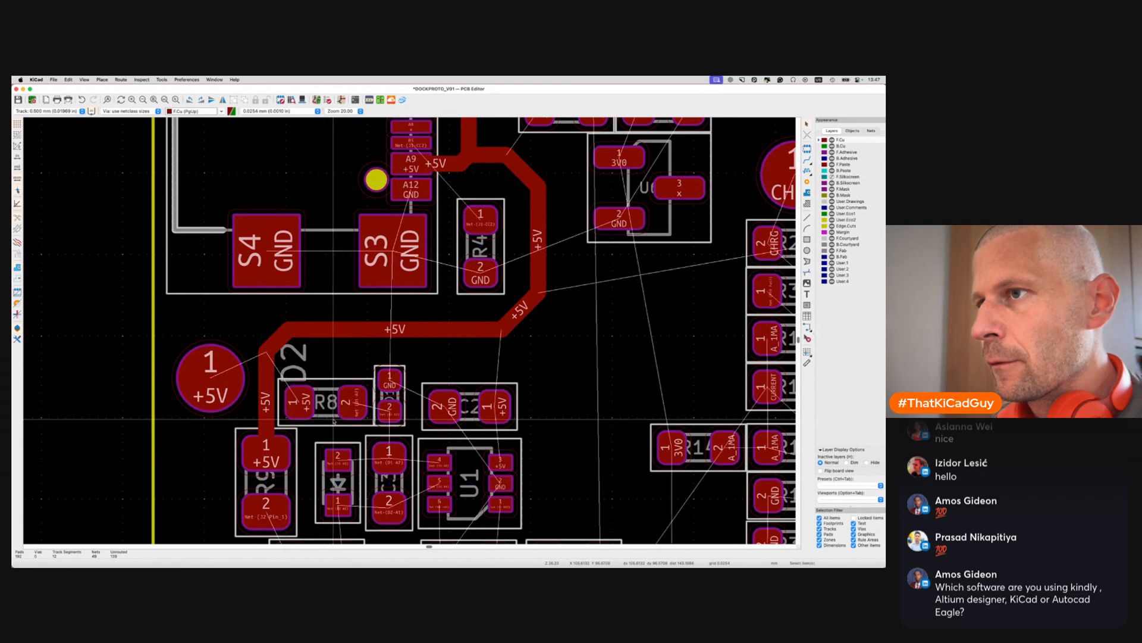
Move resistor R12 slightly right to leave room for a track below R9
{"action": "scroll", "coordinate": [333, 421], "scroll_direction": "down", "scroll_amount": 5}
{"action": "left_click", "coordinate": [275, 426]}
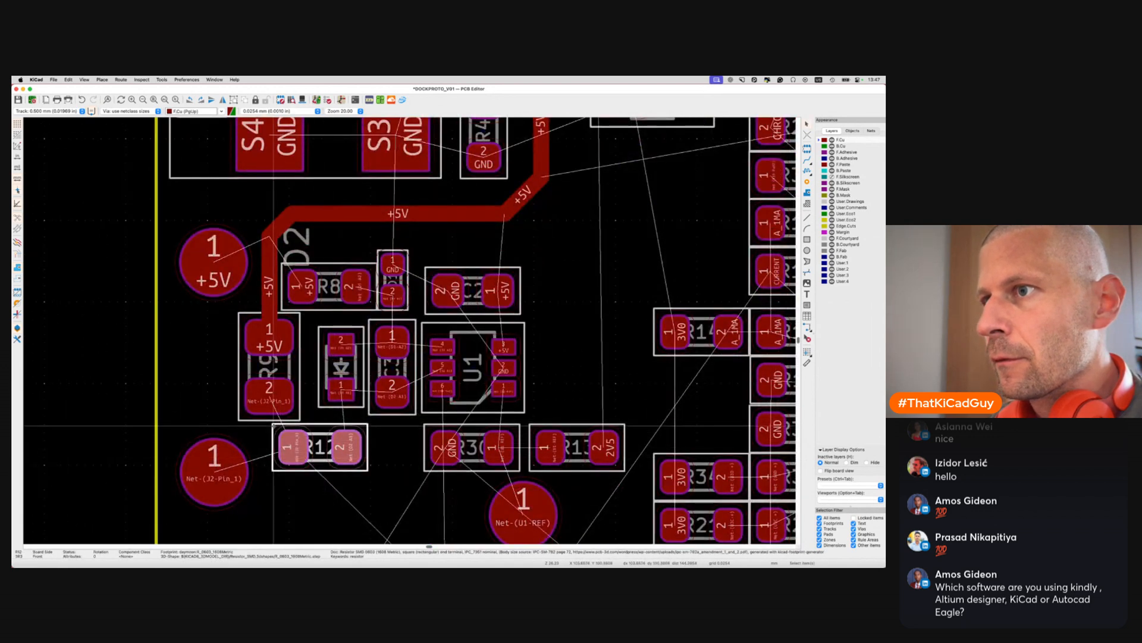
{"action": "left_click_drag", "start_coordinate": [275, 424], "coordinate": [282, 423]}
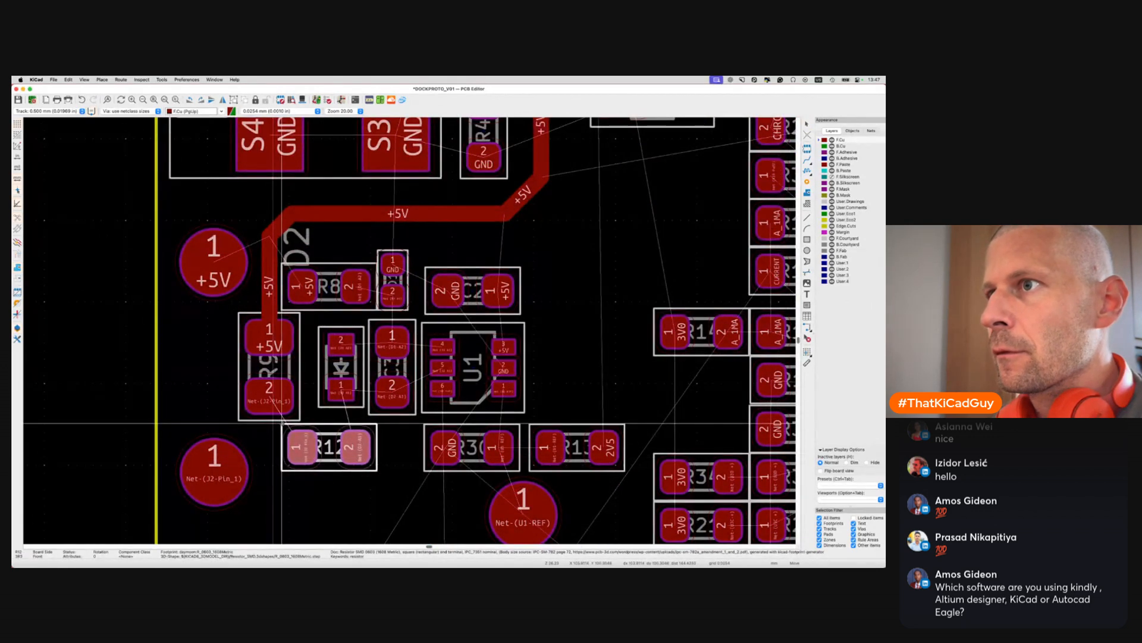
{"action": "left_click", "coordinate": [281, 423]}
Route a 0.5 mm Net-(J2-Pin_1) track from R9 pad 2 past the lower-left GND mounting hole to the J2 pad near the board edge
{"action": "scroll", "coordinate": [269, 394], "scroll_direction": "down", "scroll_amount": 4}
{"action": "key", "text": "x"}
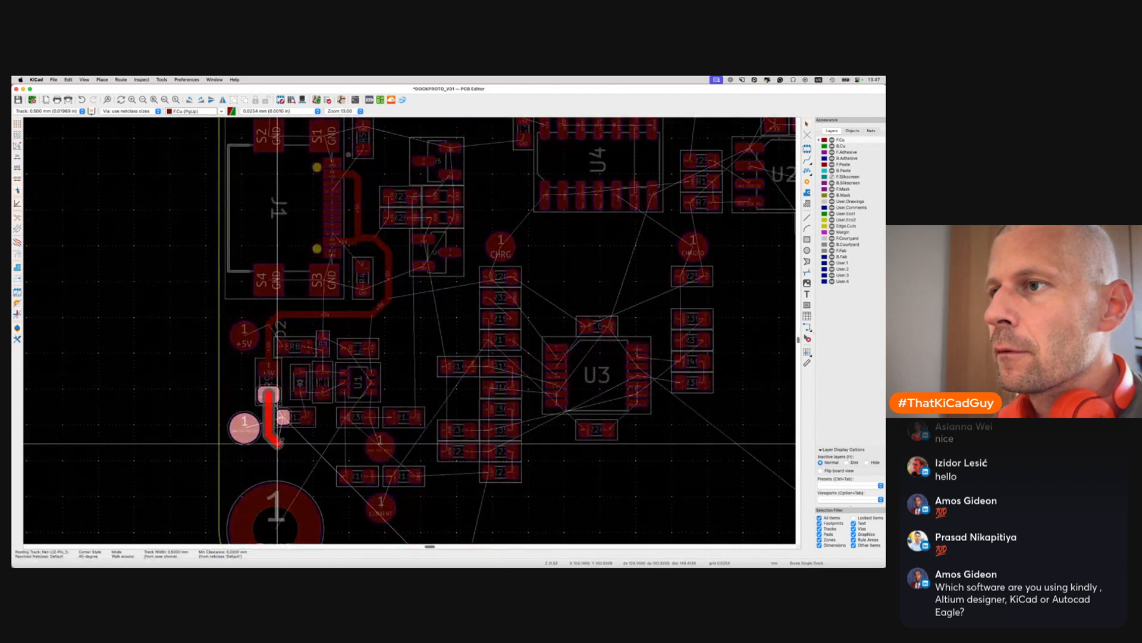
{"action": "left_click", "coordinate": [297, 458]}
{"action": "scroll", "coordinate": [335, 505], "scroll_direction": "down", "scroll_amount": 5}
{"action": "scroll", "coordinate": [335, 505], "scroll_direction": "down", "scroll_amount": 1}
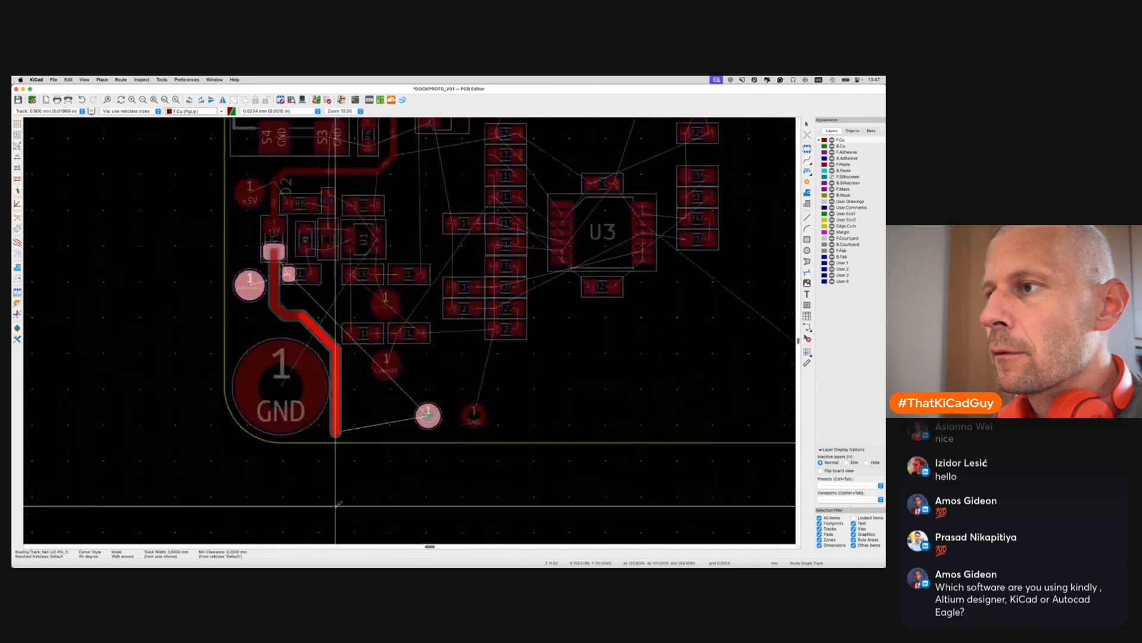
{"action": "left_click", "coordinate": [346, 383]}
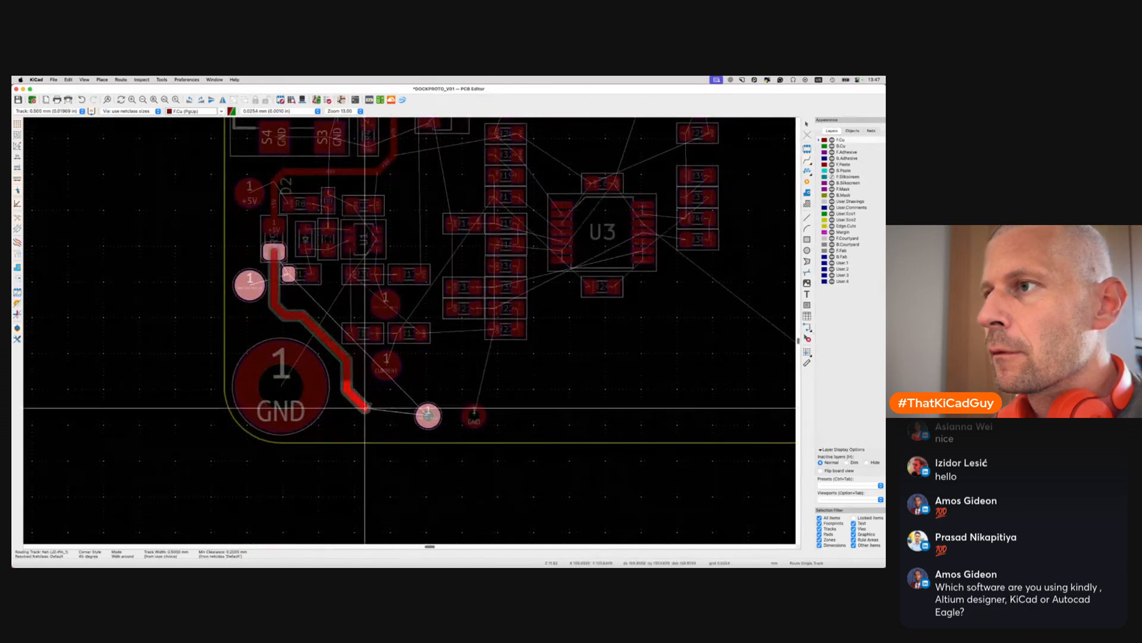
{"action": "left_click", "coordinate": [428, 415]}
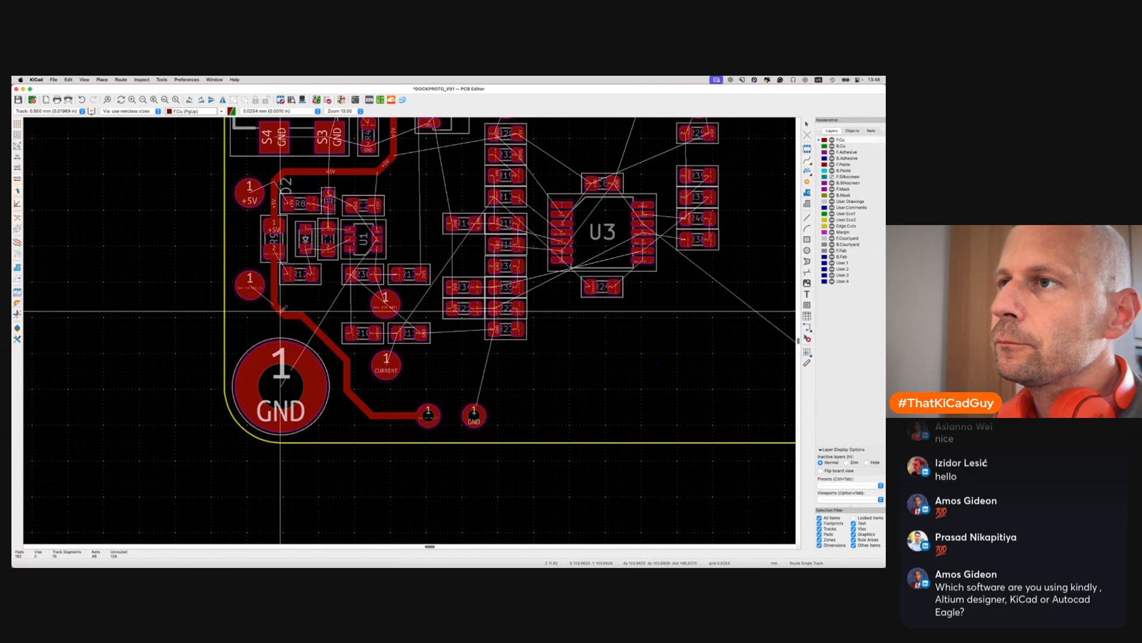
{"action": "left_click", "coordinate": [315, 329]}
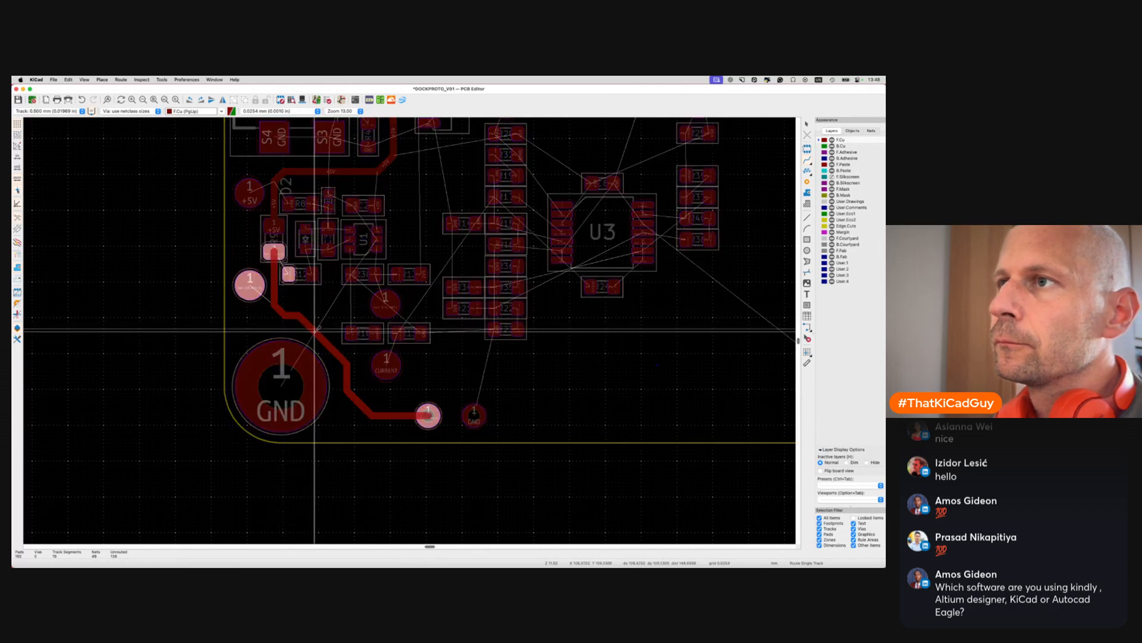
{"action": "key", "text": "Escape"}
Connect R12 pad 1 to the Net-(J2-Pin_1) track and R8 pad 1 to the +5V track with 0.3 mm tracks
{"action": "scroll", "coordinate": [312, 310], "scroll_direction": "up", "scroll_amount": 10}
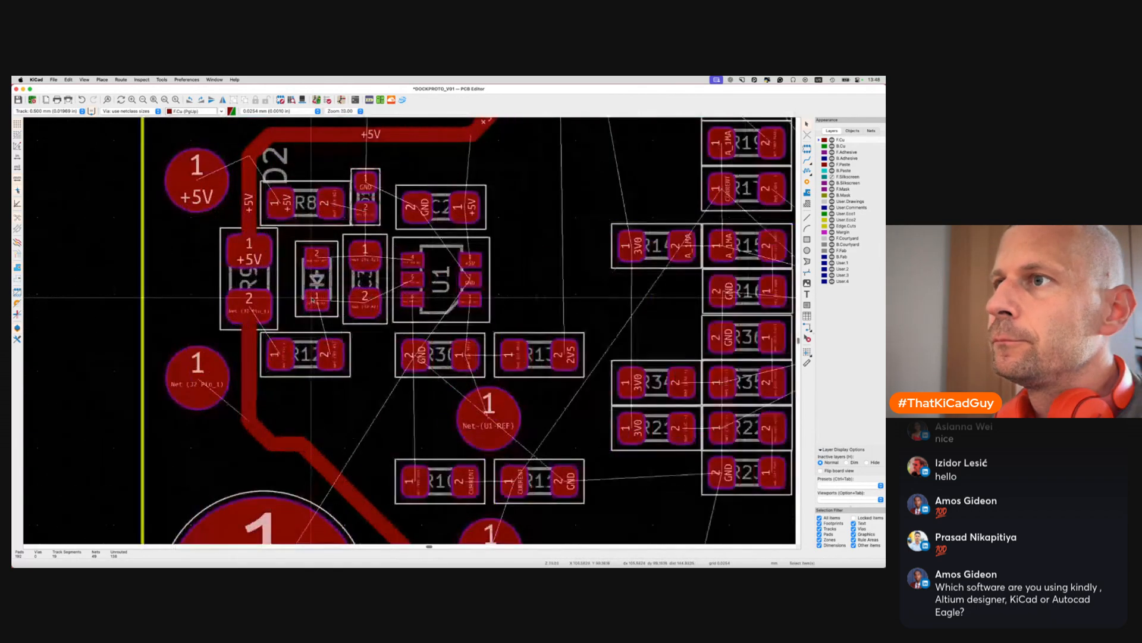
{"action": "key", "text": "x"}
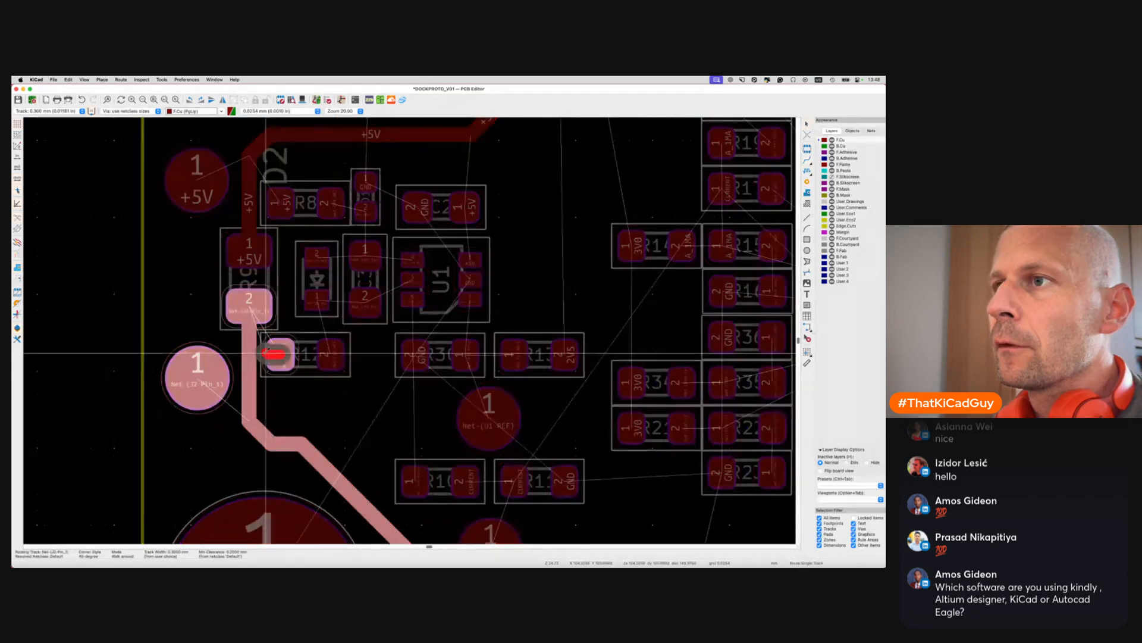
{"action": "key", "text": "Escape"}
{"action": "scroll", "coordinate": [271, 307], "scroll_direction": "up", "scroll_amount": 3}
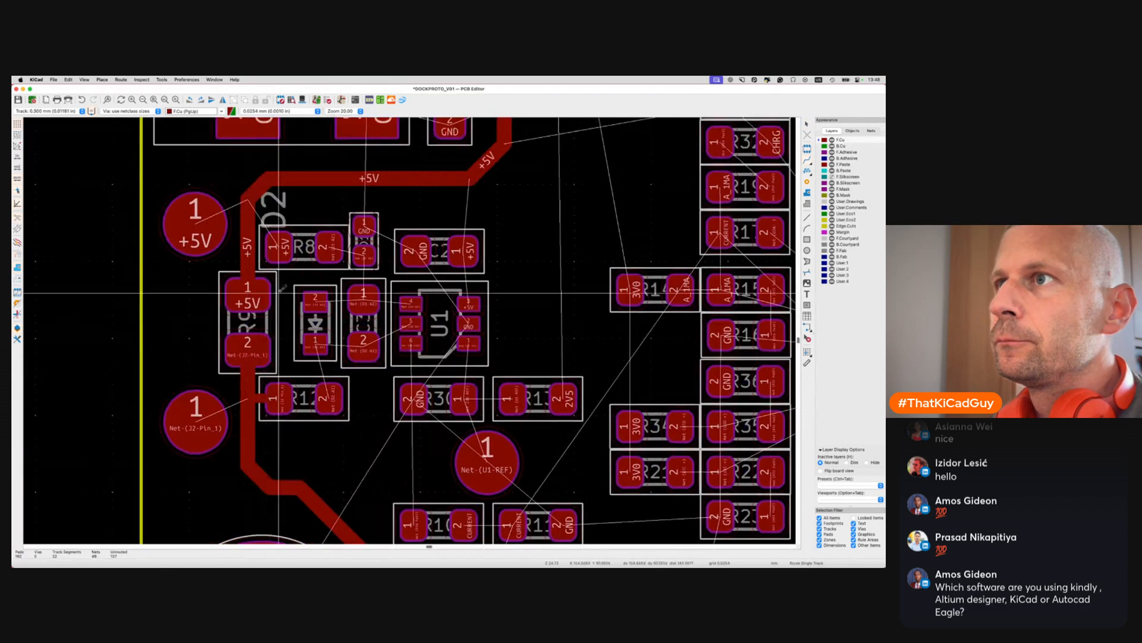
{"action": "key", "text": "x"}
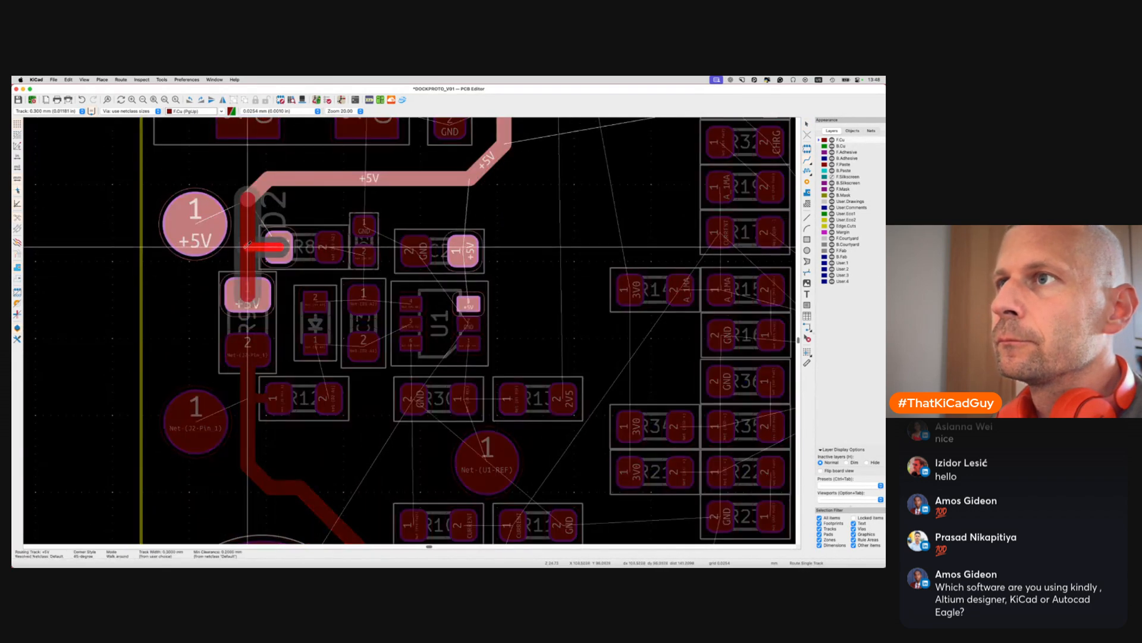
{"action": "left_click", "coordinate": [247, 246]}
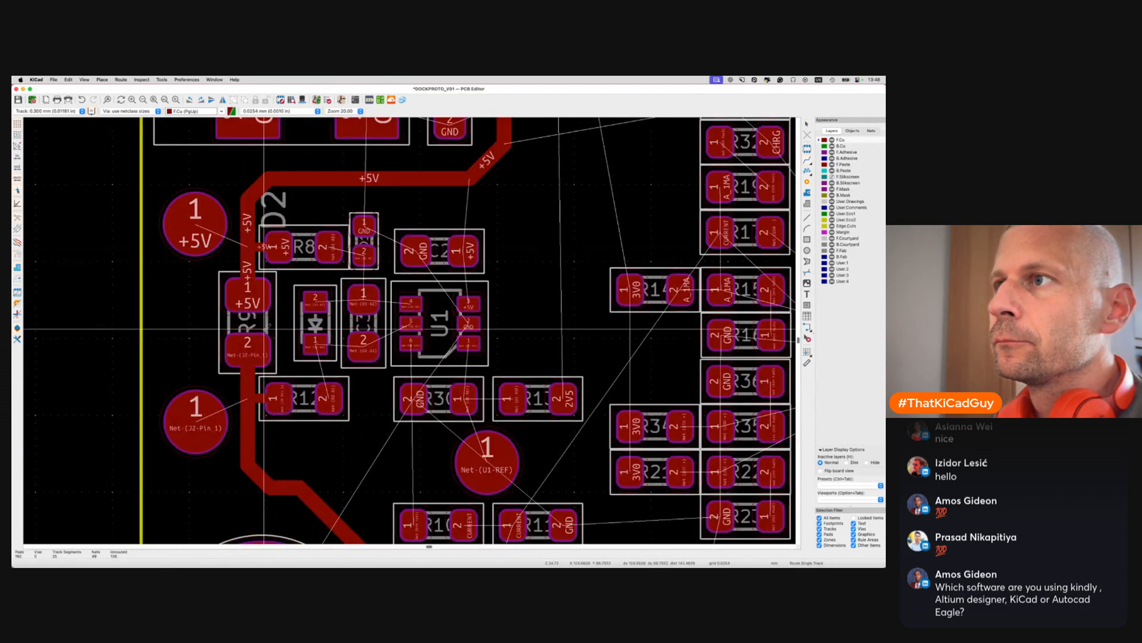
Route the Net-(D1-A2) track from R8 pad 2 through D1 pad 2 to C3 pad 1
{"action": "left_click", "coordinate": [331, 245]}
{"action": "left_click", "coordinate": [364, 255]}
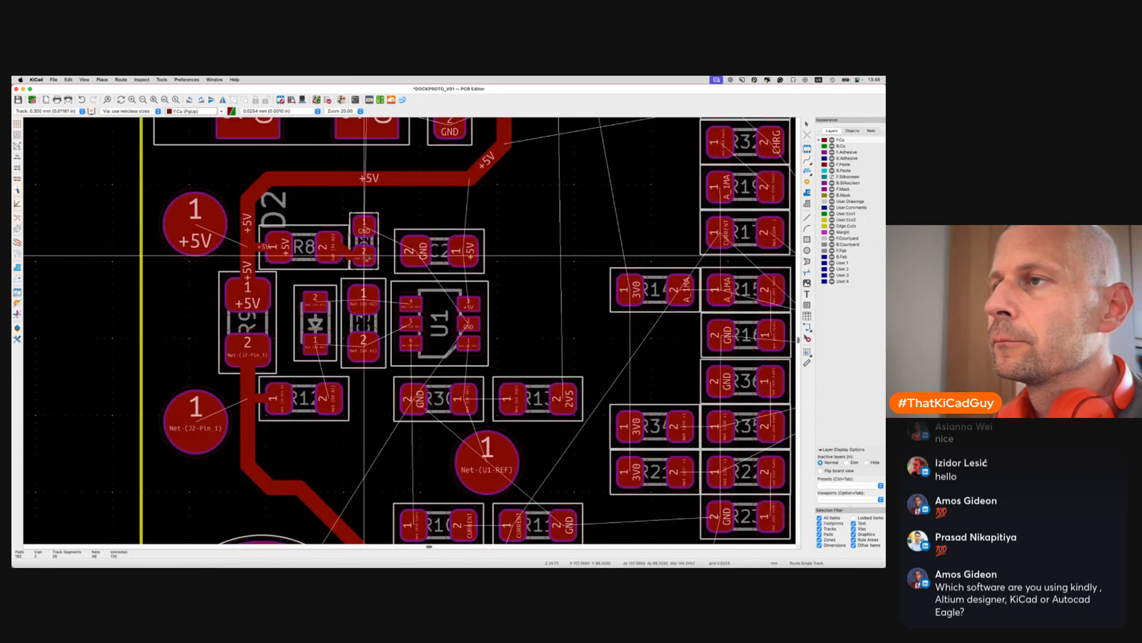
{"action": "left_click", "coordinate": [364, 256]}
{"action": "left_click", "coordinate": [364, 298]}
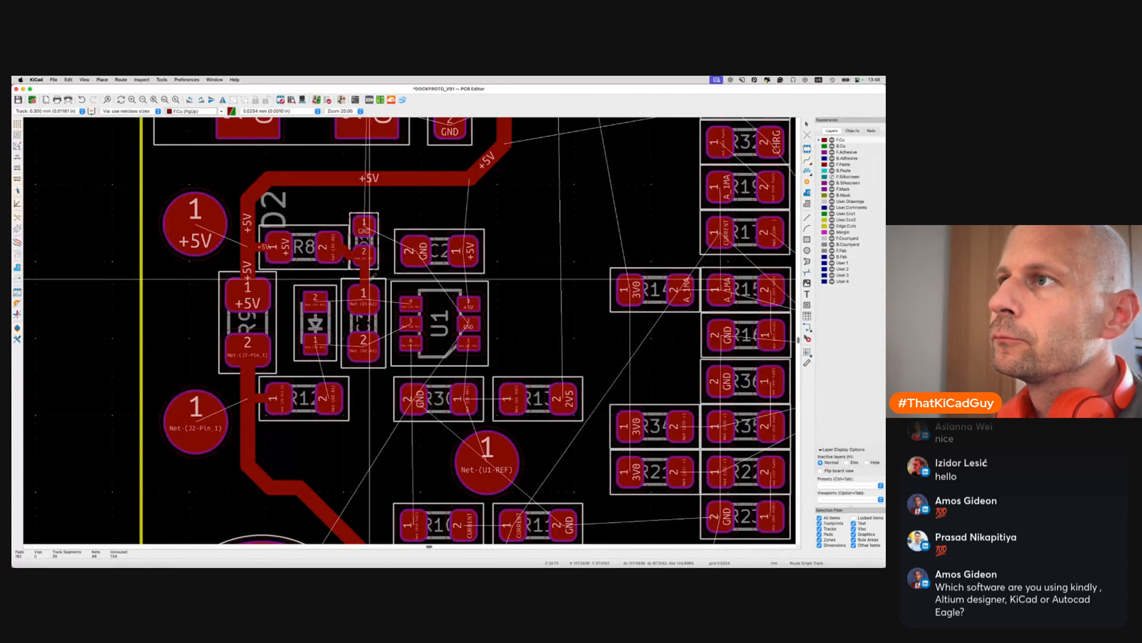
Route Net-(D1-A2) from C3 pad 1 to U1 pad 4 and adjust the track's bend between them
{"action": "left_click", "coordinate": [364, 300]}
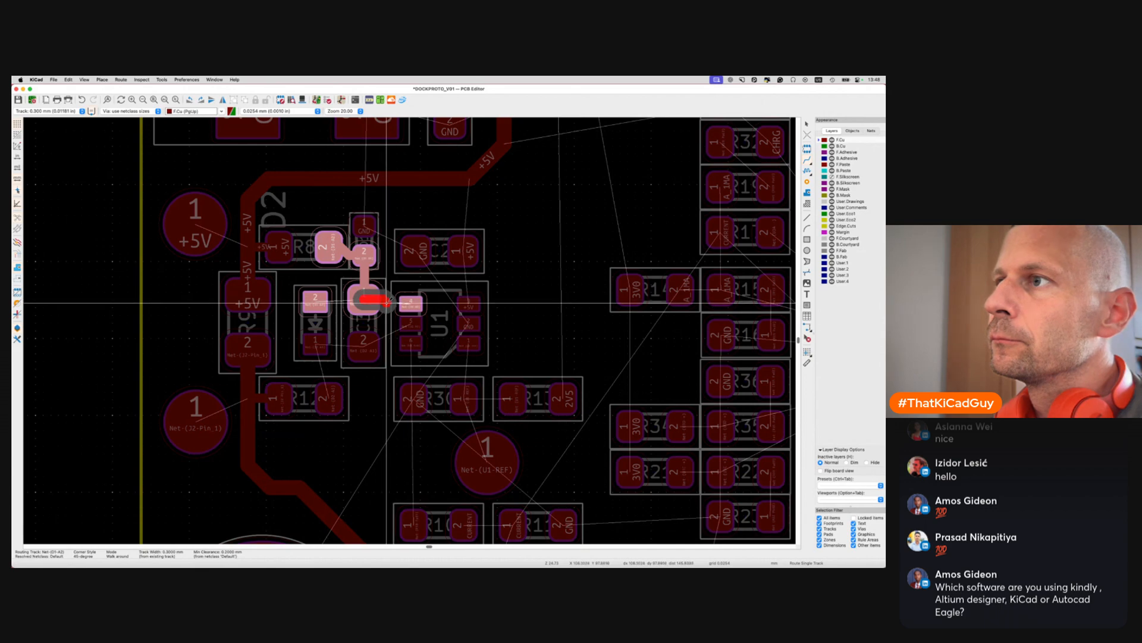
{"action": "left_click", "coordinate": [397, 306]}
{"action": "scroll", "coordinate": [388, 304], "scroll_direction": "up", "scroll_amount": 5}
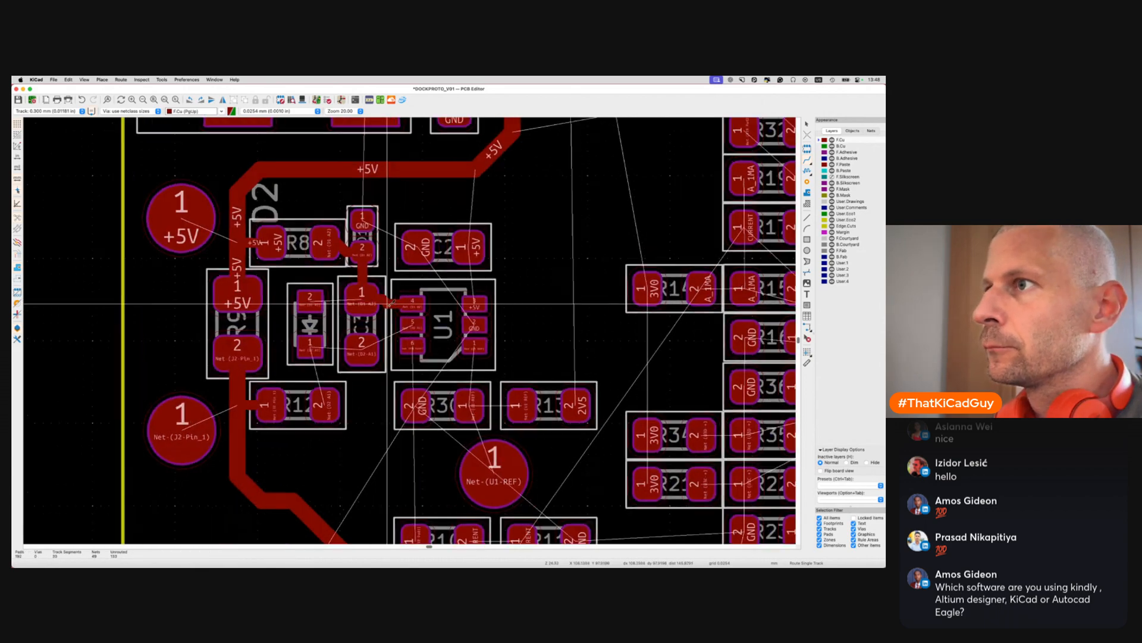
{"action": "key", "text": "d"}
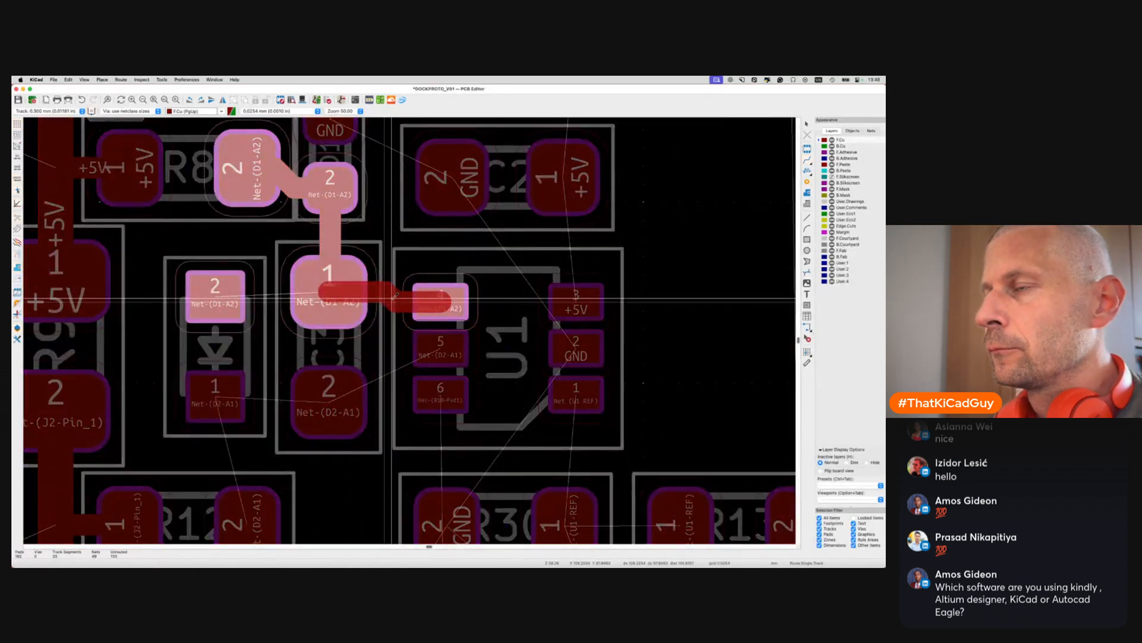
{"action": "left_click", "coordinate": [395, 296]}
Route Net-(D2-A1) from C3 pad 2 to U1 pad 5 and adjust the track's bend between them
{"action": "scroll", "coordinate": [395, 295], "scroll_direction": "down", "scroll_amount": 2}
{"action": "left_click", "coordinate": [355, 353]}
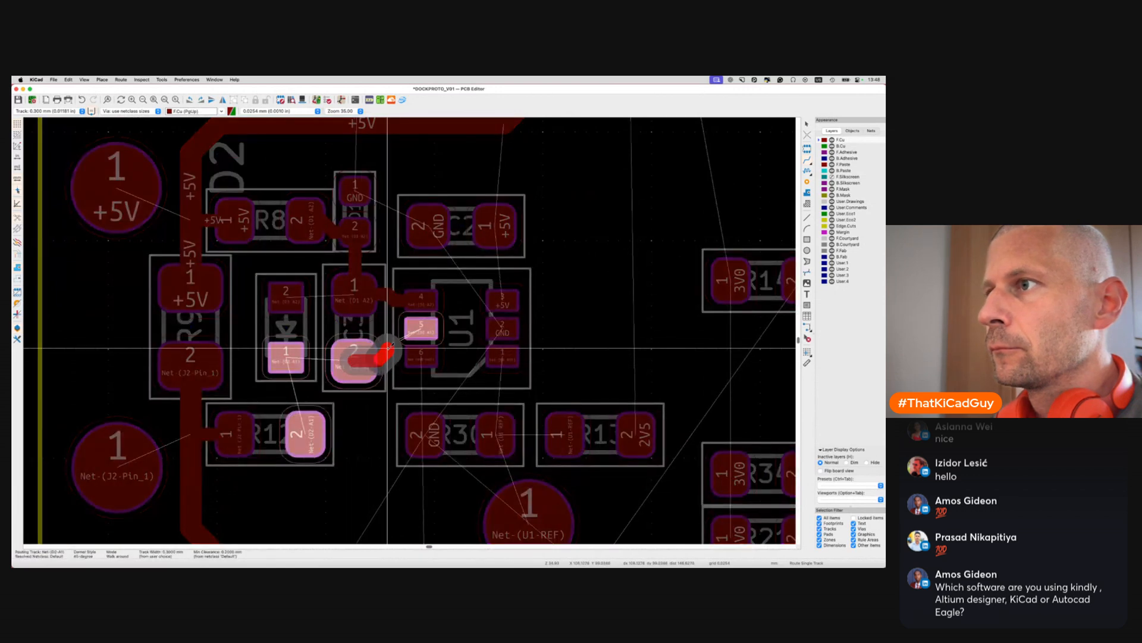
{"action": "left_click", "coordinate": [420, 329]}
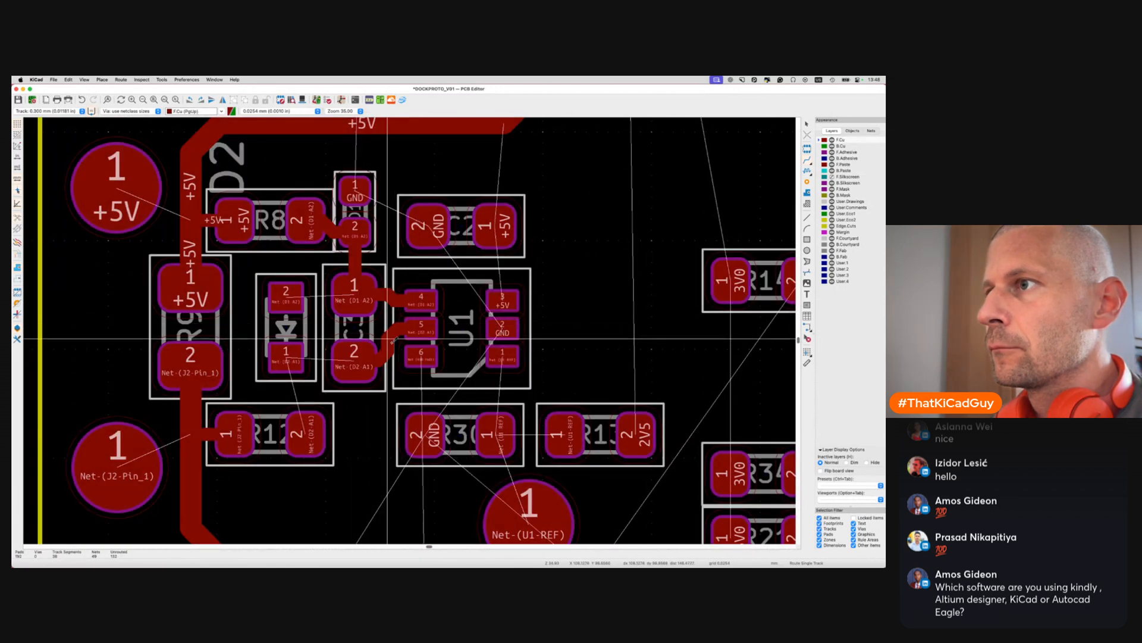
{"action": "key", "text": "d"}
{"action": "left_click", "coordinate": [391, 335]}
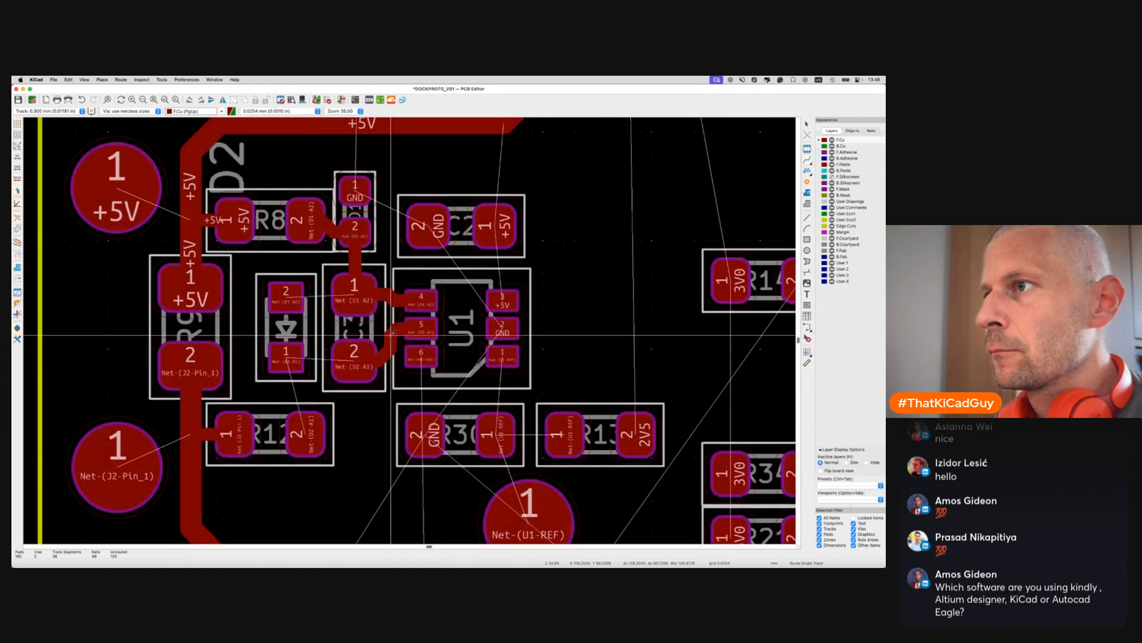
Adjust the Net-(D2-A1) track bend between C3 and U1 pad 5, and route C3 pad 2 to R12 pad 2
{"action": "key", "text": "d"}
{"action": "left_click", "coordinate": [386, 356]}
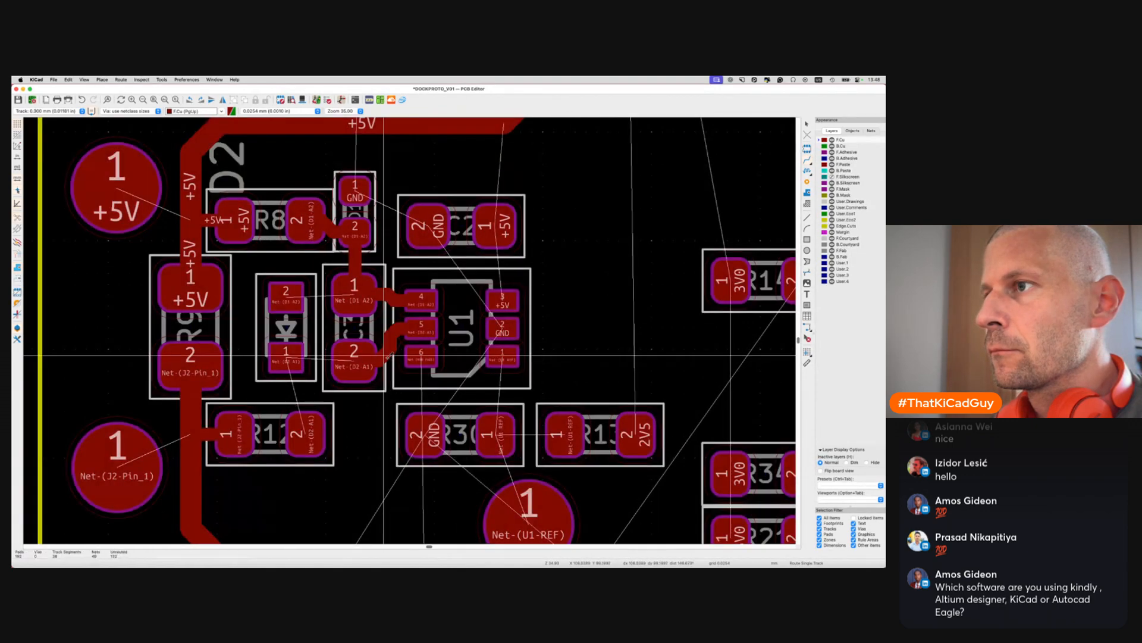
{"action": "left_click", "coordinate": [355, 360]}
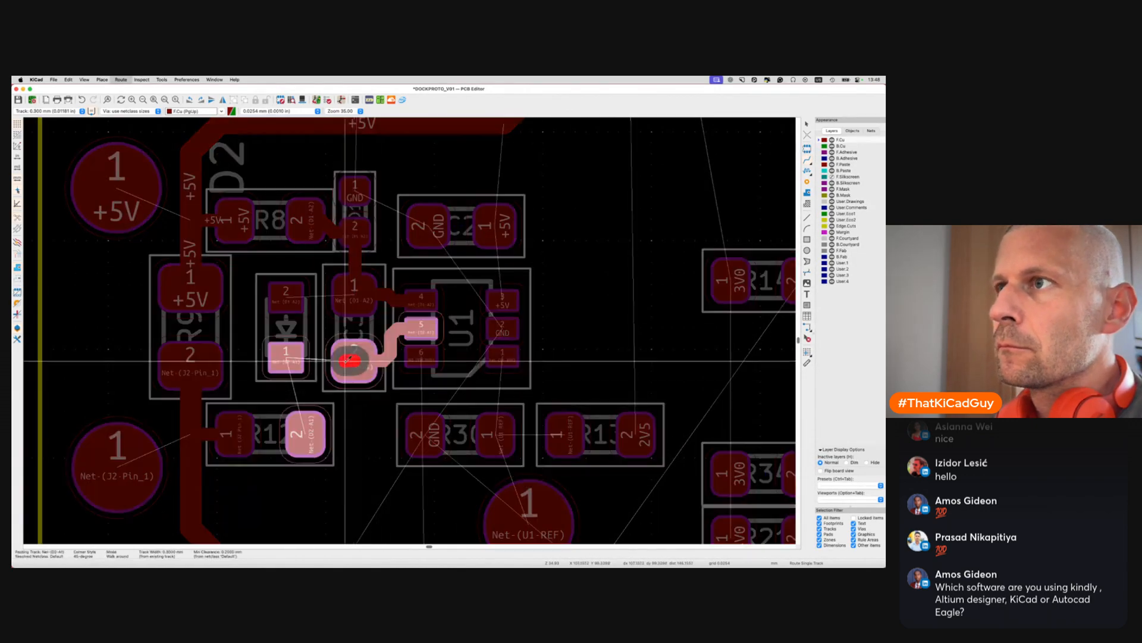
{"action": "left_click", "coordinate": [345, 425]}
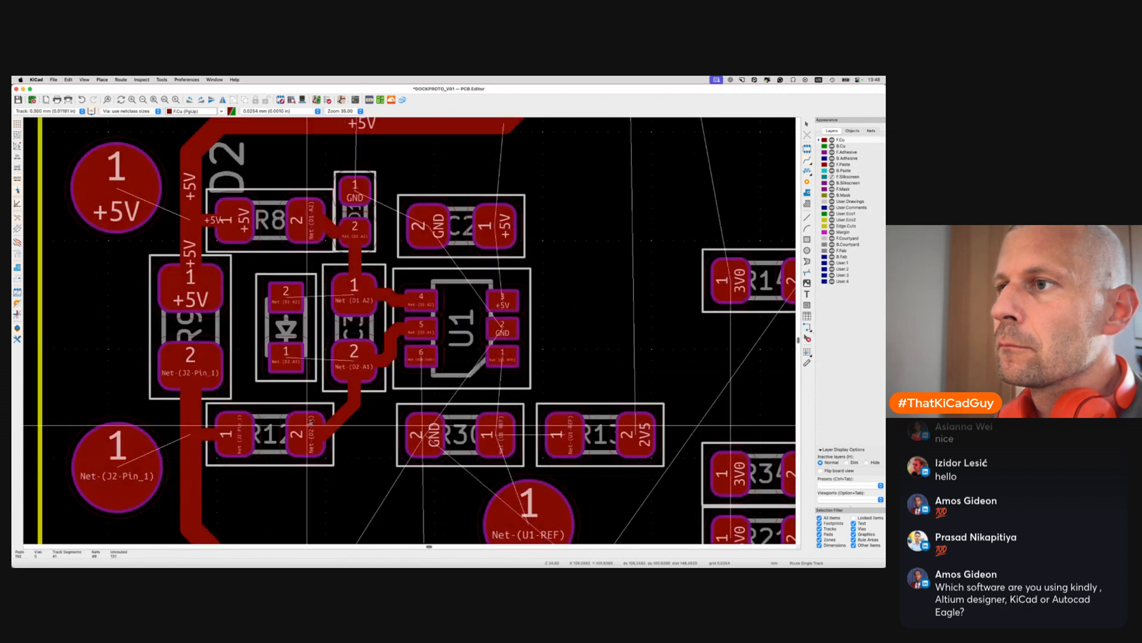
Route D2 pad 1 to R12 pad 2 and D2 pad 2 to R8 pad 2, and save the board
{"action": "left_click", "coordinate": [286, 359]}
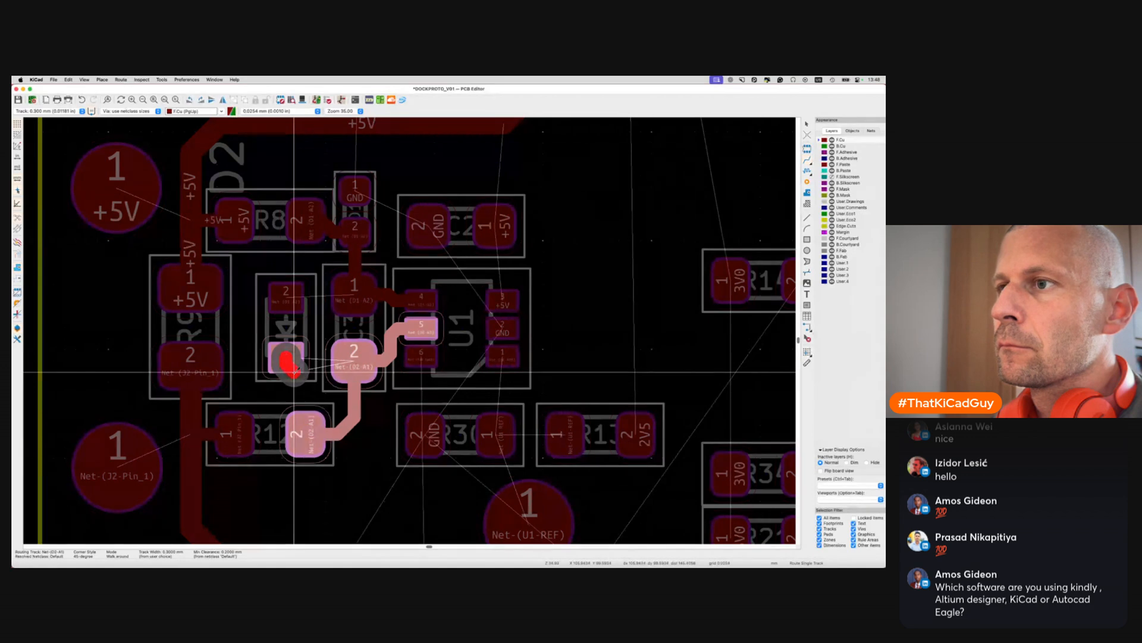
{"action": "left_click", "coordinate": [296, 434]}
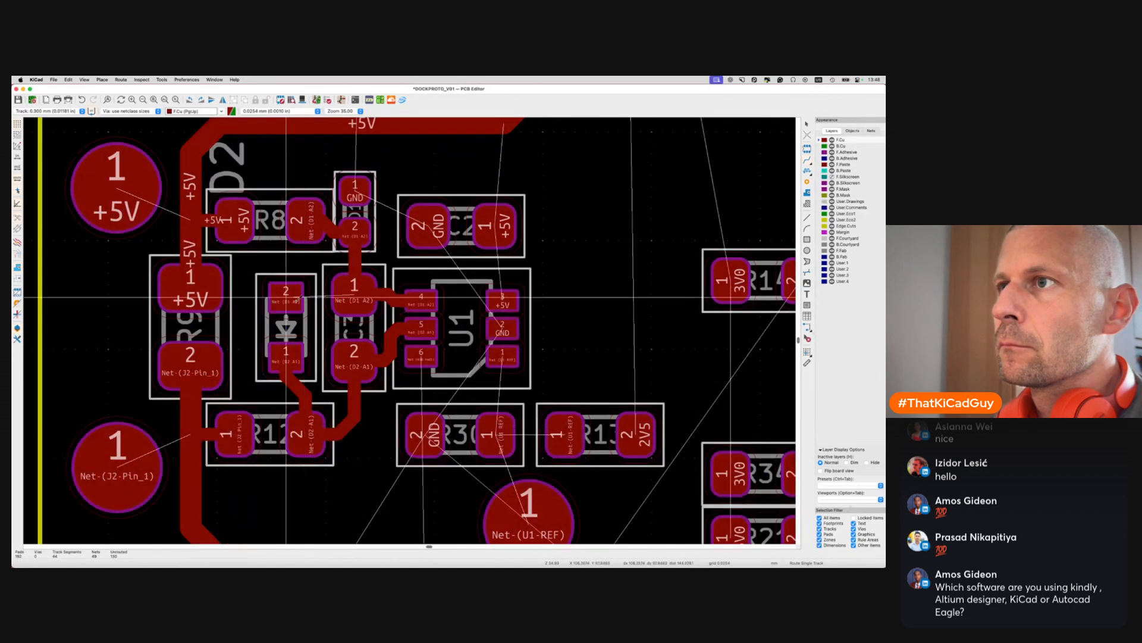
{"action": "left_click", "coordinate": [287, 293]}
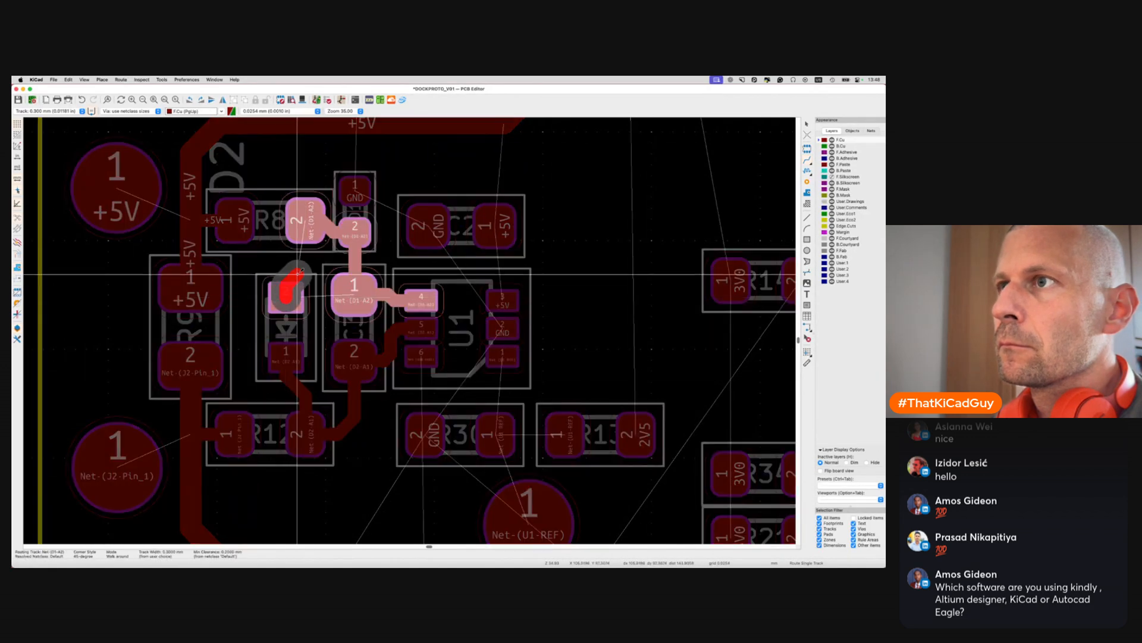
{"action": "left_click", "coordinate": [305, 221]}
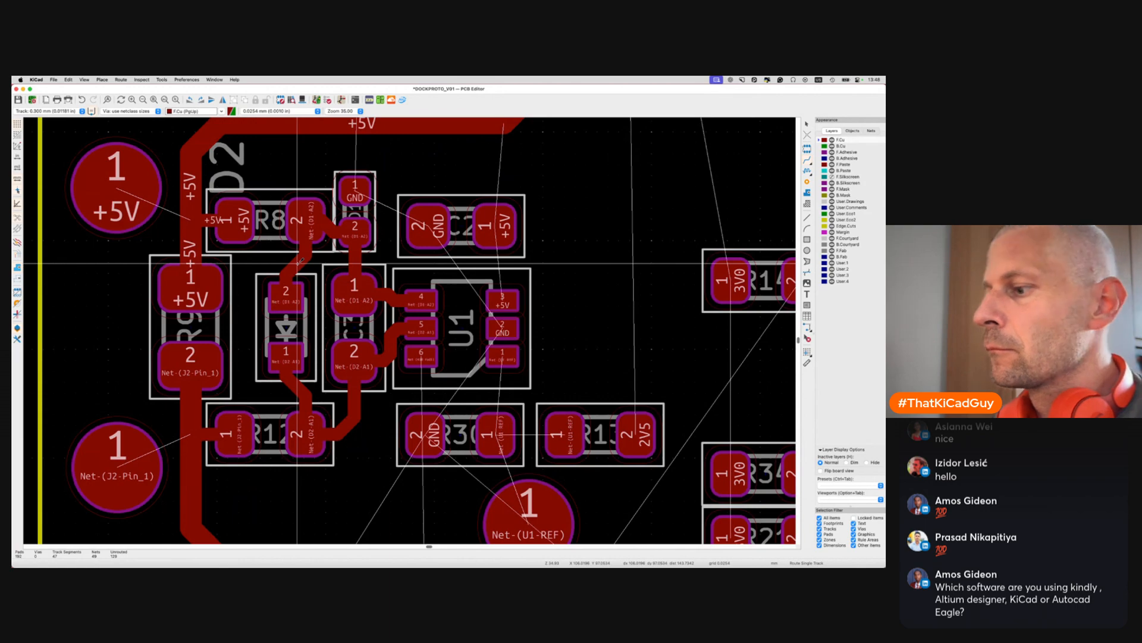
{"action": "key", "text": "super+s"}
With 0.5 mm tracks, connect the round +5V pad to R9 pad 1 and the round Net-(J2-Pin_1) pad to R9 pad 2
{"action": "scroll", "coordinate": [296, 262], "scroll_direction": "down", "scroll_amount": 3}
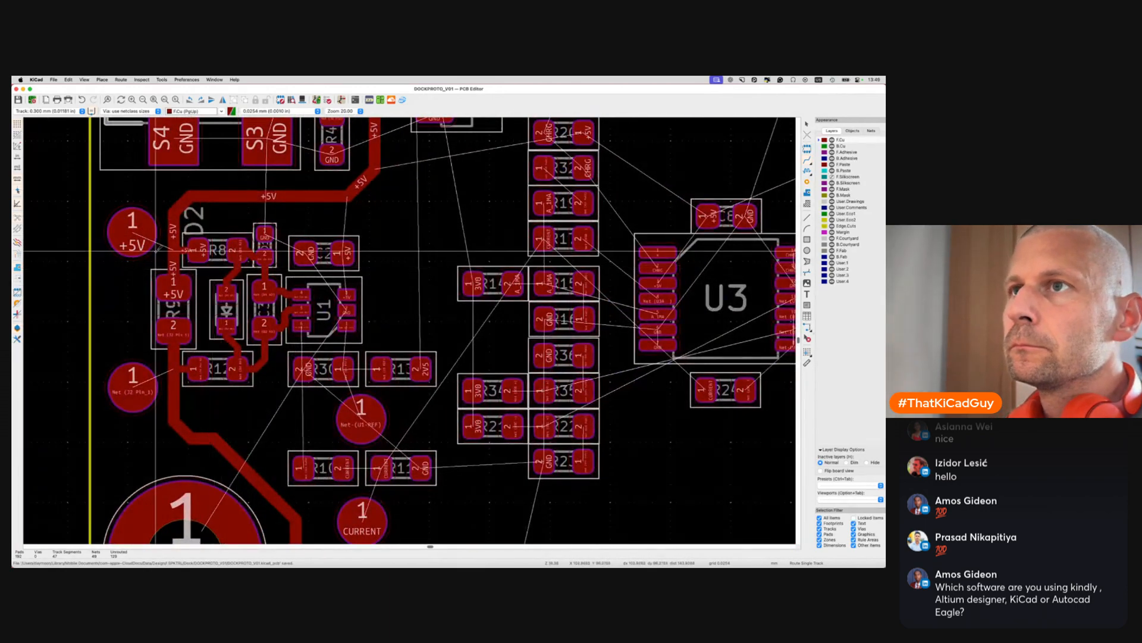
{"action": "scroll", "coordinate": [147, 246], "scroll_direction": "up", "scroll_amount": 3}
{"action": "key", "text": "w"}
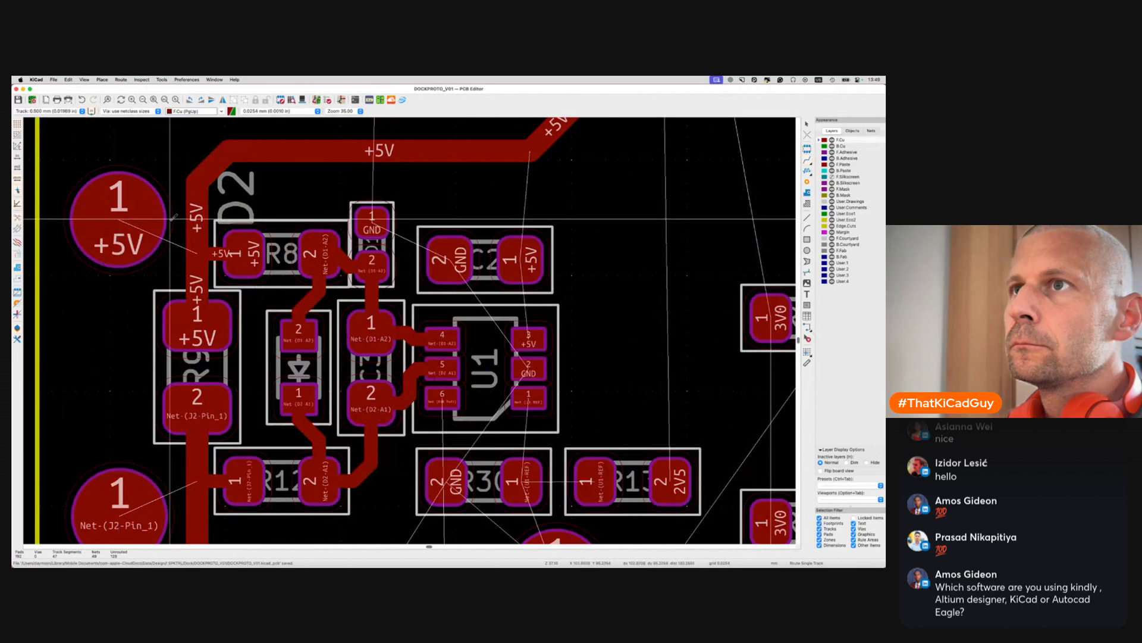
{"action": "left_click", "coordinate": [137, 220]}
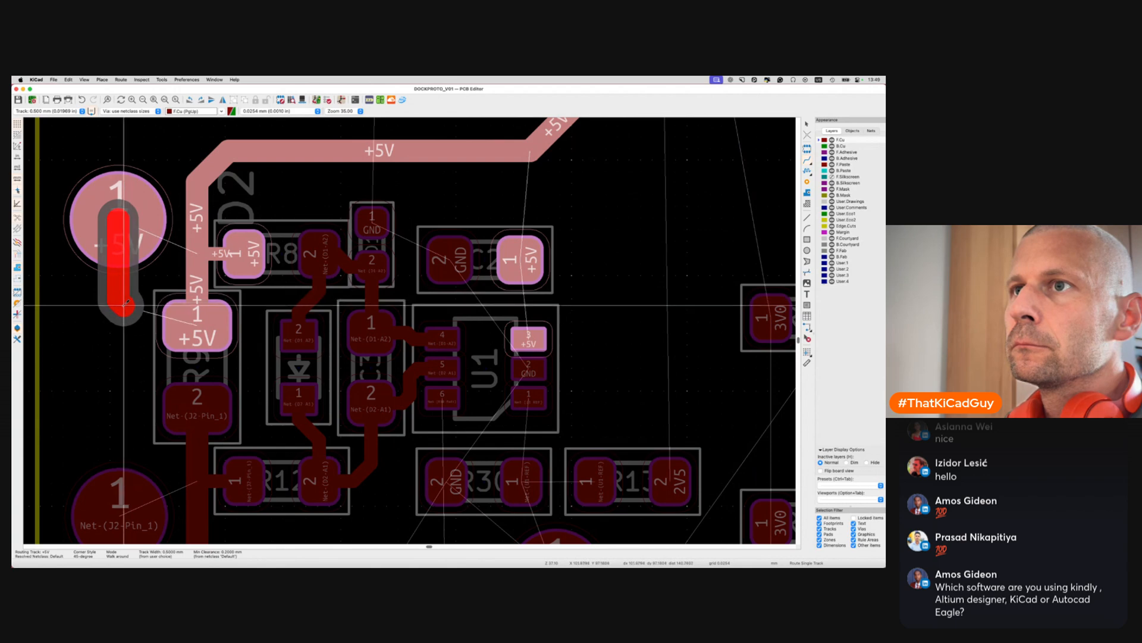
{"action": "left_click", "coordinate": [196, 326]}
{"action": "middle_click_drag", "start_coordinate": [131, 470], "coordinate": [164, 402]}
{"action": "left_click", "coordinate": [154, 450]}
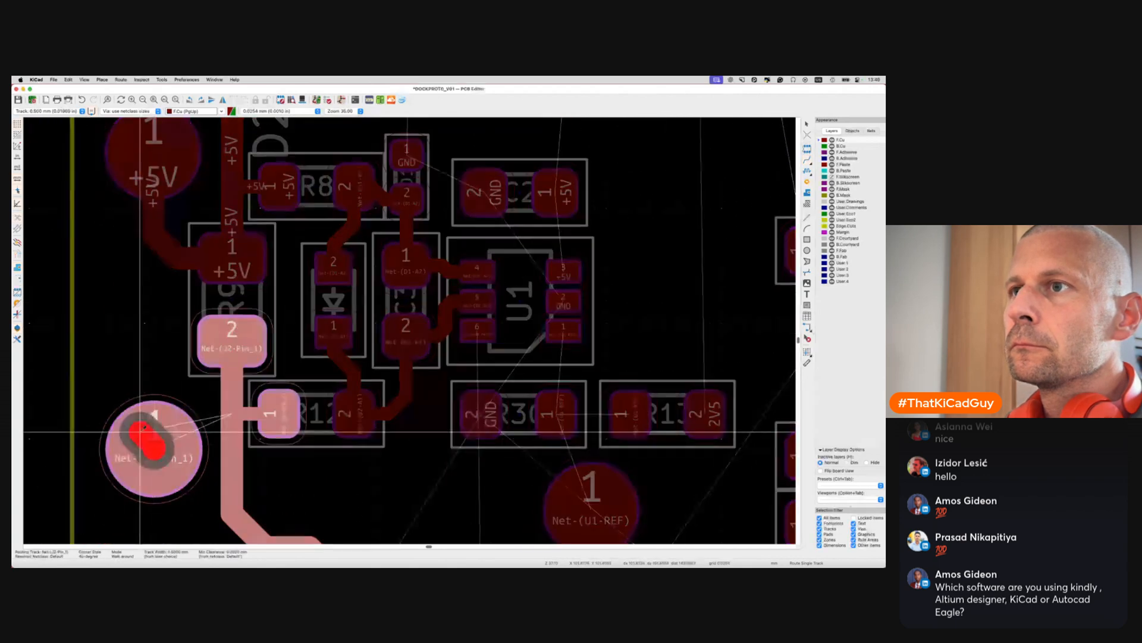
{"action": "left_click", "coordinate": [231, 341]}
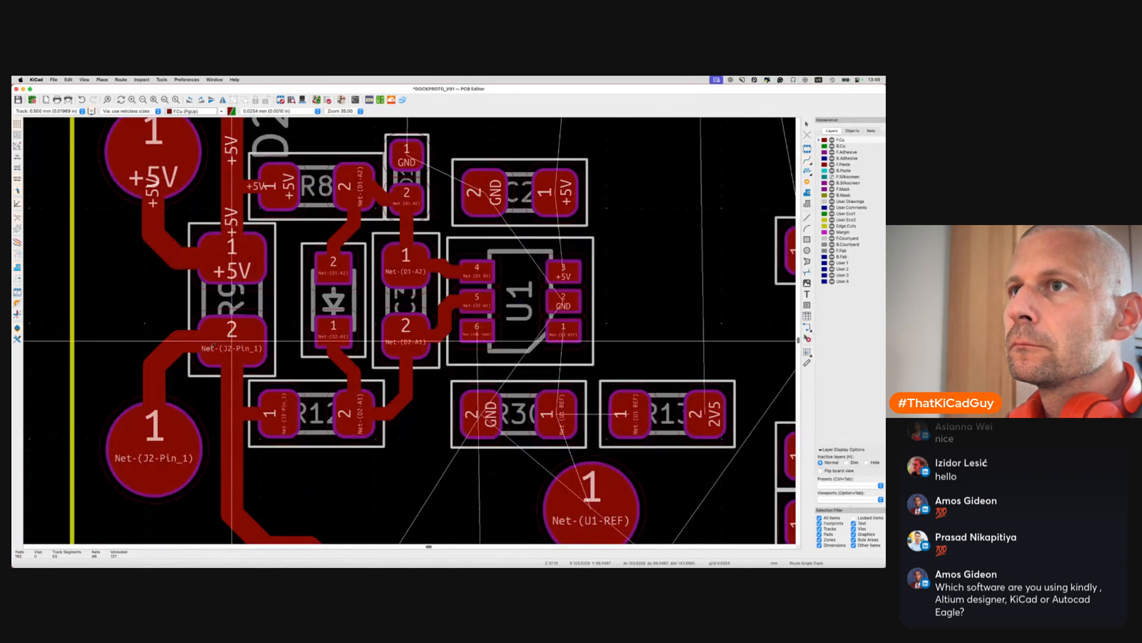
{"action": "scroll", "coordinate": [179, 369], "scroll_direction": "down", "scroll_amount": 3}
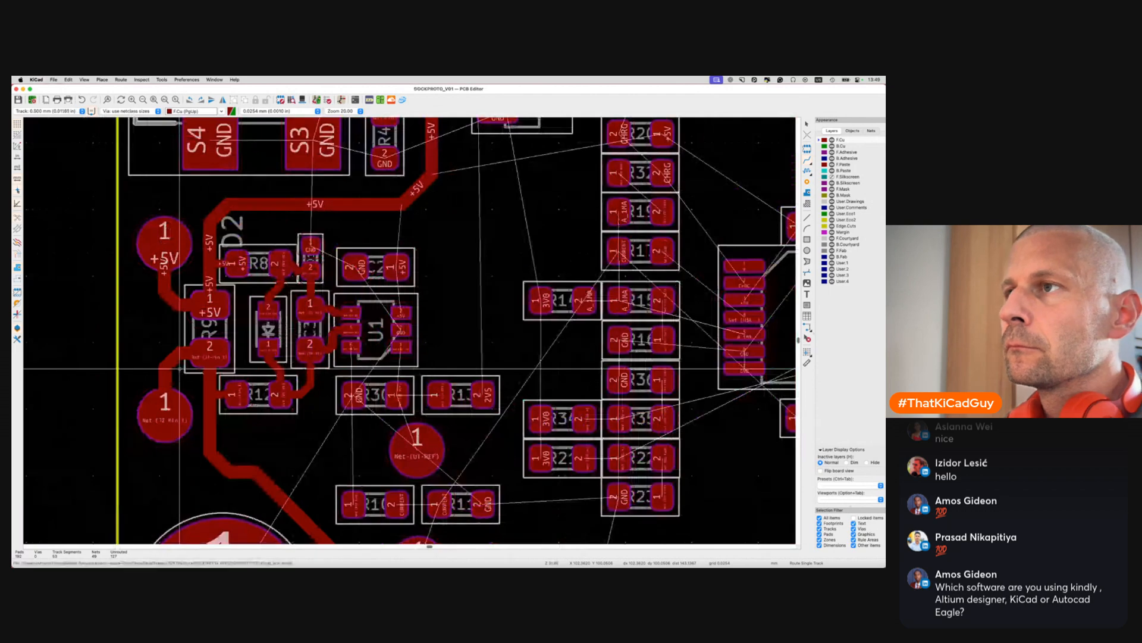
Route a short GND track from D1 pad 1 away from D1 pad 2 and end it in a via
{"action": "scroll", "coordinate": [180, 368], "scroll_direction": "down", "scroll_amount": 2}
{"action": "scroll", "coordinate": [253, 286], "scroll_direction": "up", "scroll_amount": 3}
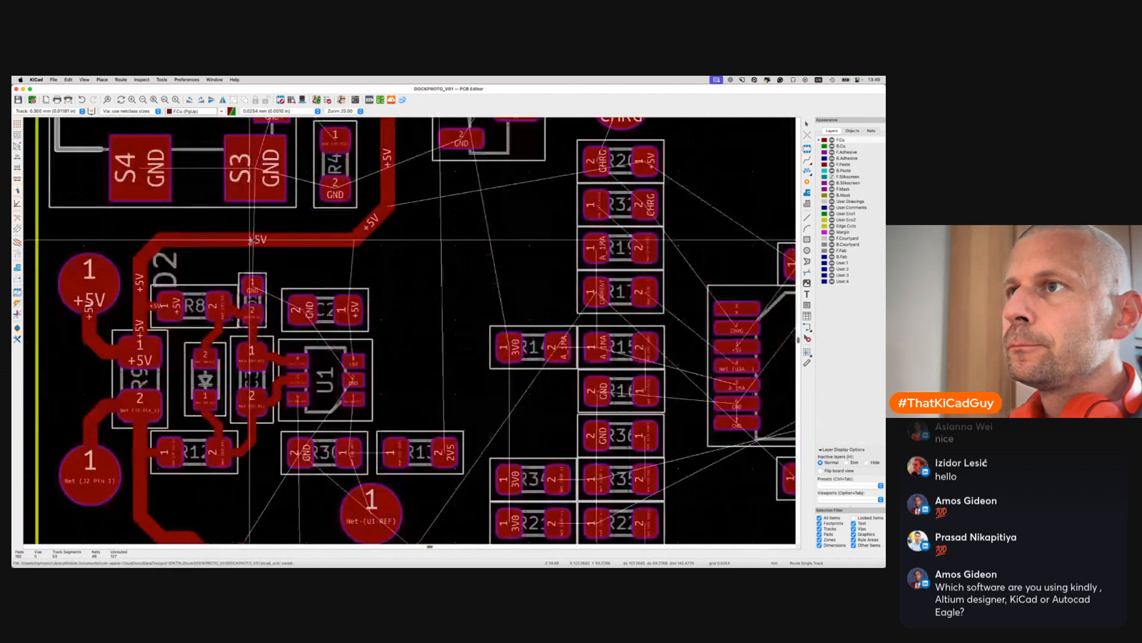
{"action": "left_click", "coordinate": [253, 286]}
{"action": "key", "text": "v"}
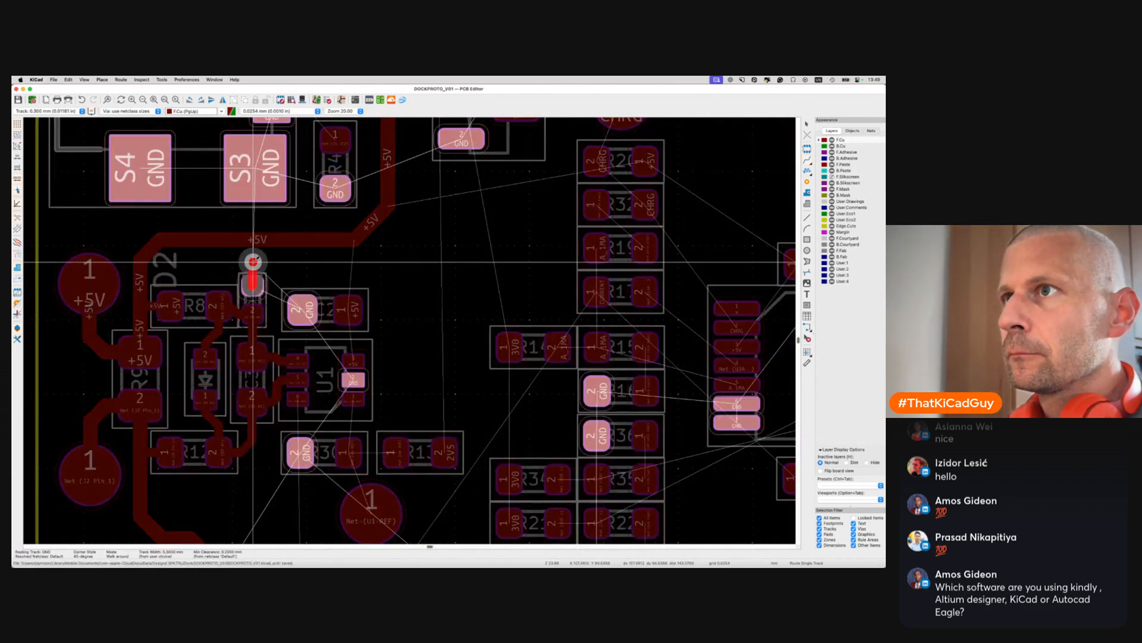
{"action": "double_click", "coordinate": [253, 261]}
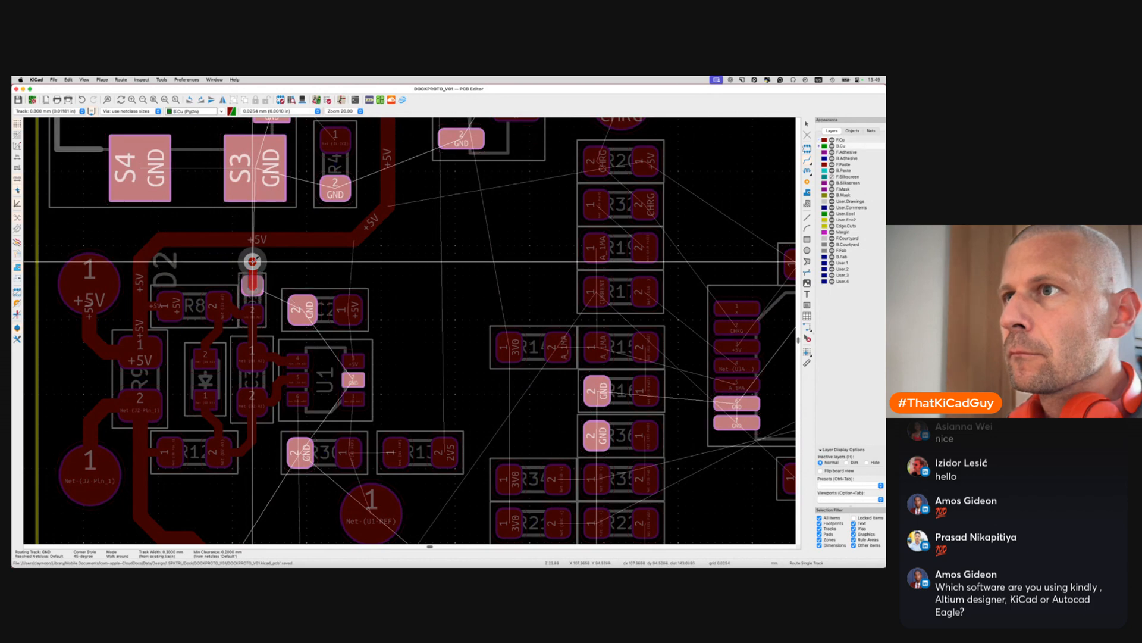
{"action": "scroll", "coordinate": [252, 403], "scroll_direction": "down", "scroll_amount": 3}
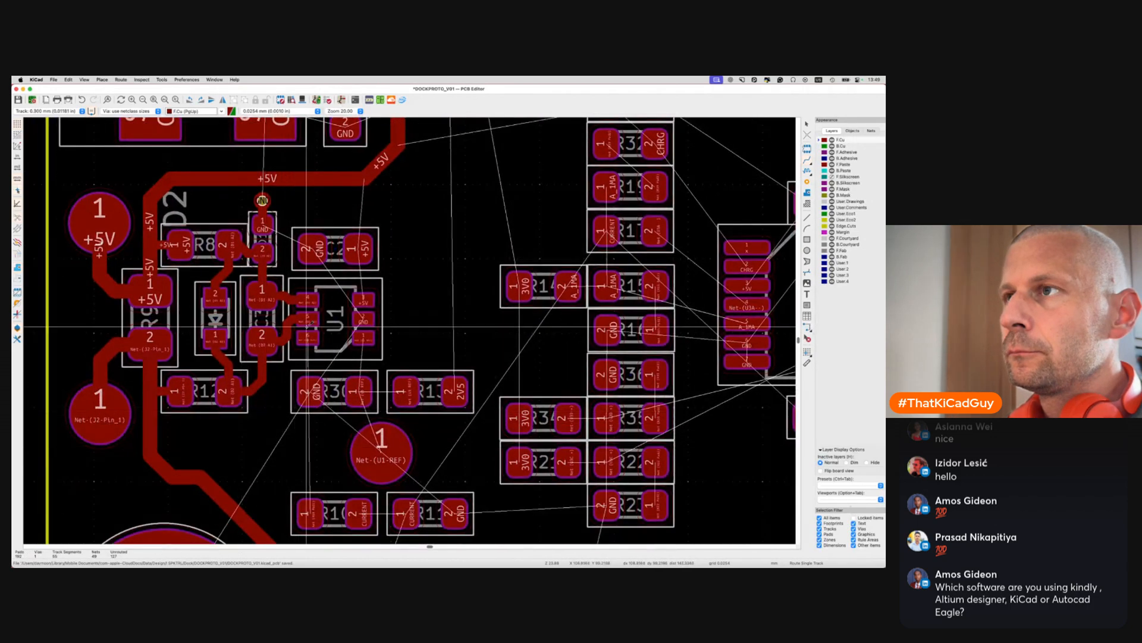
Route +5V from C2 pad 1 around to U1 pad 3 and adjust the bends of that track
{"action": "left_click", "coordinate": [362, 249]}
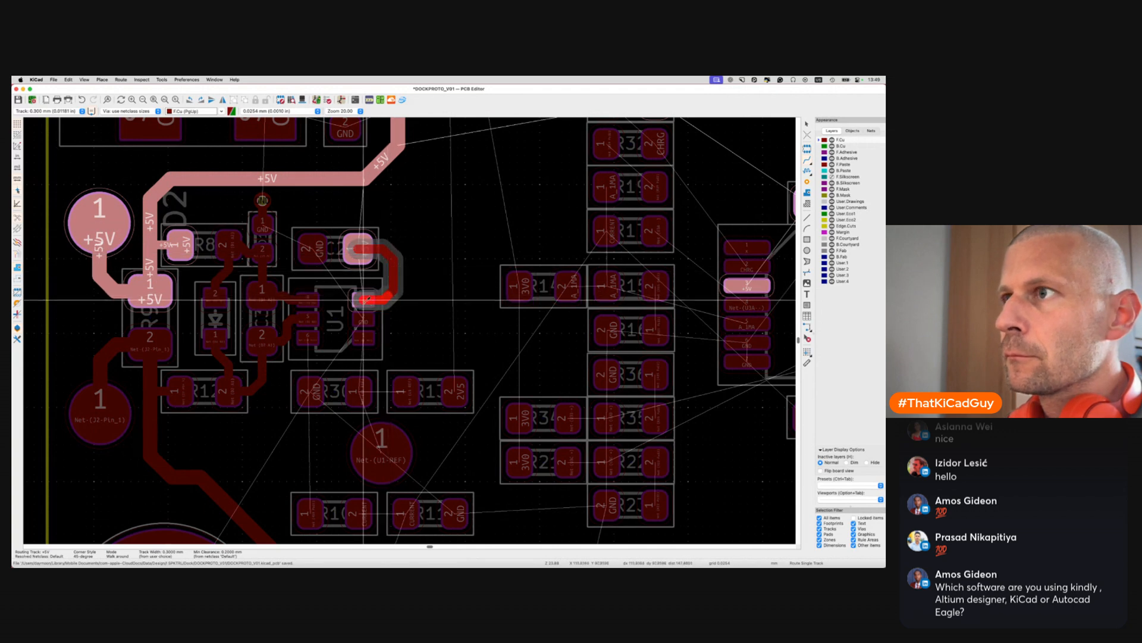
{"action": "left_click", "coordinate": [364, 299]}
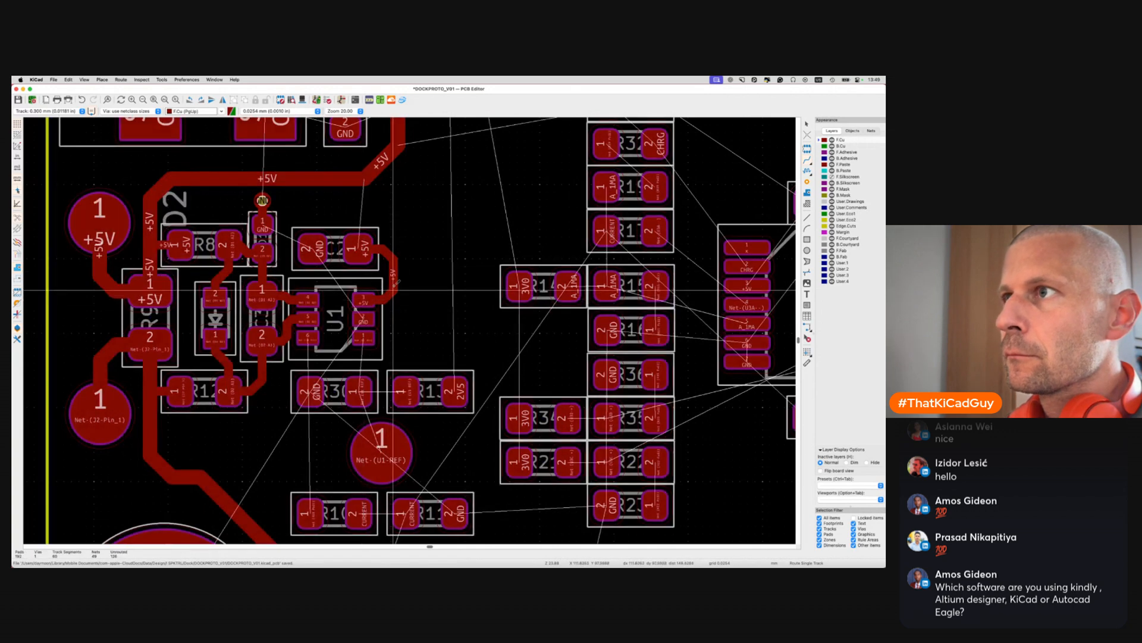
{"action": "left_click", "coordinate": [389, 253]}
{"action": "left_click", "coordinate": [389, 254]}
{"action": "key", "text": "d"}
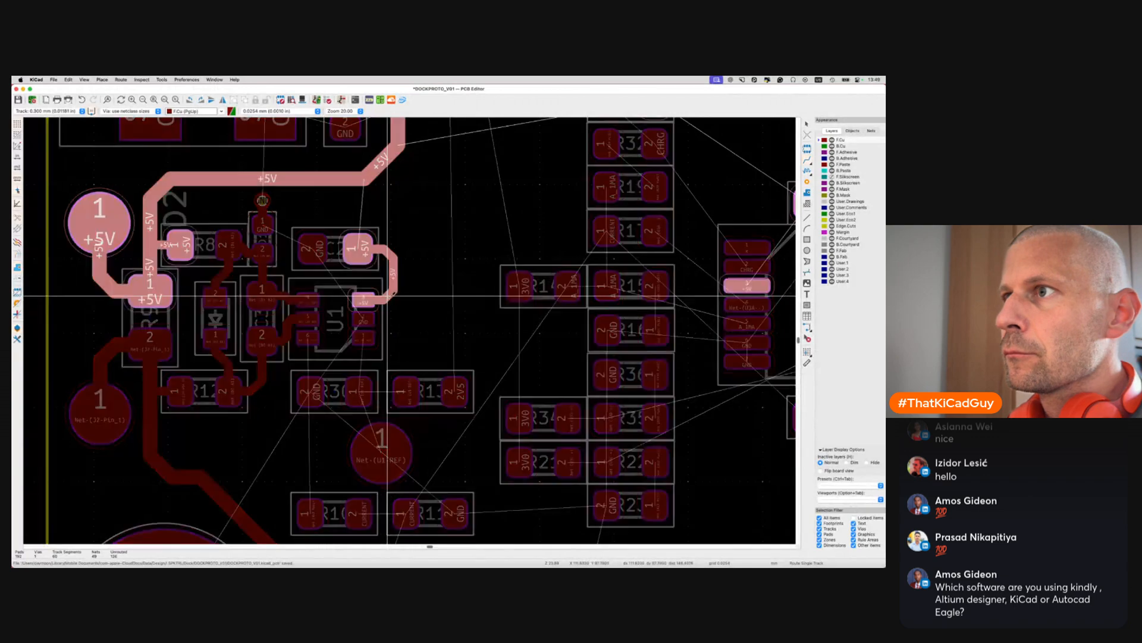
{"action": "left_click", "coordinate": [388, 296]}
{"action": "key", "text": "d"}
{"action": "left_click", "coordinate": [390, 250]}
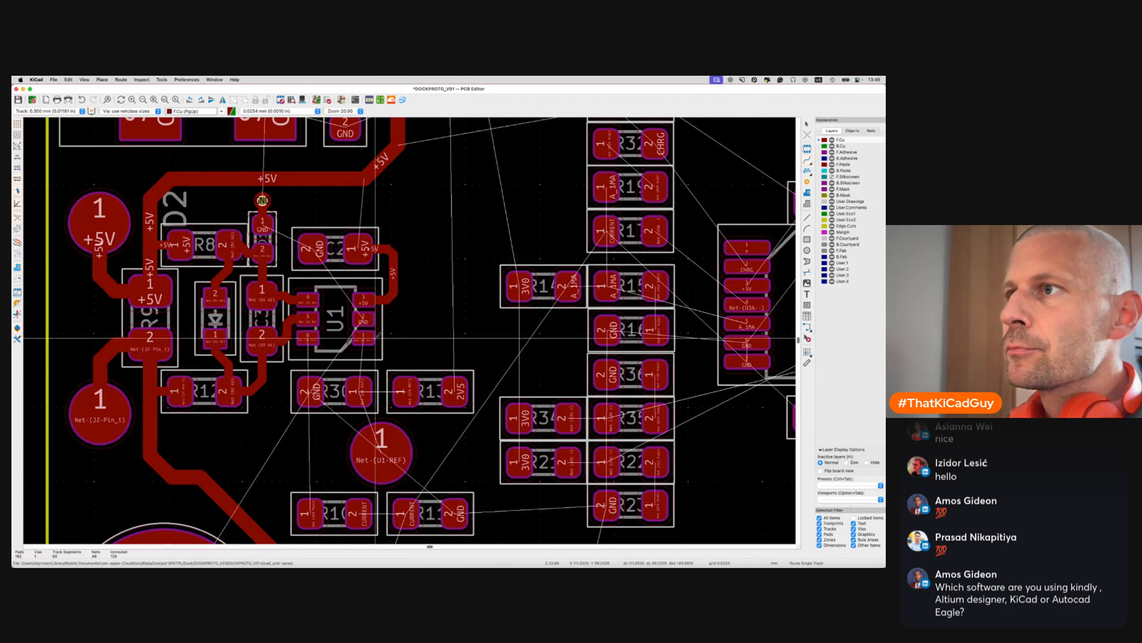
Route short GND tracks from U1 pad 2 and C2 pad 2, each ending in a via, and save the board
{"action": "left_click", "coordinate": [363, 319]}
{"action": "scroll", "coordinate": [370, 320], "scroll_direction": "up", "scroll_amount": 4}
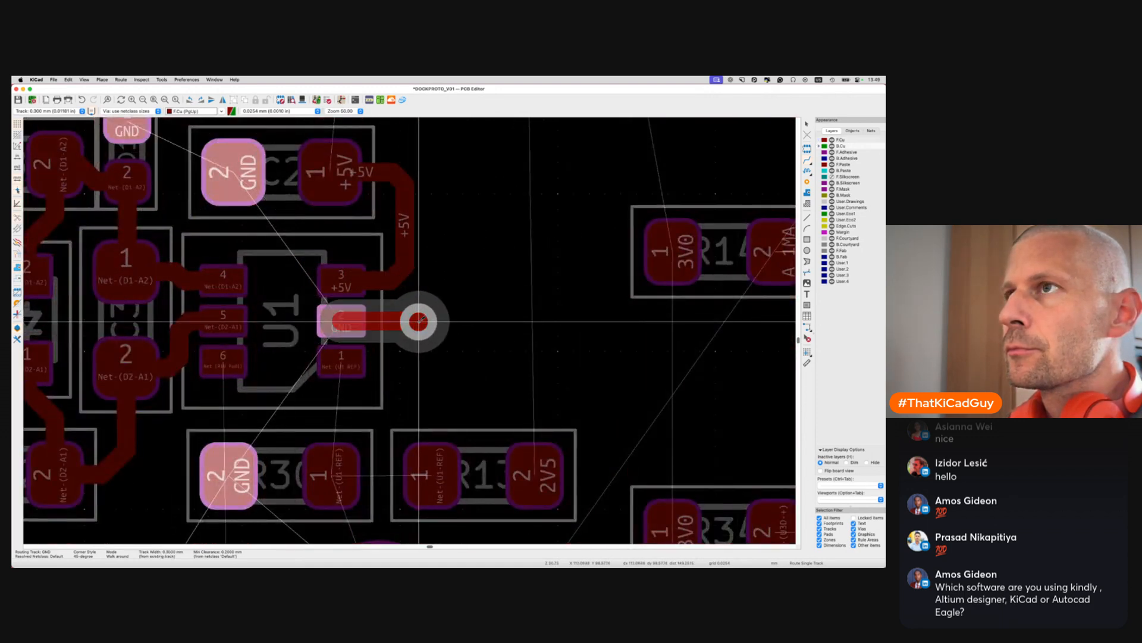
{"action": "double_click", "coordinate": [419, 321]}
{"action": "scroll", "coordinate": [419, 321], "scroll_direction": "up", "scroll_amount": 3}
{"action": "left_click", "coordinate": [241, 242]}
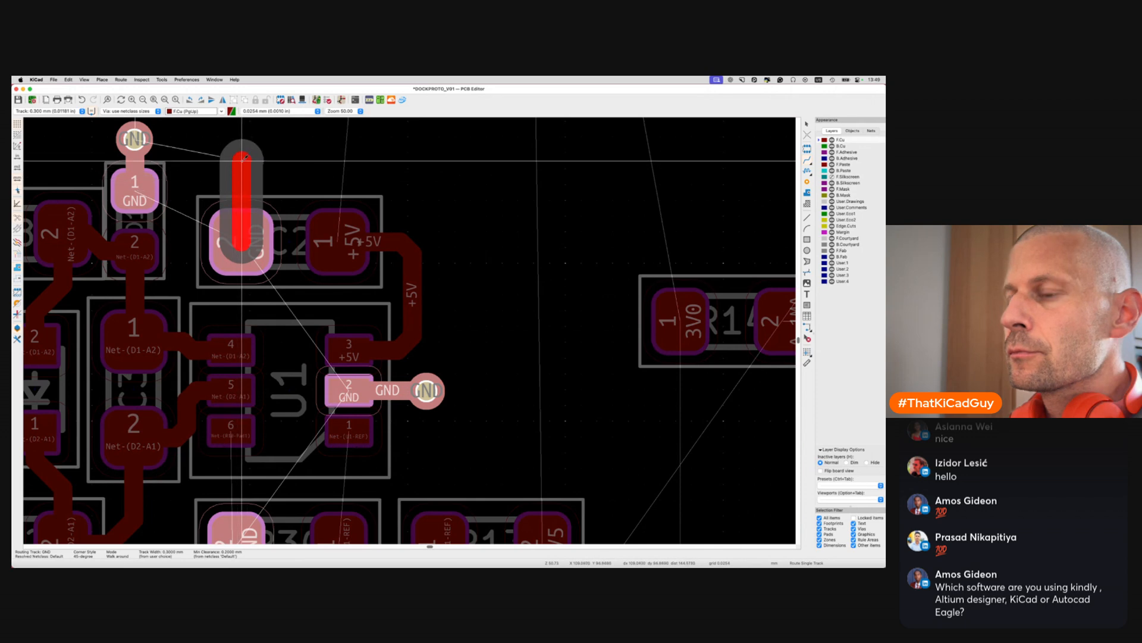
{"action": "key", "text": "v"}
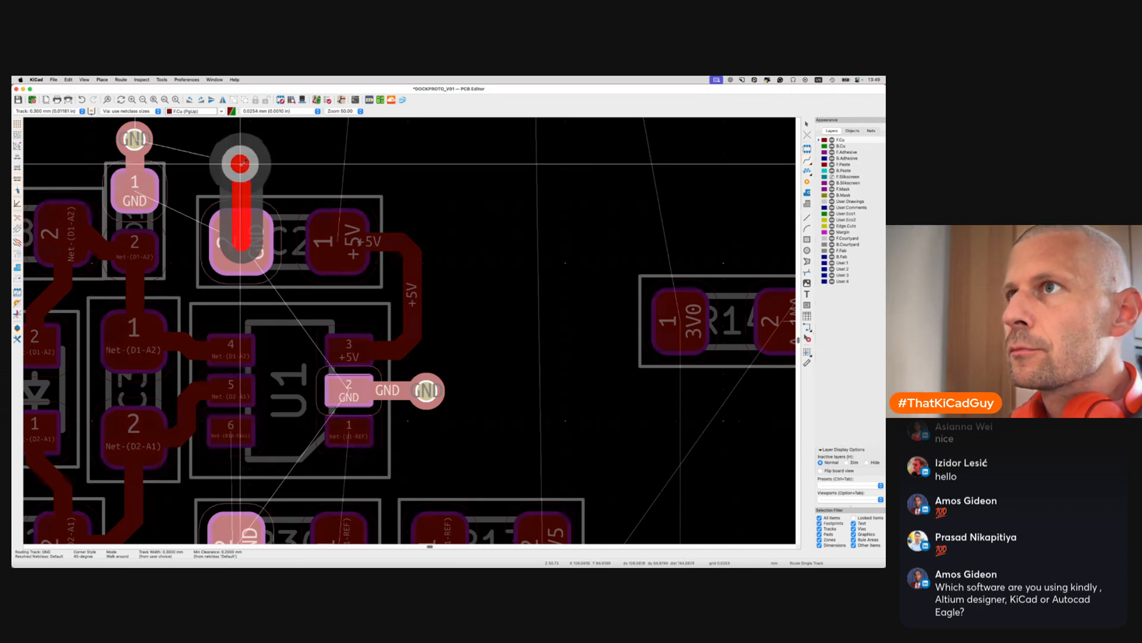
{"action": "double_click", "coordinate": [240, 164]}
{"action": "key", "text": "super+s"}
{"action": "scroll", "coordinate": [285, 309], "scroll_direction": "down", "scroll_amount": 3}
{"action": "middle_click_drag", "start_coordinate": [285, 311], "coordinate": [316, 243]}
{"action": "left_click", "coordinate": [359, 327]}
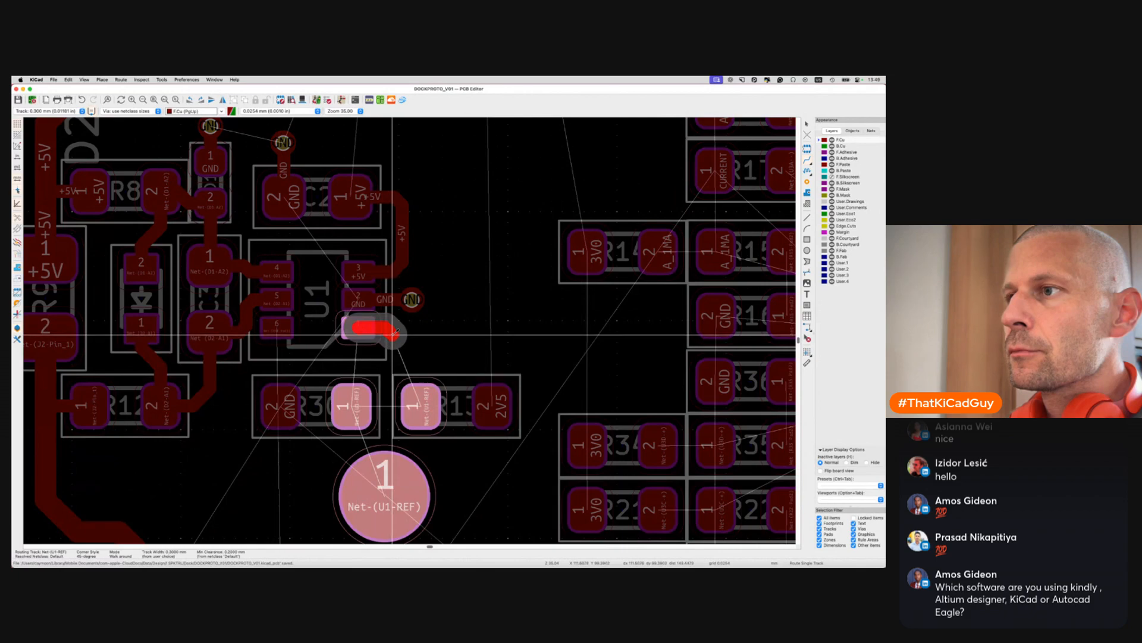
{"action": "key", "text": "Escape"}
{"action": "key", "text": "Escape"}
Select R13 on the board and check its connection to U1's REF pin in the schematic
{"action": "left_click", "coordinate": [394, 375]}
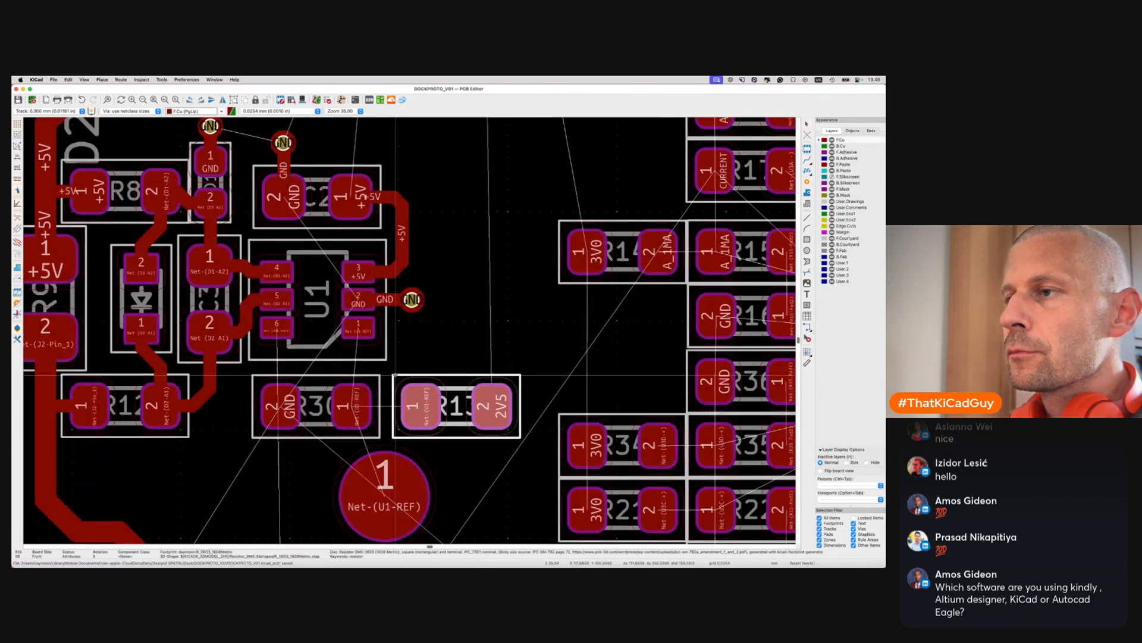
{"action": "key", "text": "super+grave"}
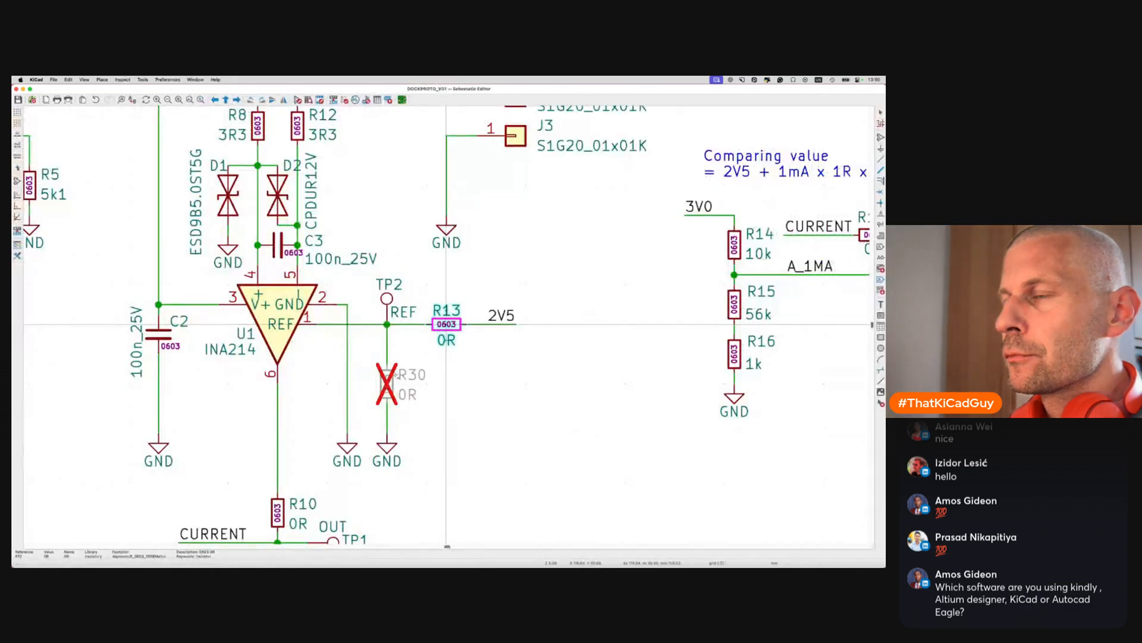
{"action": "key", "text": "super+grave"}
{"action": "key", "text": "super+grave"}
{"action": "key", "text": "super+grave"}
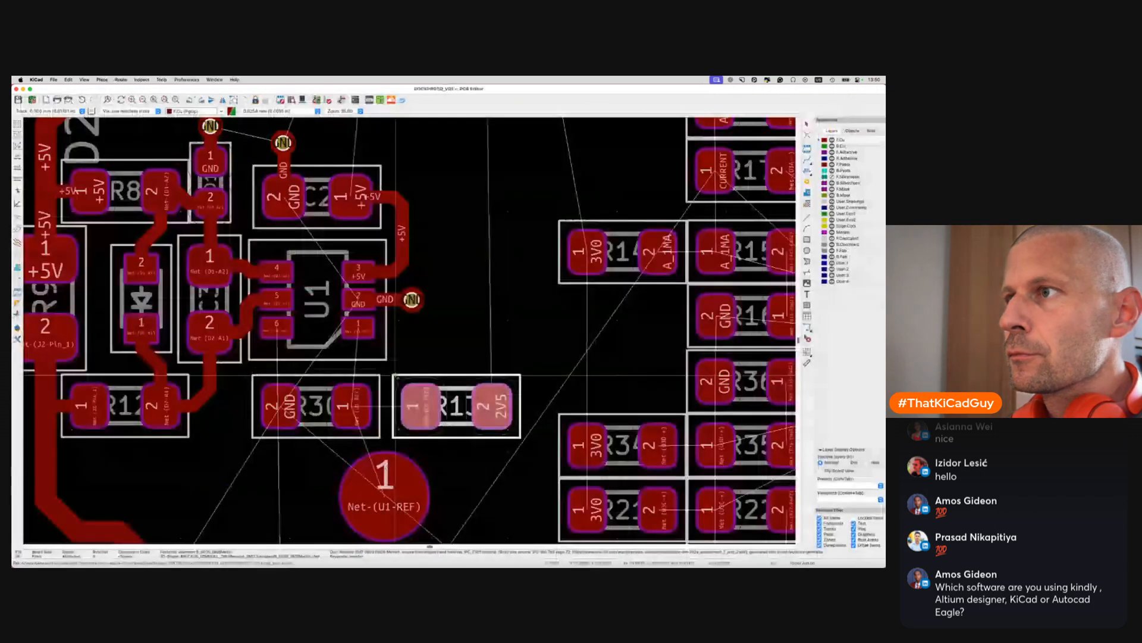
Route Net-(U1-REF) from U1 pad 1 through R13 pad 1 to R30 pad 1, and connect R30 pad 2 to a GND via
{"action": "key", "text": "x"}
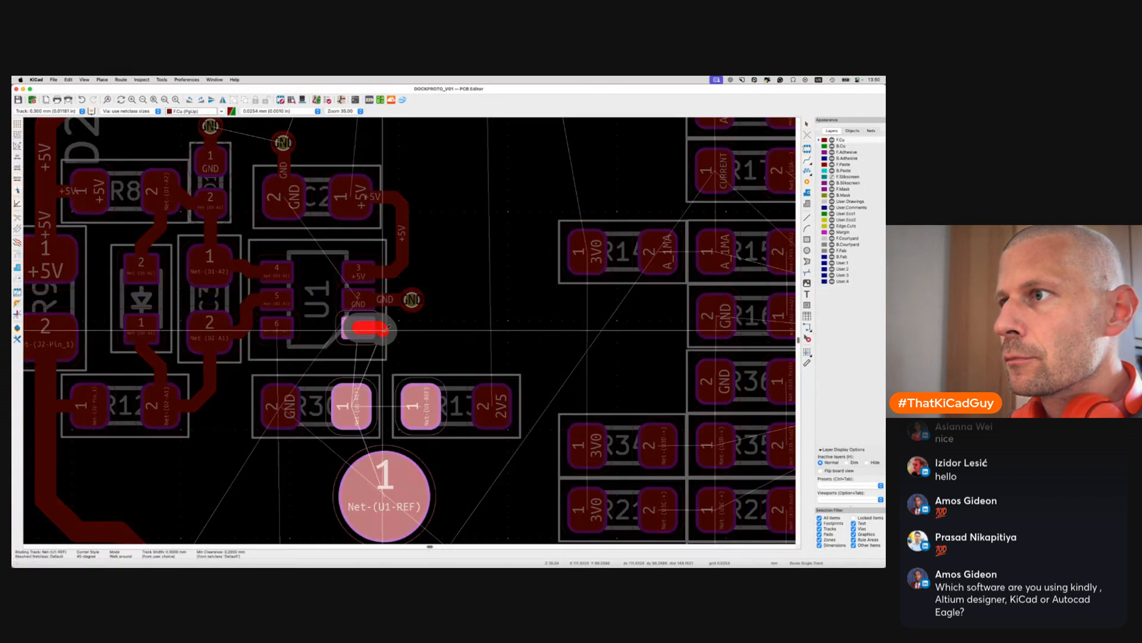
{"action": "left_click", "coordinate": [421, 406]}
{"action": "left_click", "coordinate": [421, 406]}
{"action": "left_click", "coordinate": [352, 405]}
{"action": "left_click", "coordinate": [281, 405]}
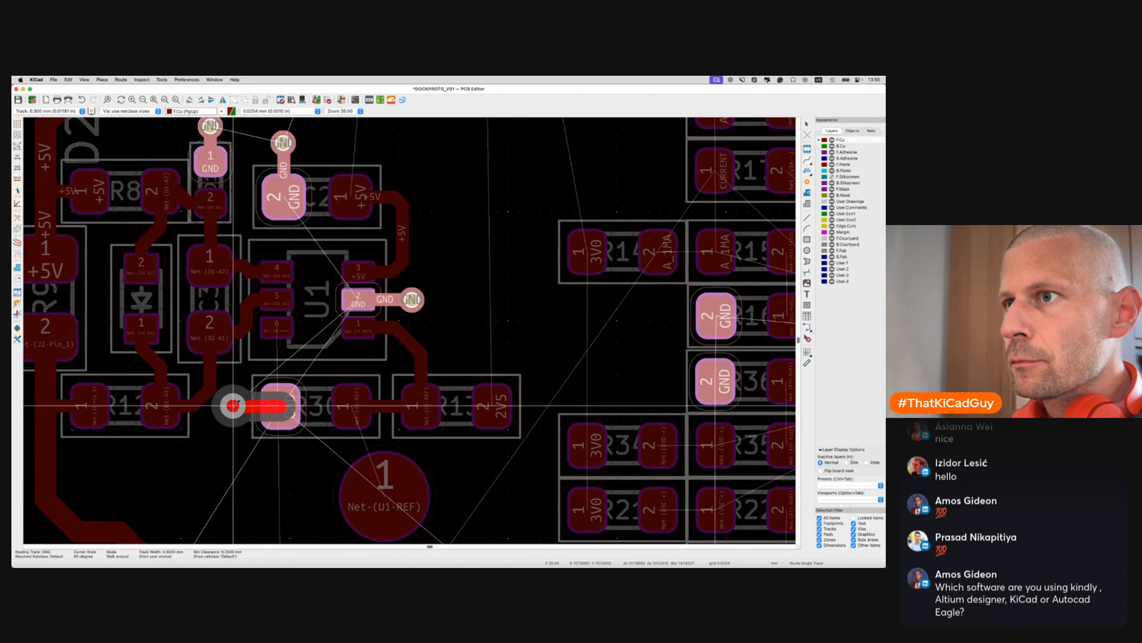
{"action": "double_click", "coordinate": [232, 406]}
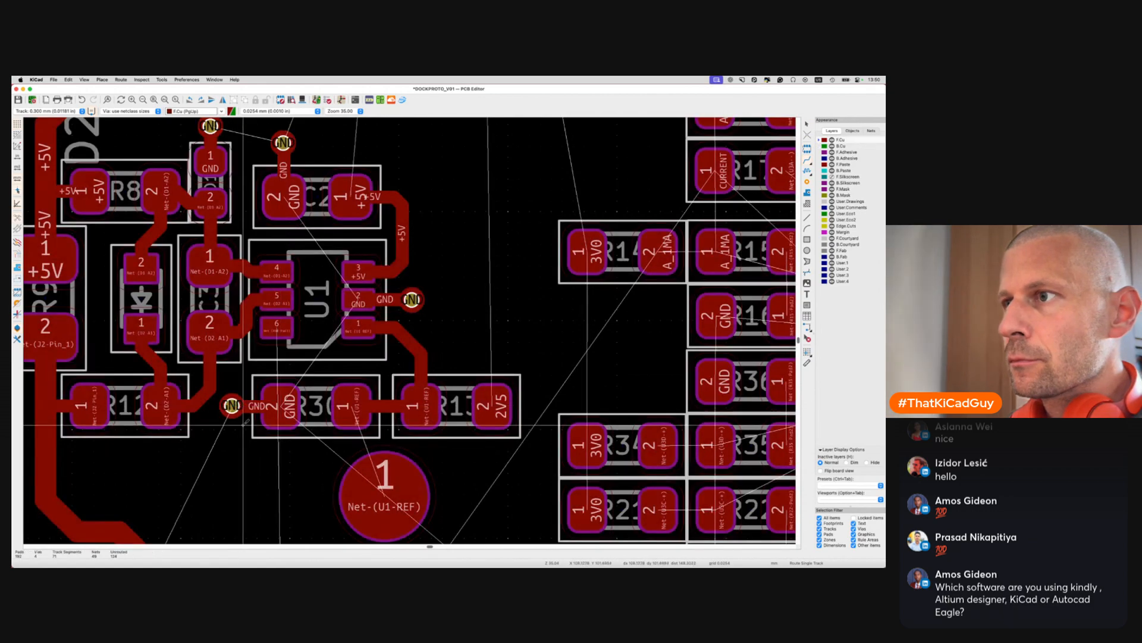
Route Net-(U1-REF) from the test point below R30 and R13 straight up to the track joining the two resistors
{"action": "middle_click_drag", "start_coordinate": [421, 433], "coordinate": [380, 375]}
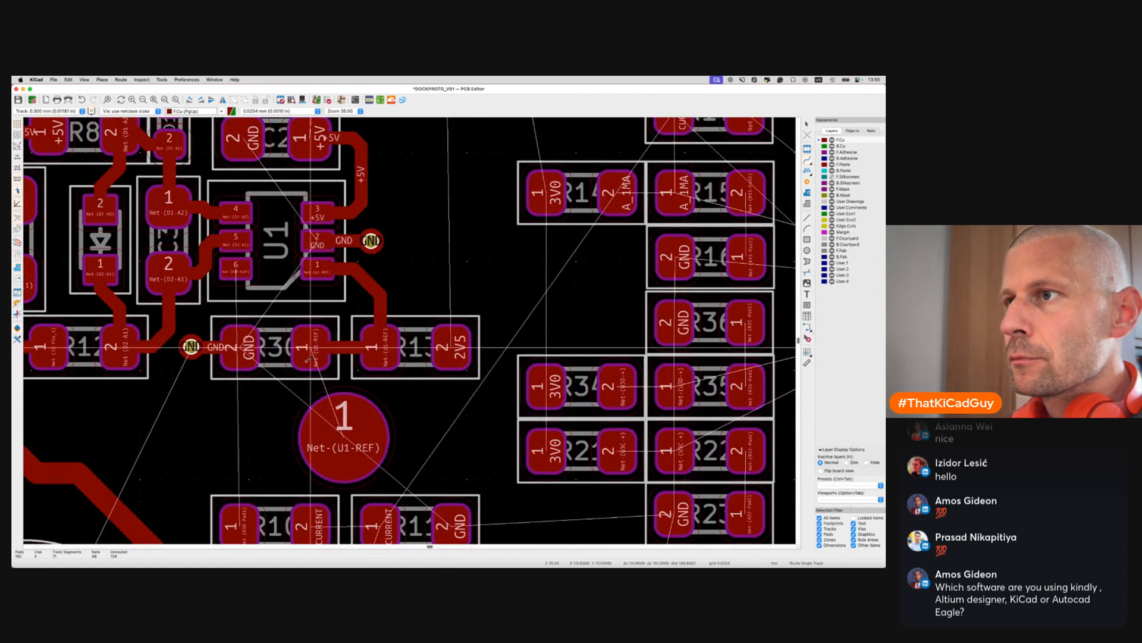
{"action": "left_click", "coordinate": [310, 347]}
{"action": "key", "text": "Escape"}
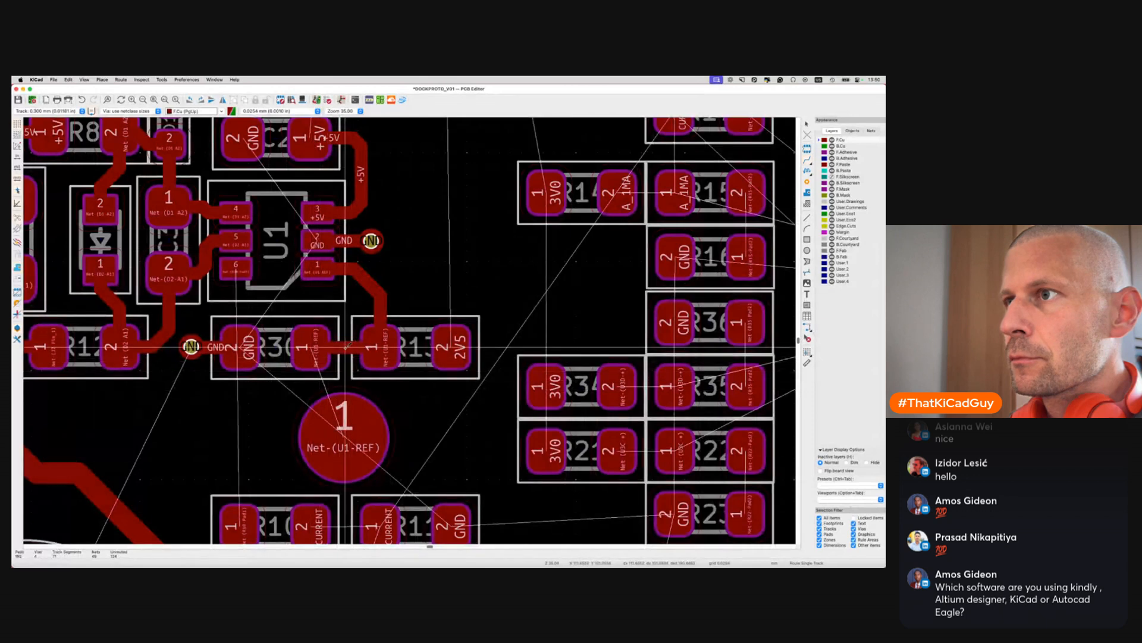
{"action": "left_click", "coordinate": [344, 438]}
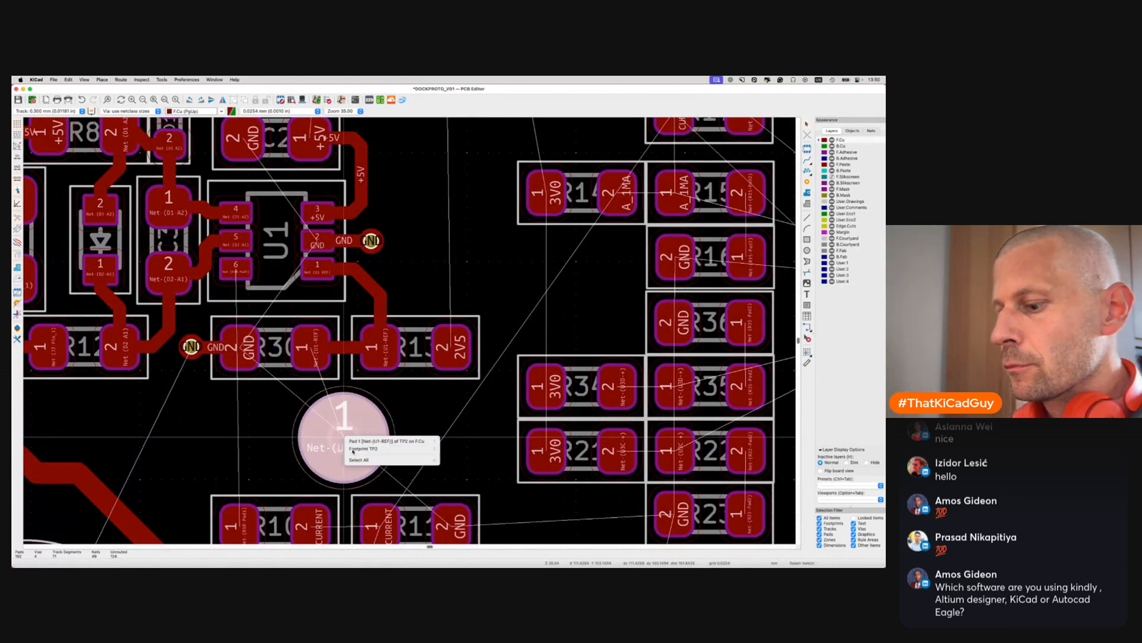
{"action": "left_click", "coordinate": [360, 448]}
{"action": "key", "text": "m"}
{"action": "key", "text": "x"}
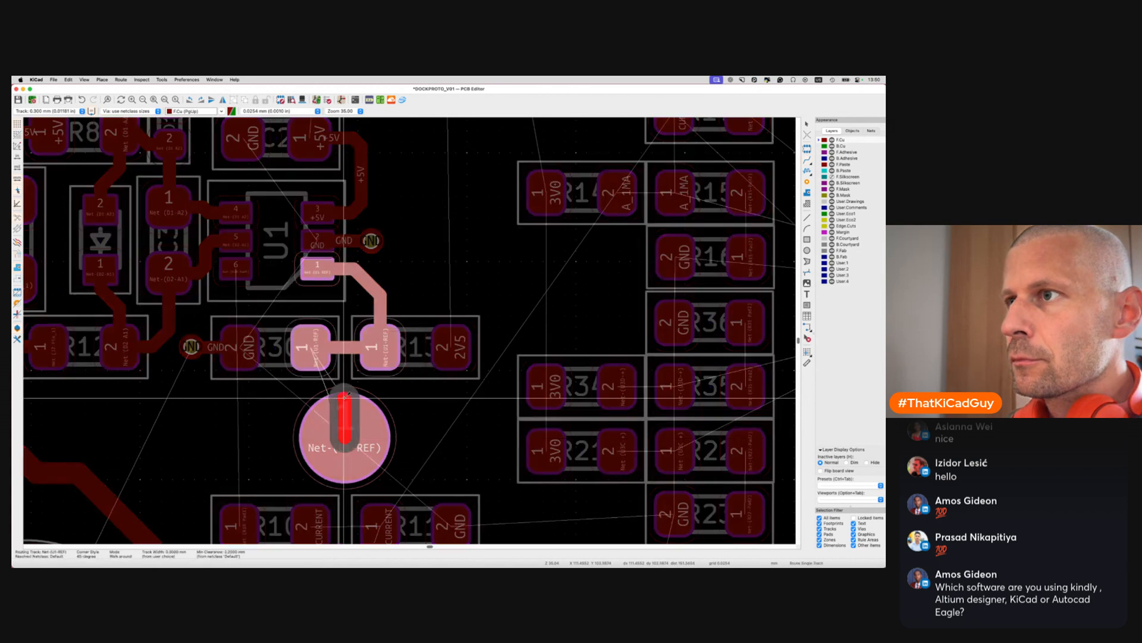
{"action": "left_click", "coordinate": [345, 347]}
{"action": "key", "text": "Escape"}
{"action": "scroll", "coordinate": [345, 350], "scroll_direction": "down", "scroll_amount": 2}
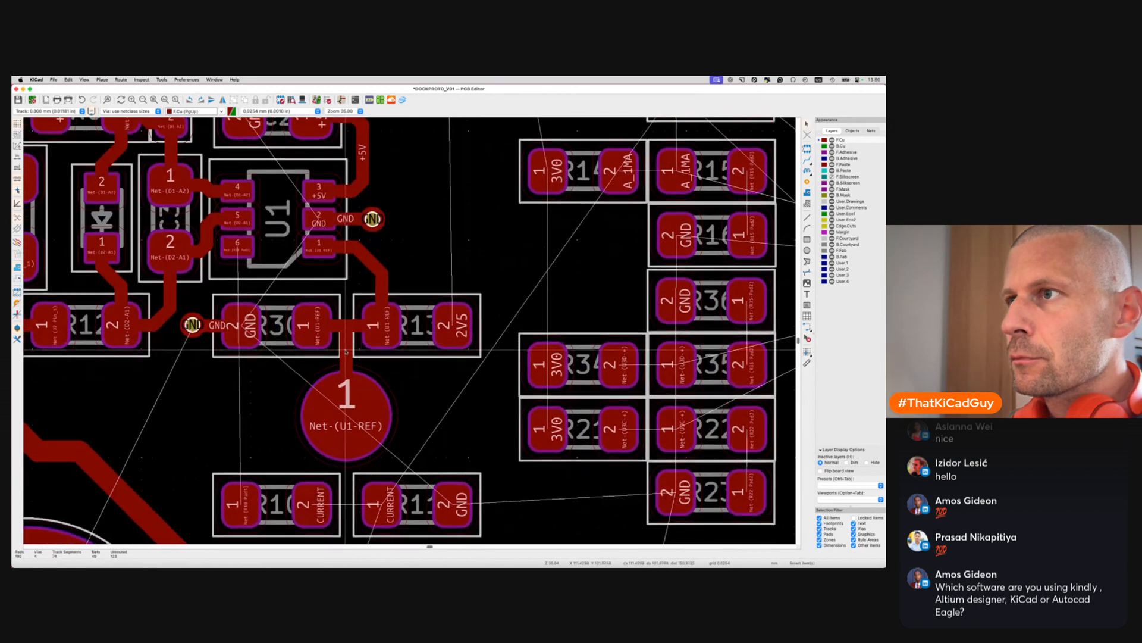
Replace the GND track and via beside R30 pad 2 with a short track to a via directly below that pad
{"action": "scroll", "coordinate": [345, 352], "scroll_direction": "down", "scroll_amount": 3, "text": "super"}
{"action": "scroll", "coordinate": [346, 351], "scroll_direction": "down", "scroll_amount": 2}
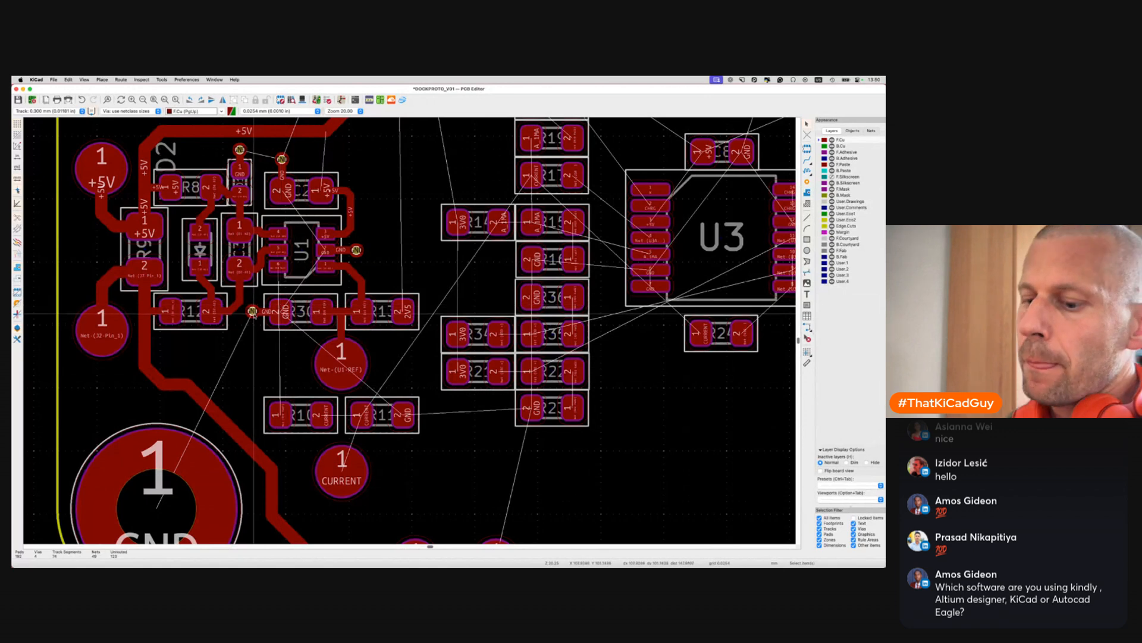
{"action": "key", "text": "x"}
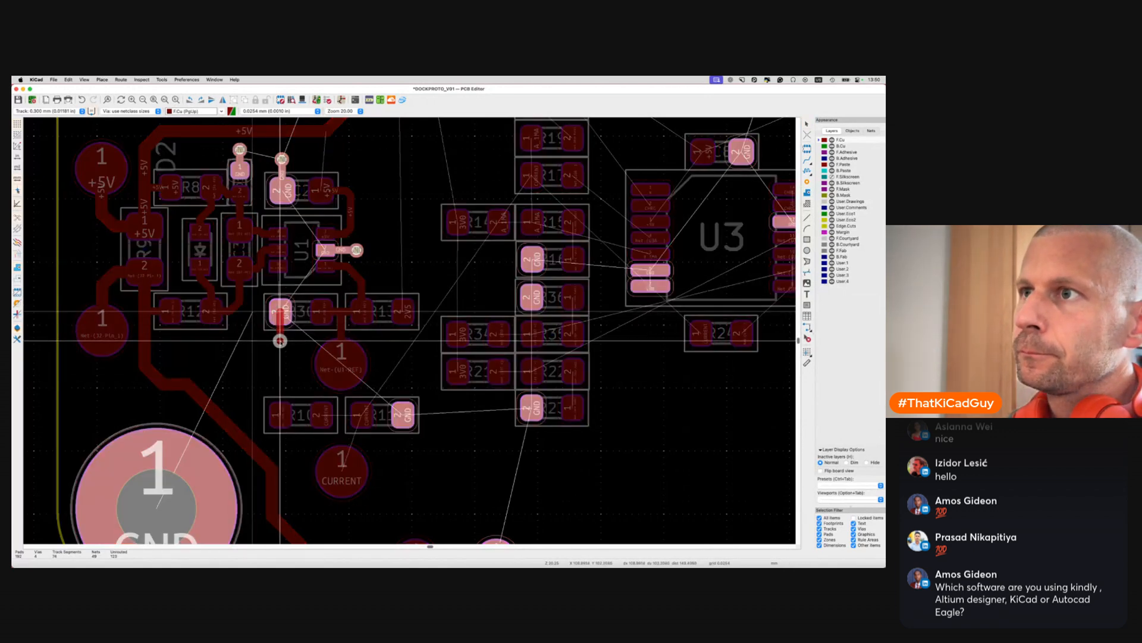
{"action": "key", "text": "Escape"}
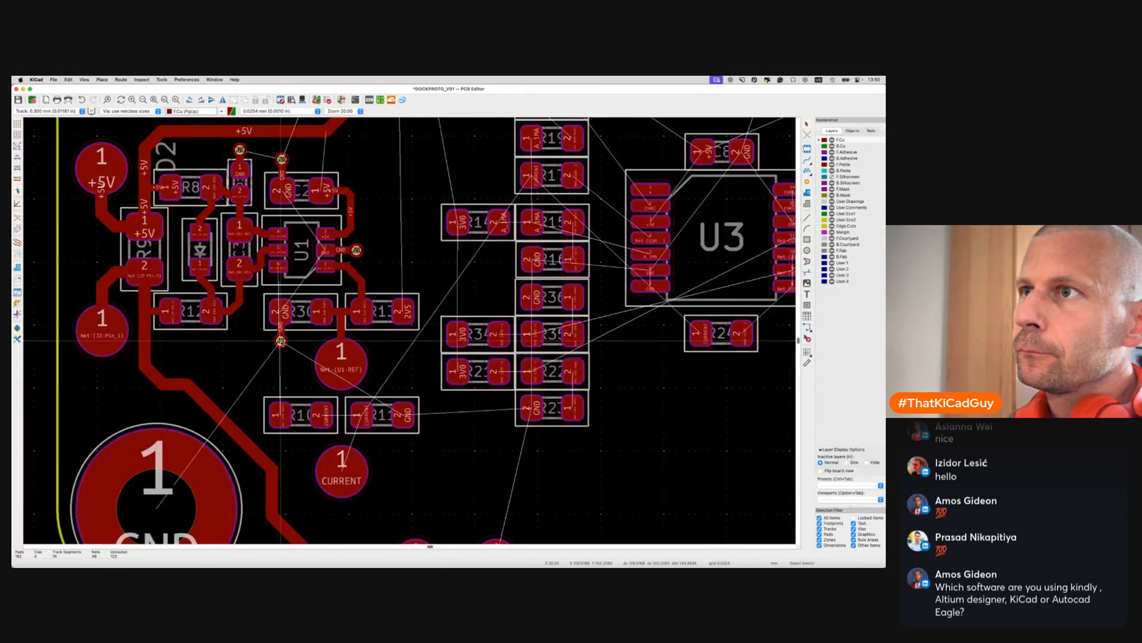
Route Net-(R10-Pad1) from U1 pad 6 down past the outer side of R30 to R10 pad 1, and save the board
{"action": "key", "text": "x"}
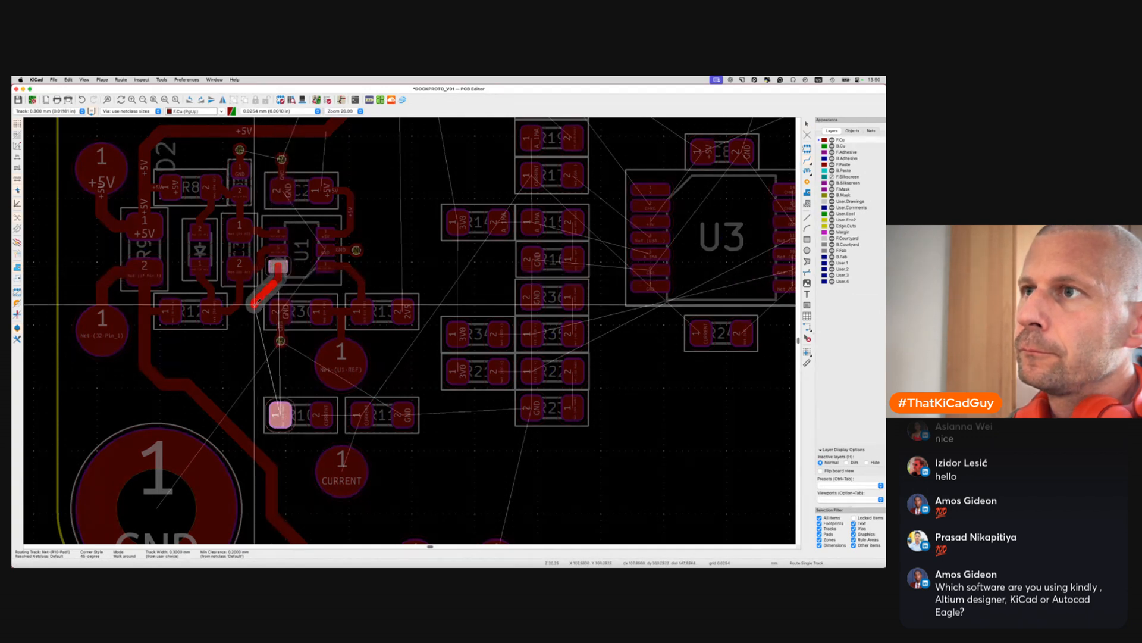
{"action": "double_click", "coordinate": [256, 318]}
{"action": "scroll", "coordinate": [269, 291], "scroll_direction": "up", "scroll_amount": 3}
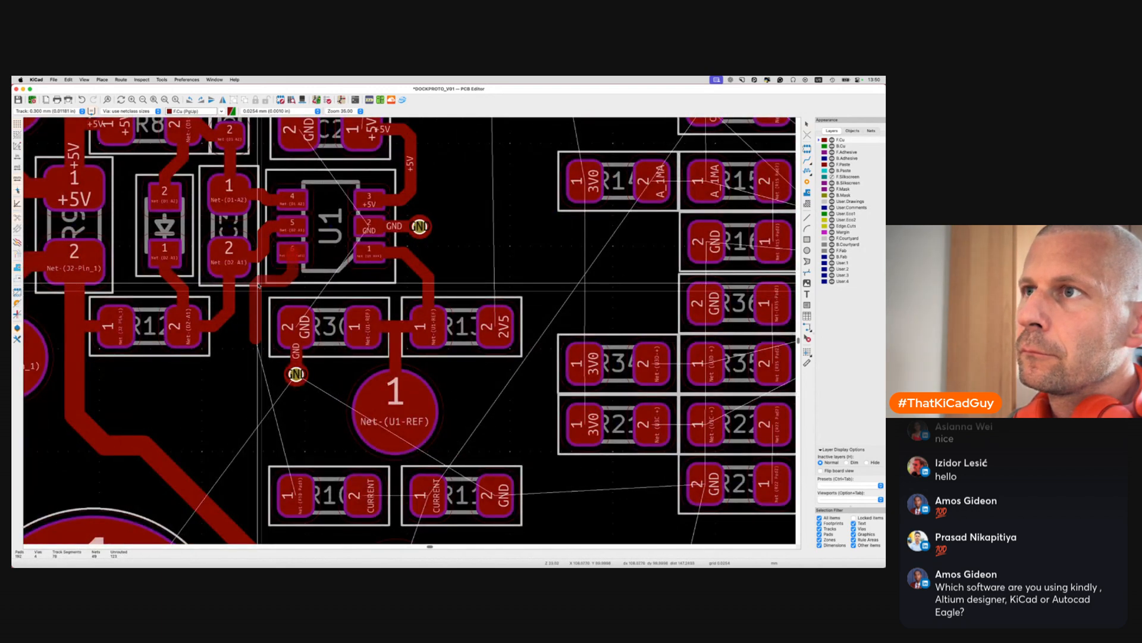
{"action": "scroll", "coordinate": [260, 286], "scroll_direction": "down", "scroll_amount": 5}
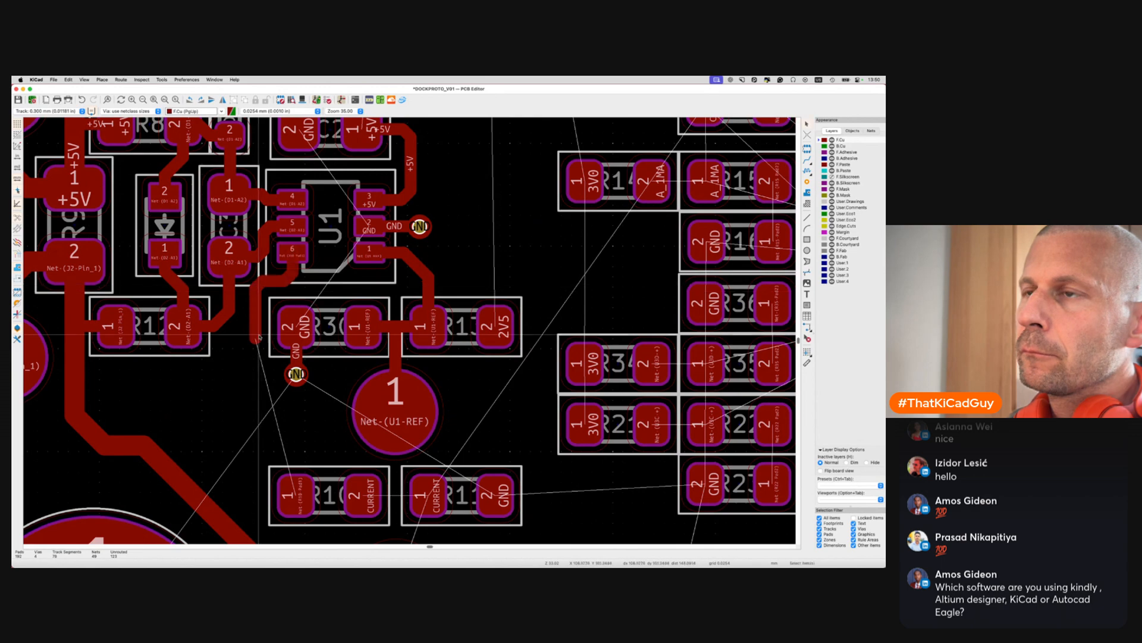
{"action": "scroll", "coordinate": [257, 337], "scroll_direction": "up", "scroll_amount": 2}
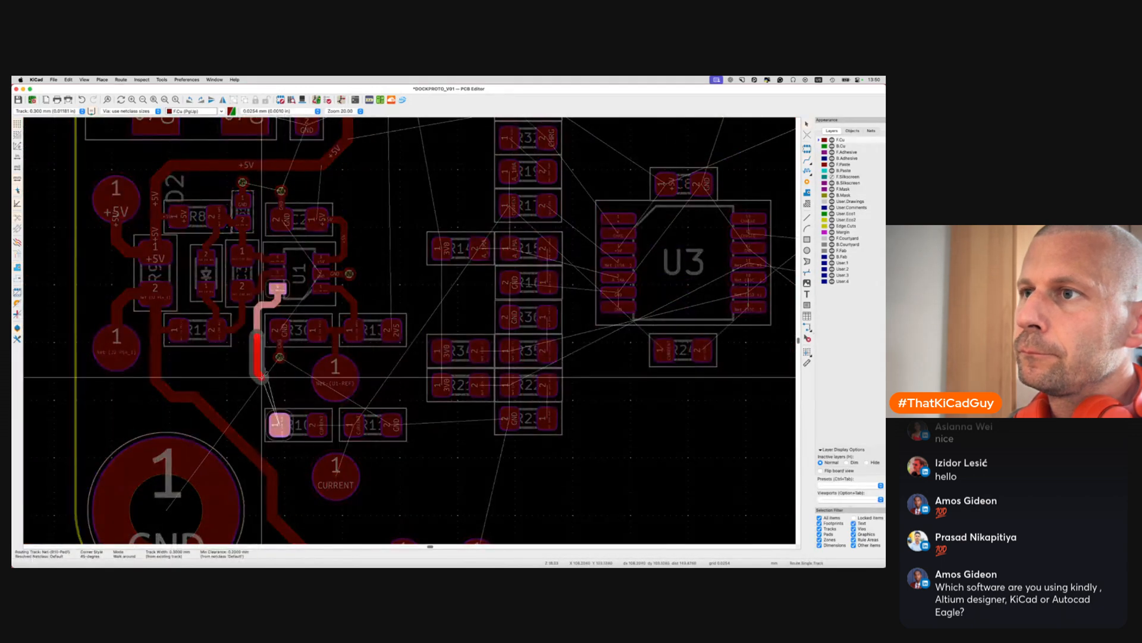
{"action": "left_click", "coordinate": [260, 393]}
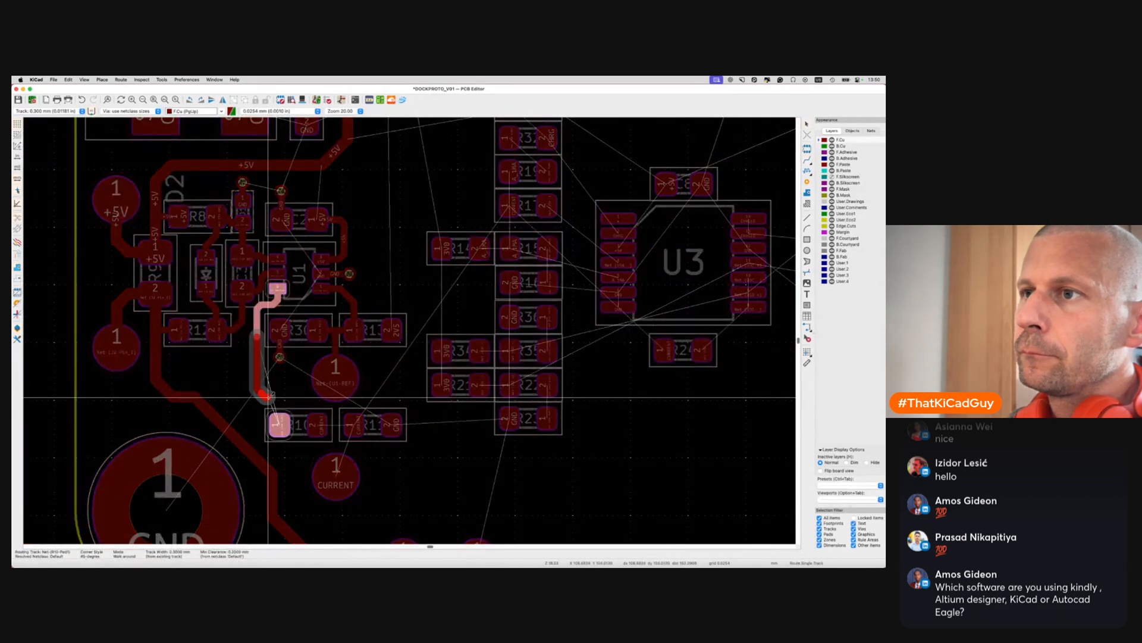
{"action": "left_click", "coordinate": [277, 424]}
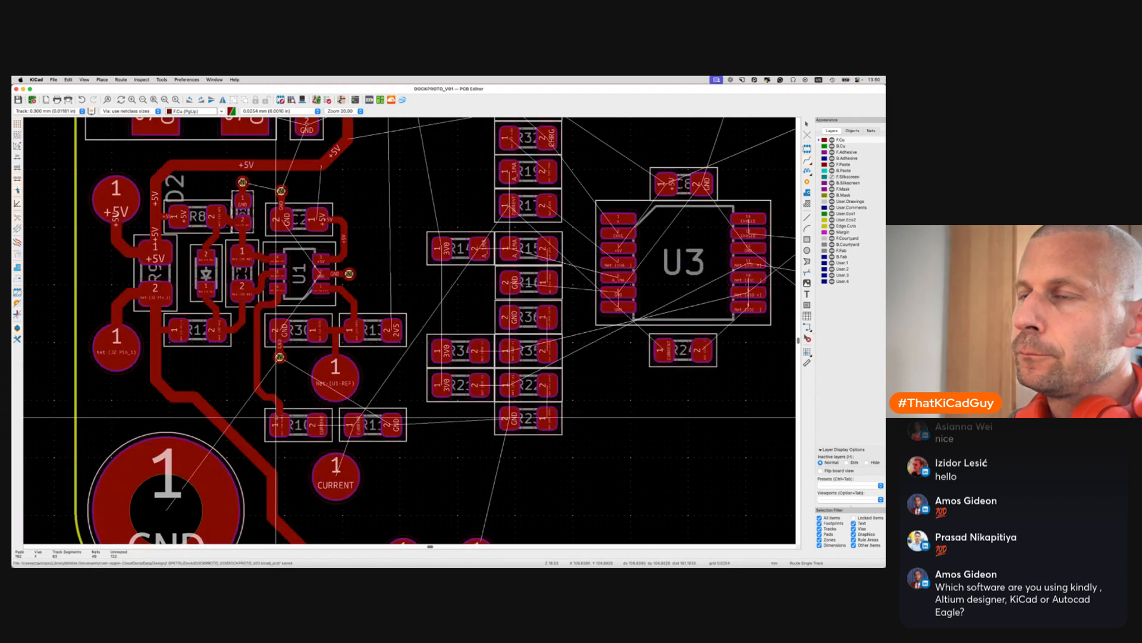
Adjust the bend of the Net-(R10-Pad1) track just below U1 pad 6 and save the board
{"action": "scroll", "coordinate": [271, 350], "scroll_direction": "up", "scroll_amount": 1}
{"action": "left_click", "coordinate": [255, 284]}
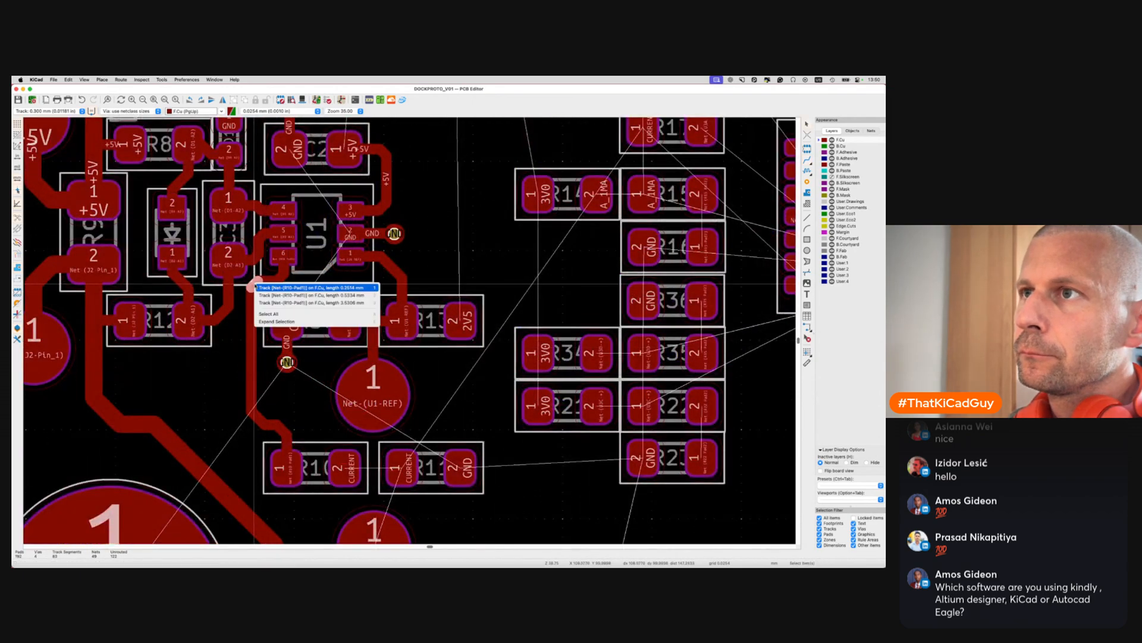
{"action": "left_click", "coordinate": [260, 288]}
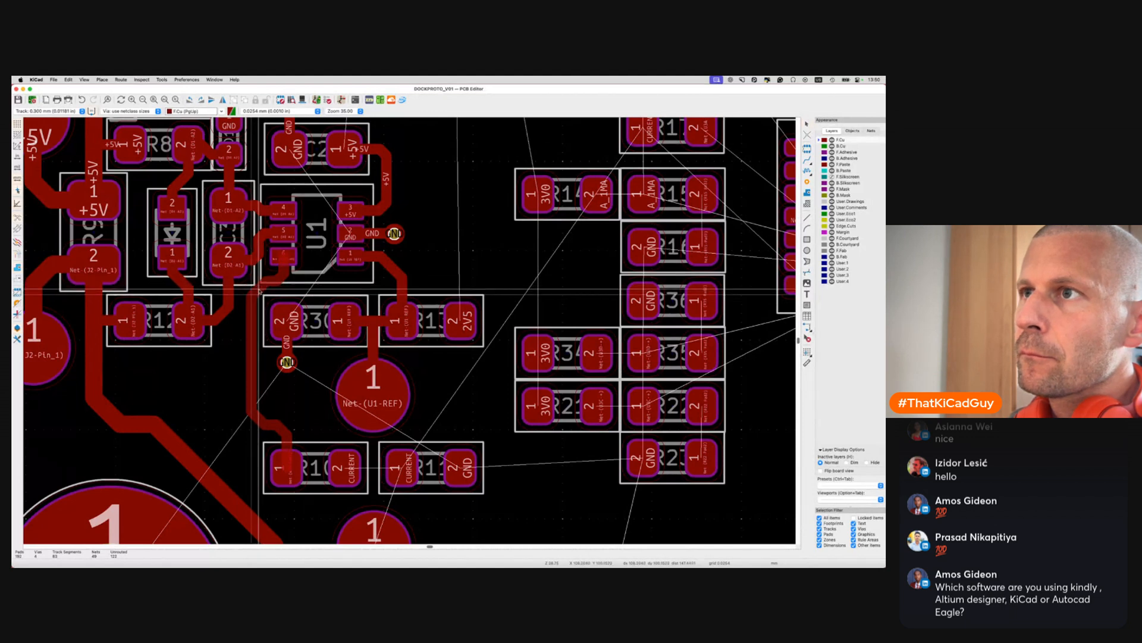
{"action": "key", "text": "super+s"}
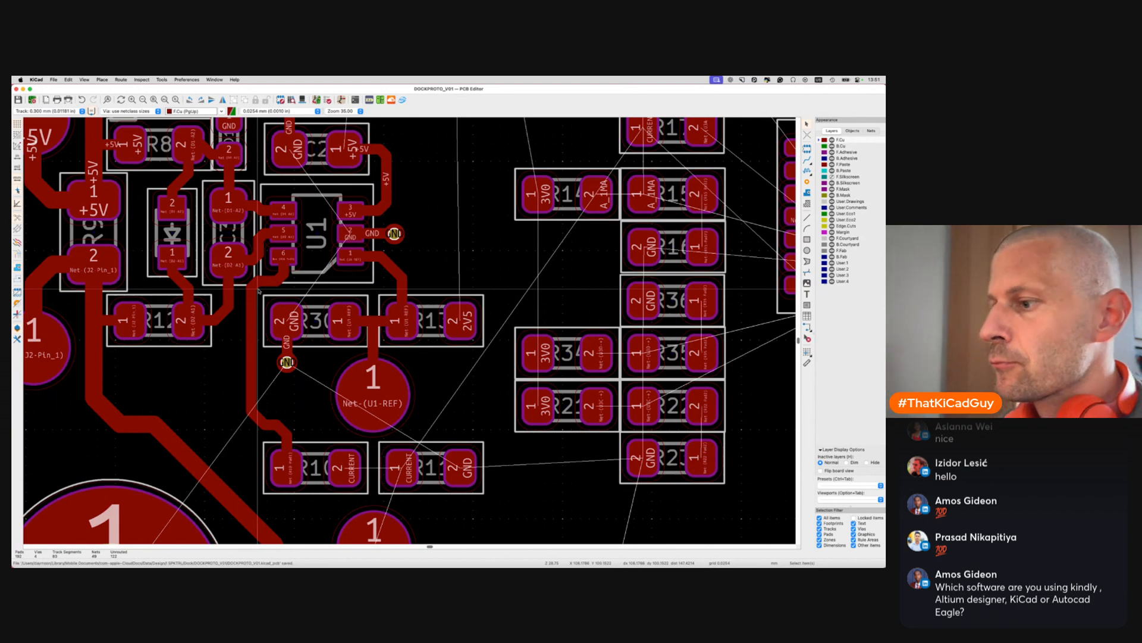
Route CURRENT from R10 pad 2 to R11 pad 1 and connect the CURRENT test point to the middle of that track
{"action": "scroll", "coordinate": [309, 288], "scroll_direction": "down", "scroll_amount": 5}
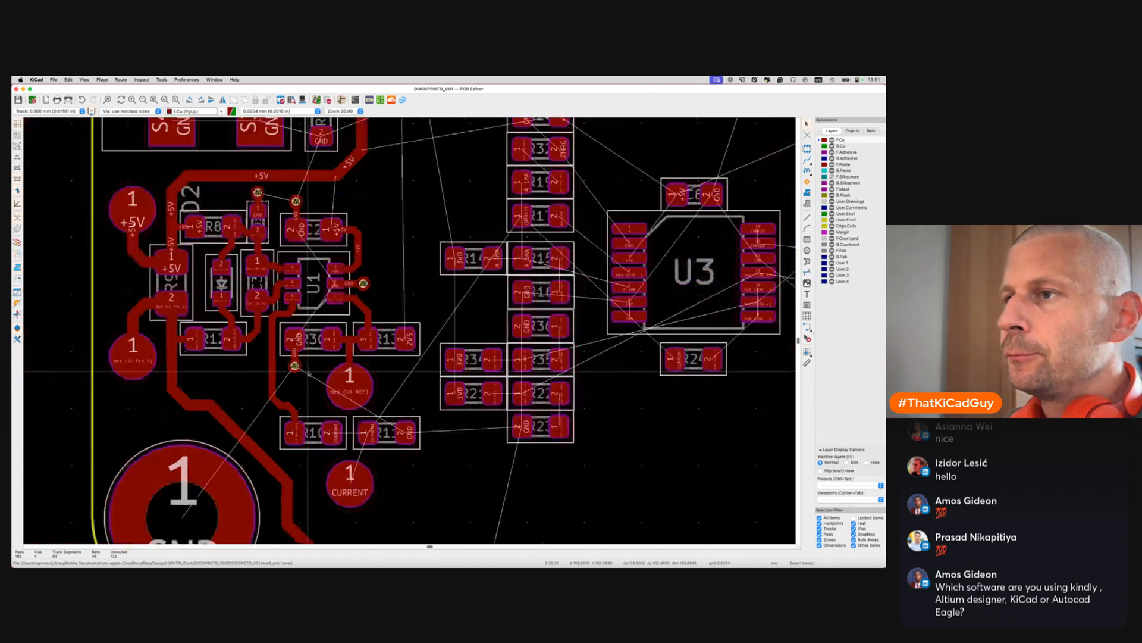
{"action": "key", "text": "x"}
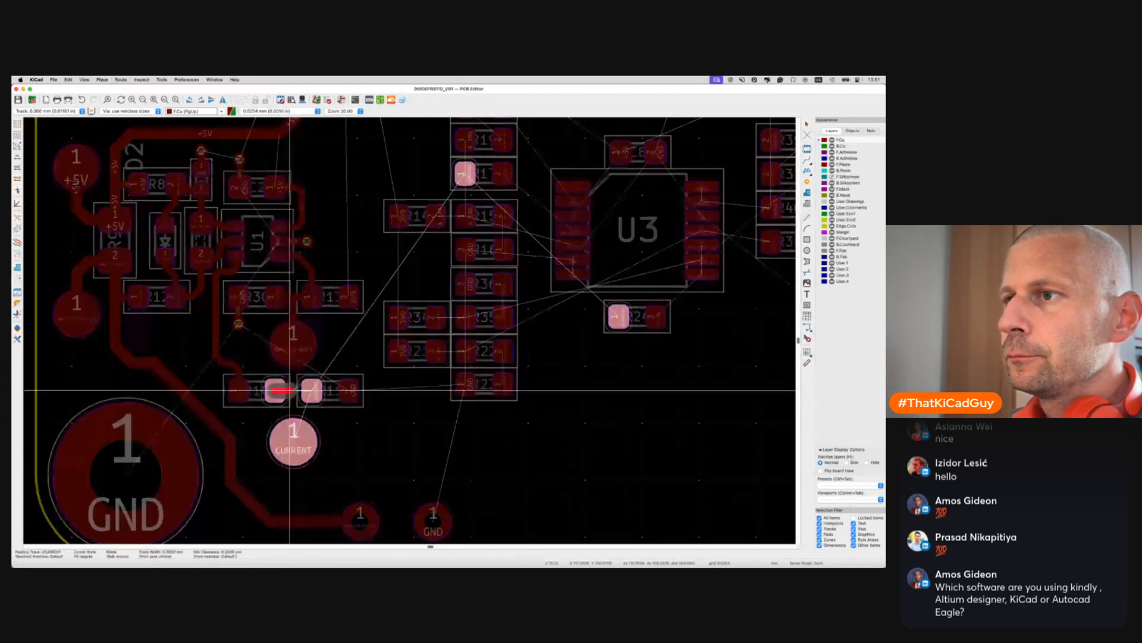
{"action": "left_click", "coordinate": [311, 391]}
{"action": "left_click", "coordinate": [293, 441]}
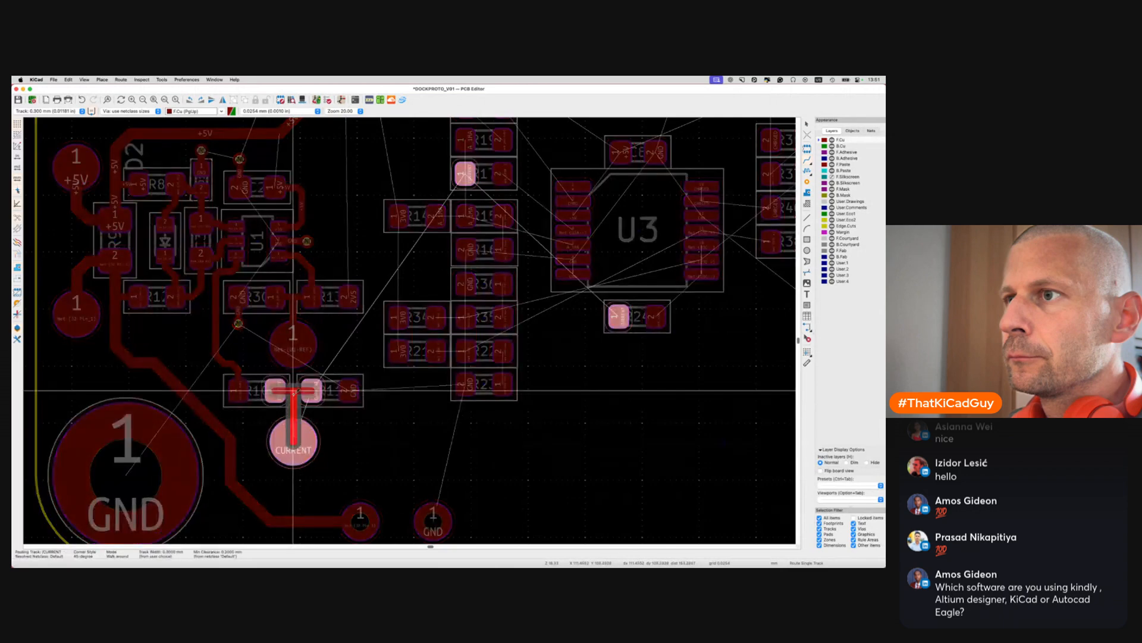
{"action": "left_click", "coordinate": [293, 391]}
Route a short GND track from R11 pad 2 outward to a via and save the board
{"action": "left_click", "coordinate": [351, 391]}
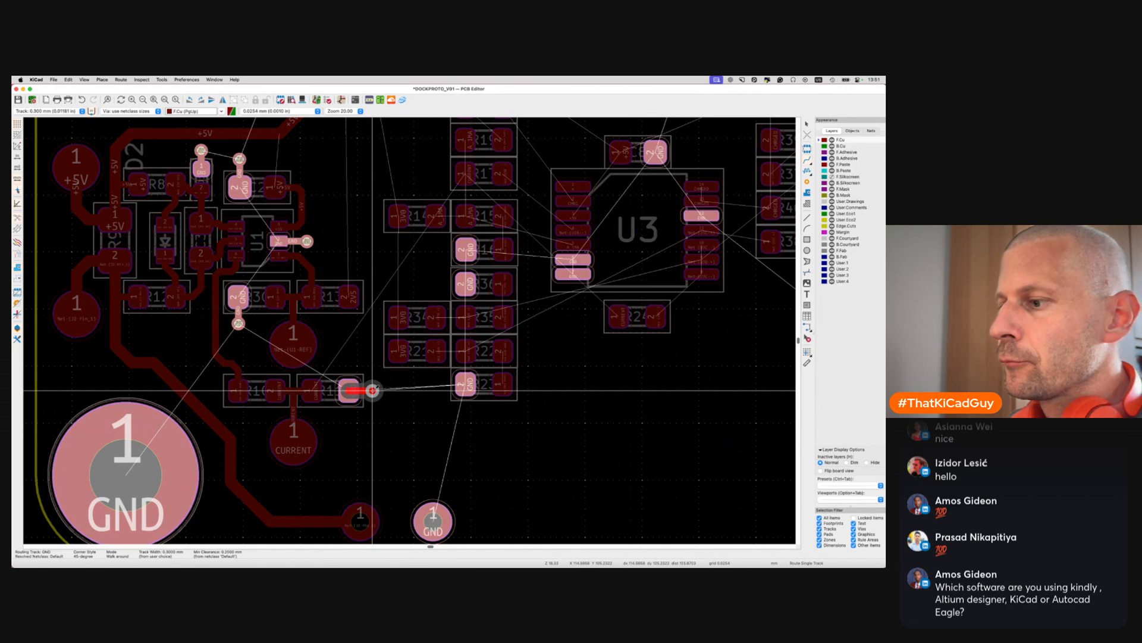
{"action": "double_click", "coordinate": [371, 390]}
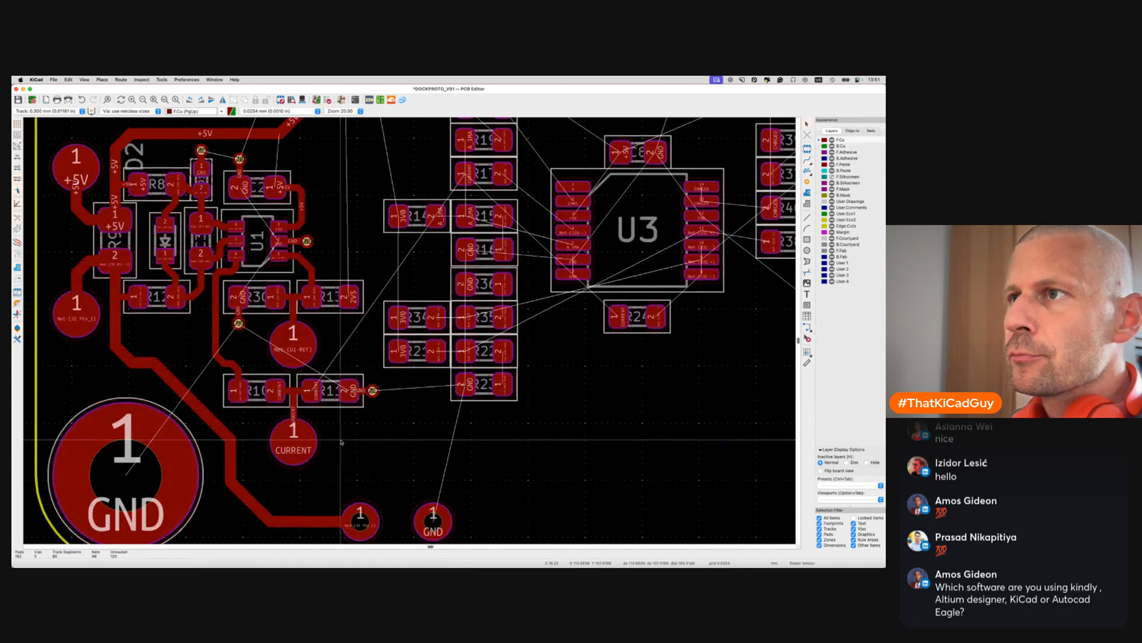
{"action": "key", "text": "ctrl+s"}
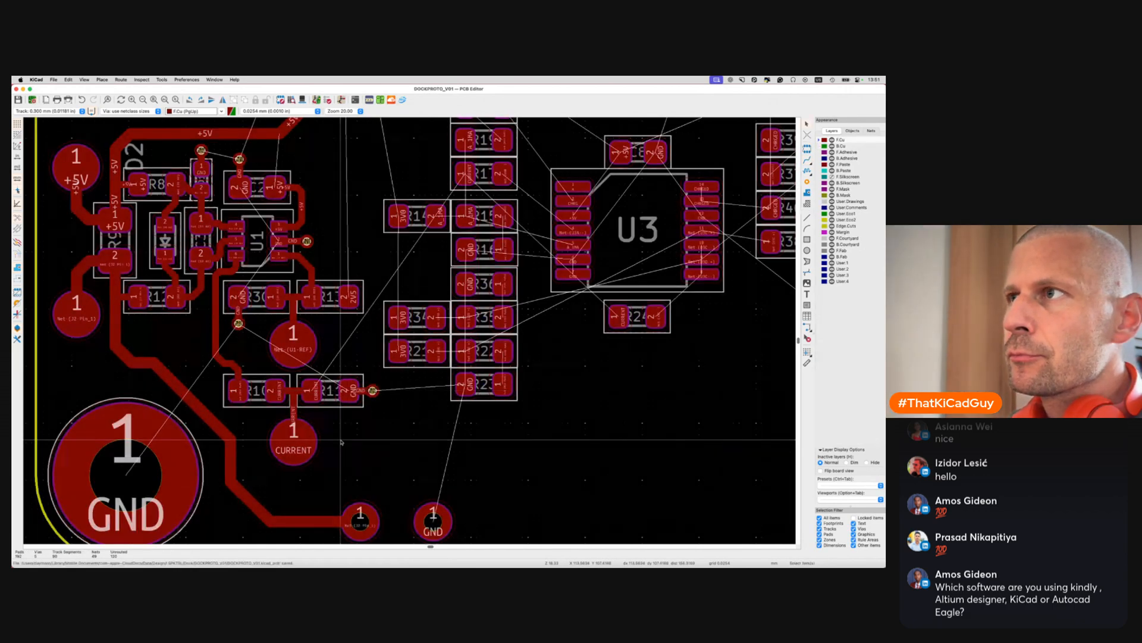
Route a CURRENT track from R11 pad 1 around the GND via and up alongside R13, leaving its end open
{"action": "scroll", "coordinate": [341, 442], "scroll_direction": "down", "scroll_amount": 3}
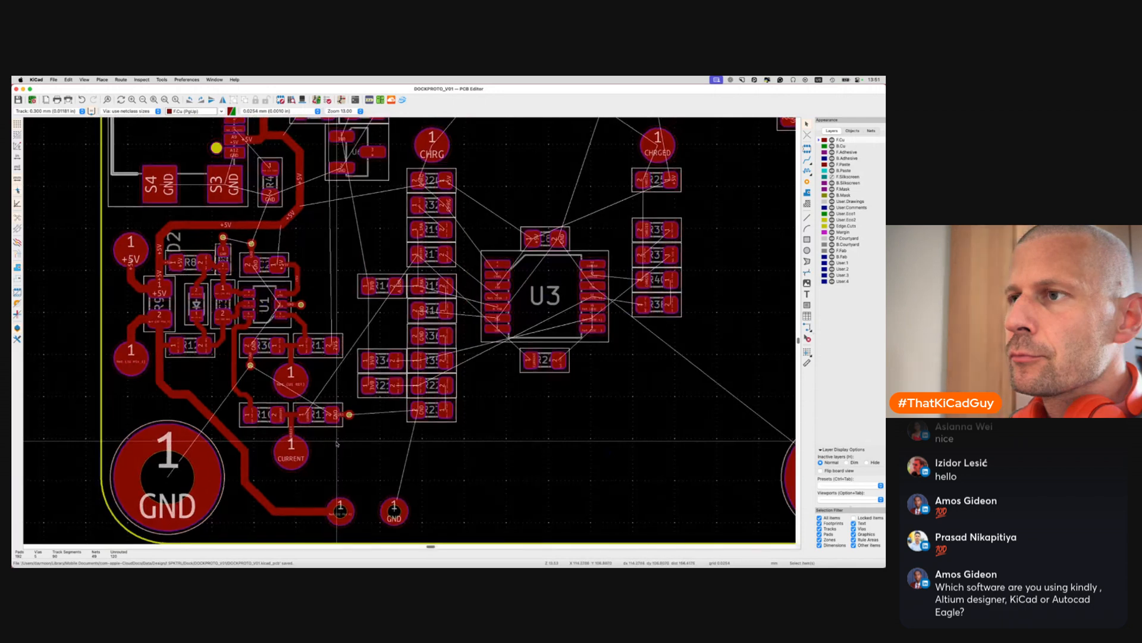
{"action": "key", "text": "x"}
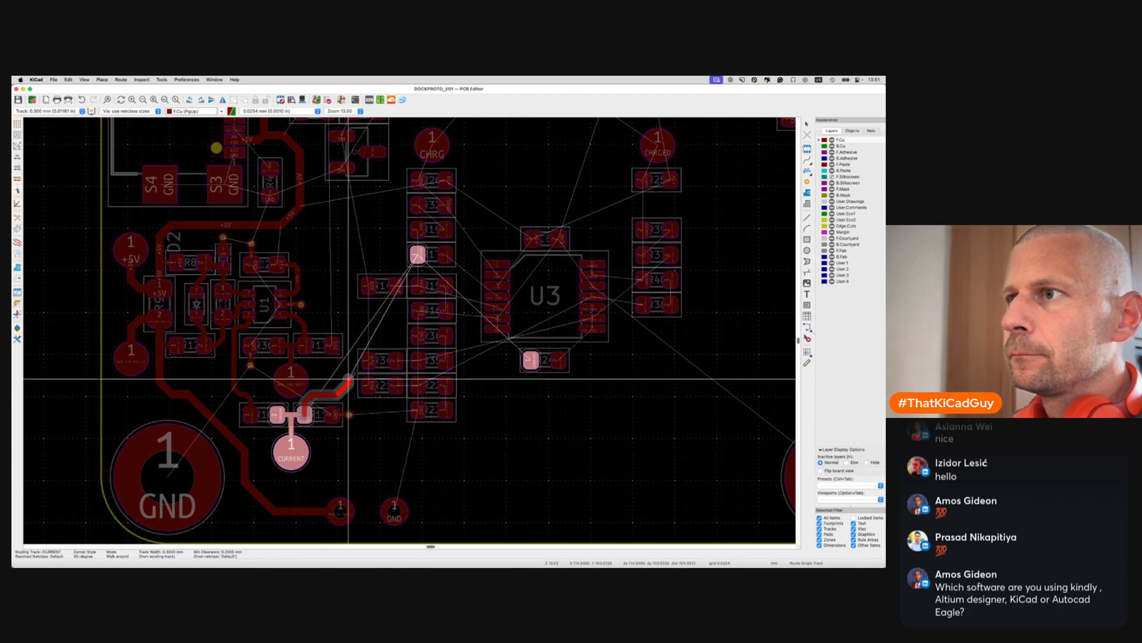
{"action": "left_click", "coordinate": [350, 336]}
{"action": "key", "text": "Escape"}
{"action": "key", "text": "Escape"}
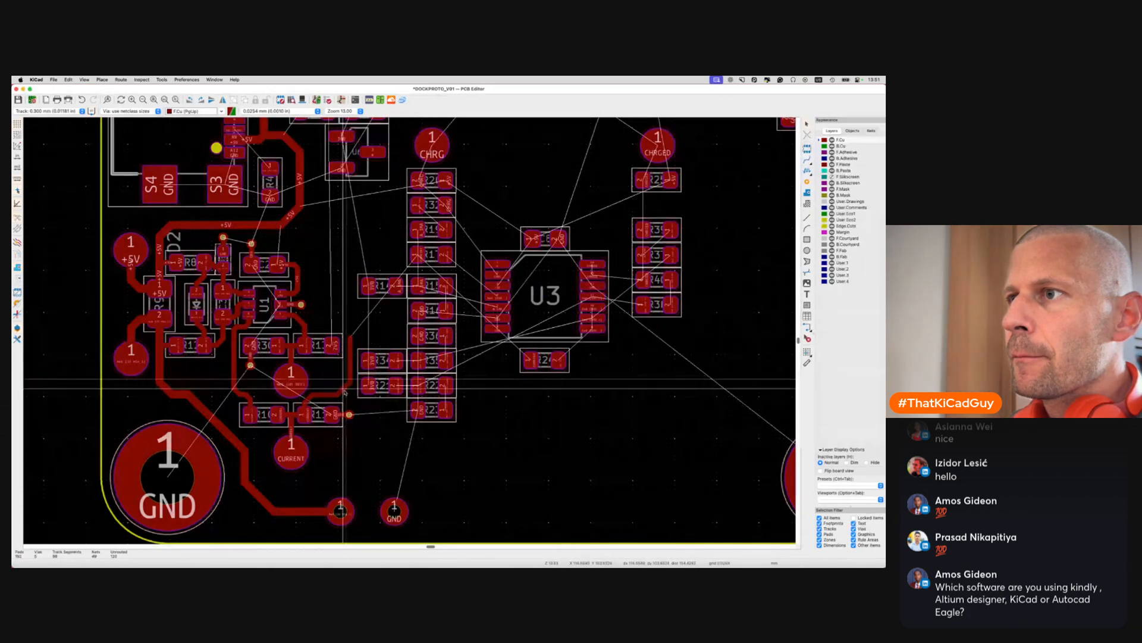
Extend the open CURRENT track beside R13 upward and across to R17 pad 1
{"action": "scroll", "coordinate": [348, 394], "scroll_direction": "up", "scroll_amount": 2}
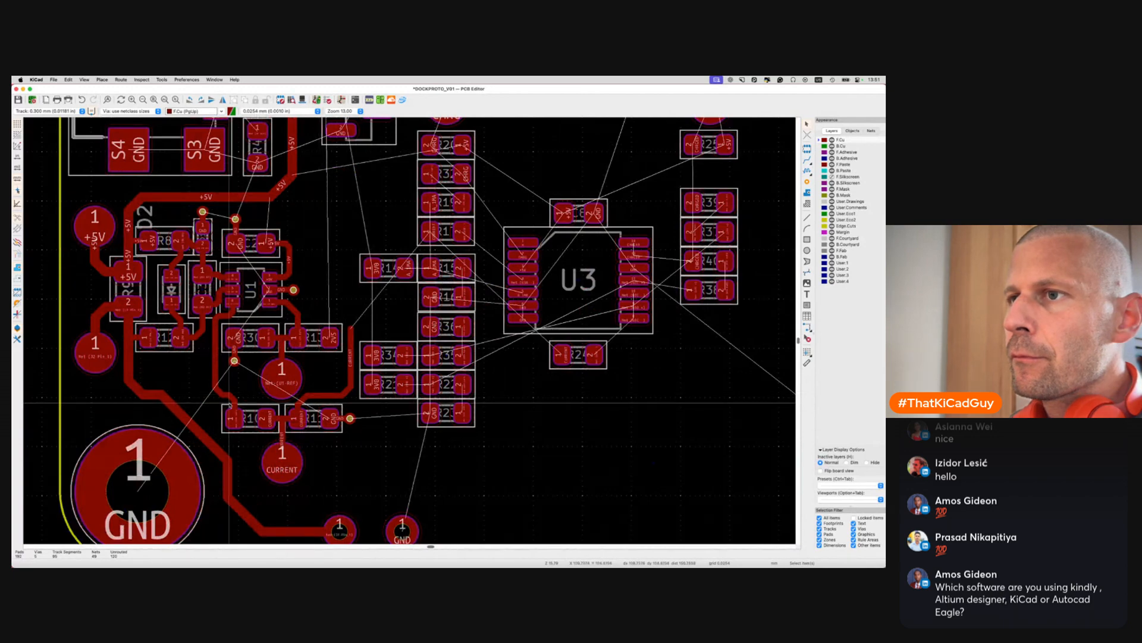
{"action": "scroll", "coordinate": [231, 404], "scroll_direction": "up", "scroll_amount": 3}
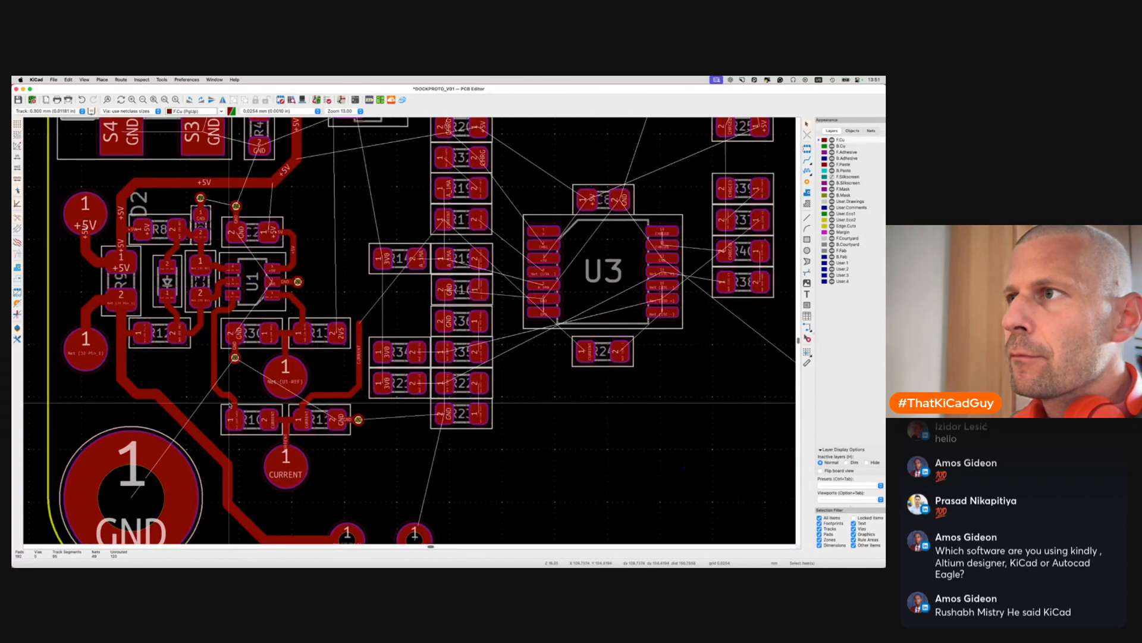
{"action": "scroll", "coordinate": [383, 327], "scroll_direction": "down", "scroll_amount": 4}
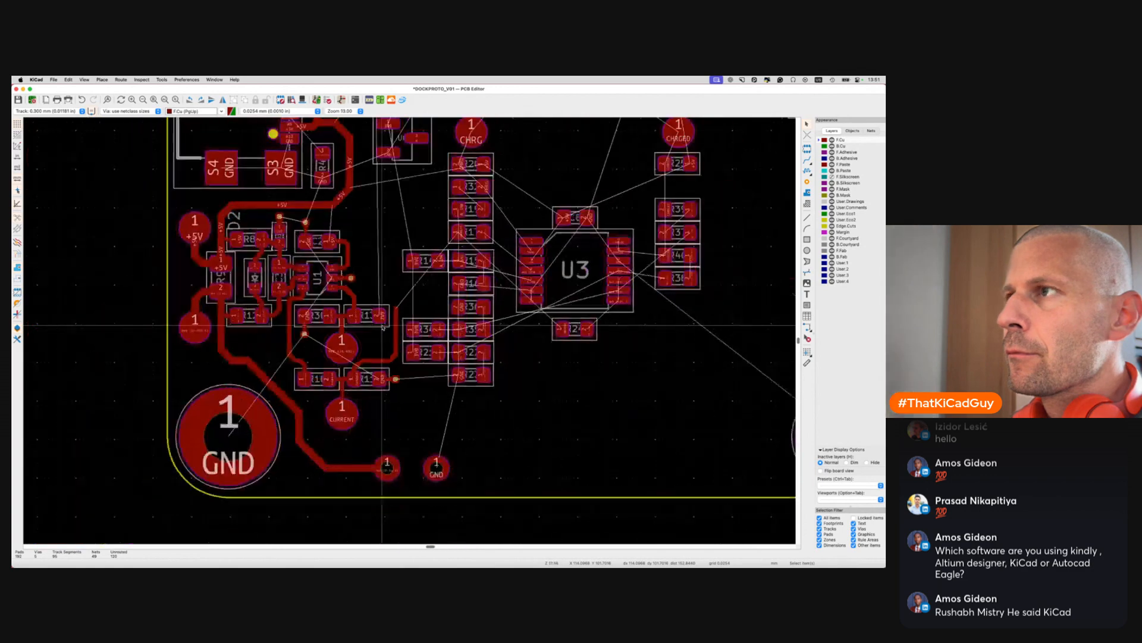
{"action": "middle_click_drag", "start_coordinate": [382, 326], "coordinate": [382, 343]}
{"action": "key", "text": "x"}
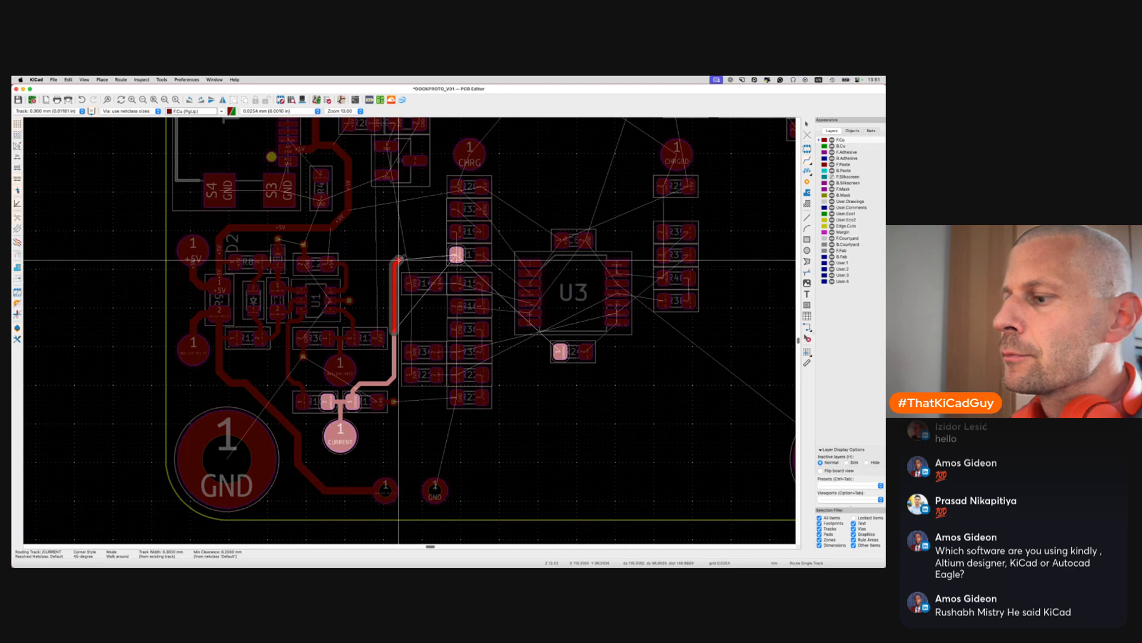
{"action": "left_click", "coordinate": [458, 255]}
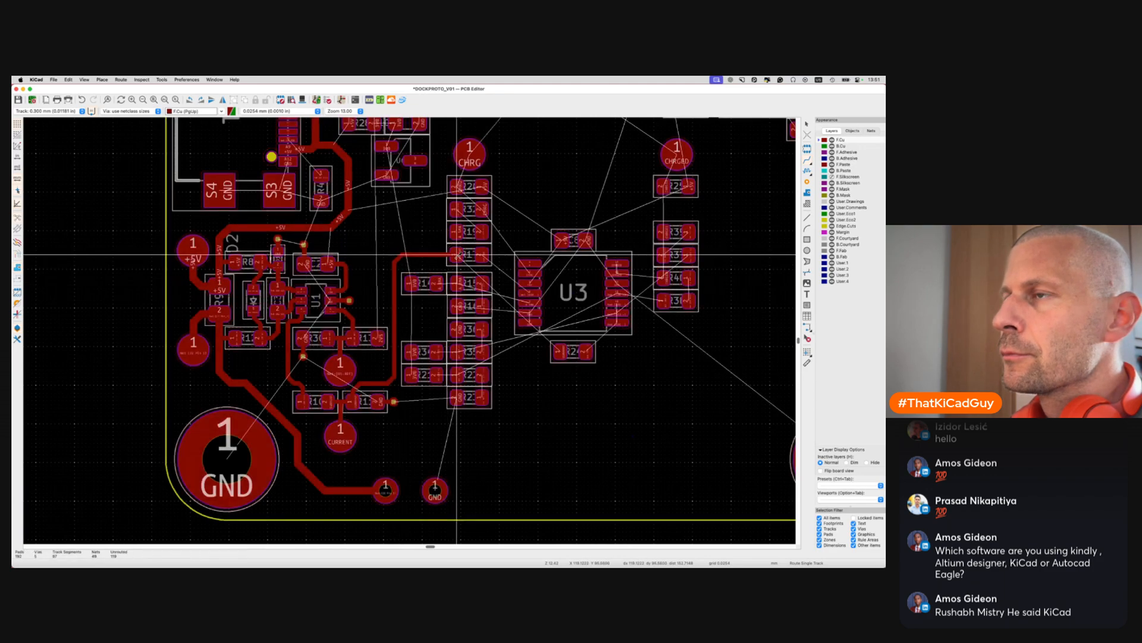
{"action": "scroll", "coordinate": [402, 259], "scroll_direction": "up", "scroll_amount": 2}
{"action": "scroll", "coordinate": [402, 259], "scroll_direction": "down", "scroll_amount": 2}
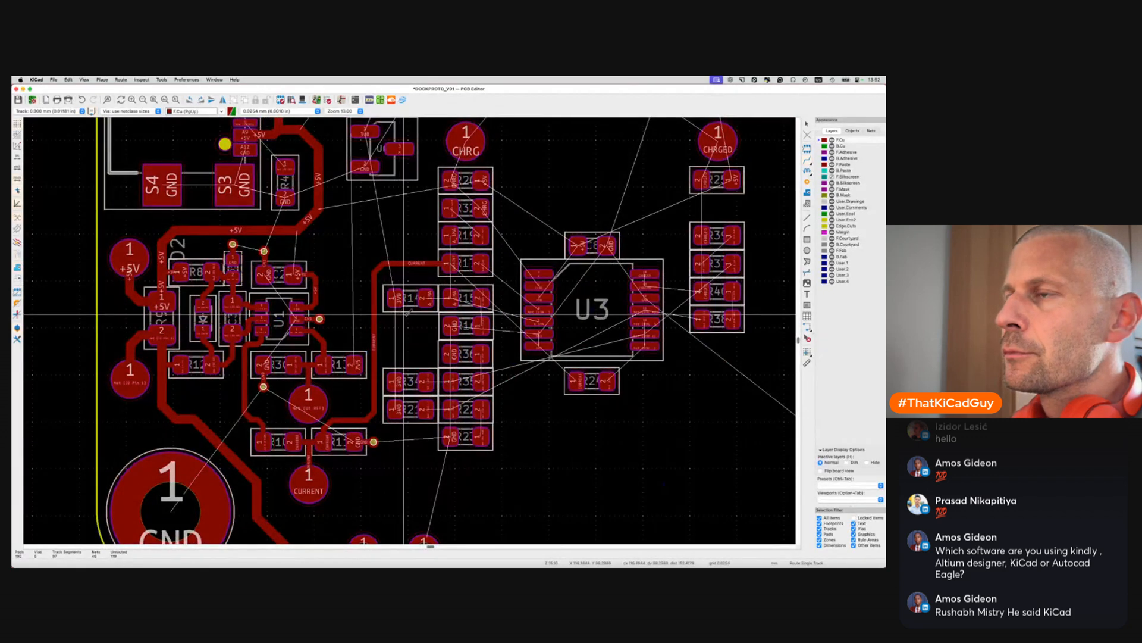
{"action": "scroll", "coordinate": [426, 298], "scroll_direction": "up", "scroll_amount": 2}
{"action": "scroll", "coordinate": [426, 297], "scroll_direction": "left", "scroll_amount": 1}
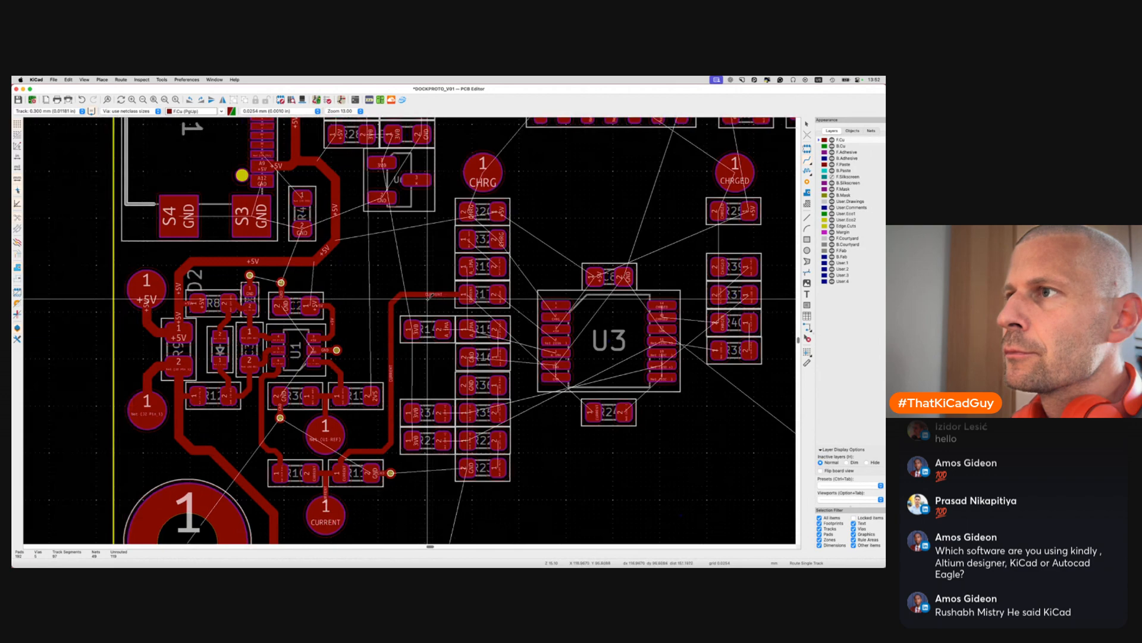
{"action": "middle_click_drag", "start_coordinate": [465, 329], "coordinate": [458, 310]}
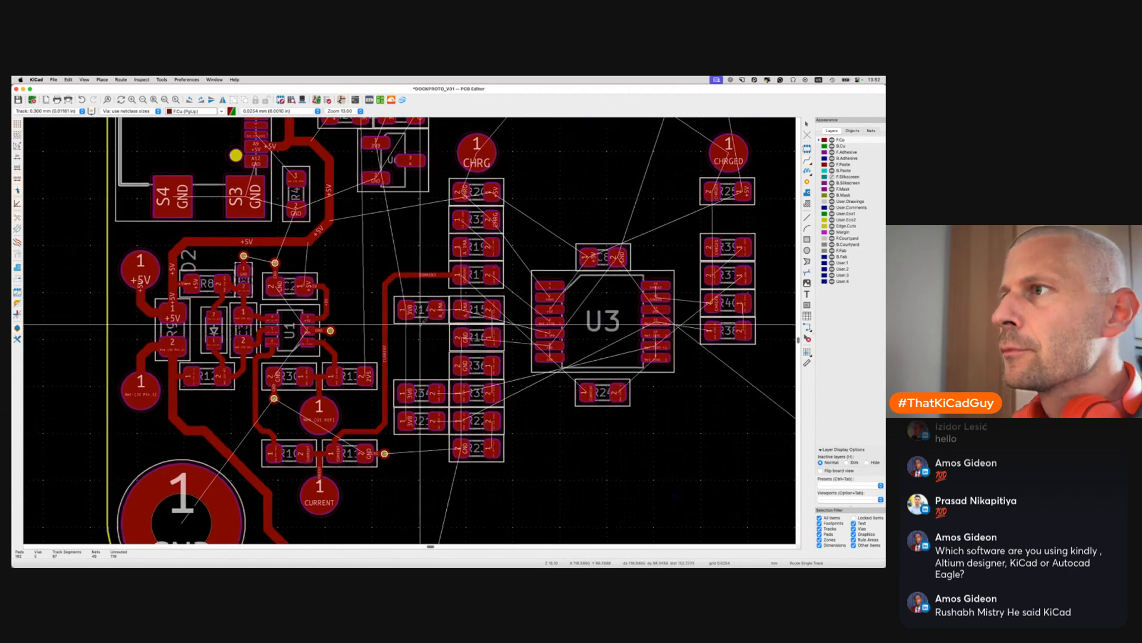
{"action": "left_click", "coordinate": [458, 273]}
{"action": "scroll", "coordinate": [459, 273], "scroll_direction": "down", "scroll_amount": 3}
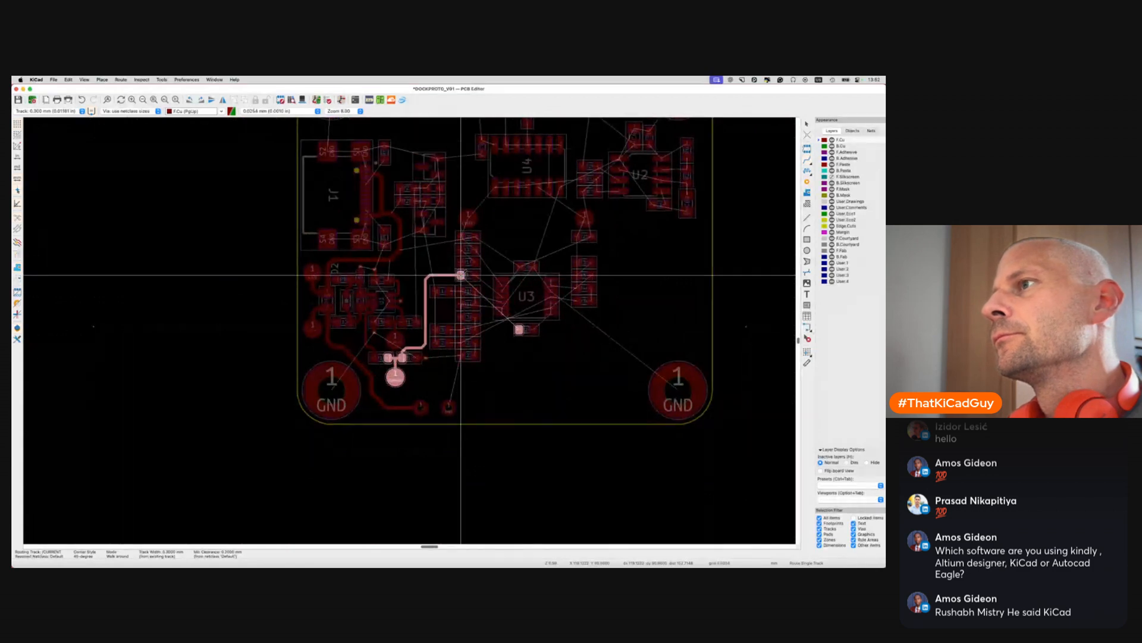
{"action": "scroll", "coordinate": [461, 275], "scroll_direction": "up", "scroll_amount": 3}
{"action": "scroll", "coordinate": [461, 275], "scroll_direction": "up", "scroll_amount": 2}
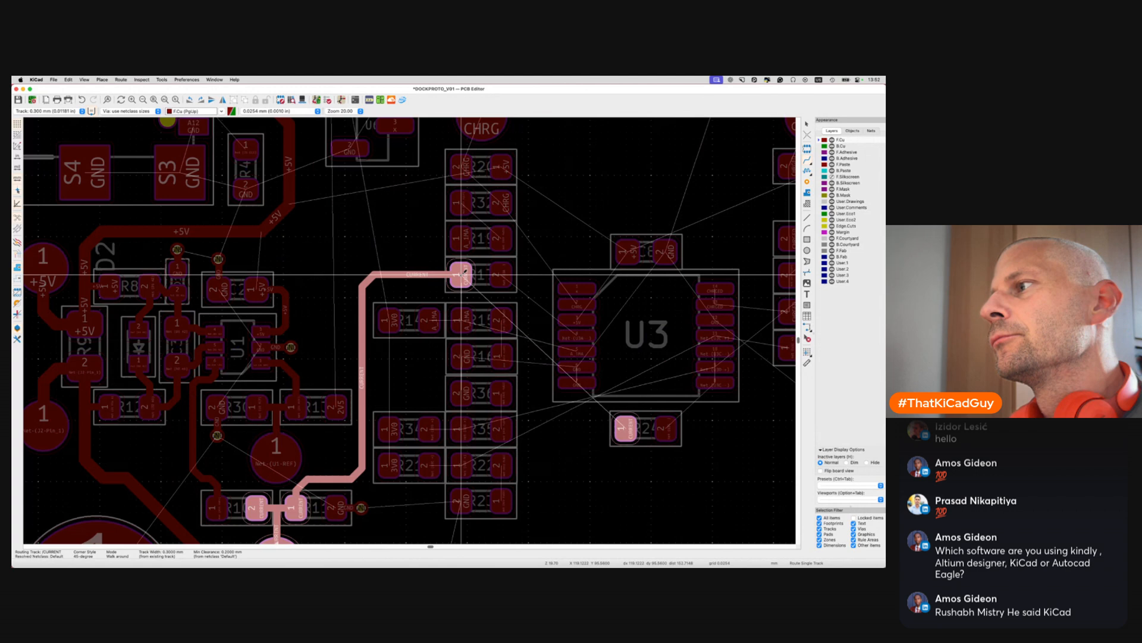
{"action": "left_click", "coordinate": [461, 274]}
{"action": "key", "text": "Escape"}
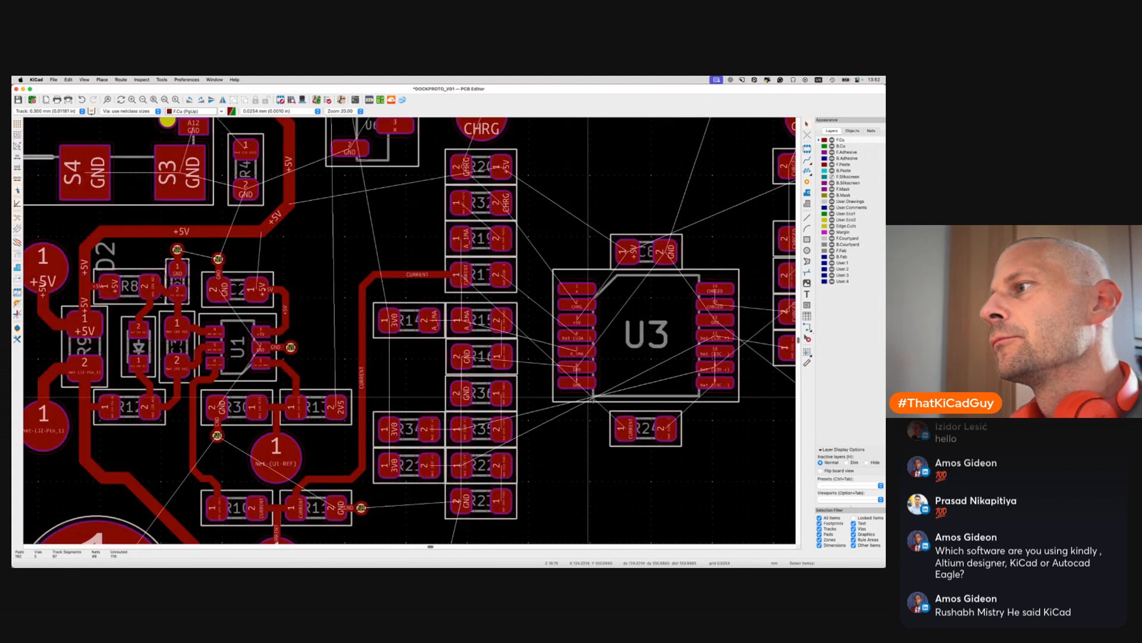
Switch to the schematic editor to examine R24's connections to CURRENT and U3D, and check R24's placement in the 3D view
{"action": "left_click", "coordinate": [651, 444]}
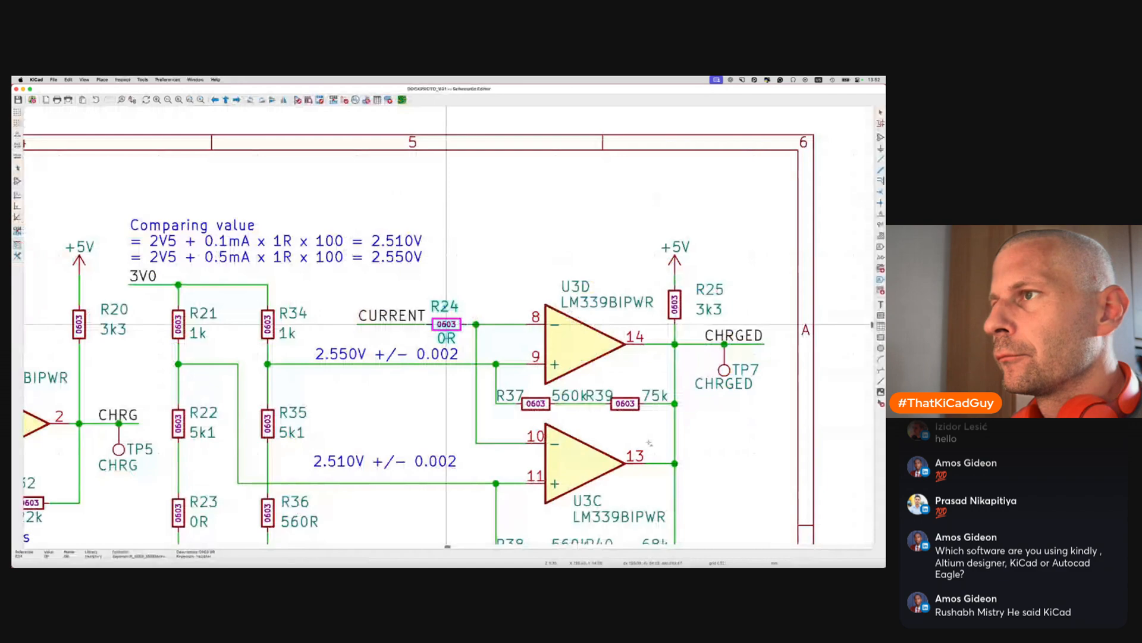
{"action": "scroll", "coordinate": [572, 386], "scroll_direction": "down", "scroll_amount": 3}
{"action": "scroll", "coordinate": [572, 385], "scroll_direction": "left", "scroll_amount": 1}
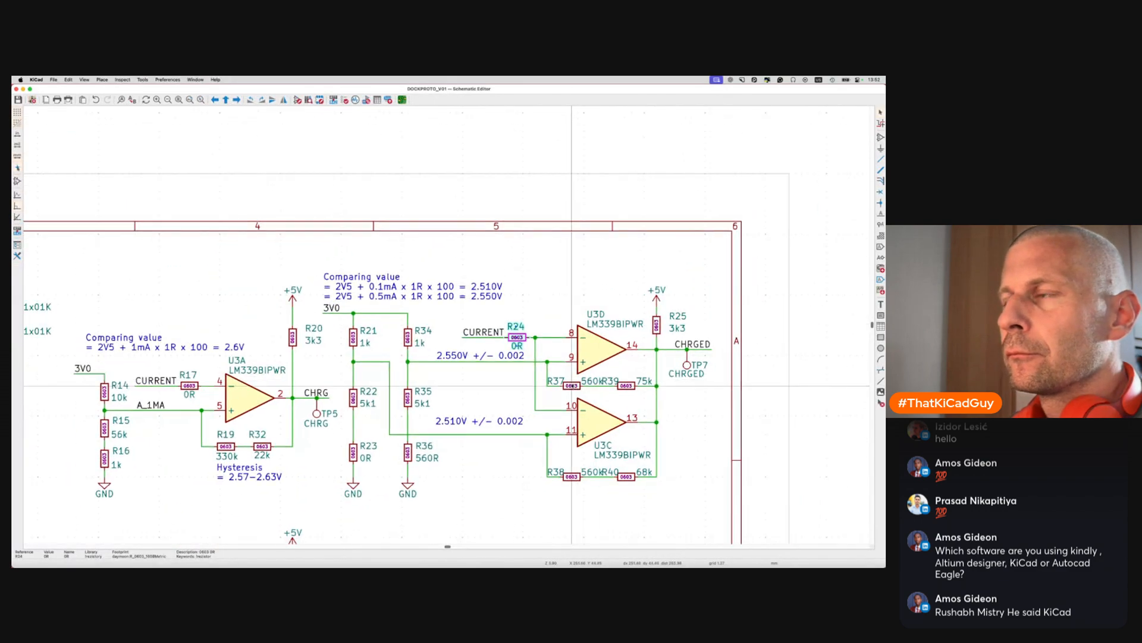
{"action": "scroll", "coordinate": [572, 386], "scroll_direction": "left", "scroll_amount": 2}
{"action": "scroll", "coordinate": [572, 386], "scroll_direction": "down", "scroll_amount": 1}
{"action": "key", "text": "super+grave"}
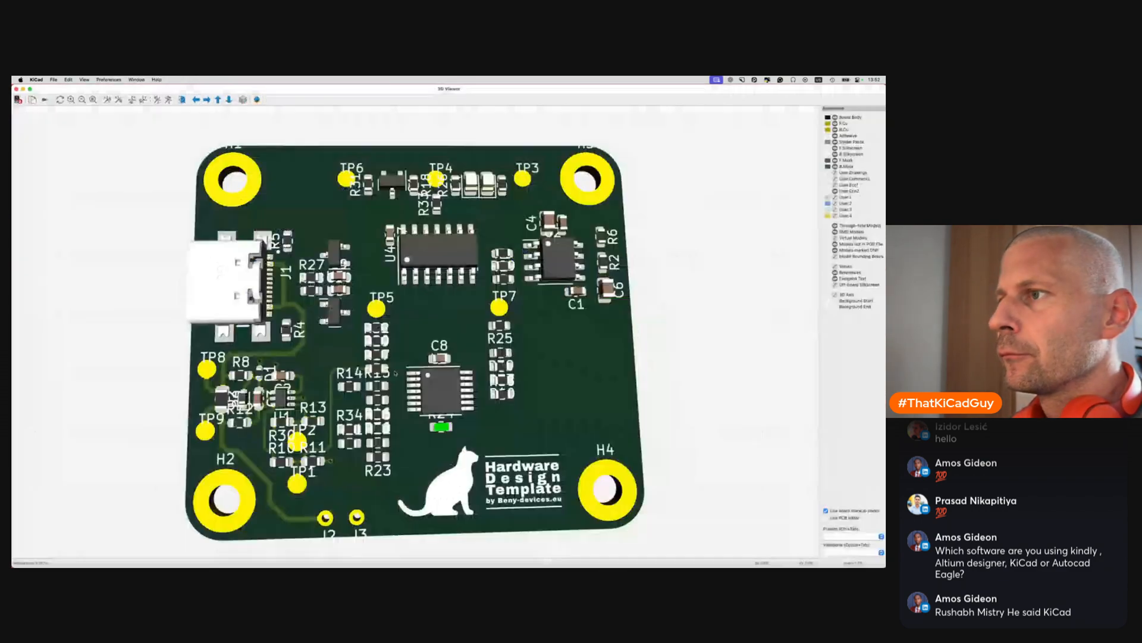
{"action": "key", "text": "super+grave"}
{"action": "scroll", "coordinate": [569, 417], "scroll_direction": "down", "scroll_amount": 2}
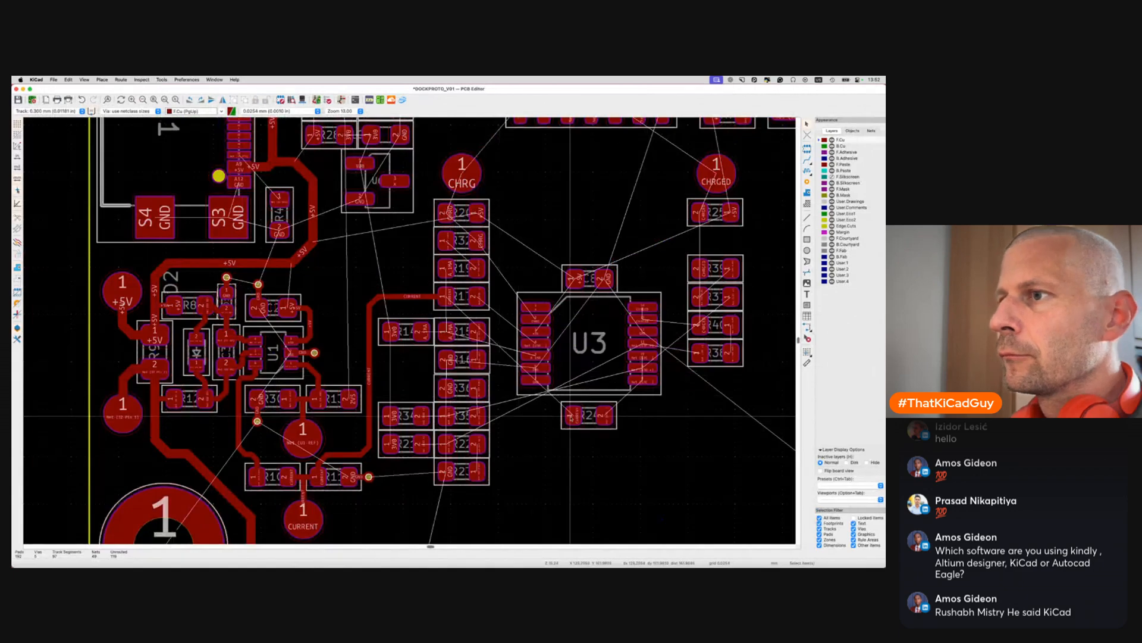
{"action": "key", "text": "x"}
{"action": "key", "text": "Escape"}
{"action": "scroll", "coordinate": [574, 416], "scroll_direction": "down", "scroll_amount": 2}
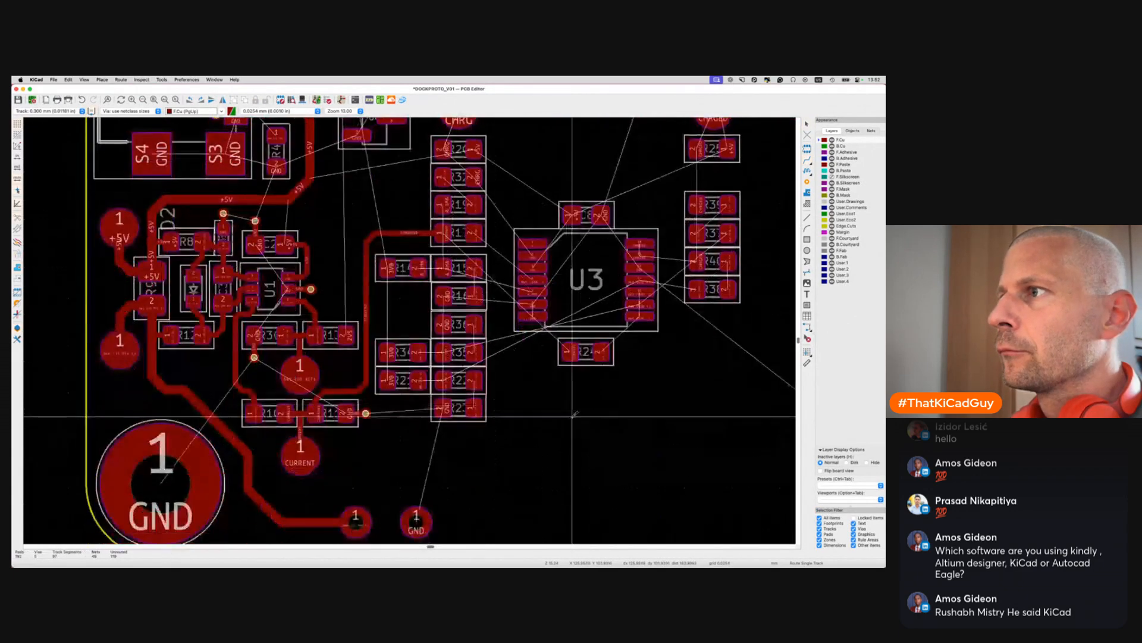
{"action": "key", "text": "x"}
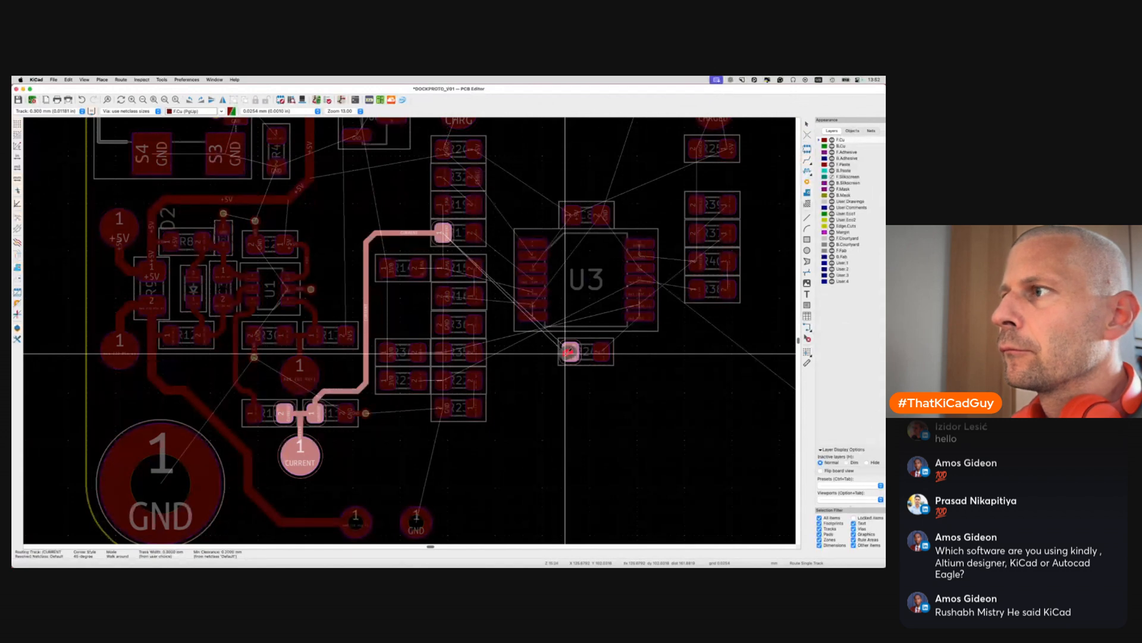
{"action": "key", "text": "Escape"}
Move R24 directly below R23 and route CURRENT from its pad 1 to the corner of the CURRENT track near R11
{"action": "left_click", "coordinate": [583, 359]}
{"action": "key", "text": "m"}
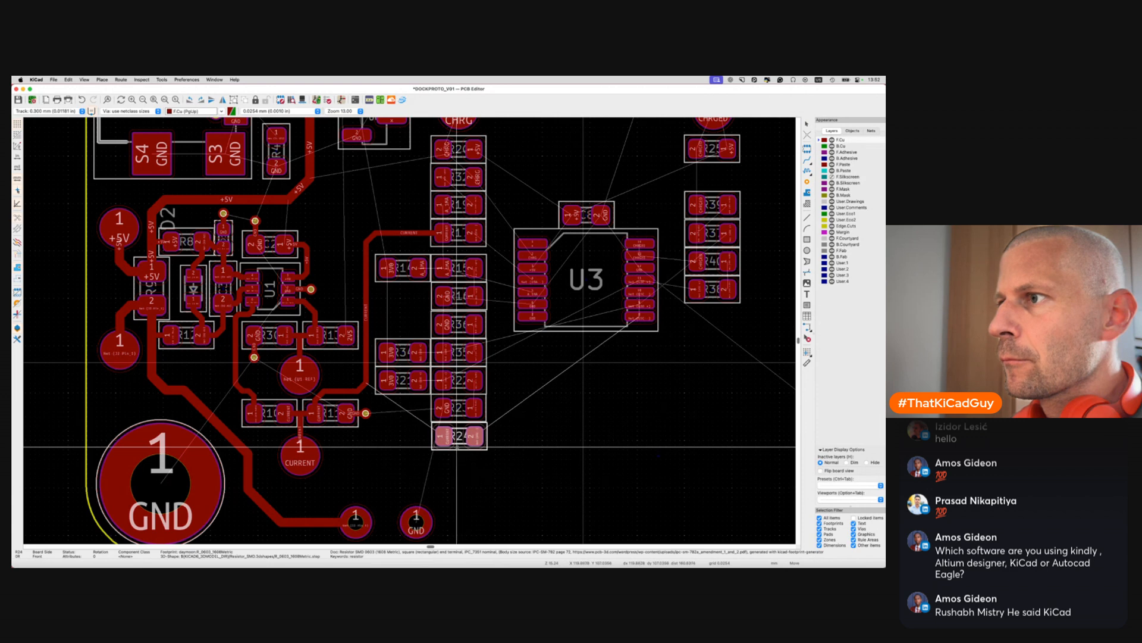
{"action": "left_click", "coordinate": [456, 443]}
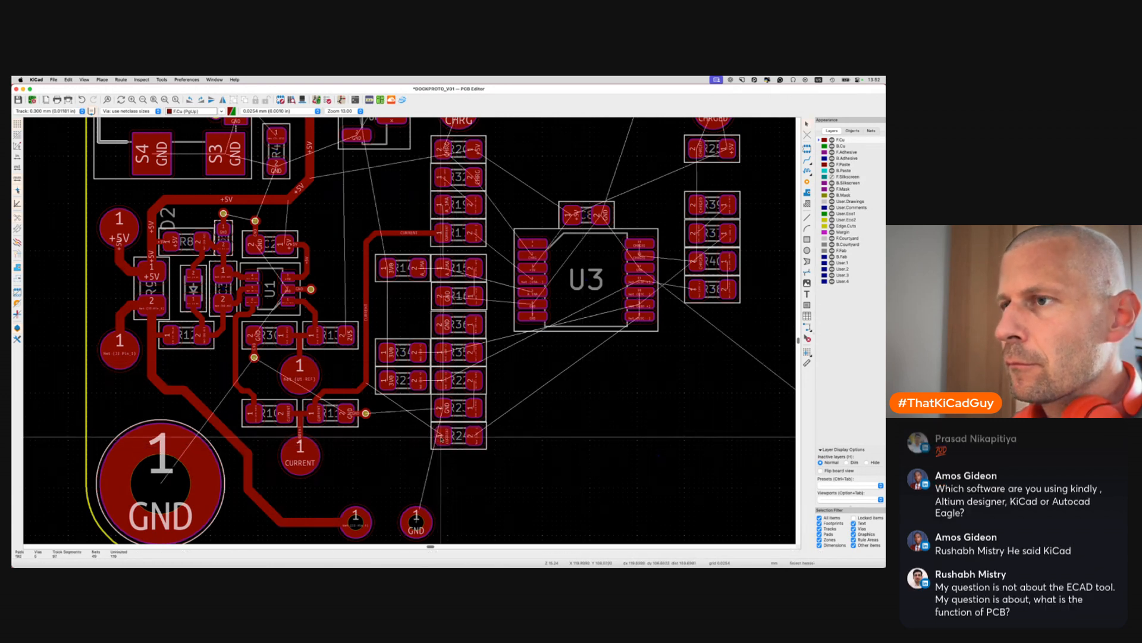
{"action": "key", "text": "x"}
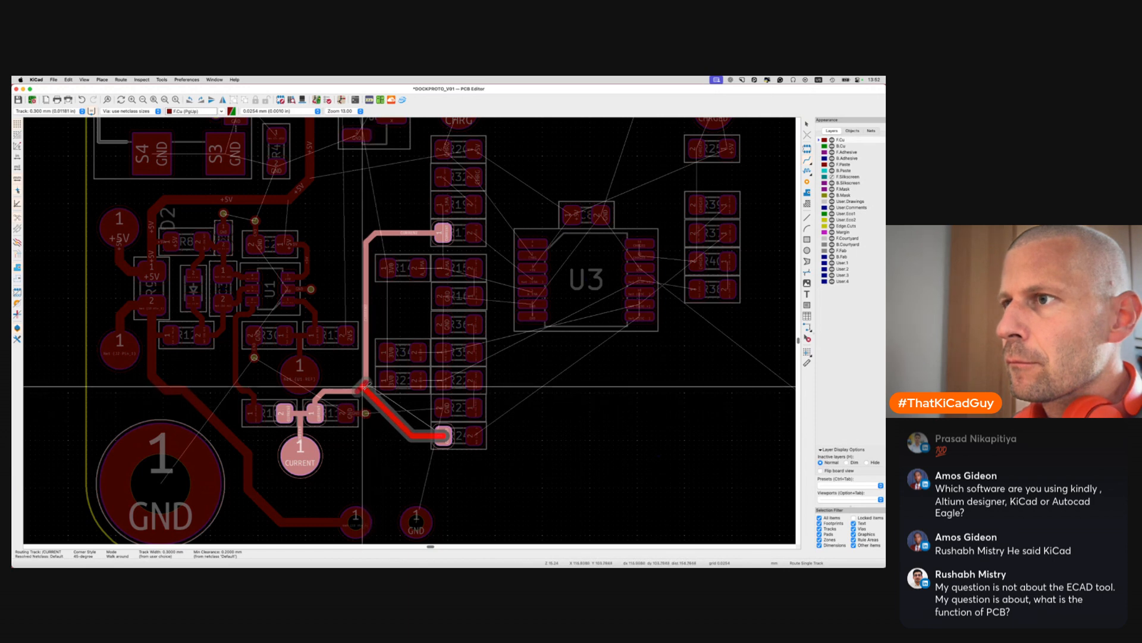
{"action": "left_click", "coordinate": [363, 387]}
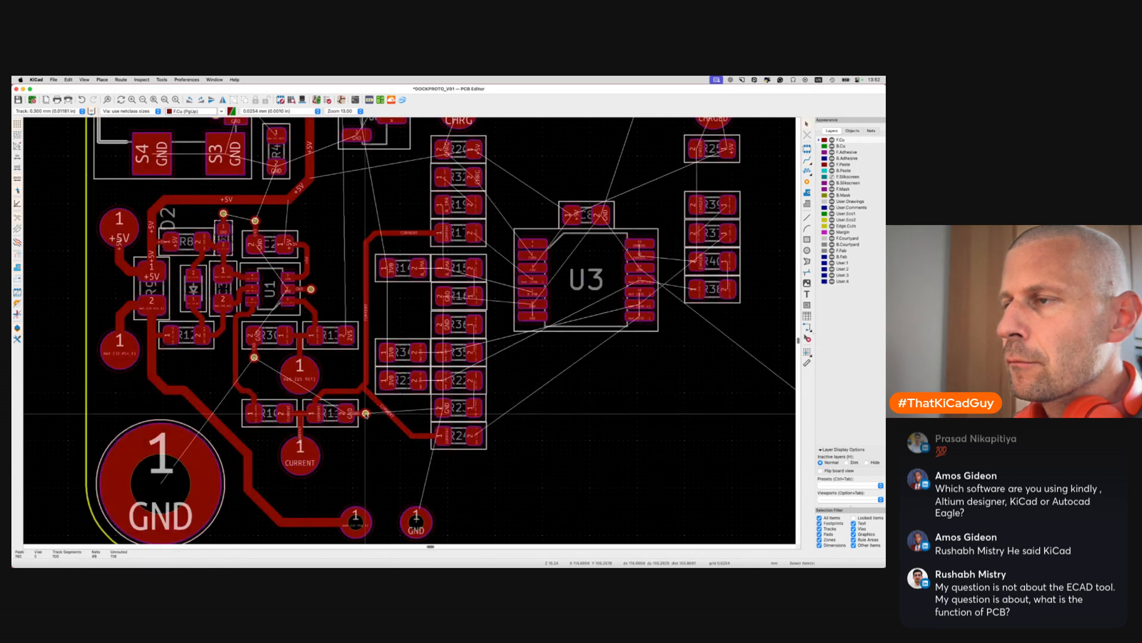
Route R24 pad 2 across below U3 and up to U3 pin 10, and connect U3 pin 8 to that track
{"action": "key", "text": "x"}
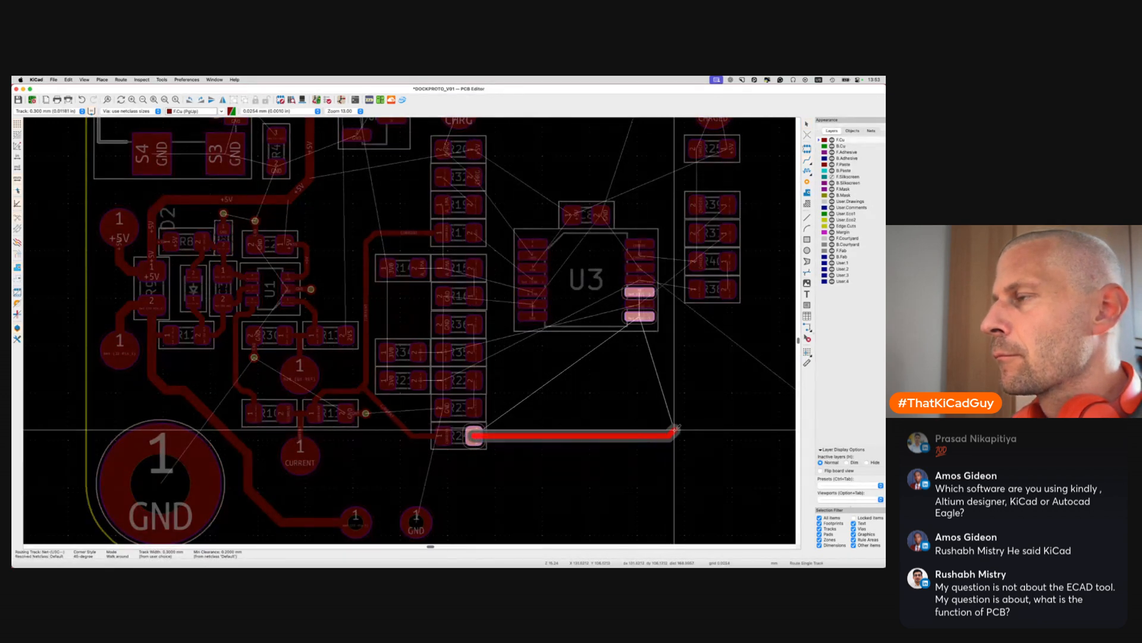
{"action": "left_click", "coordinate": [678, 435]}
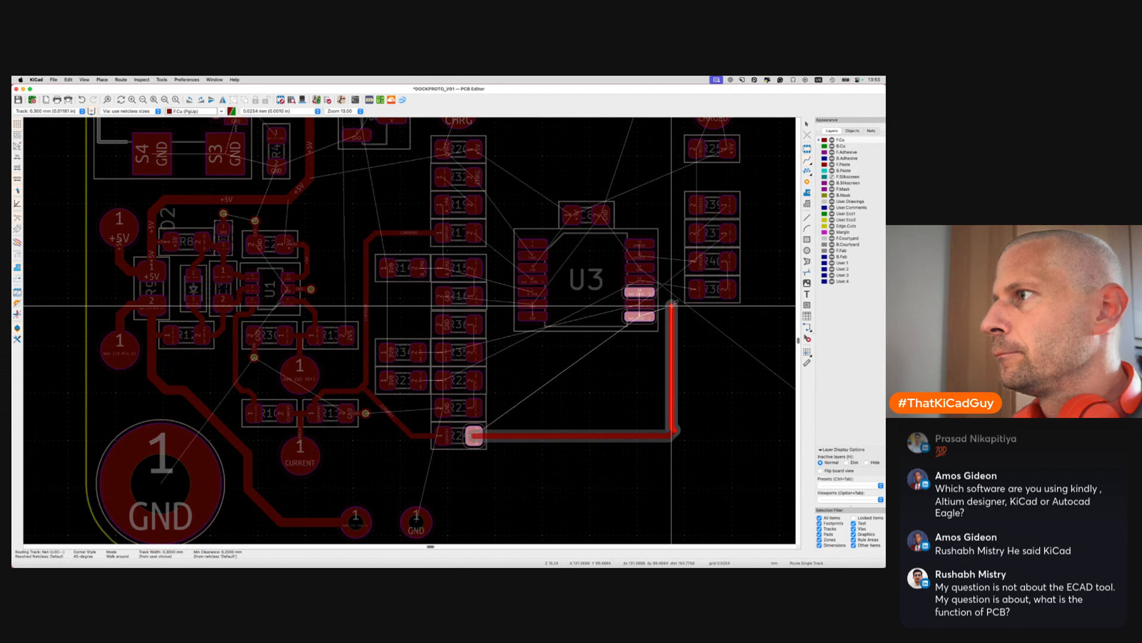
{"action": "left_click", "coordinate": [651, 298]}
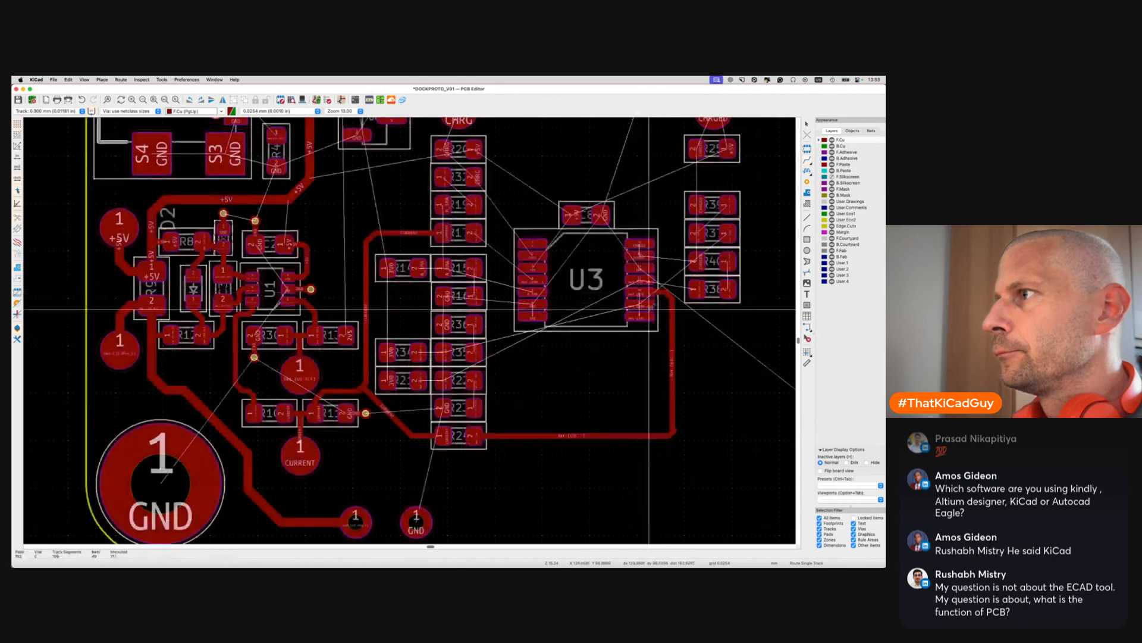
{"action": "left_click", "coordinate": [647, 316]}
{"action": "left_click", "coordinate": [672, 316]}
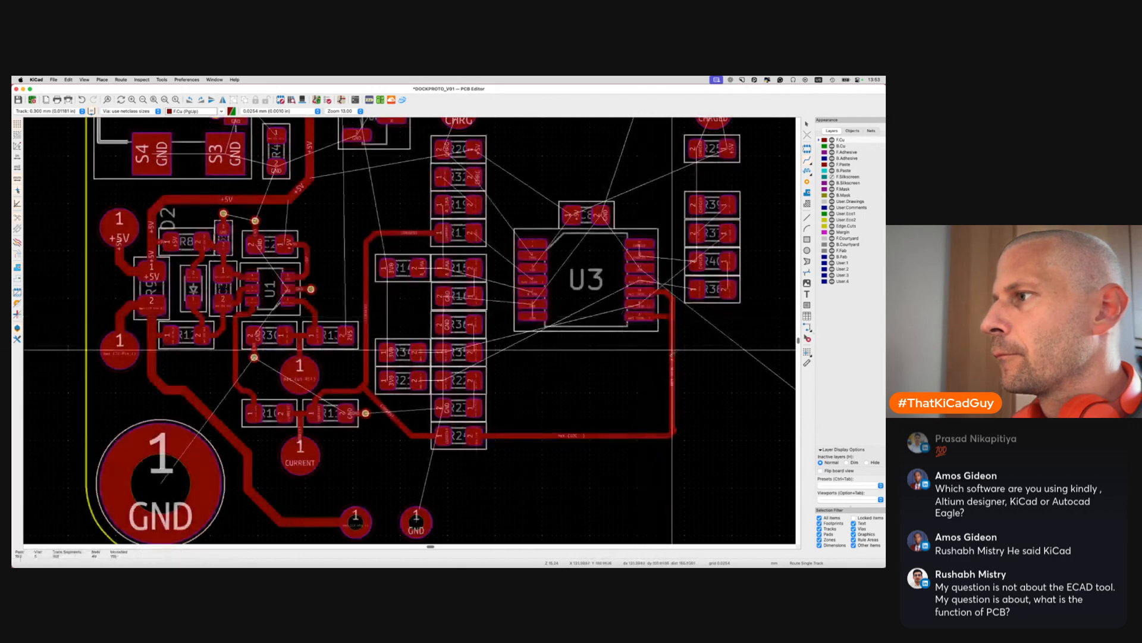
Reshape the sharp lower corner of the R24-to-U3 track into a diagonal and save the board
{"action": "scroll", "coordinate": [671, 422], "scroll_direction": "up", "scroll_amount": 3}
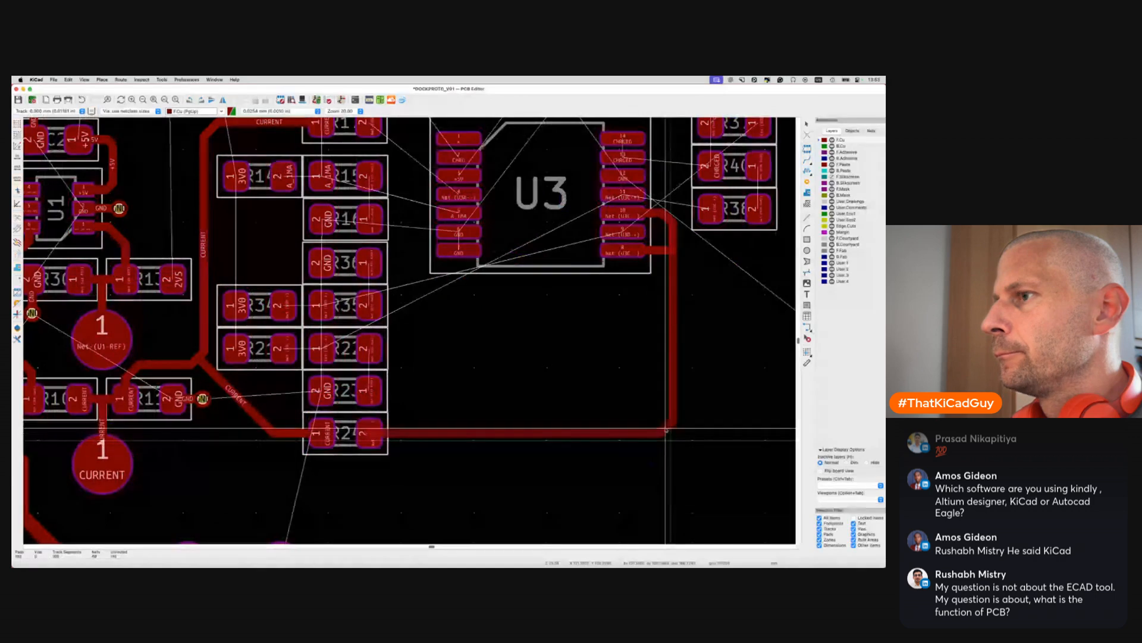
{"action": "key", "text": "d"}
{"action": "scroll", "coordinate": [667, 431], "scroll_direction": "down", "scroll_amount": 3}
{"action": "left_click", "coordinate": [656, 427]}
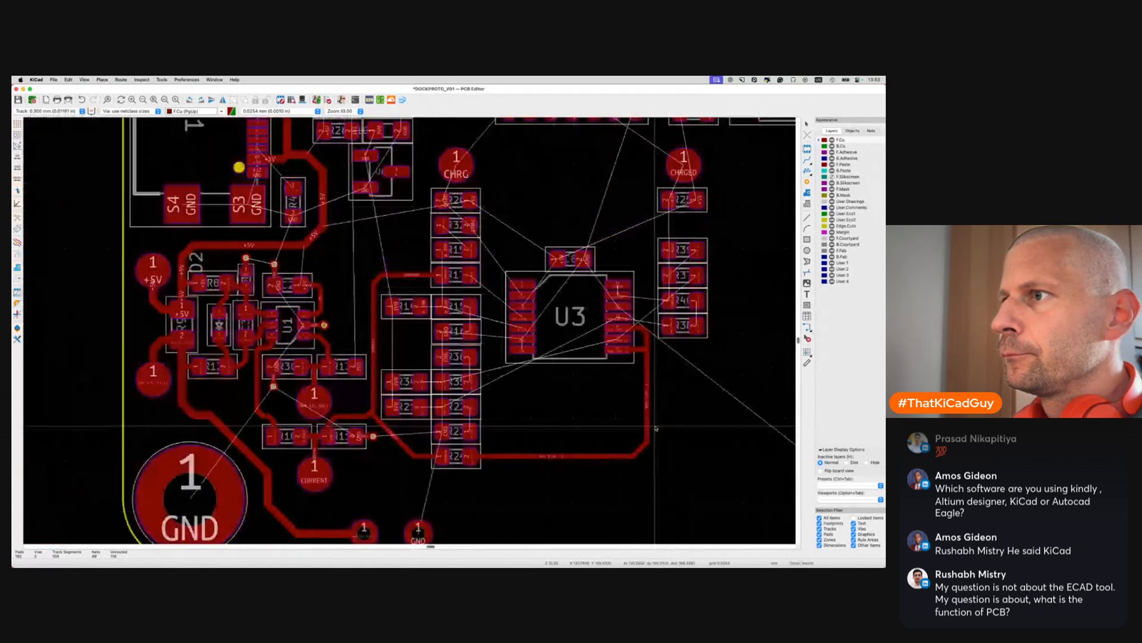
{"action": "middle_click_drag", "start_coordinate": [656, 428], "coordinate": [637, 460]}
{"action": "key", "text": "super+s"}
{"action": "scroll", "coordinate": [431, 295], "scroll_direction": "up", "scroll_amount": 2}
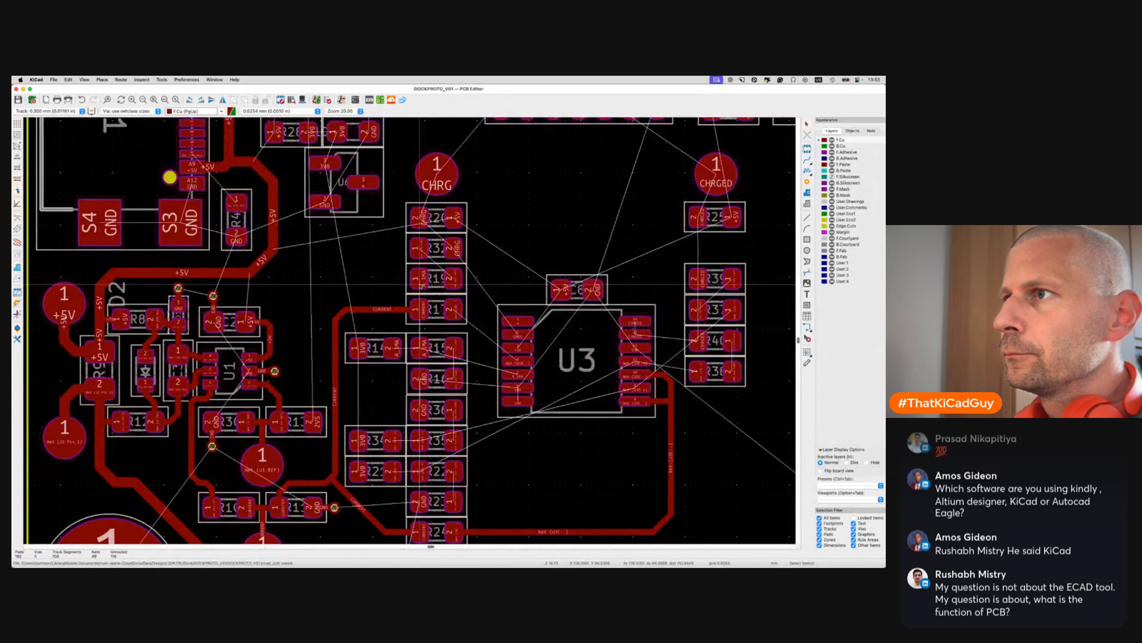
Route a short A_1MA track between the facing pads of R14 and R15
{"action": "key", "text": "x"}
{"action": "key", "text": "Escape"}
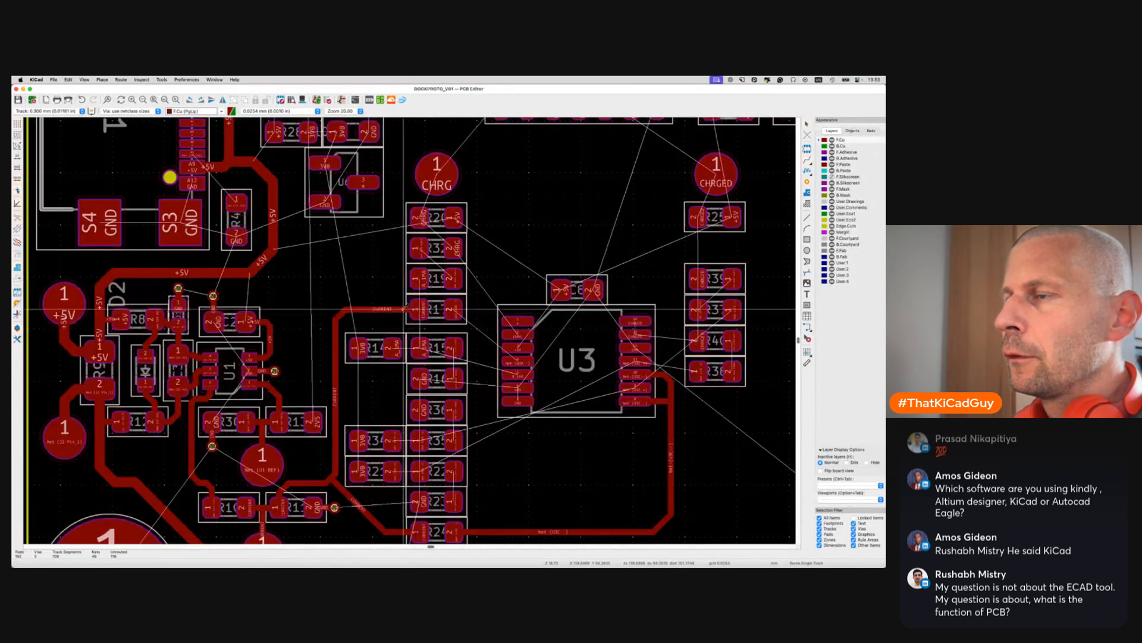
{"action": "left_click", "coordinate": [392, 348]}
{"action": "left_click", "coordinate": [420, 346]}
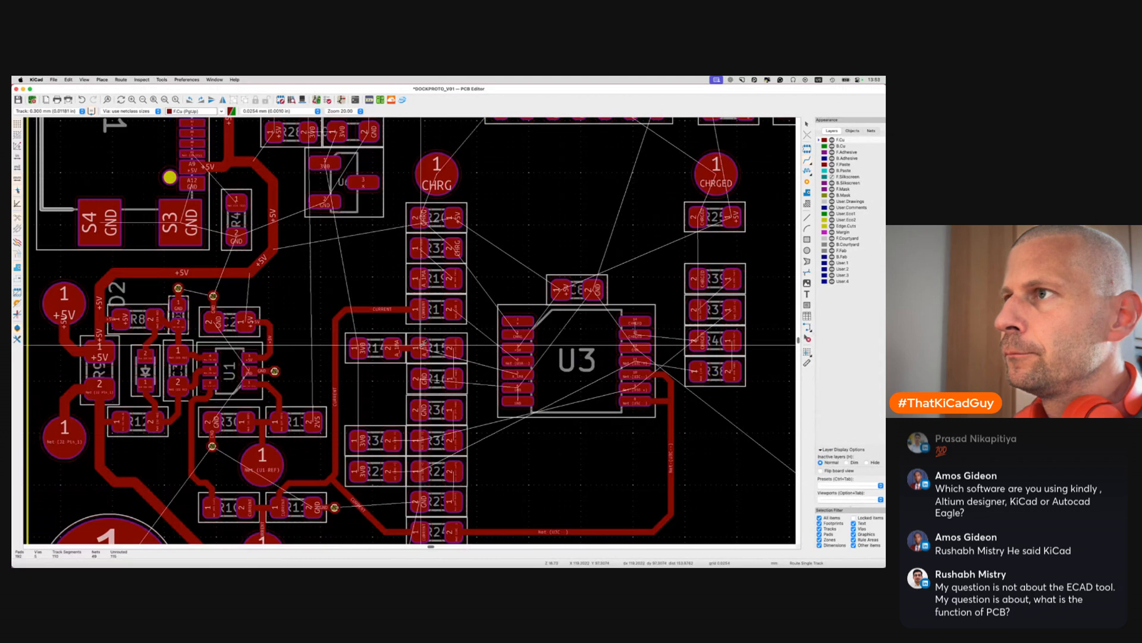
Route A_1MA from R19 outward to a via, down on B.Cu across the CURRENT track, and to a second via below R14's A_1MA pad
{"action": "left_click", "coordinate": [419, 279]}
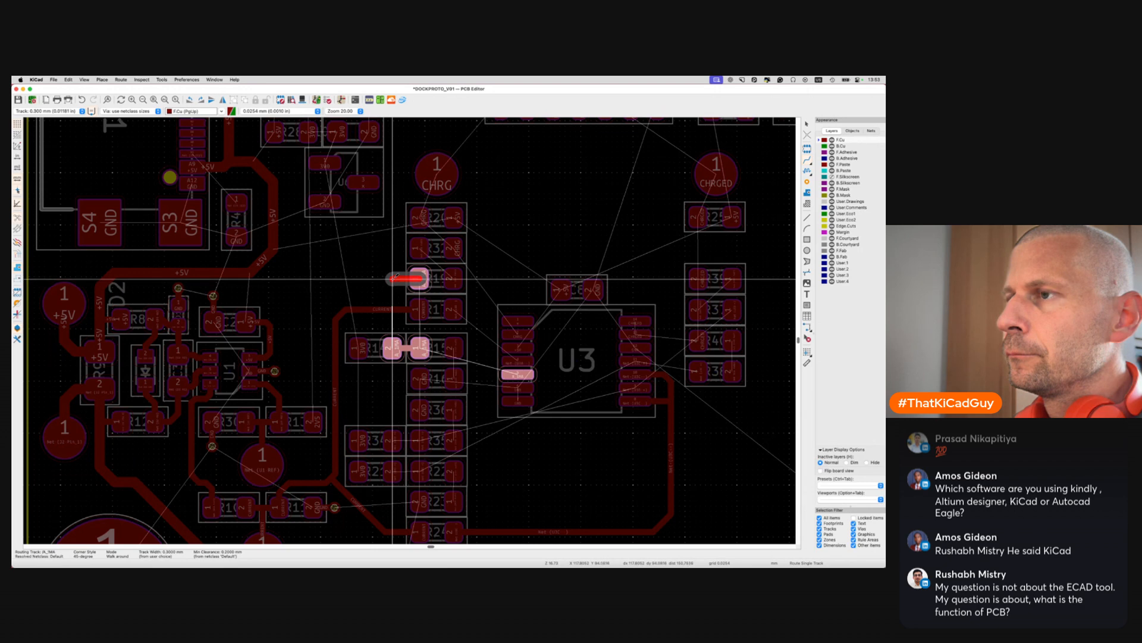
{"action": "key", "text": "v"}
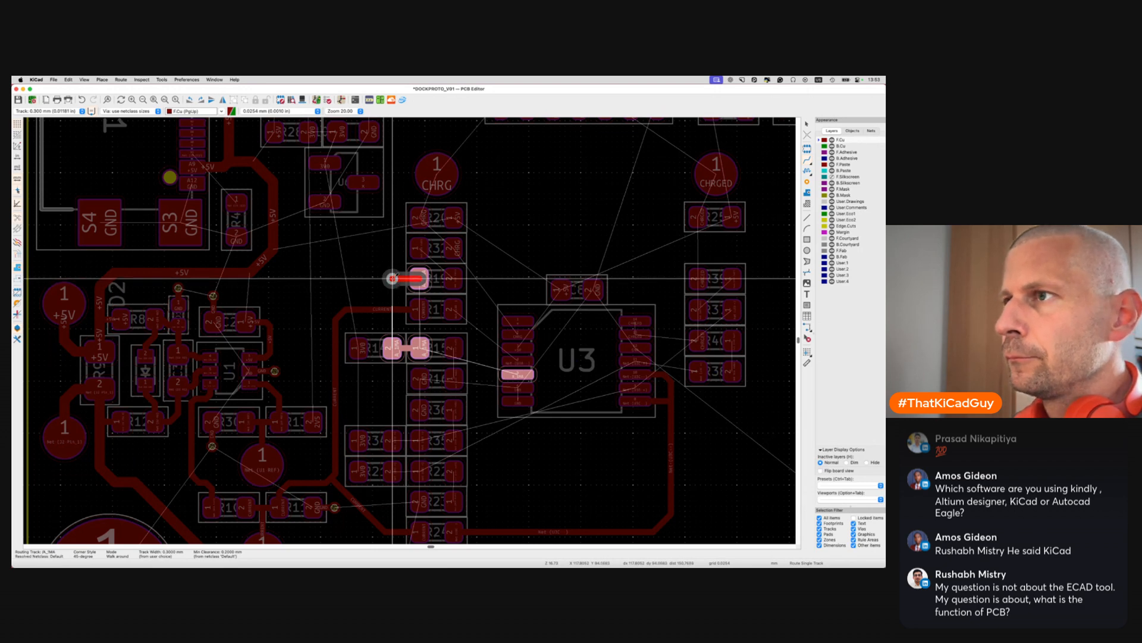
{"action": "left_click", "coordinate": [393, 278]}
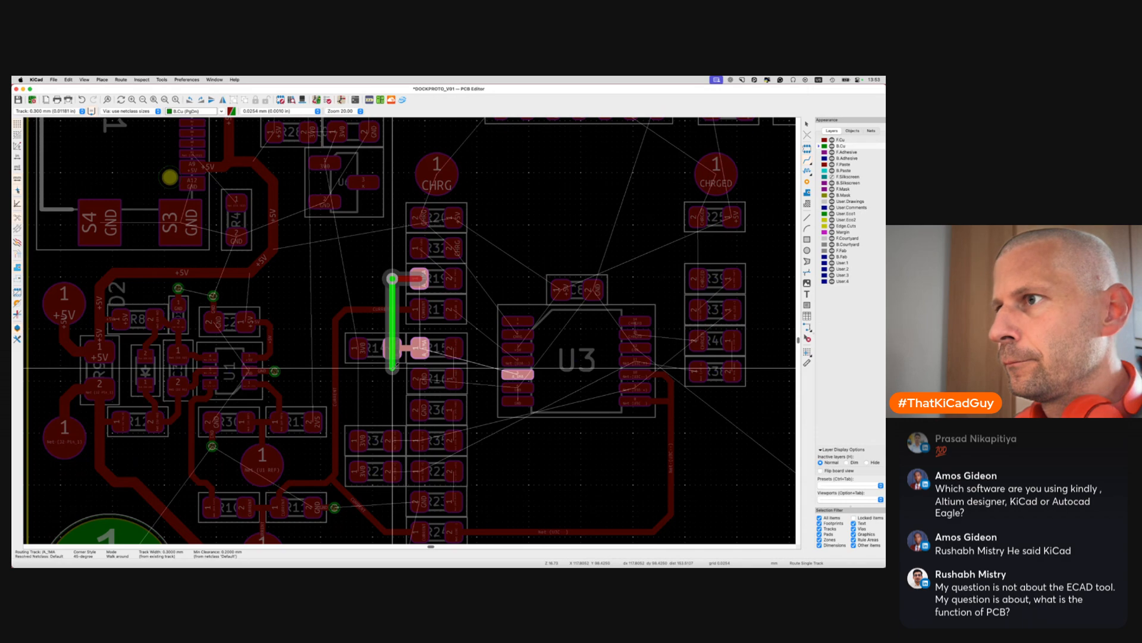
{"action": "key", "text": "v"}
{"action": "left_click", "coordinate": [392, 368]}
{"action": "key", "text": "Escape"}
Join the GND pads of R16 and R36 with a track branching to a via, and connect R15's free pad to R16's
{"action": "left_click", "coordinate": [420, 379]}
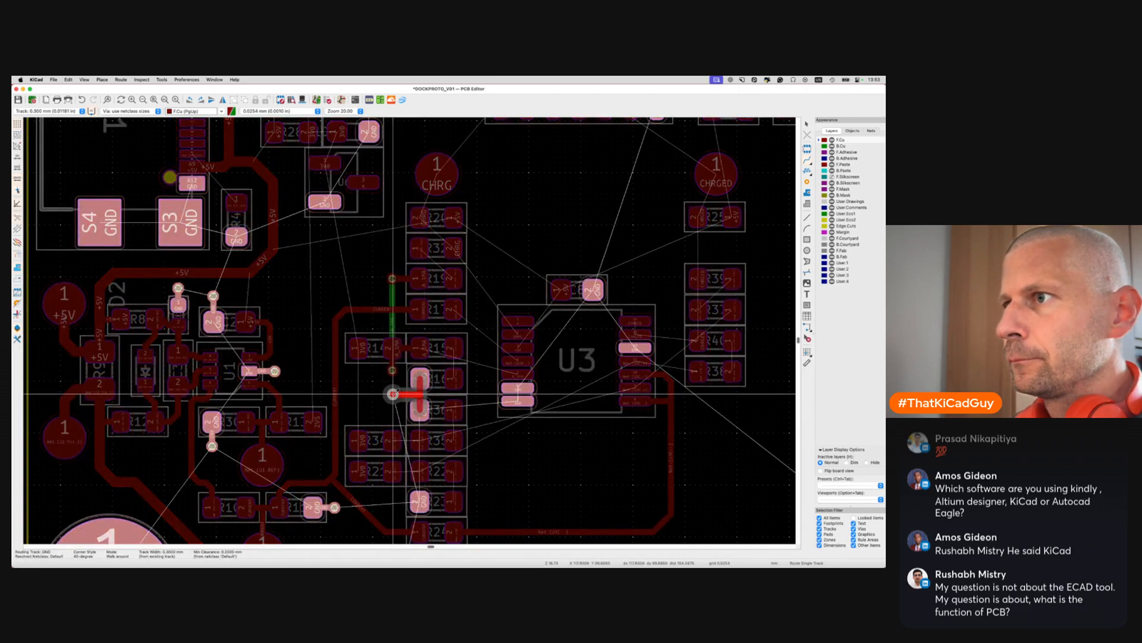
{"action": "left_click", "coordinate": [397, 393]}
{"action": "key", "text": "Escape"}
{"action": "scroll", "coordinate": [439, 452], "scroll_direction": "down", "scroll_amount": 2}
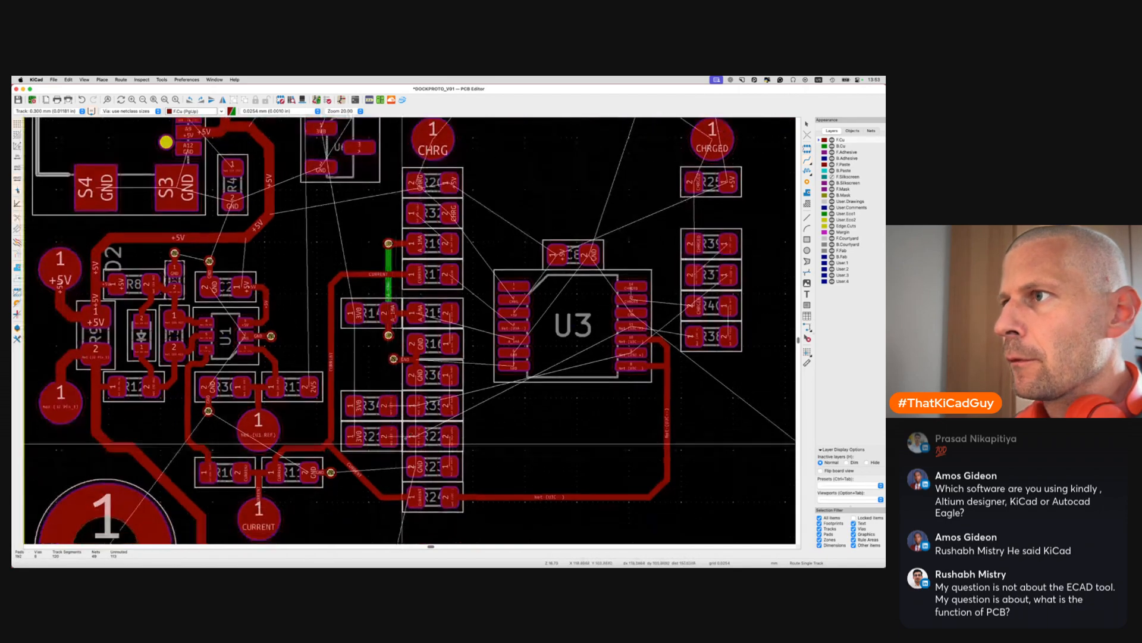
{"action": "left_click", "coordinate": [451, 313]}
{"action": "left_click", "coordinate": [451, 344]}
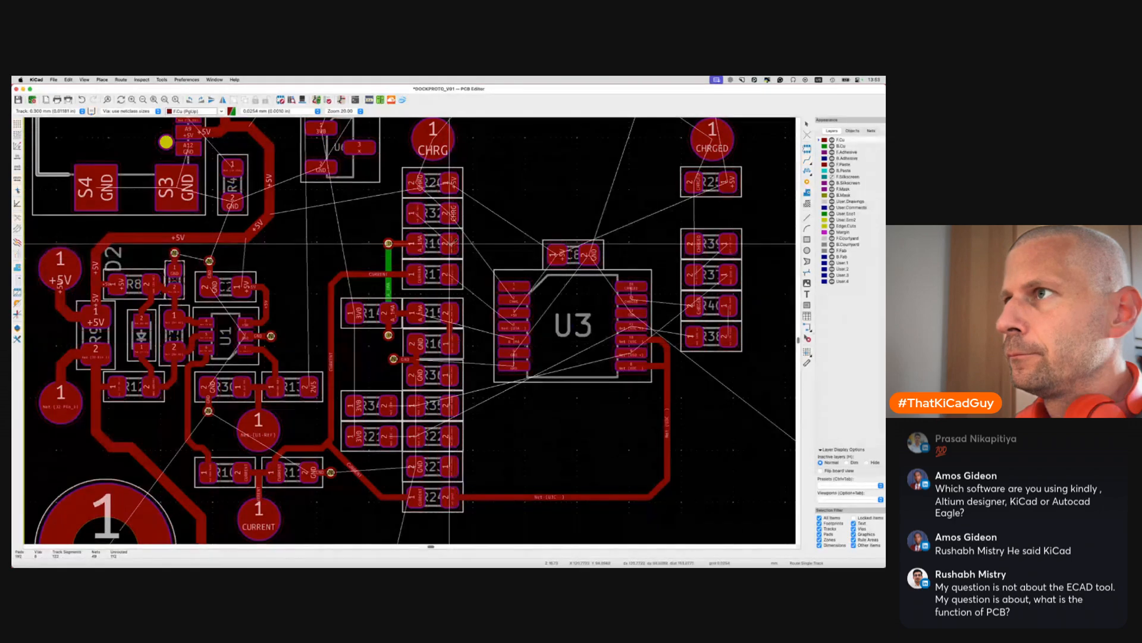
Connect R19's free pad diagonally to R32, and route CHRG from R20 to the other pad of R32
{"action": "left_click", "coordinate": [450, 244]}
{"action": "left_click", "coordinate": [415, 213]}
{"action": "scroll", "coordinate": [415, 213], "scroll_direction": "up", "scroll_amount": 2}
{"action": "left_click", "coordinate": [424, 216]}
{"action": "left_click", "coordinate": [458, 247]}
Route a track between U3 pin 4 and R17's free pad
{"action": "left_click", "coordinate": [459, 308]}
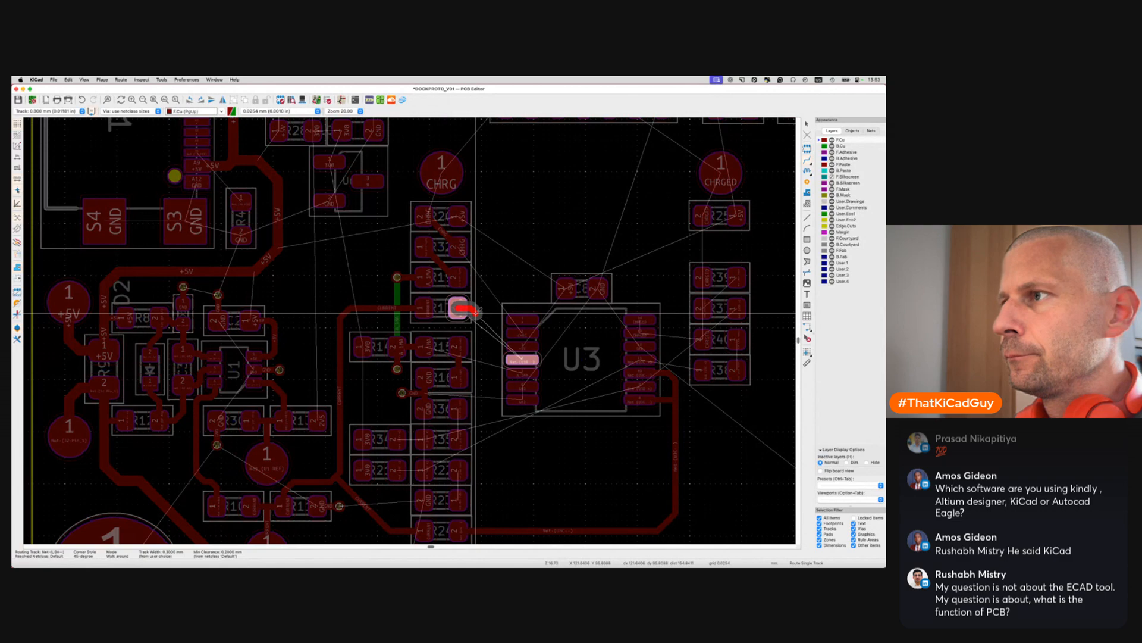
{"action": "key", "text": "Escape"}
{"action": "key", "text": "x"}
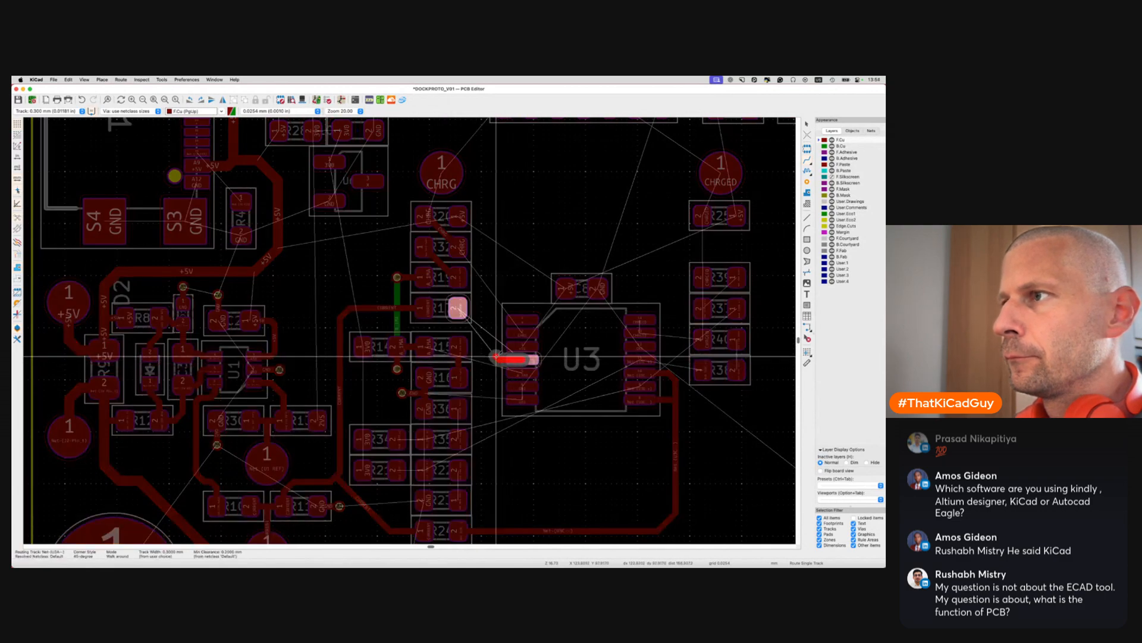
{"action": "left_click", "coordinate": [458, 307]}
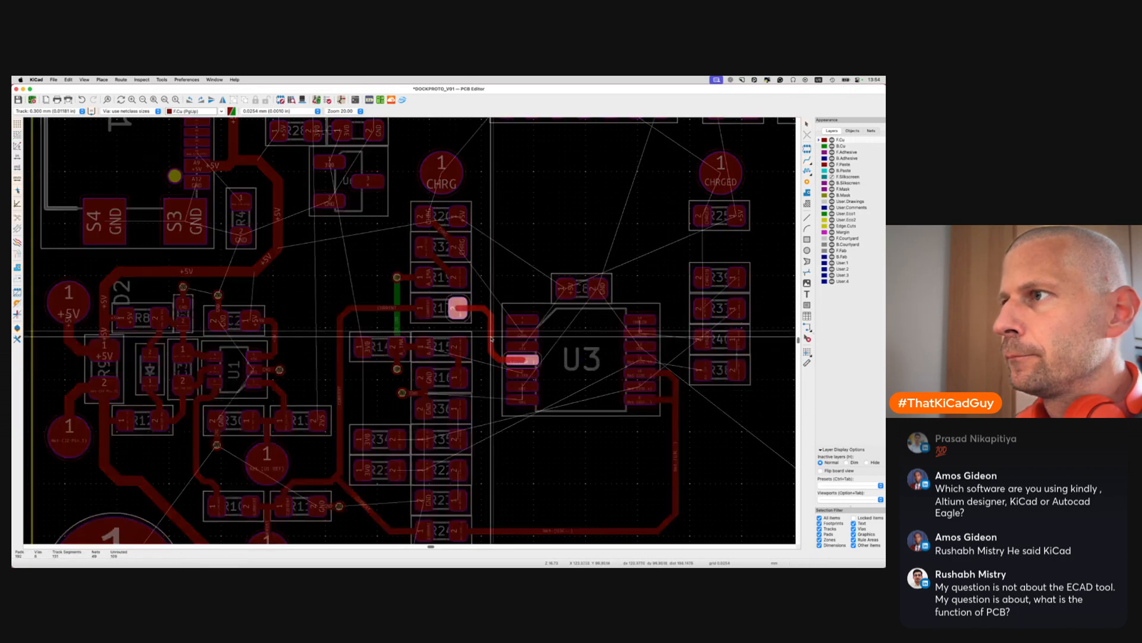
{"action": "key", "text": "Escape"}
{"action": "left_click", "coordinate": [486, 312]}
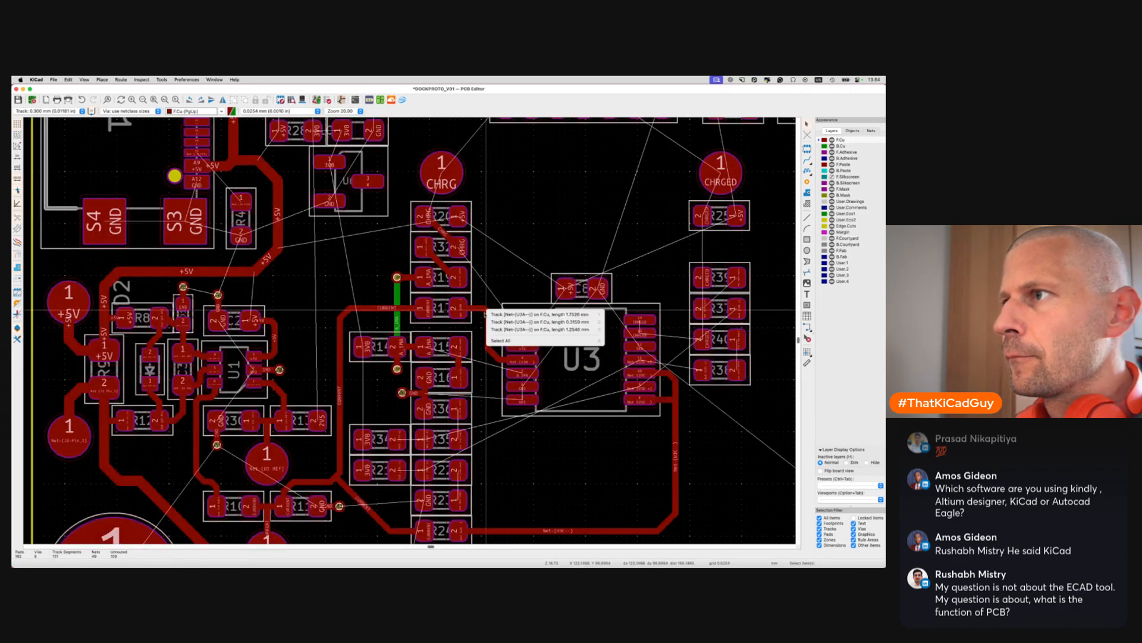
{"action": "key", "text": "Escape"}
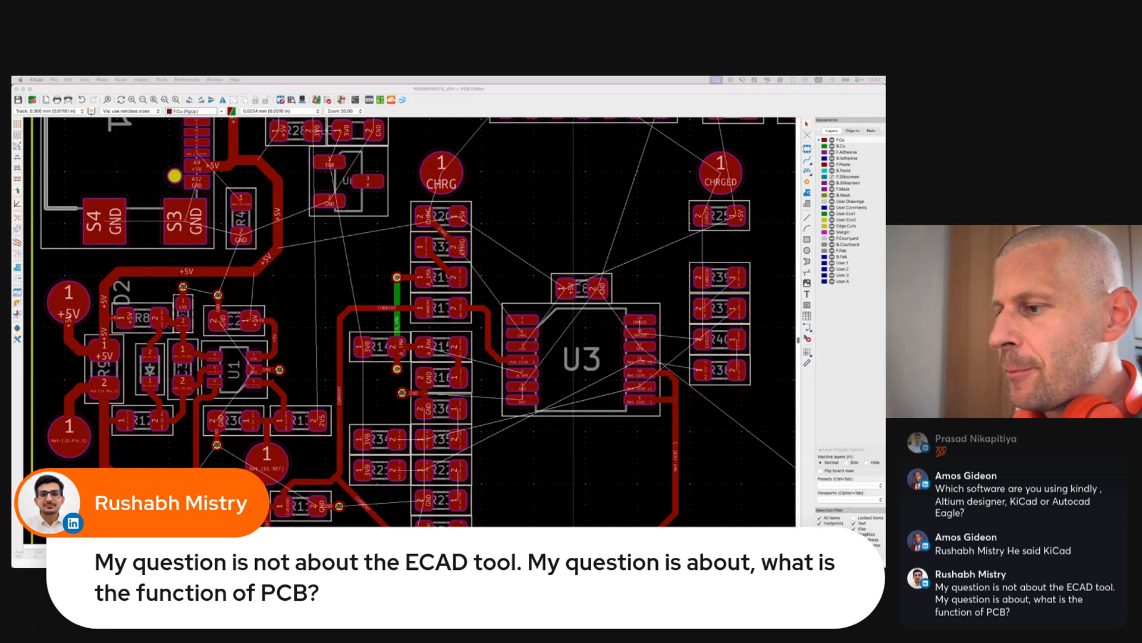
Switch to the Schematic Editor and review the full circuit, including the USB-C input, current-sense amplifier, comparators and U2 section
{"action": "key", "text": "super+Tab"}
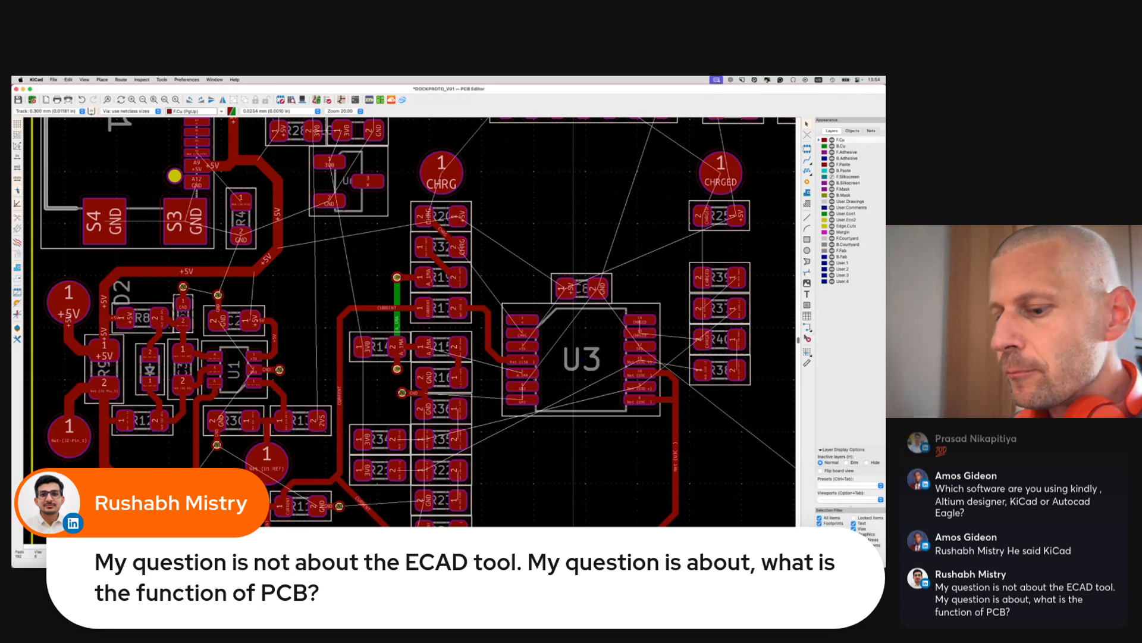
{"action": "key", "text": "super+grave"}
{"action": "scroll", "coordinate": [437, 403], "scroll_direction": "down", "scroll_amount": 6}
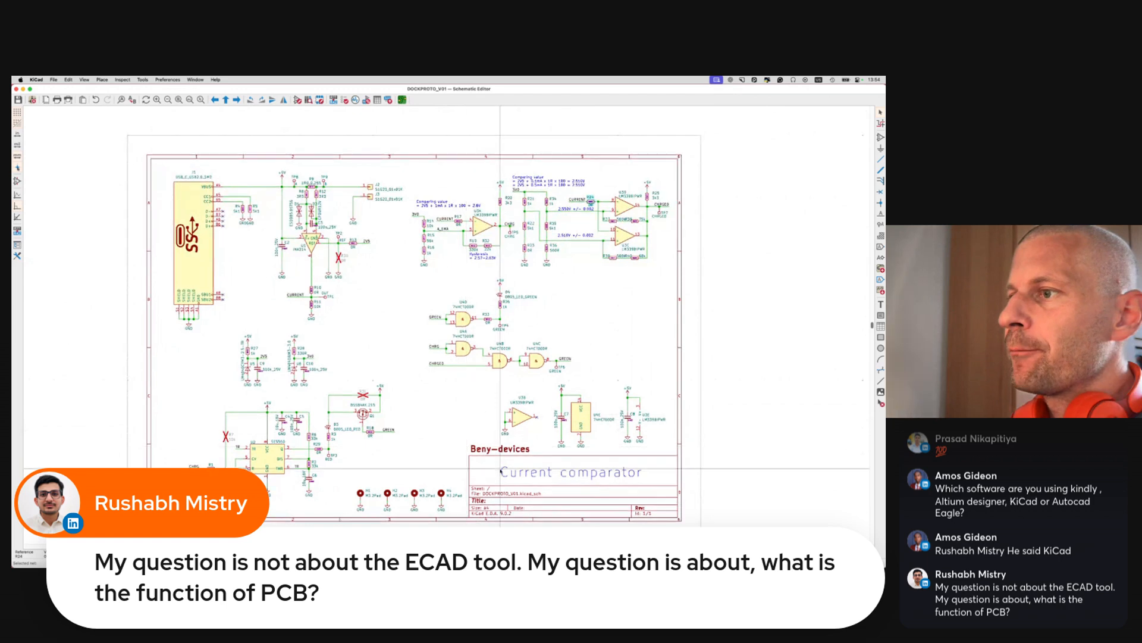
{"action": "middle_click_drag", "start_coordinate": [500, 491], "coordinate": [511, 504]}
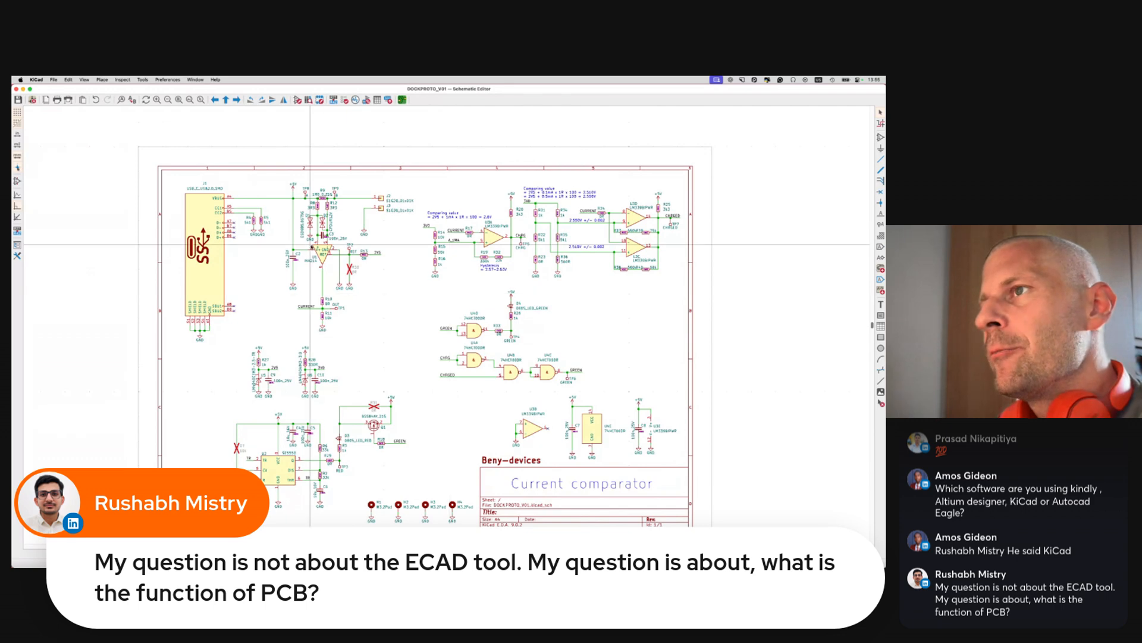
{"action": "scroll", "coordinate": [321, 257], "scroll_direction": "up", "scroll_amount": 3}
{"action": "scroll", "coordinate": [322, 258], "scroll_direction": "up", "scroll_amount": 1}
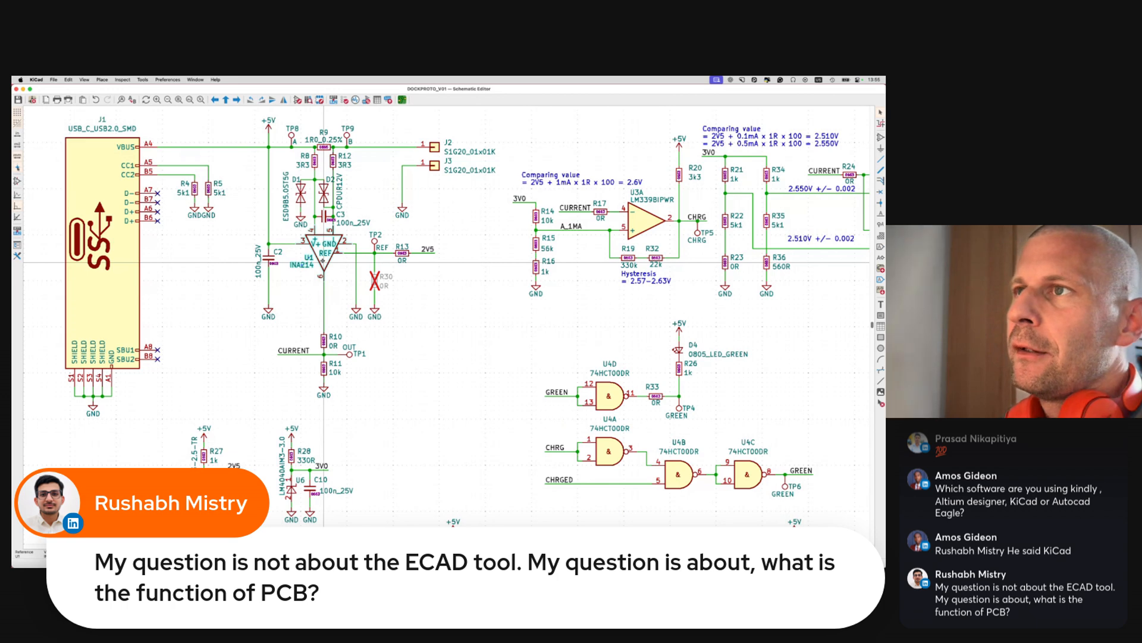
{"action": "scroll", "coordinate": [323, 262], "scroll_direction": "down", "scroll_amount": 6}
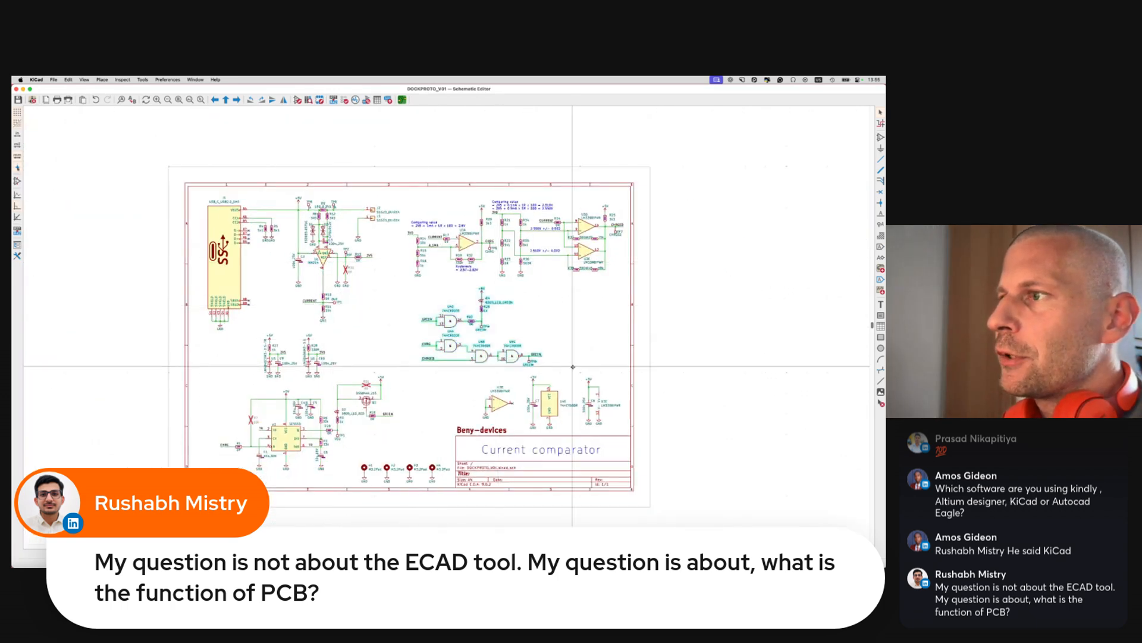
{"action": "left_click_drag", "start_coordinate": [167, 383], "coordinate": [419, 494]}
{"action": "left_click", "coordinate": [421, 438]}
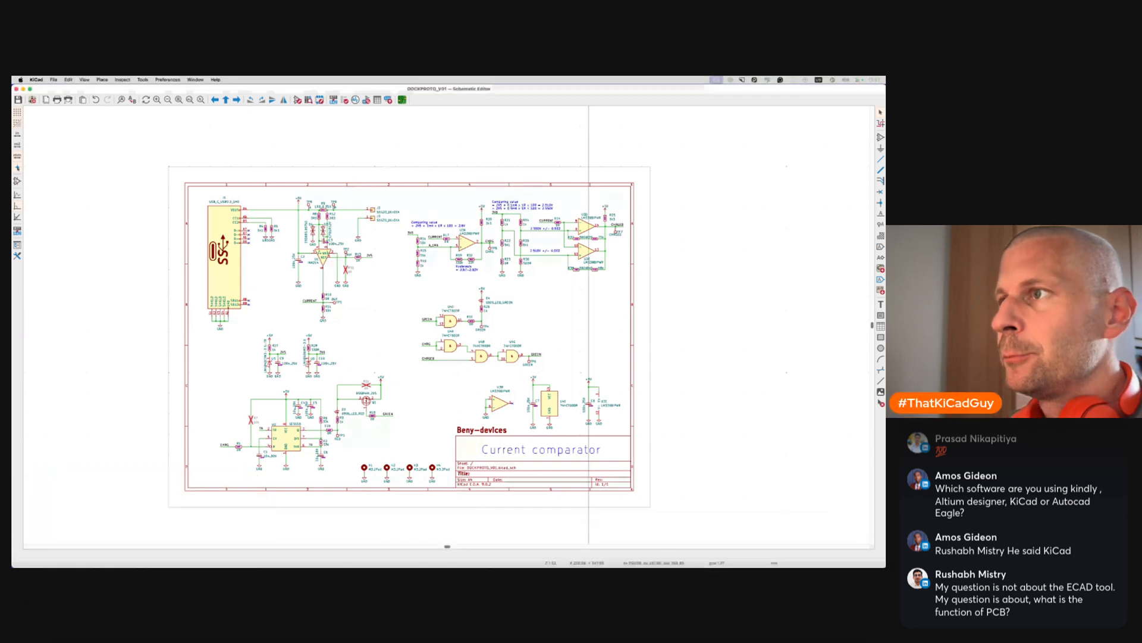
Return to the PCB Editor and save the board
{"action": "left_click", "coordinate": [402, 100]}
{"action": "key", "text": "super+s"}
Route +5V from U3 pin 3 to C8's +5V pad, and CHRG from U3 pin 2 to R32's CHRG pad
{"action": "scroll", "coordinate": [394, 427], "scroll_direction": "down", "scroll_amount": 5}
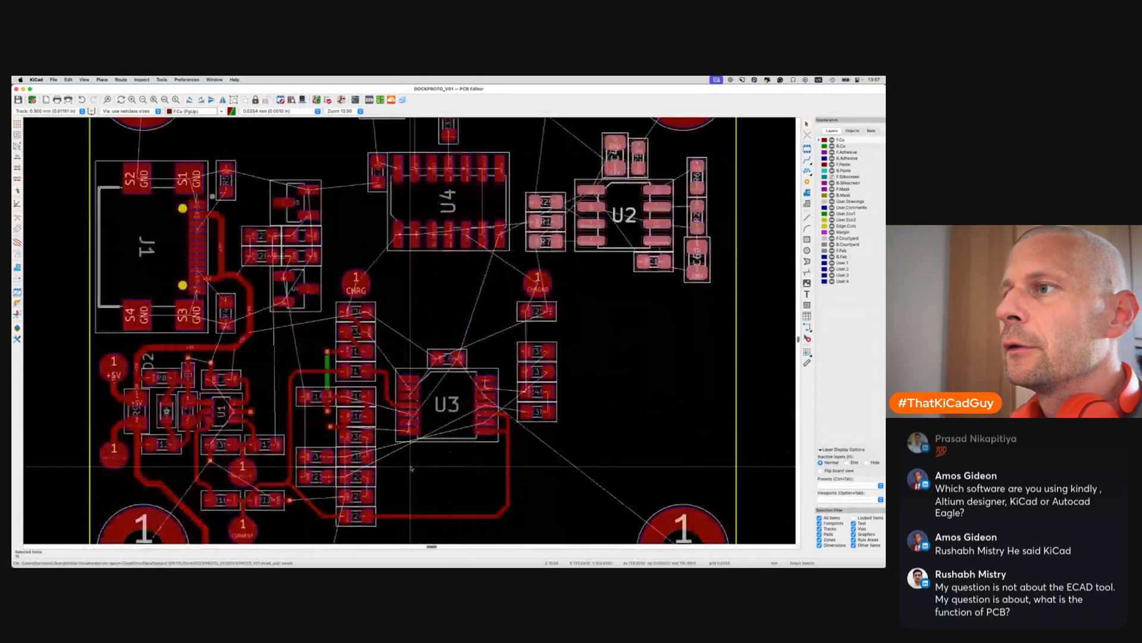
{"action": "scroll", "coordinate": [412, 372], "scroll_direction": "up", "scroll_amount": 5}
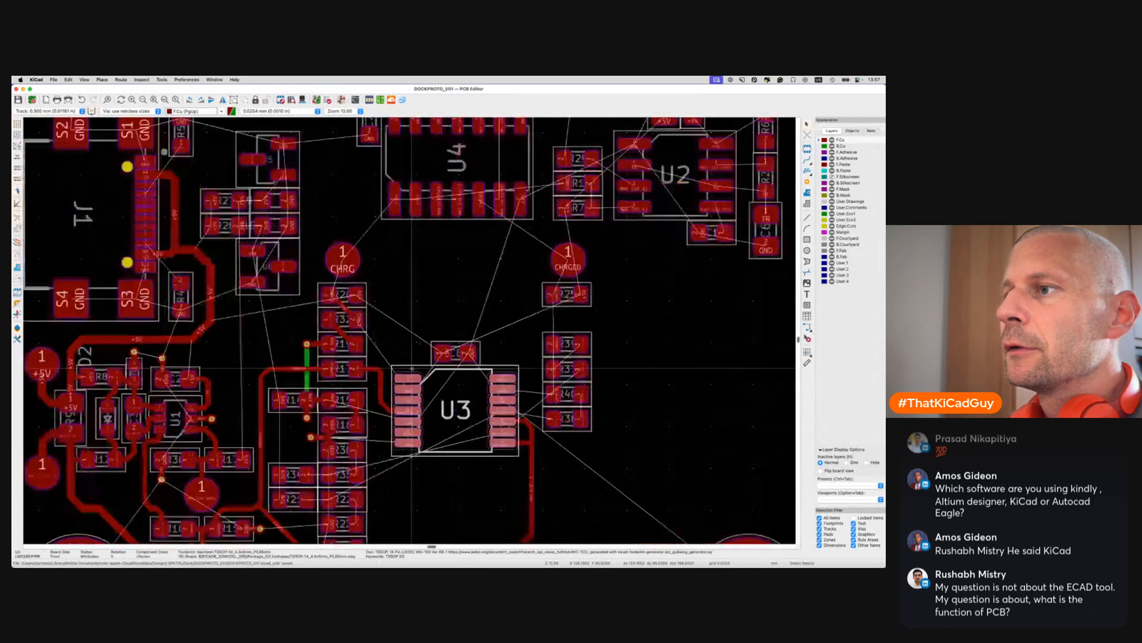
{"action": "key", "text": "x"}
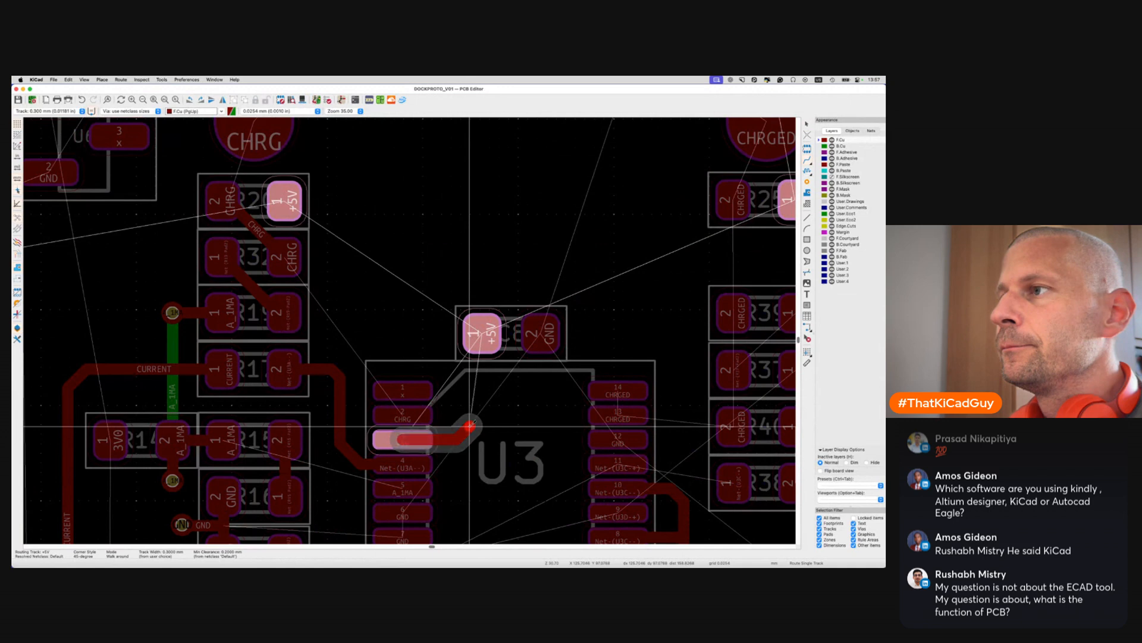
{"action": "left_click", "coordinate": [482, 338]}
{"action": "key", "text": "x"}
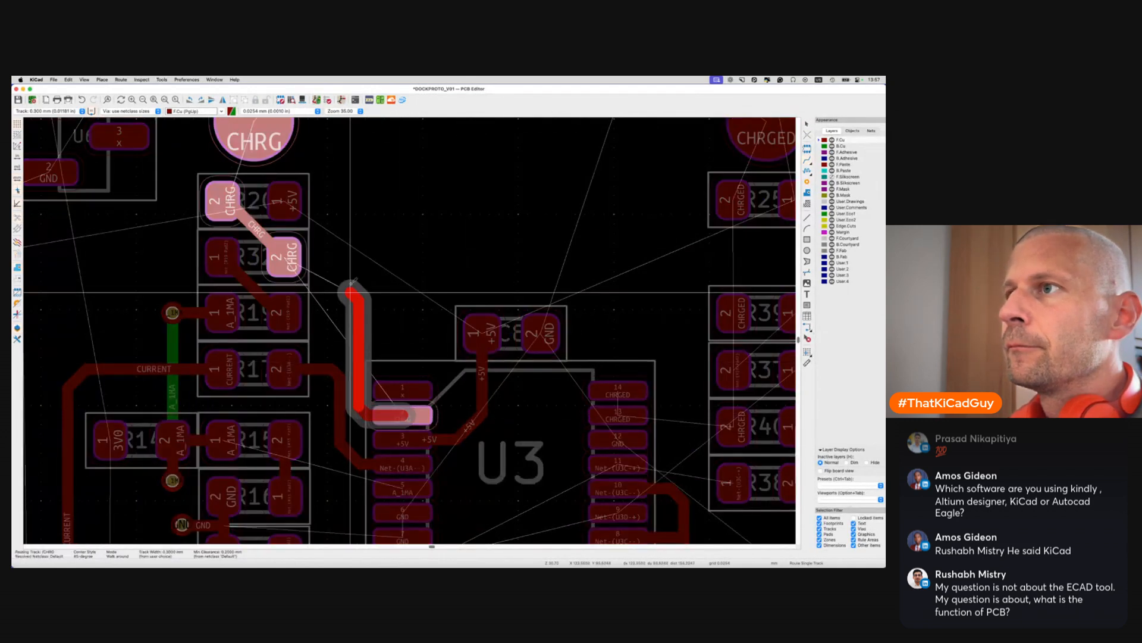
{"action": "left_click", "coordinate": [292, 257]}
Try routing A_1MA from U3 pin 5 to a via beside the footprint and onward on B.Cu
{"action": "scroll", "coordinate": [317, 320], "scroll_direction": "down", "scroll_amount": 3}
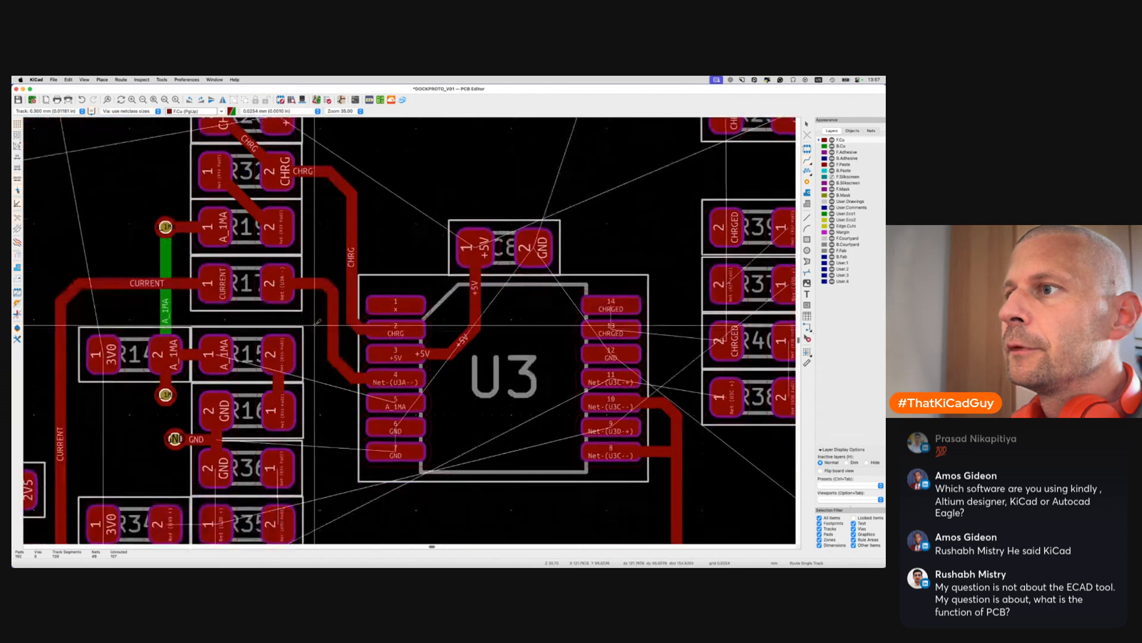
{"action": "key", "text": "x"}
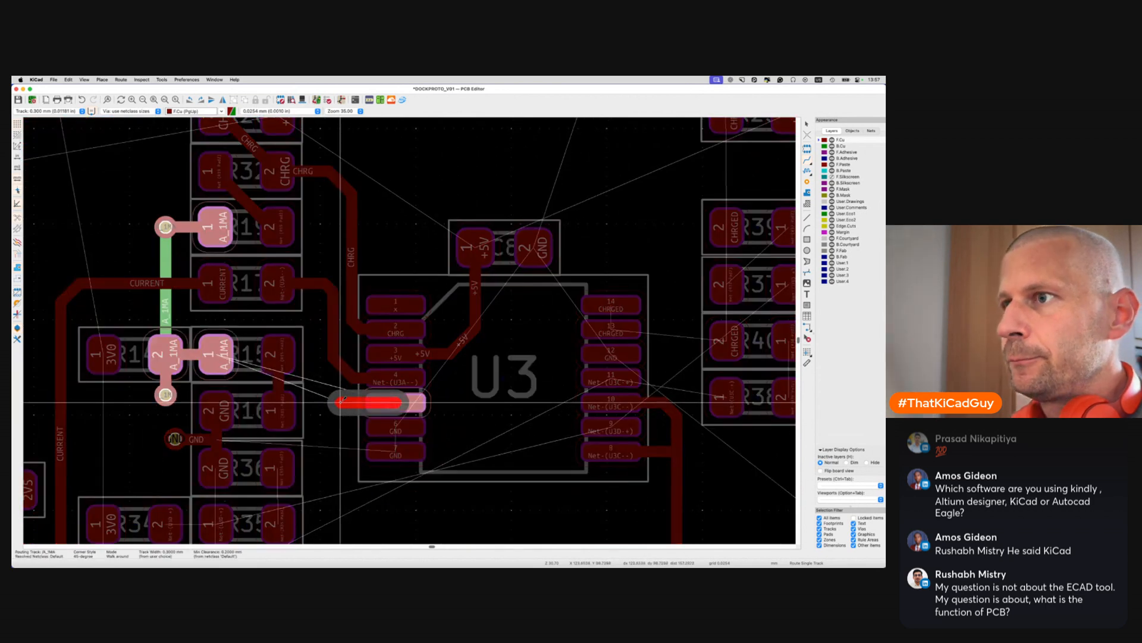
{"action": "key", "text": "v"}
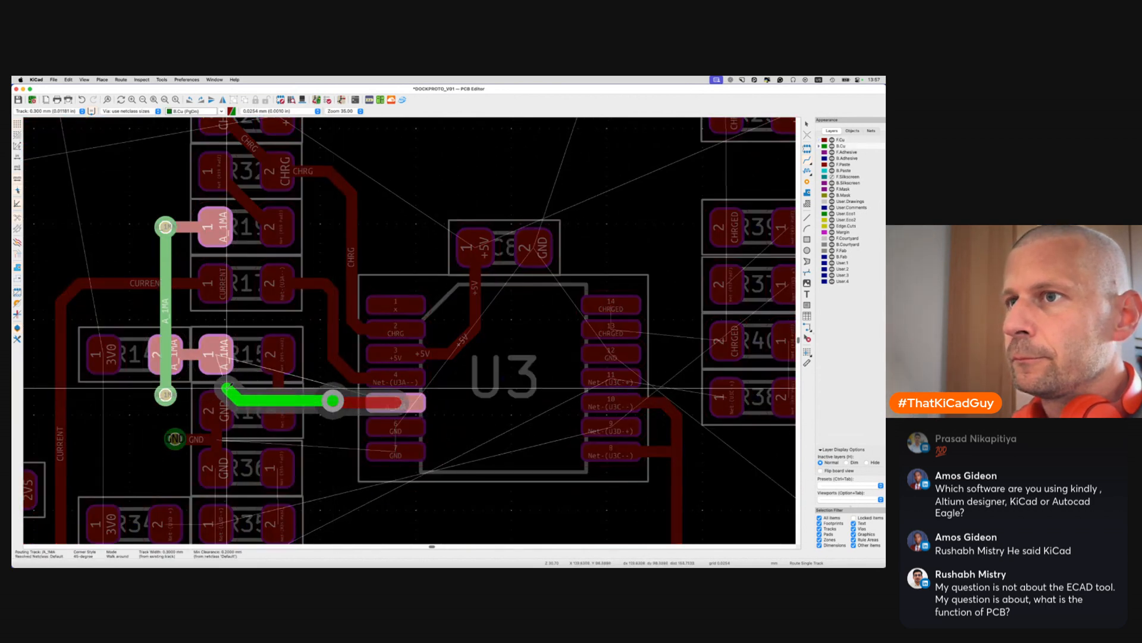
{"action": "key", "text": "Escape"}
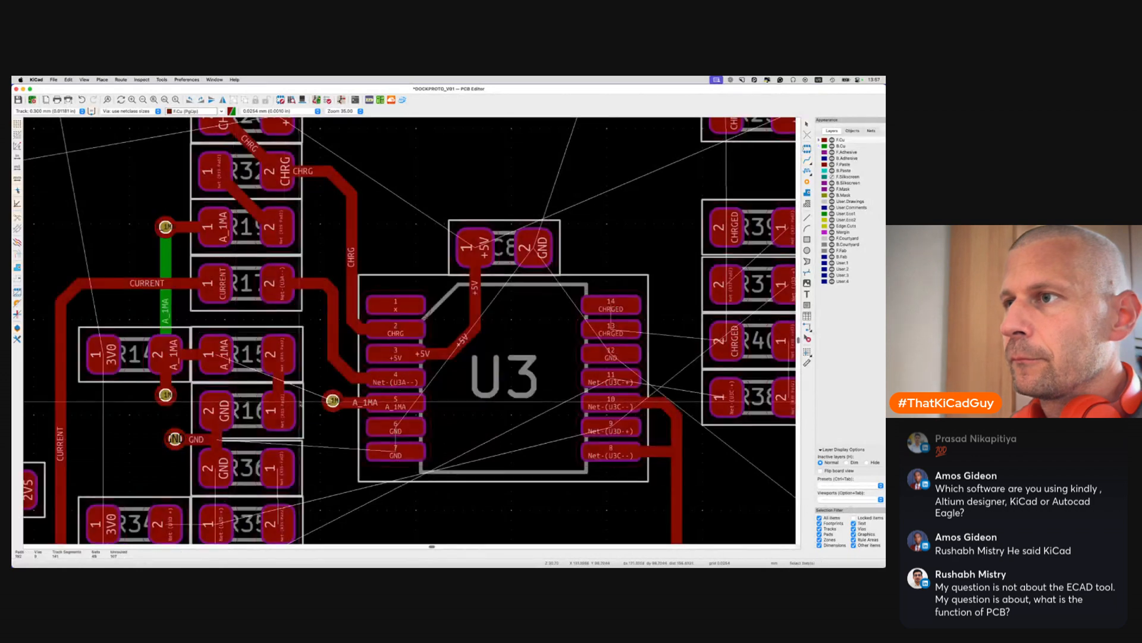
{"action": "key", "text": "d"}
{"action": "key", "text": "Escape"}
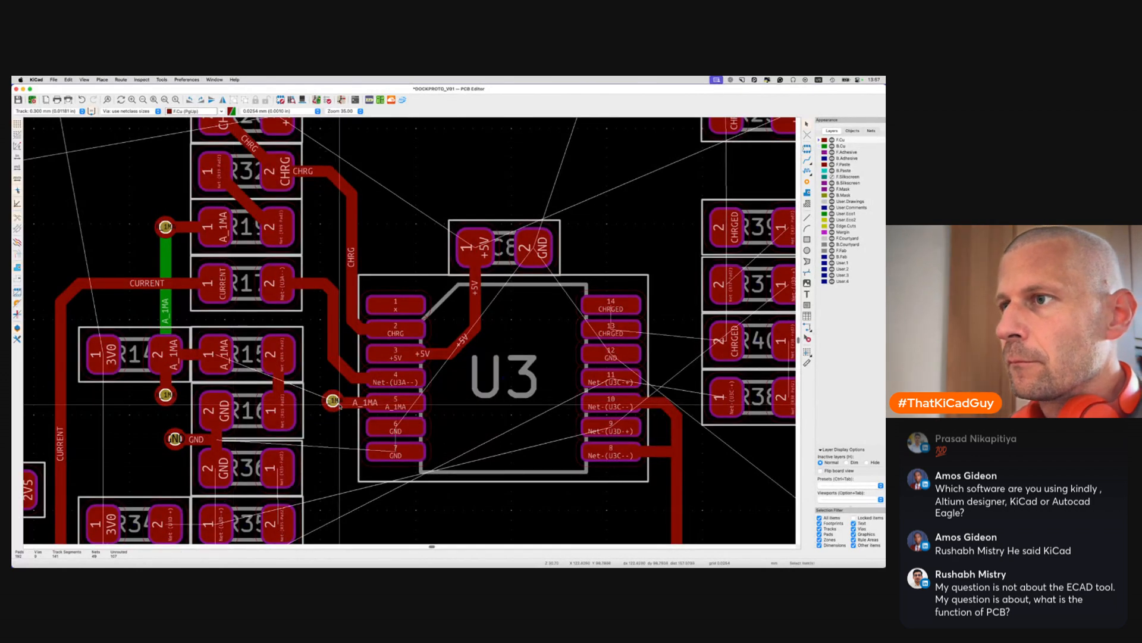
Delete the A_1MA via beside U3 pin 5 together with its short track stub
{"action": "left_click", "coordinate": [333, 400]}
{"action": "key", "text": "Delete"}
{"action": "left_click", "coordinate": [339, 405]}
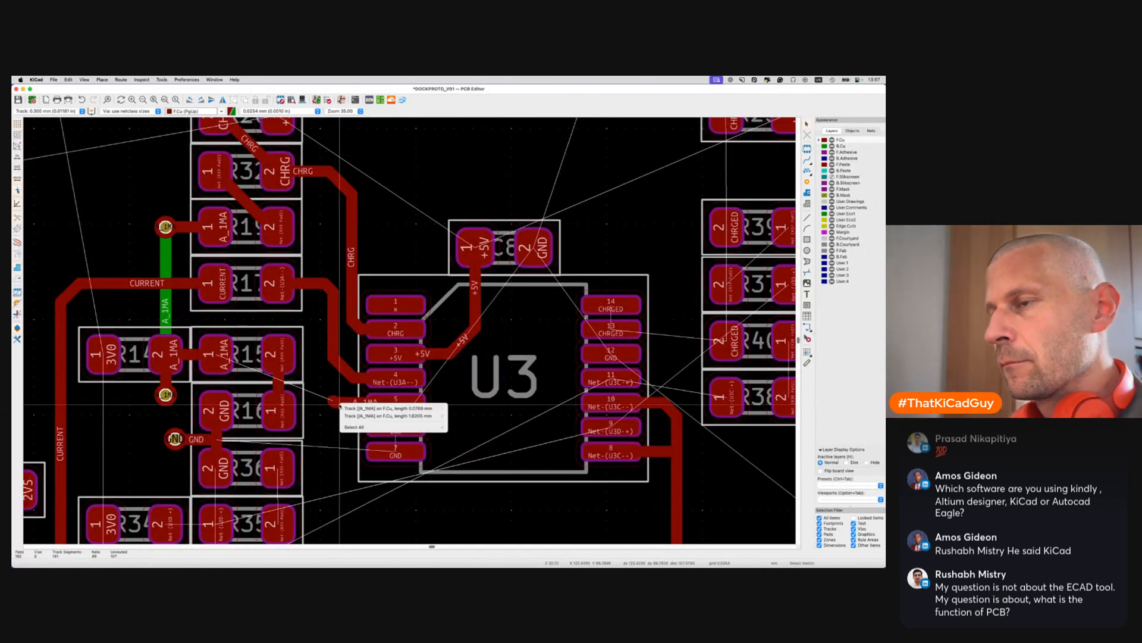
{"action": "key", "text": "Escape"}
{"action": "left_click", "coordinate": [331, 401]}
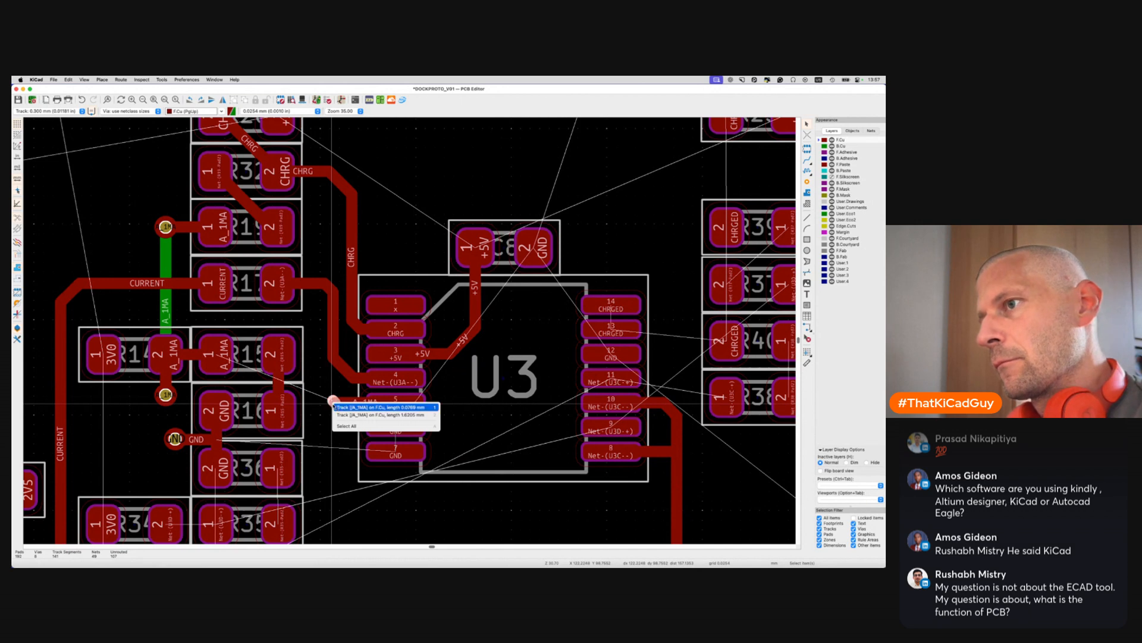
{"action": "left_click", "coordinate": [357, 407]}
Route A_1MA from U3 pin 5 to a new via, and on B.Cu across to the via below R14
{"action": "key", "text": "x"}
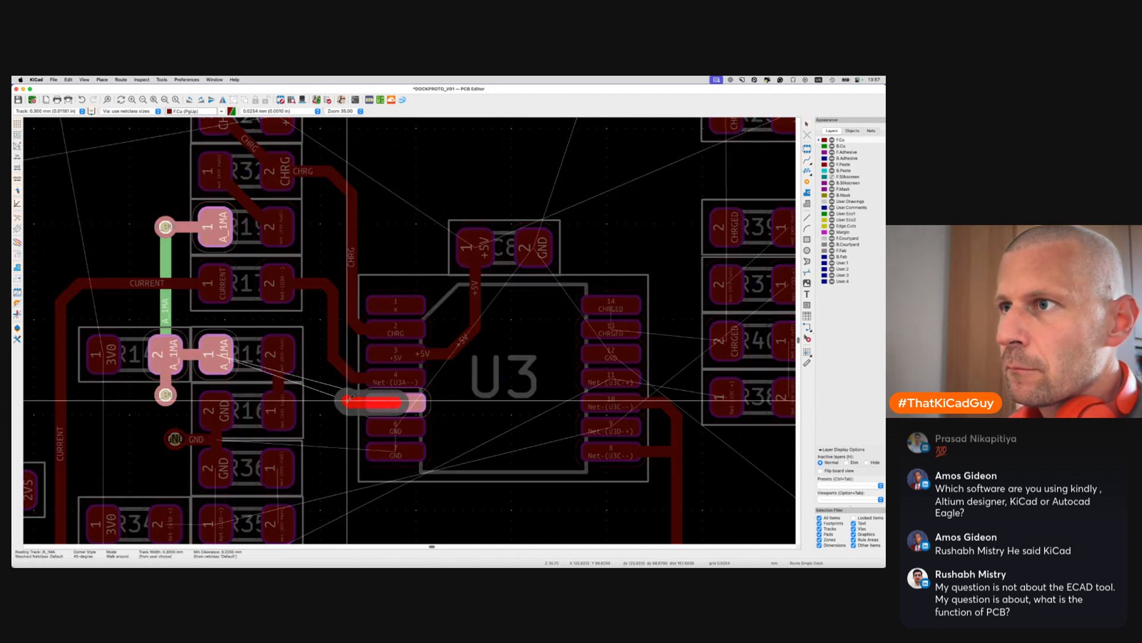
{"action": "key", "text": "v"}
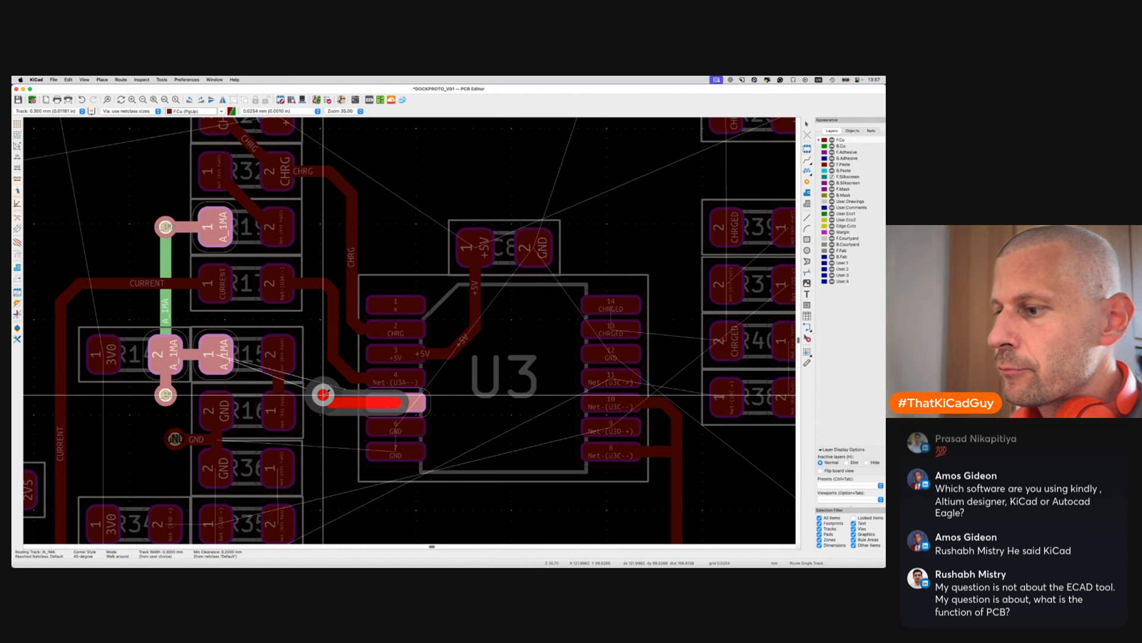
{"action": "left_click", "coordinate": [323, 394]}
{"action": "left_click", "coordinate": [166, 226]}
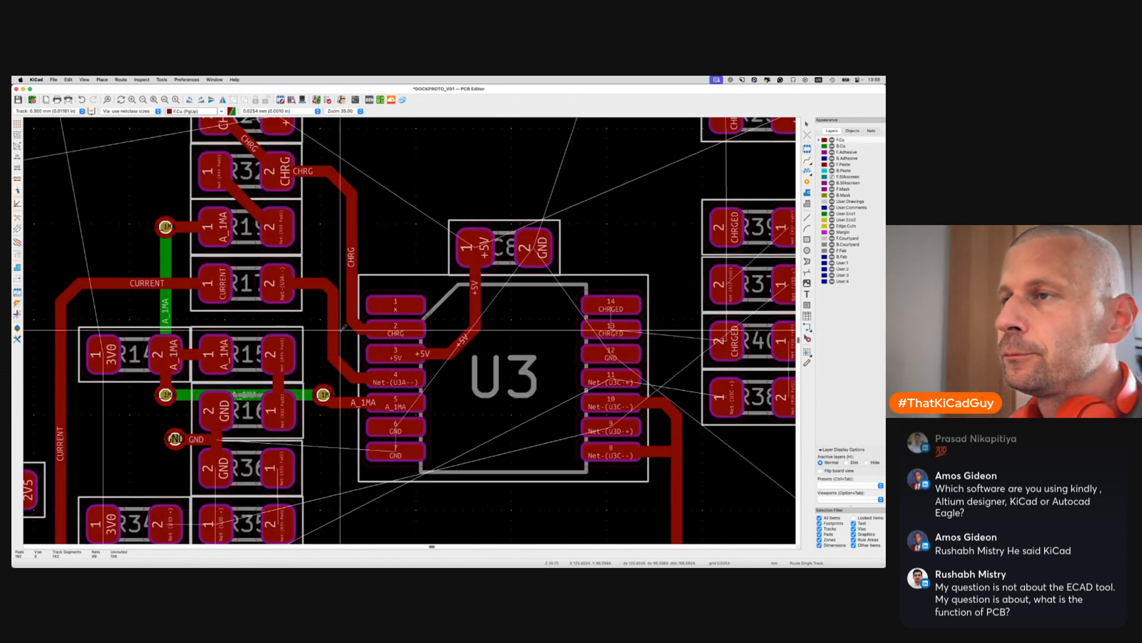
Shift the track between R17 and U3 pin 4 and the CHRG track closer to the resistor column, away from U3
{"action": "key", "text": "d"}
{"action": "left_click", "coordinate": [327, 294]}
{"action": "key", "text": "d"}
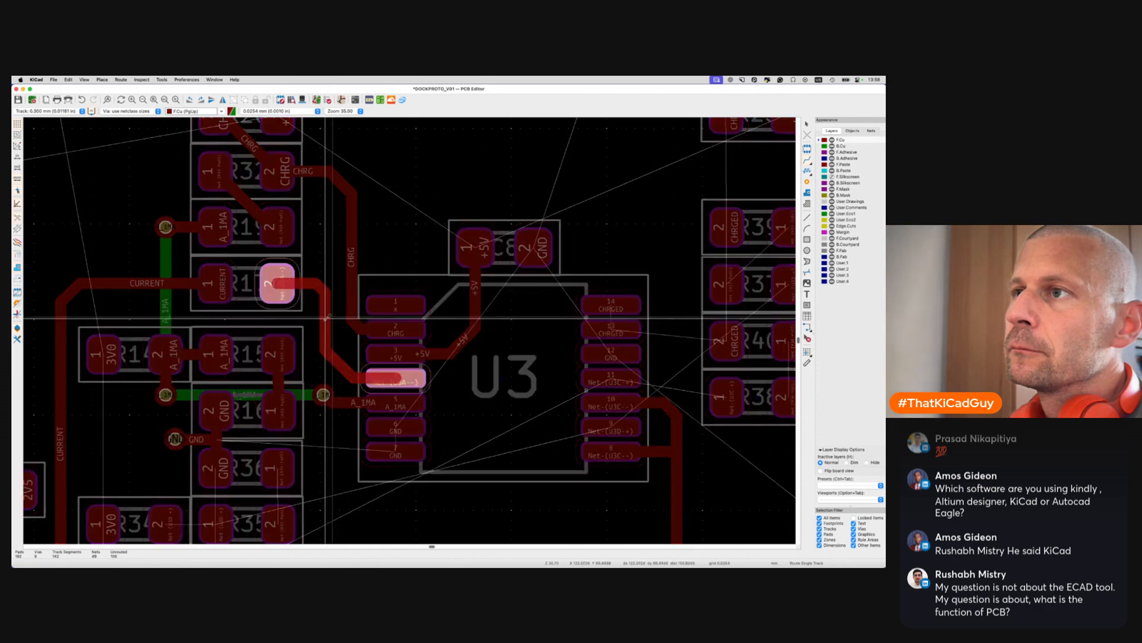
{"action": "left_click", "coordinate": [324, 289]}
{"action": "key", "text": "d"}
{"action": "left_click", "coordinate": [320, 292]}
{"action": "key", "text": "d"}
{"action": "left_click", "coordinate": [331, 361]}
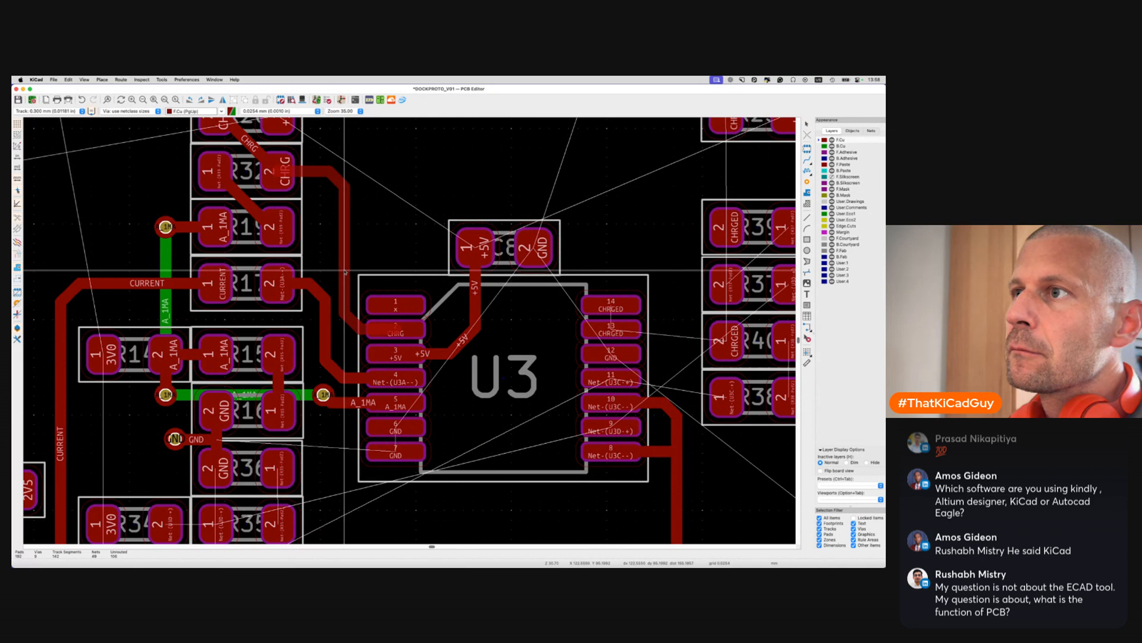
{"action": "left_click", "coordinate": [345, 271]}
Check U3 pin 6 in the schematic, and route U3's GND pins 6 and 7 to a shared via beside the footprint
{"action": "scroll", "coordinate": [369, 298], "scroll_direction": "down", "scroll_amount": 5}
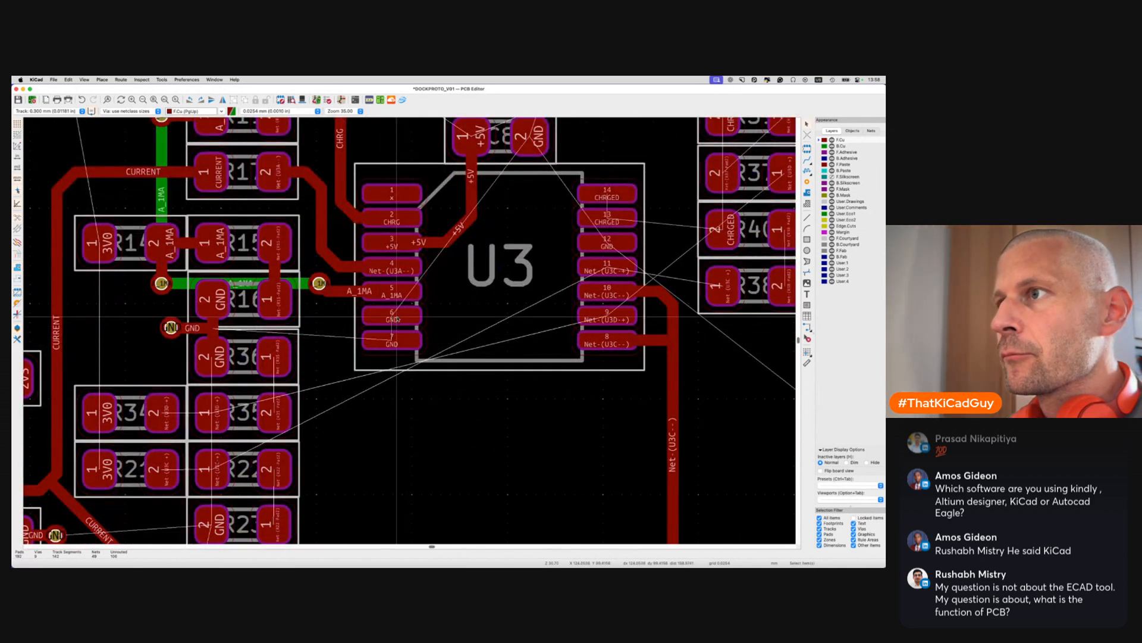
{"action": "left_click", "coordinate": [398, 319]}
{"action": "key", "text": "super+grave"}
{"action": "key", "text": "alt+Tab"}
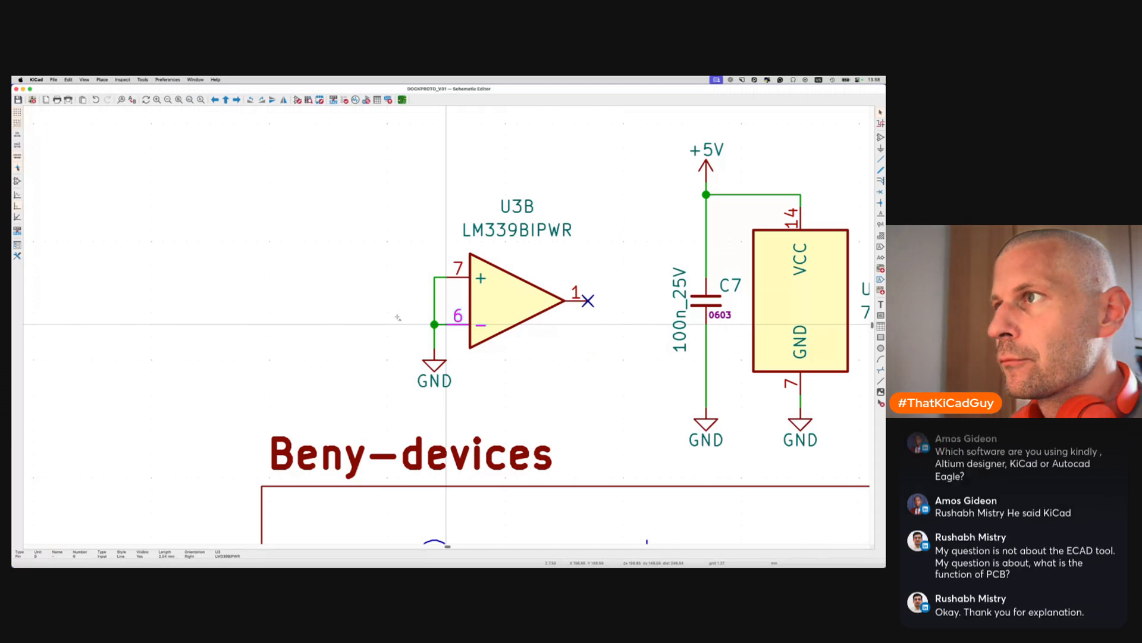
{"action": "key", "text": "super+grave"}
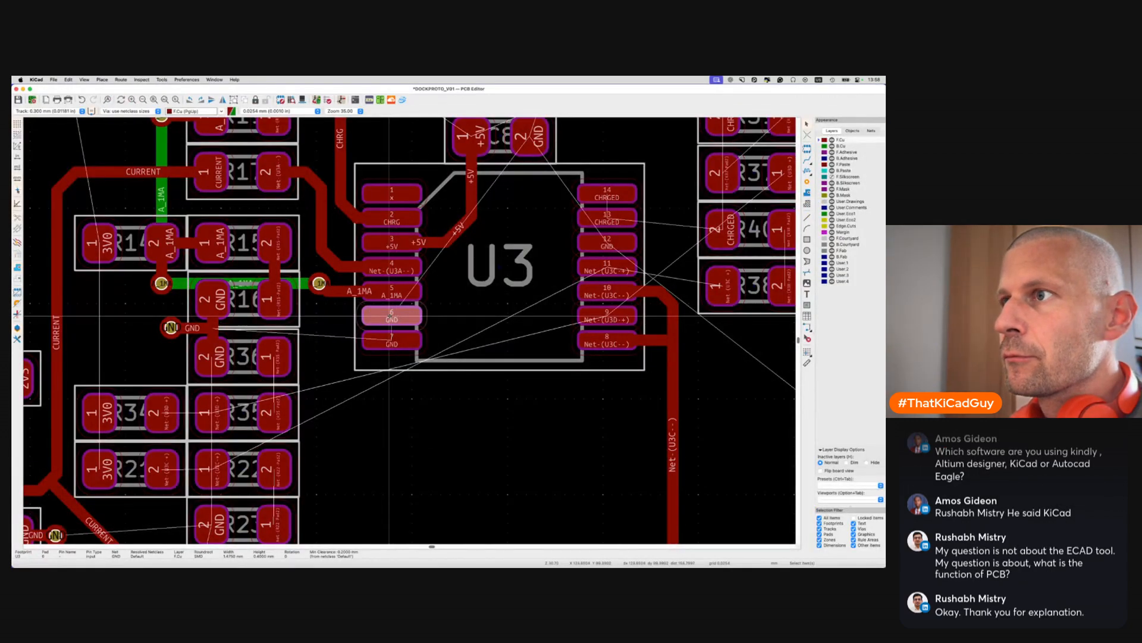
{"action": "key", "text": "x"}
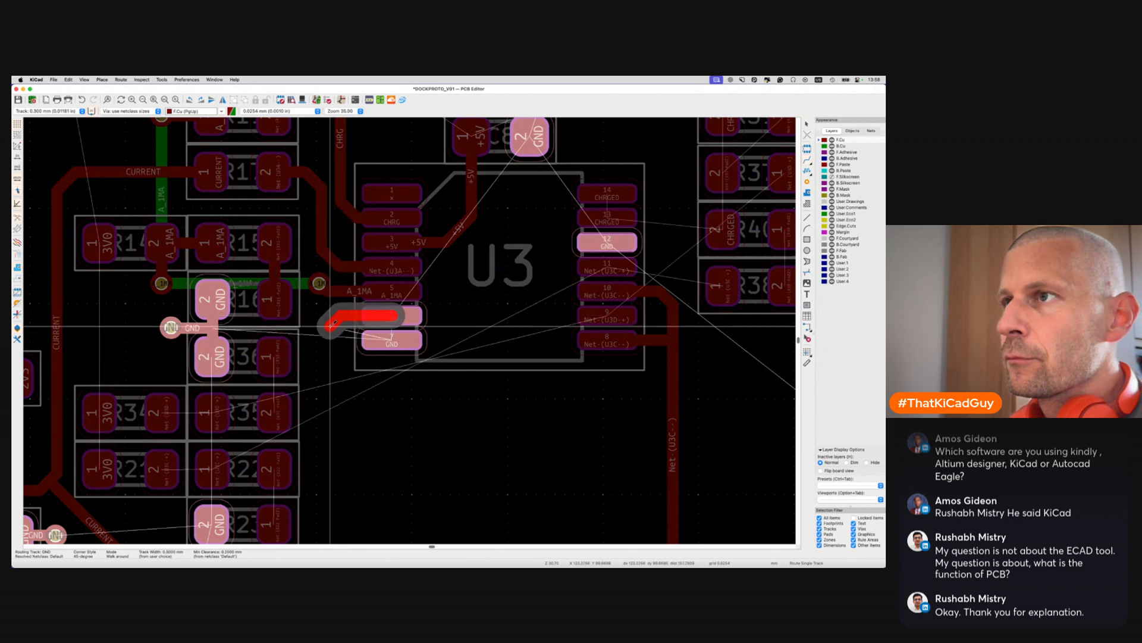
{"action": "key", "text": "v"}
{"action": "double_click", "coordinate": [327, 327]}
{"action": "left_click", "coordinate": [391, 340]}
{"action": "left_click", "coordinate": [328, 327]}
{"action": "scroll", "coordinate": [328, 327], "scroll_direction": "right", "scroll_amount": 3}
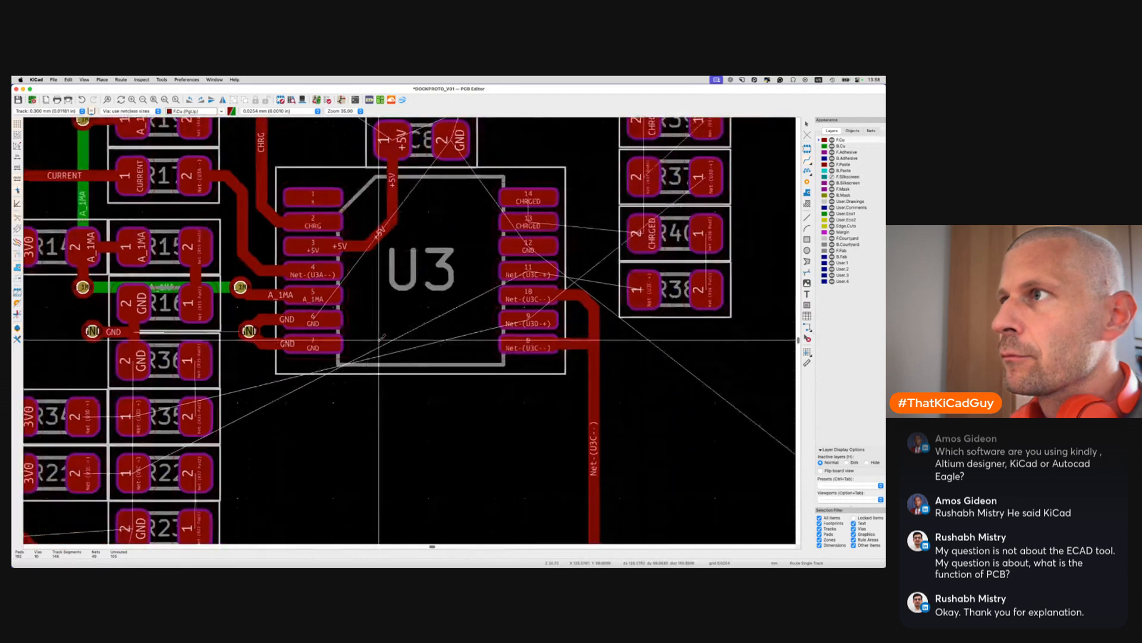
{"action": "left_click", "coordinate": [531, 245]}
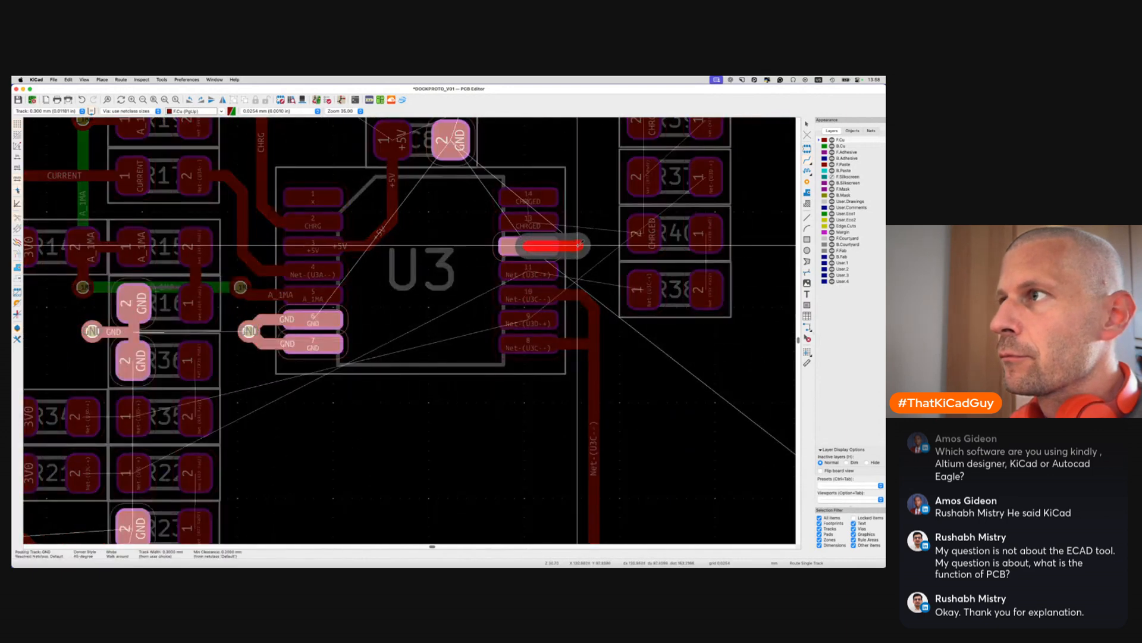
{"action": "key", "text": "v"}
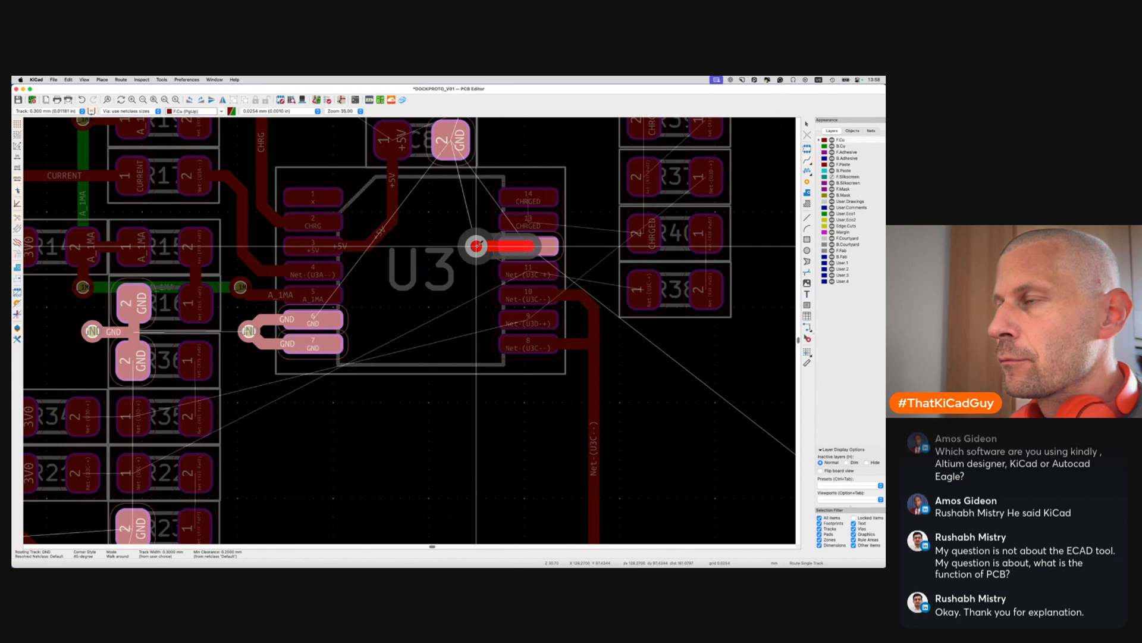
{"action": "key", "text": "Escape"}
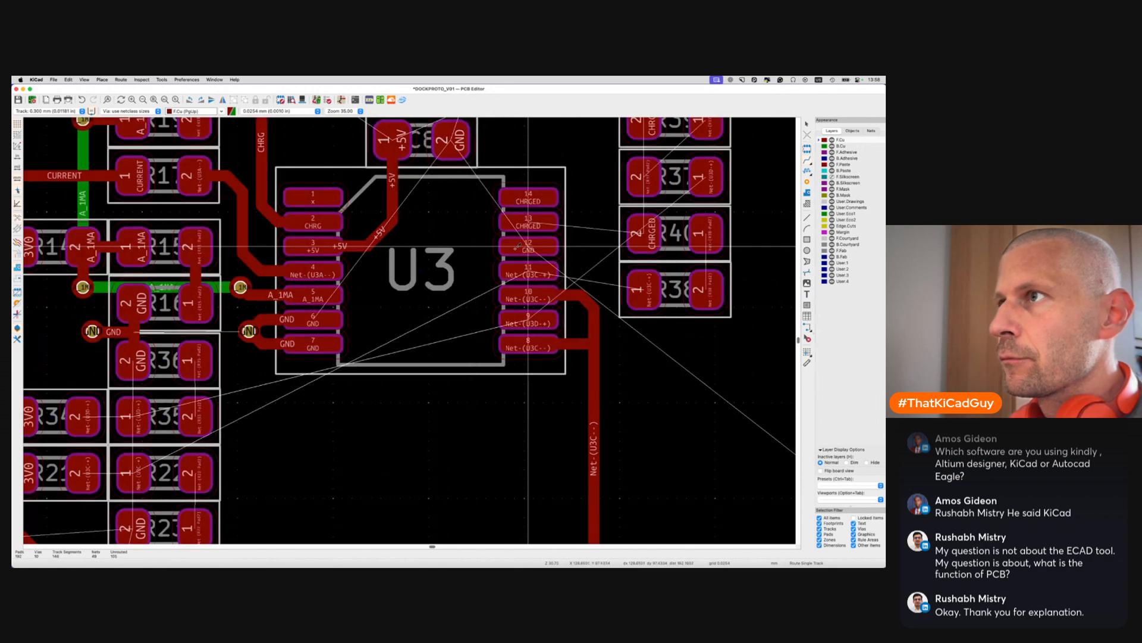
Route GND from U3 pin 12 to C8's GND pad and reshape the track with a longer diagonal corner
{"action": "key", "text": "x"}
{"action": "left_click", "coordinate": [451, 142]}
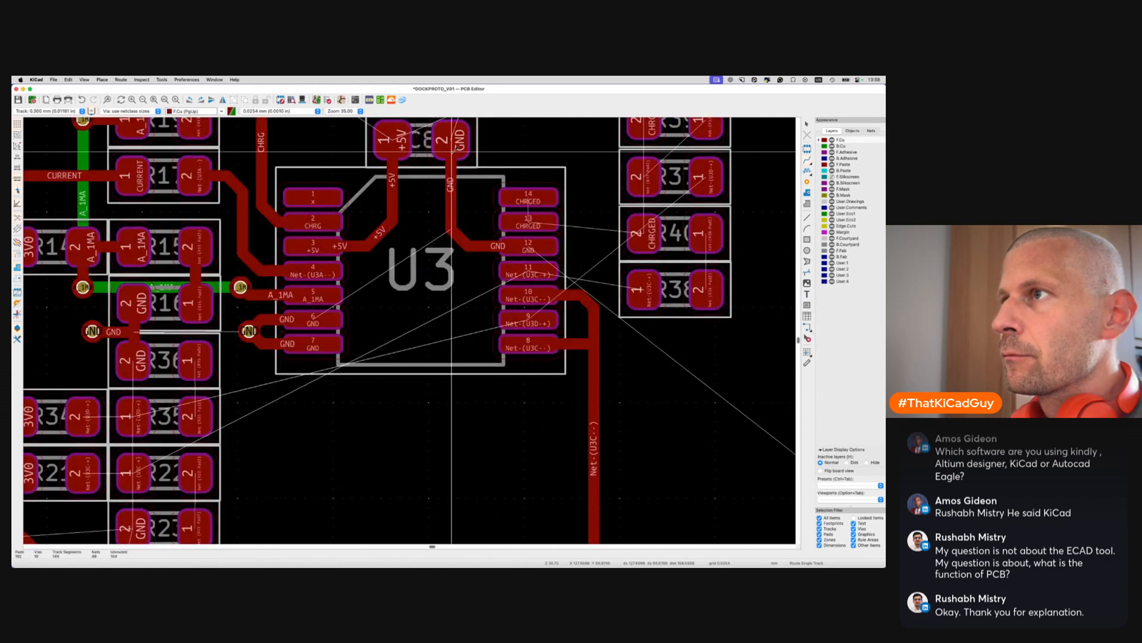
{"action": "scroll", "coordinate": [453, 150], "scroll_direction": "up", "scroll_amount": 2}
{"action": "key", "text": "d"}
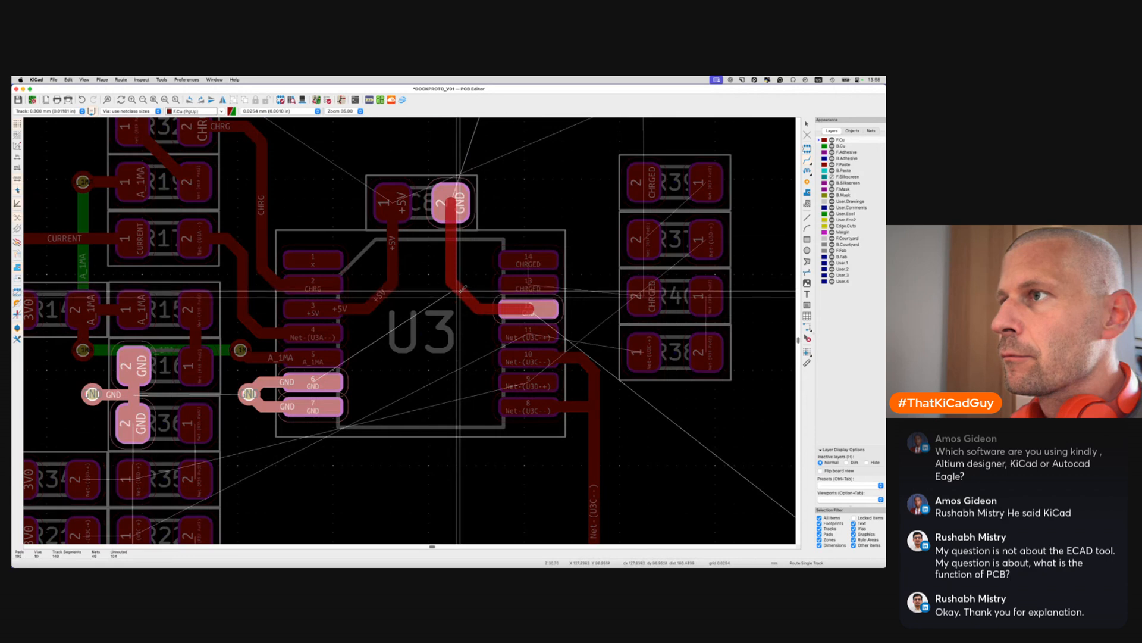
{"action": "left_click", "coordinate": [454, 282]}
Route GND from C8's GND pad to a via above the capacitor and save the board
{"action": "scroll", "coordinate": [450, 280], "scroll_direction": "up", "scroll_amount": 2}
{"action": "left_click", "coordinate": [453, 264]}
{"action": "key", "text": "v"}
{"action": "left_click", "coordinate": [453, 218]}
{"action": "key", "text": "Escape"}
{"action": "key", "text": "ctrl+s"}
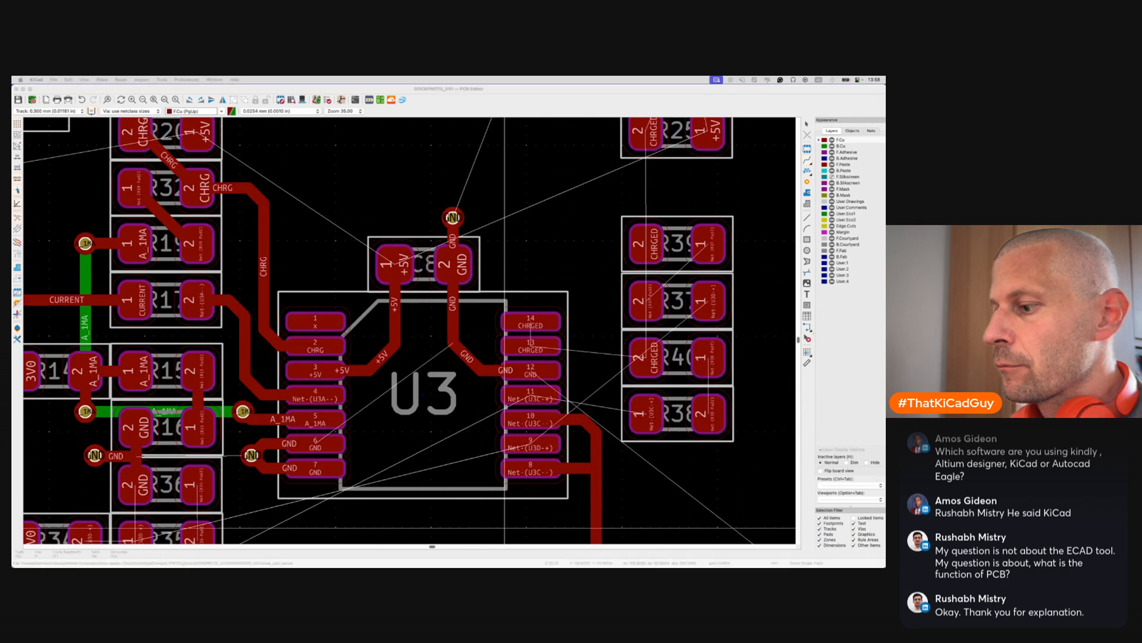
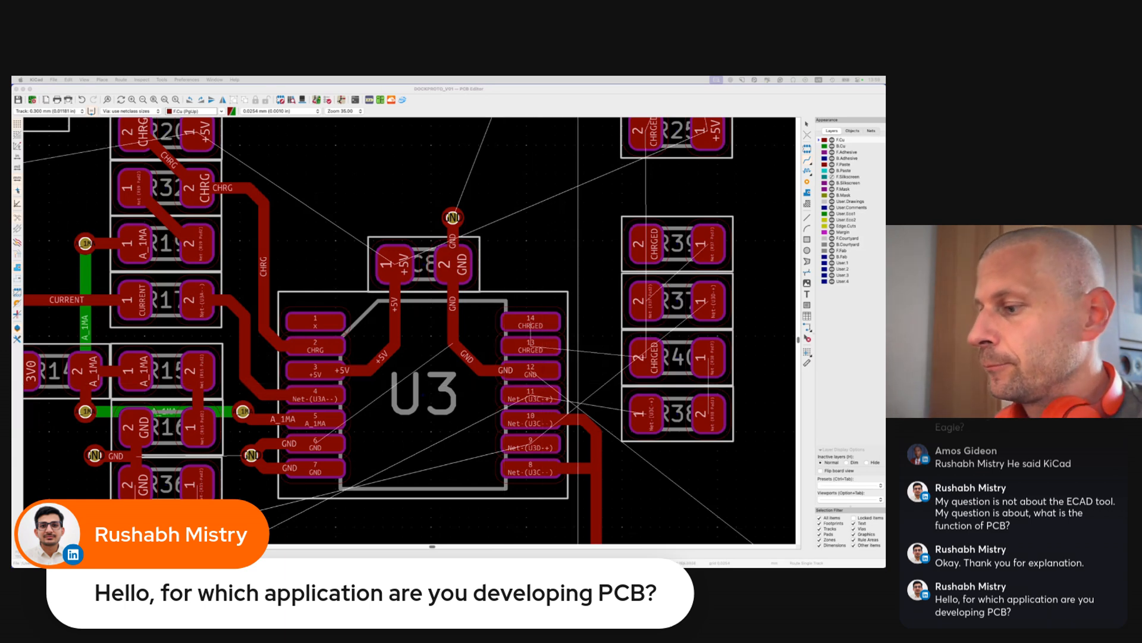
Route a track from U3 pin 9 out below the footprint to an end point beside R35
{"action": "left_click", "coordinate": [424, 303]}
{"action": "scroll", "coordinate": [424, 303], "scroll_direction": "down", "scroll_amount": 5}
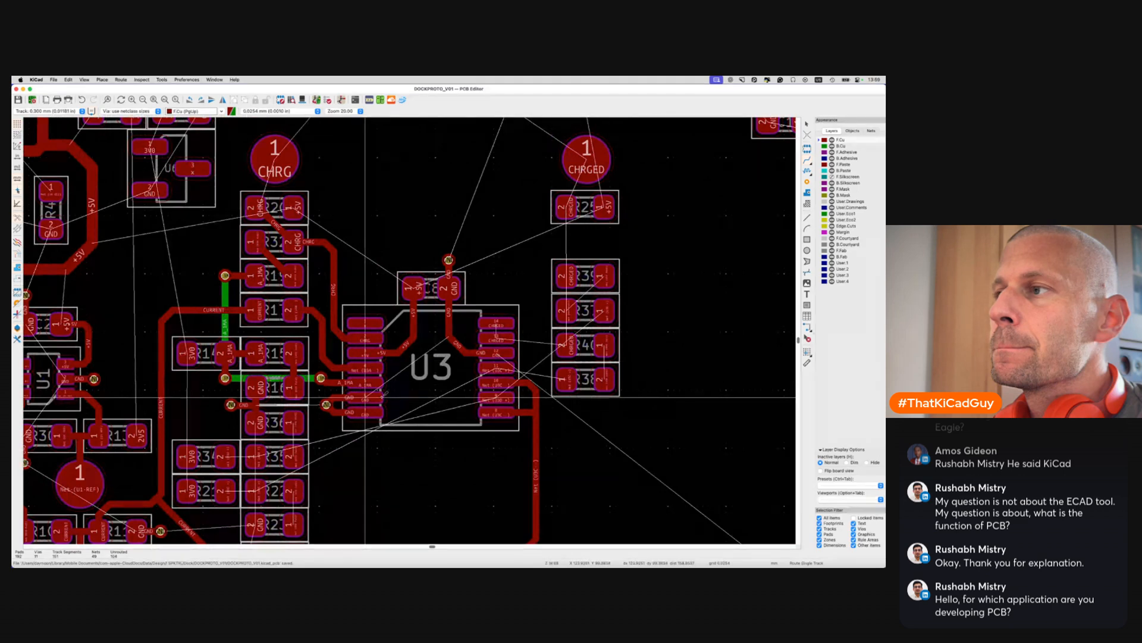
{"action": "scroll", "coordinate": [365, 397], "scroll_direction": "down", "scroll_amount": 3}
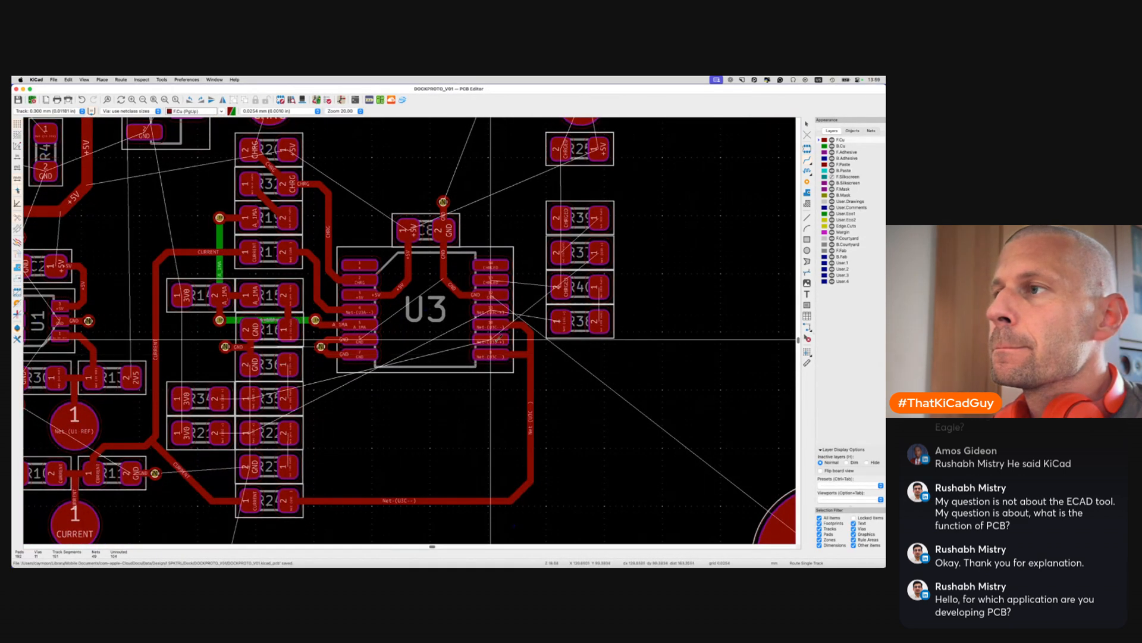
{"action": "left_click", "coordinate": [491, 339]}
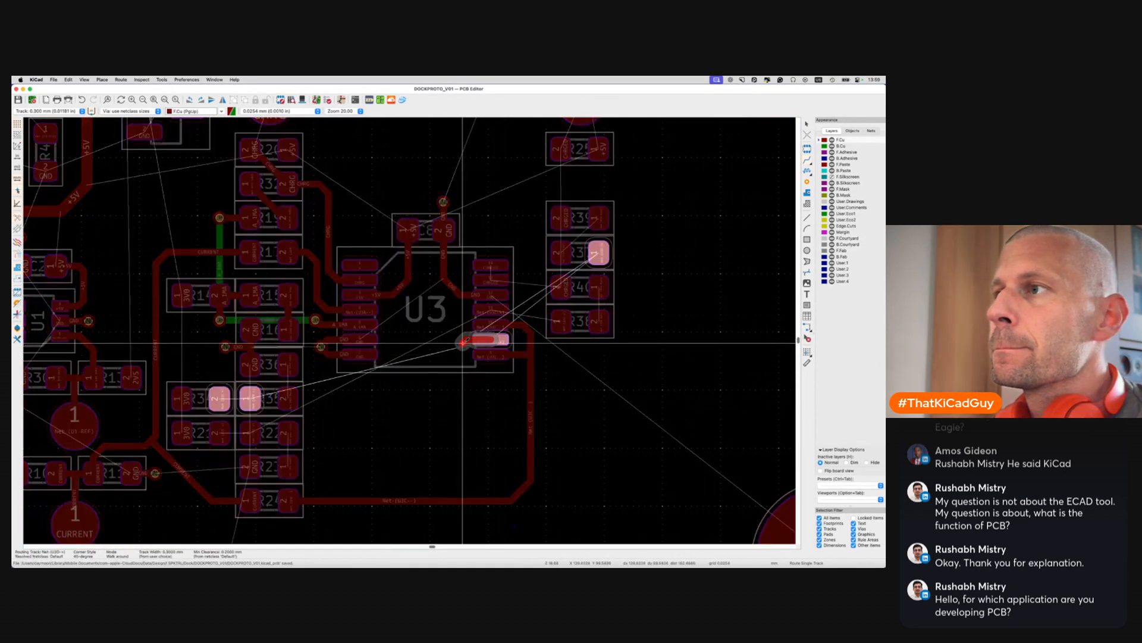
{"action": "left_click", "coordinate": [450, 378]}
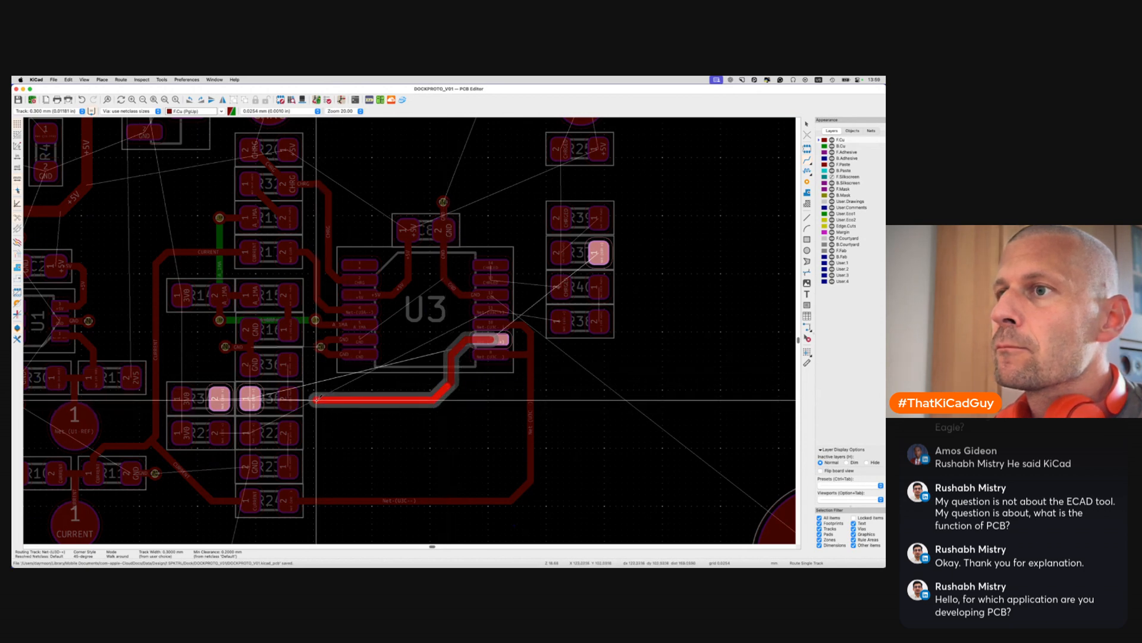
{"action": "double_click", "coordinate": [317, 397]}
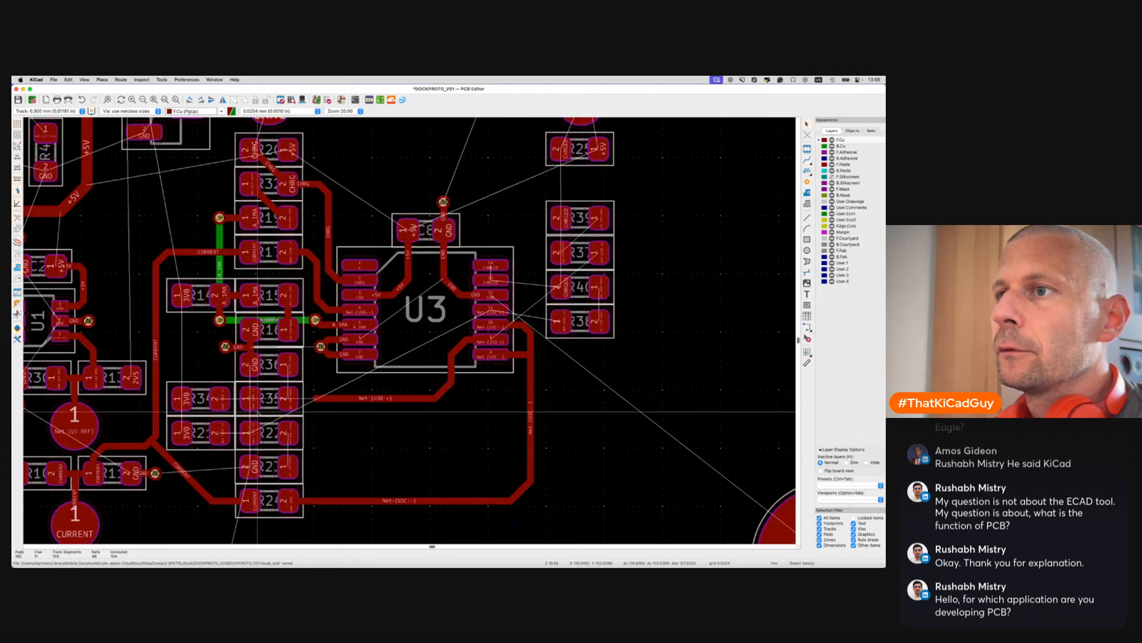
{"action": "left_click", "coordinate": [250, 400]}
{"action": "key", "text": "Escape"}
{"action": "left_click", "coordinate": [219, 432]}
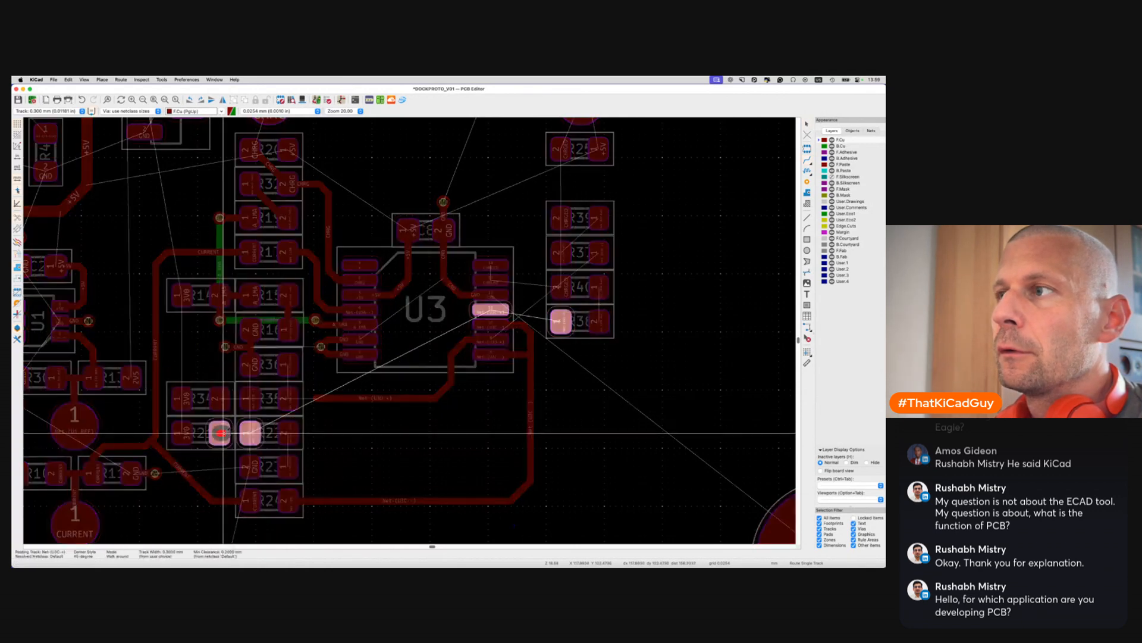
{"action": "key", "text": "Escape"}
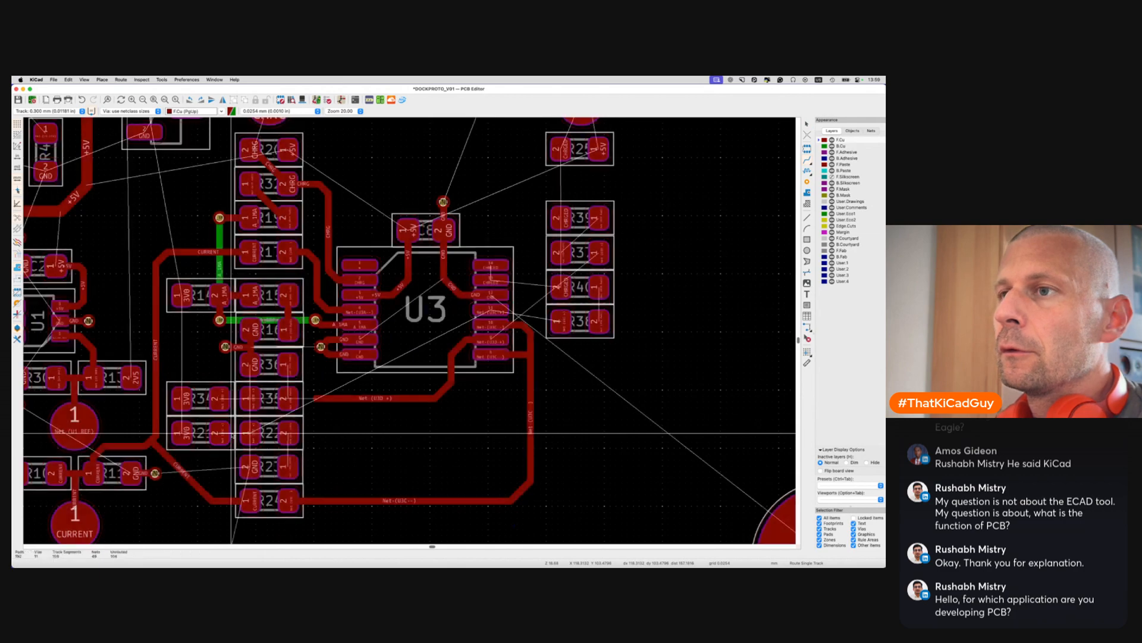
{"action": "key", "text": "Escape"}
Delete the track leading from the CURRENT net into R24 and the horizontal track between R24 and U3
{"action": "scroll", "coordinate": [231, 432], "scroll_direction": "down", "scroll_amount": 3}
{"action": "scroll", "coordinate": [232, 433], "scroll_direction": "left", "scroll_amount": 3}
{"action": "scroll", "coordinate": [231, 432], "scroll_direction": "down", "scroll_amount": 2}
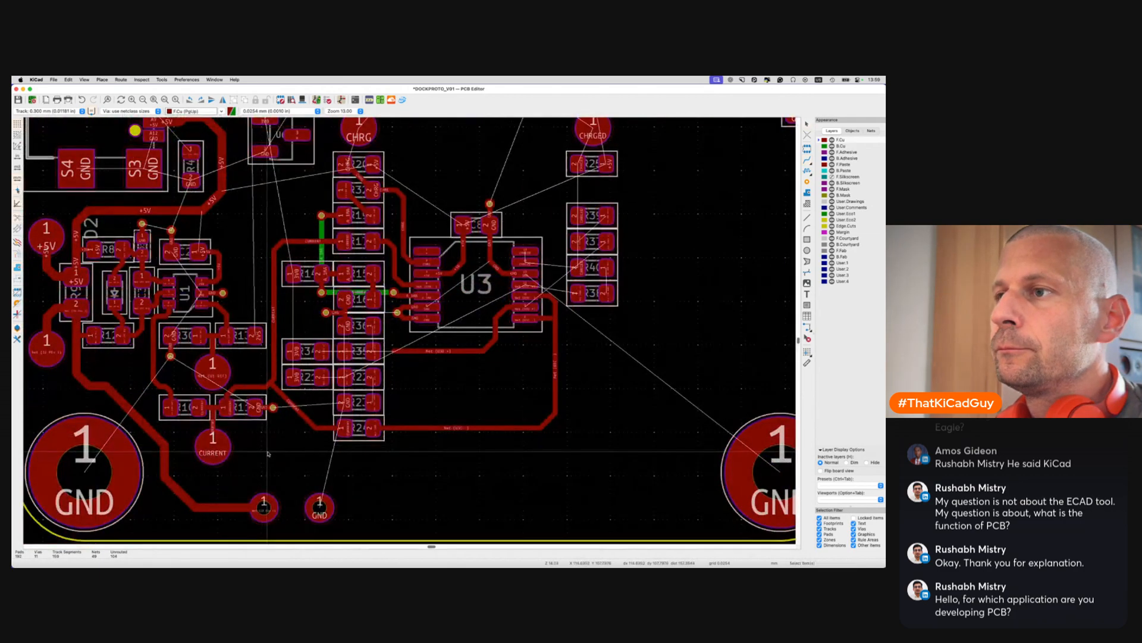
{"action": "left_click", "coordinate": [323, 430]}
{"action": "key", "text": "u"}
{"action": "key", "text": "Delete"}
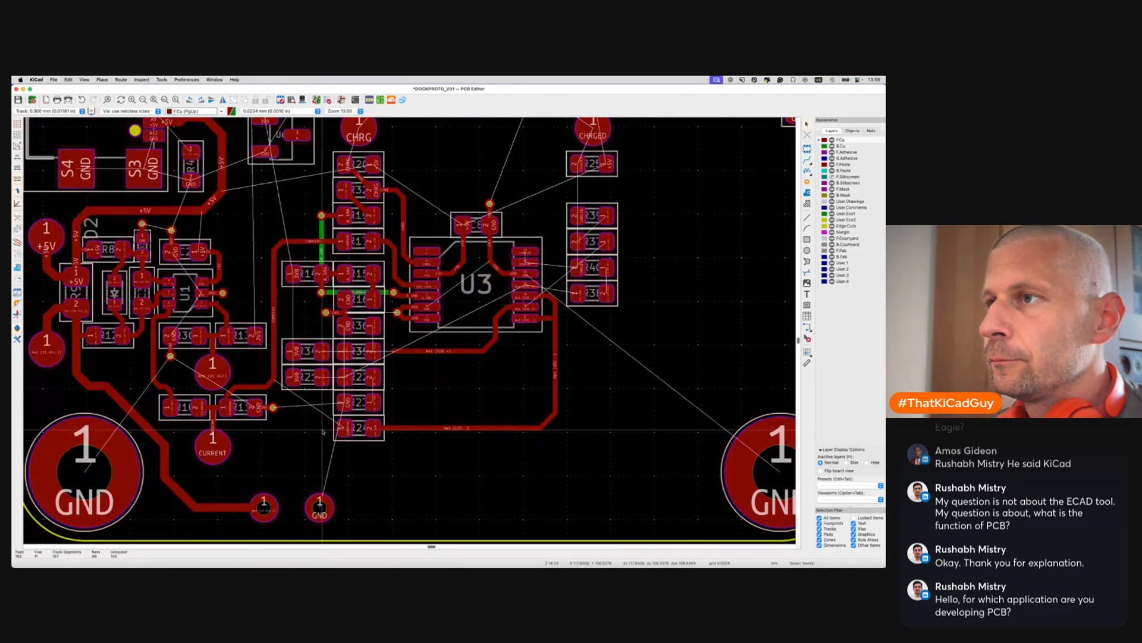
{"action": "left_click", "coordinate": [389, 424]}
{"action": "key", "text": "Delete"}
Move R22, its neighbouring resistor, R23 and R24 down together, leaving a routing gap below R34 and R35
{"action": "left_click_drag", "start_coordinate": [278, 361], "coordinate": [408, 451]}
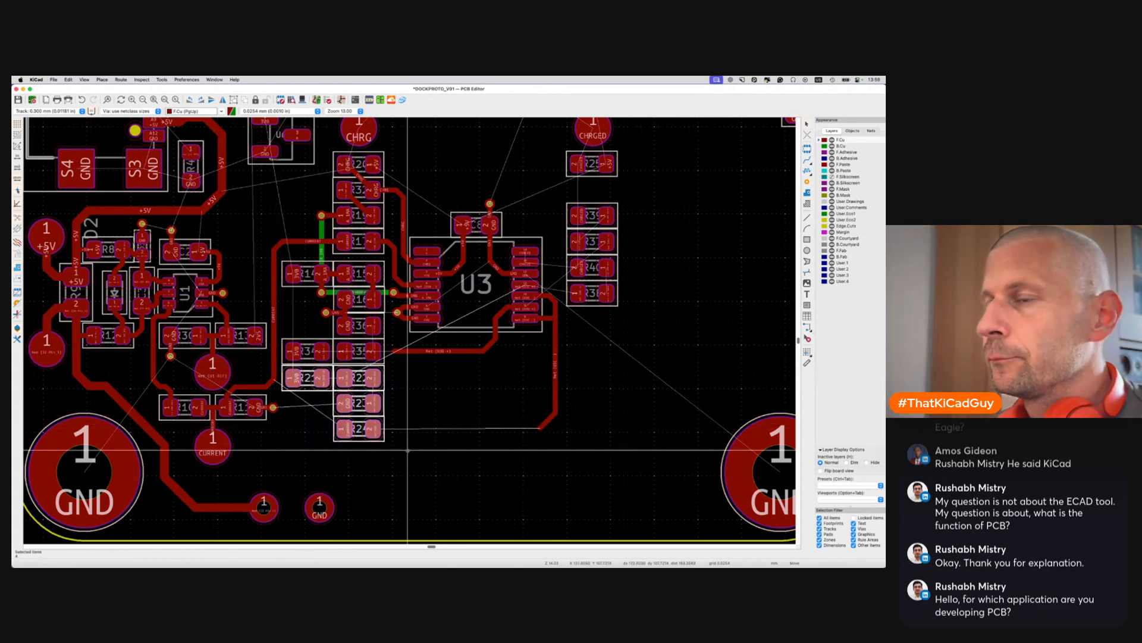
{"action": "key", "text": "m"}
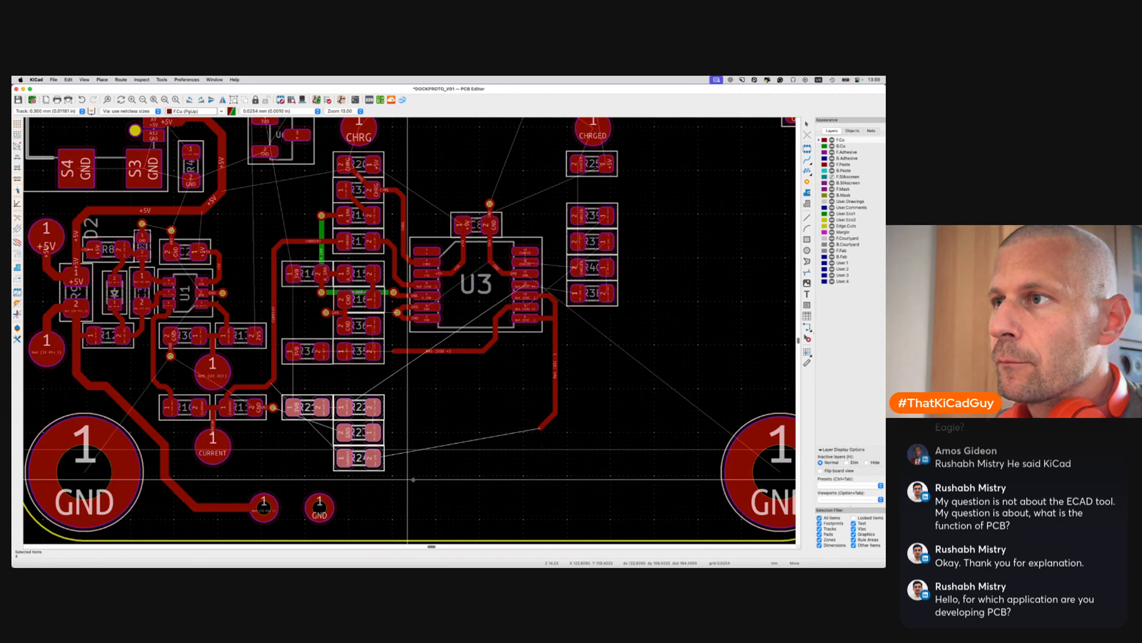
{"action": "left_click", "coordinate": [407, 478]}
Extend the U3 pin 9 track beneath R35 and up to the facing pads of R34 and R35
{"action": "key", "text": "x"}
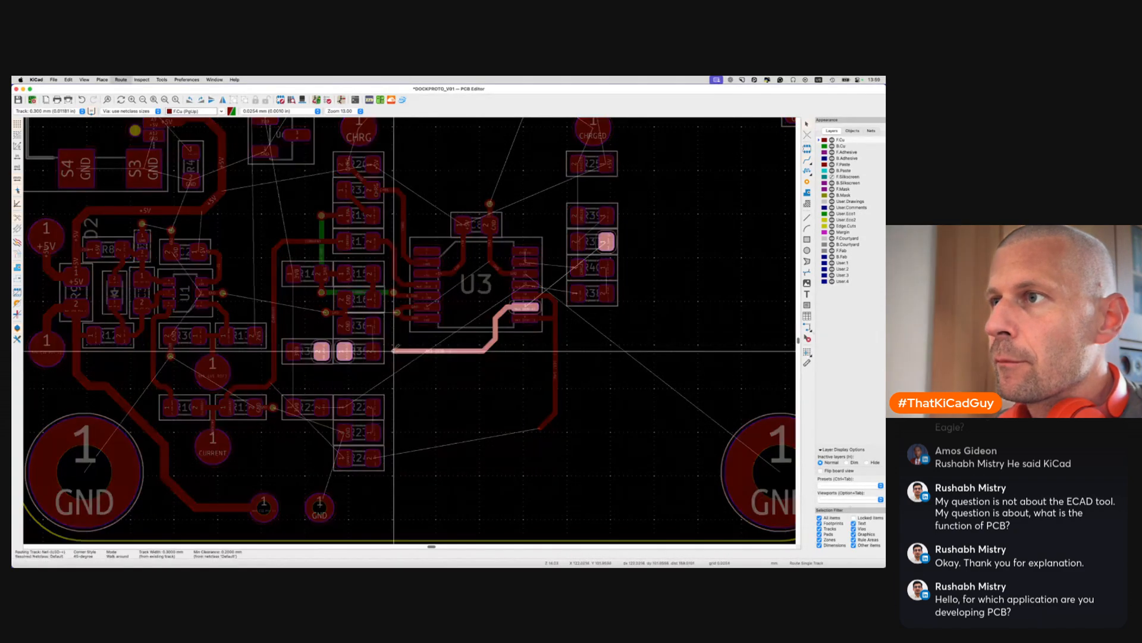
{"action": "left_click", "coordinate": [332, 351]}
{"action": "key", "text": "x"}
{"action": "left_click", "coordinate": [345, 351]}
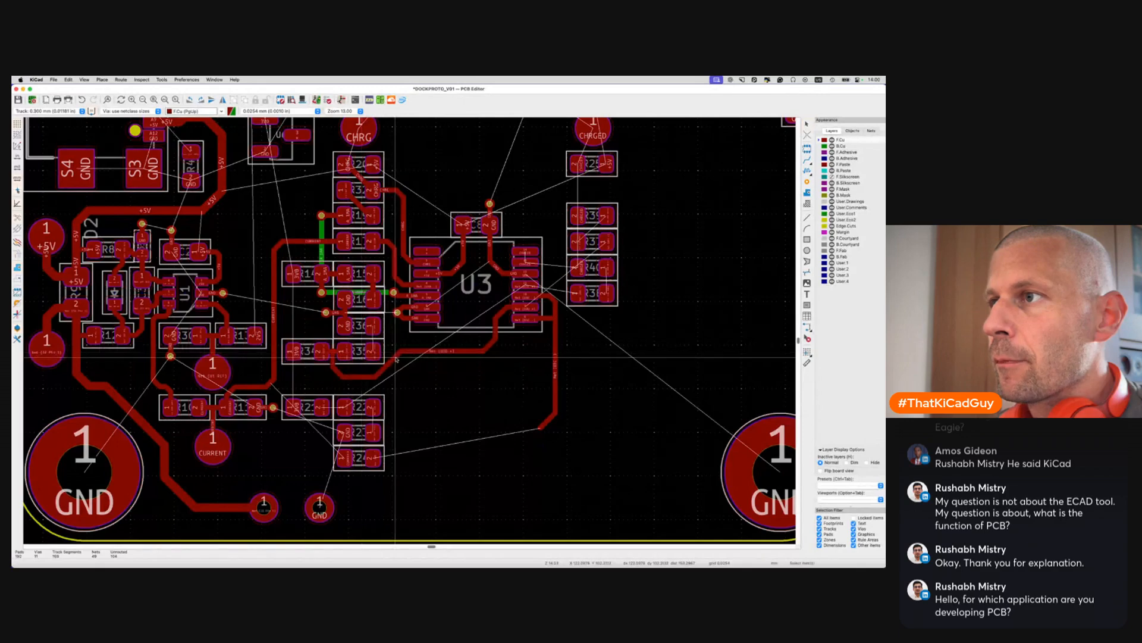
Reroute the U3 pin 9 track lower, with a straight run below R35 and a vertical section toward the pin
{"action": "key", "text": "x"}
{"action": "key", "text": "Escape"}
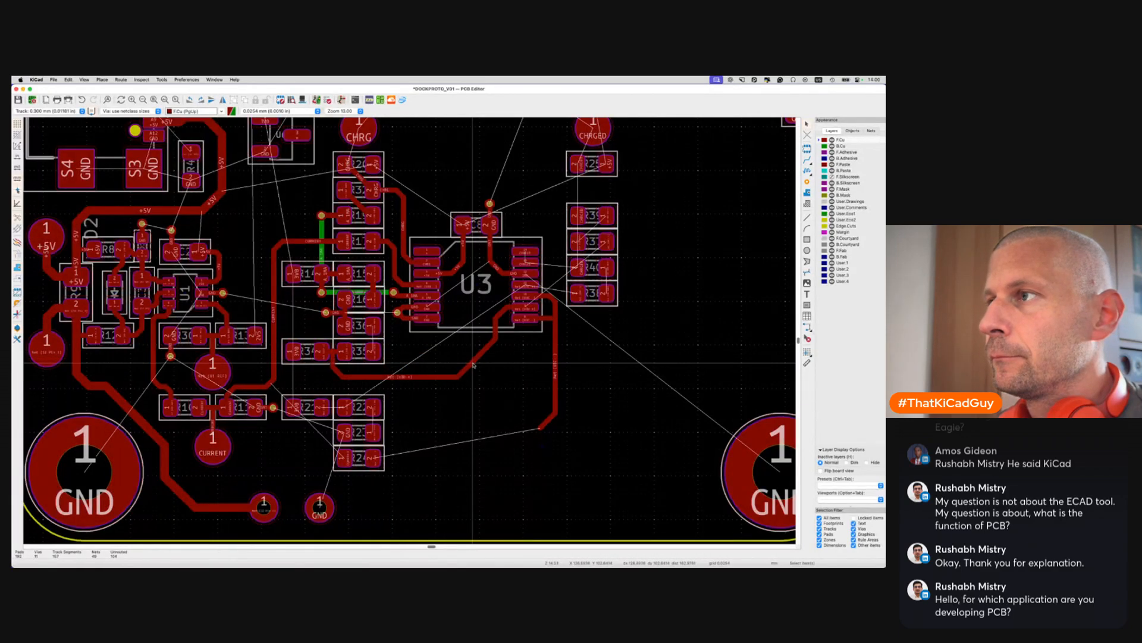
{"action": "key", "text": "x"}
{"action": "left_click_drag", "start_coordinate": [485, 366], "coordinate": [488, 368]}
{"action": "key", "text": "x"}
Try to route the facing pads of R22 and its neighbouring resistor toward U3 pin 11 alongside the pin 9 track
{"action": "left_click", "coordinate": [373, 351]}
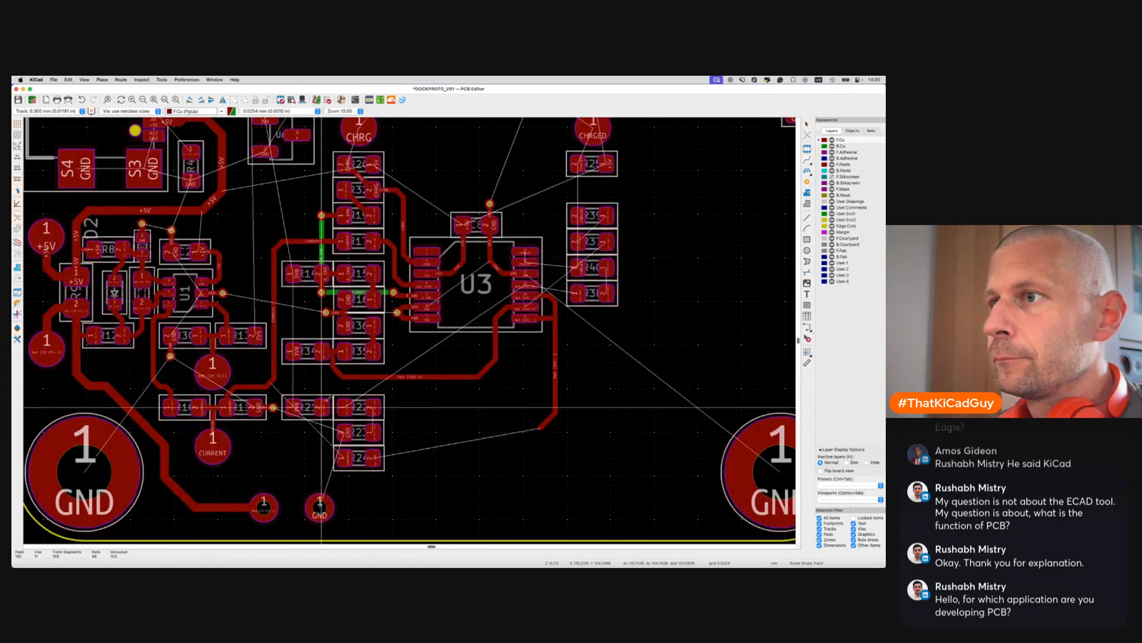
{"action": "key", "text": "x"}
{"action": "key", "text": "Escape"}
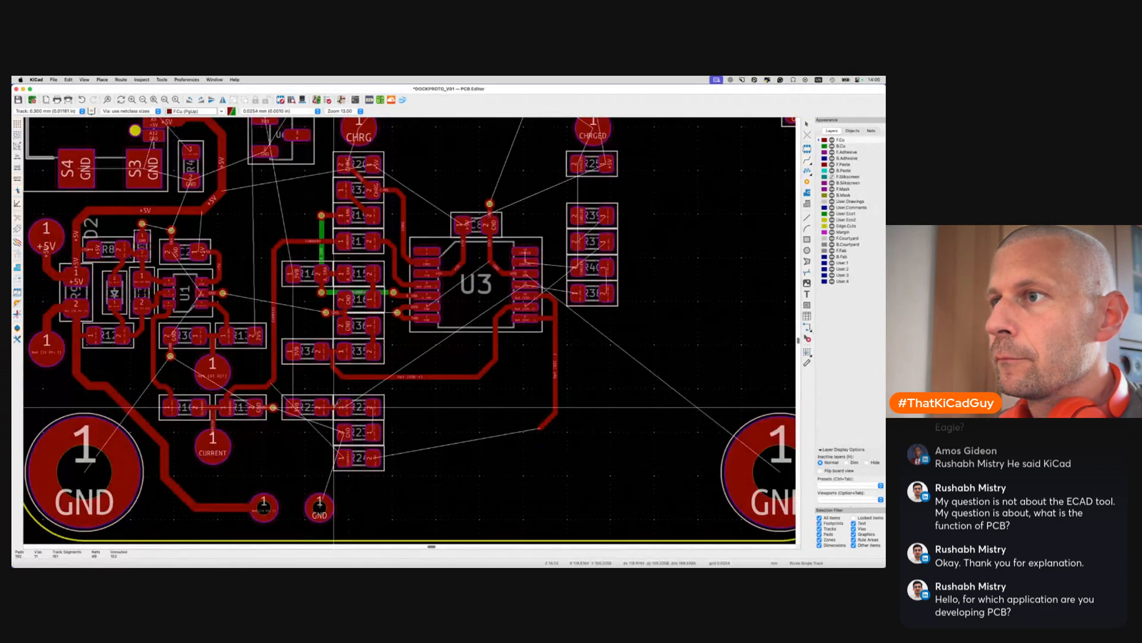
{"action": "key", "text": "x"}
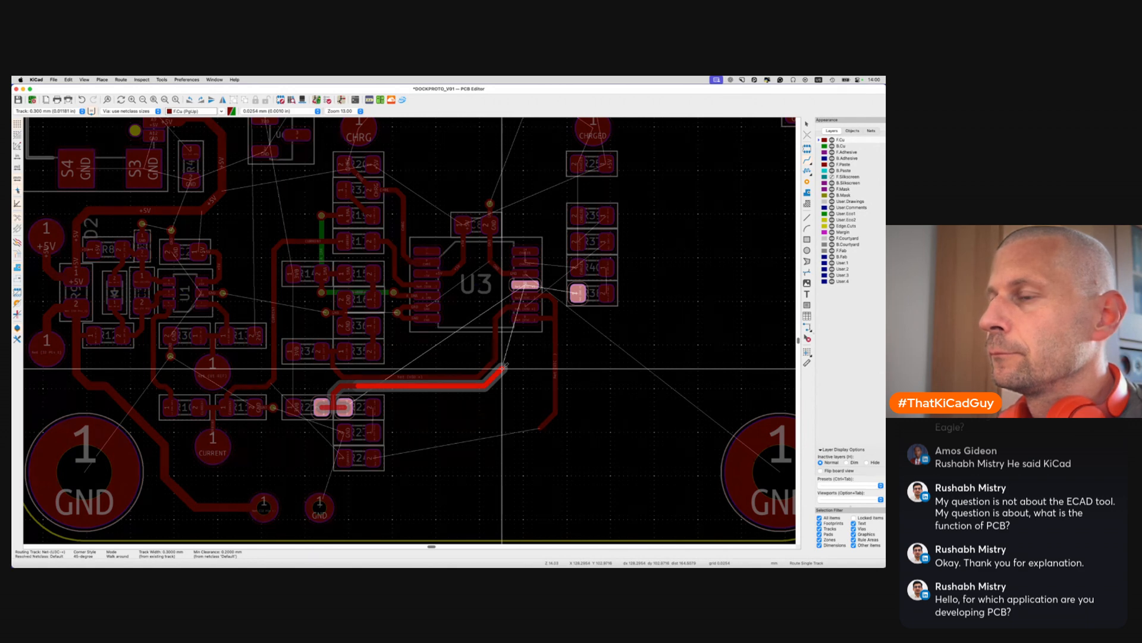
{"action": "key", "text": "Escape"}
{"action": "key", "text": "Escape"}
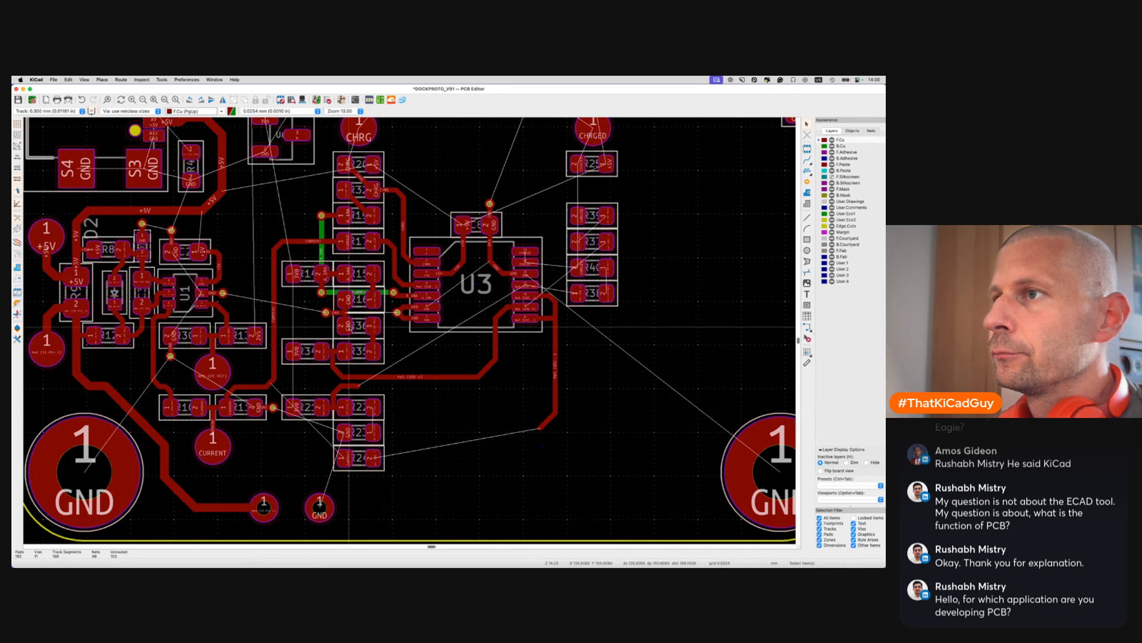
Delete the GND track segments connecting R16, R36 and the nearby via
{"action": "left_click", "coordinate": [346, 314]}
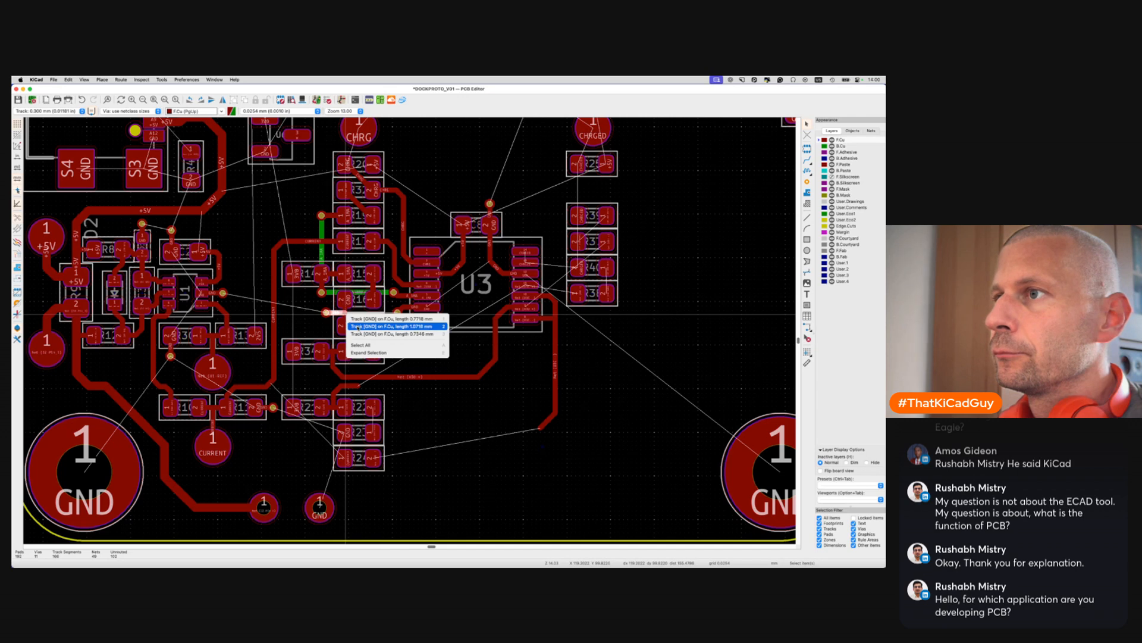
{"action": "left_click", "coordinate": [359, 327]}
{"action": "key", "text": "Delete"}
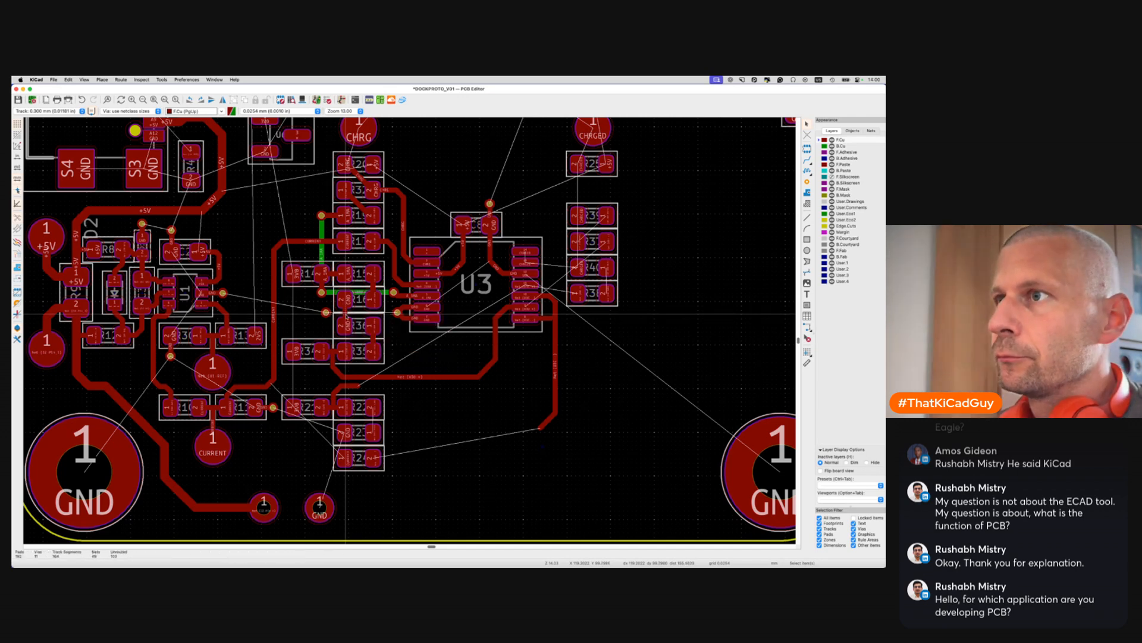
{"action": "left_click", "coordinate": [346, 315]}
{"action": "left_click", "coordinate": [350, 319]}
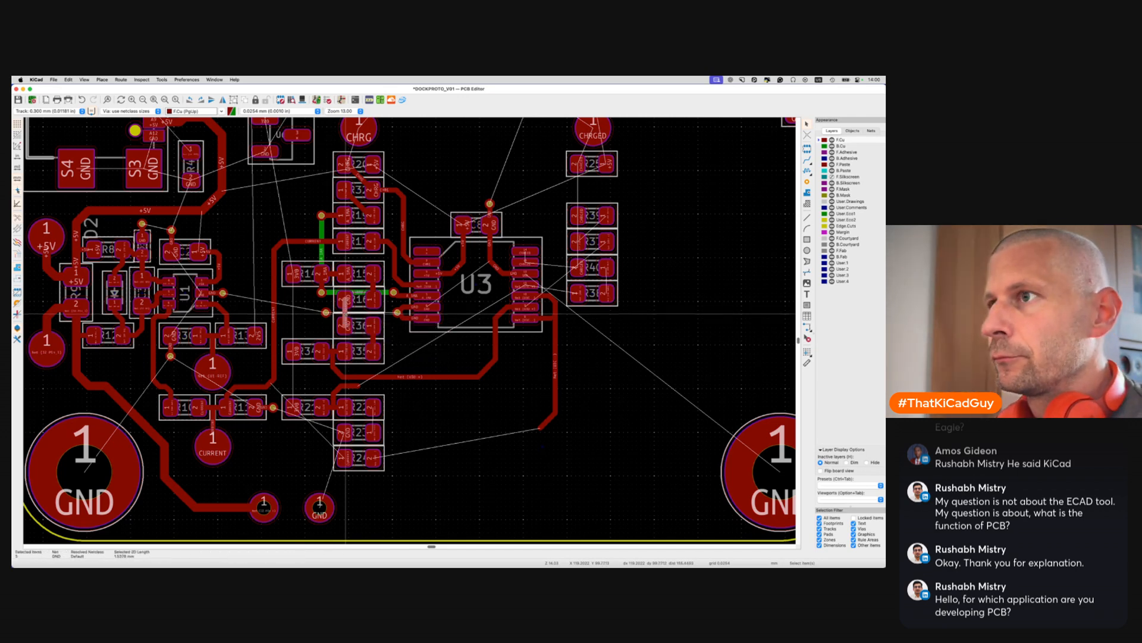
{"action": "key", "text": "Delete"}
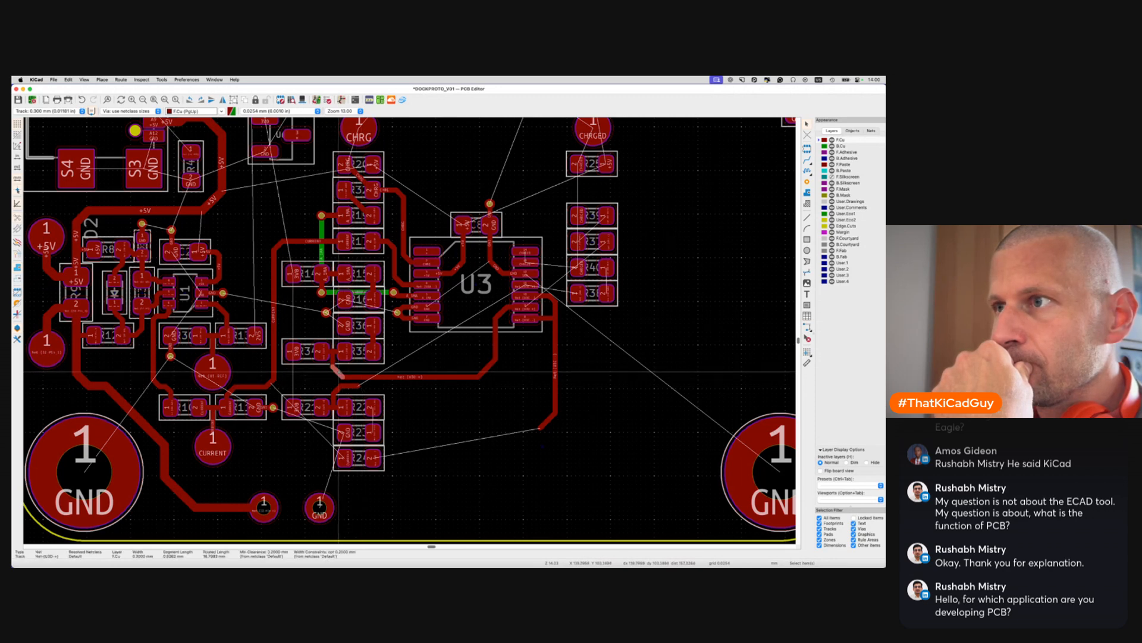
Delete the short tracks connecting R34, R35 and R36, plus the leftover track stub above R22
{"action": "left_click", "coordinate": [331, 365]}
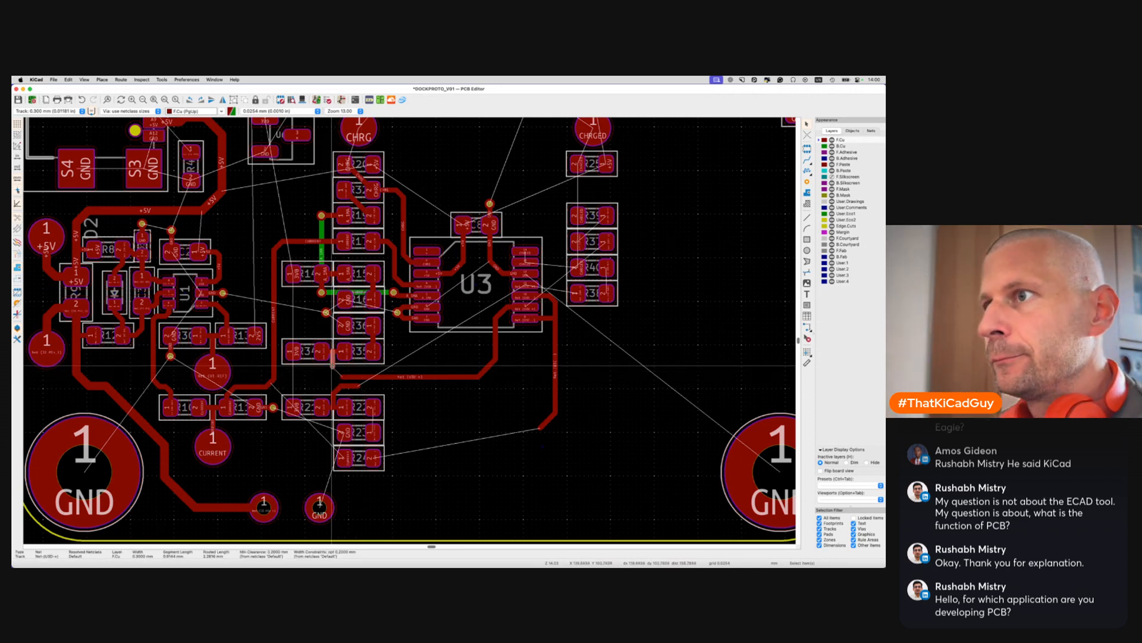
{"action": "key", "text": "Delete"}
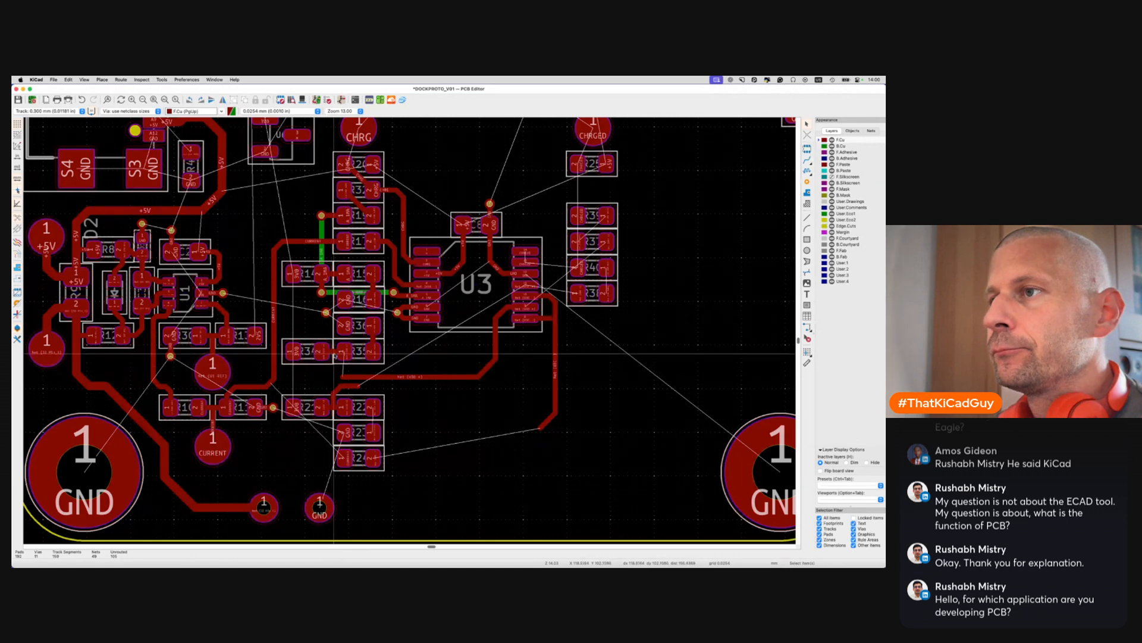
{"action": "left_click", "coordinate": [374, 343]}
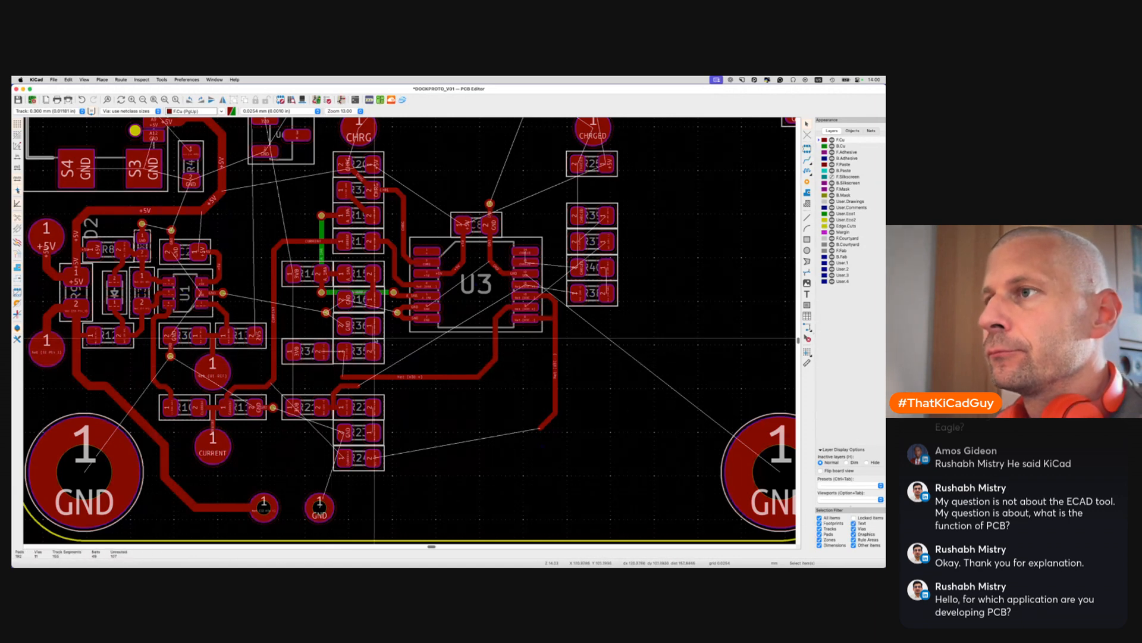
{"action": "left_click", "coordinate": [354, 387]}
{"action": "key", "text": "u"}
{"action": "key", "text": "Delete"}
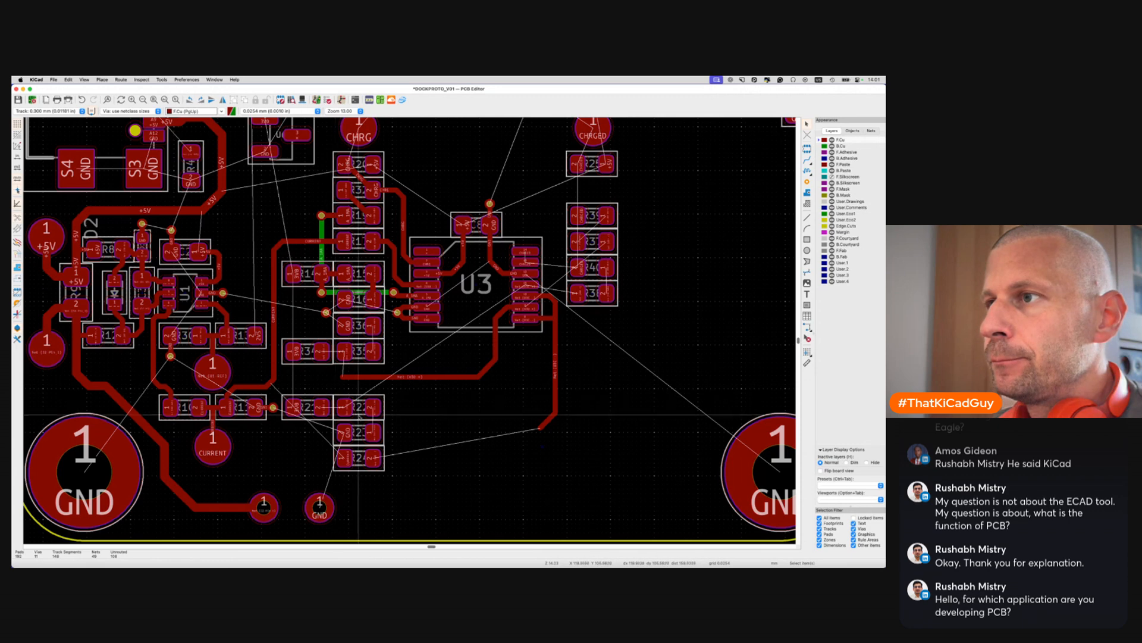
Move R23 directly above R22, and shift R22, R23 and the adjoining resistor aside as a group
{"action": "left_click", "coordinate": [373, 434]}
{"action": "key", "text": "m"}
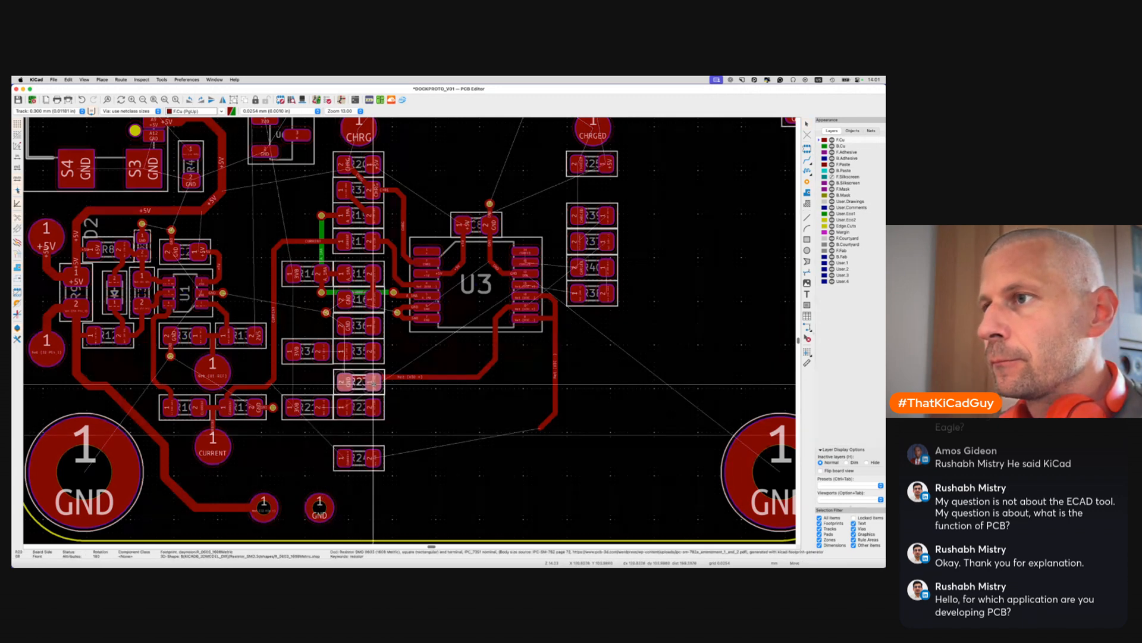
{"action": "left_click", "coordinate": [373, 384]}
{"action": "left_click", "coordinate": [326, 410], "text": "shift"}
{"action": "left_click", "coordinate": [337, 409], "text": "shift"}
{"action": "key", "text": "m"}
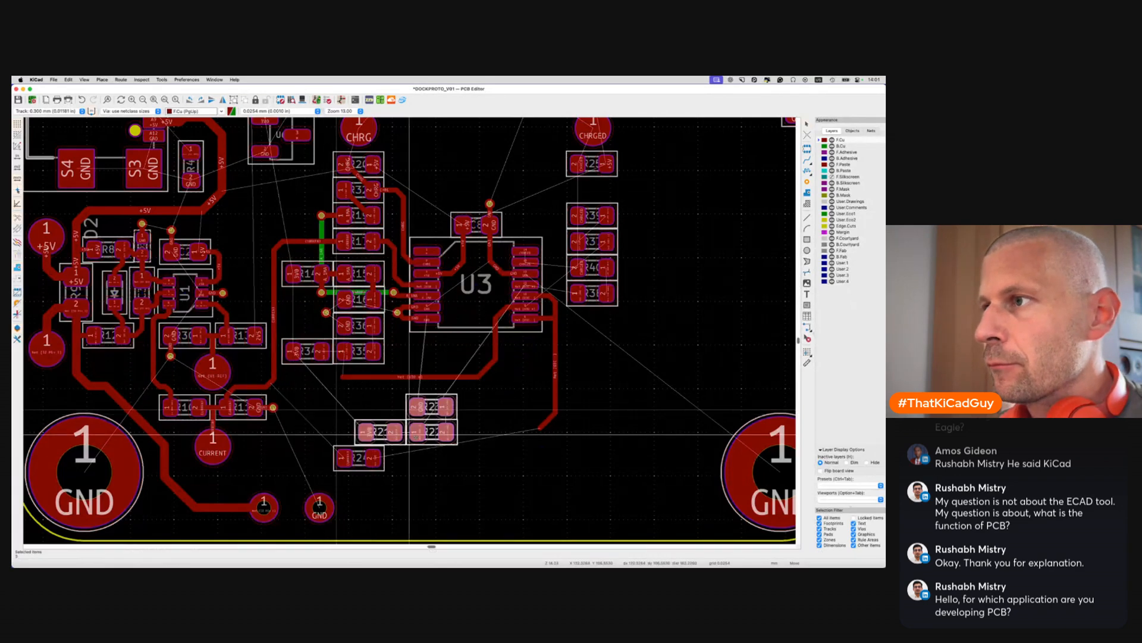
{"action": "left_click", "coordinate": [501, 488]}
Place R36 below R35, and move R34, R35 and R36 down to just above R24
{"action": "left_click", "coordinate": [353, 332]}
{"action": "key", "text": "m"}
{"action": "left_click", "coordinate": [354, 383]}
{"action": "left_click", "coordinate": [317, 355]}
{"action": "key", "text": "m"}
{"action": "left_click", "coordinate": [346, 409]}
Move the R22 and R23 group into the free space below R16, and align R34, R35 and R36 above R24
{"action": "left_click_drag", "start_coordinate": [403, 422], "coordinate": [551, 501]}
{"action": "key", "text": "m"}
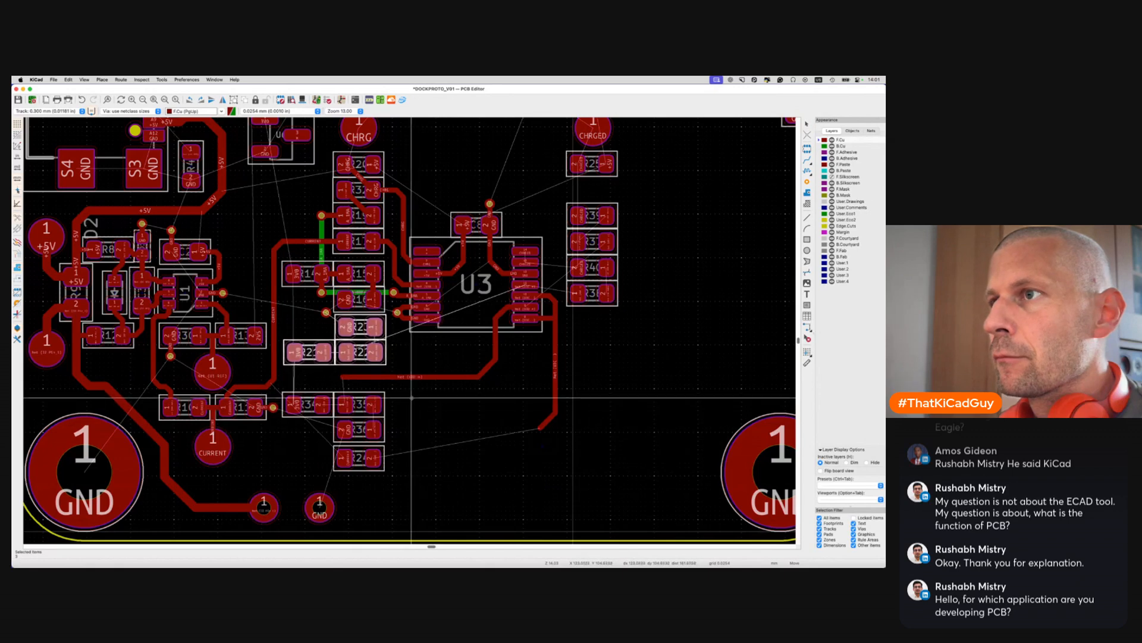
{"action": "left_click", "coordinate": [410, 396]}
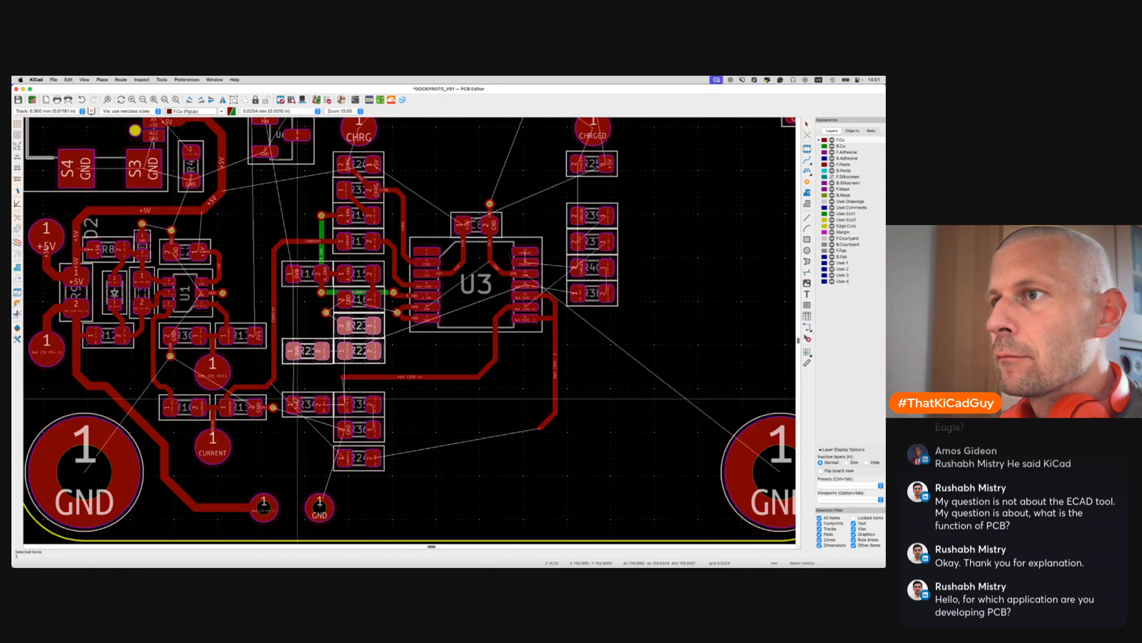
{"action": "left_click_drag", "start_coordinate": [278, 386], "coordinate": [392, 445]}
{"action": "key", "text": "m"}
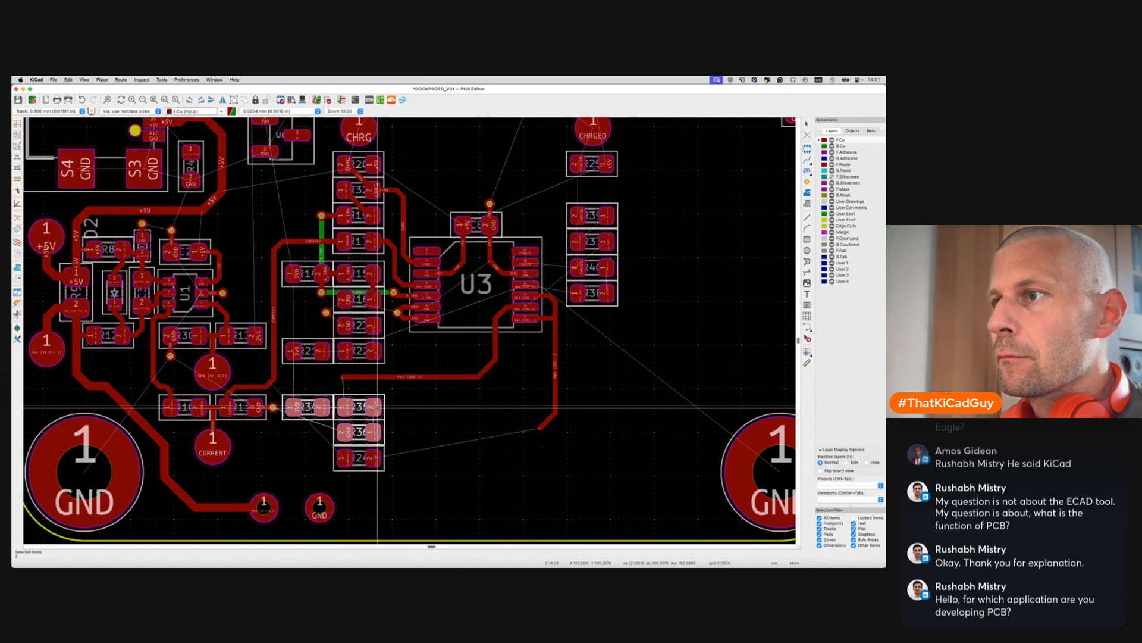
{"action": "left_click", "coordinate": [376, 408]}
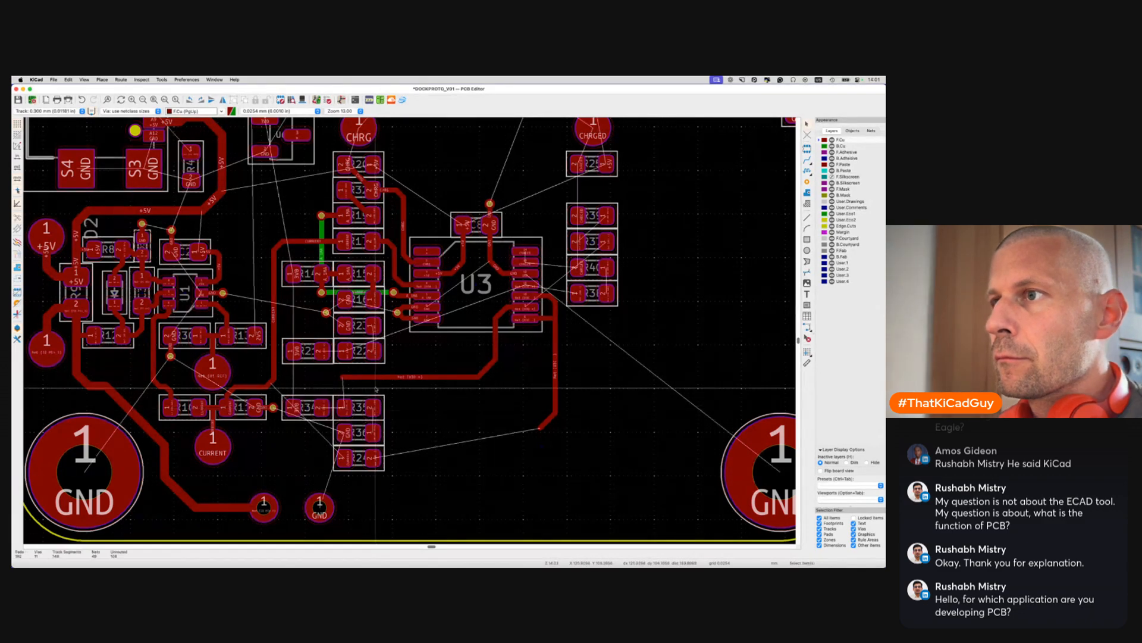
Extend the loose track from U3 pin 9 to R35's pad 1 and connect that pad to R34's pad 2
{"action": "key", "text": "x"}
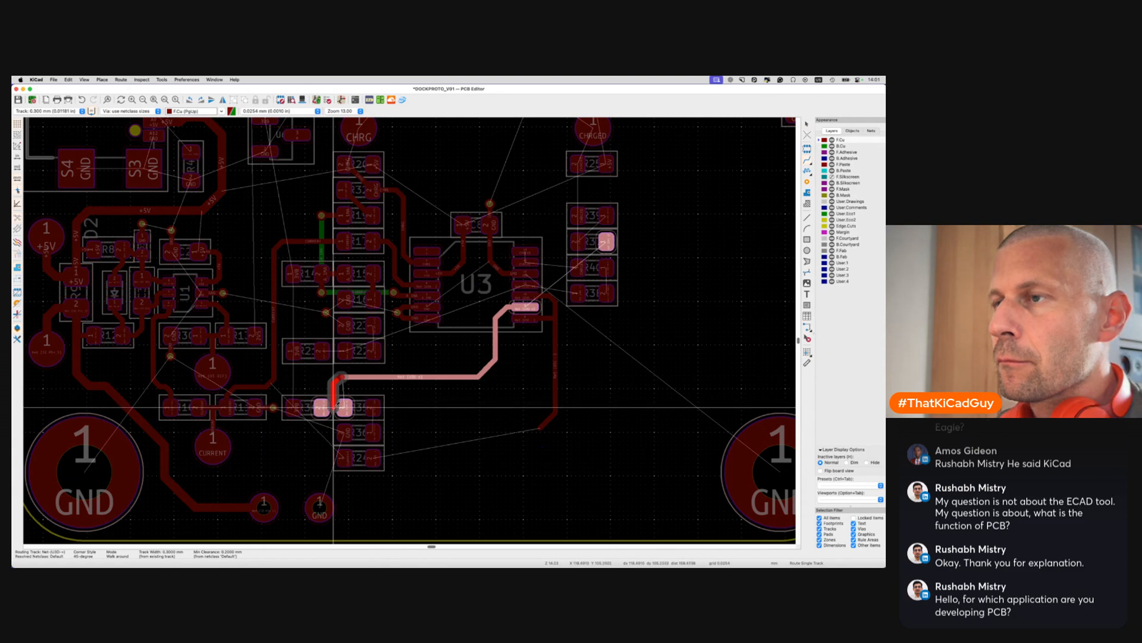
{"action": "key", "text": "Escape"}
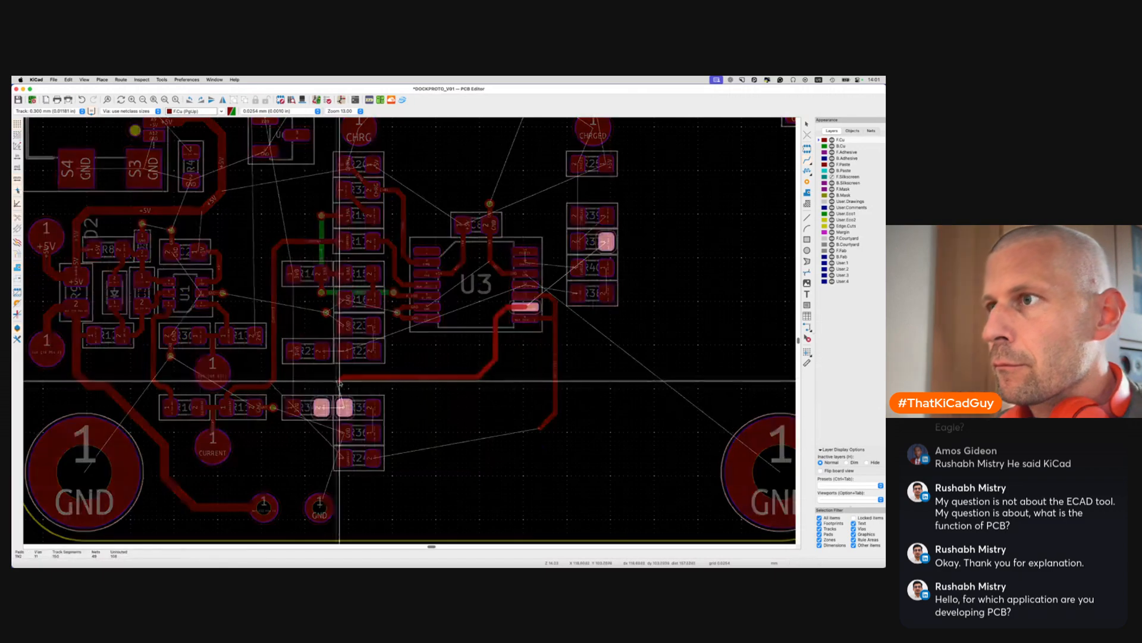
{"action": "left_click", "coordinate": [344, 398]}
{"action": "left_click", "coordinate": [344, 408]}
{"action": "left_click", "coordinate": [321, 407]}
{"action": "left_click", "coordinate": [344, 407]}
Shift the corner and horizontal segment of the Net-(U3D-+) track slightly closer to R35
{"action": "scroll", "coordinate": [344, 408], "scroll_direction": "up", "scroll_amount": 5}
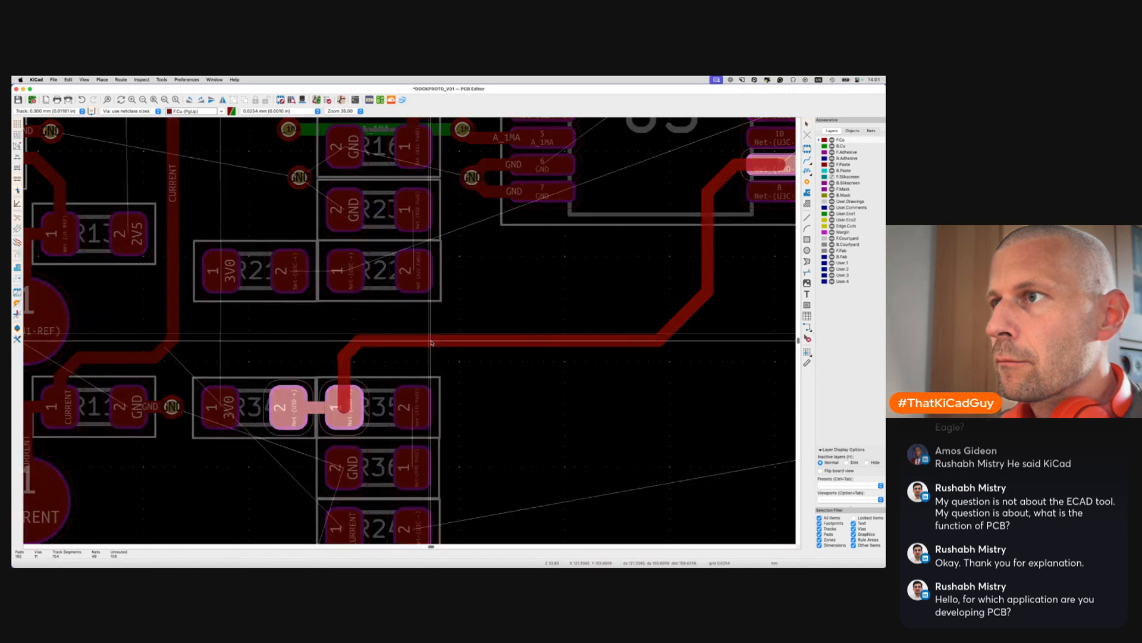
{"action": "left_click_drag", "start_coordinate": [350, 351], "coordinate": [357, 355]}
{"action": "left_click_drag", "start_coordinate": [455, 341], "coordinate": [456, 351]}
Connect R22's pad 1 to the adjoining resistor's pad 2, and route it alongside the Net-(U3D-+) track to U3 pin 11
{"action": "key", "text": "x"}
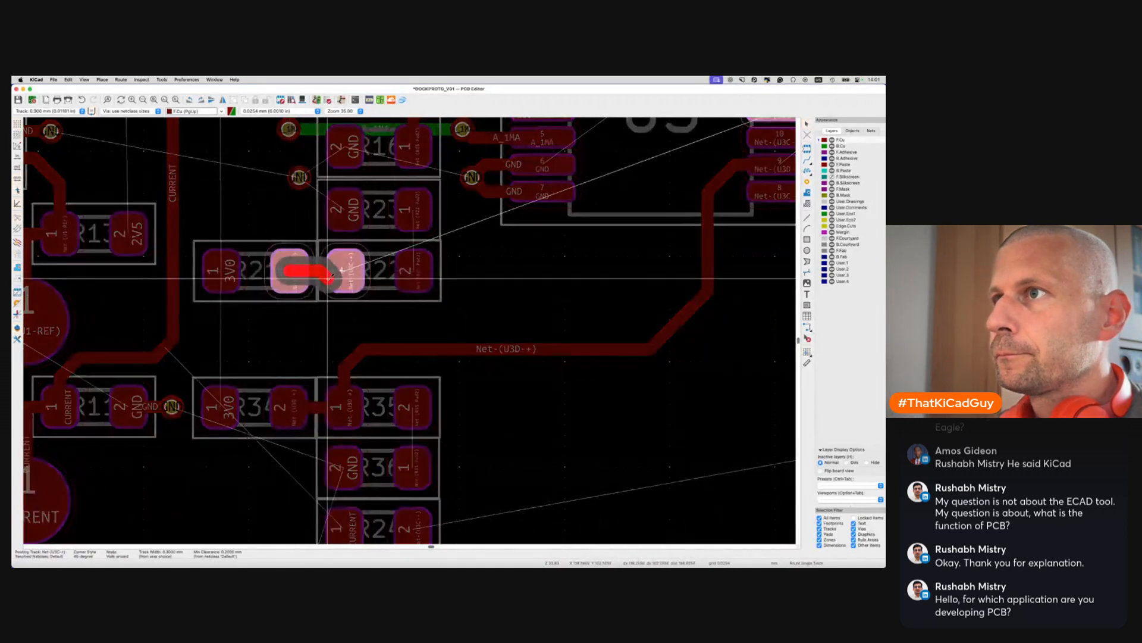
{"action": "left_click", "coordinate": [361, 323]}
{"action": "left_click", "coordinate": [391, 334]}
{"action": "scroll", "coordinate": [547, 328], "scroll_direction": "down", "scroll_amount": 2}
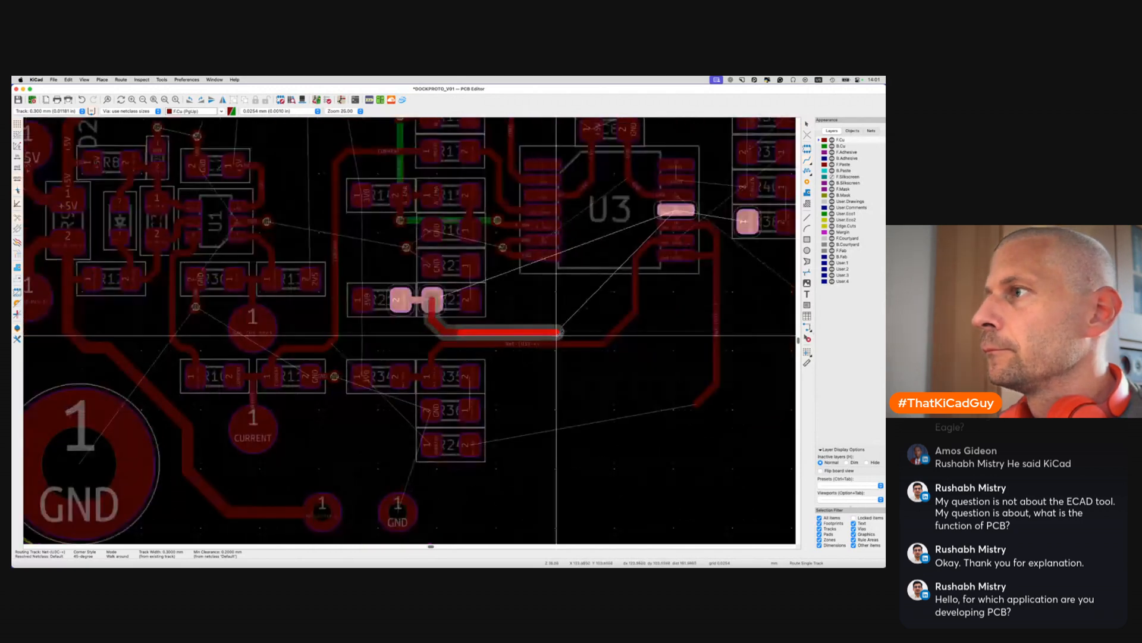
{"action": "left_click", "coordinate": [627, 297]}
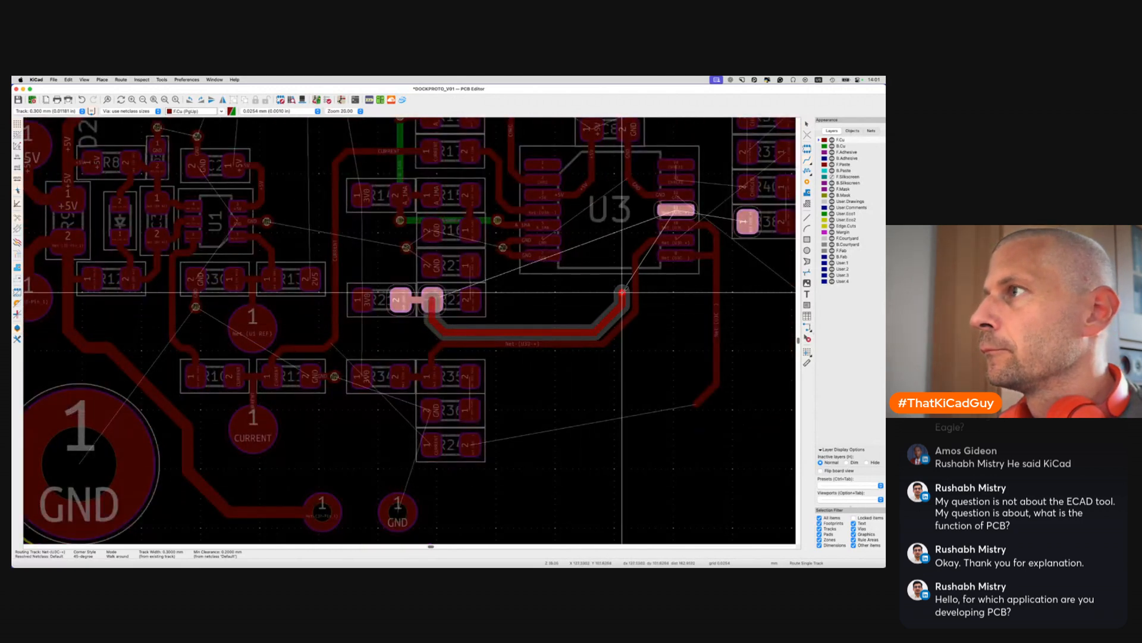
{"action": "left_click", "coordinate": [627, 228]}
{"action": "left_click", "coordinate": [676, 210]}
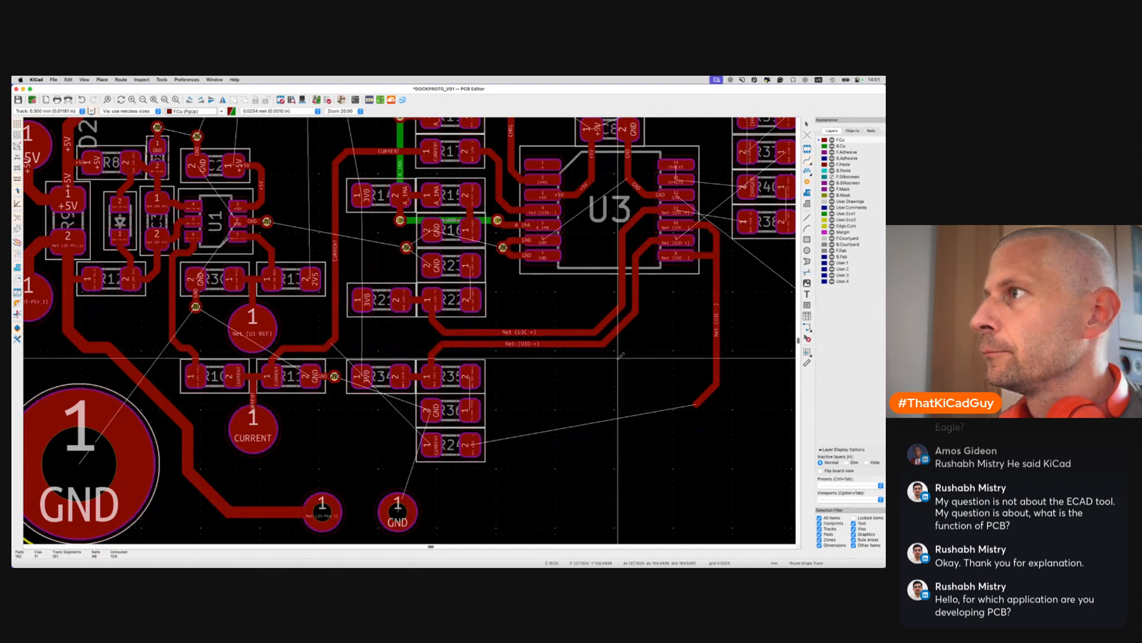
Adjust the segments of the two parallel tracks where they run up to U3 pins 9 and 11
{"action": "key", "text": "d"}
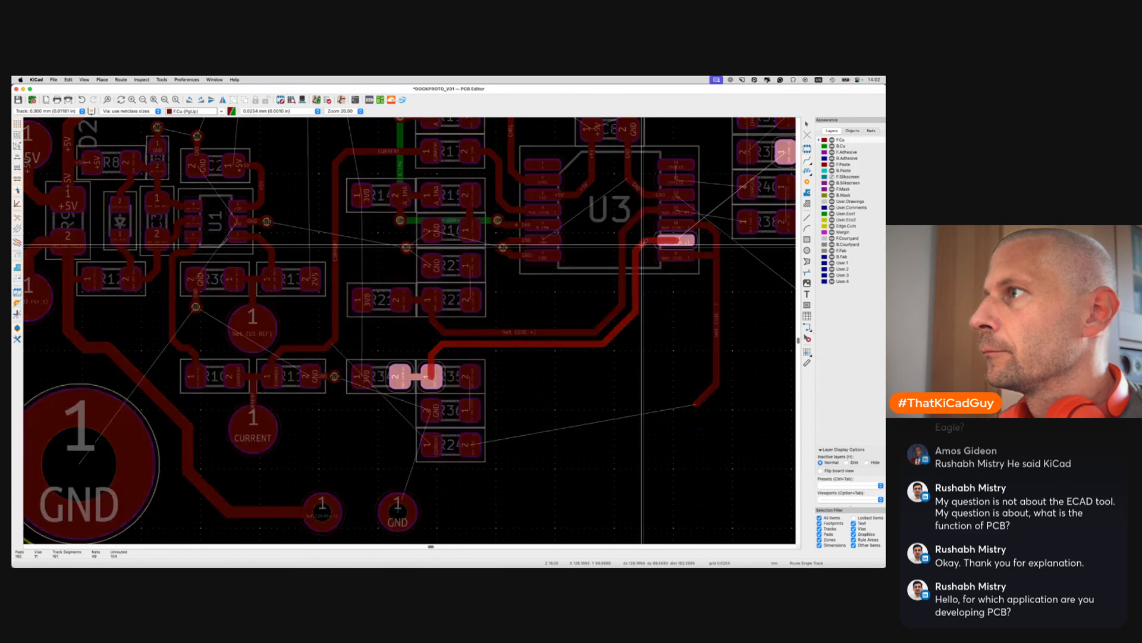
{"action": "left_click", "coordinate": [639, 233]}
{"action": "key", "text": "d"}
{"action": "left_click", "coordinate": [633, 220]}
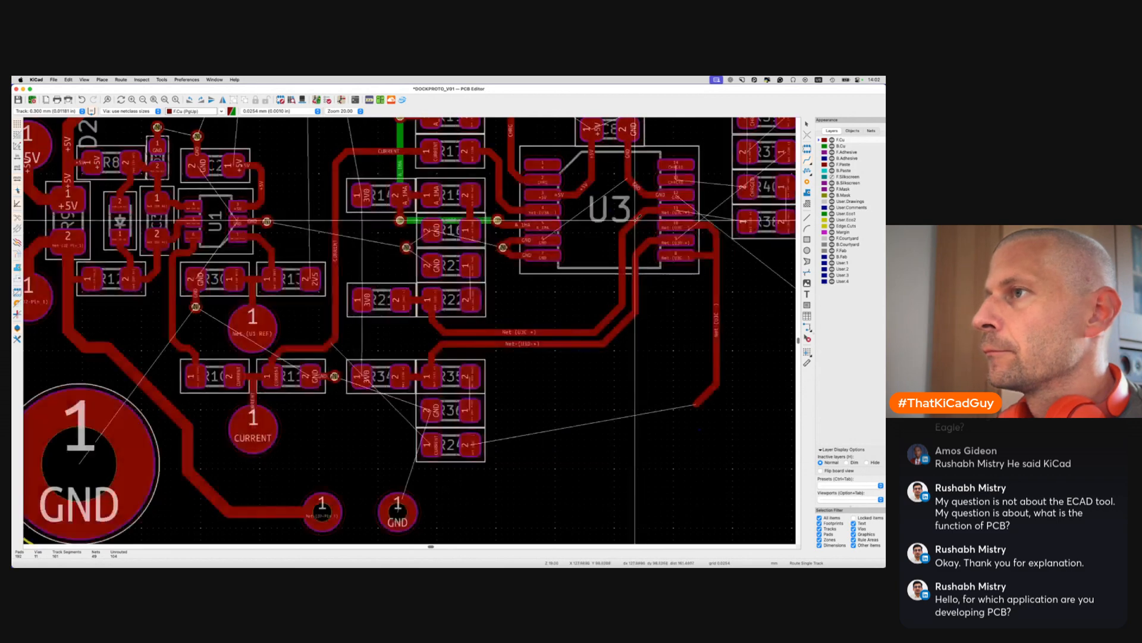
Route a straight 3V0 track from R34's pad 1 through the resistor beside R22 up to R14's pad 1
{"action": "left_click", "coordinate": [362, 299]}
{"action": "left_click", "coordinate": [362, 300]}
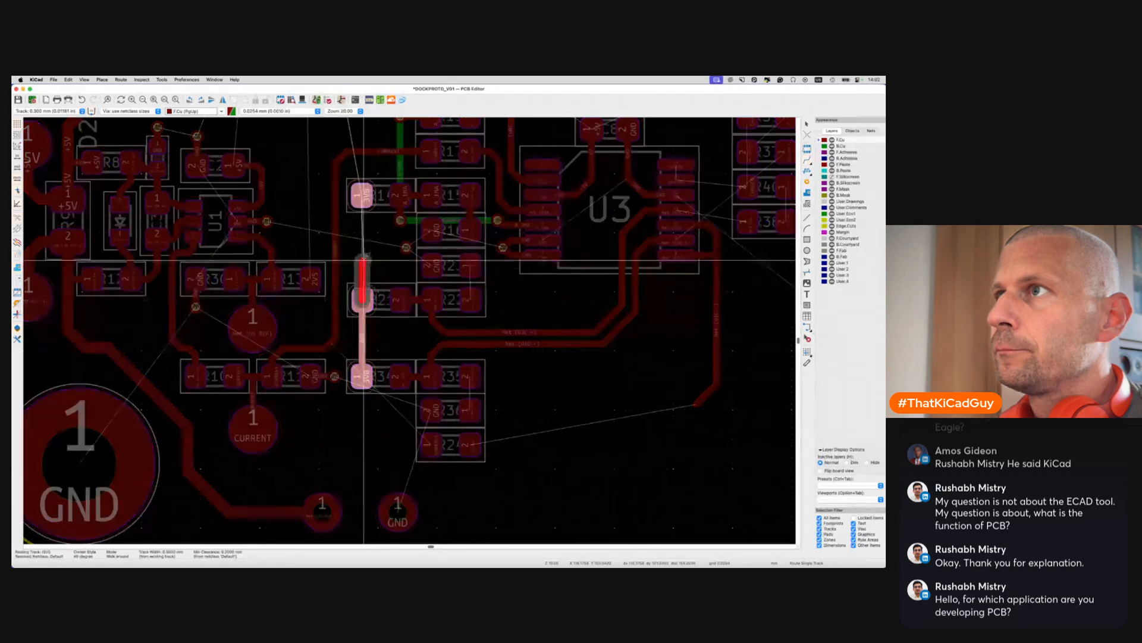
{"action": "left_click", "coordinate": [362, 192]}
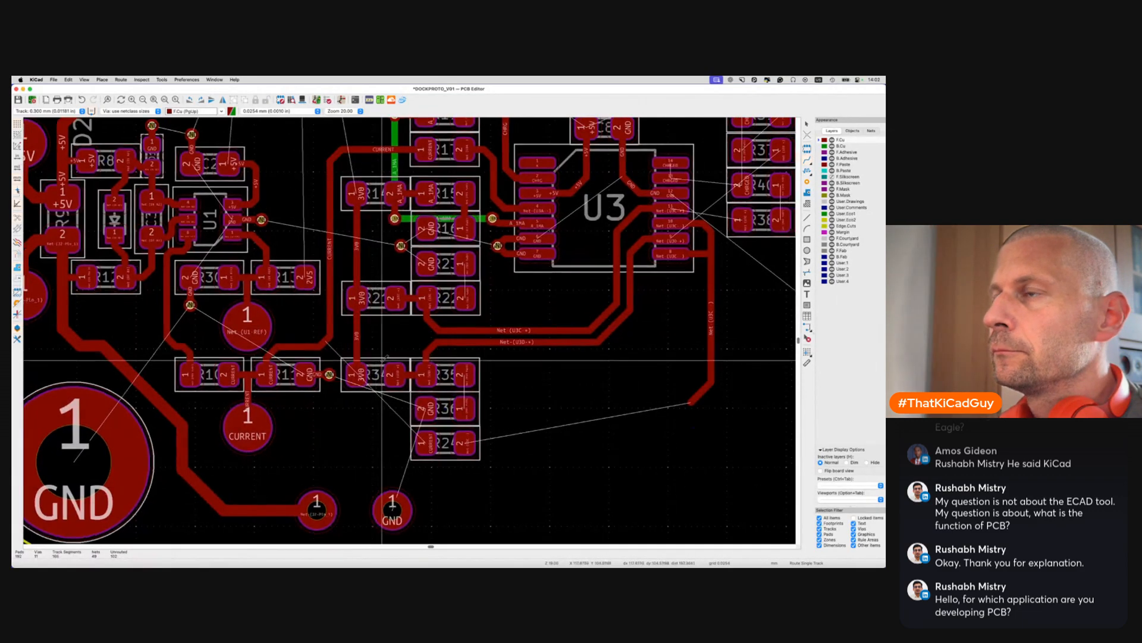
Connect the GND pads of R16 and R23 to the adjacent GND via
{"action": "scroll", "coordinate": [387, 274], "scroll_direction": "right", "scroll_amount": 2}
{"action": "left_click", "coordinate": [402, 221]}
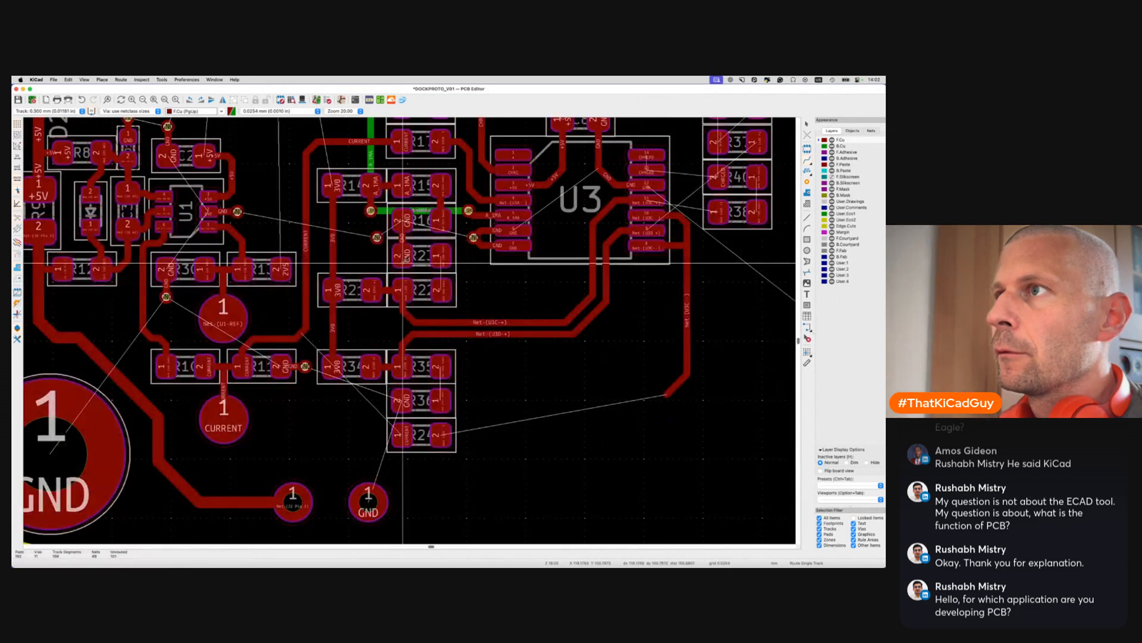
{"action": "left_click", "coordinate": [377, 238]}
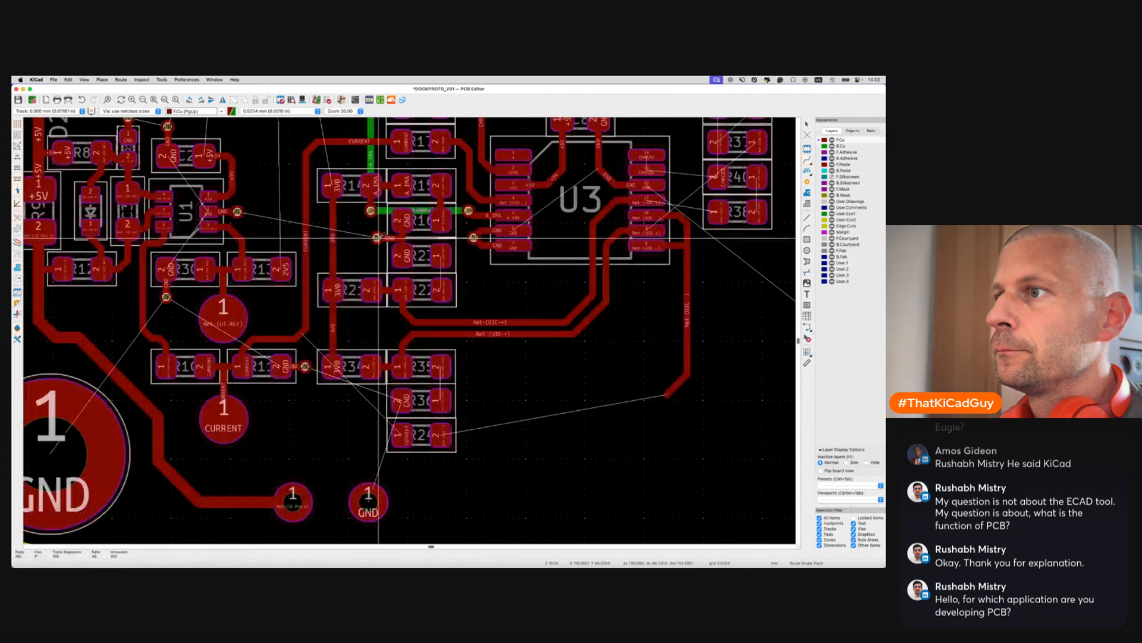
Route a short GND track outward from R36's GND pad
{"action": "scroll", "coordinate": [391, 324], "scroll_direction": "down", "scroll_amount": 2}
{"action": "left_click", "coordinate": [398, 360]}
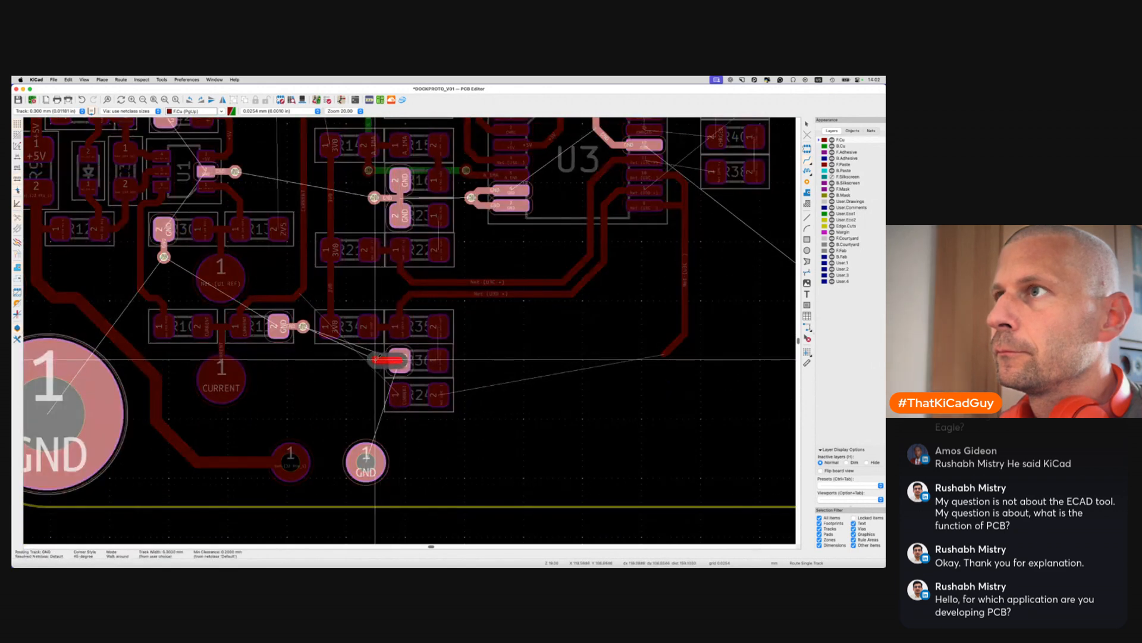
Finish the short GND track from R36 with a via beside the resistor
{"action": "key", "text": "v"}
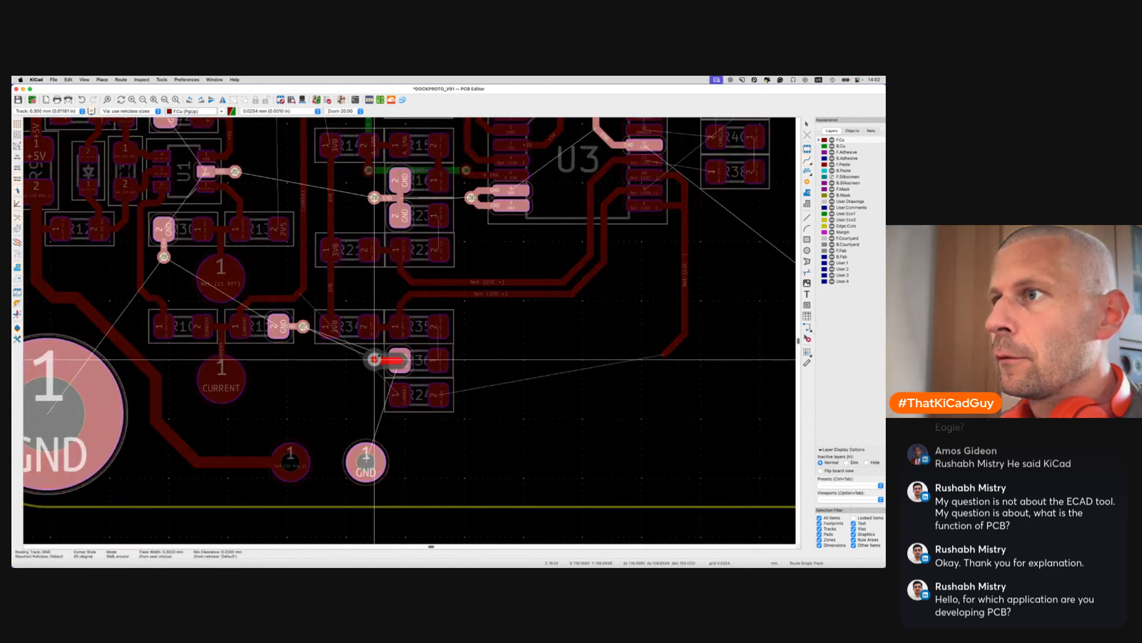
{"action": "left_click", "coordinate": [374, 360]}
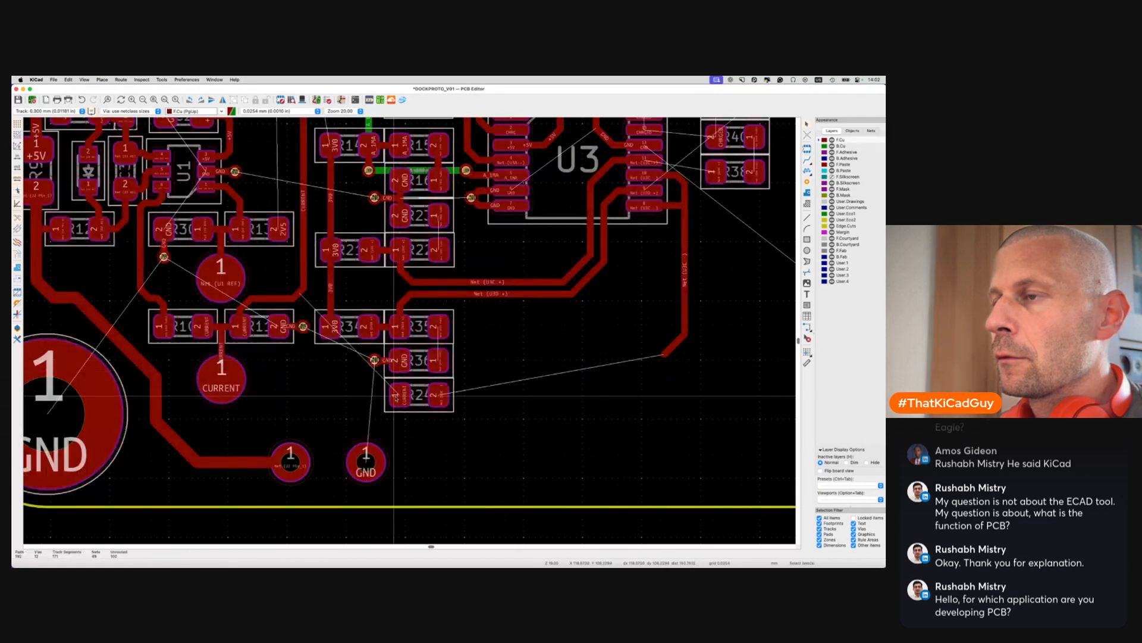
{"action": "left_click", "coordinate": [400, 394]}
{"action": "key", "text": "Escape"}
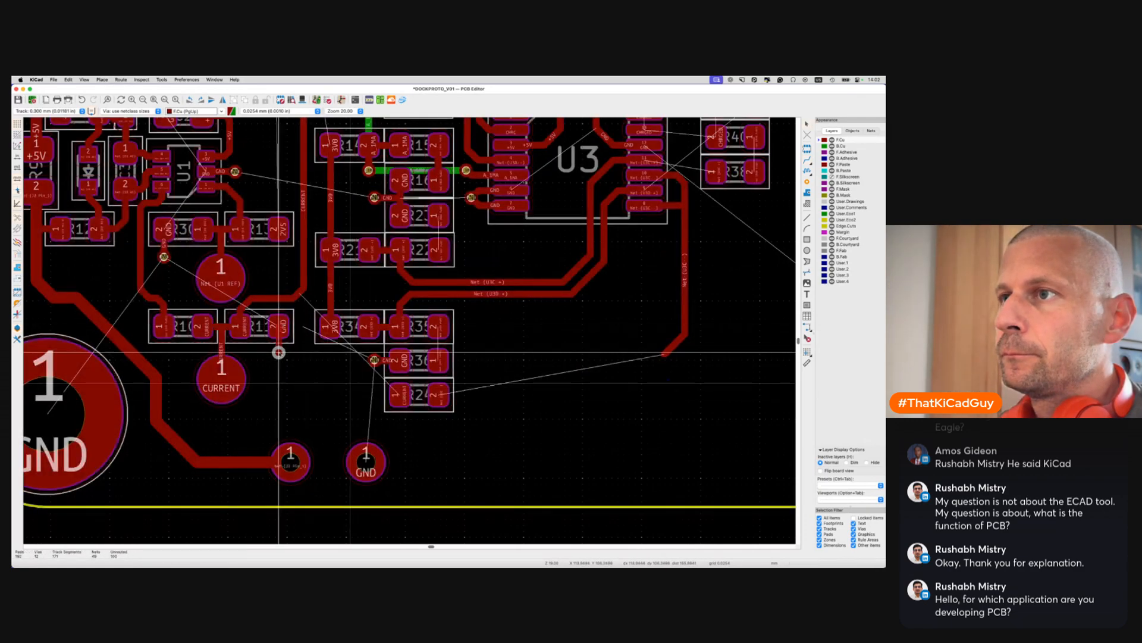
Route the CURRENT track from pad 1 of R24 to the bend of the existing CURRENT track near R13
{"action": "left_click", "coordinate": [400, 393]}
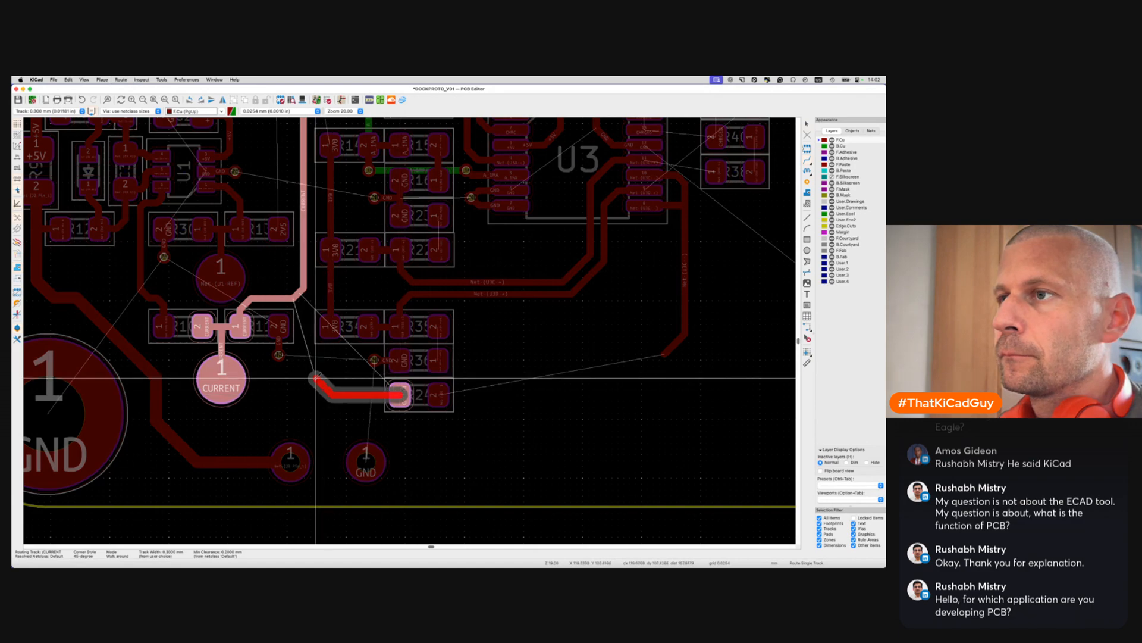
{"action": "left_click", "coordinate": [299, 293]}
{"action": "scroll", "coordinate": [301, 376], "scroll_direction": "down", "scroll_amount": 2}
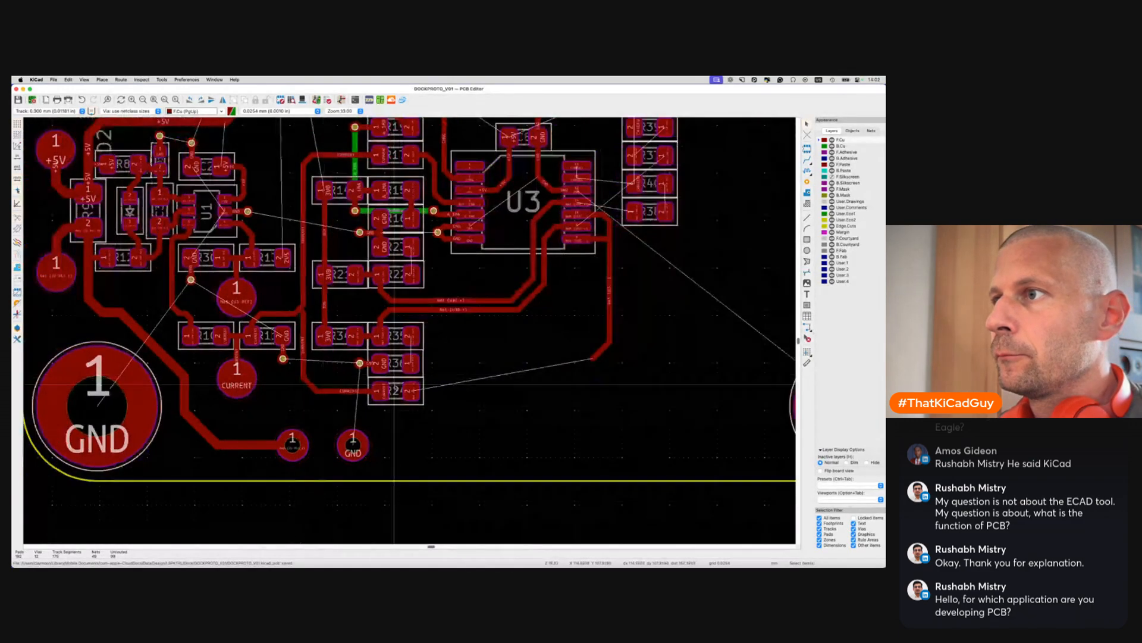
Join the facing end pads of R23 and R22, and connect pad 2 of R24 to the open end of U3's outer track
{"action": "left_click", "coordinate": [411, 289]}
{"action": "left_click", "coordinate": [411, 316]}
{"action": "left_click", "coordinate": [411, 433]}
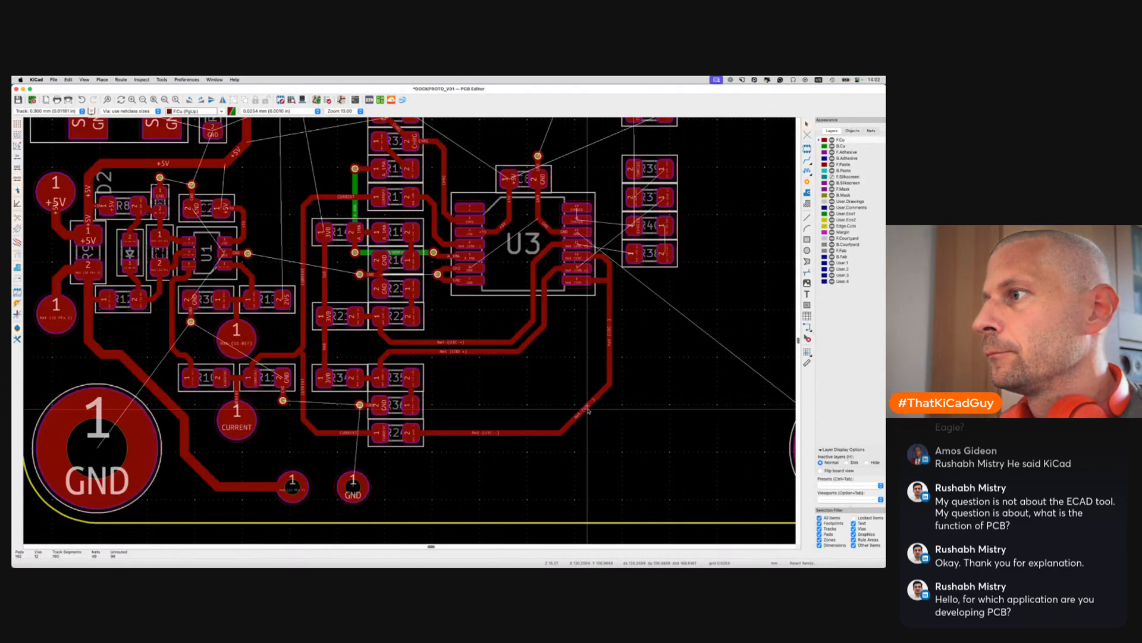
Reshape the track between R24 and U3 so it runs close beneath the neighbouring U3 tracks, and save the board
{"action": "left_click", "coordinate": [596, 415]}
{"action": "scroll", "coordinate": [596, 418], "scroll_direction": "down", "scroll_amount": 1}
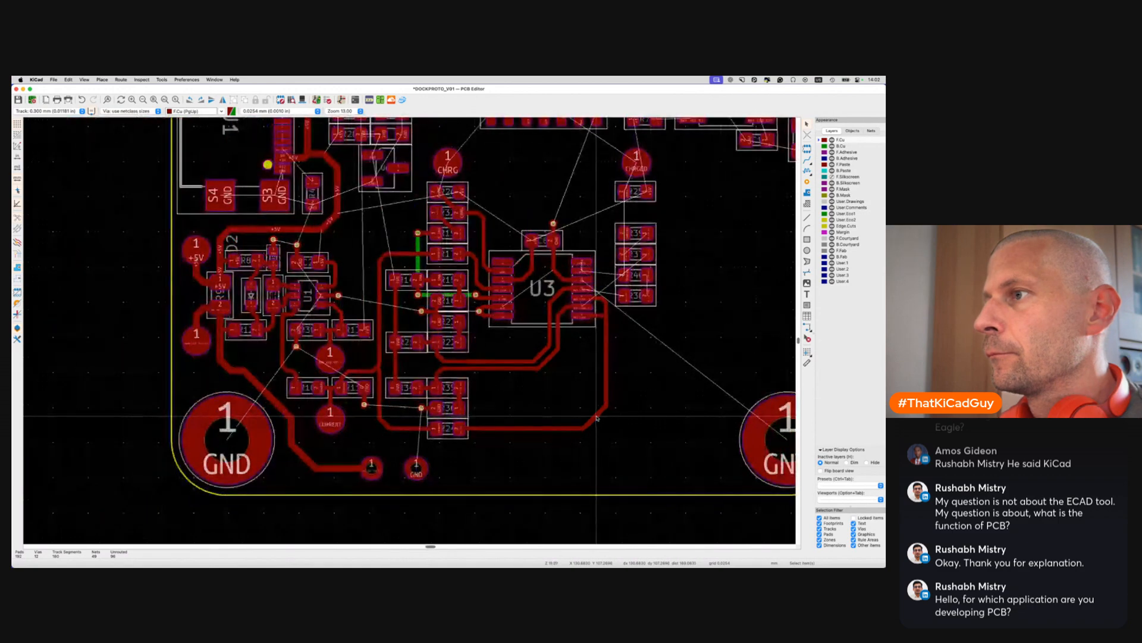
{"action": "left_click_drag", "start_coordinate": [596, 418], "coordinate": [473, 412]}
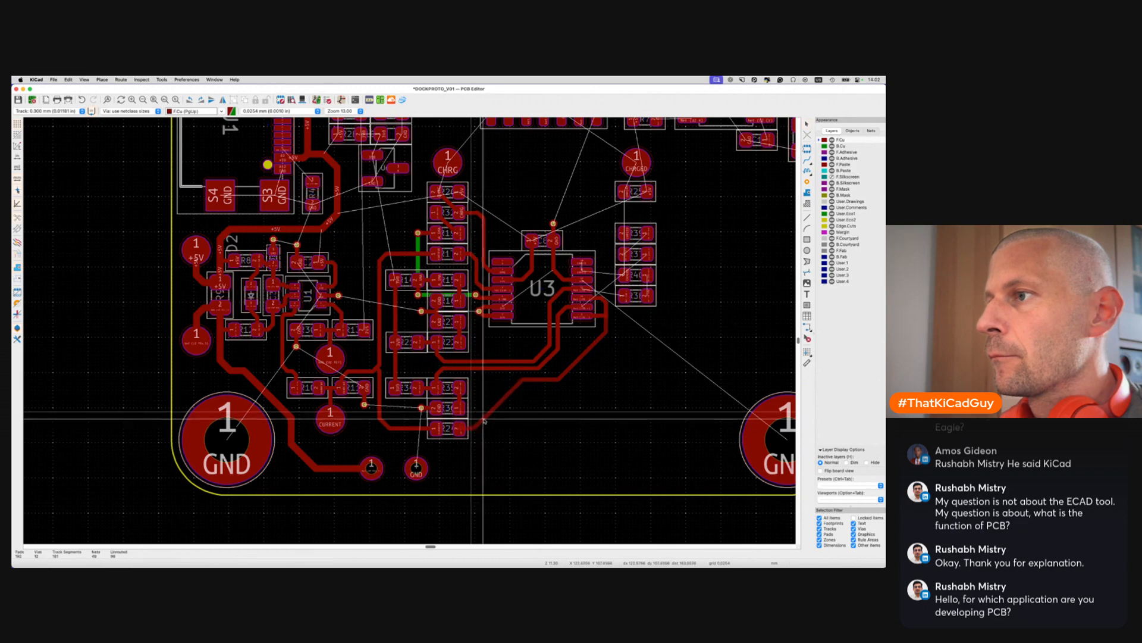
{"action": "left_click_drag", "start_coordinate": [533, 383], "coordinate": [510, 394]}
{"action": "left_click_drag", "start_coordinate": [578, 360], "coordinate": [587, 361]}
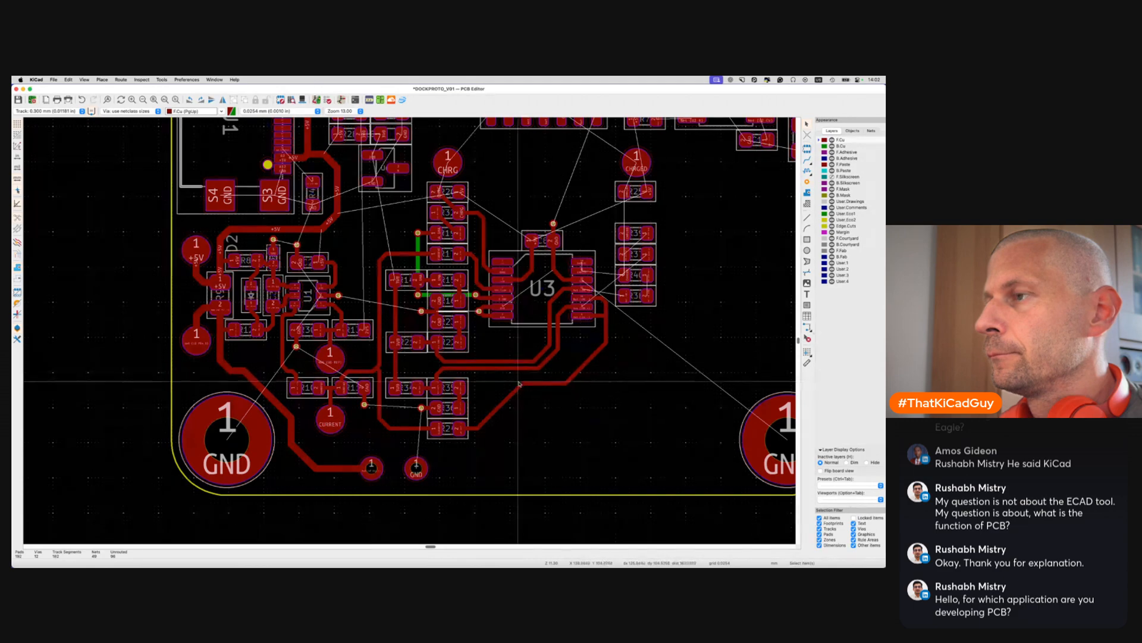
{"action": "left_click_drag", "start_coordinate": [516, 390], "coordinate": [480, 426]}
{"action": "left_click_drag", "start_coordinate": [518, 382], "coordinate": [516, 377]}
{"action": "left_click_drag", "start_coordinate": [590, 359], "coordinate": [600, 362]}
{"action": "key", "text": "super+s"}
Route U3 pin 11 to pad 1 of R38 and U3 pin 13 to pad 2 of R40
{"action": "middle_click_drag", "start_coordinate": [565, 371], "coordinate": [437, 382]}
{"action": "scroll", "coordinate": [437, 383], "scroll_direction": "up", "scroll_amount": 3}
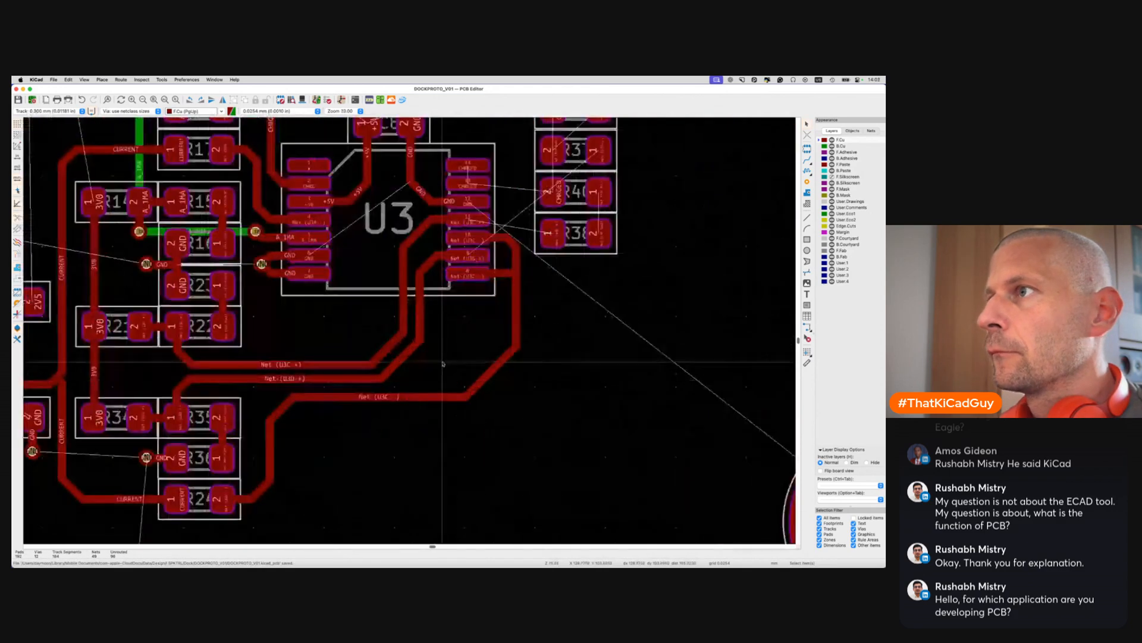
{"action": "key", "text": "x"}
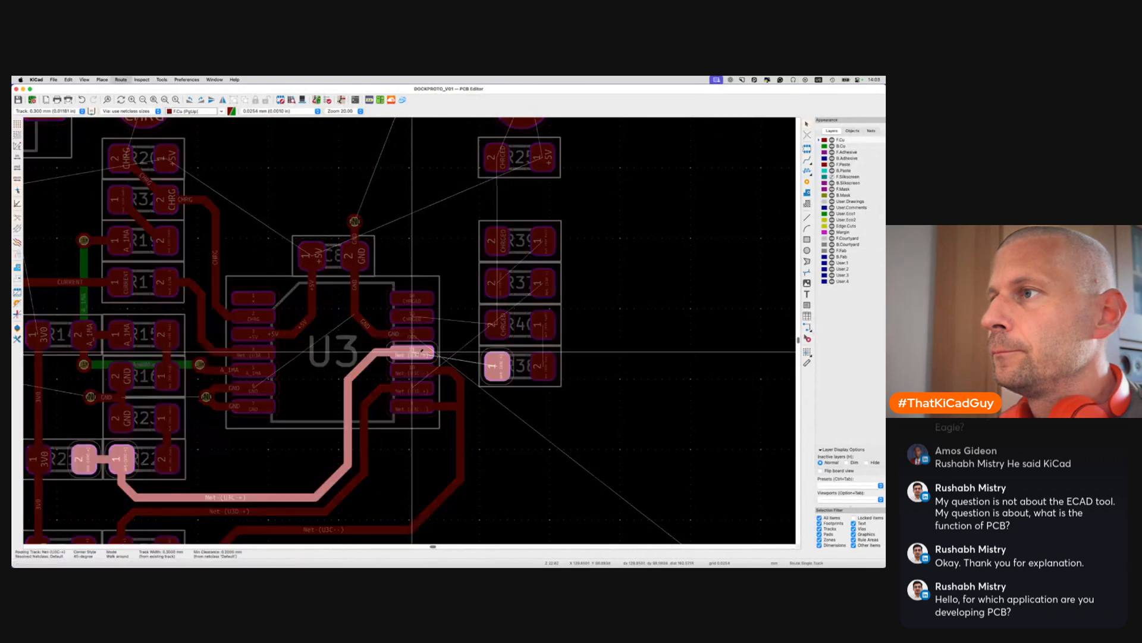
{"action": "left_click", "coordinate": [493, 365]}
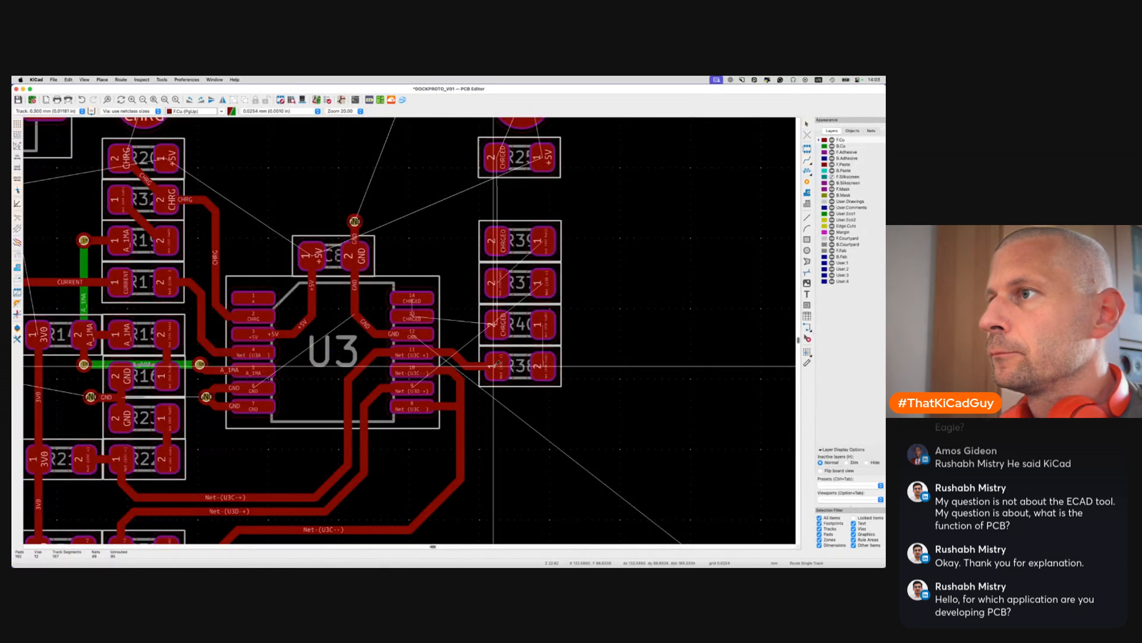
{"action": "left_click", "coordinate": [412, 316]}
{"action": "left_click", "coordinate": [492, 325]}
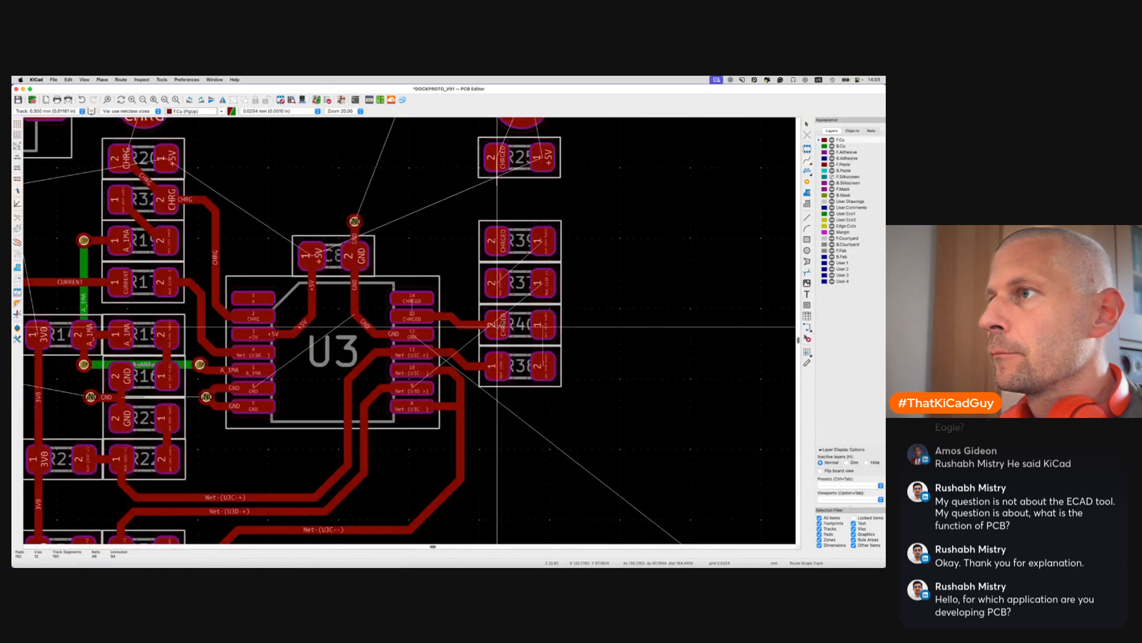
Route a CHRGED track from U3 pin 14 into the pin 13 track, shifting the bend of the track to R40
{"action": "left_click", "coordinate": [412, 297]}
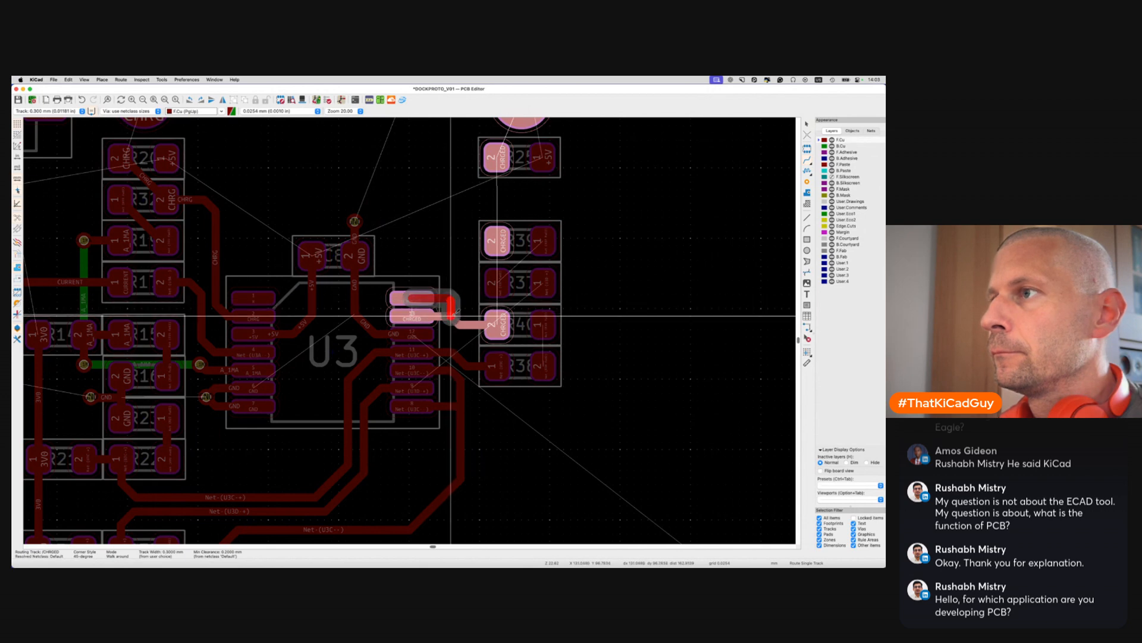
{"action": "double_click", "coordinate": [453, 303]}
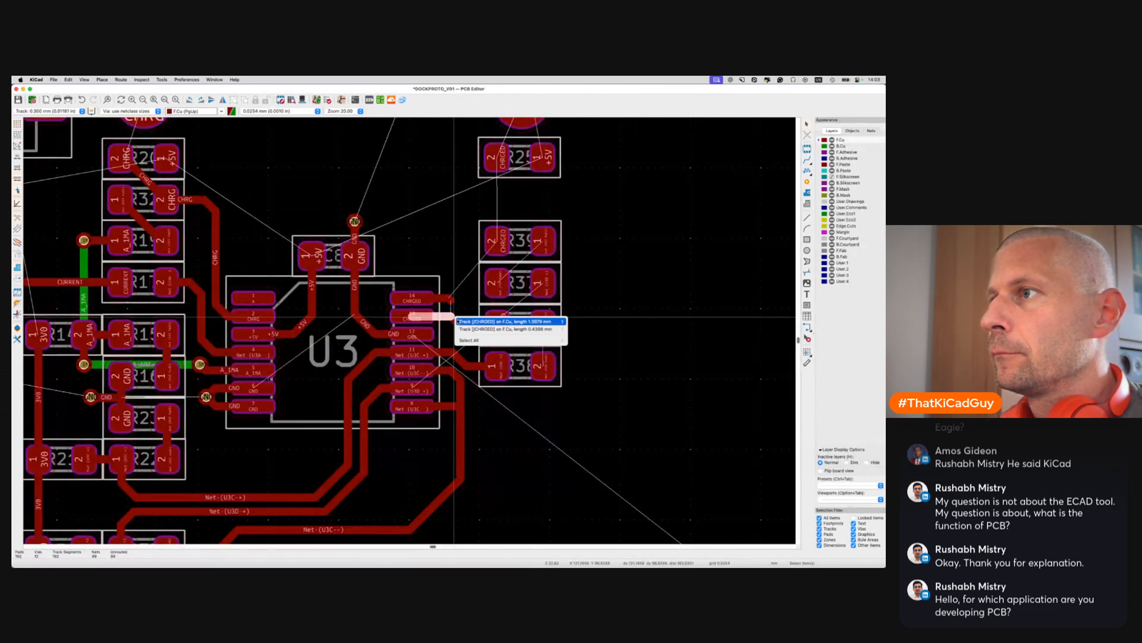
{"action": "left_click", "coordinate": [458, 321]}
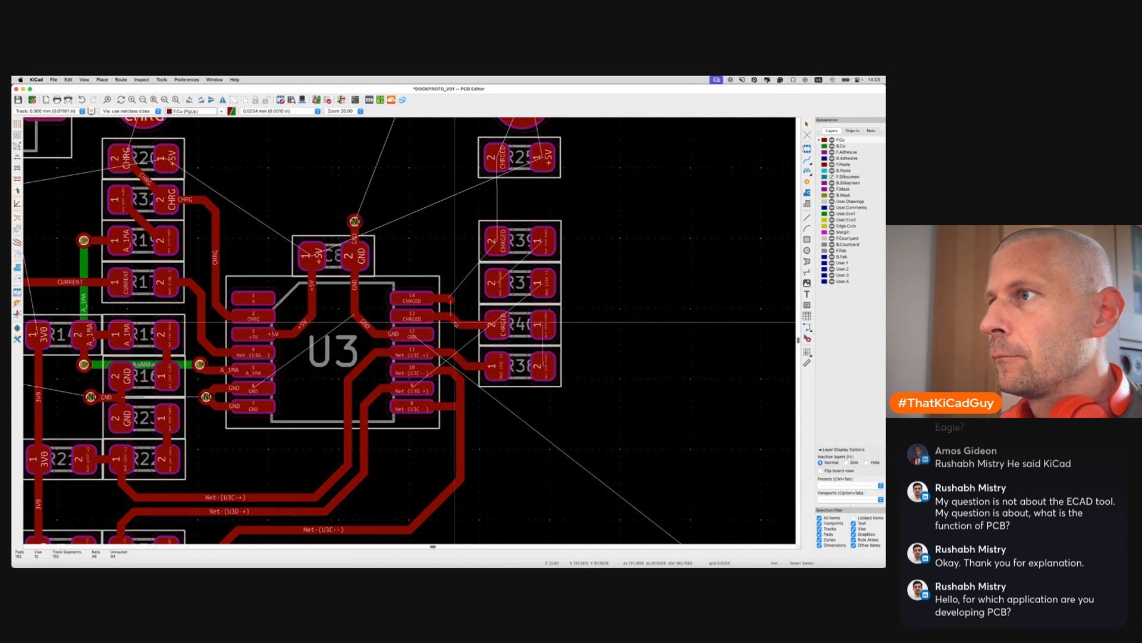
{"action": "left_click", "coordinate": [455, 321]}
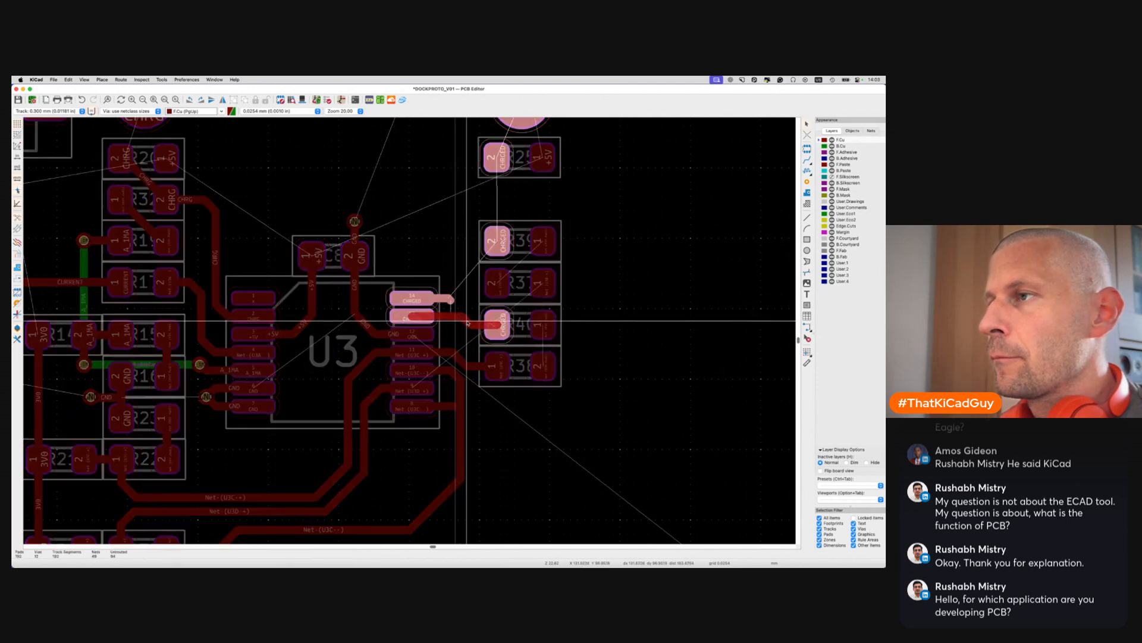
{"action": "left_click", "coordinate": [466, 321]}
{"action": "left_click", "coordinate": [449, 299]}
{"action": "key", "text": "x"}
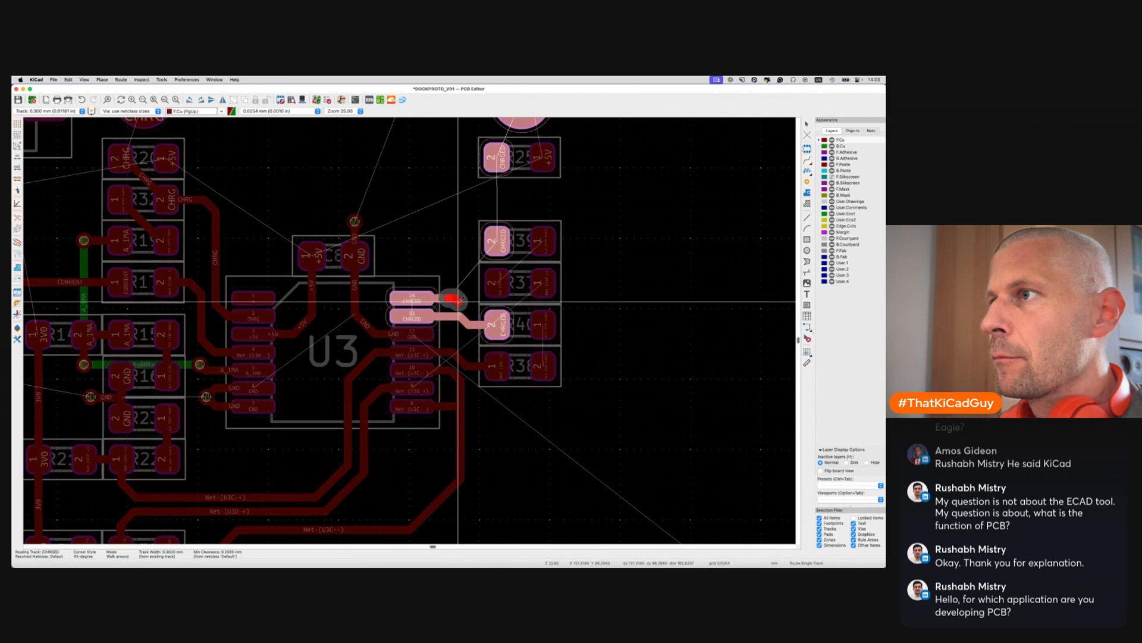
{"action": "left_click", "coordinate": [458, 308]}
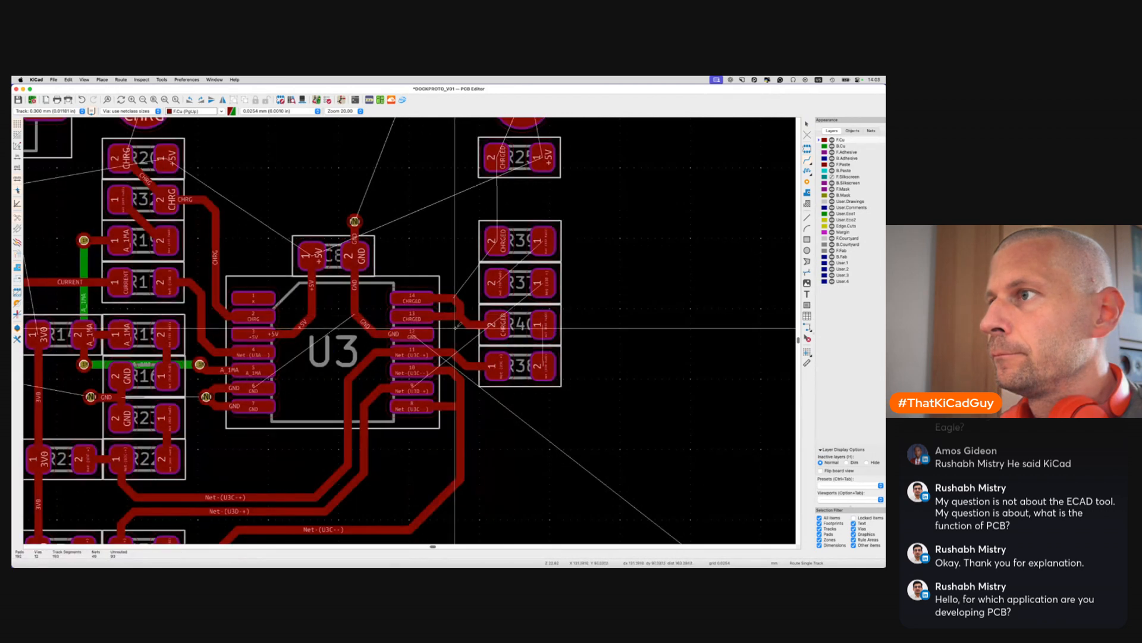
Connect pad 2 of R37 to pad 1 of R39, and pad 1 of R40 to pad 2 of R38
{"action": "middle_click_drag", "start_coordinate": [438, 337], "coordinate": [443, 361]}
{"action": "left_click", "coordinate": [502, 306]}
{"action": "left_click", "coordinate": [548, 263]}
{"action": "left_click", "coordinate": [544, 349]}
{"action": "left_click", "coordinate": [548, 389]}
{"action": "left_click", "coordinate": [501, 263]}
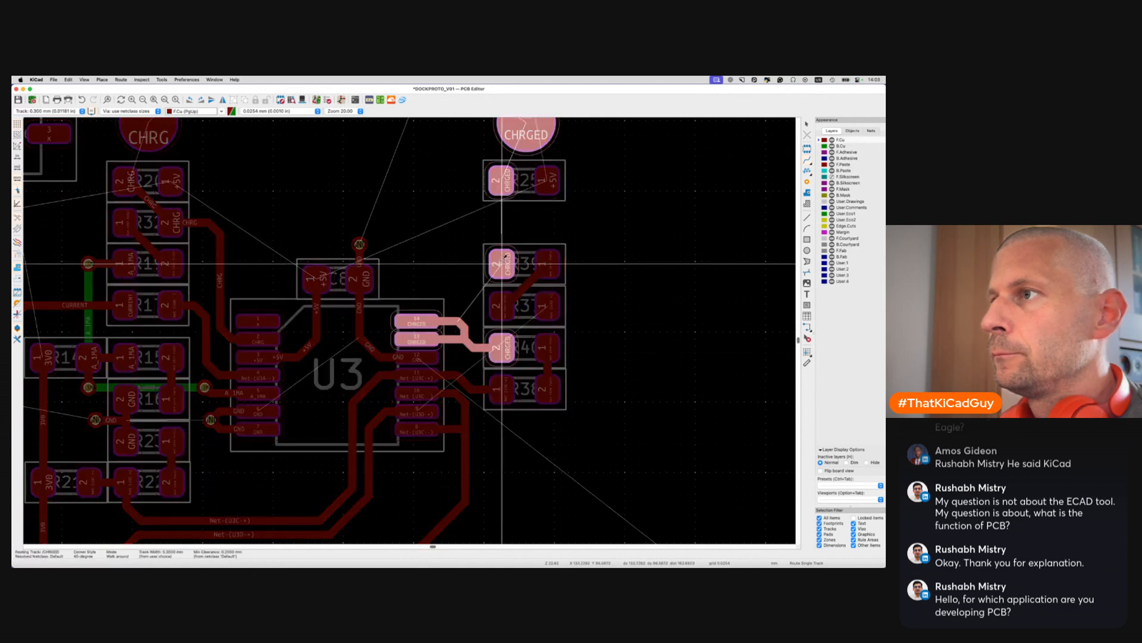
{"action": "key", "text": "Escape"}
{"action": "key", "text": "Escape"}
Delete the CHRGED track segment that joins the pin 14 track at the bend beside U3
{"action": "left_click", "coordinate": [468, 326]}
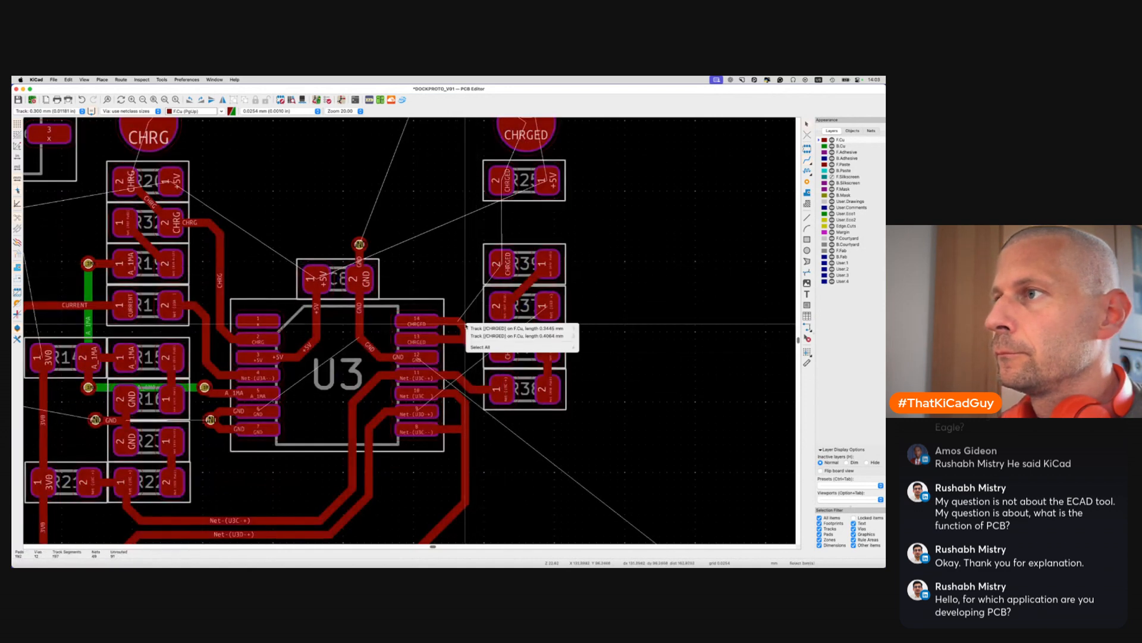
{"action": "left_click", "coordinate": [488, 328]}
{"action": "key", "text": "Delete"}
Route pad 2 of R39 down to the CHRGED track at U3 pin 13, and tie U3 pin 14 straight into that track
{"action": "key", "text": "x"}
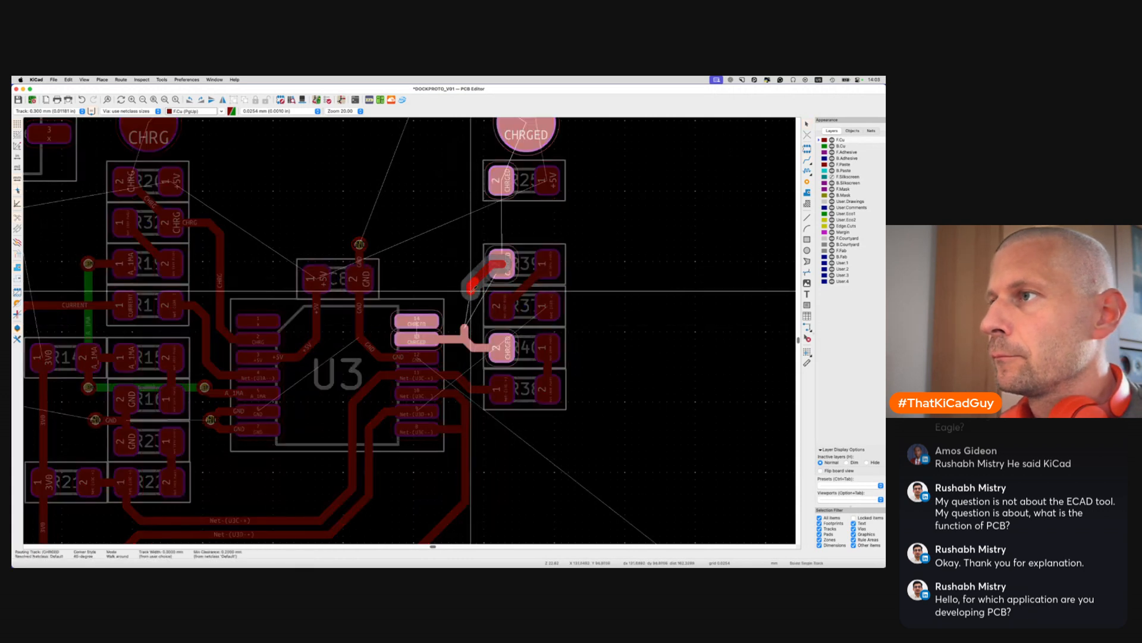
{"action": "left_click", "coordinate": [465, 338]}
{"action": "key", "text": "x"}
{"action": "key", "text": "Escape"}
{"action": "key", "text": "Escape"}
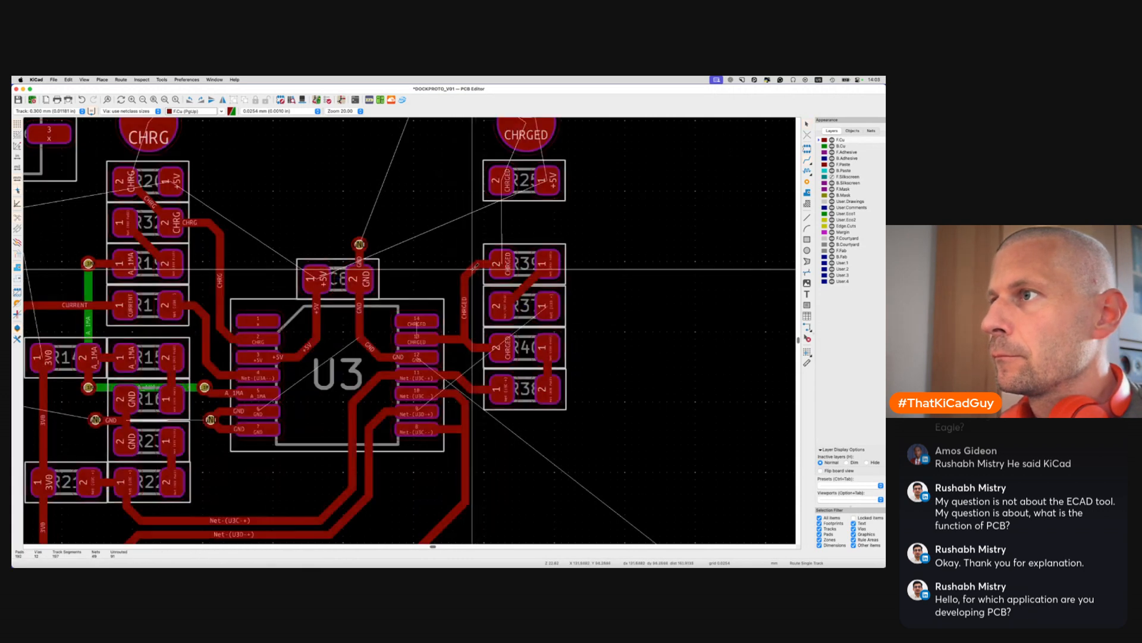
{"action": "key", "text": "x"}
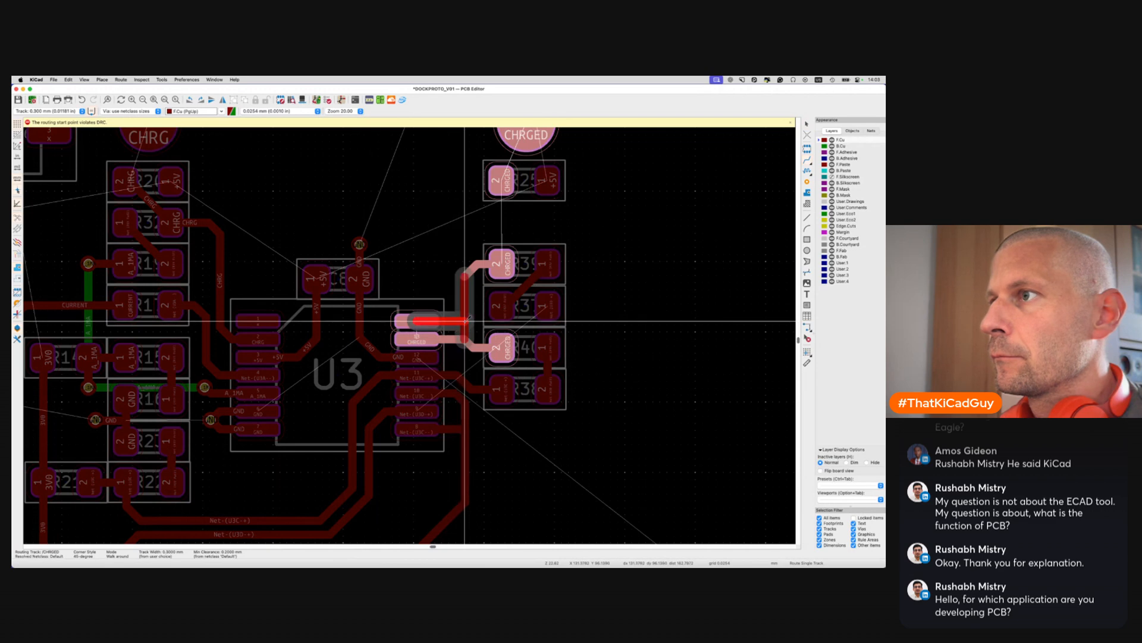
{"action": "left_click", "coordinate": [467, 320]}
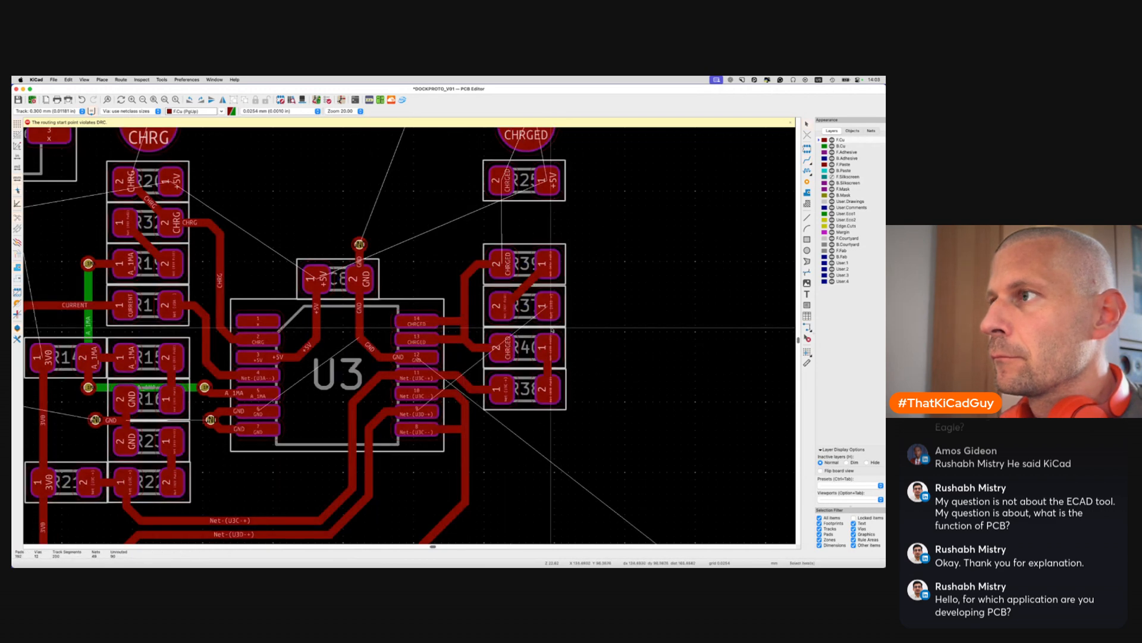
Route pad 1 of R37 around R38 and through two vias with a B.Cu link onto the track between U3 and R35
{"action": "scroll", "coordinate": [553, 330], "scroll_direction": "down", "scroll_amount": 3}
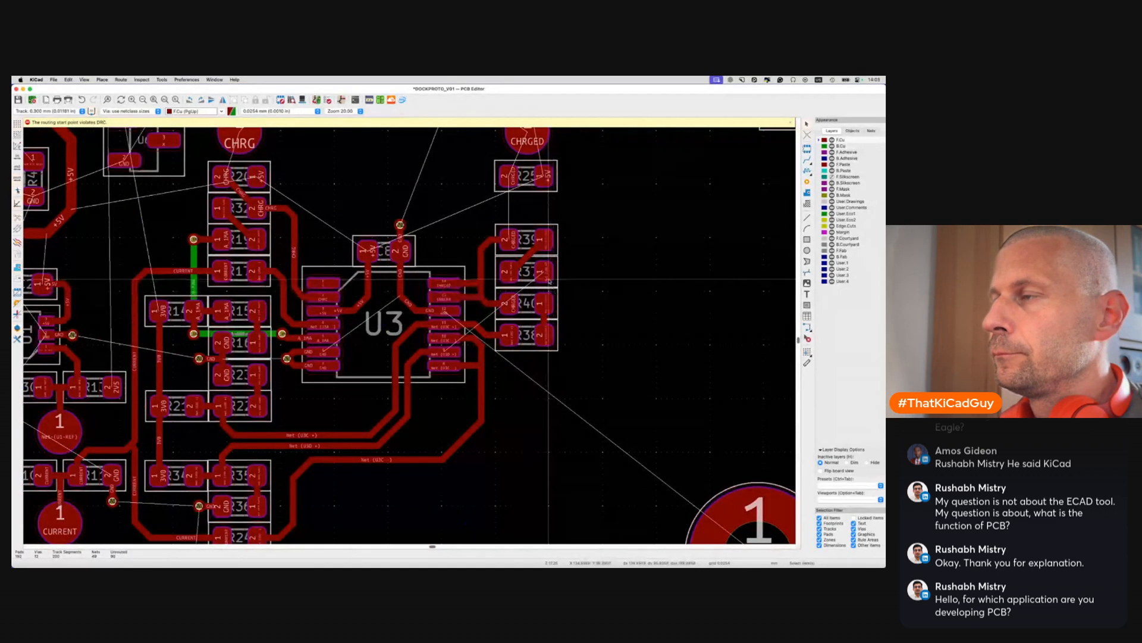
{"action": "key", "text": "x"}
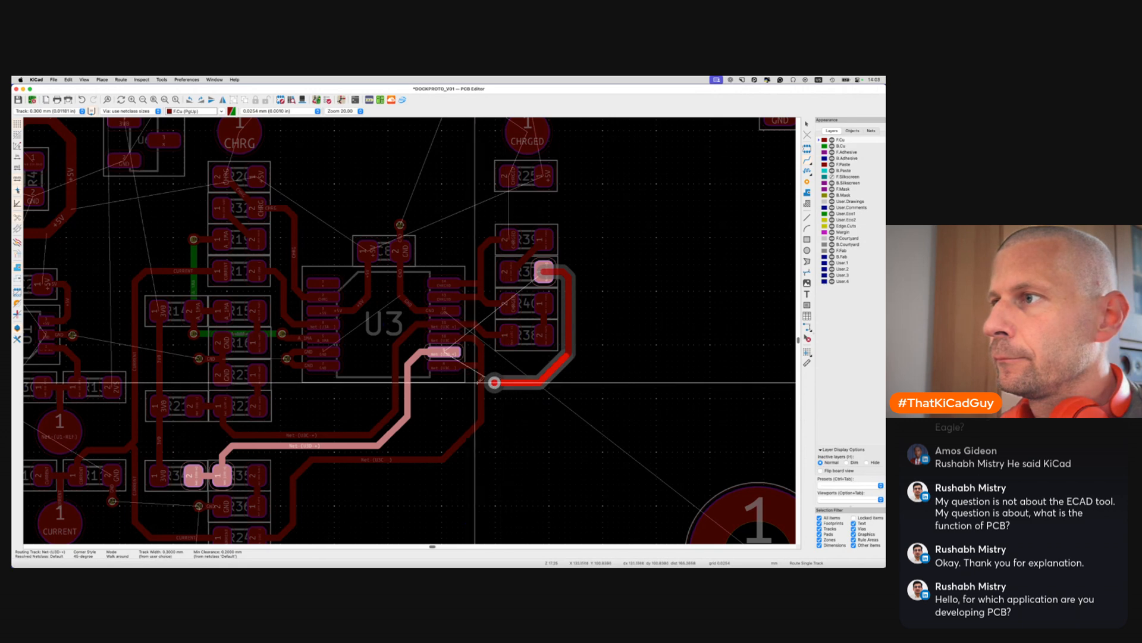
{"action": "key", "text": "v"}
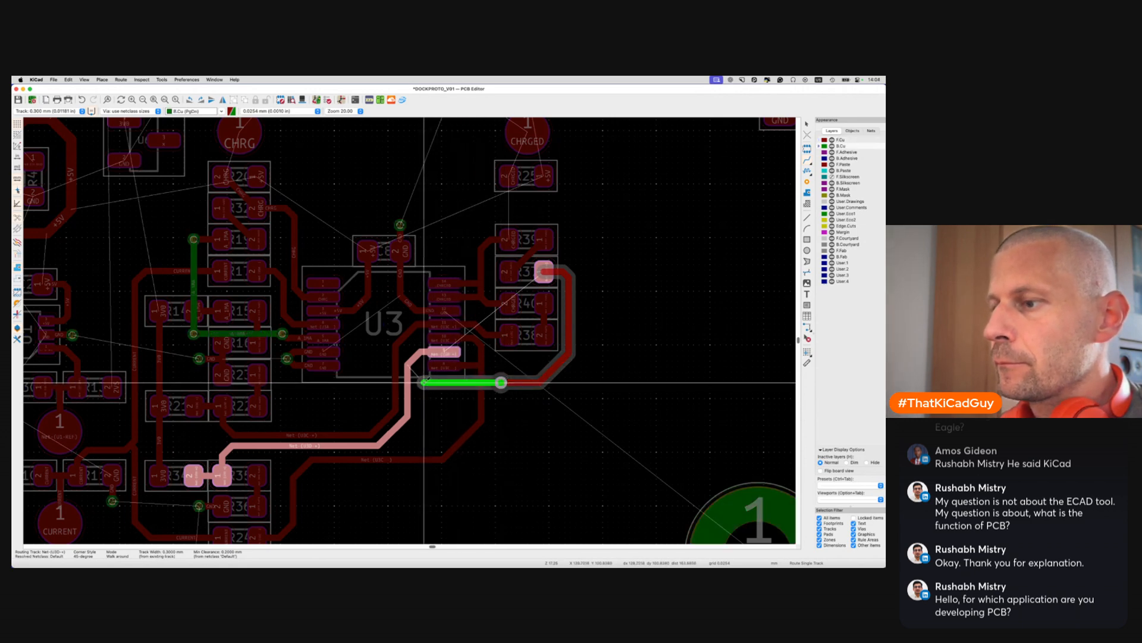
{"action": "key", "text": "v"}
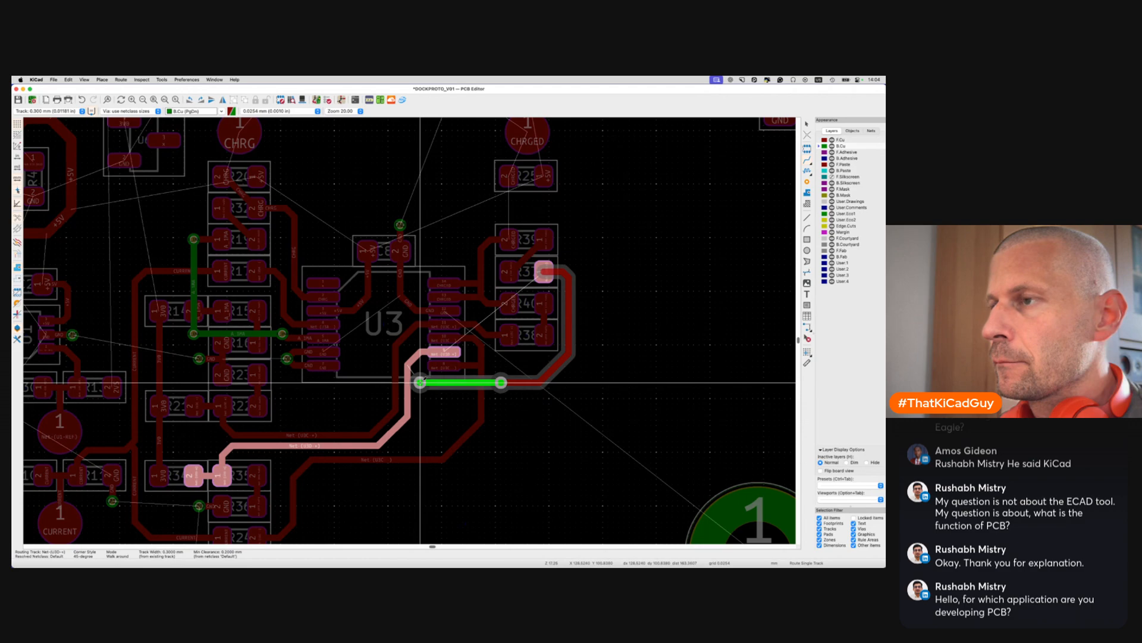
{"action": "left_click", "coordinate": [420, 382]}
{"action": "key", "text": "Escape"}
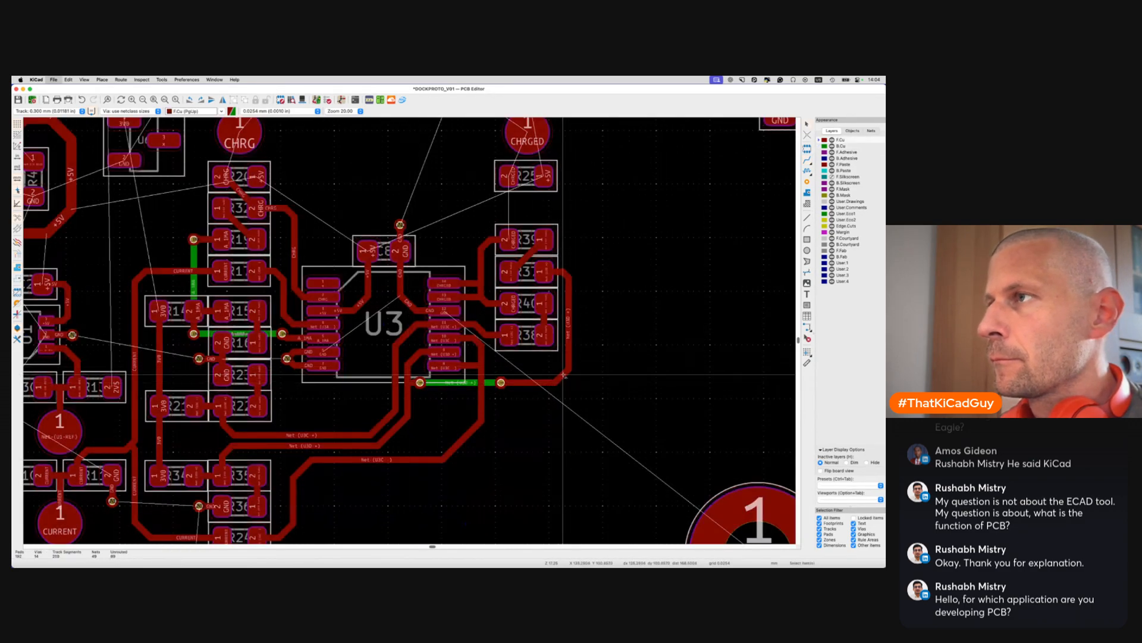
Connect the +5V pads of R27 and R28 with a 0.5 mm track
{"action": "scroll", "coordinate": [564, 376], "scroll_direction": "up", "scroll_amount": 5}
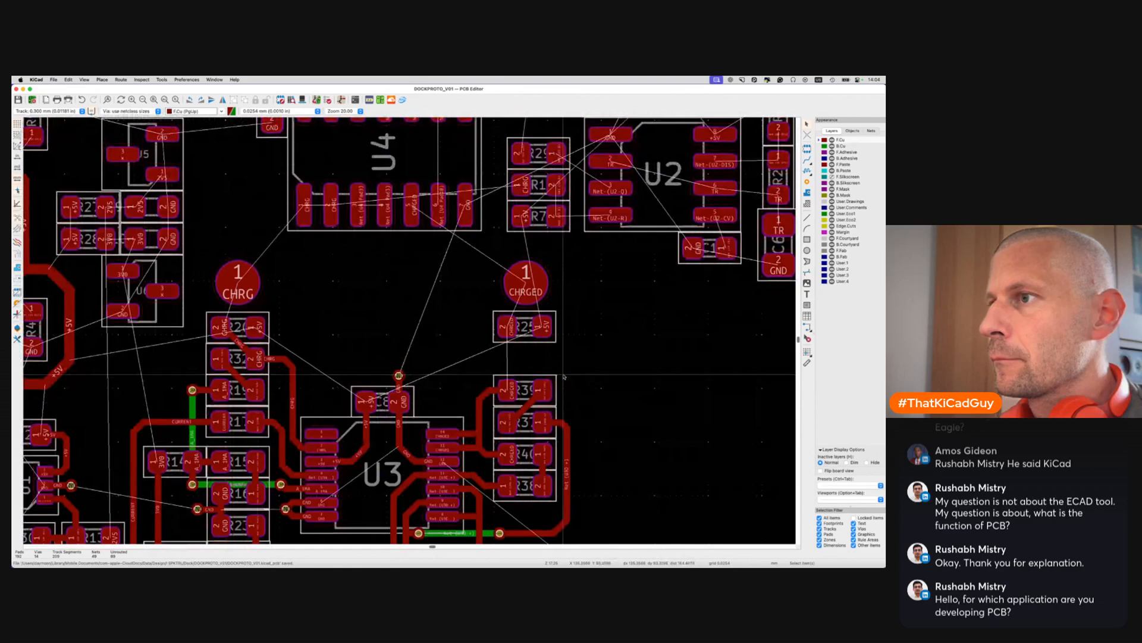
{"action": "scroll", "coordinate": [564, 376], "scroll_direction": "down", "scroll_amount": 3}
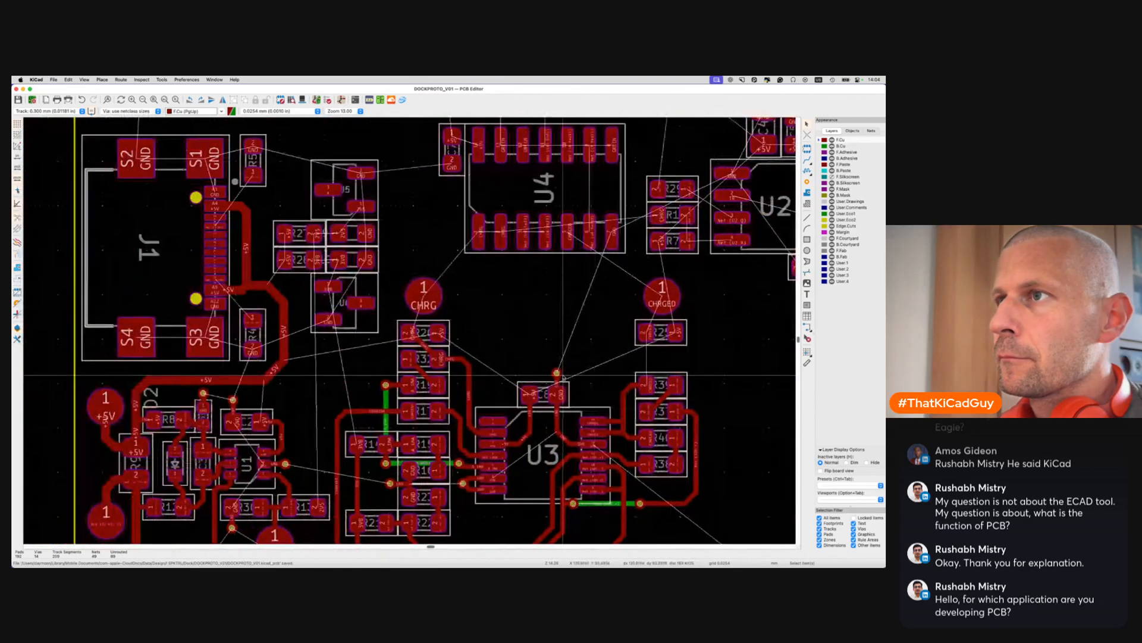
{"action": "scroll", "coordinate": [563, 378], "scroll_direction": "left", "scroll_amount": 3}
{"action": "scroll", "coordinate": [564, 378], "scroll_direction": "up", "scroll_amount": 1}
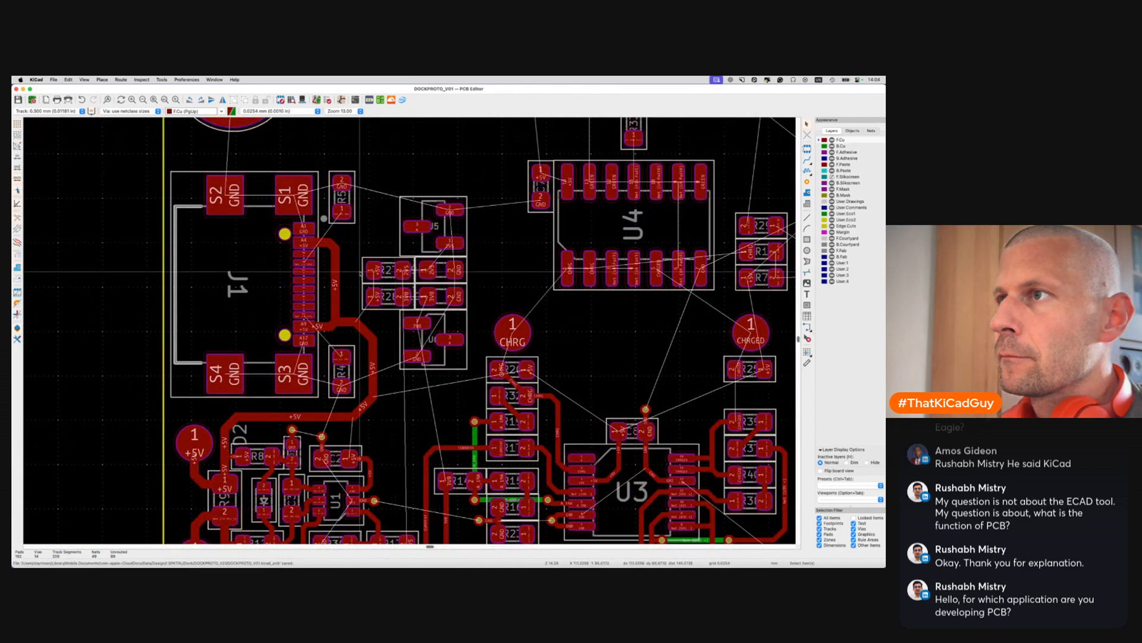
{"action": "scroll", "coordinate": [360, 272], "scroll_direction": "up", "scroll_amount": 3}
{"action": "key", "text": "x"}
{"action": "key", "text": "w"}
{"action": "left_click", "coordinate": [388, 321]}
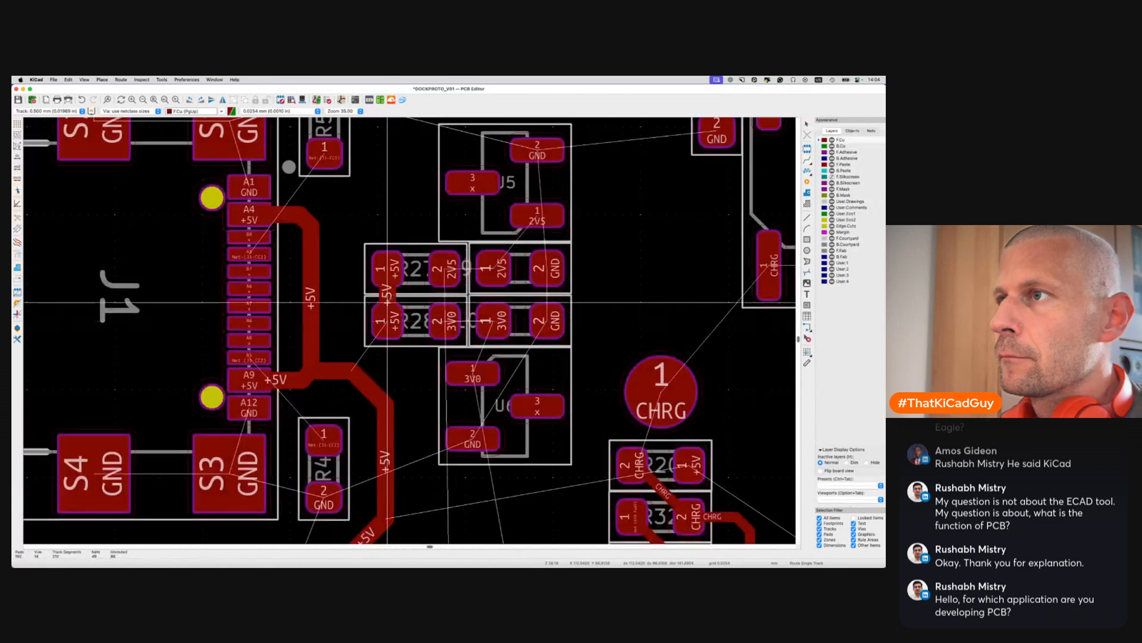
Route +5V from pad 1 of R27 straight across to the vertical +5V track beside J1
{"action": "left_click", "coordinate": [388, 269]}
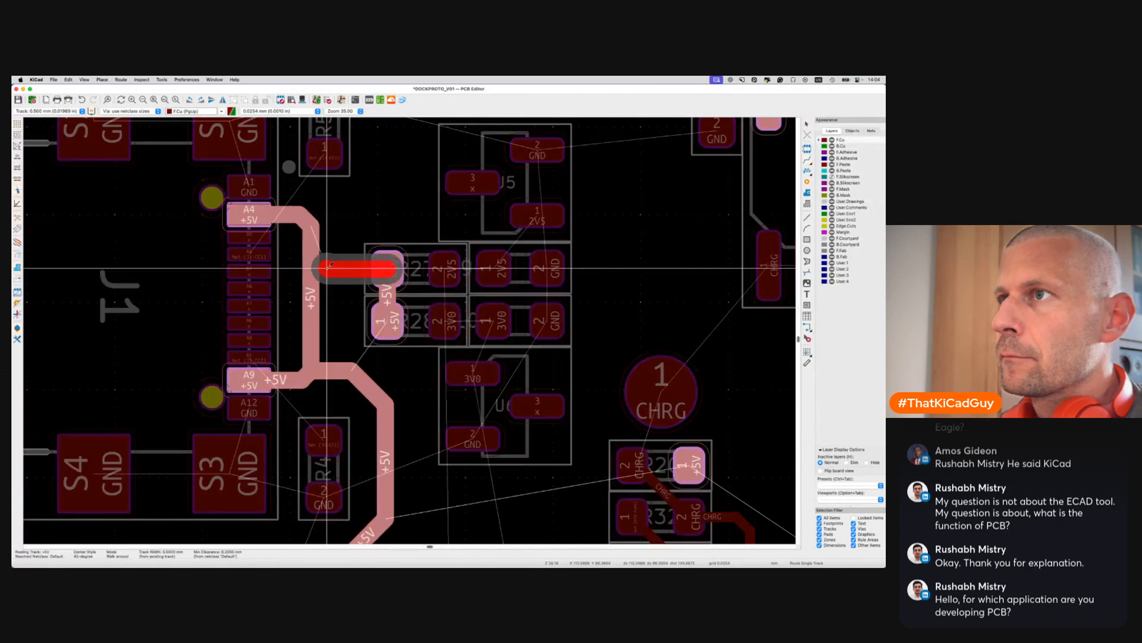
{"action": "left_click", "coordinate": [317, 266]}
{"action": "key", "text": "Escape"}
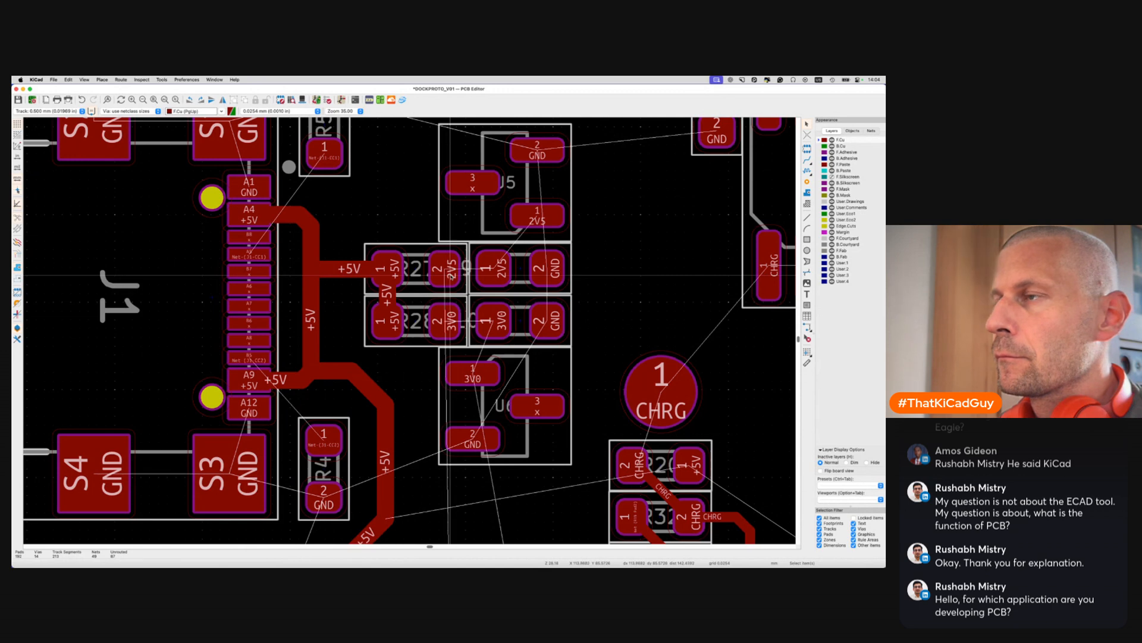
{"action": "key", "text": "ctrl+z"}
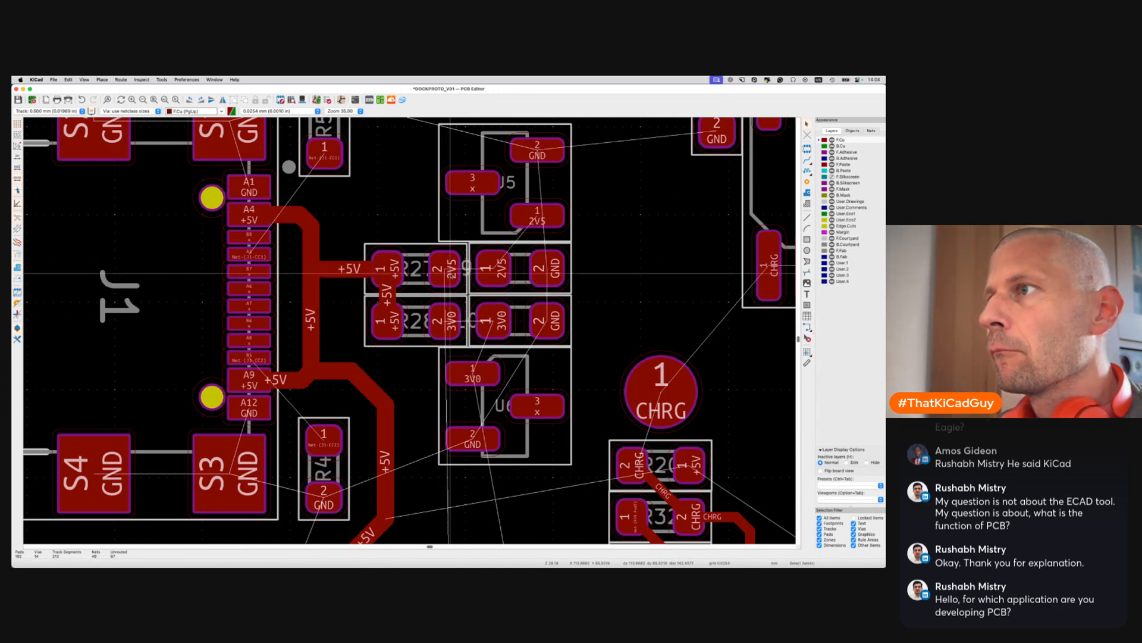
Move the C9 and C10 reference texts to the middle of their capacitors, between the pads
{"action": "key", "text": "m"}
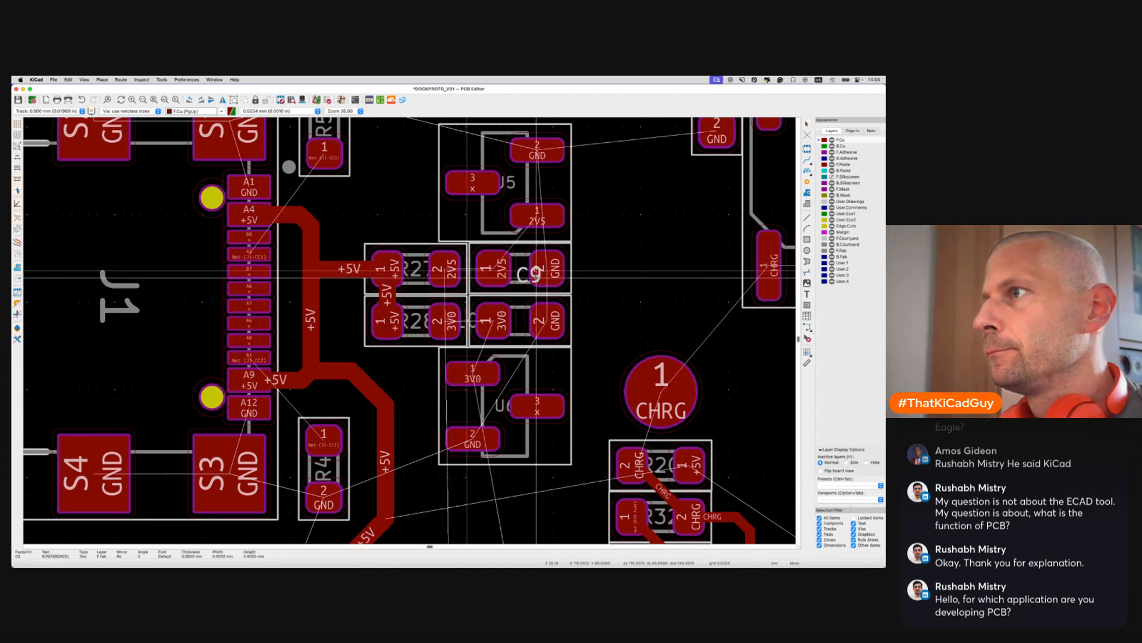
{"action": "left_click", "coordinate": [529, 271]}
{"action": "left_click", "coordinate": [478, 308]}
{"action": "left_click", "coordinate": [469, 317]}
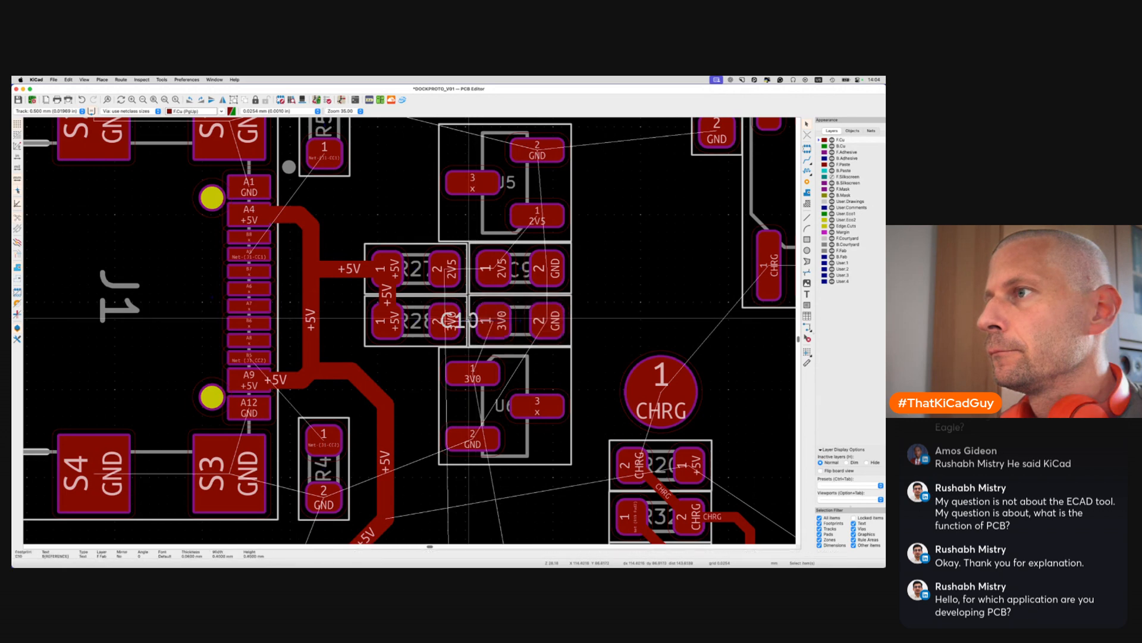
{"action": "key", "text": "m"}
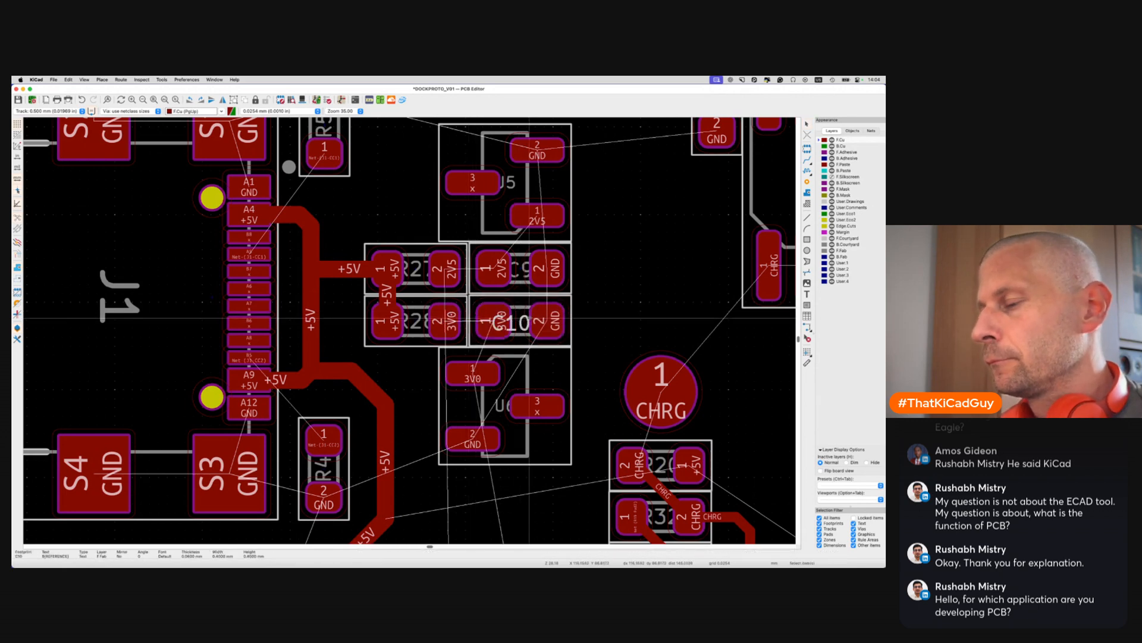
Open C10's library footprint C_0603_1608Metric and shift its ${REFERENCE} text along the pads toward pad 2
{"action": "double_click", "coordinate": [523, 298]}
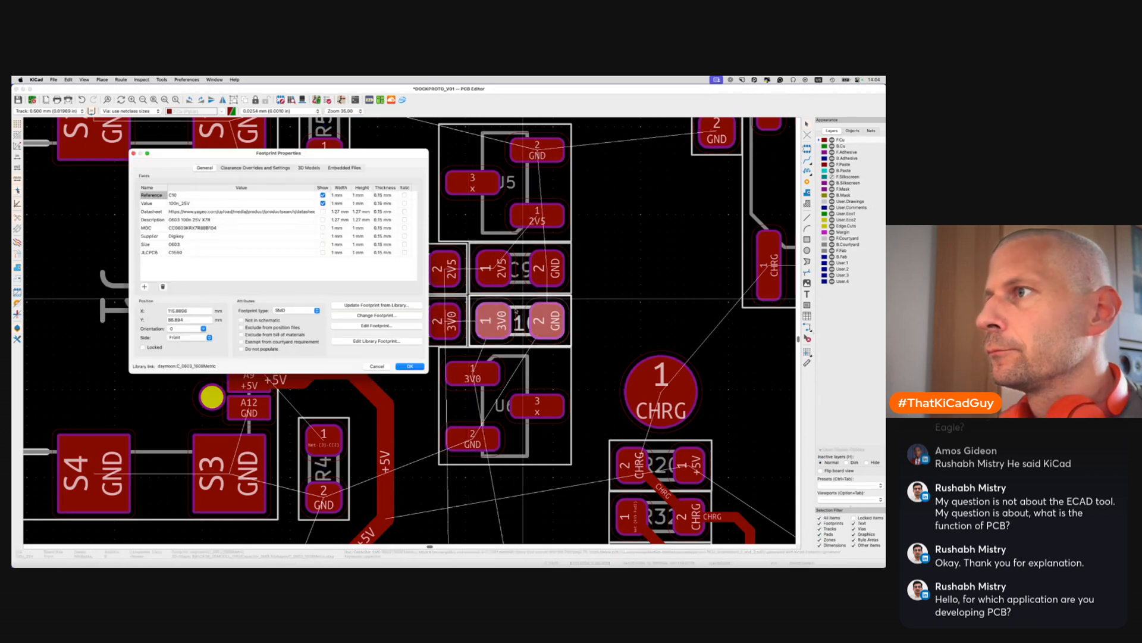
{"action": "left_click", "coordinate": [374, 341]}
{"action": "scroll", "coordinate": [374, 340], "scroll_direction": "down", "scroll_amount": 5}
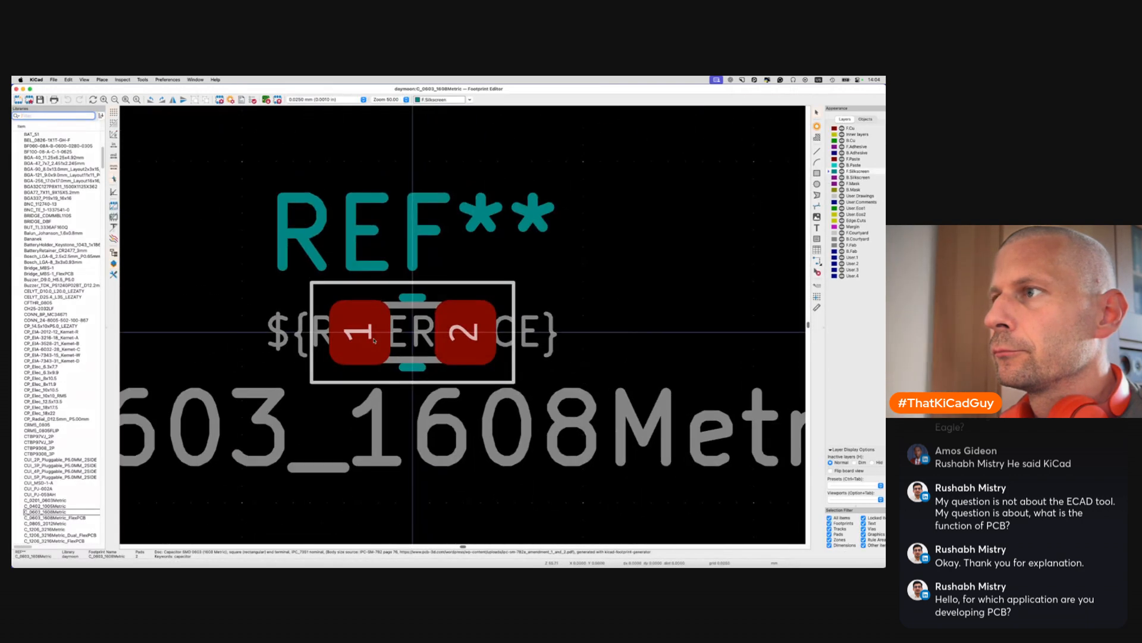
{"action": "left_click", "coordinate": [294, 337]}
{"action": "left_click_drag", "start_coordinate": [293, 338], "coordinate": [370, 337]}
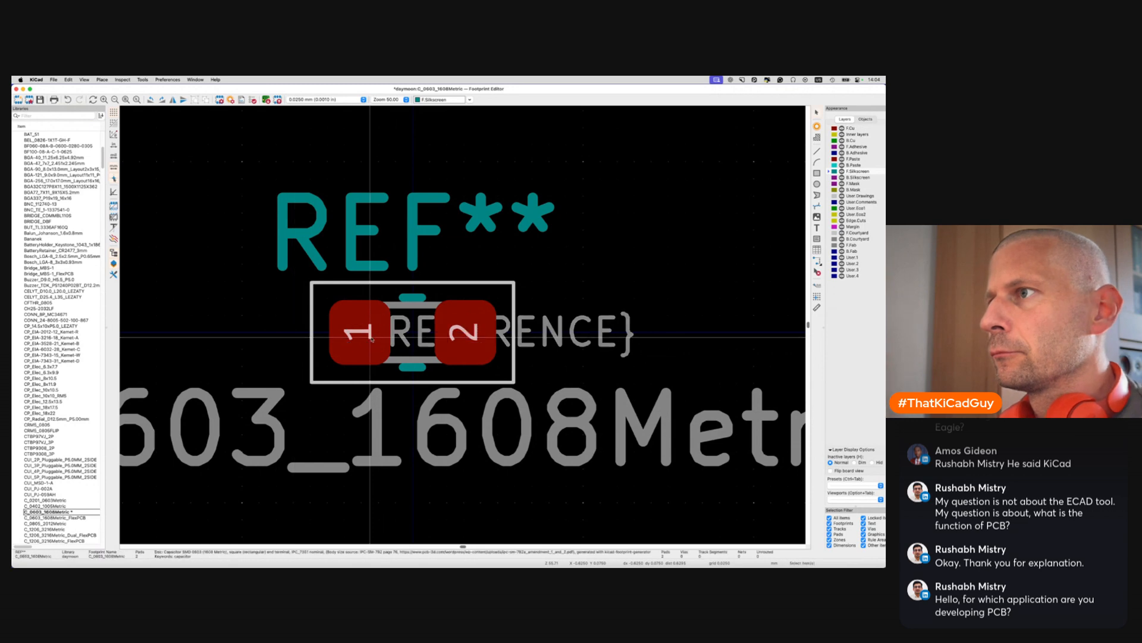
{"action": "key", "text": "super+w"}
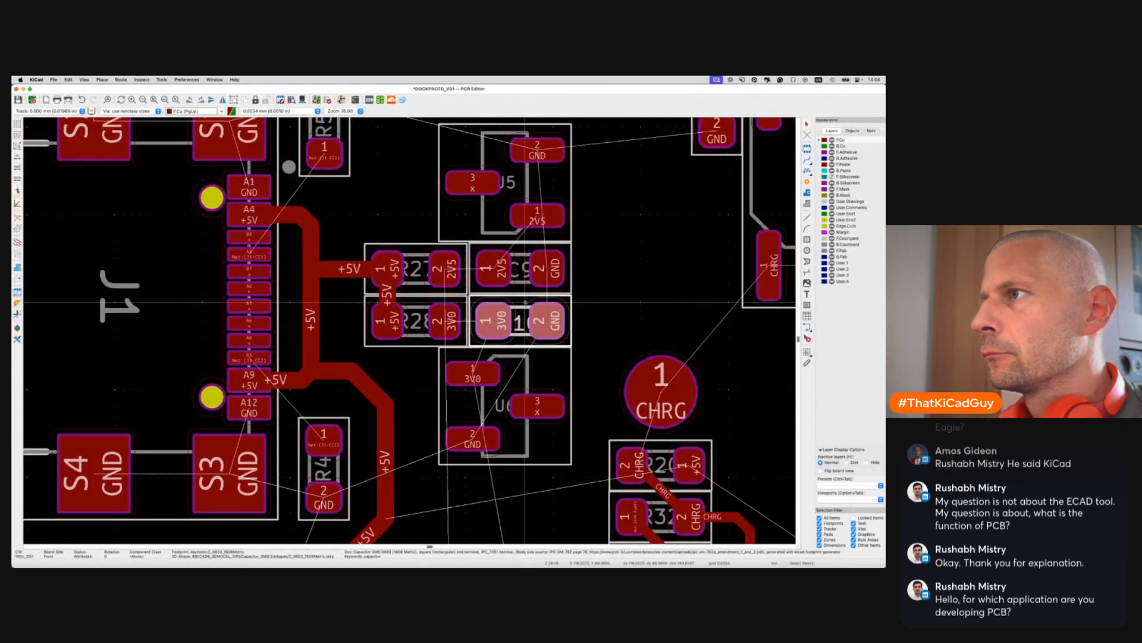
Update the selected C10 footprint from the library, resetting its text sizes, styles and positions
{"action": "left_click", "coordinate": [522, 321]}
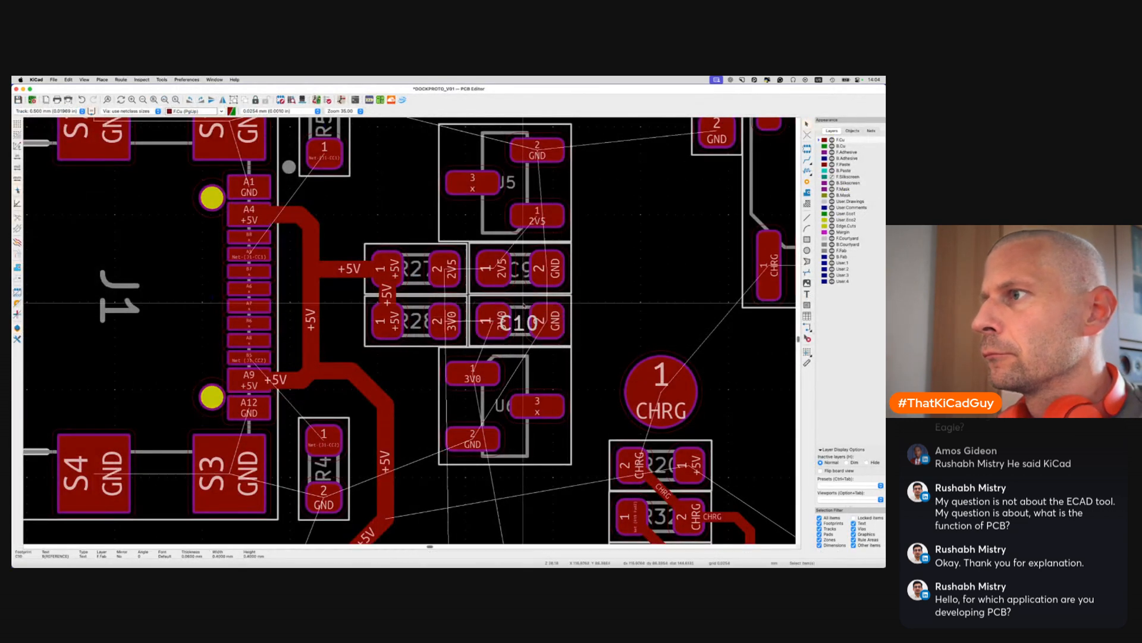
{"action": "scroll", "coordinate": [524, 302], "scroll_direction": "down", "scroll_amount": 10}
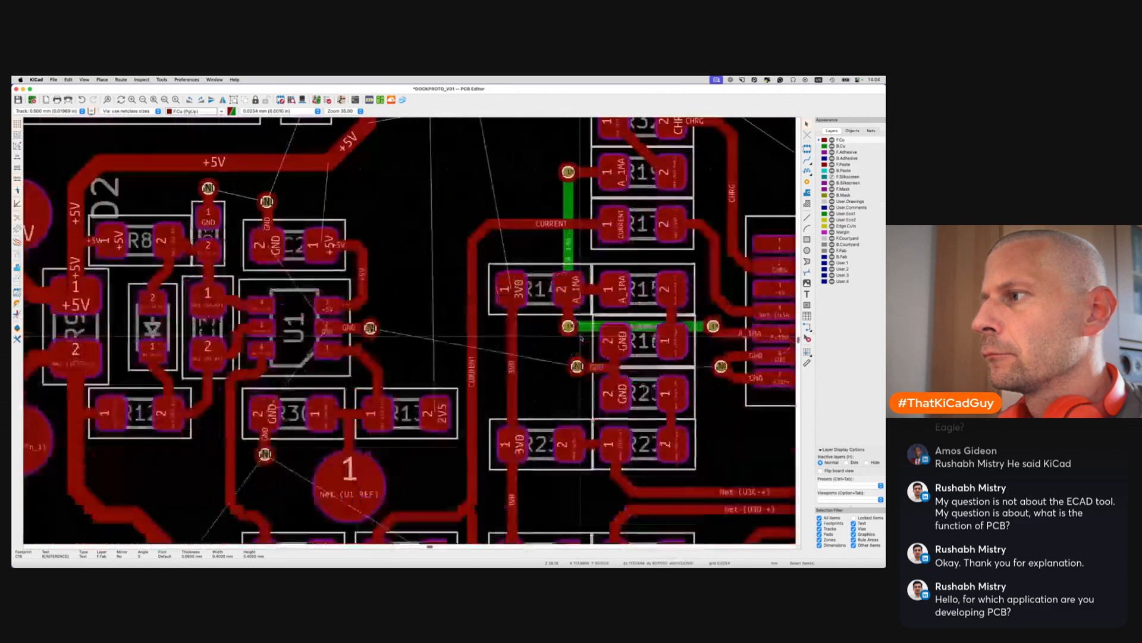
{"action": "scroll", "coordinate": [582, 338], "scroll_direction": "down", "scroll_amount": 1}
{"action": "scroll", "coordinate": [582, 338], "scroll_direction": "up", "scroll_amount": 5}
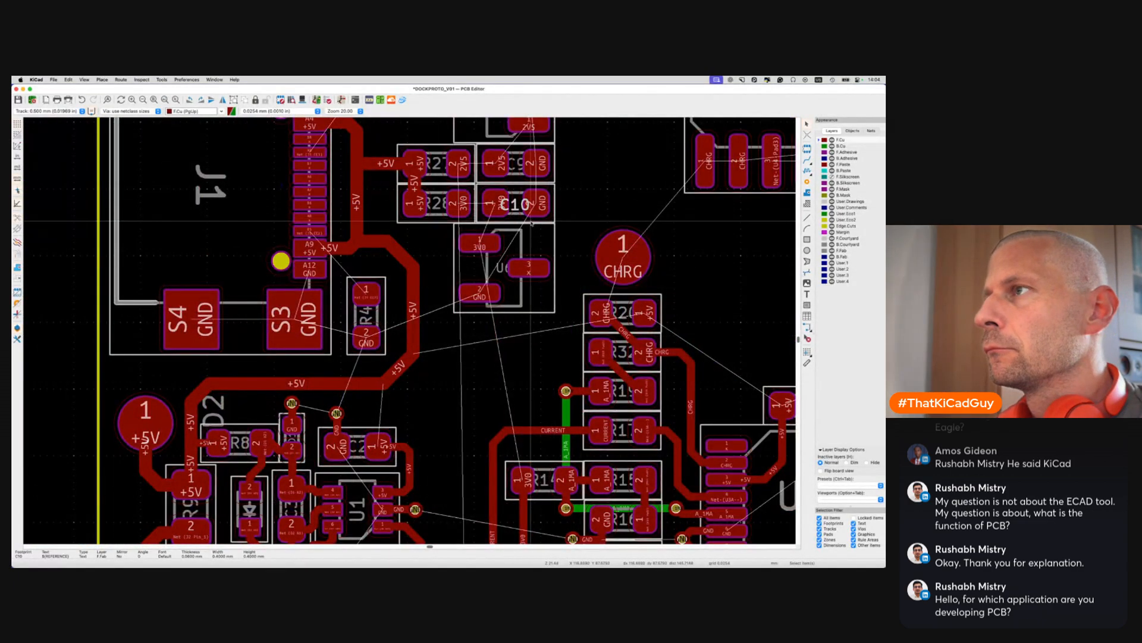
{"action": "left_click", "coordinate": [531, 220]}
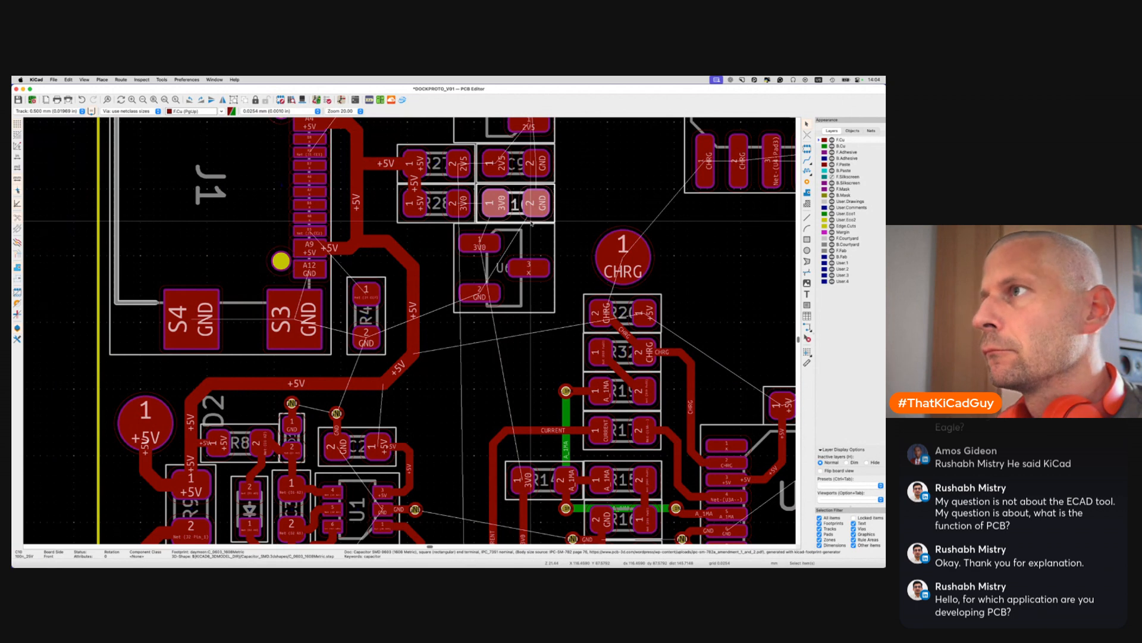
{"action": "key", "text": "e"}
{"action": "key", "text": "Escape"}
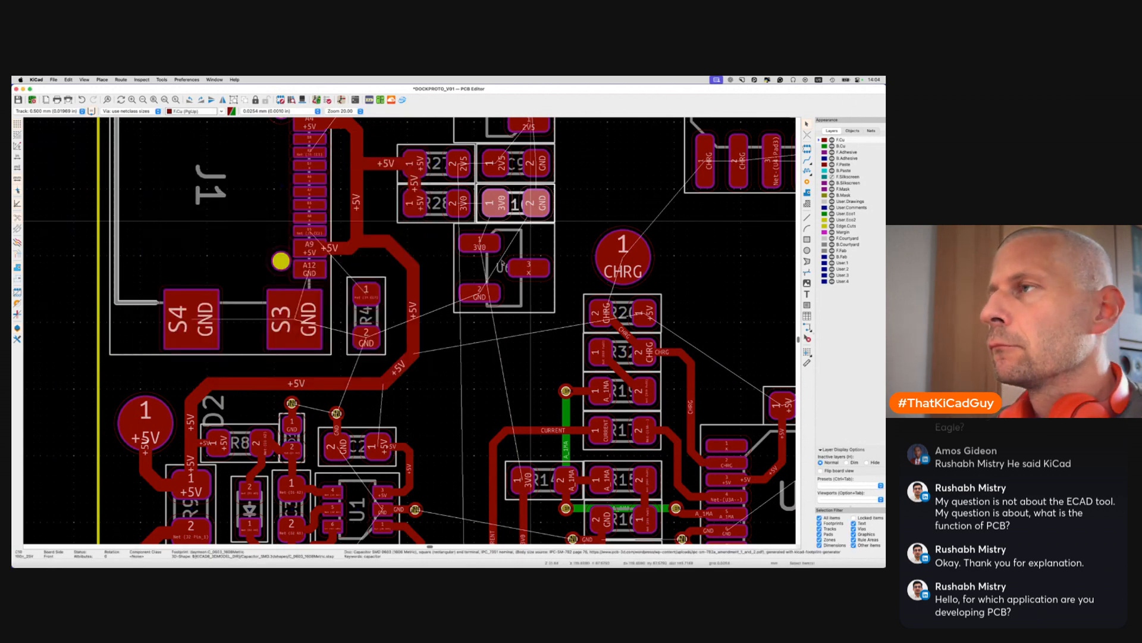
{"action": "key", "text": "e"}
{"action": "left_click", "coordinate": [389, 305]}
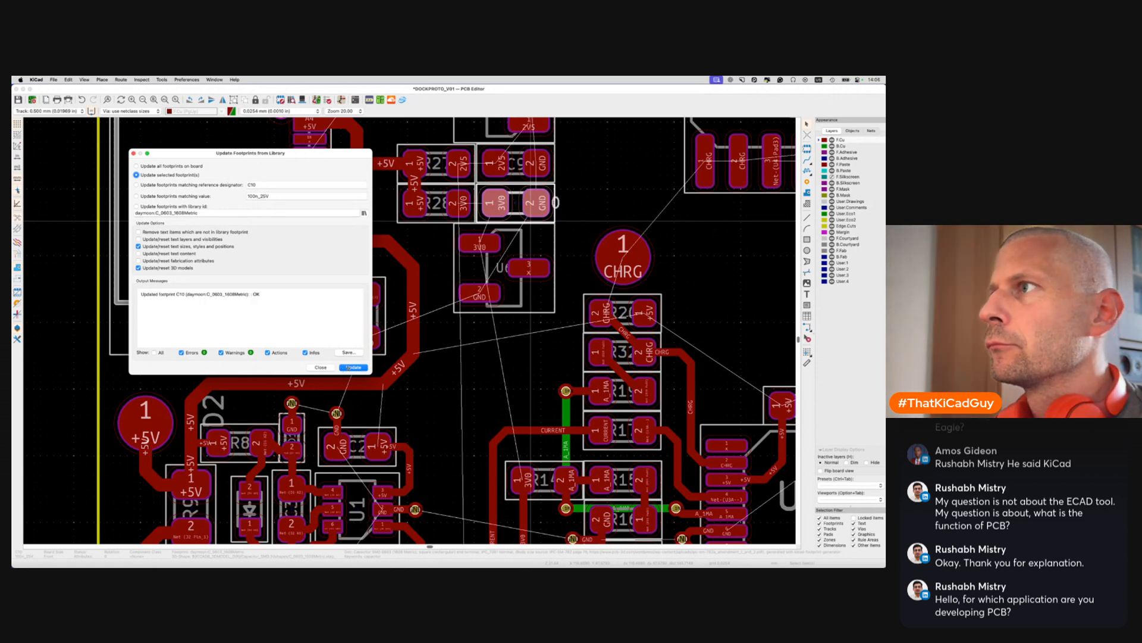
{"action": "left_click", "coordinate": [329, 368]}
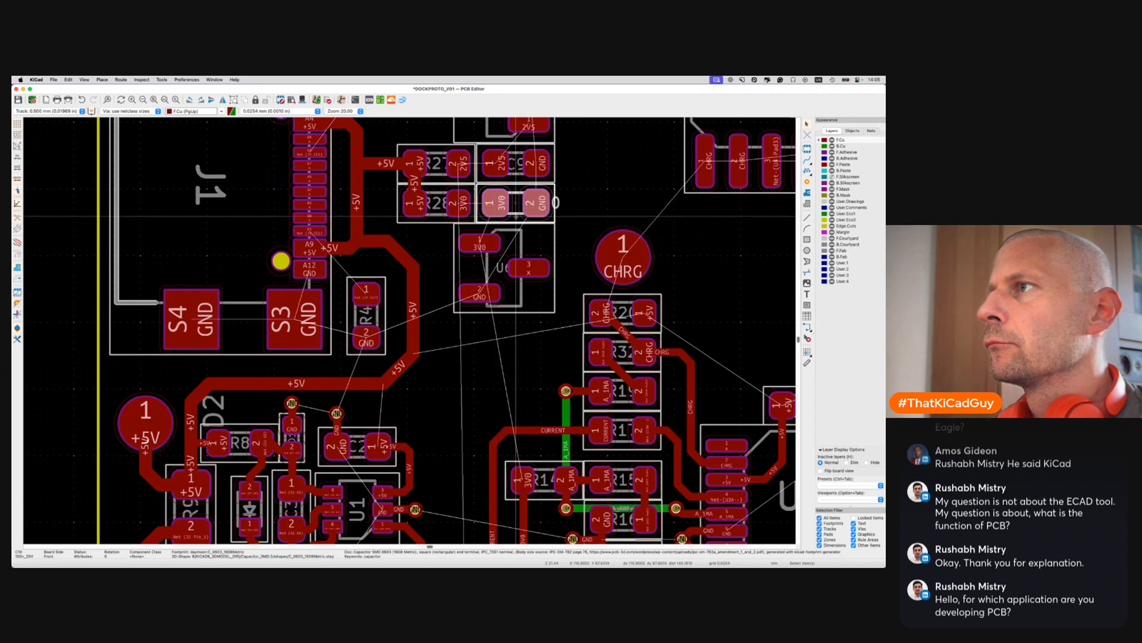
Reopen C10's library footprint C_0603_1608Metric and move the ${REFERENCE} text back to the centre of the pads
{"action": "key", "text": "e"}
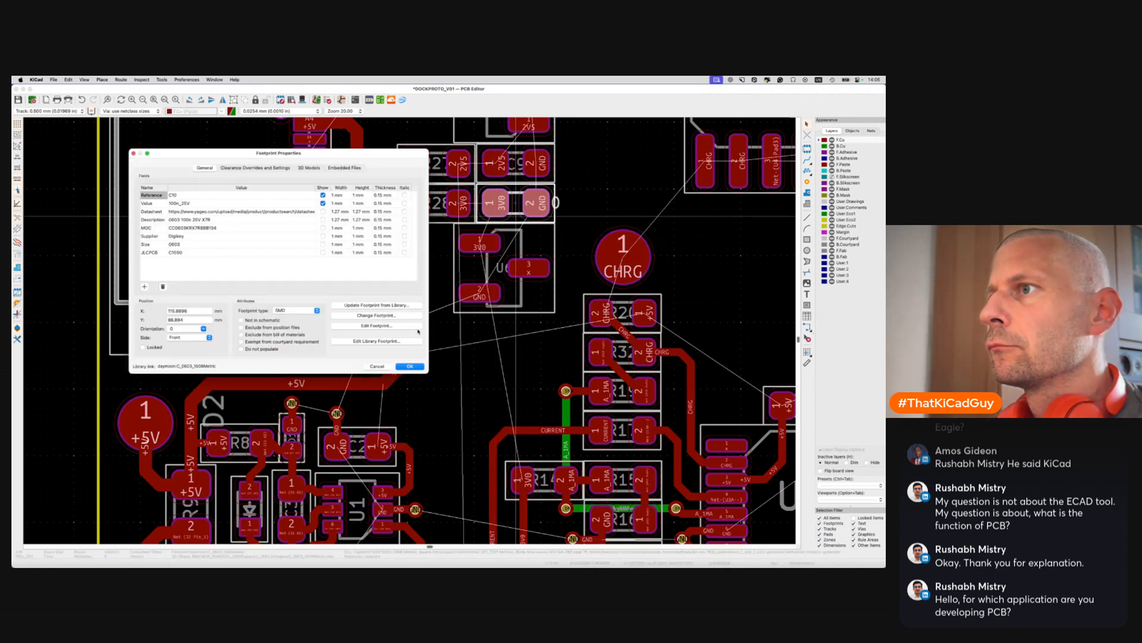
{"action": "left_click", "coordinate": [385, 342]}
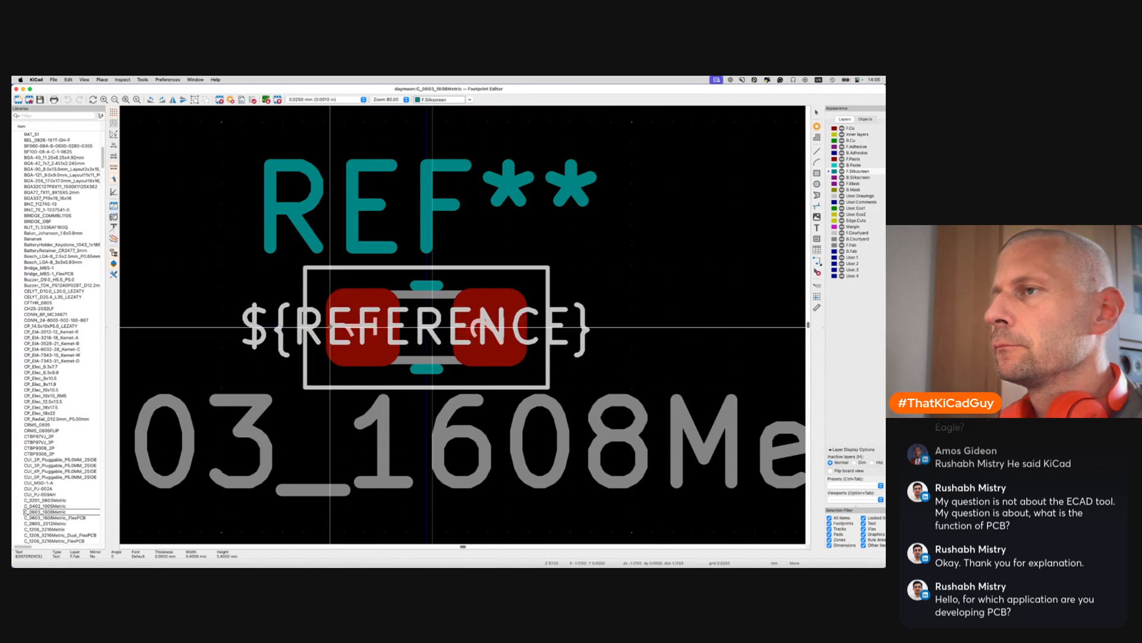
{"action": "double_click", "coordinate": [277, 320]}
{"action": "key", "text": "Escape"}
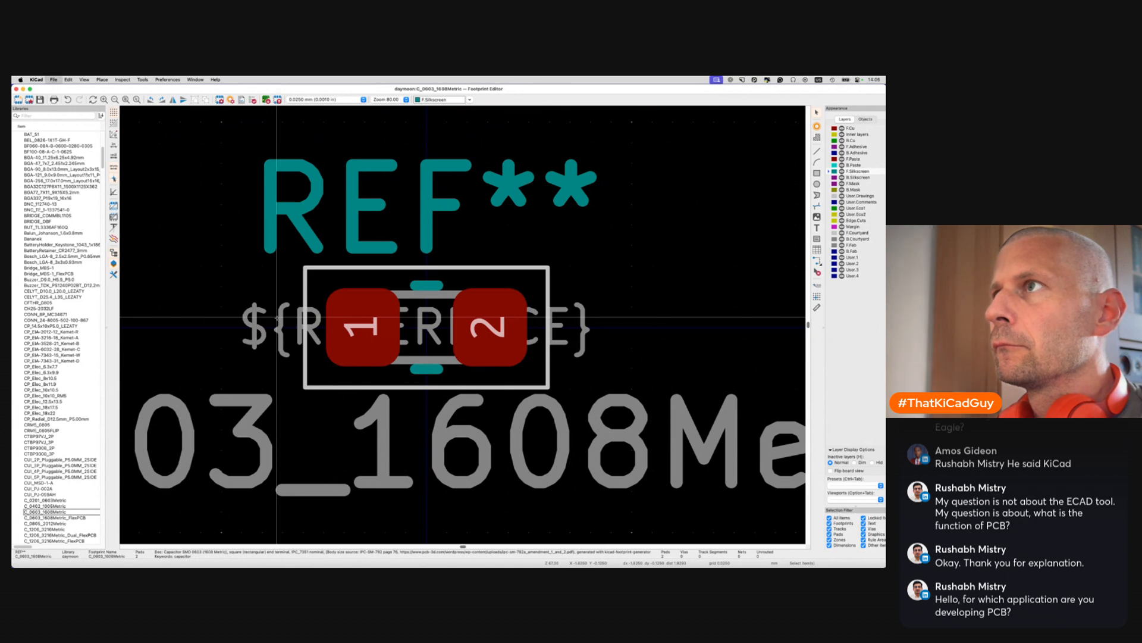
{"action": "key", "text": "super+w"}
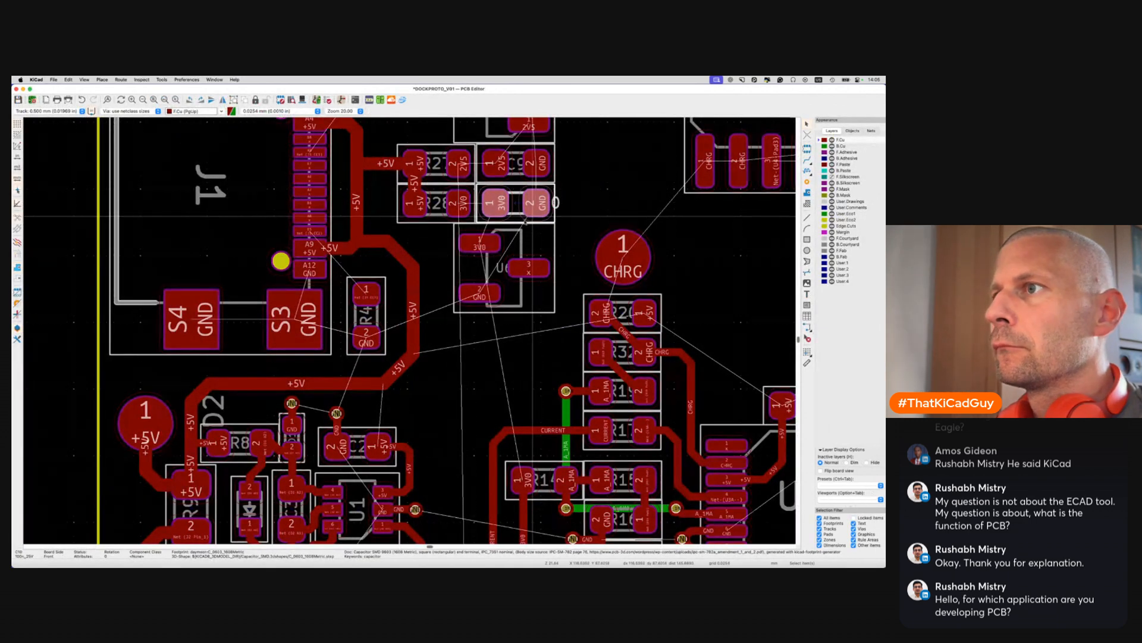
Update C10 from the library with text positions reset and save the board
{"action": "key", "text": "e"}
{"action": "left_click", "coordinate": [380, 305]}
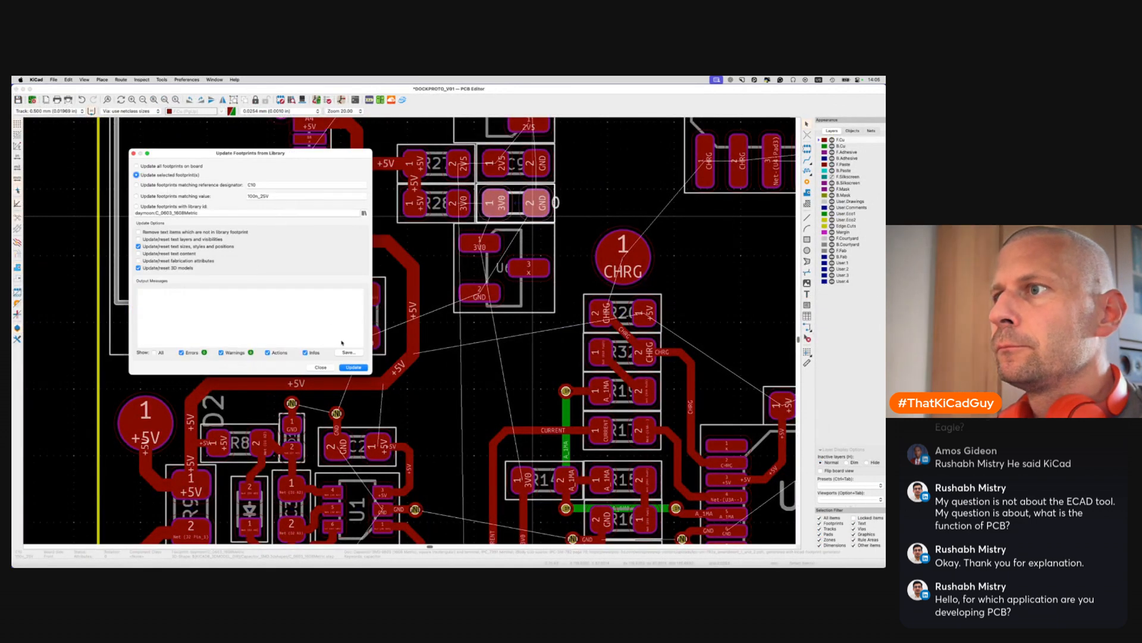
{"action": "left_click", "coordinate": [321, 367]}
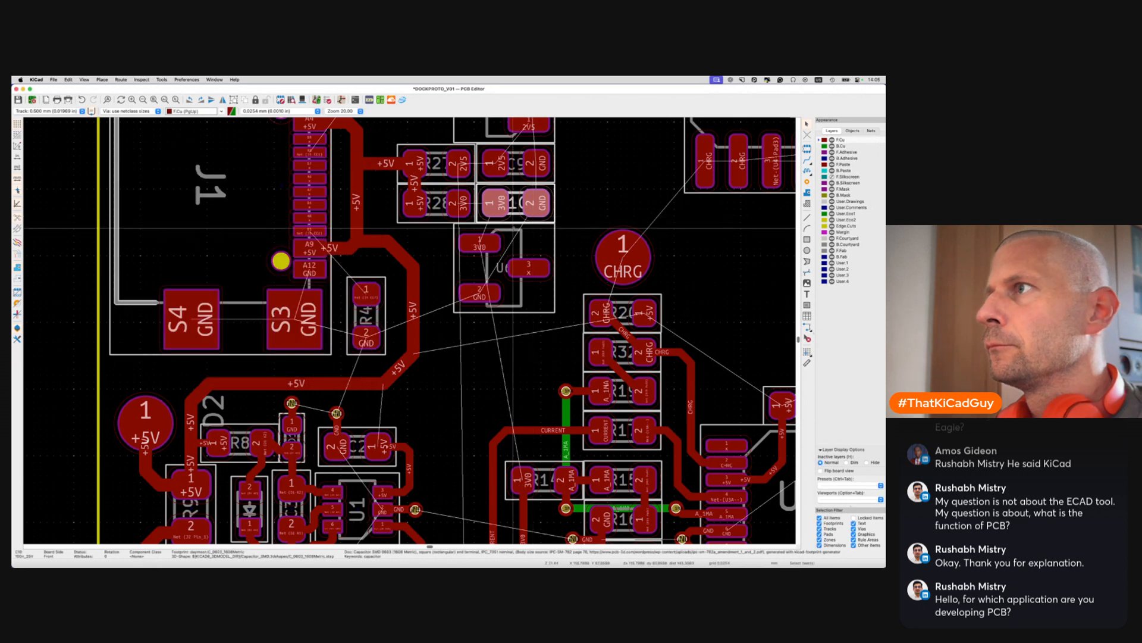
{"action": "key", "text": "super+s"}
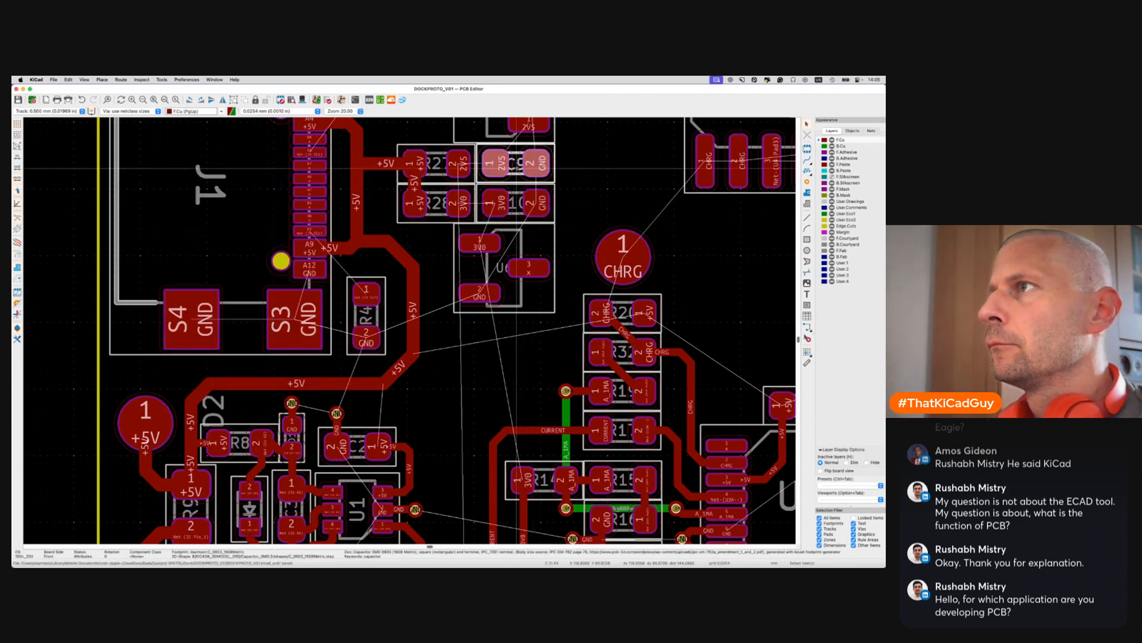
Route R27 pad 2 to C9 pad 1 on 2V5, and R28 pad 2 to C10 pad 1 on 3V0
{"action": "left_click", "coordinate": [506, 203]}
{"action": "key", "text": "Escape"}
{"action": "left_click", "coordinate": [537, 157]}
{"action": "scroll", "coordinate": [536, 160], "scroll_direction": "up", "scroll_amount": 3}
{"action": "middle_click_drag", "start_coordinate": [462, 164], "coordinate": [445, 299]}
{"action": "key", "text": "x"}
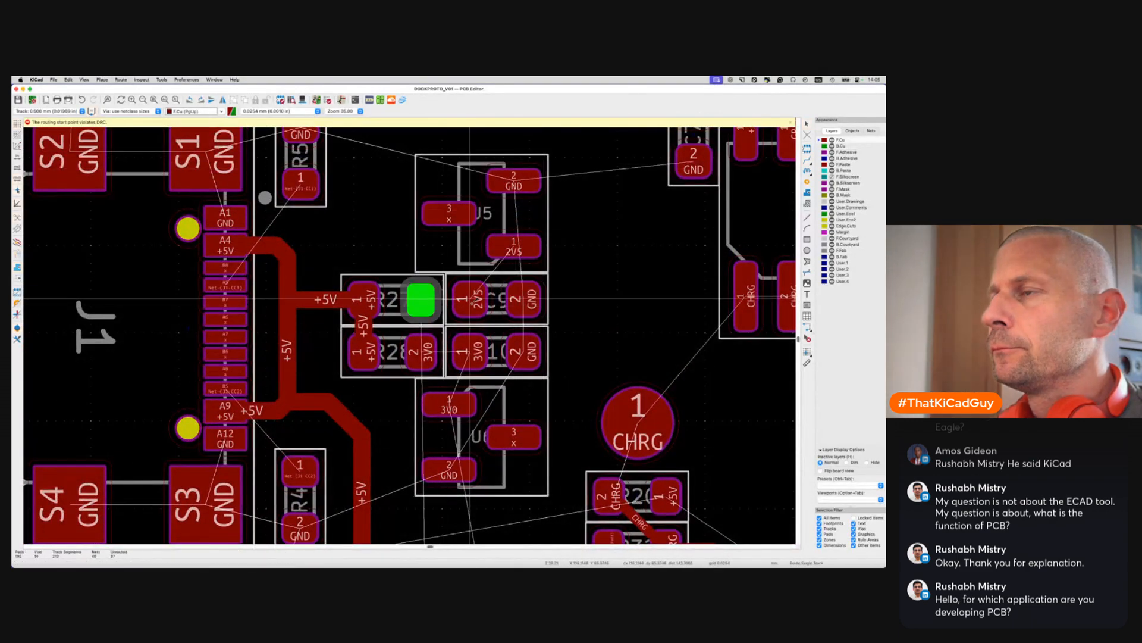
{"action": "left_click", "coordinate": [422, 299]}
{"action": "left_click", "coordinate": [470, 300]}
{"action": "left_click", "coordinate": [420, 351]}
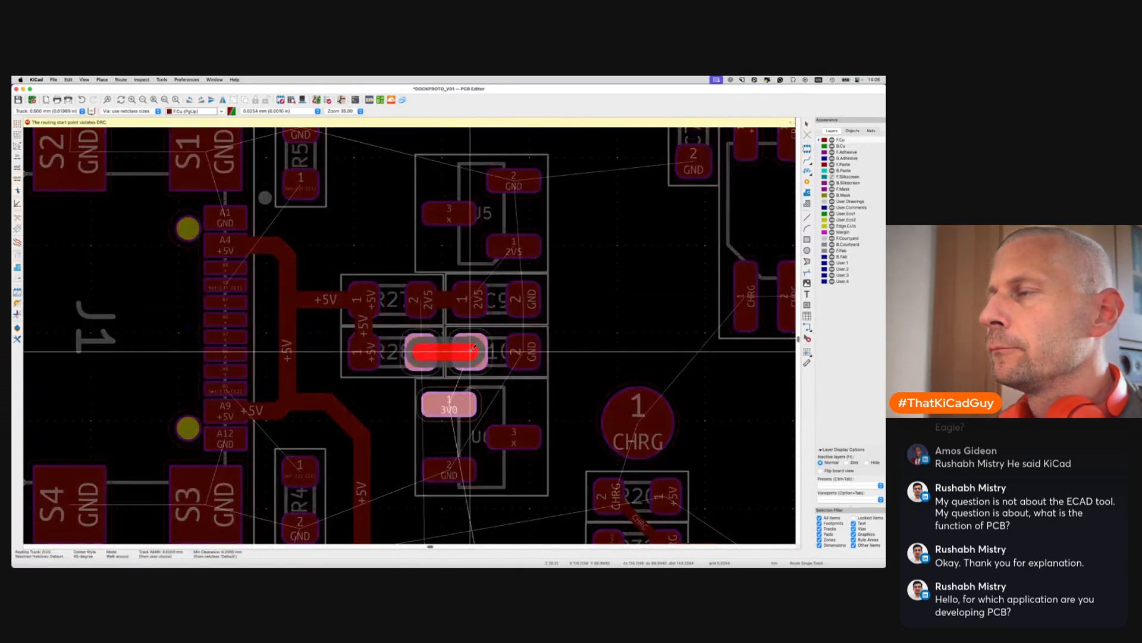
{"action": "key", "text": "Escape"}
Route the GND pads of C9 and C10 straight outward, ending each short track in its own via
{"action": "left_click", "coordinate": [524, 297]}
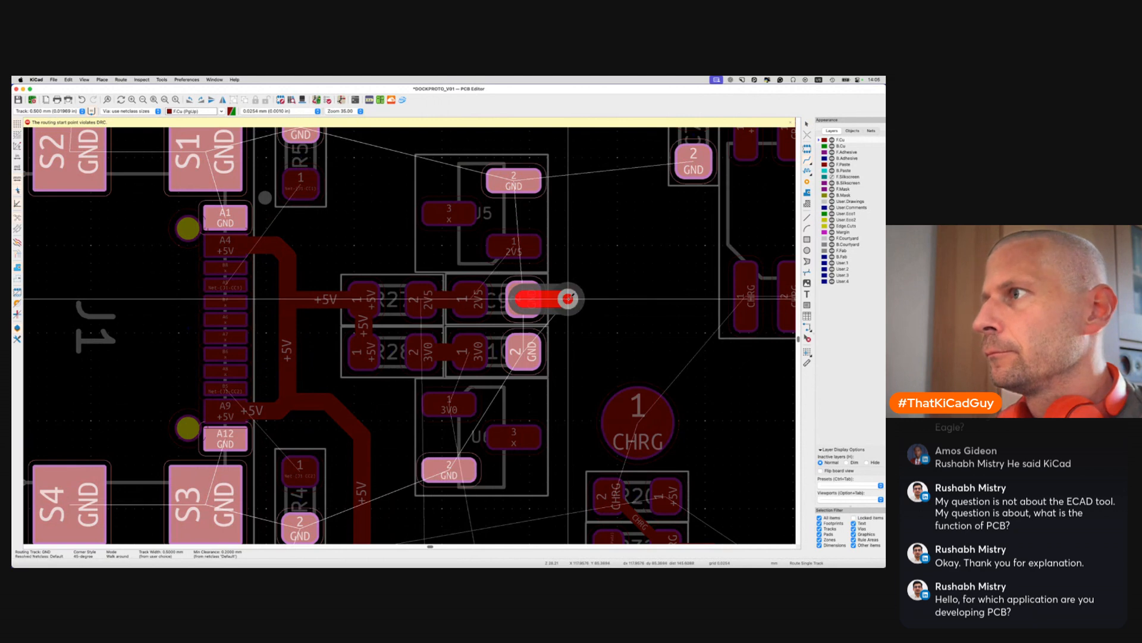
{"action": "double_click", "coordinate": [566, 298]}
{"action": "left_click", "coordinate": [524, 351]}
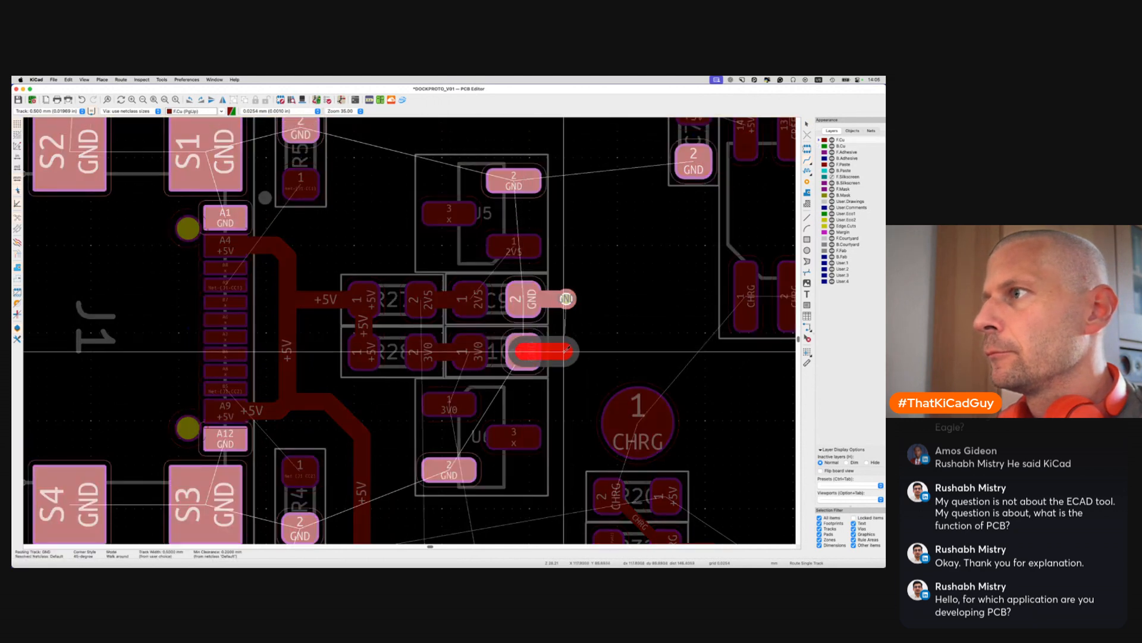
{"action": "double_click", "coordinate": [570, 350]}
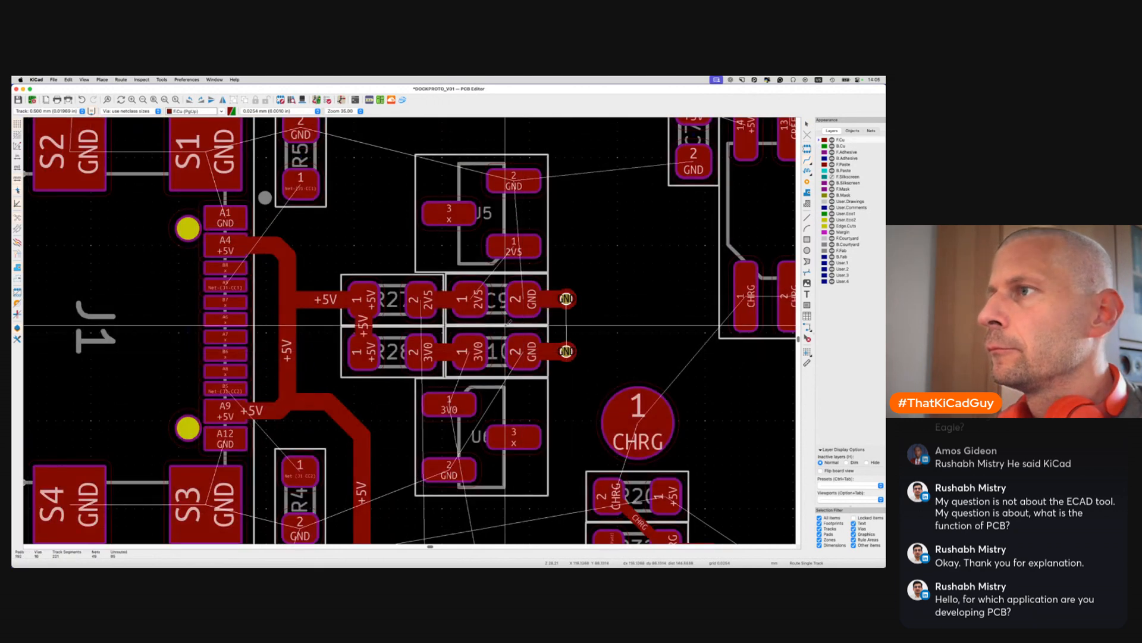
Route C9 pad 1 to U5 pad 1 on 2V5, and run U5 pad 2 out to a GND via aligned with C9's
{"action": "scroll", "coordinate": [473, 333], "scroll_direction": "up", "scroll_amount": 2}
{"action": "left_click", "coordinate": [472, 345]}
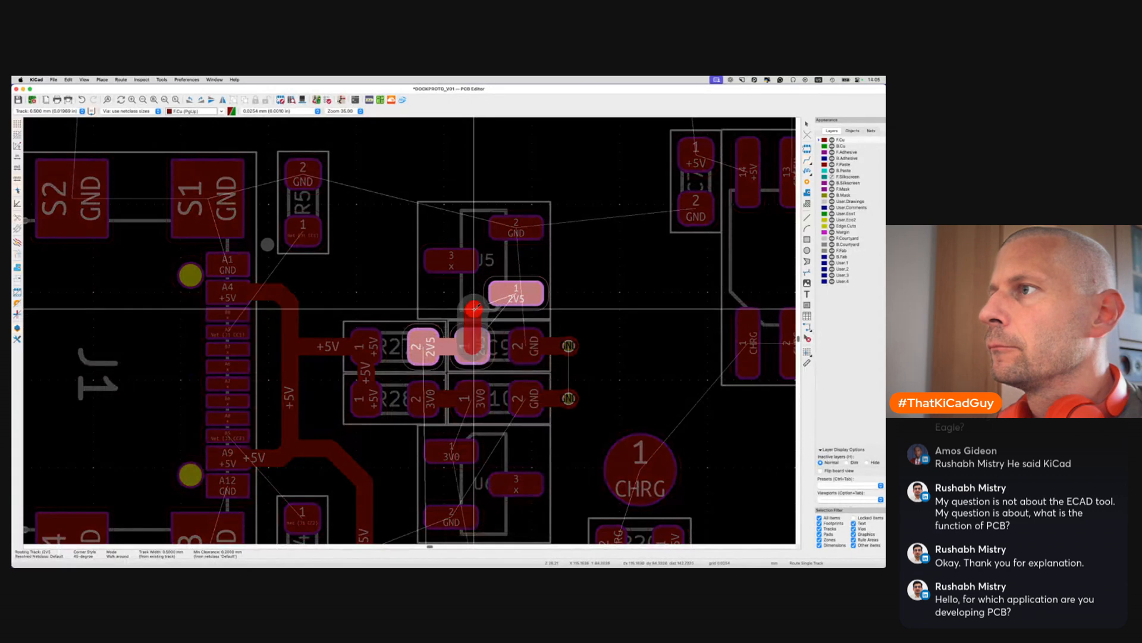
{"action": "left_click", "coordinate": [502, 293]}
{"action": "left_click", "coordinate": [516, 227]}
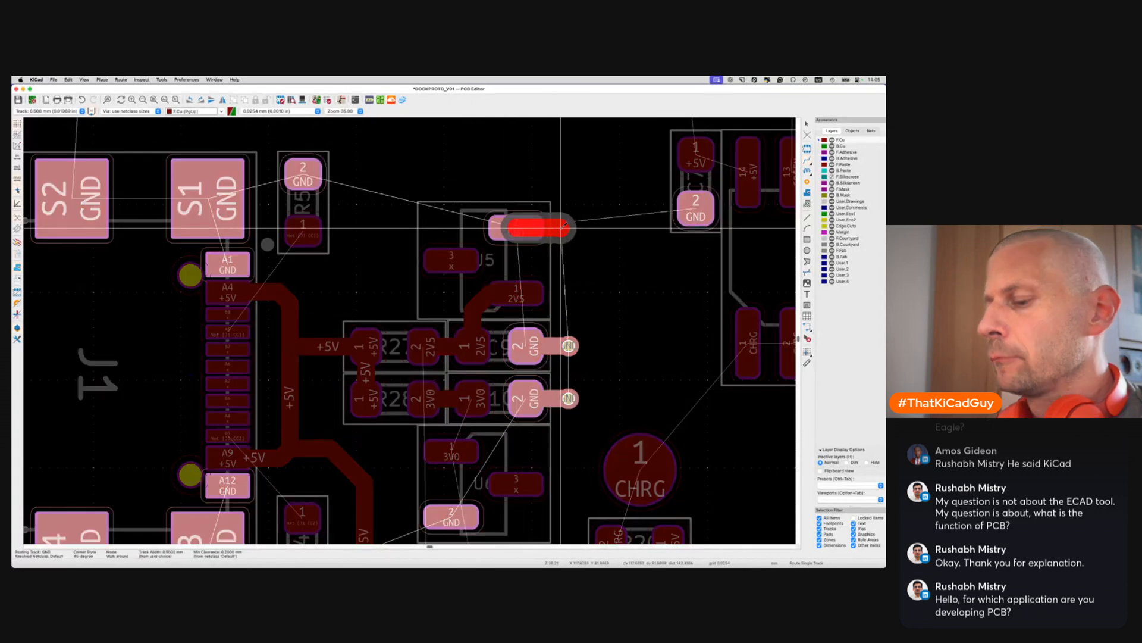
{"action": "double_click", "coordinate": [569, 227]}
Route the 3V0 track from U6 pad 1 around its outer end to pad 2 of R28
{"action": "scroll", "coordinate": [474, 322], "scroll_direction": "down", "scroll_amount": 4}
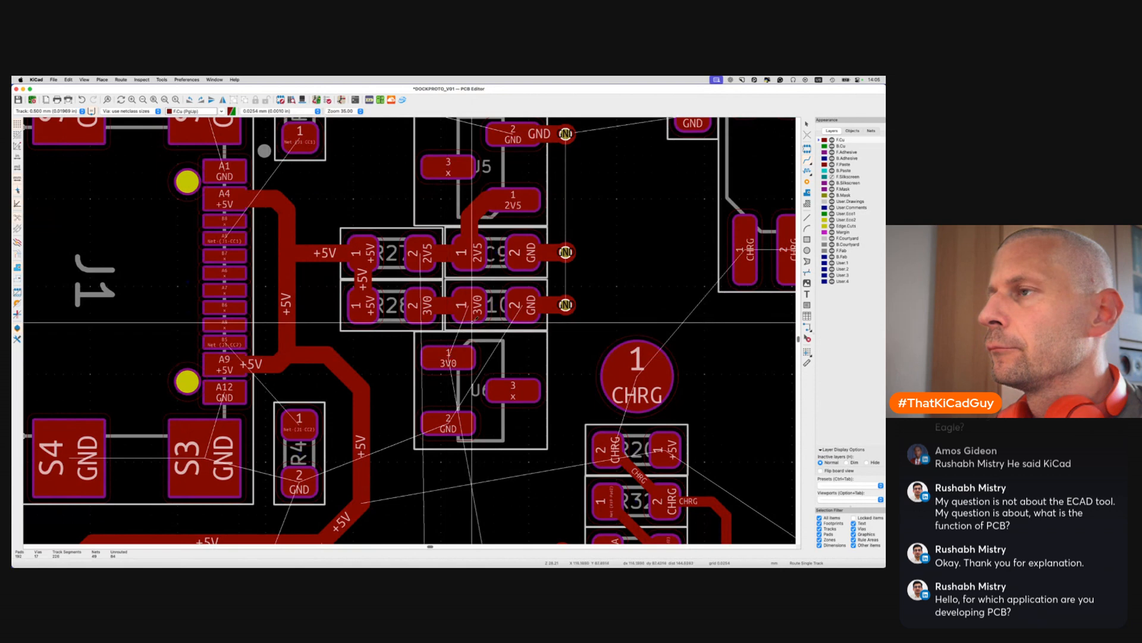
{"action": "left_click", "coordinate": [473, 311]}
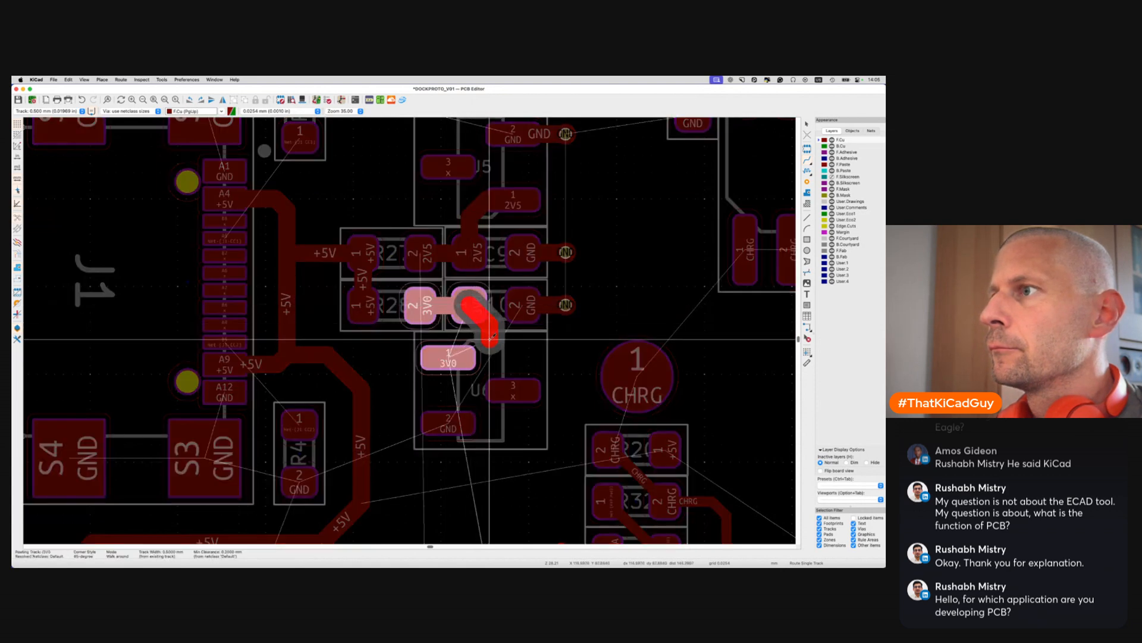
{"action": "key", "text": "Escape"}
{"action": "left_click", "coordinate": [426, 354]}
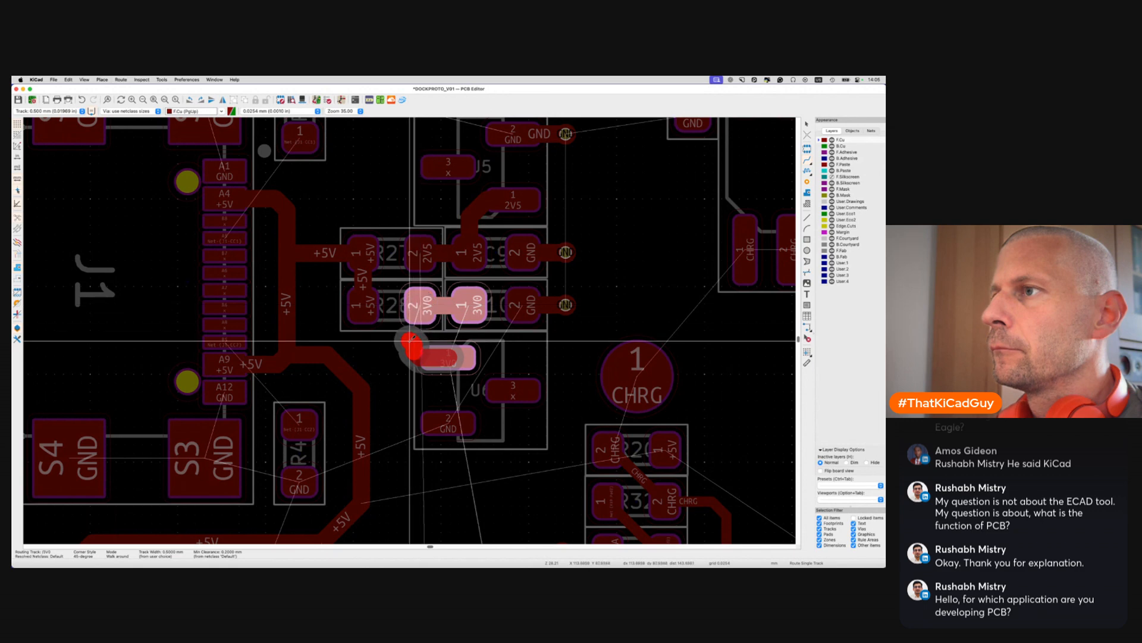
{"action": "left_click", "coordinate": [420, 311]}
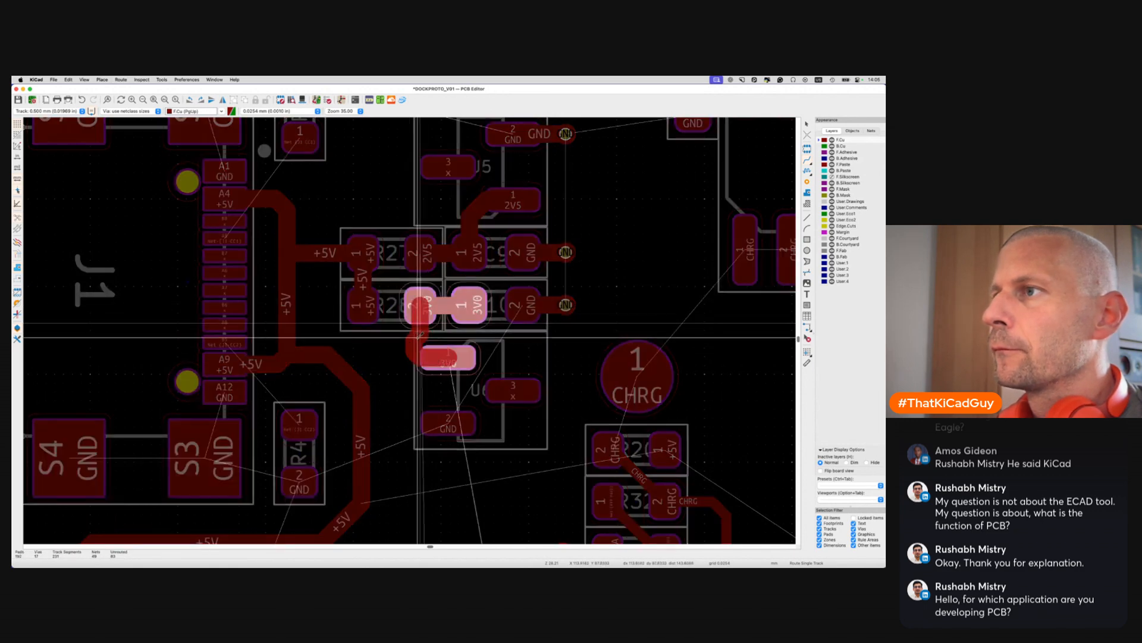
Complete the 3V0 track between U6 pad 1 and R28 pad 2, and save the board
{"action": "left_click", "coordinate": [420, 335]}
{"action": "key", "text": "Escape"}
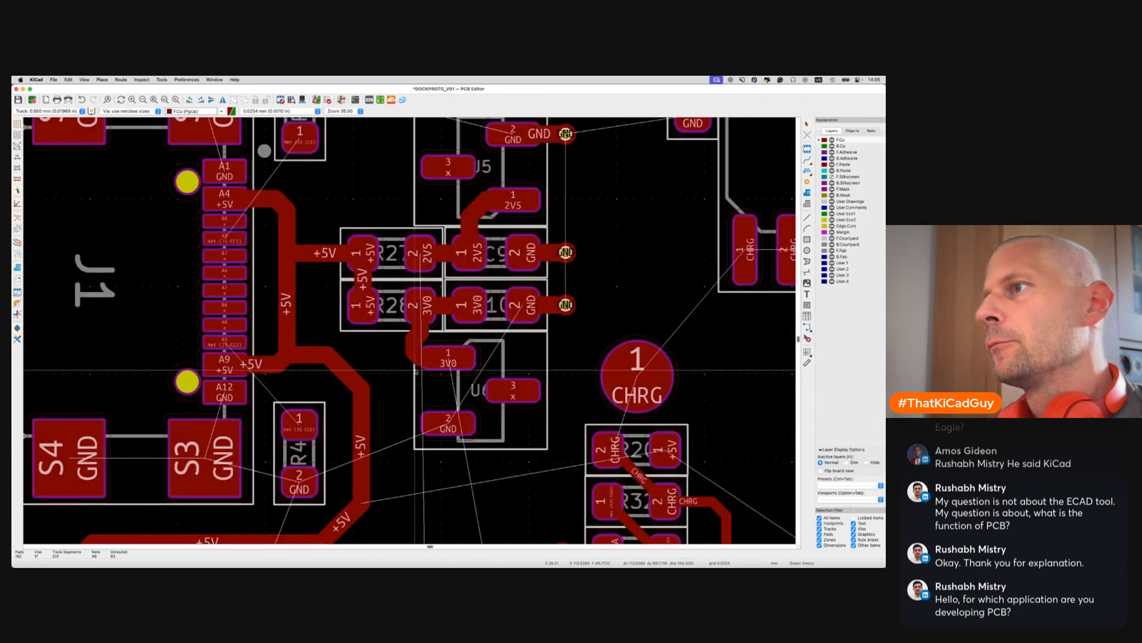
{"action": "key", "text": "super+s"}
Route U6 pad 2 on GND straight outward towards J1, ending the short track in a via
{"action": "scroll", "coordinate": [470, 387], "scroll_direction": "down", "scroll_amount": 4}
{"action": "scroll", "coordinate": [521, 388], "scroll_direction": "right", "scroll_amount": 5}
{"action": "scroll", "coordinate": [521, 388], "scroll_direction": "down", "scroll_amount": 2}
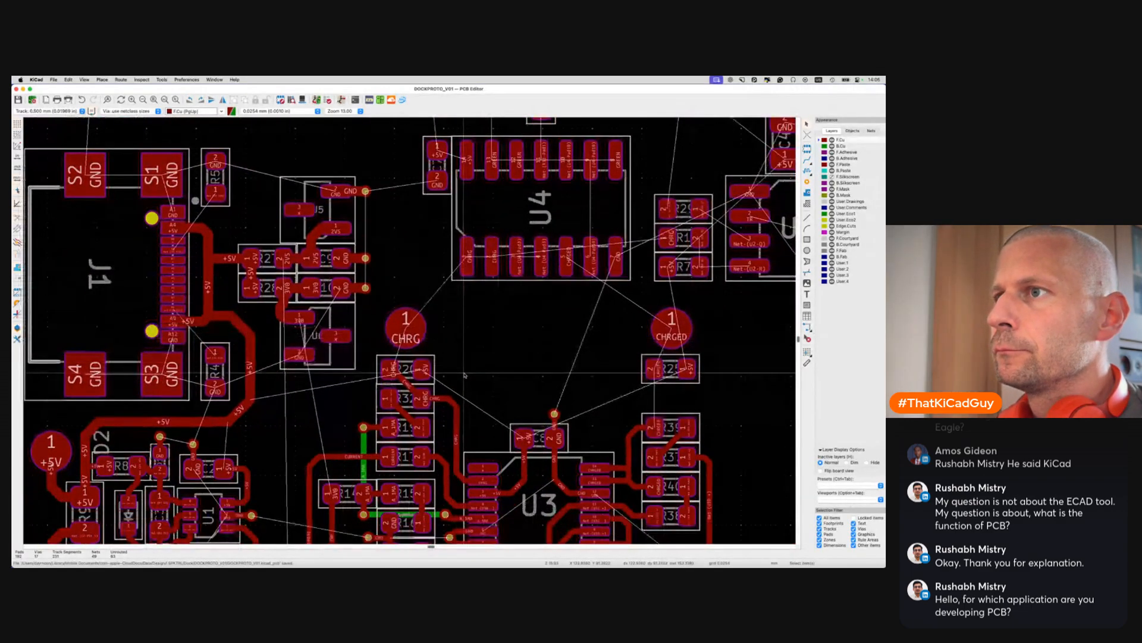
{"action": "scroll", "coordinate": [465, 376], "scroll_direction": "left", "scroll_amount": 3}
{"action": "scroll", "coordinate": [464, 376], "scroll_direction": "down", "scroll_amount": 2}
{"action": "key", "text": "x"}
{"action": "scroll", "coordinate": [375, 304], "scroll_direction": "up", "scroll_amount": 5}
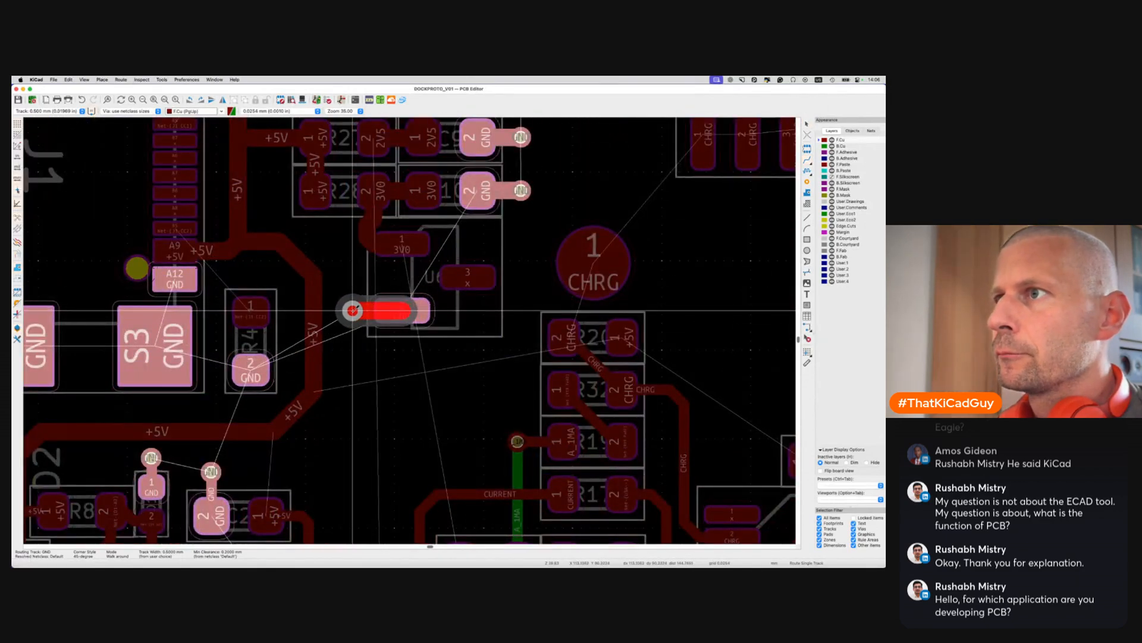
{"action": "left_click", "coordinate": [353, 310]}
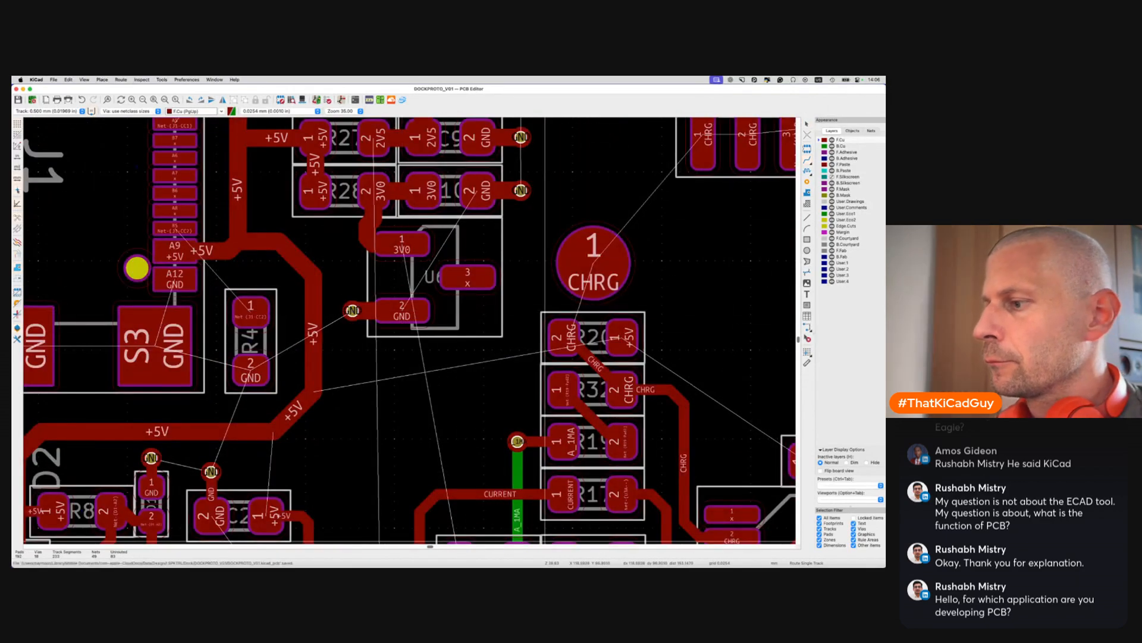
Route J1 pad A5 (CC1) inward to a via, cross under the +5V track on B.Cu, and return through a via to R5 pad 1
{"action": "scroll", "coordinate": [524, 275], "scroll_direction": "down", "scroll_amount": 4}
{"action": "scroll", "coordinate": [521, 274], "scroll_direction": "down", "scroll_amount": 2}
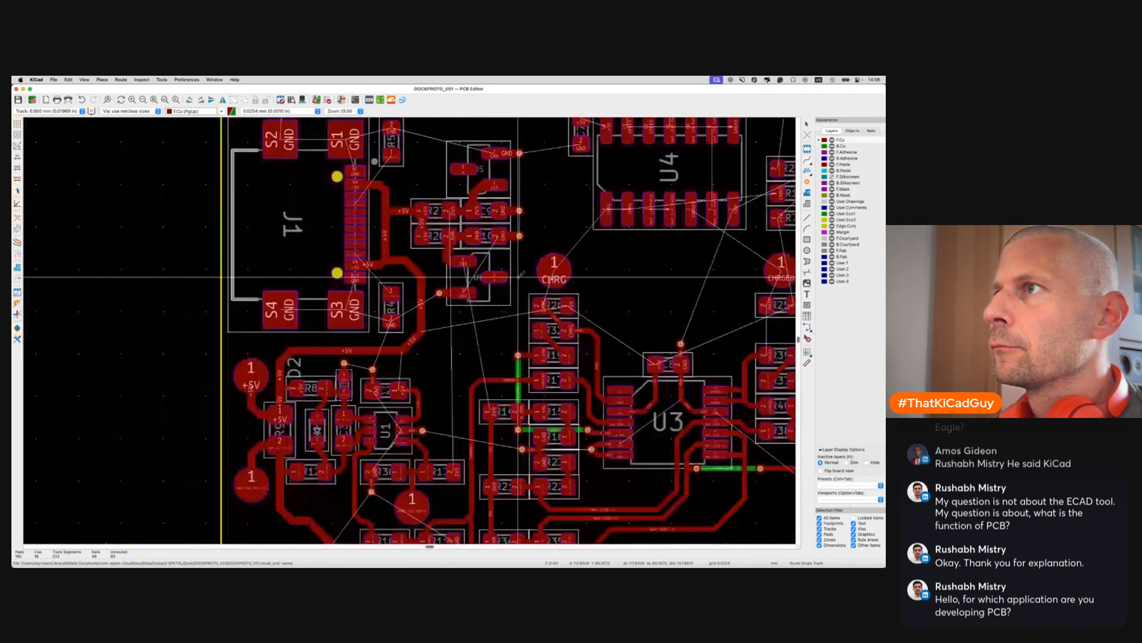
{"action": "scroll", "coordinate": [522, 274], "scroll_direction": "up", "scroll_amount": 3}
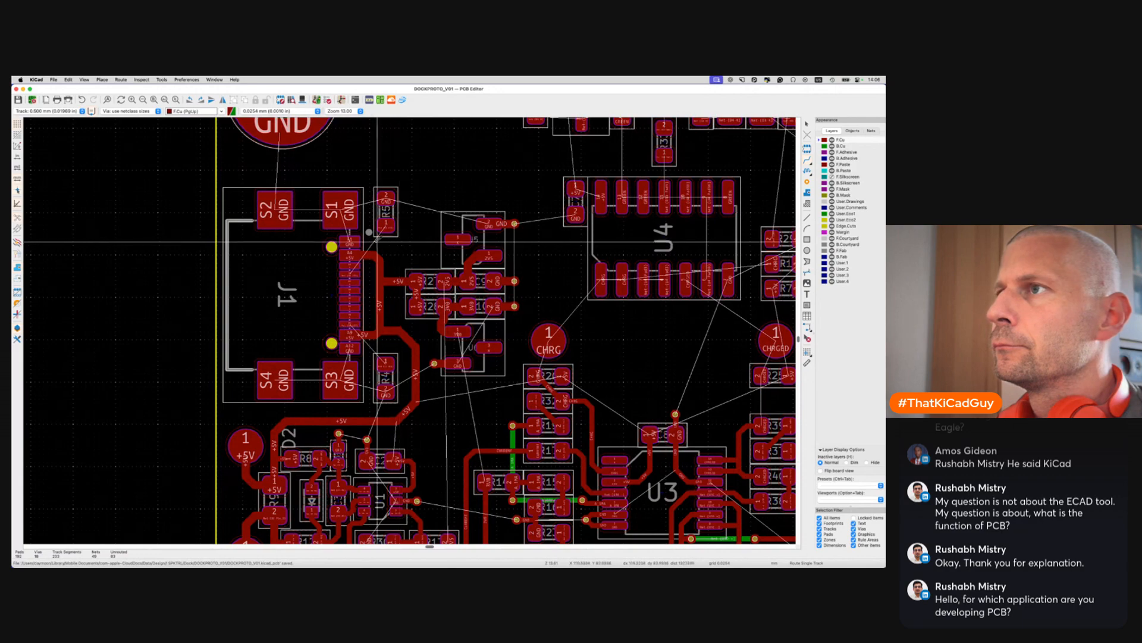
{"action": "scroll", "coordinate": [367, 240], "scroll_direction": "up", "scroll_amount": 3}
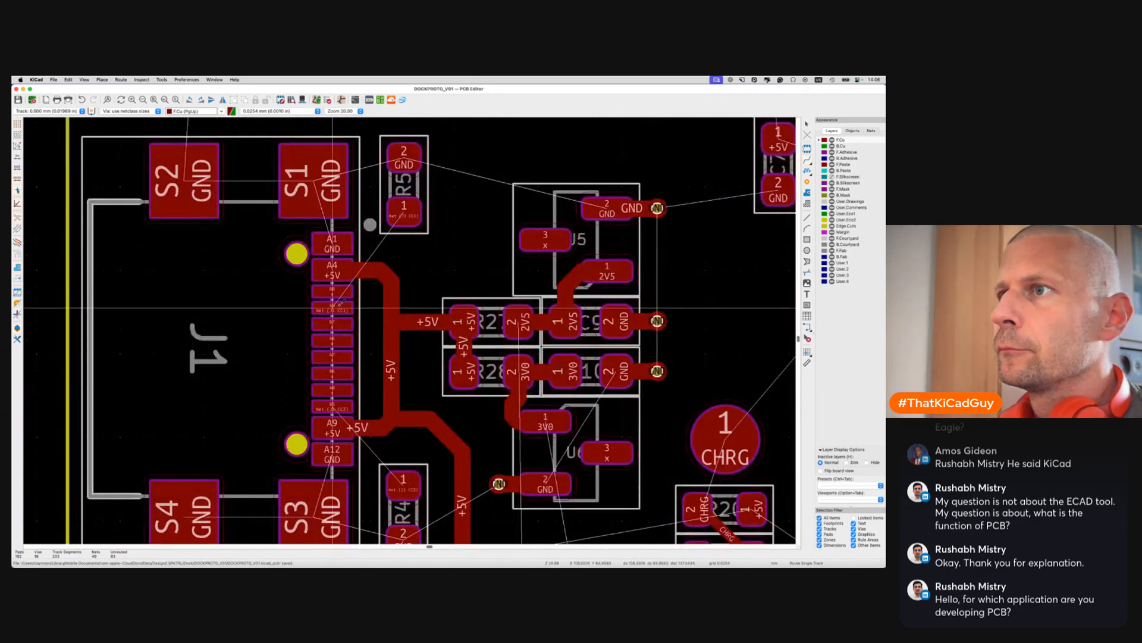
{"action": "left_click", "coordinate": [345, 274]}
{"action": "key", "text": "v"}
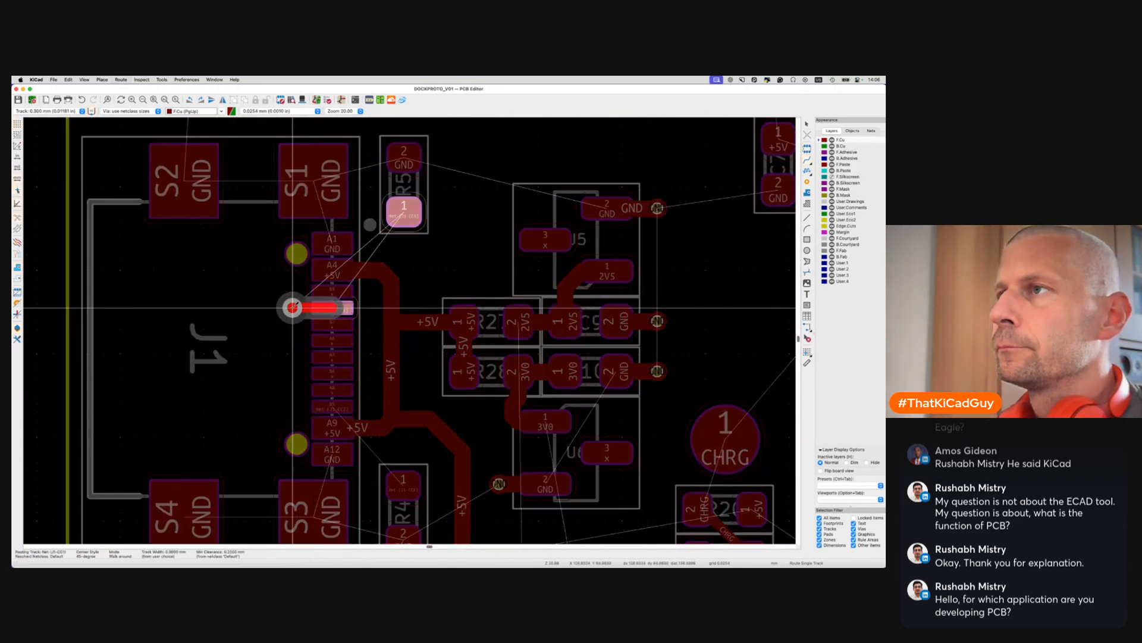
{"action": "left_click", "coordinate": [292, 307]}
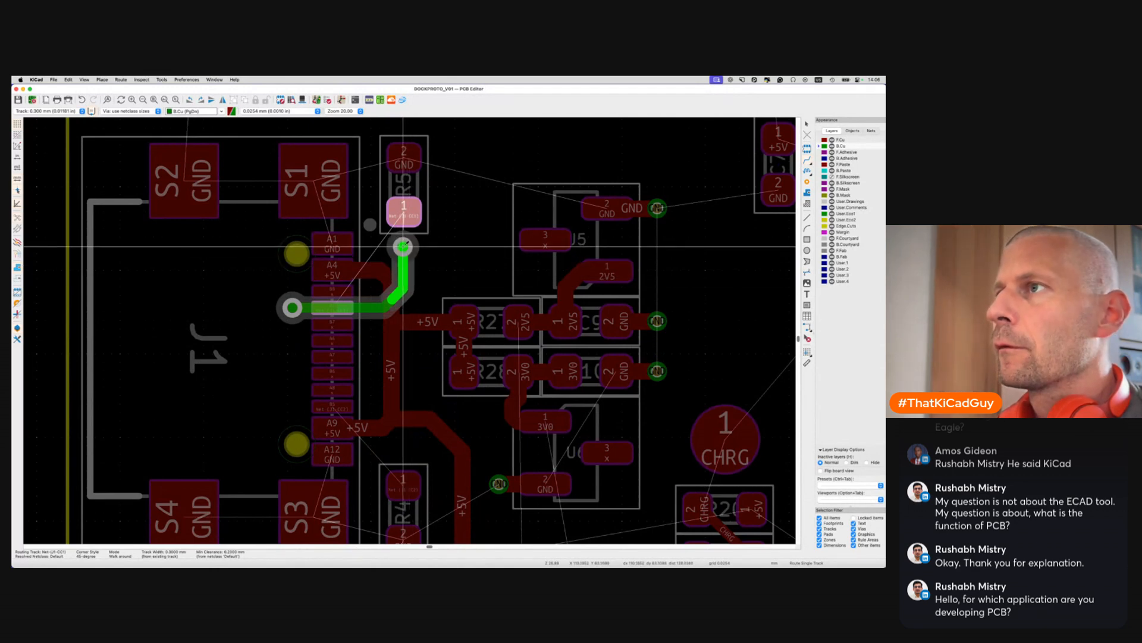
{"action": "left_click", "coordinate": [403, 245]}
{"action": "left_click", "coordinate": [404, 211]}
Route R5 pad 2 on GND straight away from the resistor, ending the short track in a via
{"action": "scroll", "coordinate": [405, 179], "scroll_direction": "up", "scroll_amount": 3}
{"action": "left_click", "coordinate": [406, 207]}
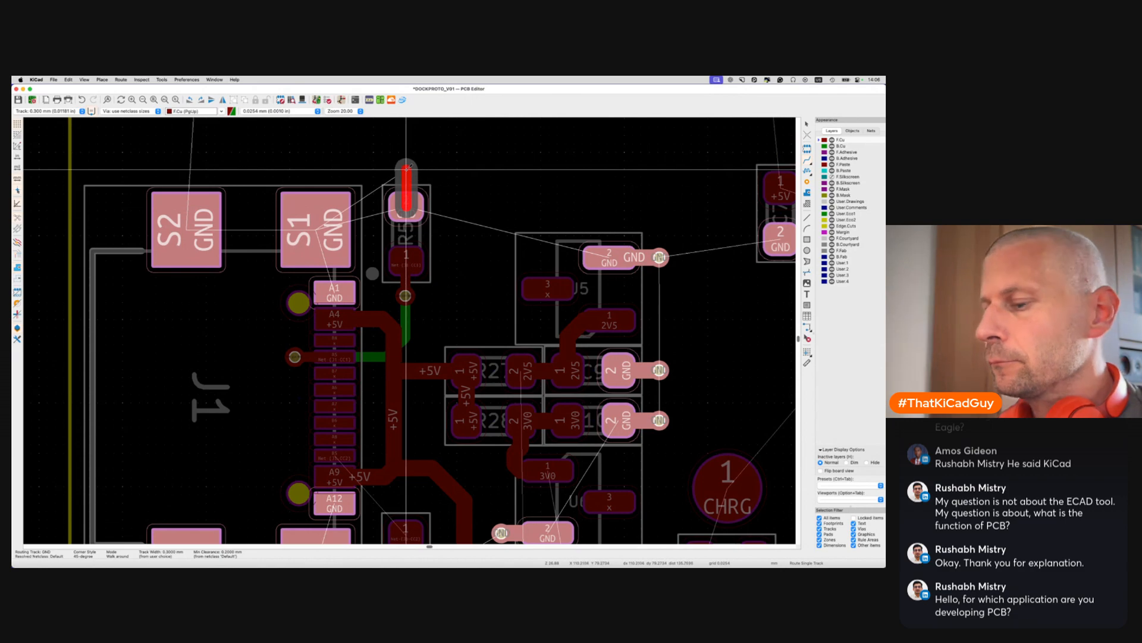
{"action": "key", "text": "v"}
{"action": "left_click", "coordinate": [405, 169]}
{"action": "key", "text": "Escape"}
{"action": "key", "text": "Escape"}
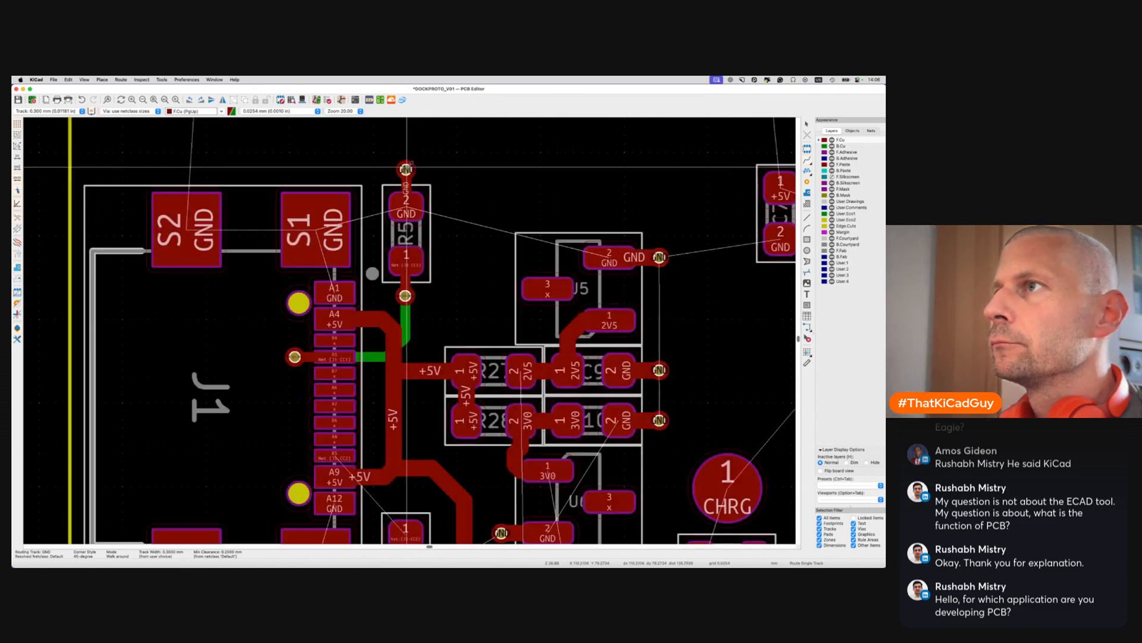
Route J1 pad B5 (CC2) inward to a via, across on B.Cu to a second via, and on F.Cu to R4 pad 1
{"action": "scroll", "coordinate": [382, 329], "scroll_direction": "down", "scroll_amount": 10}
{"action": "scroll", "coordinate": [379, 315], "scroll_direction": "up", "scroll_amount": 5}
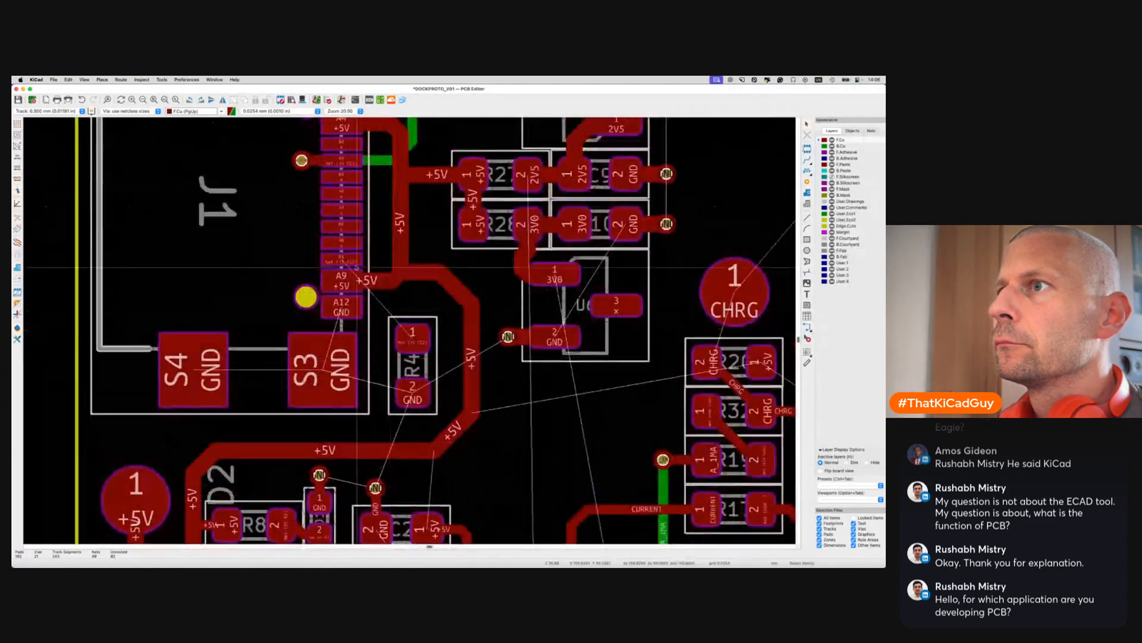
{"action": "key", "text": "x"}
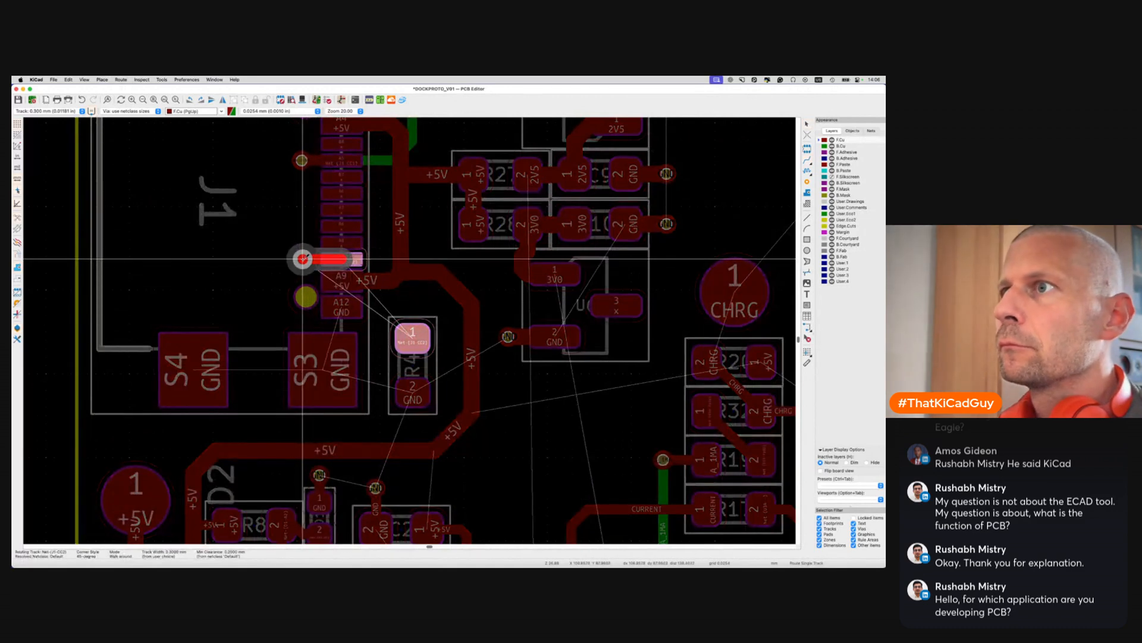
{"action": "key", "text": "Page_Down"}
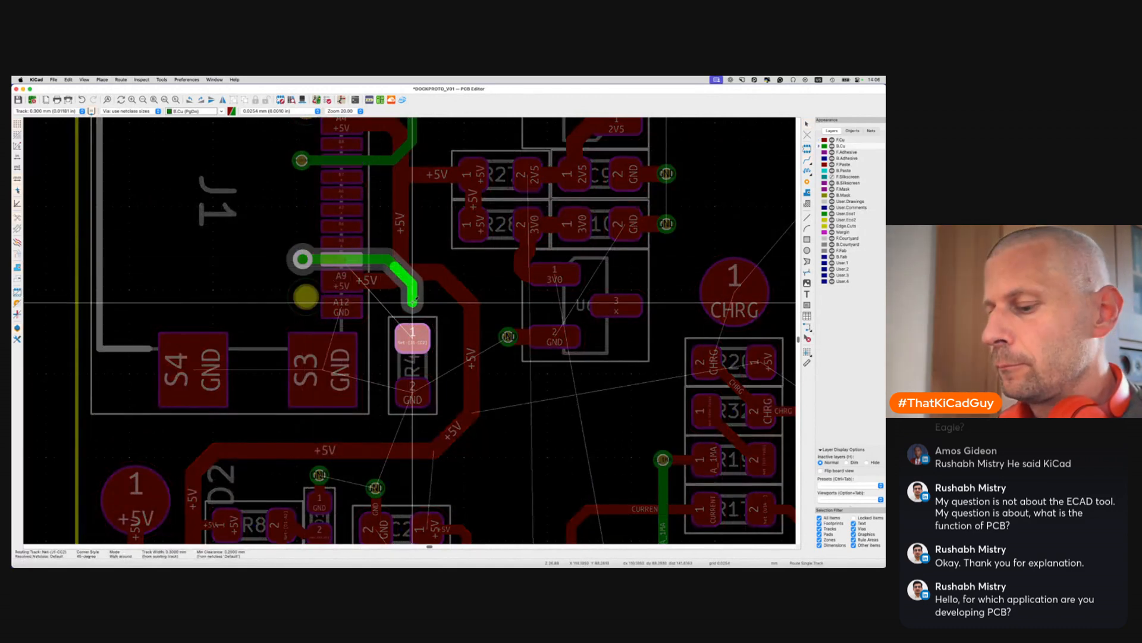
{"action": "left_click", "coordinate": [412, 304]}
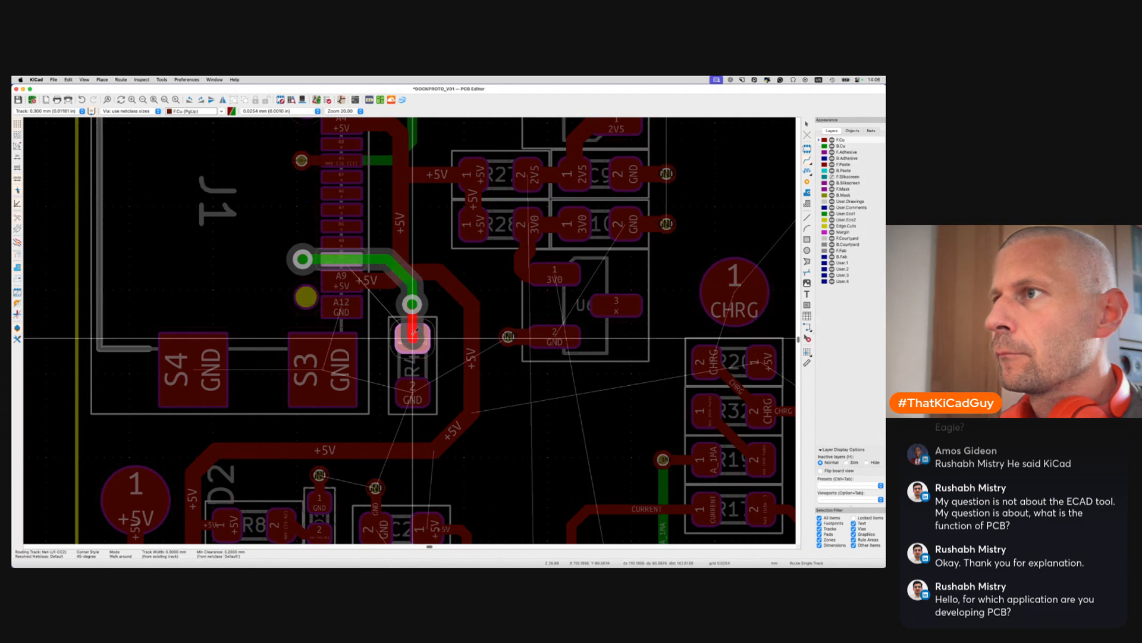
{"action": "left_click", "coordinate": [412, 338]}
Route R4 pad 2 on GND straight outward to a via, and save the board
{"action": "left_click", "coordinate": [412, 390]}
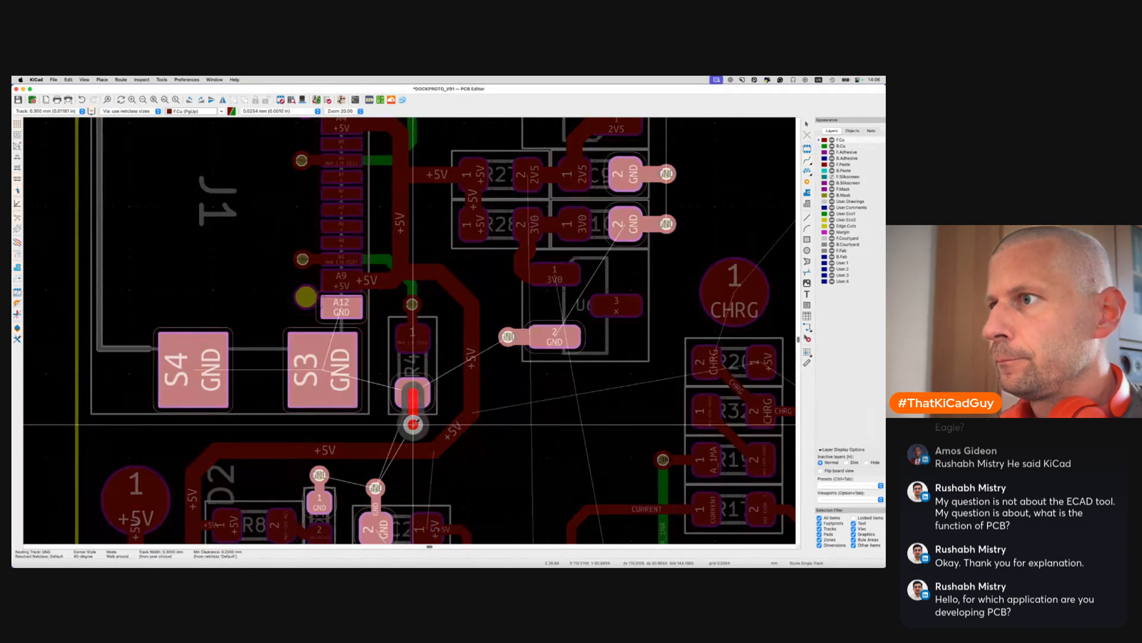
{"action": "left_click", "coordinate": [412, 426]}
{"action": "key", "text": "Escape"}
{"action": "key", "text": "Escape"}
{"action": "key", "text": "super+s"}
Route J1 pad A1 on GND a short way towards R5, ending the track in a via
{"action": "scroll", "coordinate": [412, 427], "scroll_direction": "down", "scroll_amount": 3}
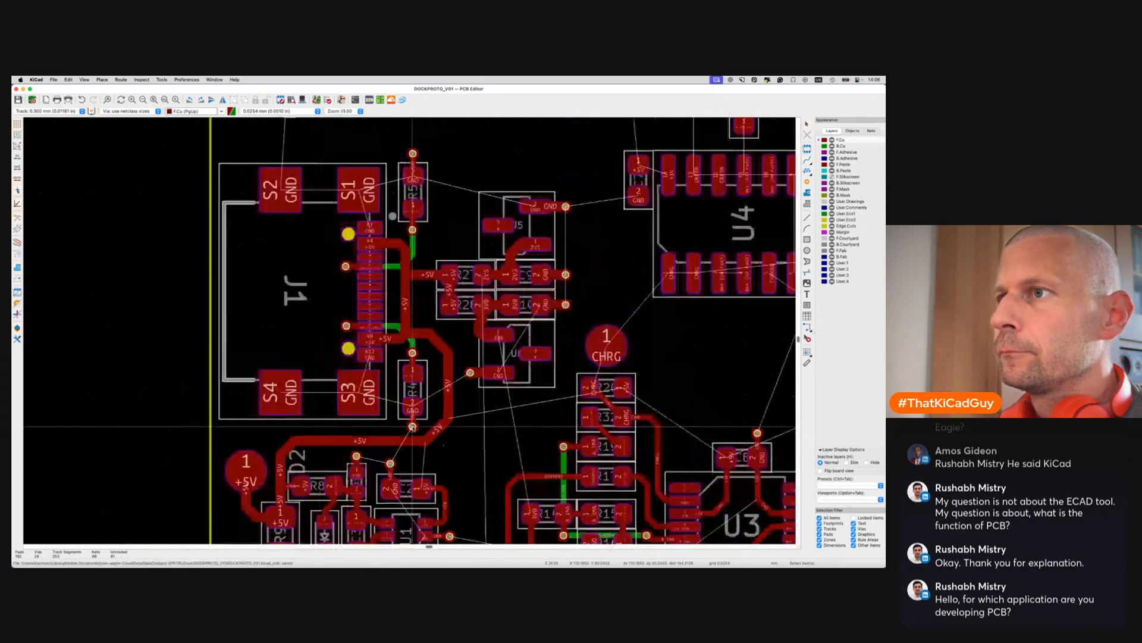
{"action": "scroll", "coordinate": [412, 427], "scroll_direction": "up", "scroll_amount": 3}
{"action": "scroll", "coordinate": [413, 427], "scroll_direction": "left", "scroll_amount": 2}
{"action": "scroll", "coordinate": [412, 427], "scroll_direction": "down", "scroll_amount": 2}
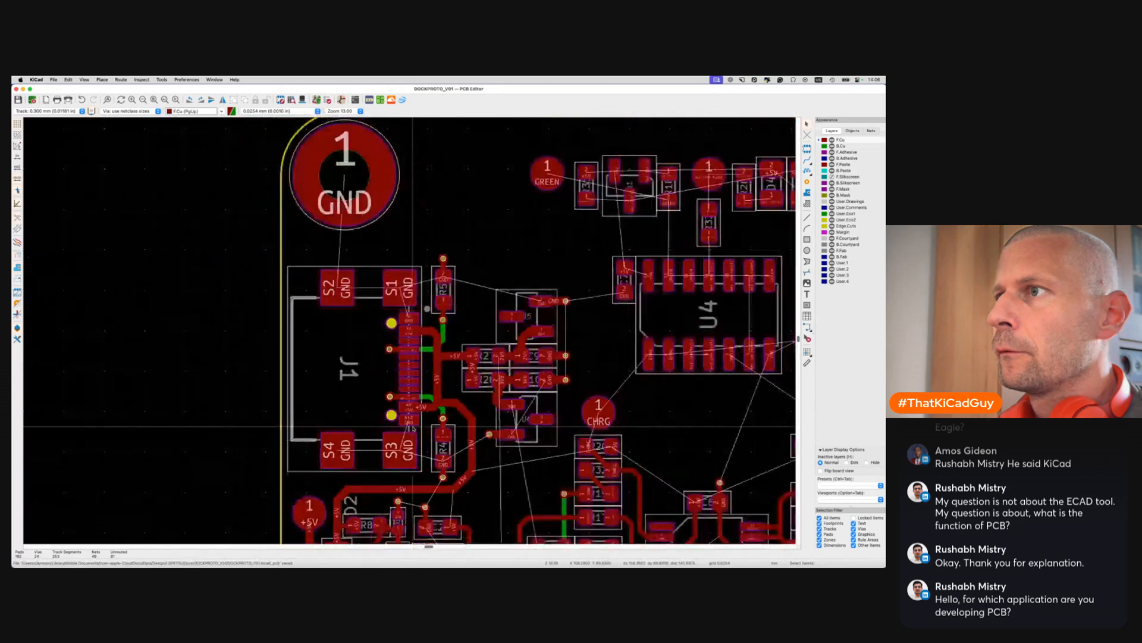
{"action": "scroll", "coordinate": [447, 343], "scroll_direction": "up", "scroll_amount": 3}
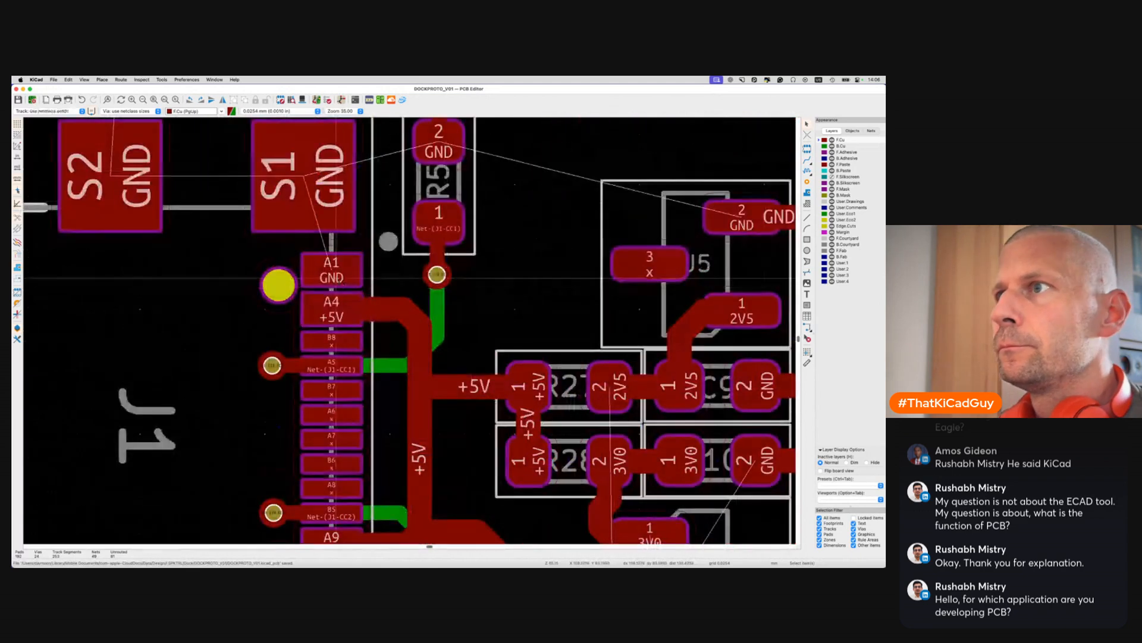
{"action": "key", "text": "x"}
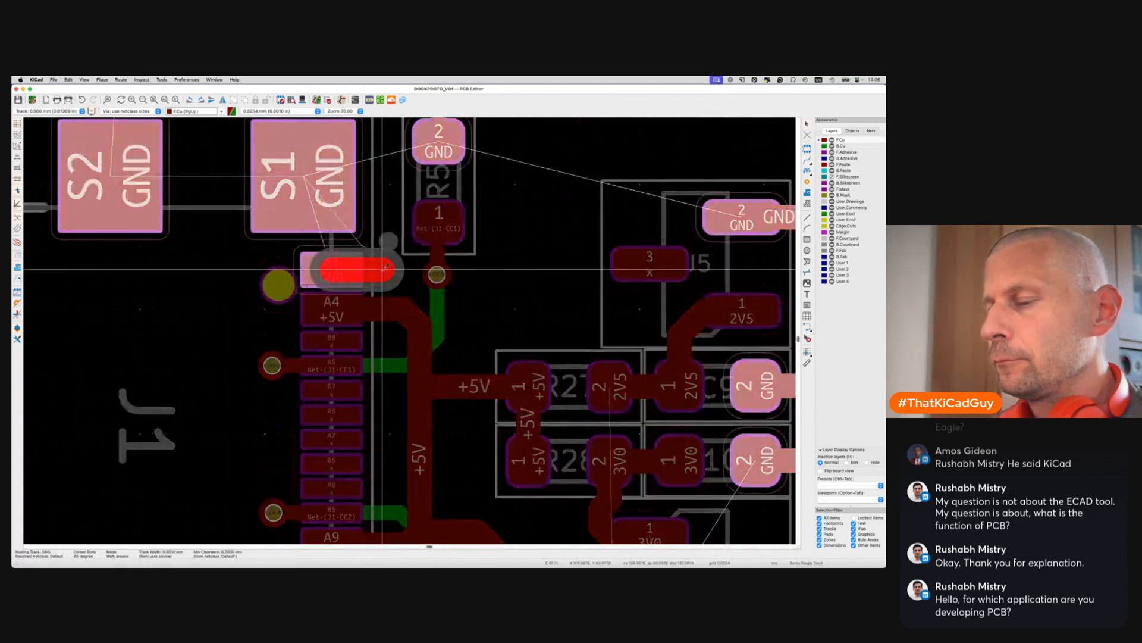
{"action": "left_click", "coordinate": [388, 270]}
{"action": "key", "text": "Escape"}
Route J1 pad A12 on GND to a via aligned with the one at pad A1, and save the board
{"action": "middle_click_drag", "start_coordinate": [393, 340], "coordinate": [395, 211]}
{"action": "key", "text": "x"}
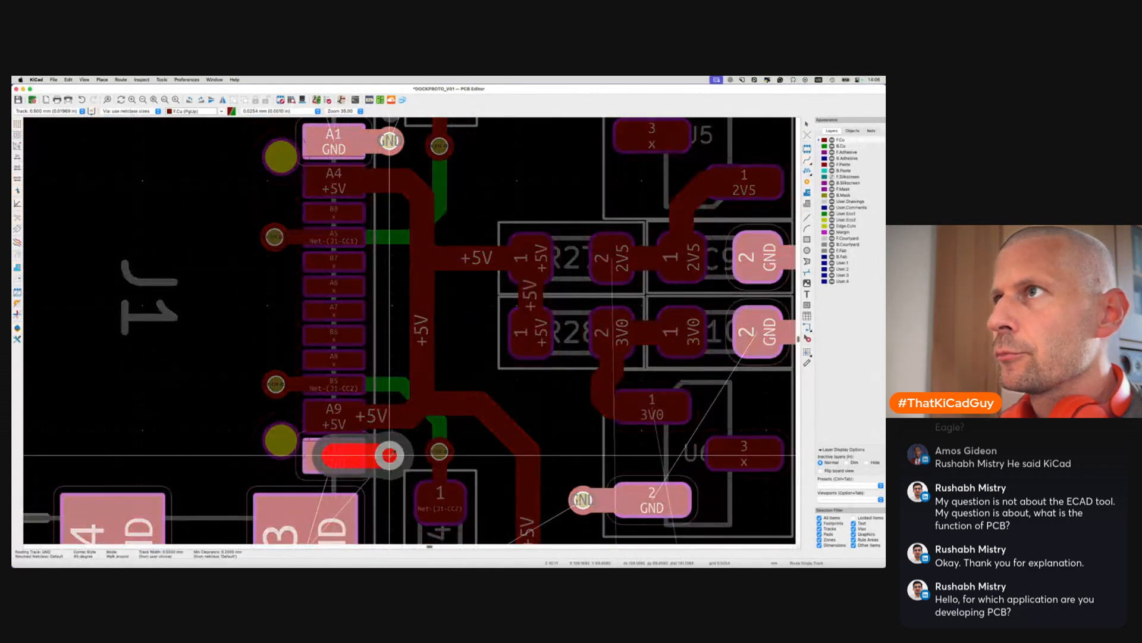
{"action": "left_click", "coordinate": [389, 455]}
{"action": "key", "text": "Escape"}
{"action": "scroll", "coordinate": [390, 455], "scroll_direction": "down", "scroll_amount": 5}
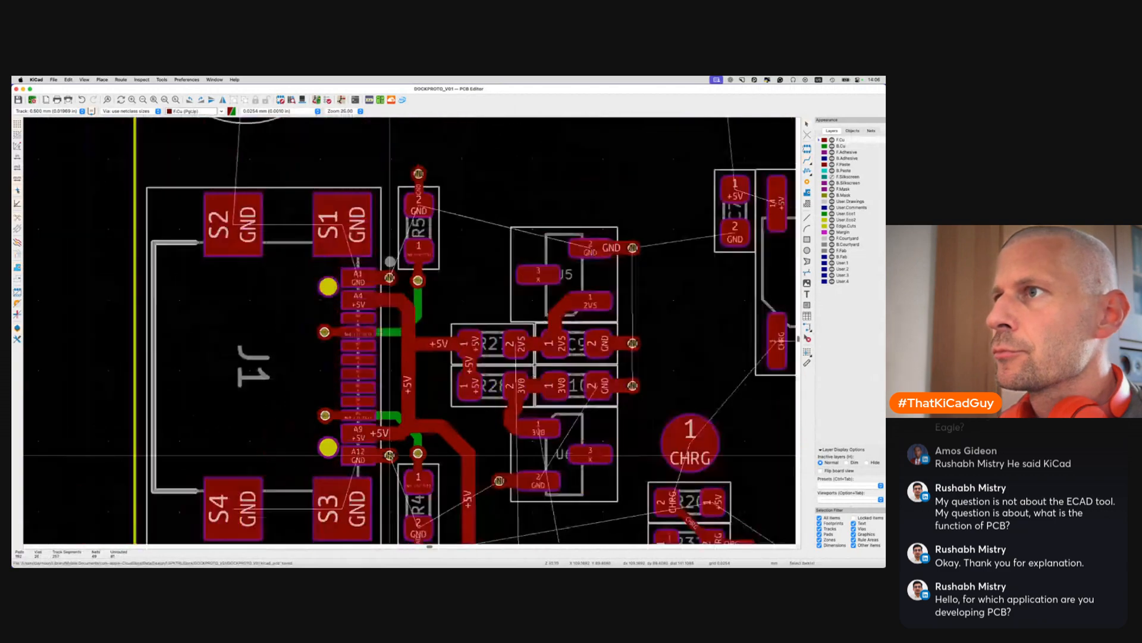
Route CHRGED from the resistor beside the CHRGED test point straight to the nearest resistor pad in the column beside U3
{"action": "scroll", "coordinate": [390, 456], "scroll_direction": "right", "scroll_amount": 3}
{"action": "scroll", "coordinate": [390, 456], "scroll_direction": "down", "scroll_amount": 2}
{"action": "scroll", "coordinate": [389, 455], "scroll_direction": "down", "scroll_amount": 5}
{"action": "scroll", "coordinate": [390, 455], "scroll_direction": "down", "scroll_amount": 2}
{"action": "scroll", "coordinate": [390, 457], "scroll_direction": "right", "scroll_amount": 5}
{"action": "scroll", "coordinate": [391, 457], "scroll_direction": "down", "scroll_amount": 2}
{"action": "scroll", "coordinate": [403, 383], "scroll_direction": "up", "scroll_amount": 2}
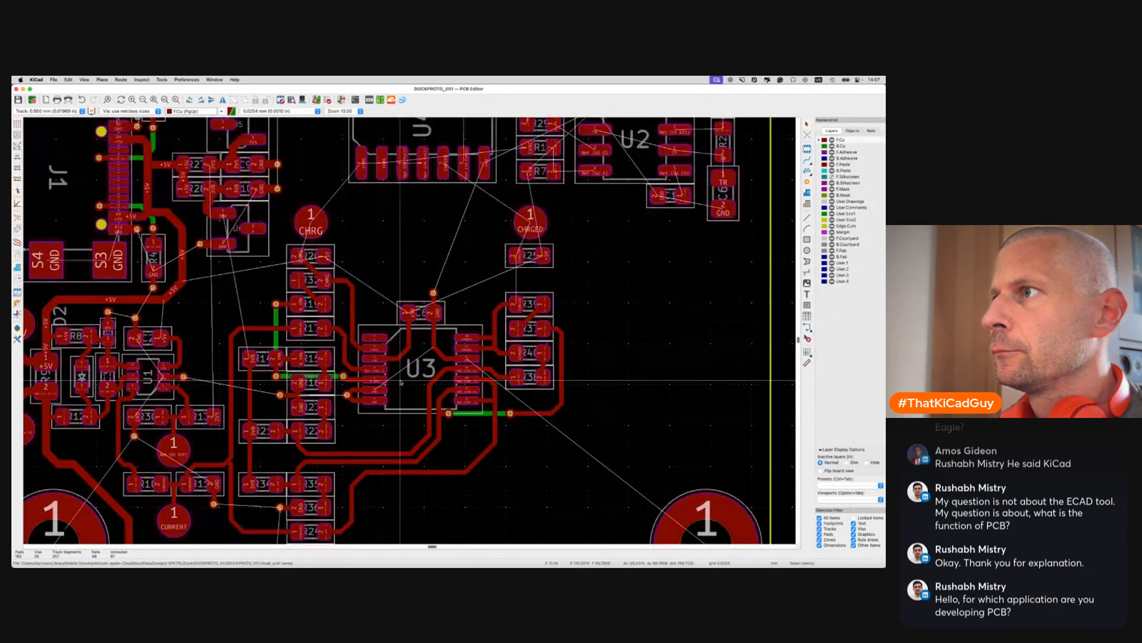
{"action": "scroll", "coordinate": [401, 382], "scroll_direction": "up", "scroll_amount": 3}
{"action": "scroll", "coordinate": [401, 383], "scroll_direction": "right", "scroll_amount": 2}
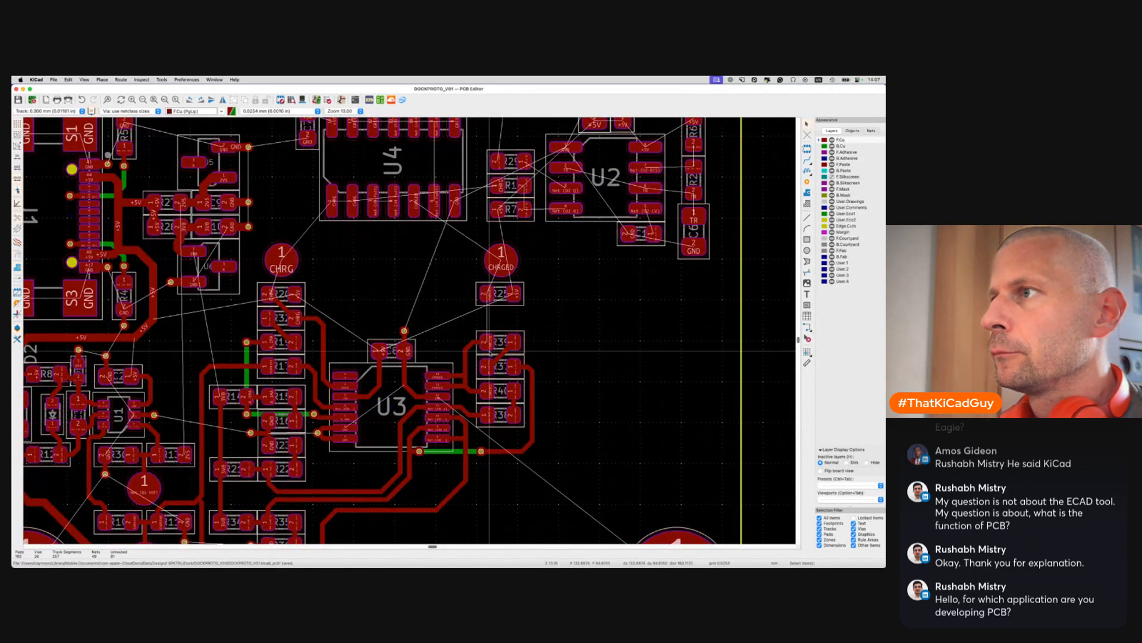
{"action": "key", "text": "x"}
{"action": "left_click", "coordinate": [487, 293]}
{"action": "left_click", "coordinate": [487, 294]}
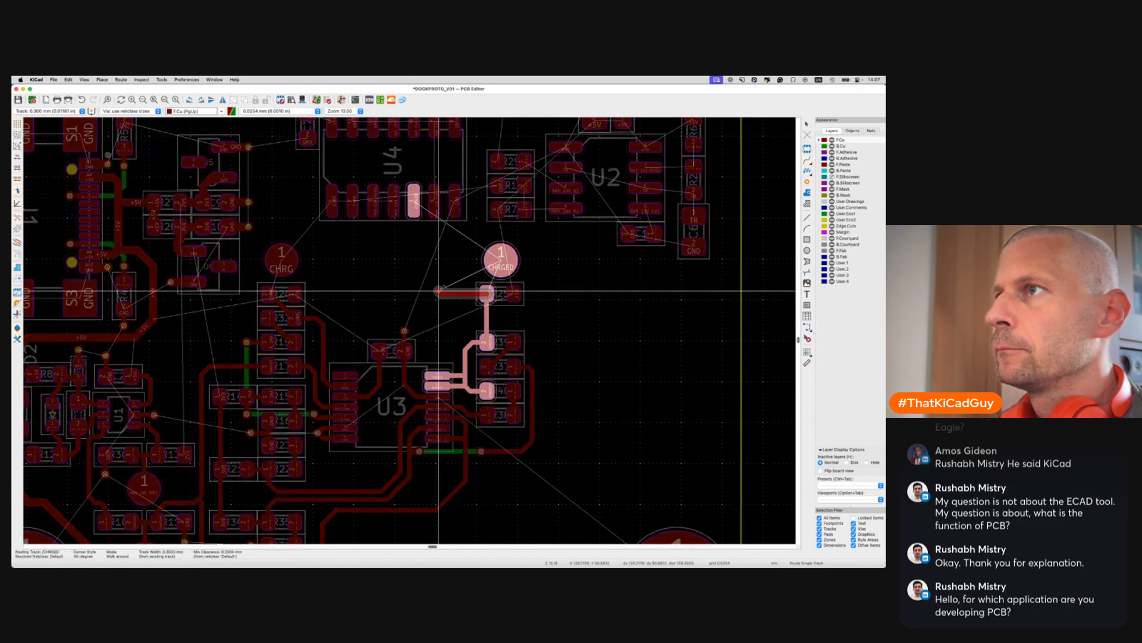
Extend the CHRGED track from that resistor pad to its U4 pad and to the CHRGED test point
{"action": "left_click", "coordinate": [414, 200]}
{"action": "key", "text": "d"}
{"action": "left_click", "coordinate": [420, 288]}
{"action": "left_click", "coordinate": [501, 260]}
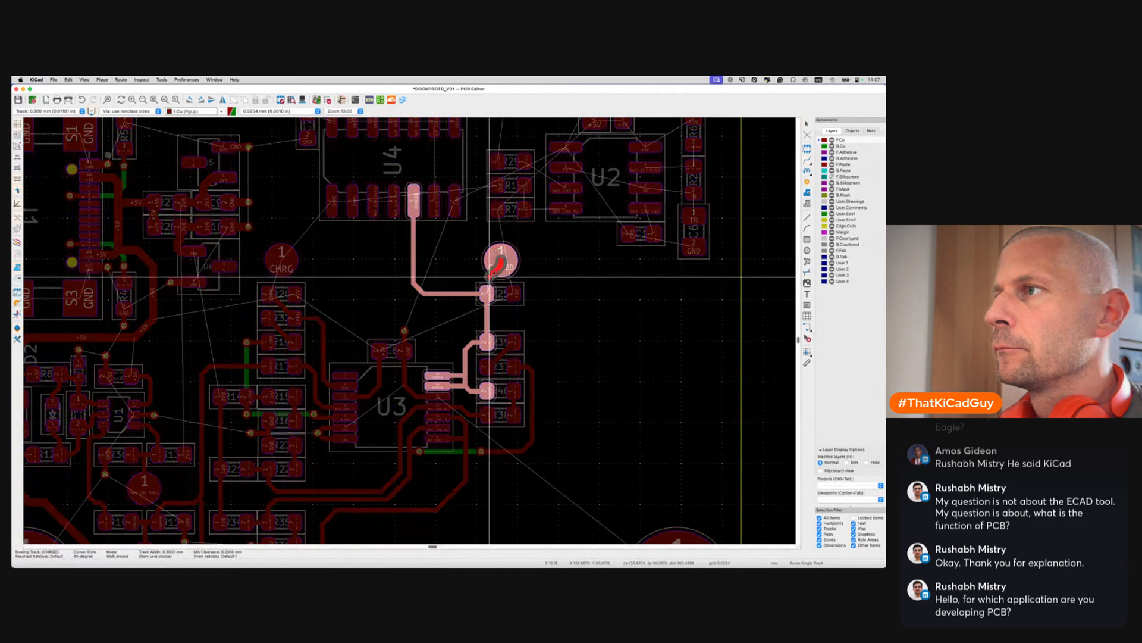
{"action": "key", "text": "Escape"}
{"action": "scroll", "coordinate": [496, 268], "scroll_direction": "up", "scroll_amount": 2}
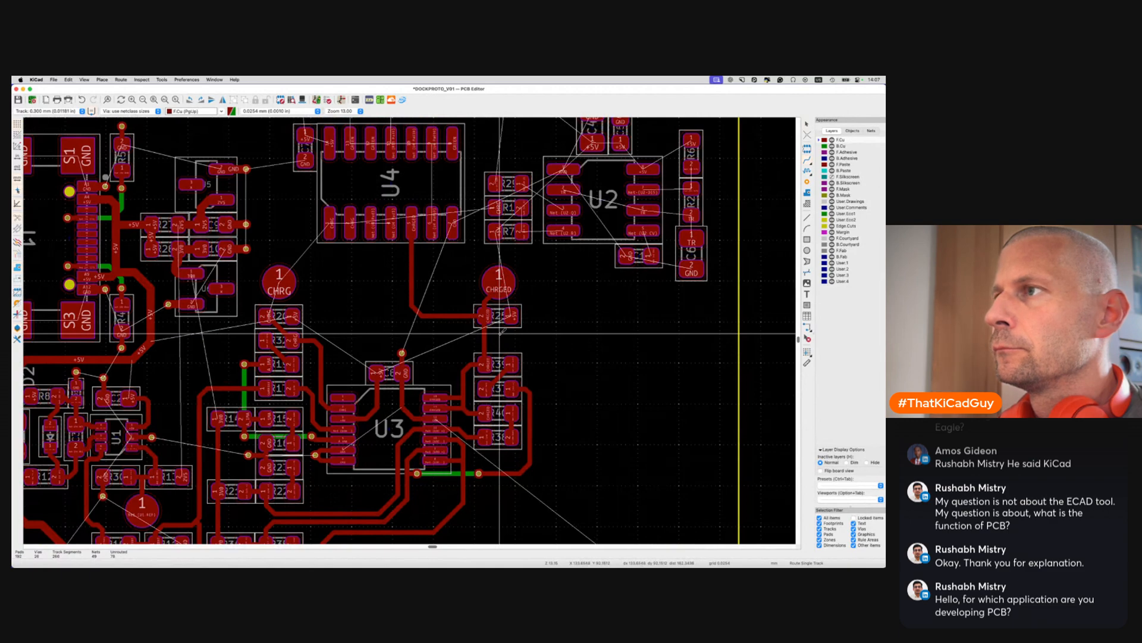
{"action": "scroll", "coordinate": [500, 333], "scroll_direction": "up", "scroll_amount": 2}
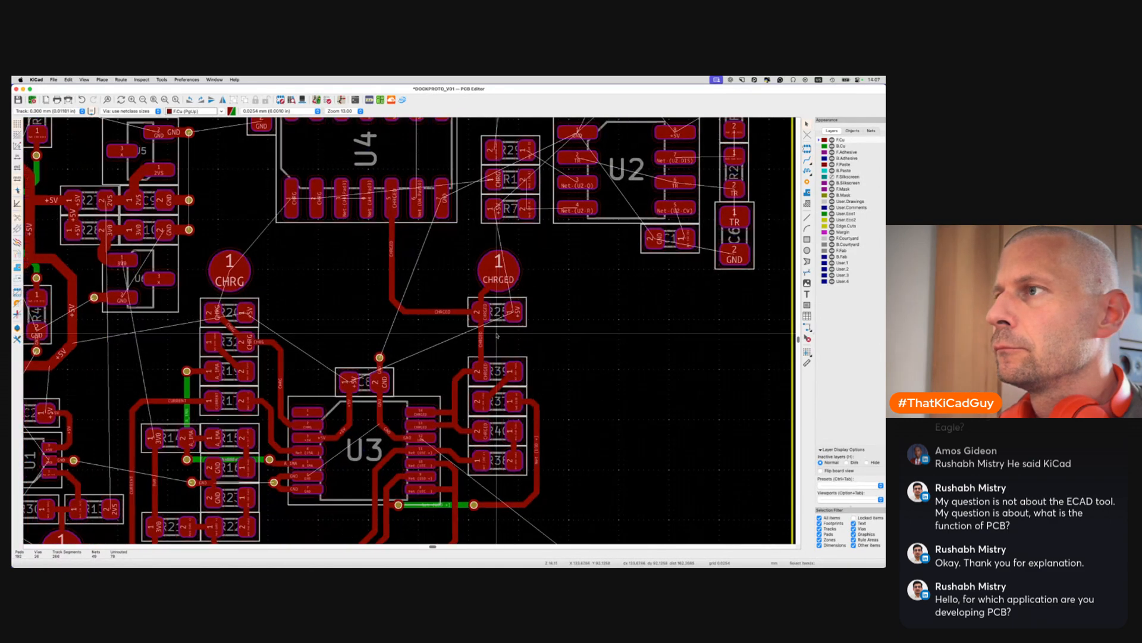
Delete the CHRGED tracks attached to the resistor beside the CHRGED test point
{"action": "key", "text": "Escape"}
{"action": "left_click", "coordinate": [481, 299]}
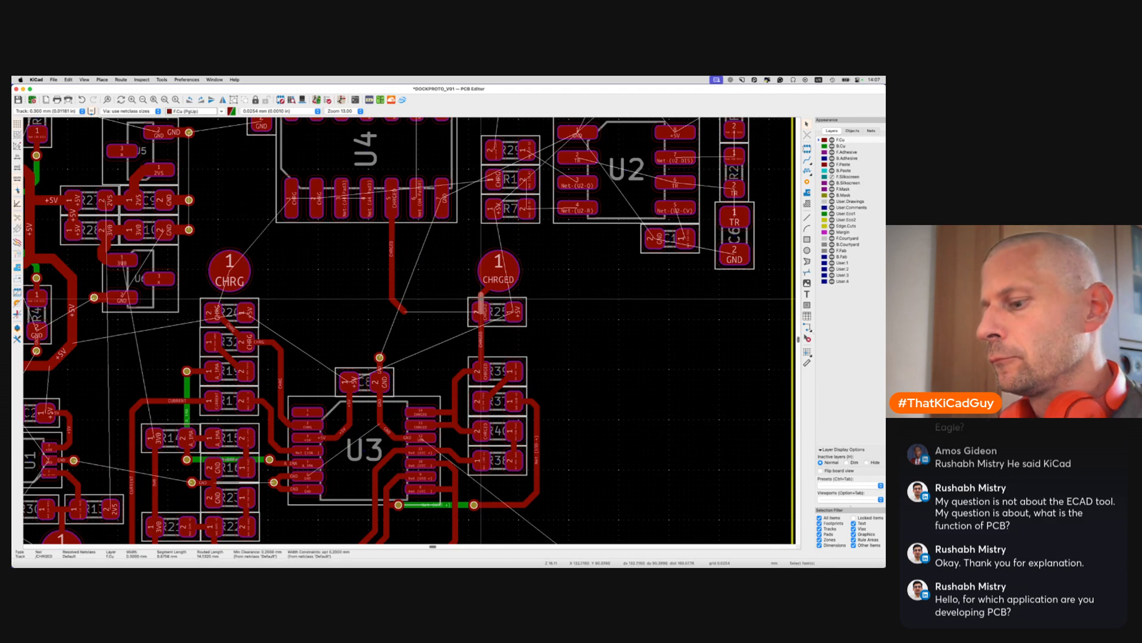
{"action": "key", "text": "Delete"}
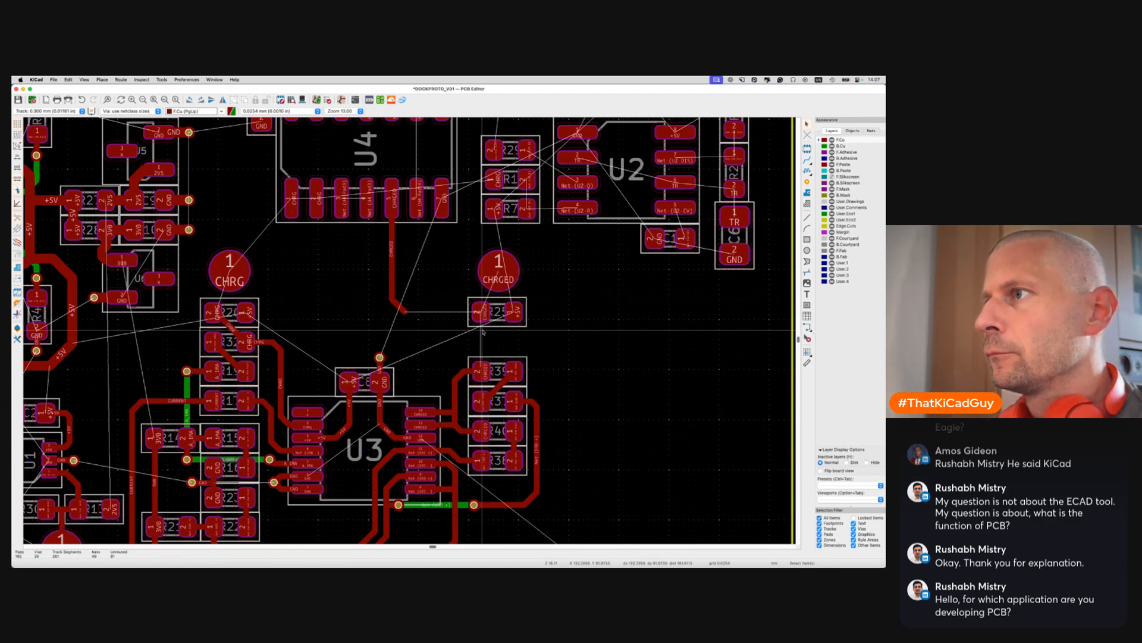
Rotate the resistor beside the CHRGED test point by 180° and route its CHRGED pad to the resistor column beside U3
{"action": "left_click", "coordinate": [493, 324]}
{"action": "key", "text": "x"}
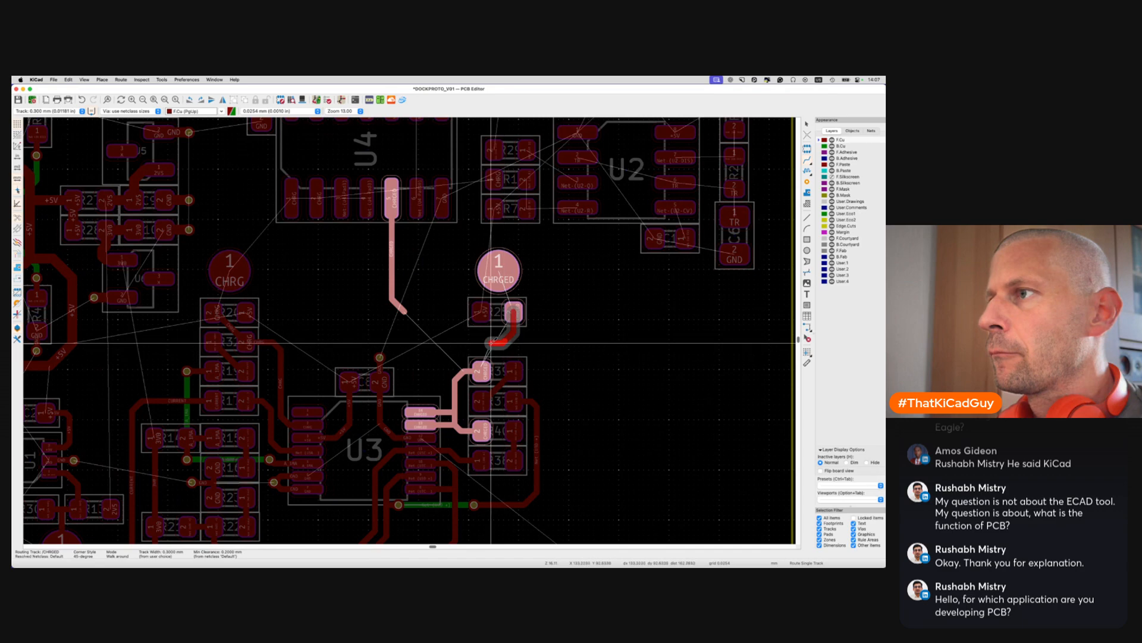
{"action": "left_click", "coordinate": [481, 372]}
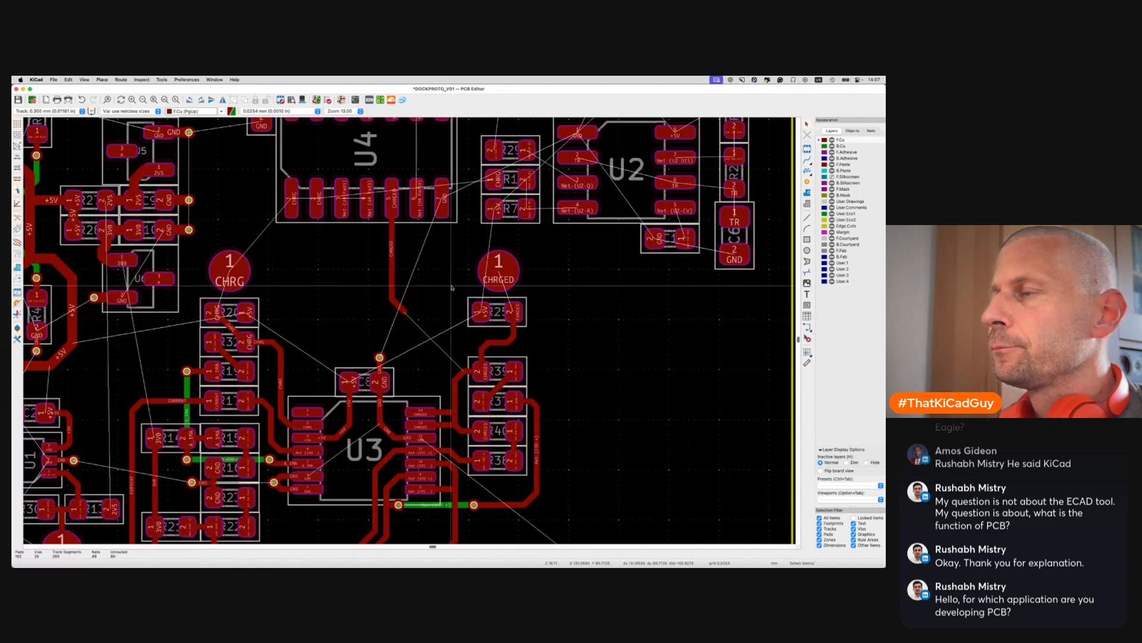
Replace the CHRGED stub at U4 with a track to the CHRGED test point, continuing around to the CHRGED pad of R25
{"action": "left_click", "coordinate": [501, 267]}
{"action": "key", "text": "Escape"}
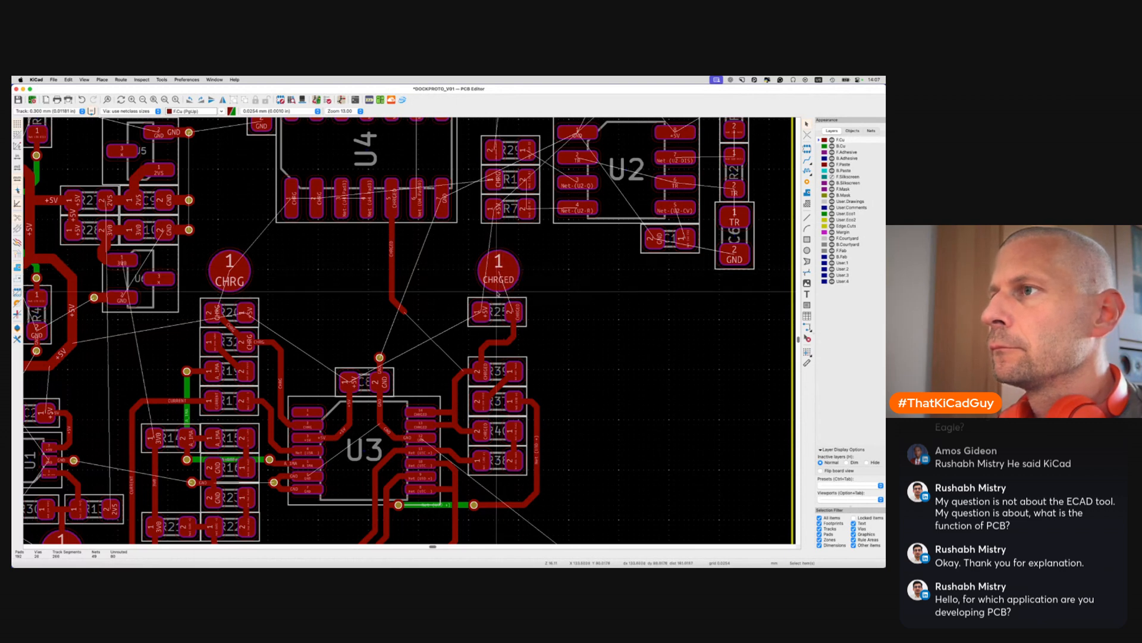
{"action": "left_click", "coordinate": [401, 310]}
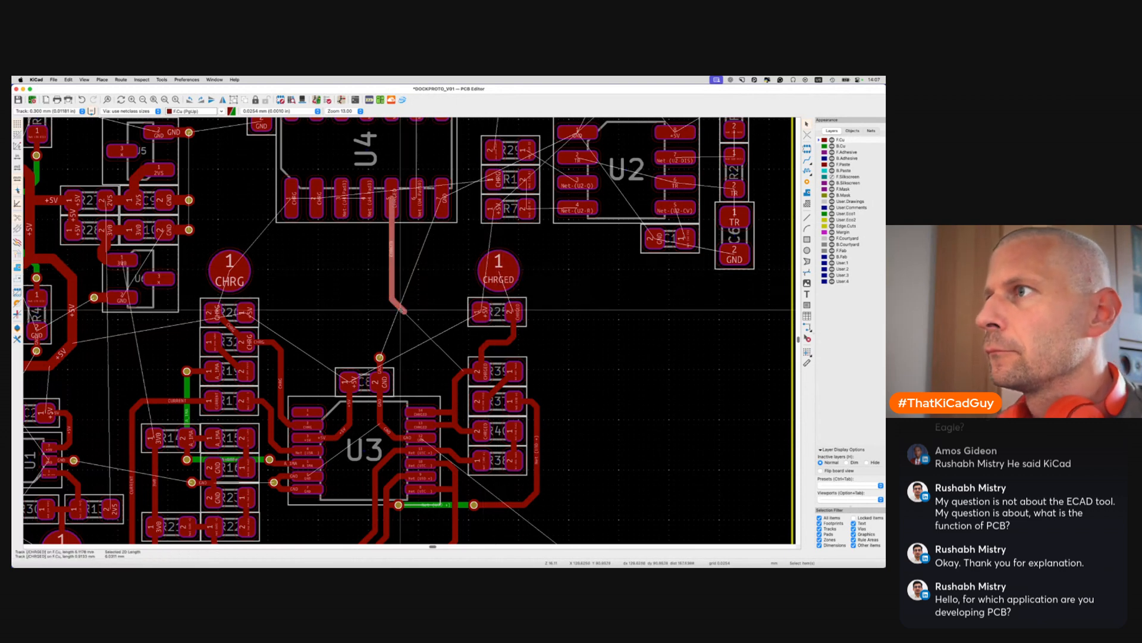
{"action": "key", "text": "x"}
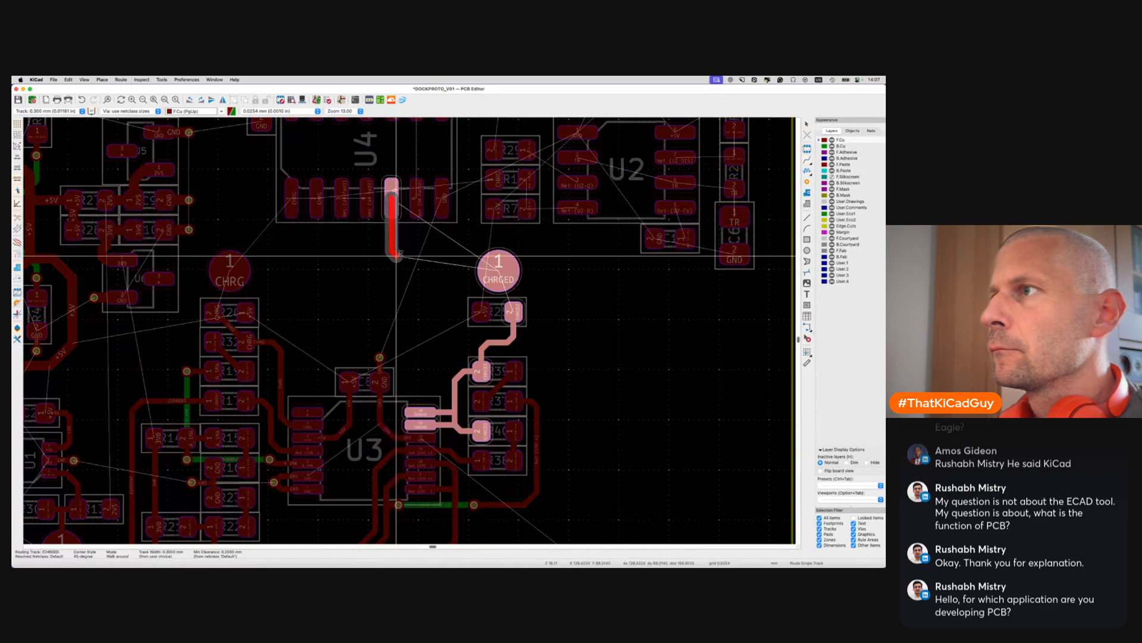
{"action": "left_click", "coordinate": [499, 271]}
{"action": "left_click", "coordinate": [511, 272]}
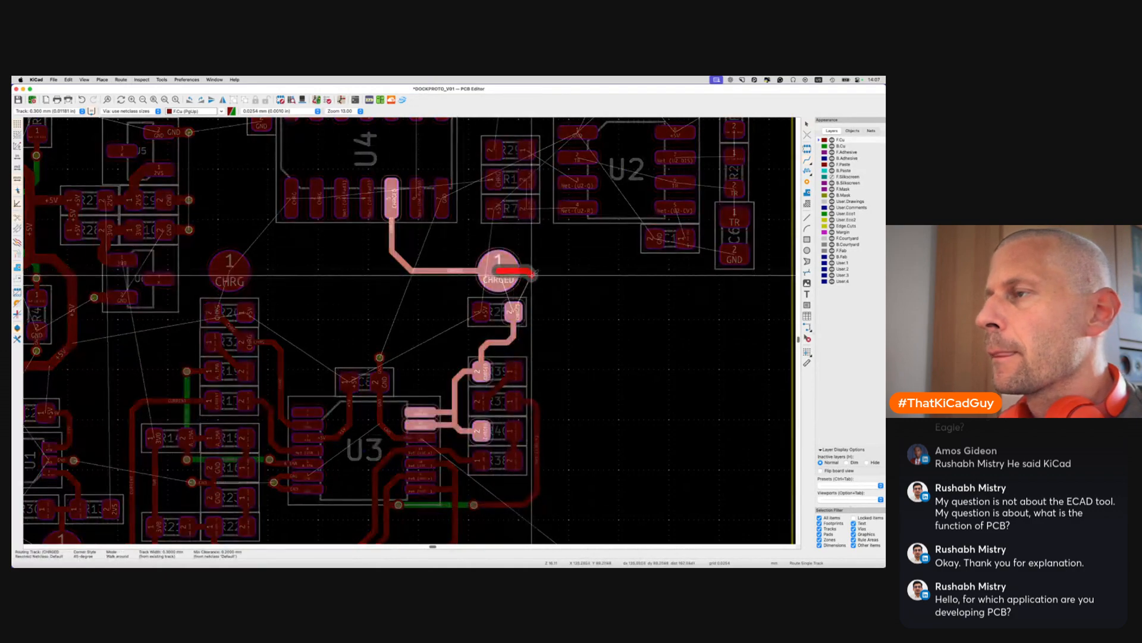
{"action": "left_click", "coordinate": [515, 310]}
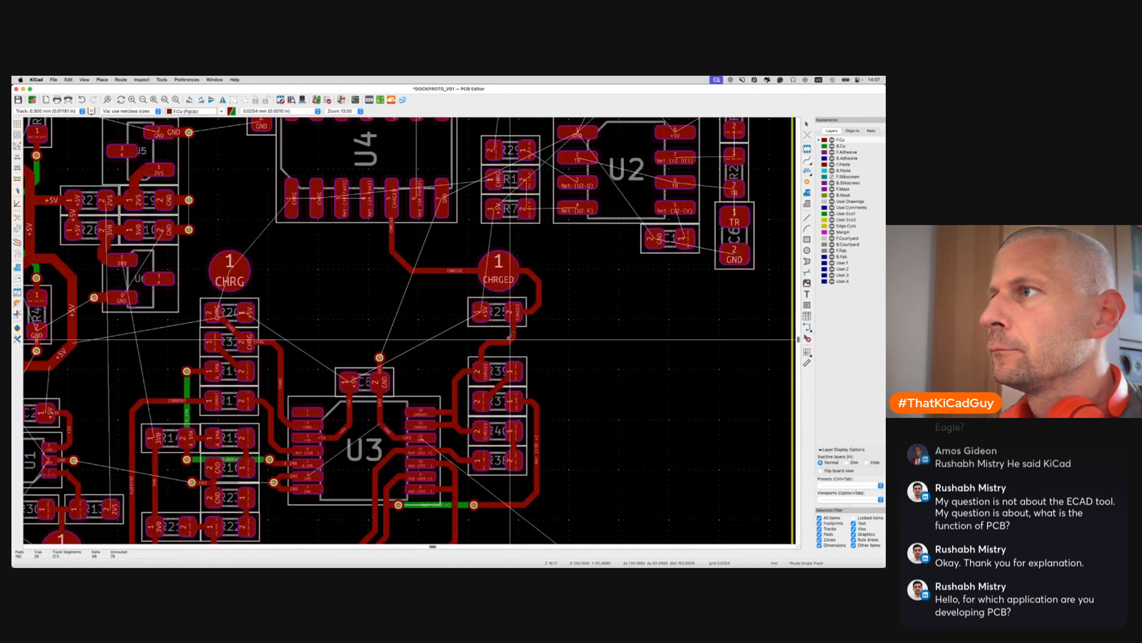
Route +5V with 0.5 mm tracks from R25 straight to R20, branch it down to C8 above U3, and save the board
{"action": "key", "text": "w"}
{"action": "left_click", "coordinate": [479, 312]}
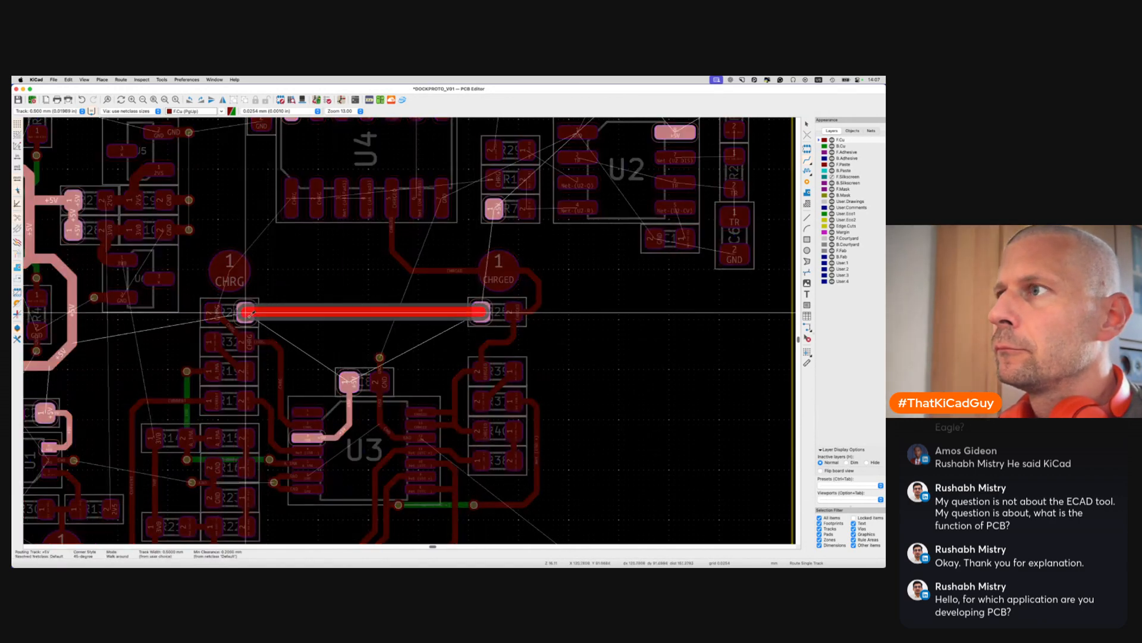
{"action": "scroll", "coordinate": [247, 312], "scroll_direction": "down", "scroll_amount": 3}
{"action": "left_click", "coordinate": [247, 313]}
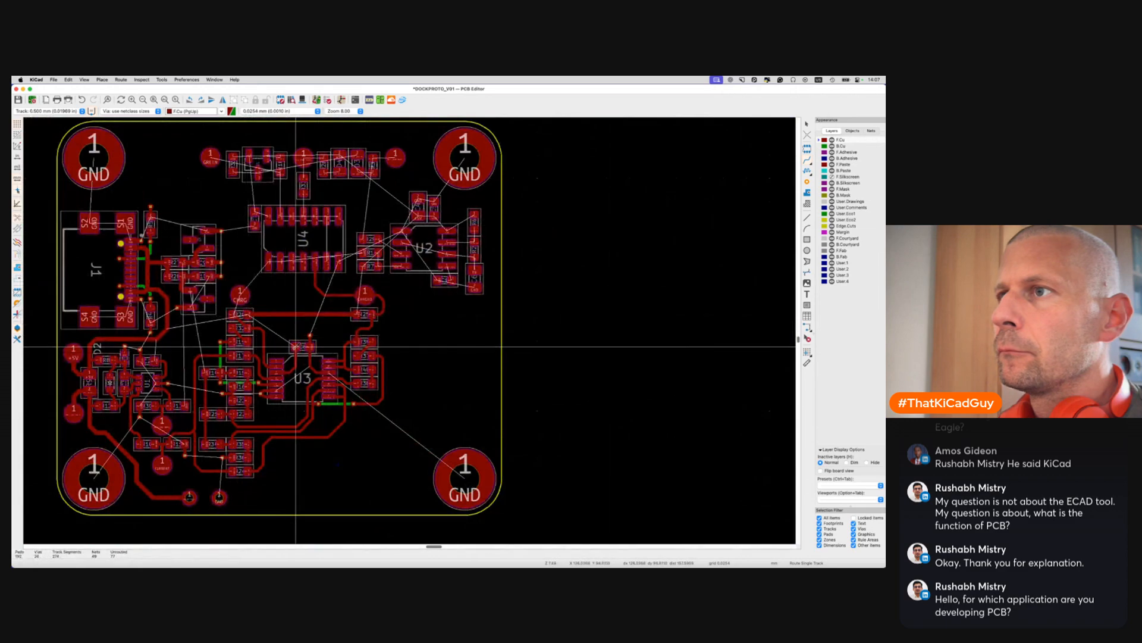
{"action": "left_click", "coordinate": [296, 346]}
{"action": "left_click", "coordinate": [295, 313]}
{"action": "key", "text": "Escape"}
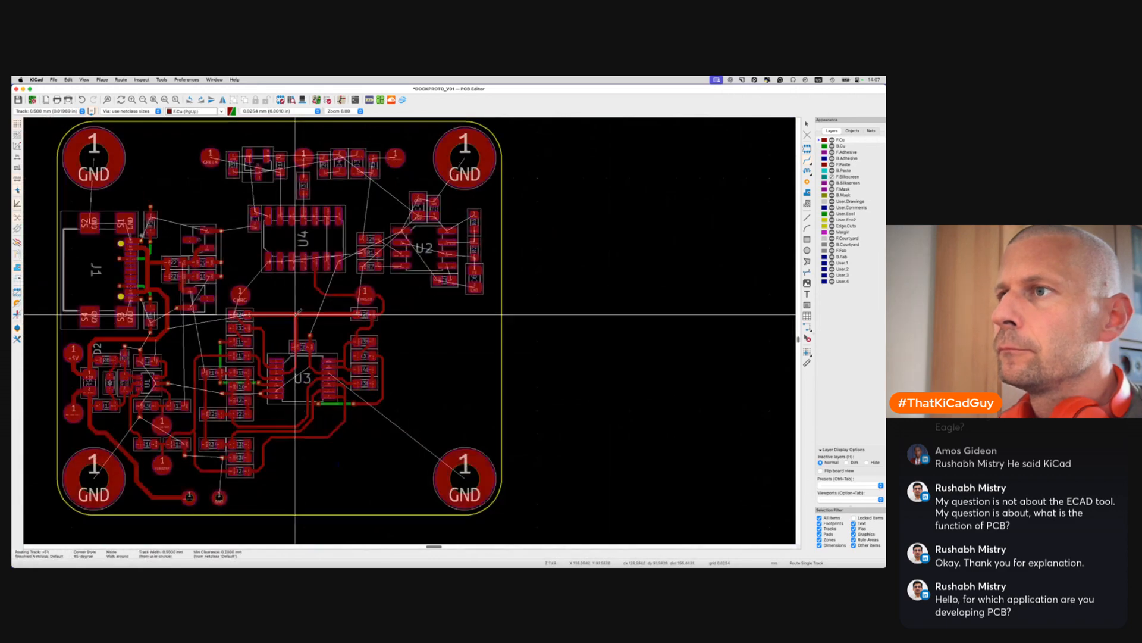
{"action": "scroll", "coordinate": [301, 349], "scroll_direction": "up", "scroll_amount": 5}
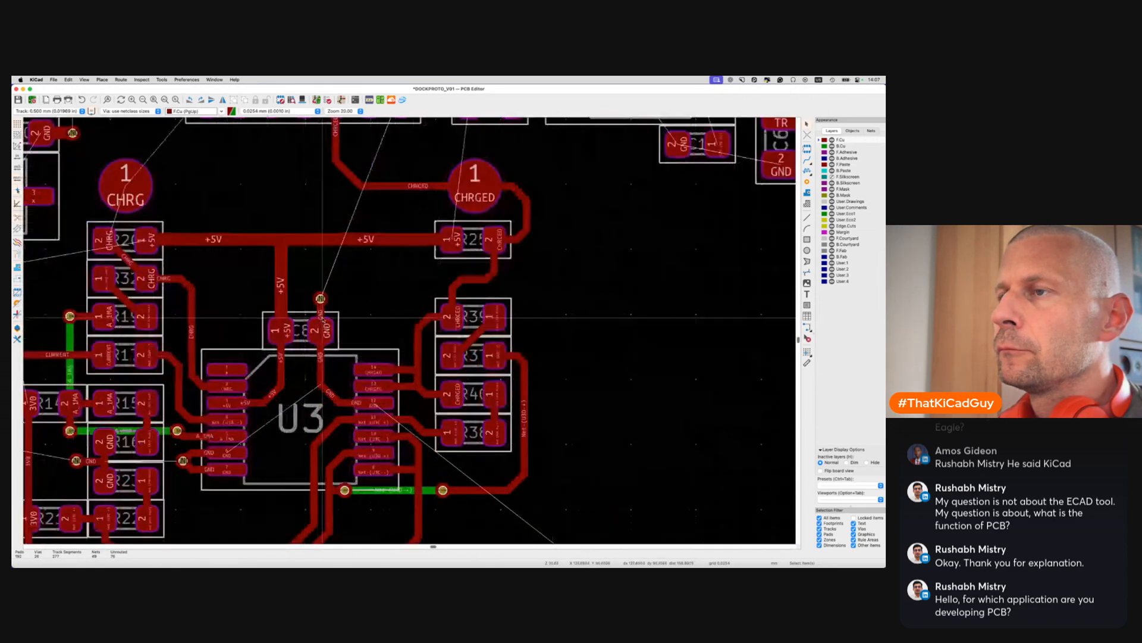
{"action": "left_click", "coordinate": [321, 314]}
{"action": "key", "text": "super+s"}
Route a 0.5 mm +5V track from the R20–R25 line over the CHRG test point to the +5V track near J1
{"action": "scroll", "coordinate": [321, 315], "scroll_direction": "down", "scroll_amount": 3}
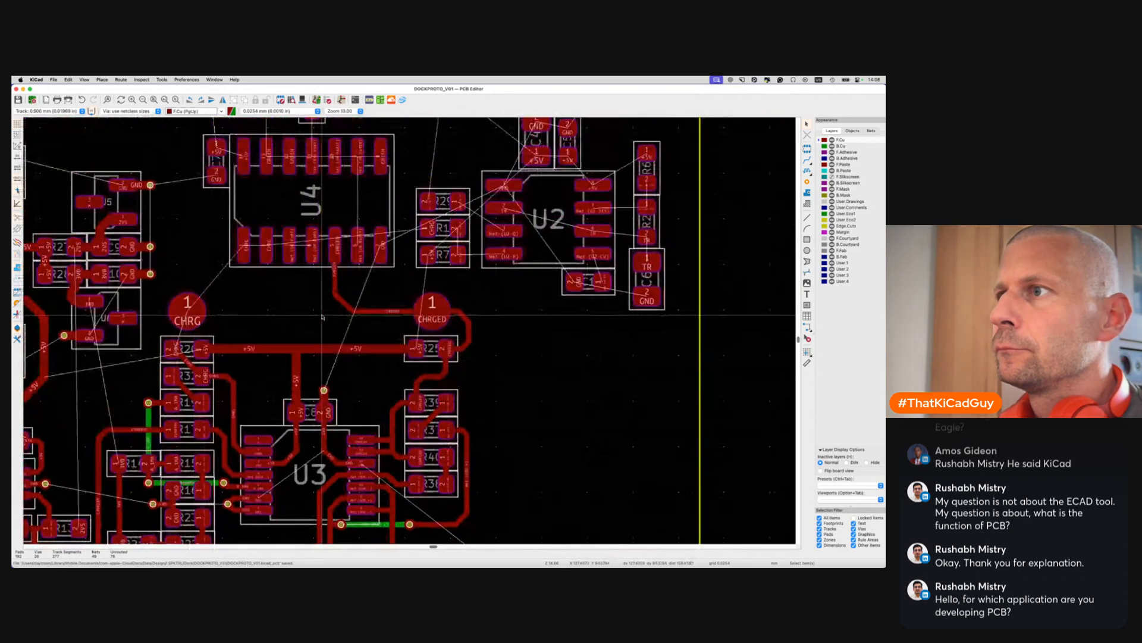
{"action": "scroll", "coordinate": [323, 318], "scroll_direction": "left", "scroll_amount": 5}
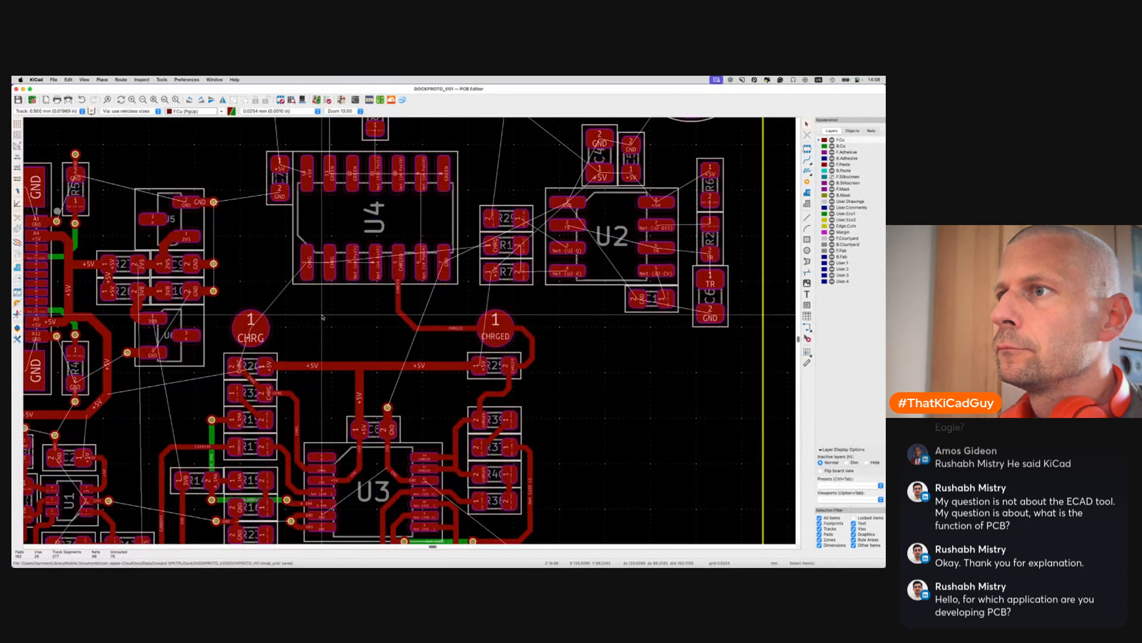
{"action": "scroll", "coordinate": [322, 318], "scroll_direction": "left", "scroll_amount": 4}
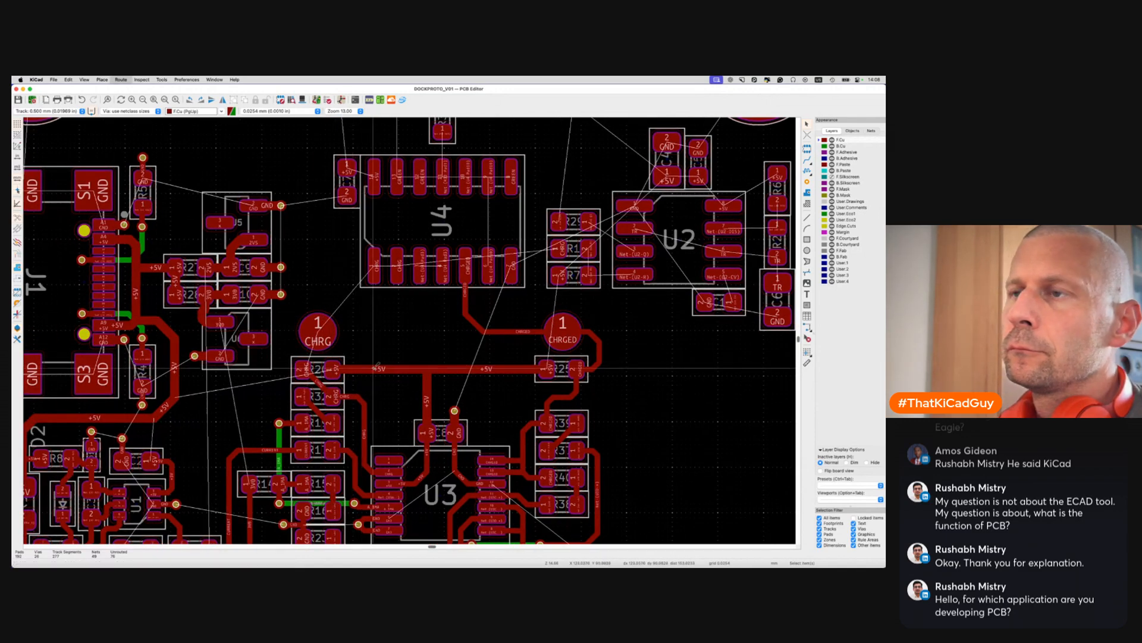
{"action": "key", "text": "x"}
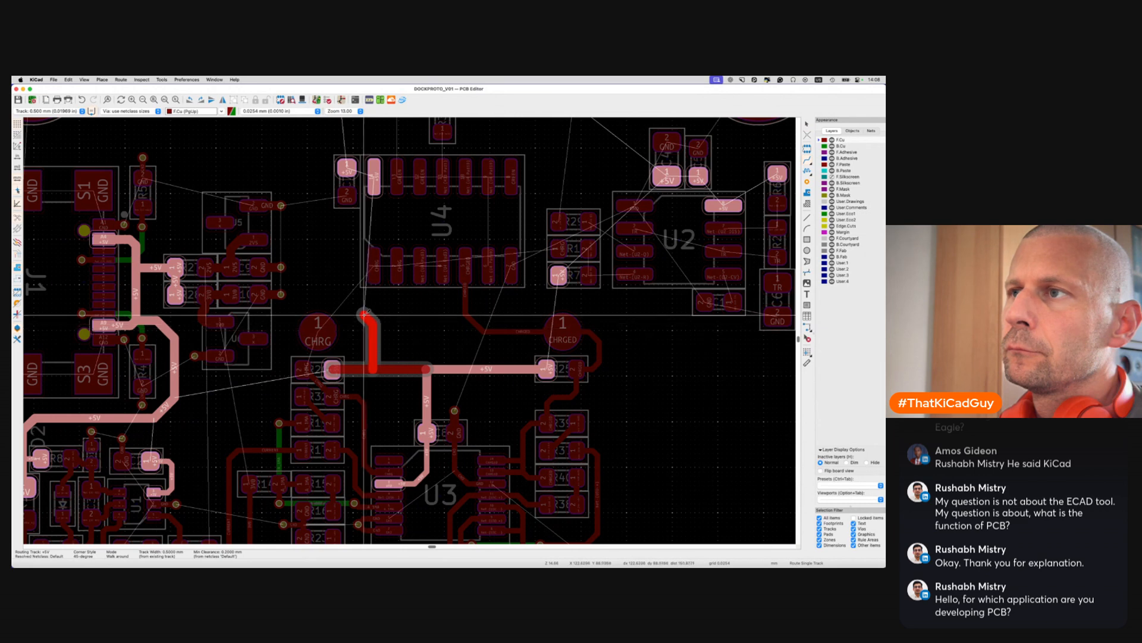
{"action": "left_click", "coordinate": [364, 312]}
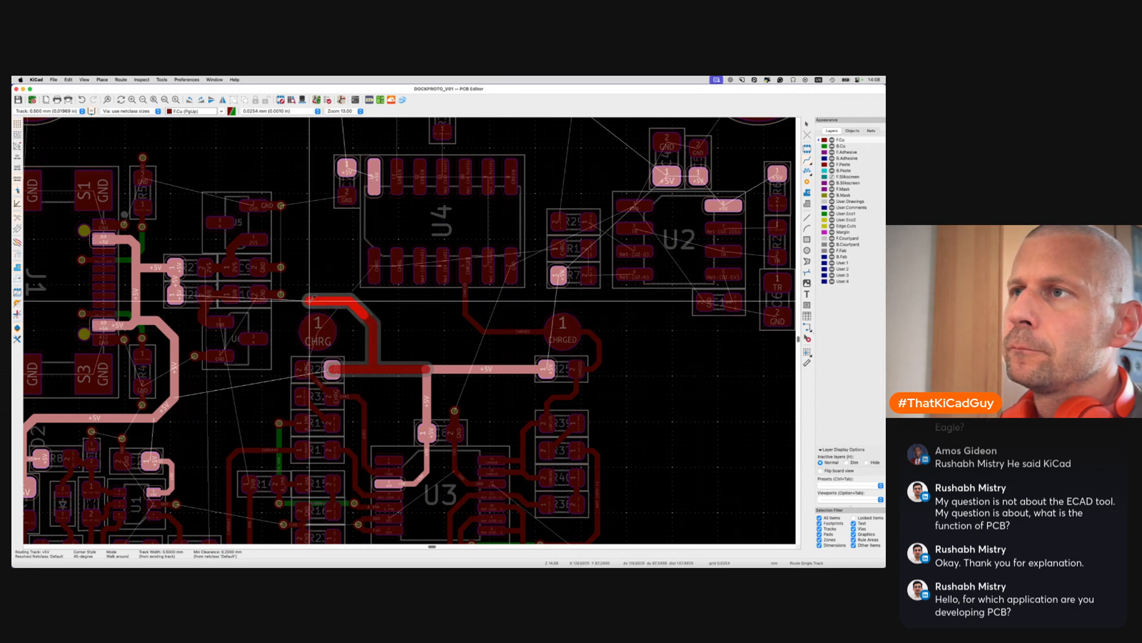
{"action": "left_click", "coordinate": [310, 301]}
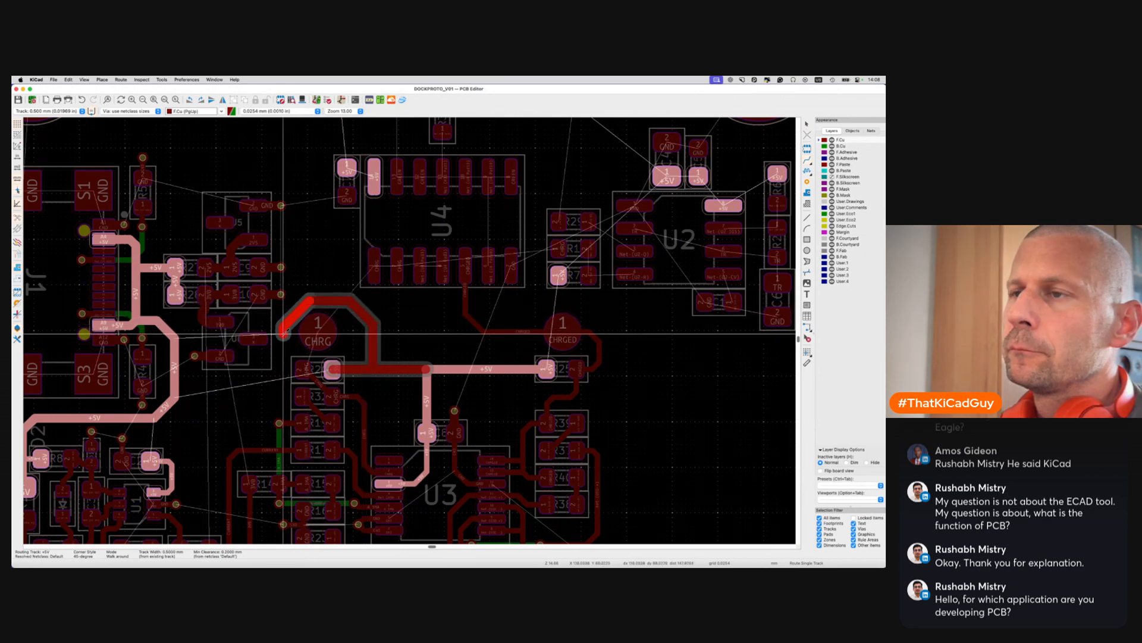
{"action": "left_click", "coordinate": [283, 367]}
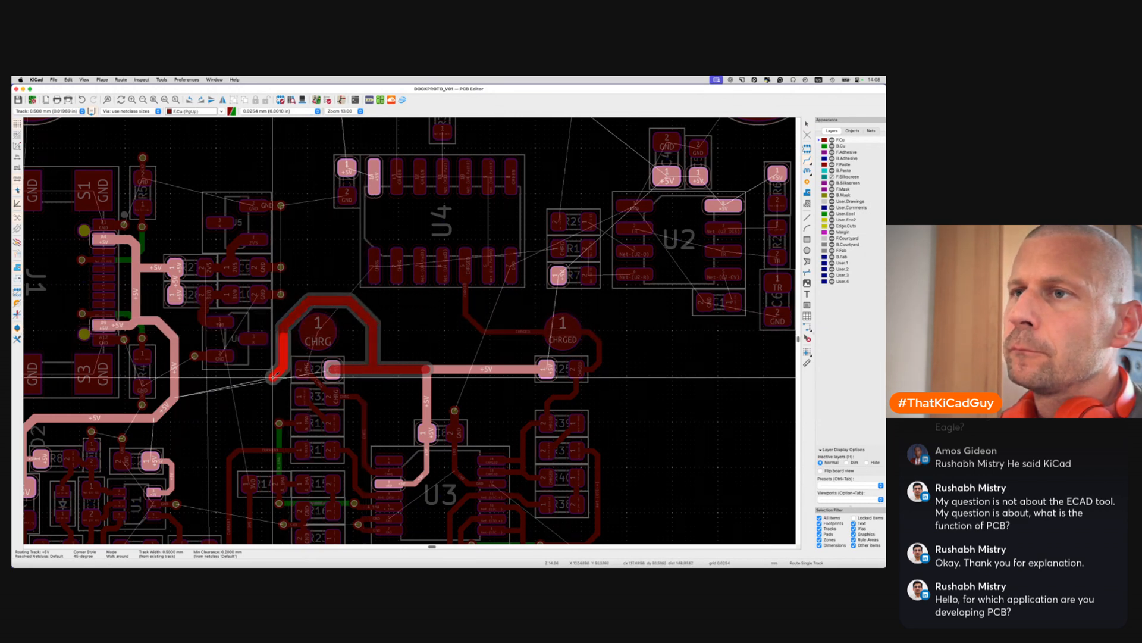
{"action": "left_click", "coordinate": [175, 397]}
{"action": "key", "text": "Escape"}
Adjust the +5V track segments curving around the CHRG test point and save the board
{"action": "left_click_drag", "start_coordinate": [281, 347], "coordinate": [290, 312]}
{"action": "left_click_drag", "start_coordinate": [360, 310], "coordinate": [362, 308]}
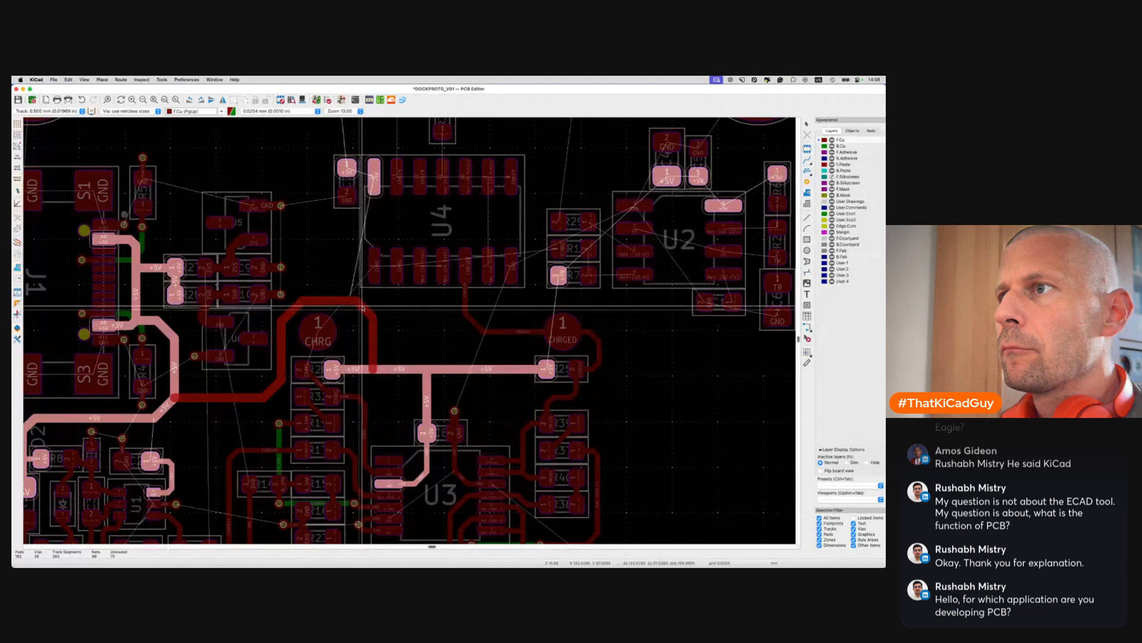
{"action": "key", "text": "super+s"}
Route CHRG from its test point to pad 2 of R20, tidy the track's bend, and save the board
{"action": "scroll", "coordinate": [302, 374], "scroll_direction": "up", "scroll_amount": 2}
{"action": "key", "text": "x"}
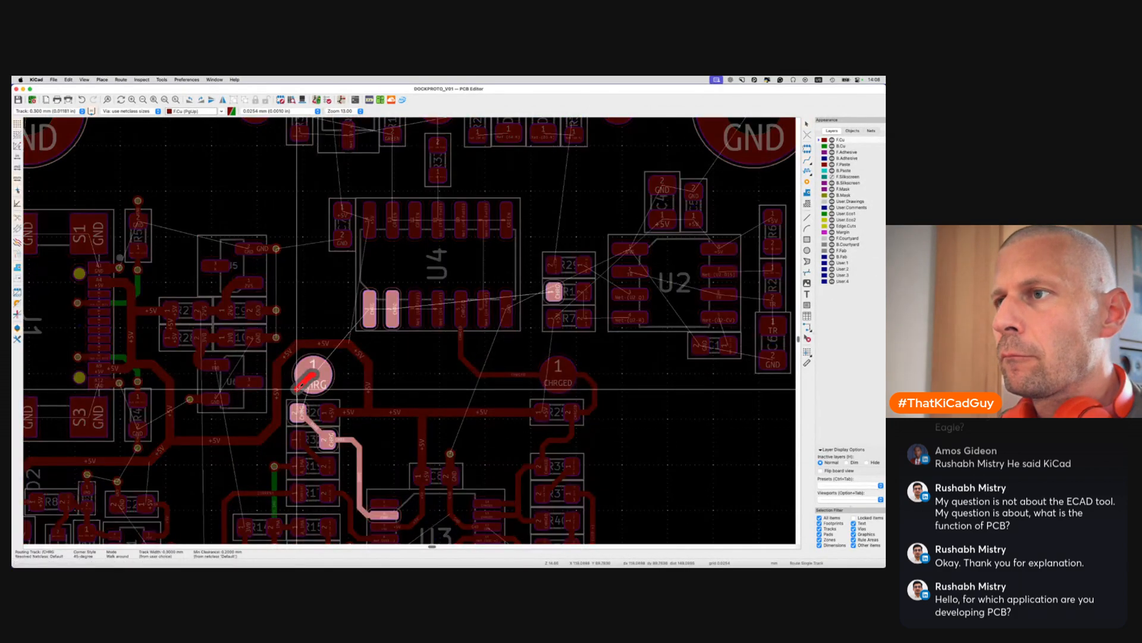
{"action": "left_click", "coordinate": [298, 412]}
{"action": "scroll", "coordinate": [299, 390], "scroll_direction": "up", "scroll_amount": 4}
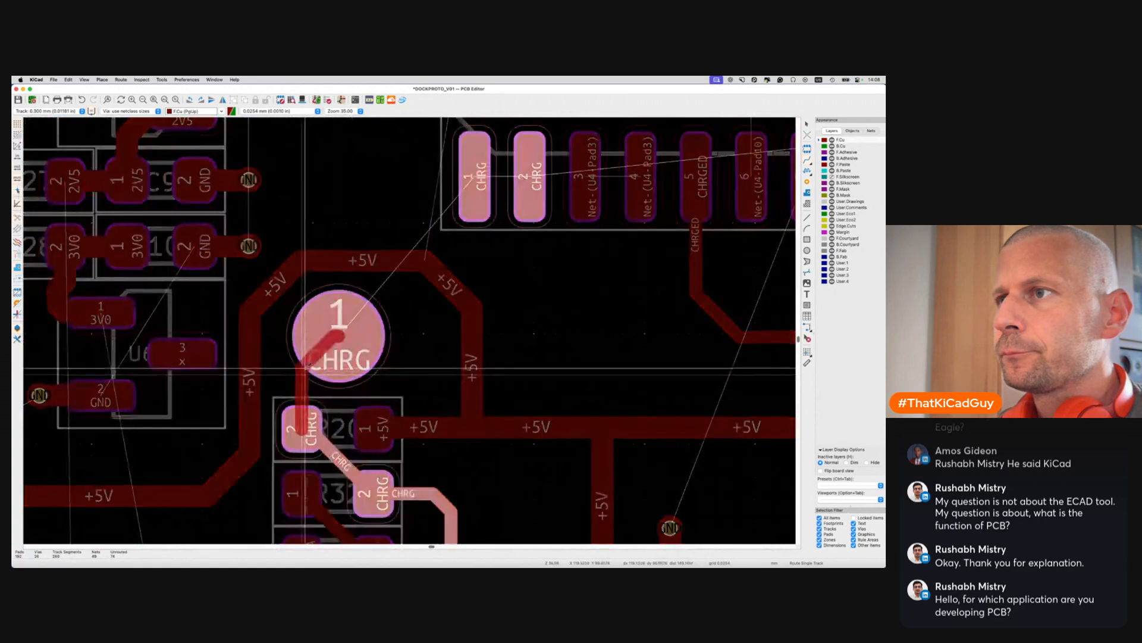
{"action": "left_click", "coordinate": [307, 371]}
{"action": "key", "text": "d"}
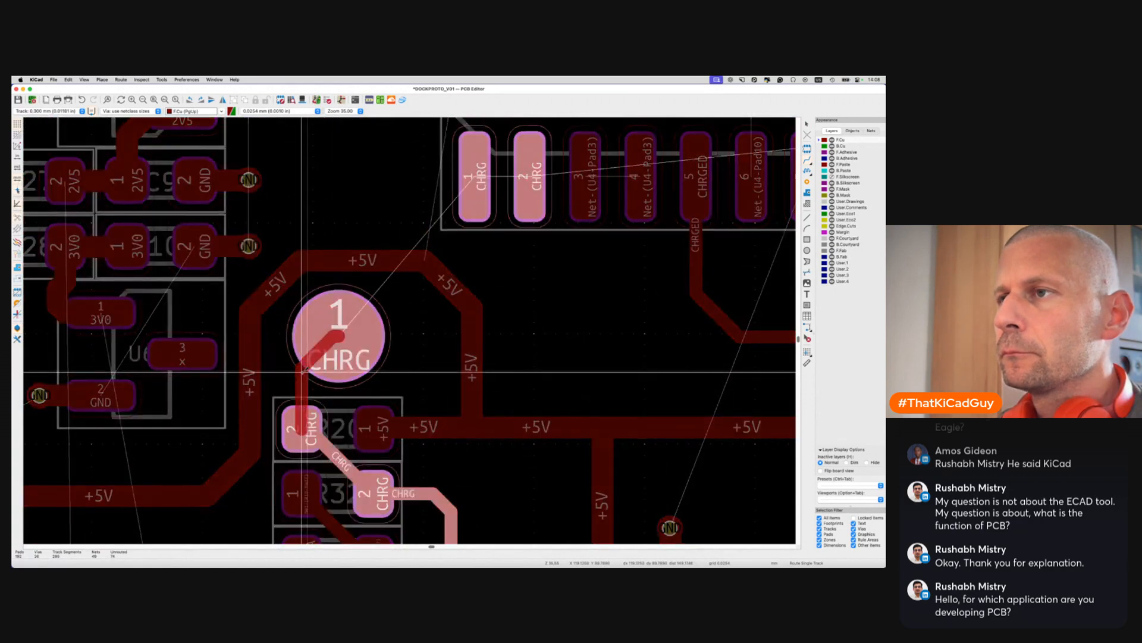
{"action": "left_click", "coordinate": [338, 337]}
{"action": "key", "text": "d"}
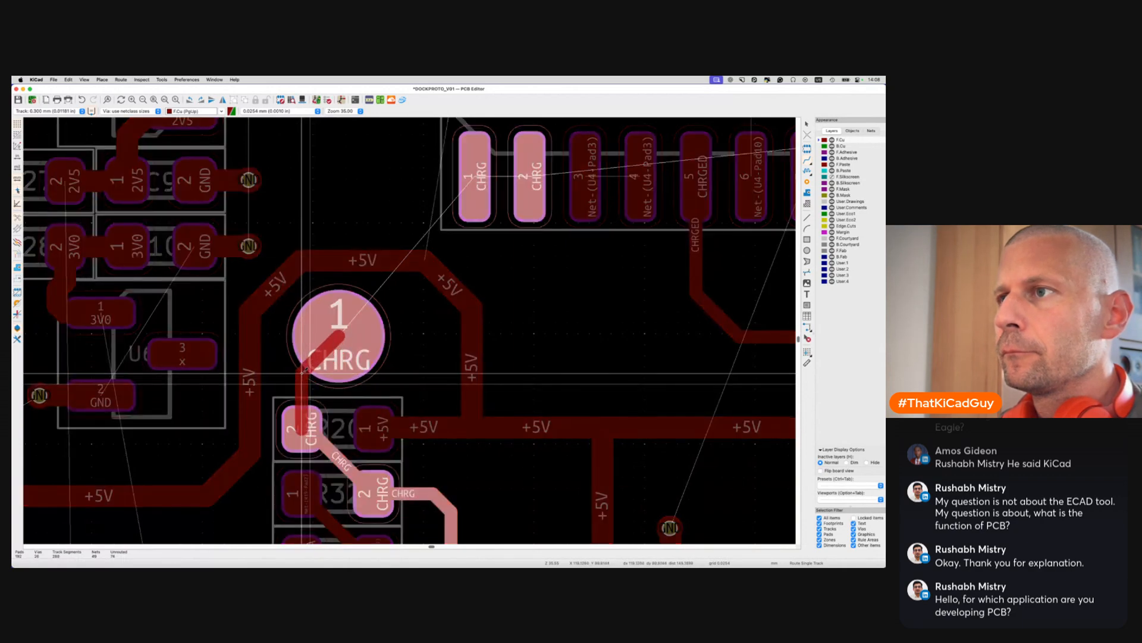
{"action": "left_click", "coordinate": [303, 372]}
{"action": "key", "text": "super+s"}
{"action": "scroll", "coordinate": [302, 420], "scroll_direction": "down", "scroll_amount": 5}
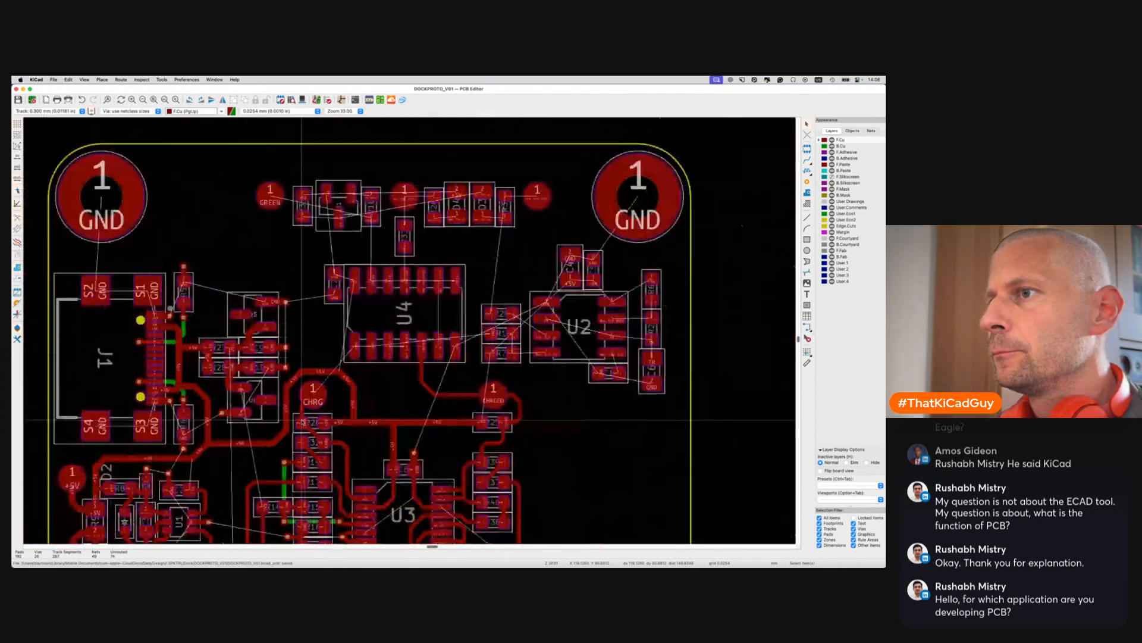
Delete the looping CHRGED track beside the CHRGED test point and route the test point directly to R25
{"action": "scroll", "coordinate": [357, 423], "scroll_direction": "right", "scroll_amount": 2}
{"action": "left_click", "coordinate": [493, 405]}
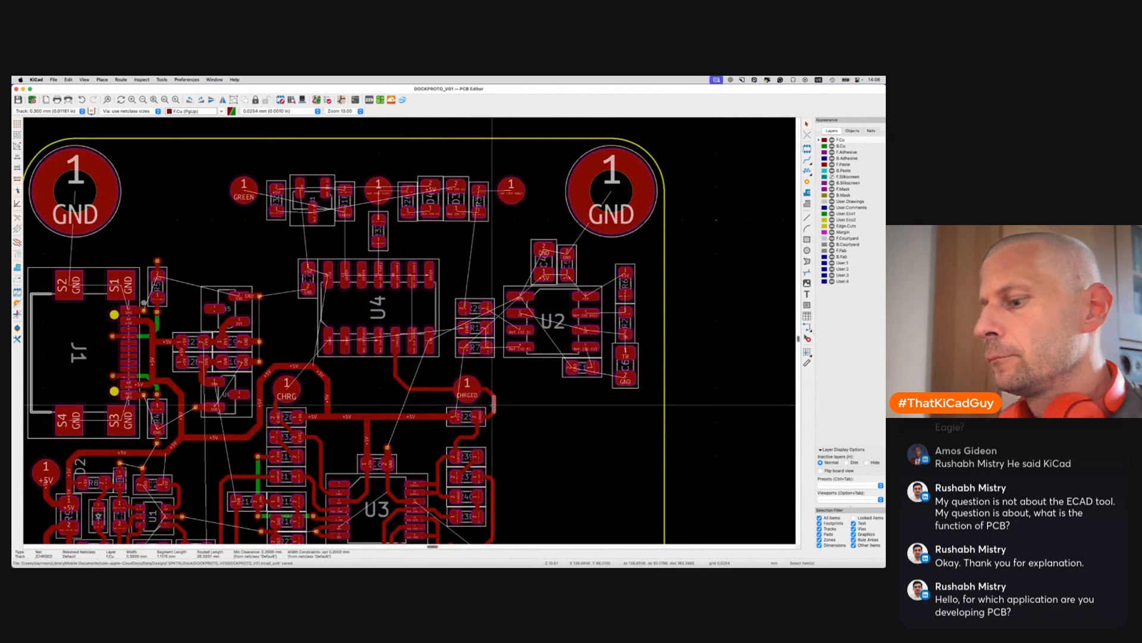
{"action": "key", "text": "u"}
{"action": "key", "text": "Delete"}
{"action": "scroll", "coordinate": [493, 406], "scroll_direction": "up", "scroll_amount": 4}
{"action": "key", "text": "x"}
{"action": "left_click", "coordinate": [446, 385]}
{"action": "key", "text": "Escape"}
{"action": "scroll", "coordinate": [448, 385], "scroll_direction": "down", "scroll_amount": 1}
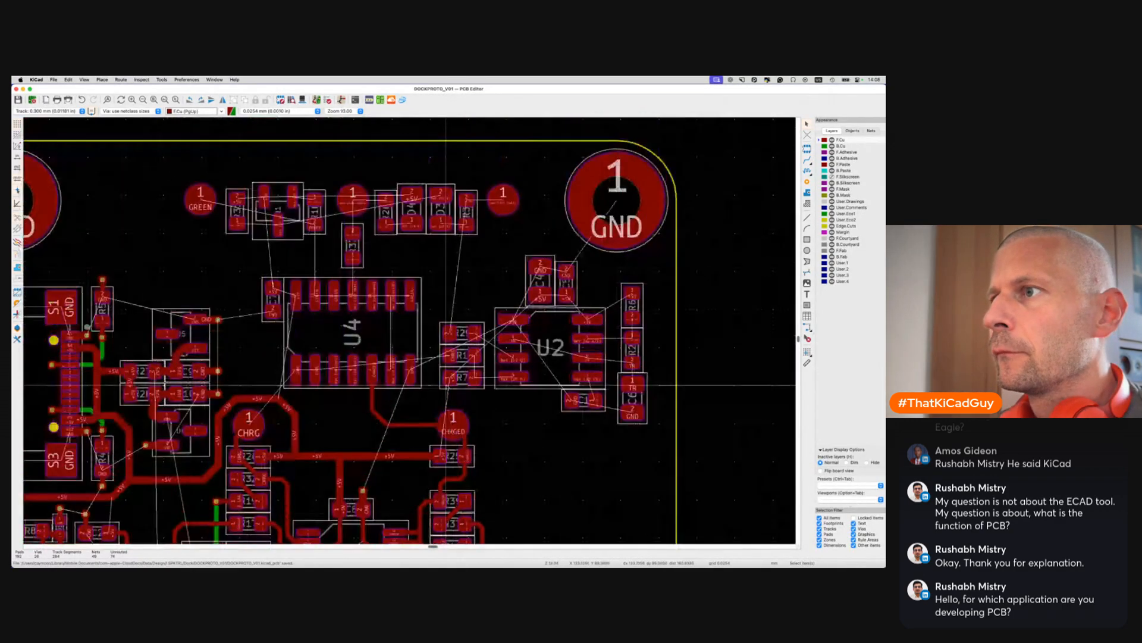
Route a short 0.5 mm GND track from pad 7 of U4 and end it with a via
{"action": "scroll", "coordinate": [416, 375], "scroll_direction": "up", "scroll_amount": 3}
{"action": "key", "text": "x"}
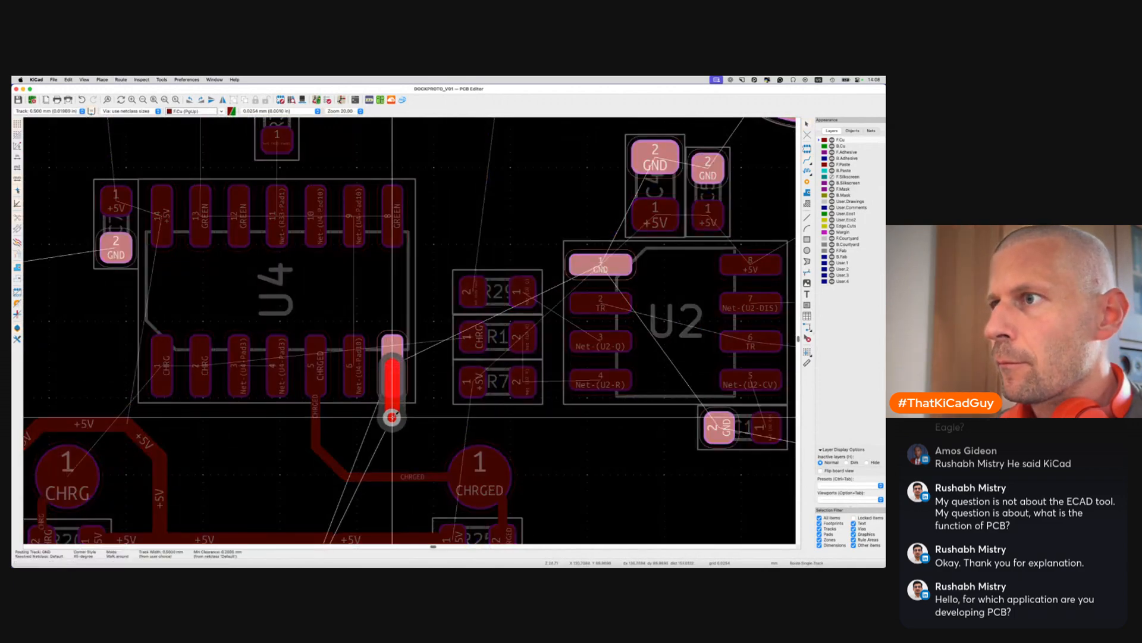
{"action": "left_click", "coordinate": [392, 418]}
{"action": "key", "text": "Escape"}
Route +5V from pad 14 of U4 over to pad 1 of the adjacent capacitor and straighten the track's bends
{"action": "middle_click_drag", "start_coordinate": [163, 226], "coordinate": [248, 323]}
{"action": "key", "text": "x"}
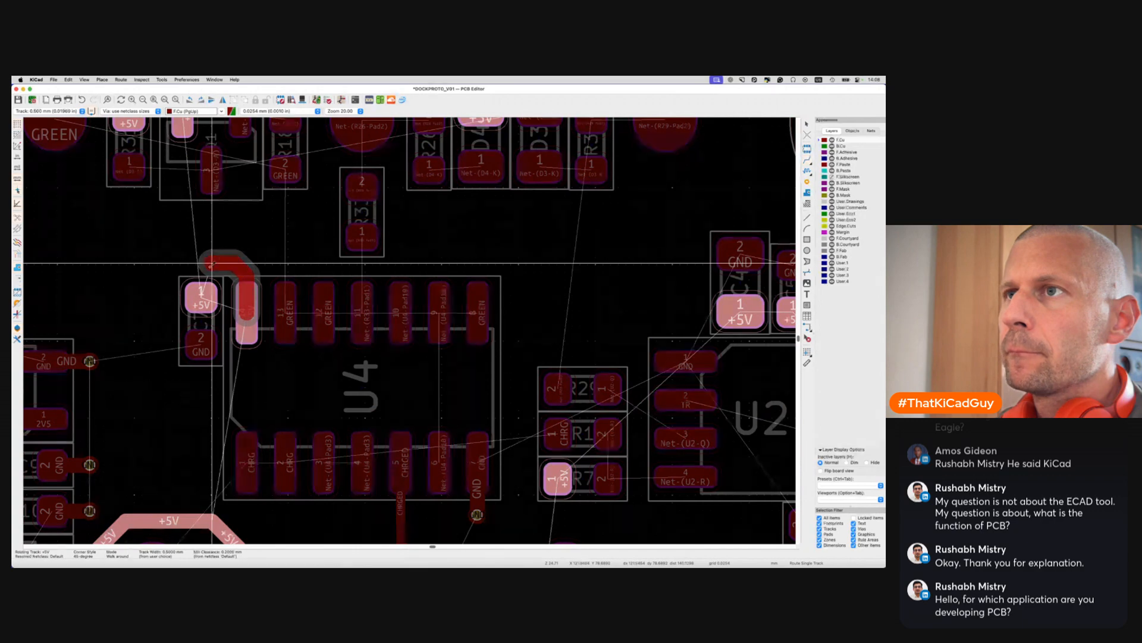
{"action": "left_click", "coordinate": [203, 288]}
{"action": "key", "text": "d"}
{"action": "left_click", "coordinate": [204, 274]}
{"action": "key", "text": "d"}
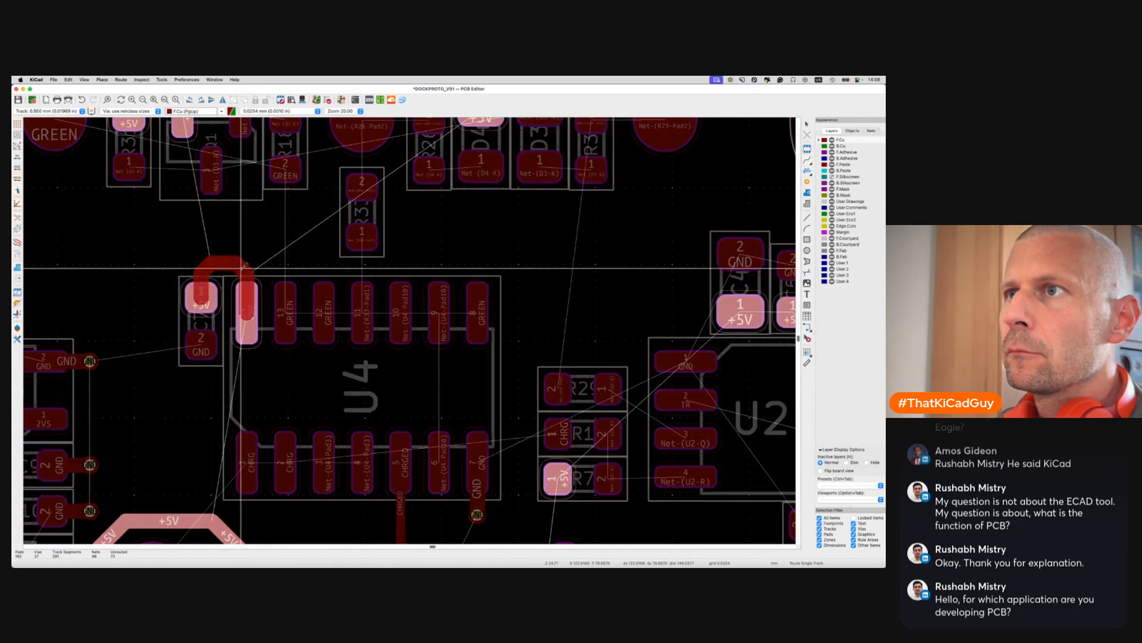
{"action": "left_click", "coordinate": [242, 267]}
Route a short 0.5 mm GND track from pad 2 of the capacitor beside U4 and end it with a via
{"action": "middle_click_drag", "start_coordinate": [137, 357], "coordinate": [238, 352]}
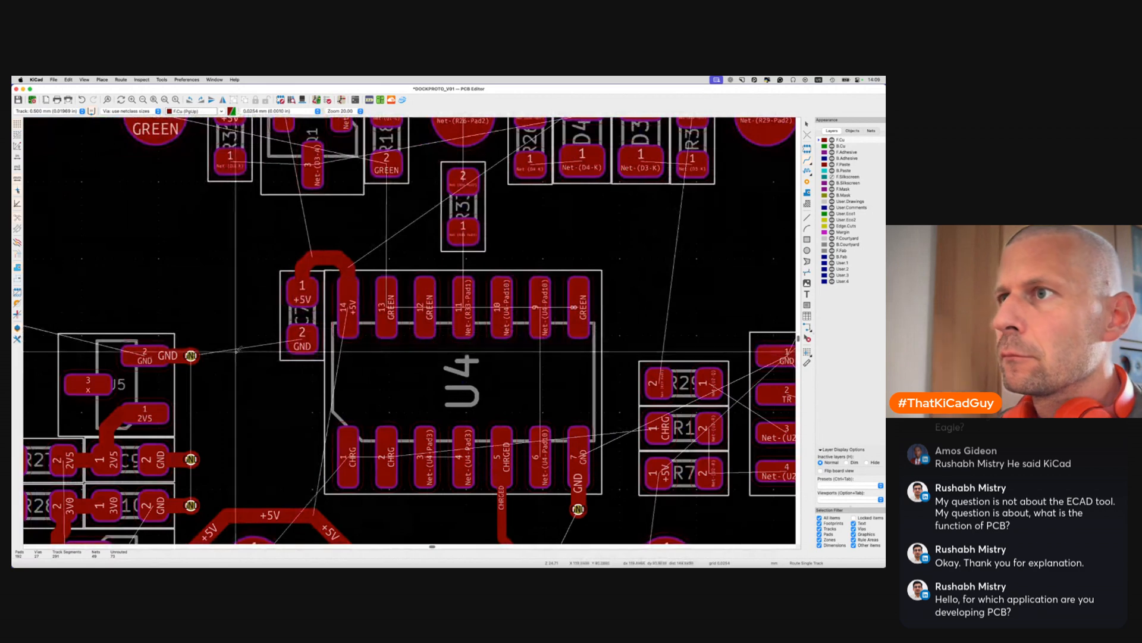
{"action": "left_click", "coordinate": [310, 338]}
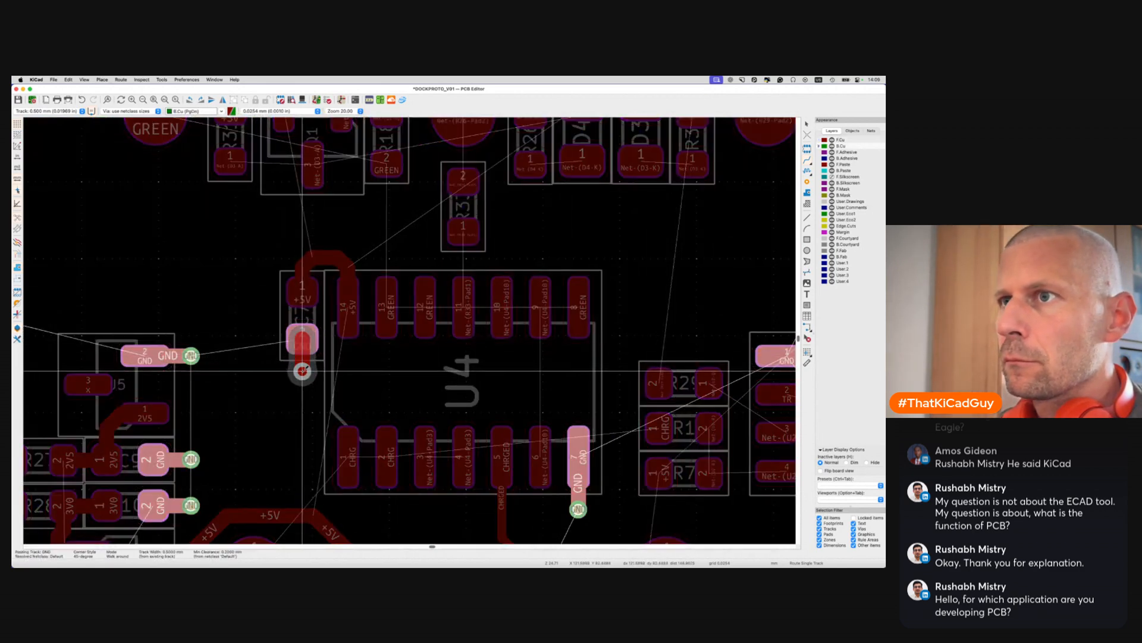
{"action": "left_click", "coordinate": [302, 372]}
{"action": "key", "text": "Escape"}
Route +5V from the capacitor beside U4 down to the +5V track above the CHRG test point, adjust its corner, and save
{"action": "left_click", "coordinate": [302, 292]}
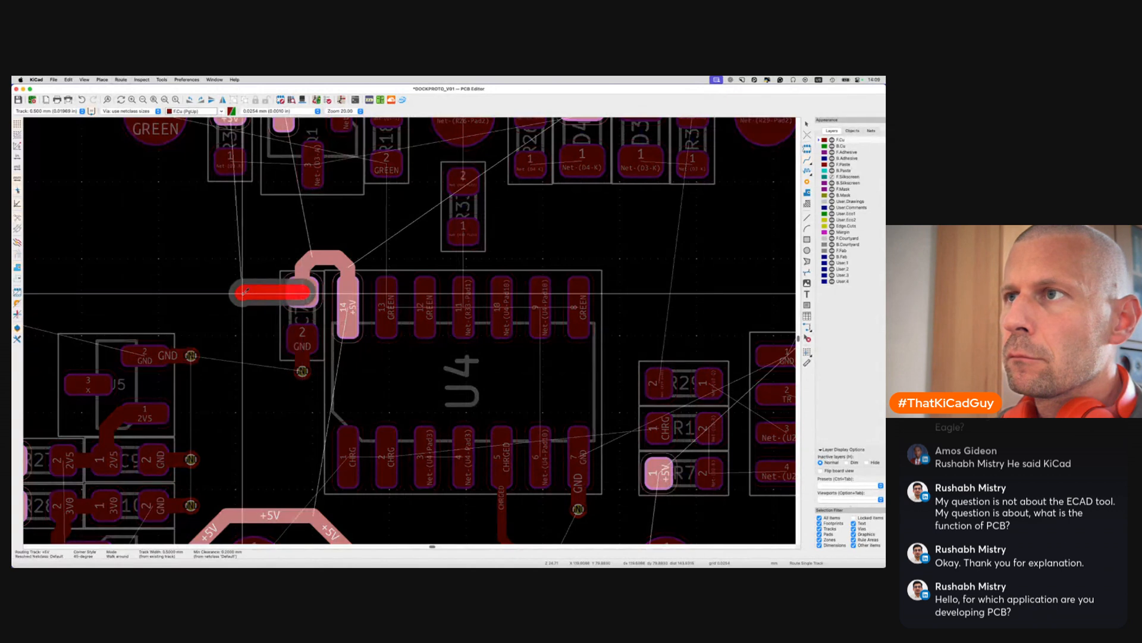
{"action": "scroll", "coordinate": [242, 295], "scroll_direction": "down", "scroll_amount": 2}
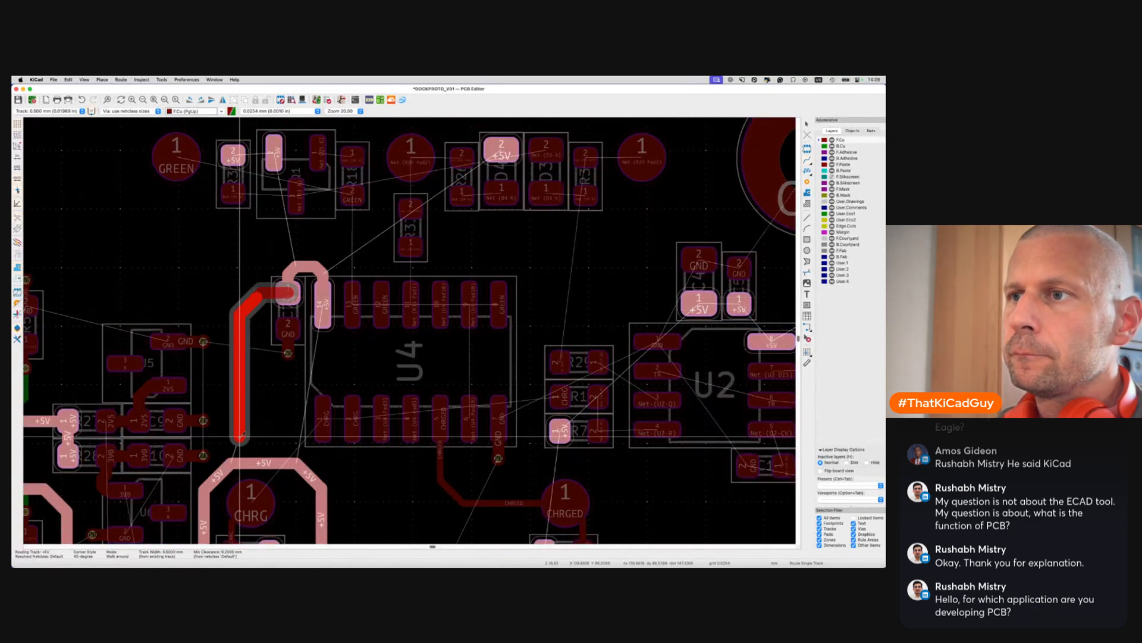
{"action": "left_click", "coordinate": [234, 469]}
{"action": "left_click", "coordinate": [250, 306]}
{"action": "key", "text": "d"}
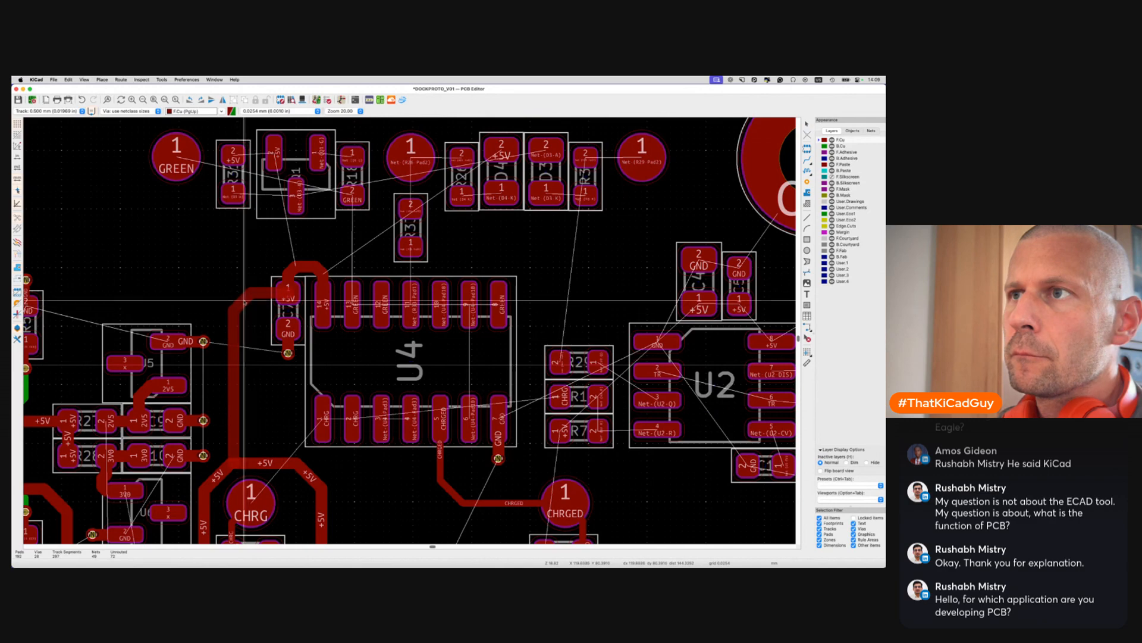
{"action": "left_click", "coordinate": [243, 299]}
{"action": "scroll", "coordinate": [267, 333], "scroll_direction": "up", "scroll_amount": 2}
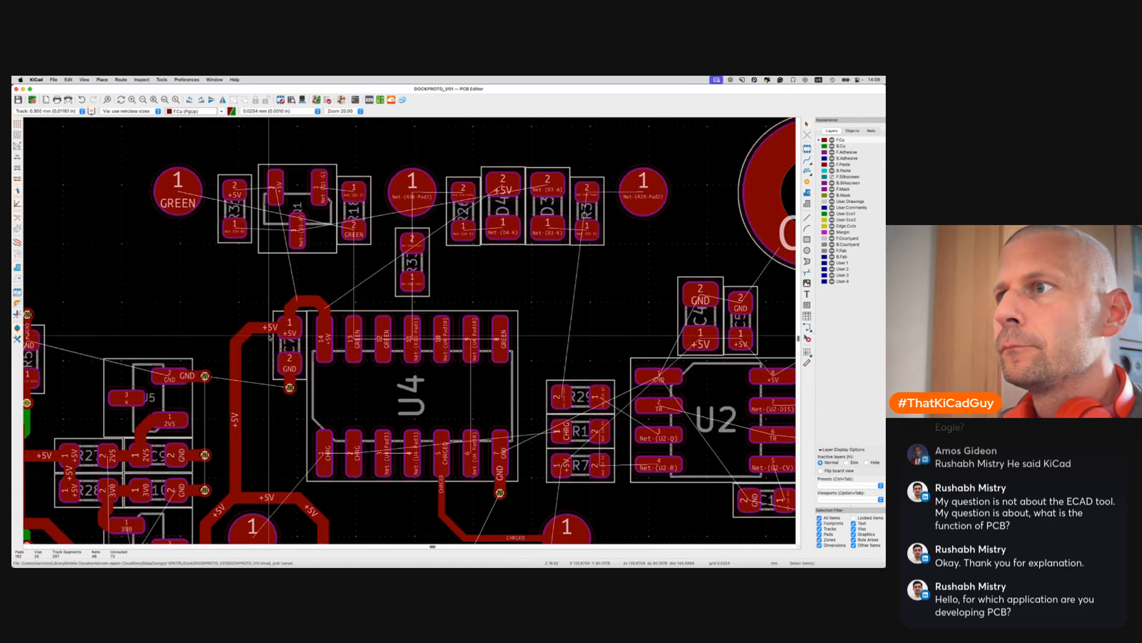
Route GREEN from the resistor pad above U4 straight to pad 13, and branch the track to pad 12
{"action": "key", "text": "x"}
{"action": "left_click", "coordinate": [354, 231]}
{"action": "left_click", "coordinate": [383, 335]}
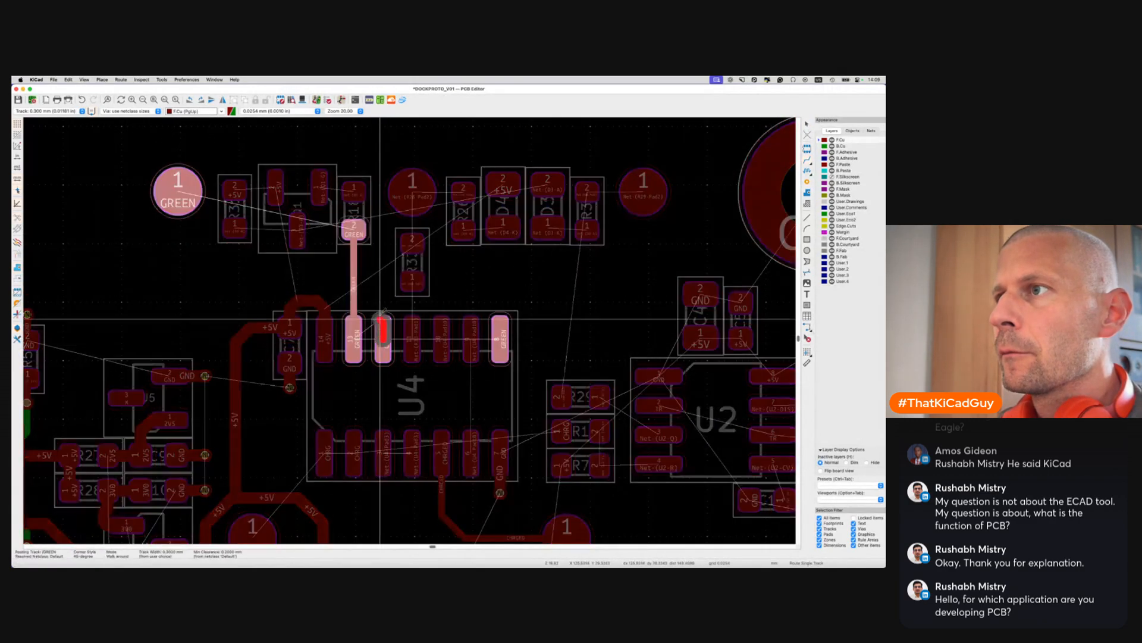
{"action": "left_click", "coordinate": [355, 275]}
Route pad 1 of R33 straight to pad 11 of U4, and pad 2 of R33 to the test pad above it
{"action": "left_click", "coordinate": [412, 281]}
{"action": "left_click", "coordinate": [413, 338]}
{"action": "left_click", "coordinate": [412, 244]}
{"action": "left_click", "coordinate": [413, 191]}
Route pad 2 of R26 to the adjacent test pad, and pad 1 of R26 to pad 1 of D4
{"action": "left_click", "coordinate": [463, 191]}
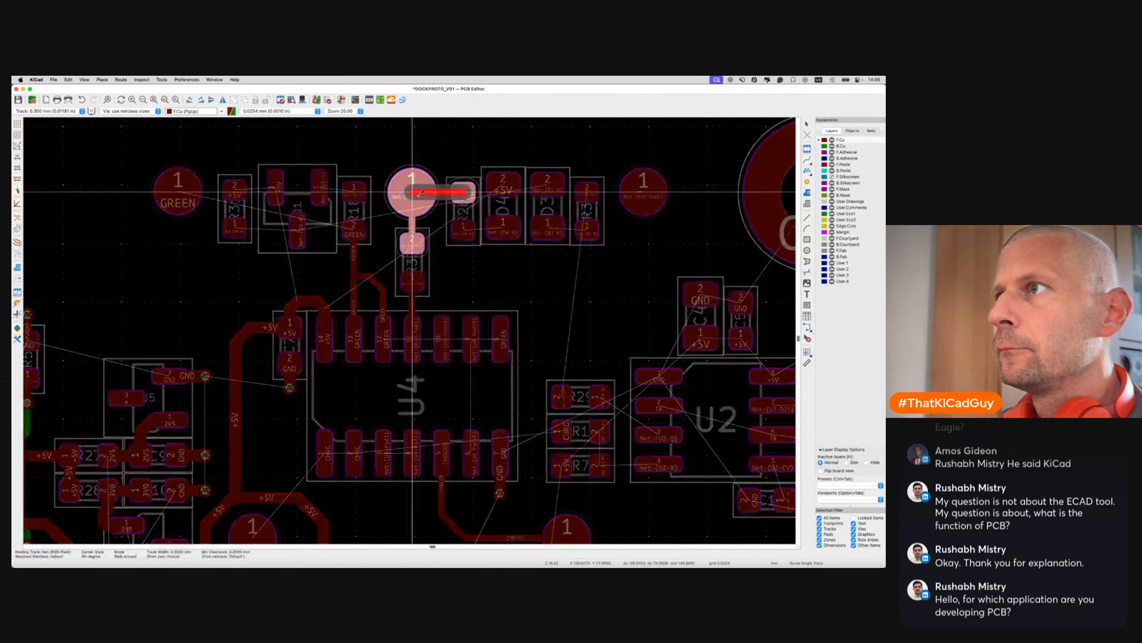
{"action": "left_click", "coordinate": [412, 192]}
{"action": "left_click", "coordinate": [463, 230]}
{"action": "left_click", "coordinate": [502, 229]}
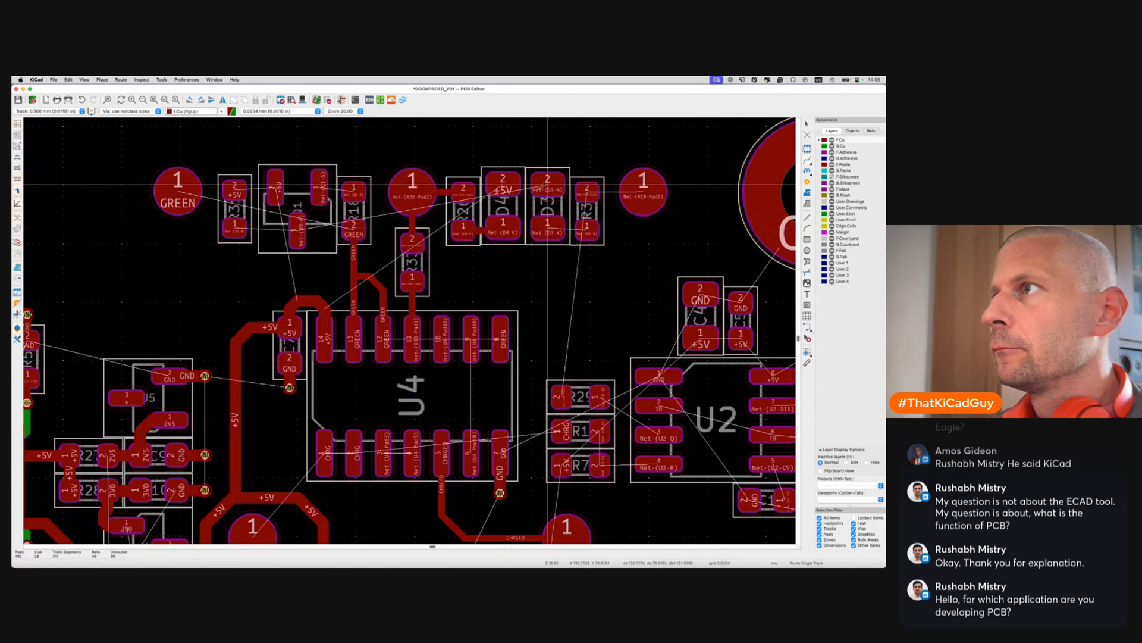
Route +5V from pad 2 of D4 up and across above Q1 to pad 2 of R31
{"action": "left_click", "coordinate": [547, 182]}
{"action": "key", "text": "Escape"}
{"action": "left_click", "coordinate": [503, 184]}
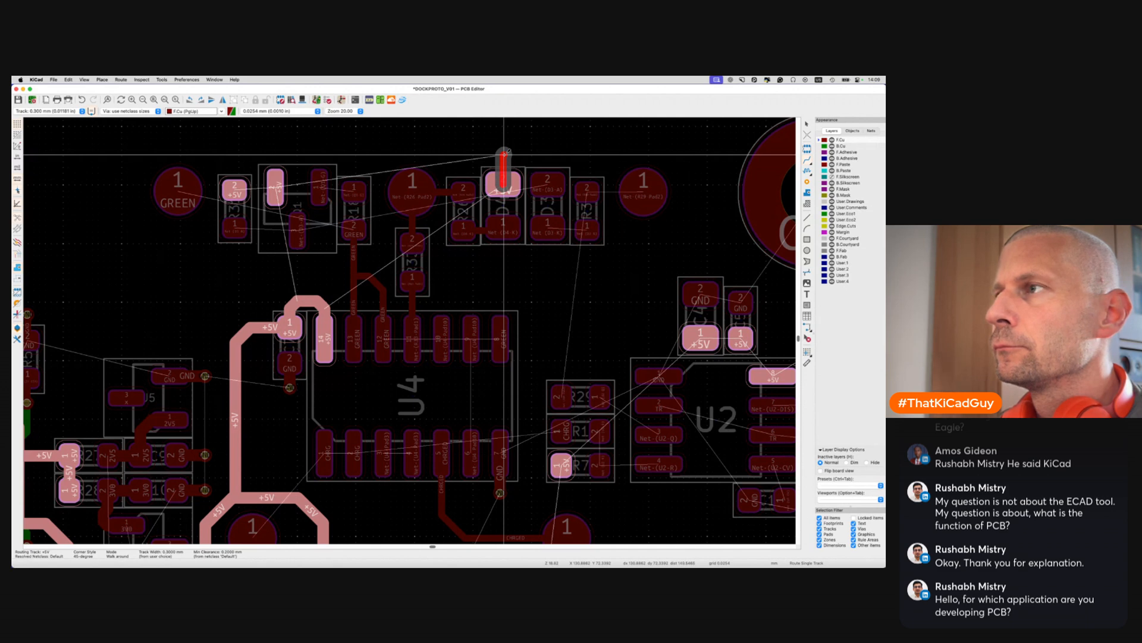
{"action": "scroll", "coordinate": [504, 154], "scroll_direction": "down", "scroll_amount": 3}
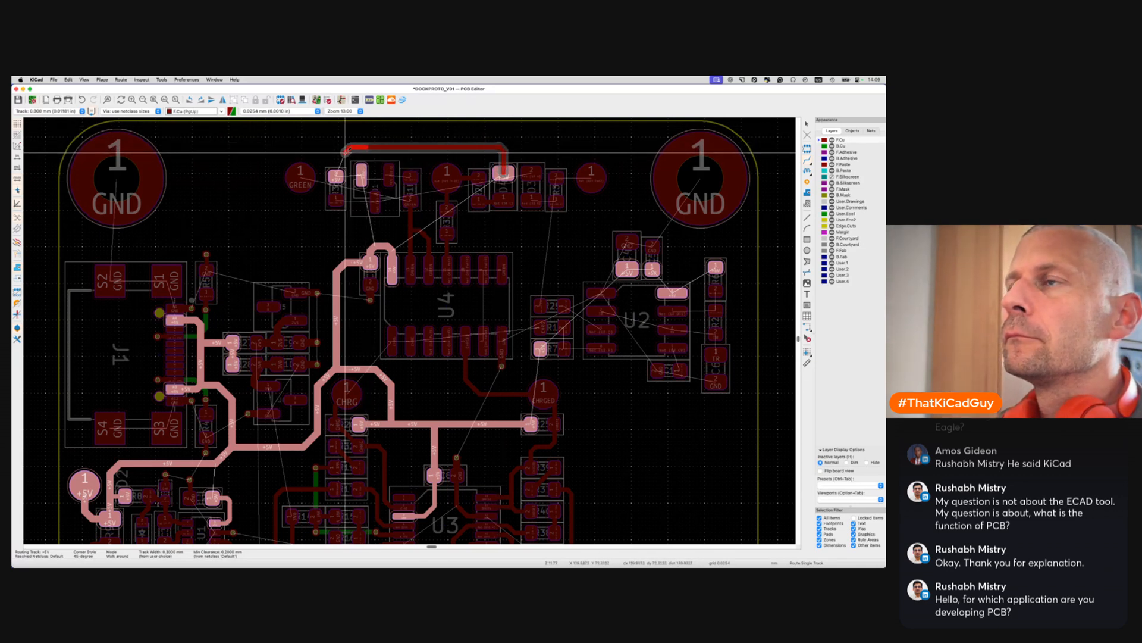
{"action": "left_click", "coordinate": [336, 177]}
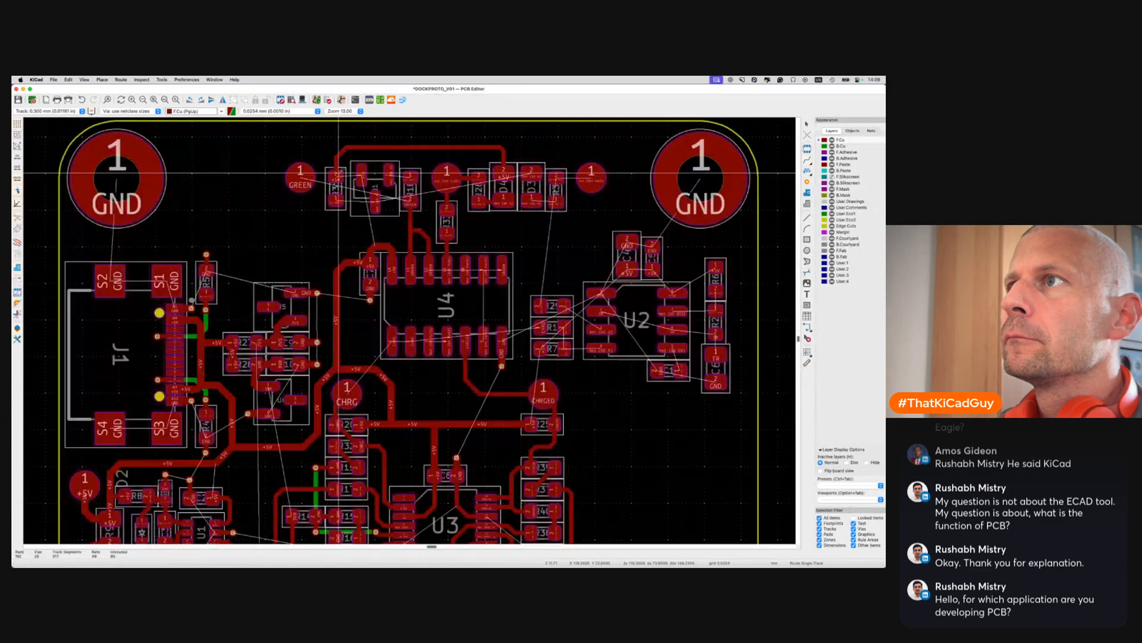
Connect pad 2 of Q1 straight up to the +5V track above it
{"action": "left_click", "coordinate": [361, 175]}
{"action": "left_click", "coordinate": [361, 147]}
{"action": "left_click", "coordinate": [335, 177]}
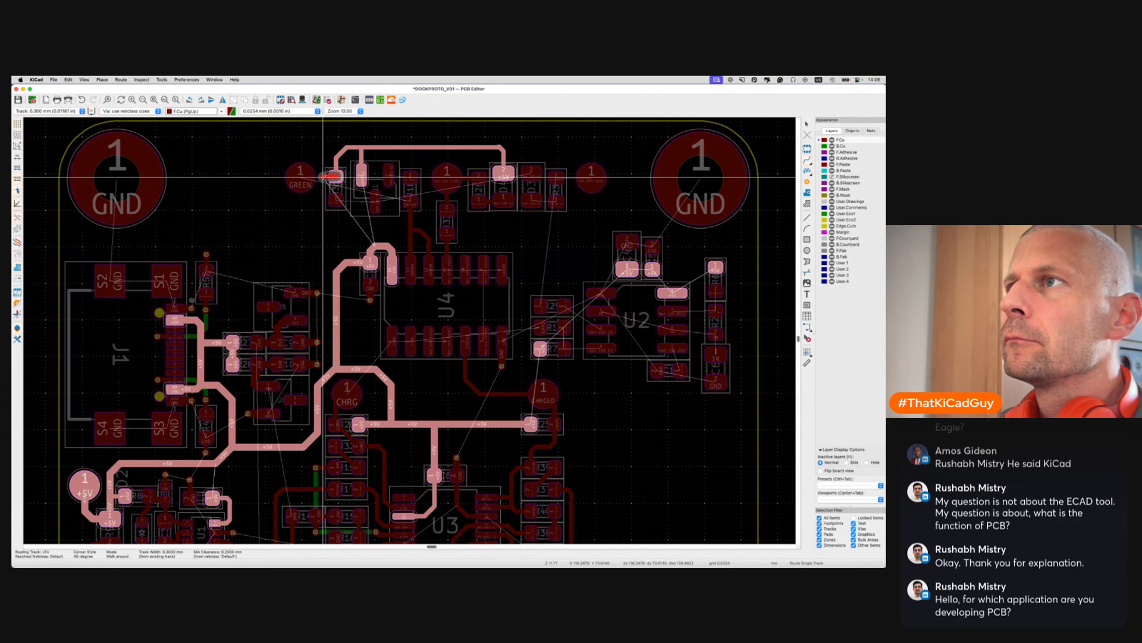
{"action": "key", "text": "Escape"}
{"action": "key", "text": "Escape"}
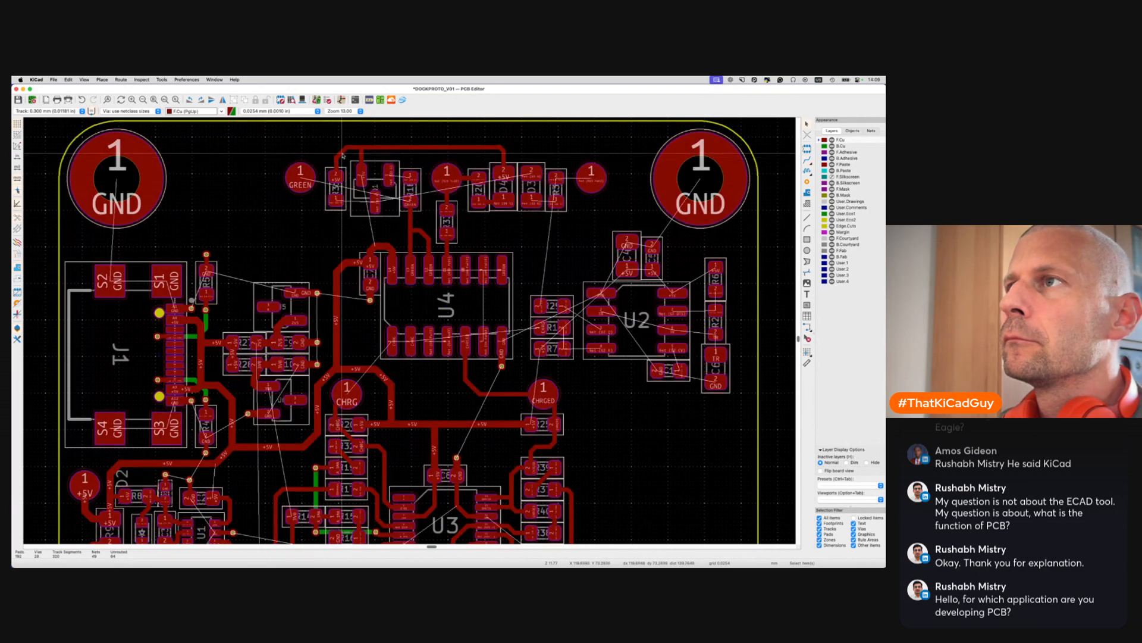
Route +5V from the track above R31 around the GREEN test pad to the vertical +5V track near U4, and adjust its lower corner
{"action": "key", "text": "x"}
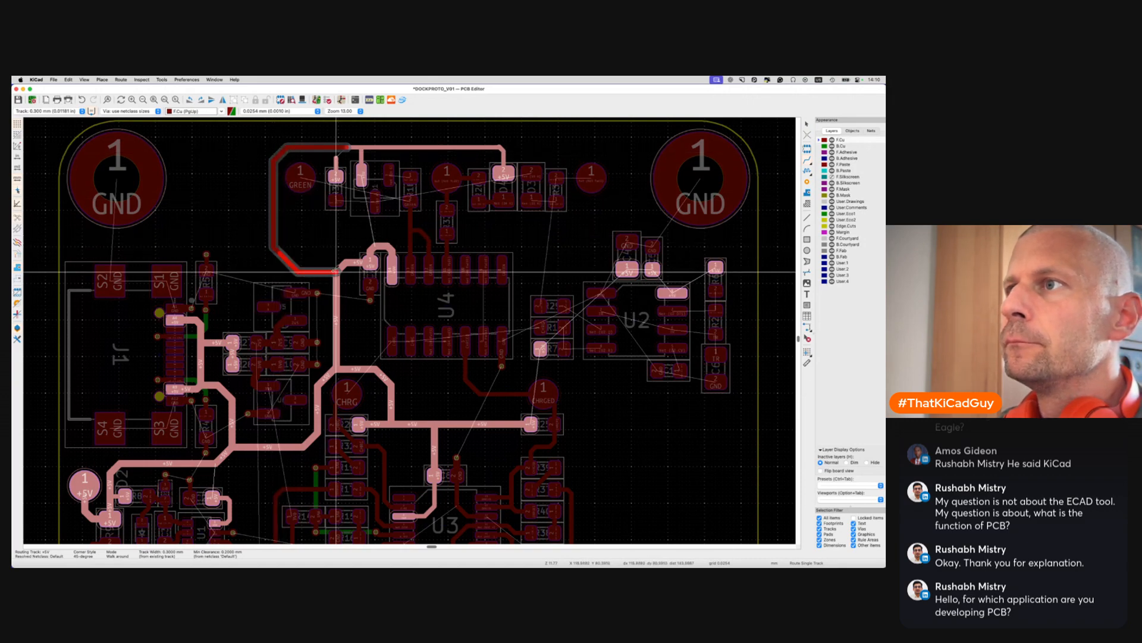
{"action": "left_click", "coordinate": [324, 274]}
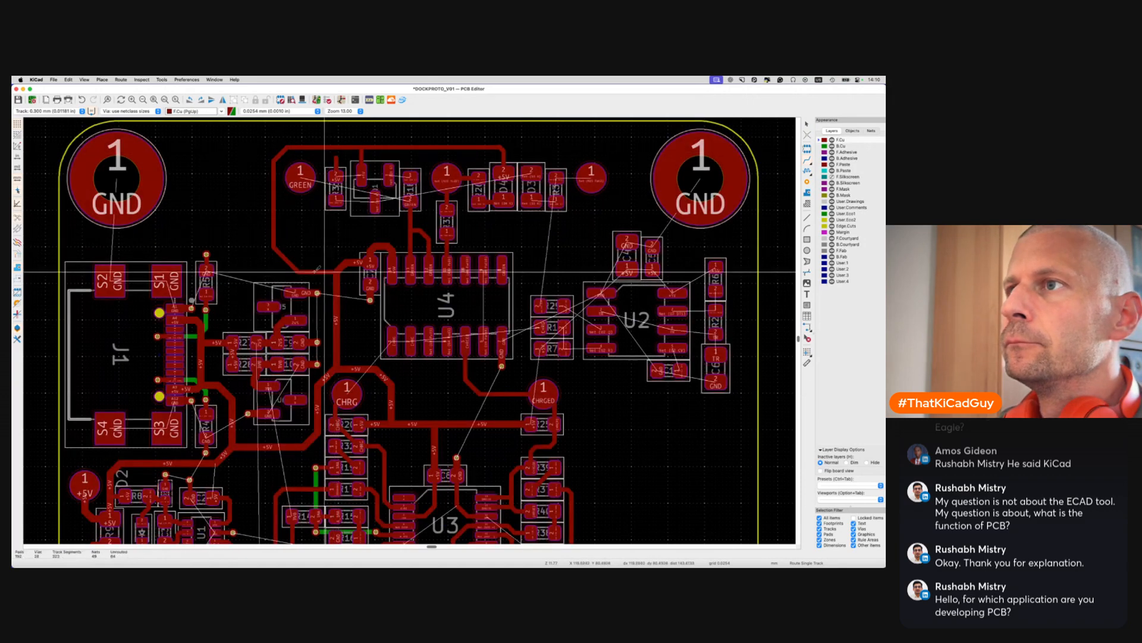
{"action": "key", "text": "d"}
{"action": "left_click", "coordinate": [278, 263]}
Replace the +5V connection of R31 with a straight track from pad 2 up to the +5V track
{"action": "scroll", "coordinate": [317, 177], "scroll_direction": "up", "scroll_amount": 3}
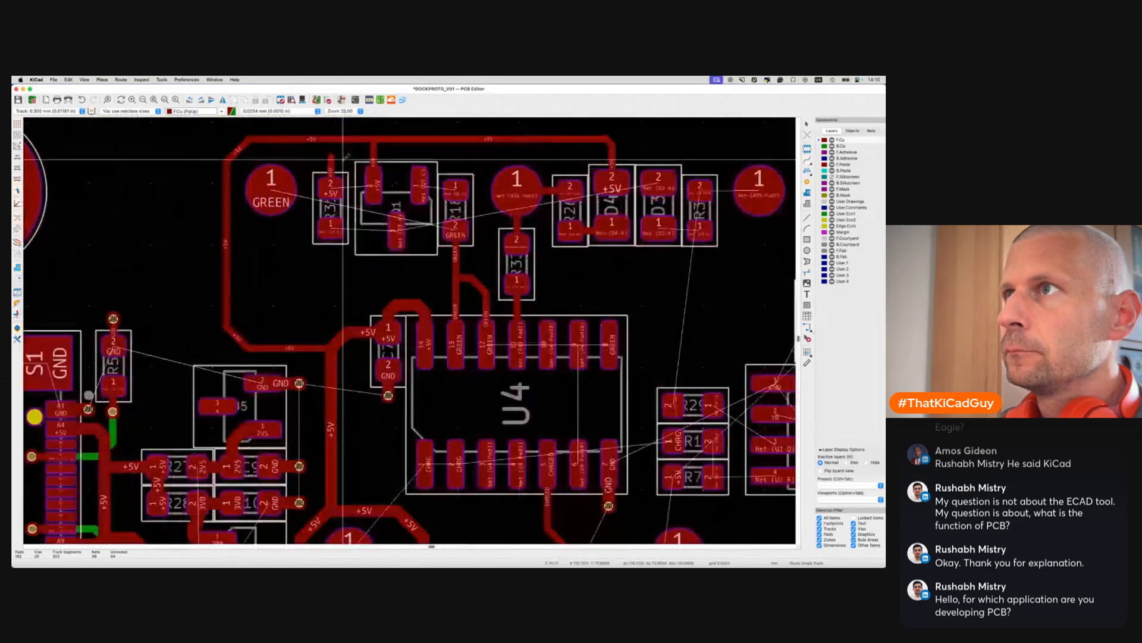
{"action": "left_click", "coordinate": [331, 139]}
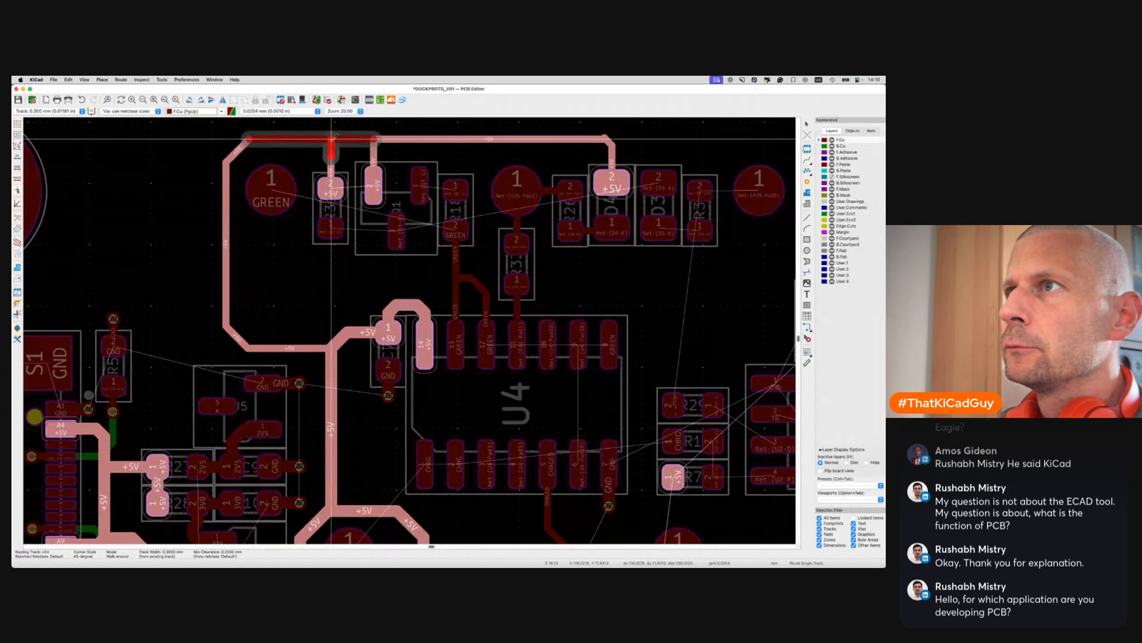
{"action": "key", "text": "Escape"}
{"action": "left_click", "coordinate": [344, 211]}
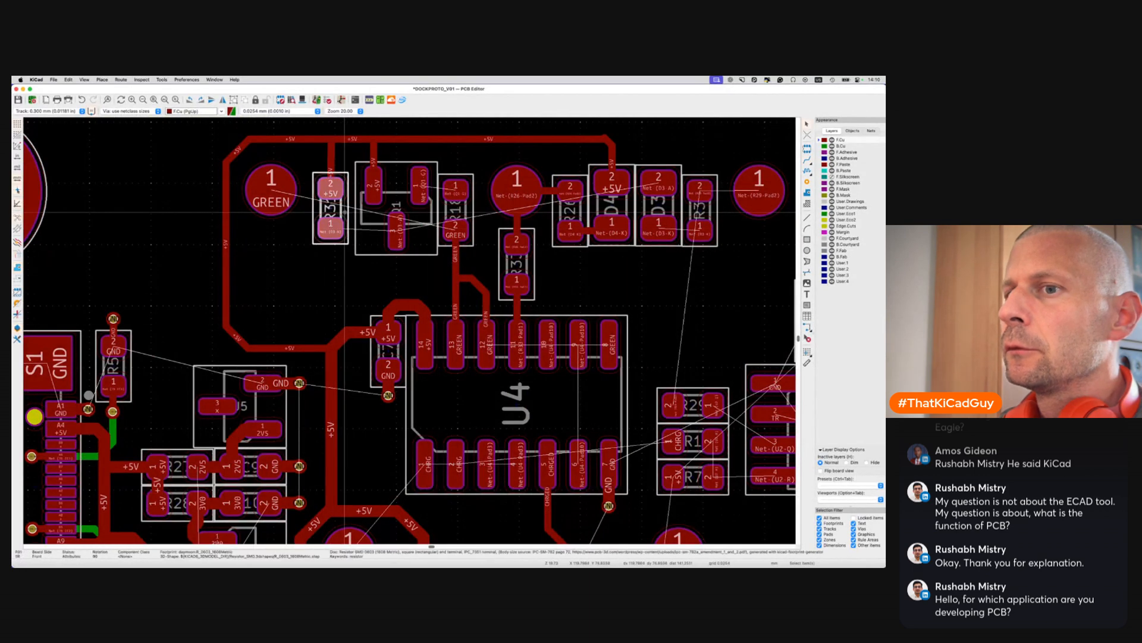
{"action": "key", "text": "Escape"}
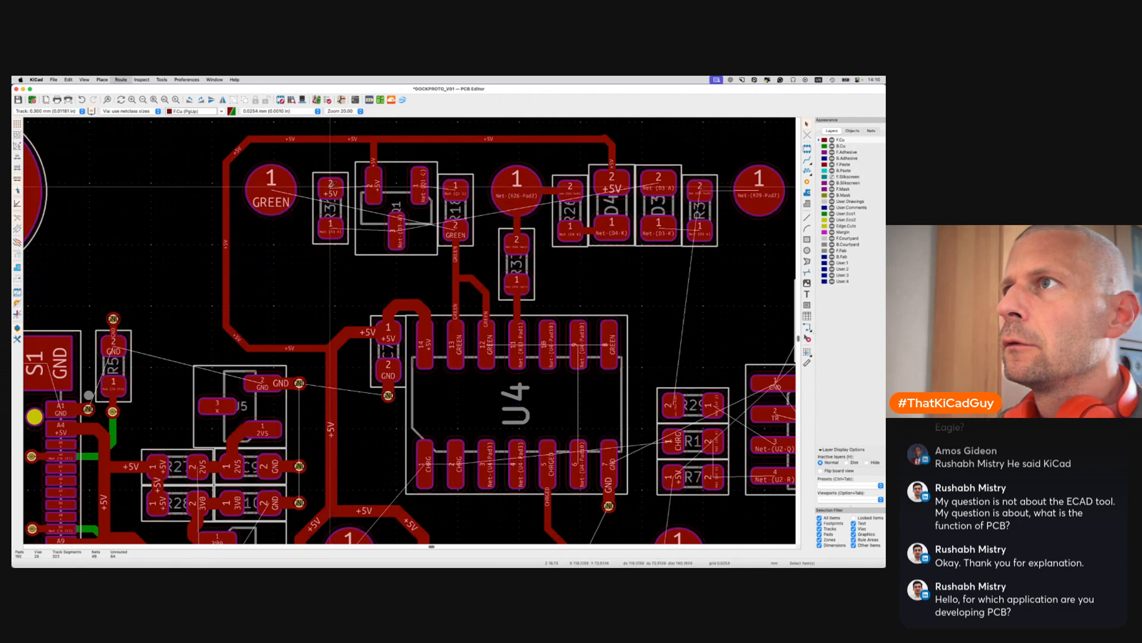
{"action": "key", "text": "x"}
{"action": "left_click", "coordinate": [331, 139]}
{"action": "key", "text": "Escape"}
Look up R31 in the Schematic Editor to examine its connections, and return to the PCB Editor
{"action": "left_click", "coordinate": [347, 191]}
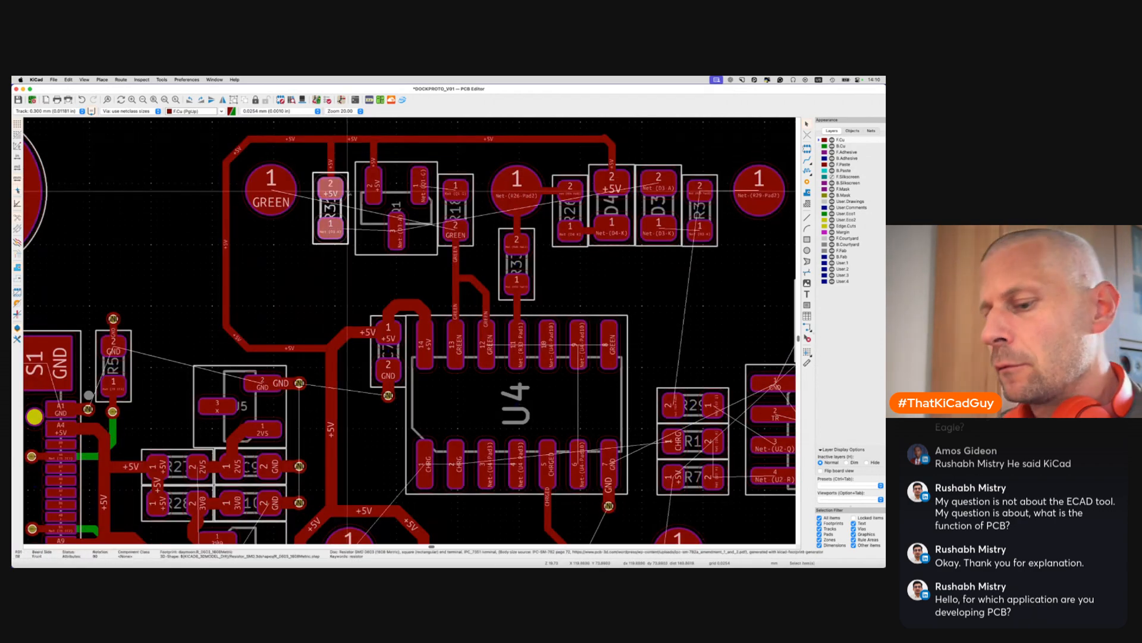
{"action": "key", "text": "super+grave"}
{"action": "key", "text": "super+grave"}
{"action": "key", "text": "super+grave"}
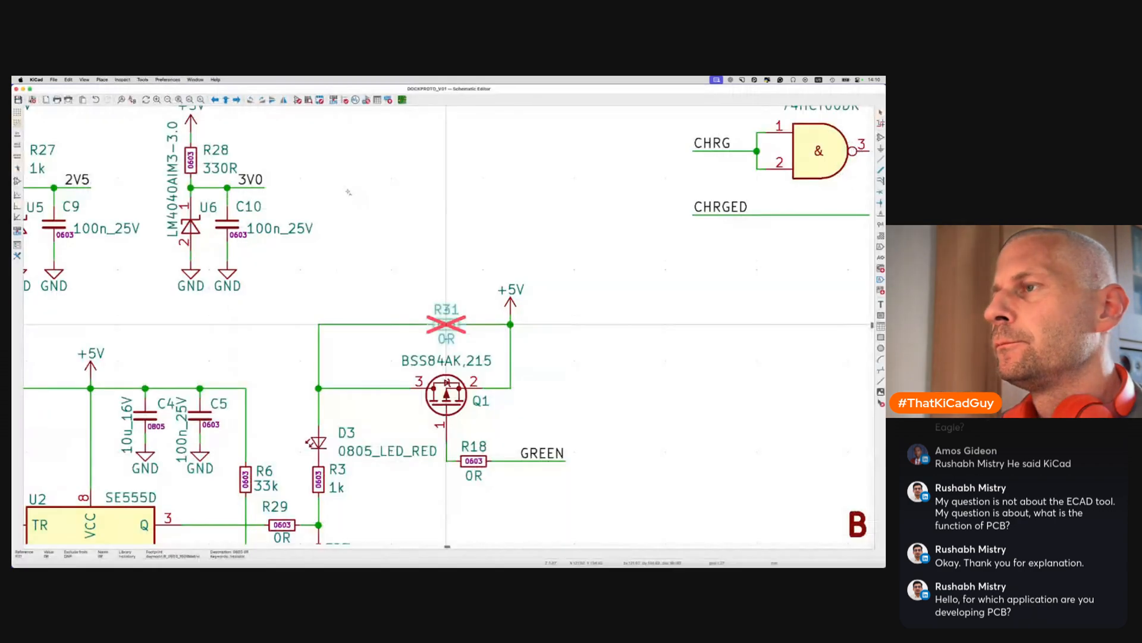
{"action": "key", "text": "super+grave"}
{"action": "key", "text": "super+grave"}
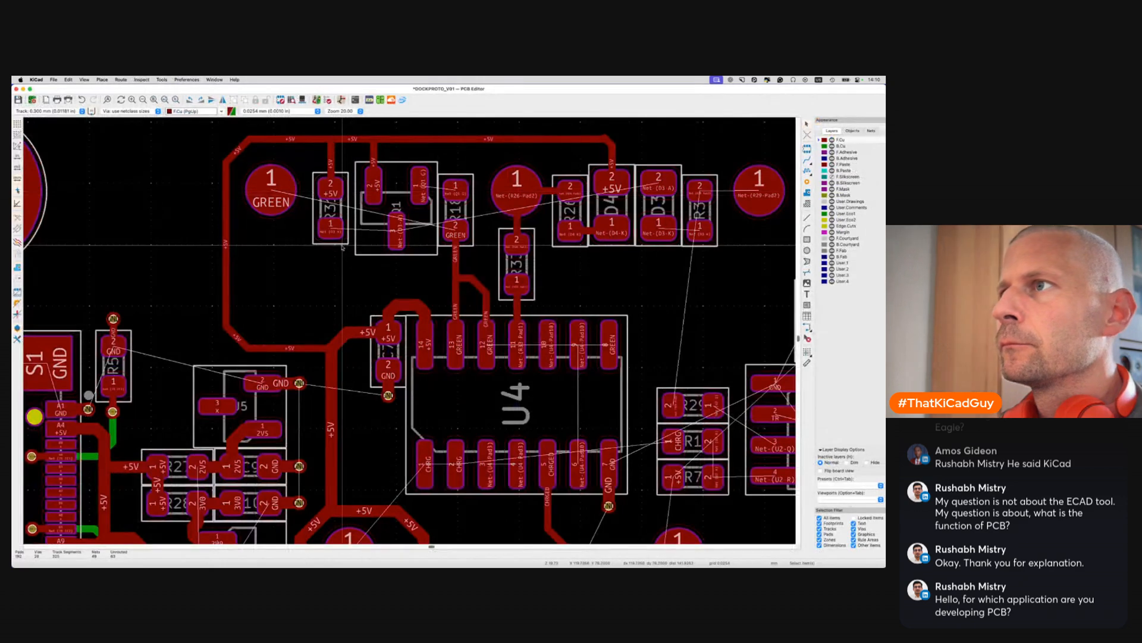
Route Net-(D3-A) from pad 1 of R31 to a point below pad 3 of Q1, and adjust the +5V track's corner above D4
{"action": "key", "text": "x"}
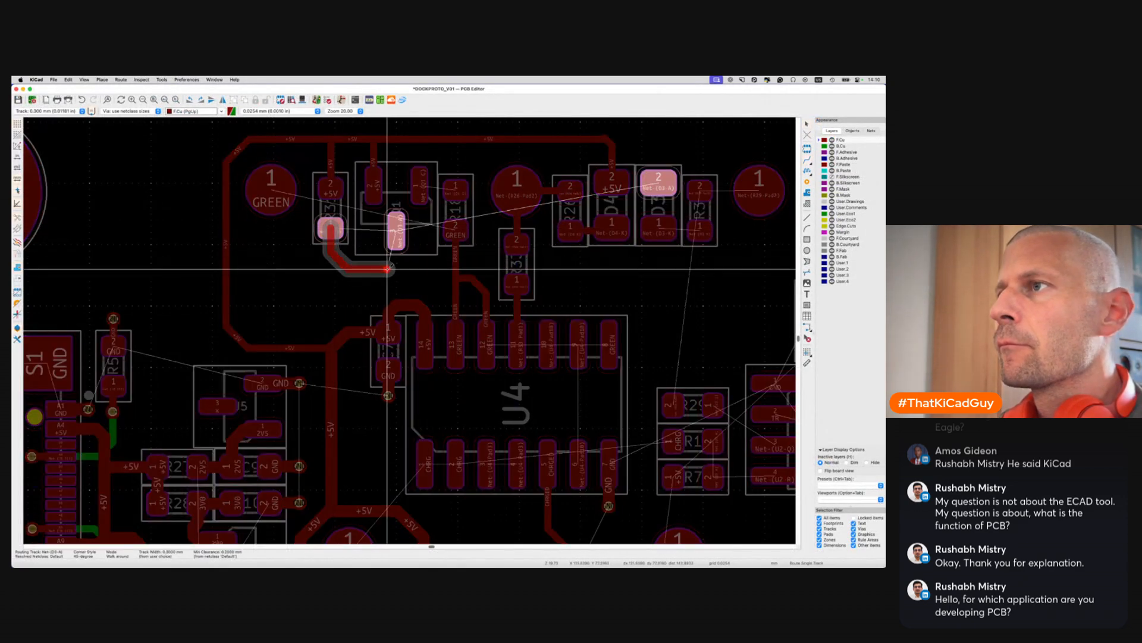
{"action": "key", "text": "Escape"}
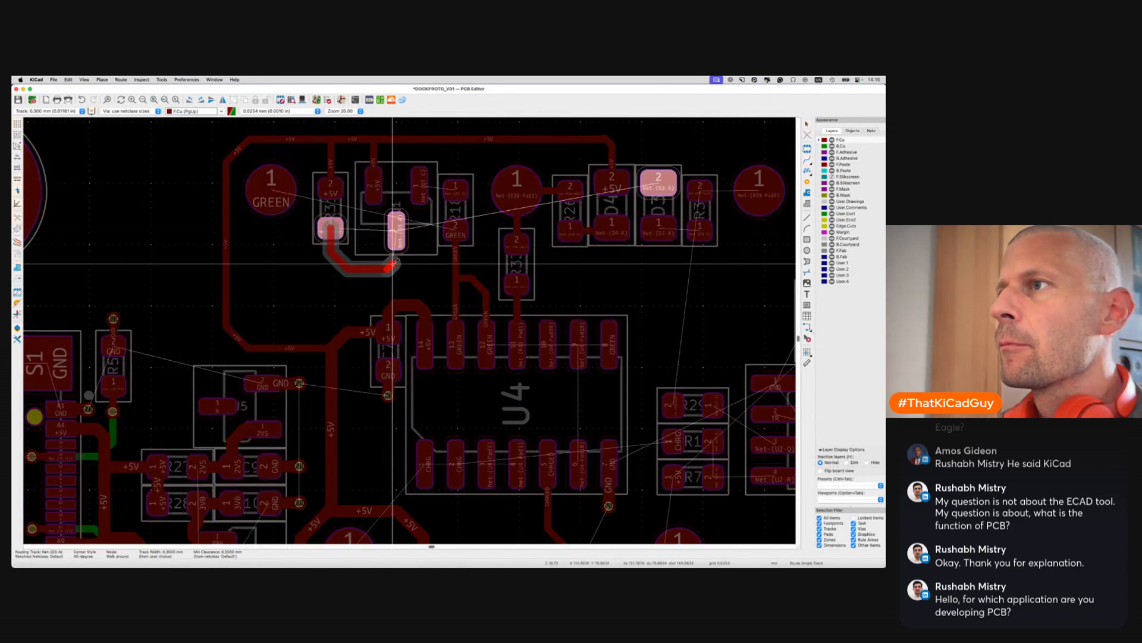
{"action": "key", "text": "x"}
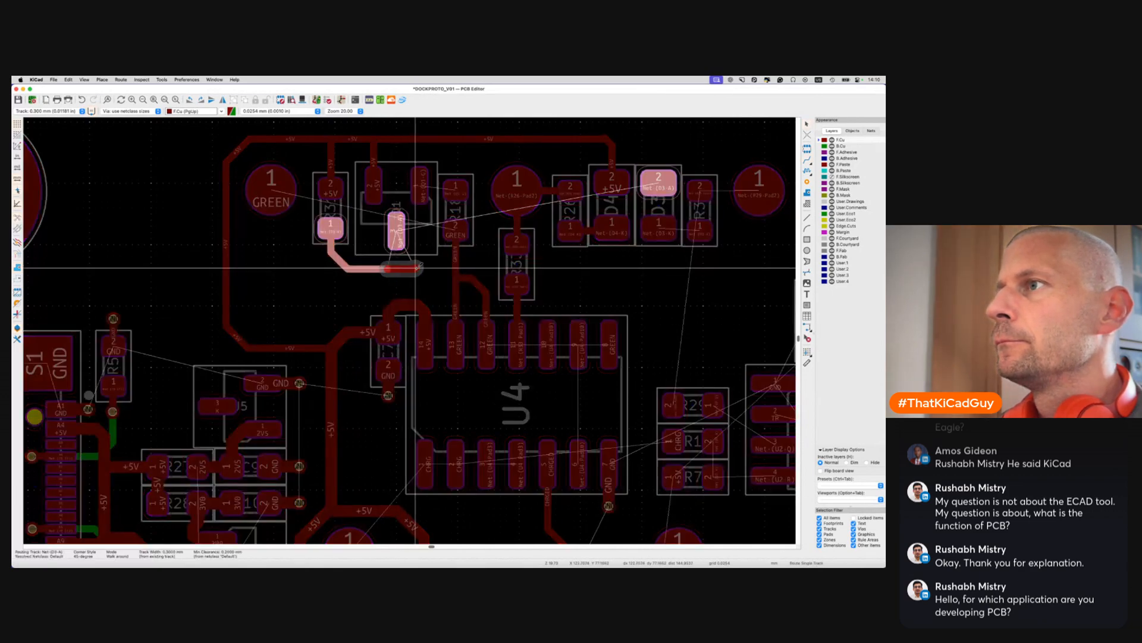
{"action": "key", "text": "Escape"}
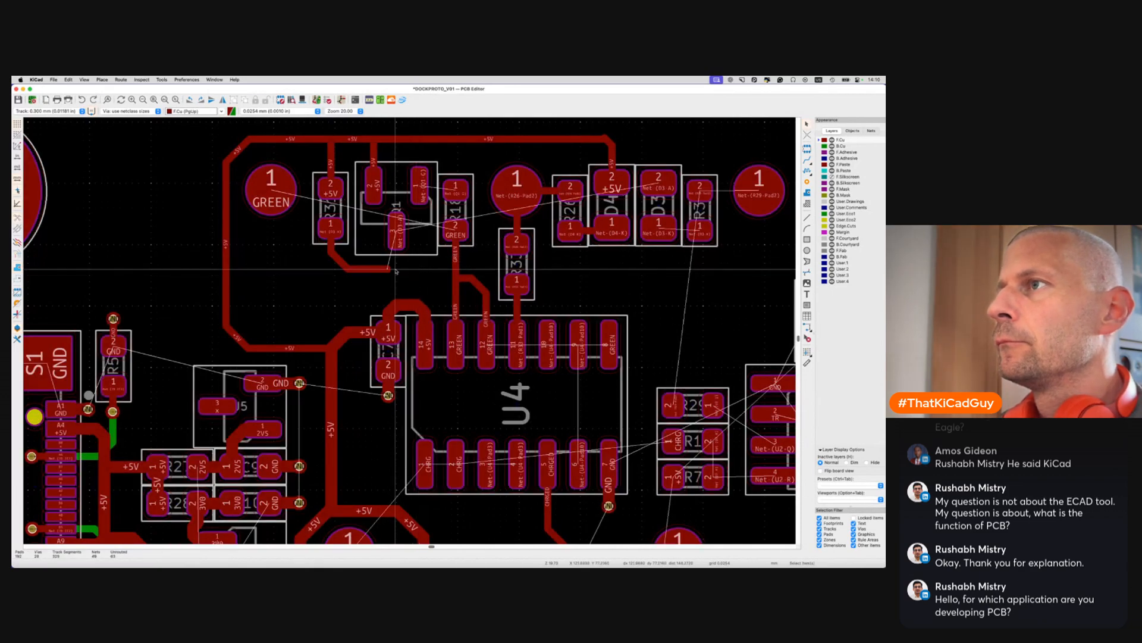
{"action": "scroll", "coordinate": [388, 271], "scroll_direction": "down", "scroll_amount": 3}
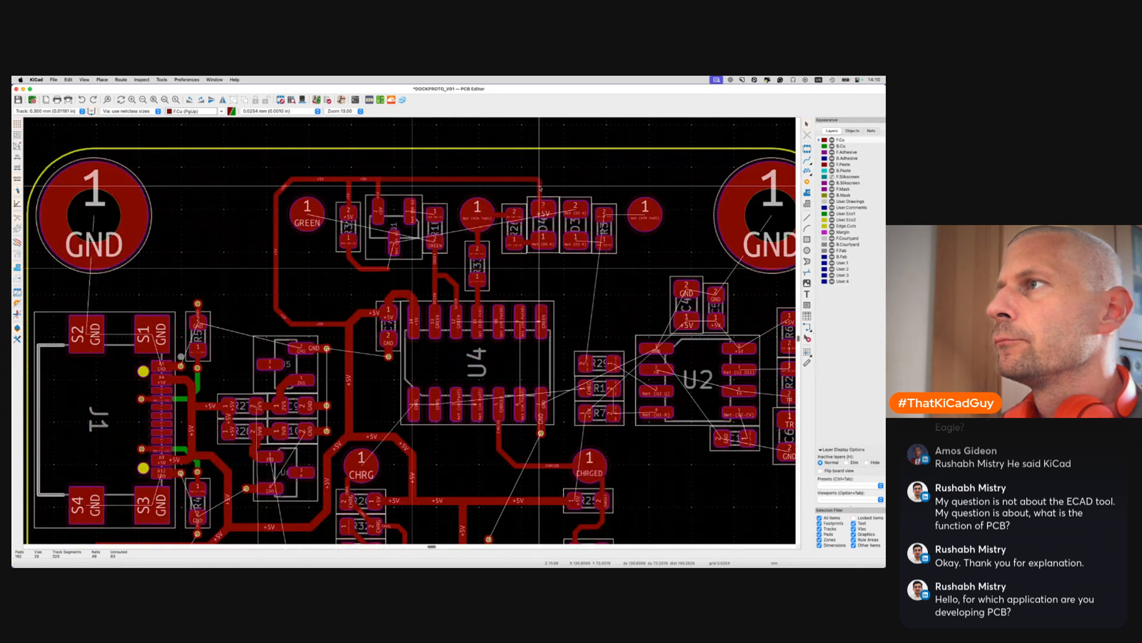
{"action": "left_click_drag", "start_coordinate": [540, 182], "coordinate": [540, 185]}
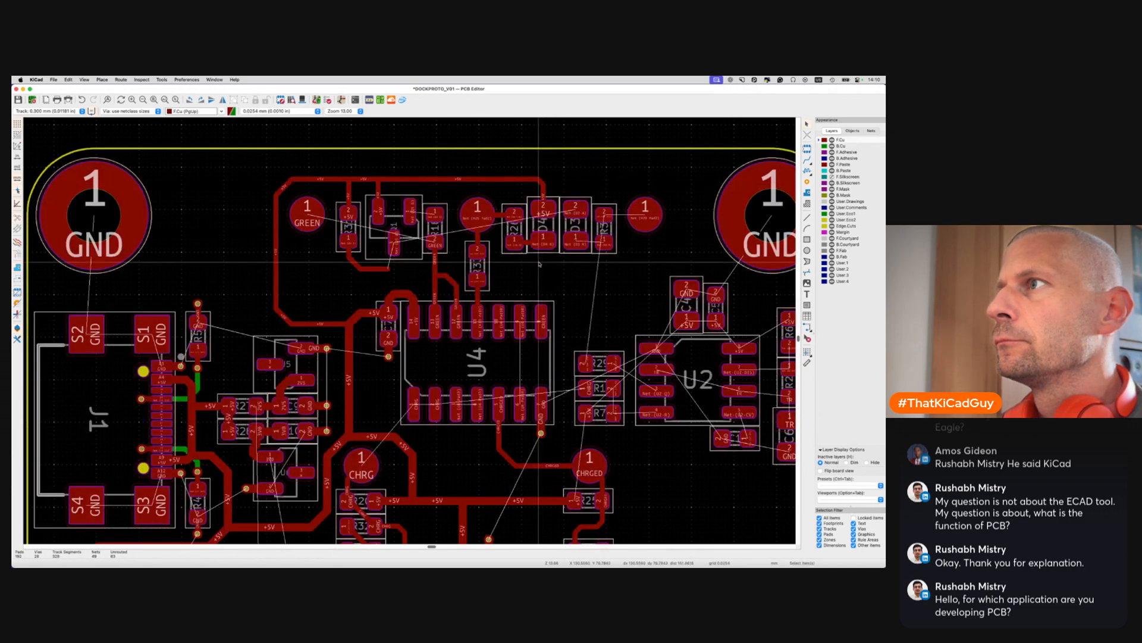
Route Net-(D3-A) from pad 2 of D3 along the outside of the +5V track to a via above Q1
{"action": "key", "text": "x"}
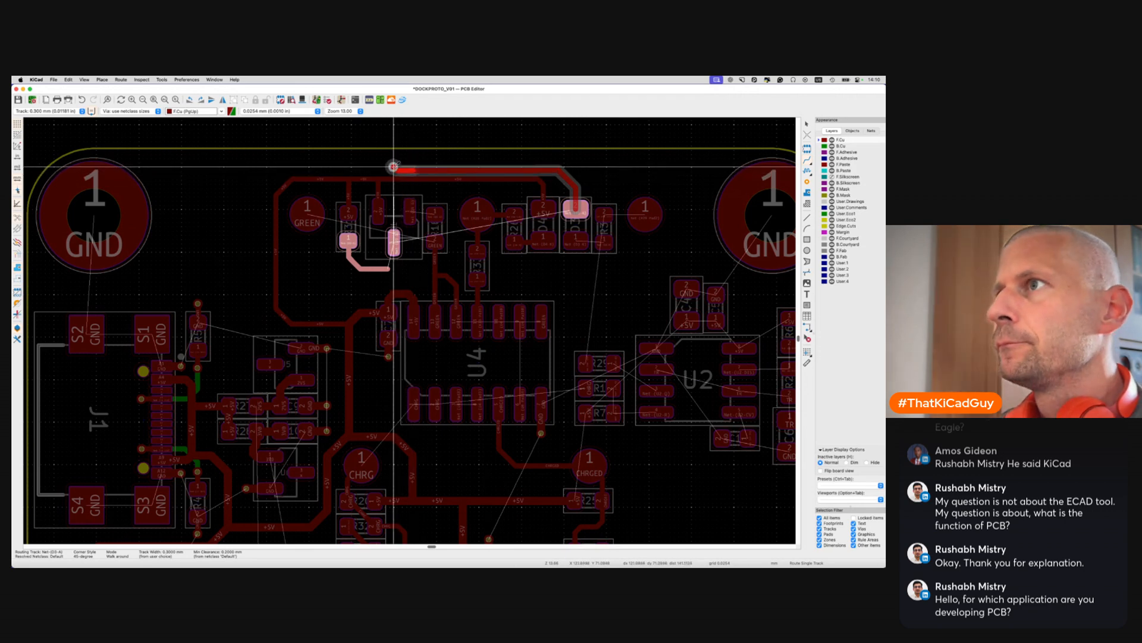
{"action": "key", "text": "v"}
{"action": "left_click", "coordinate": [393, 166]}
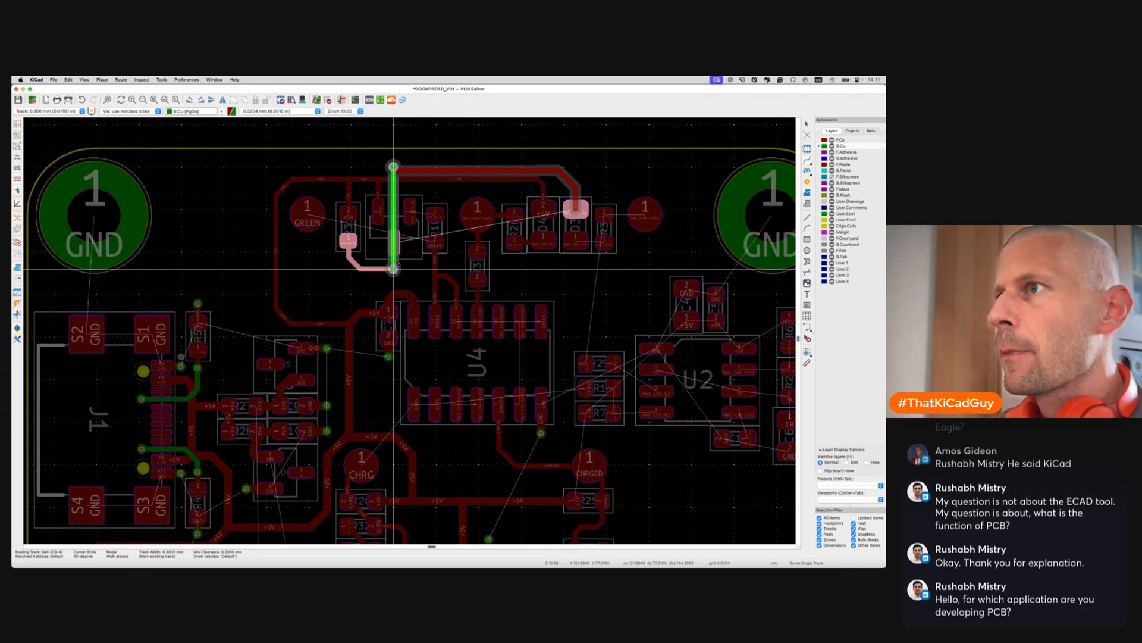
Run Net-(D3-A) on B.Cu straight down to a via below Q1, join it to pad 3 and the R31 track, and save
{"action": "left_click", "coordinate": [393, 268]}
{"action": "left_click", "coordinate": [393, 269]}
{"action": "left_click", "coordinate": [394, 268]}
{"action": "key", "text": "Escape"}
{"action": "scroll", "coordinate": [393, 242], "scroll_direction": "down", "scroll_amount": 3}
{"action": "key", "text": "super+s"}
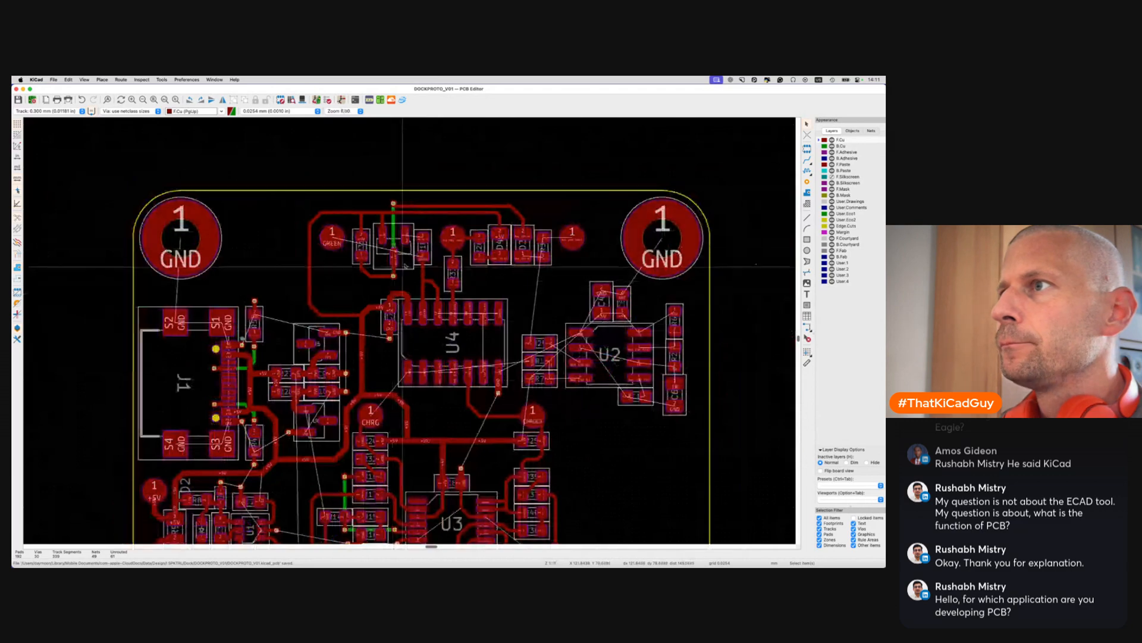
Route Net-(Q1-G) from pad 1 of Q1 to pad 1 of R18, bevel the track's corner, and save the board
{"action": "key", "text": "x"}
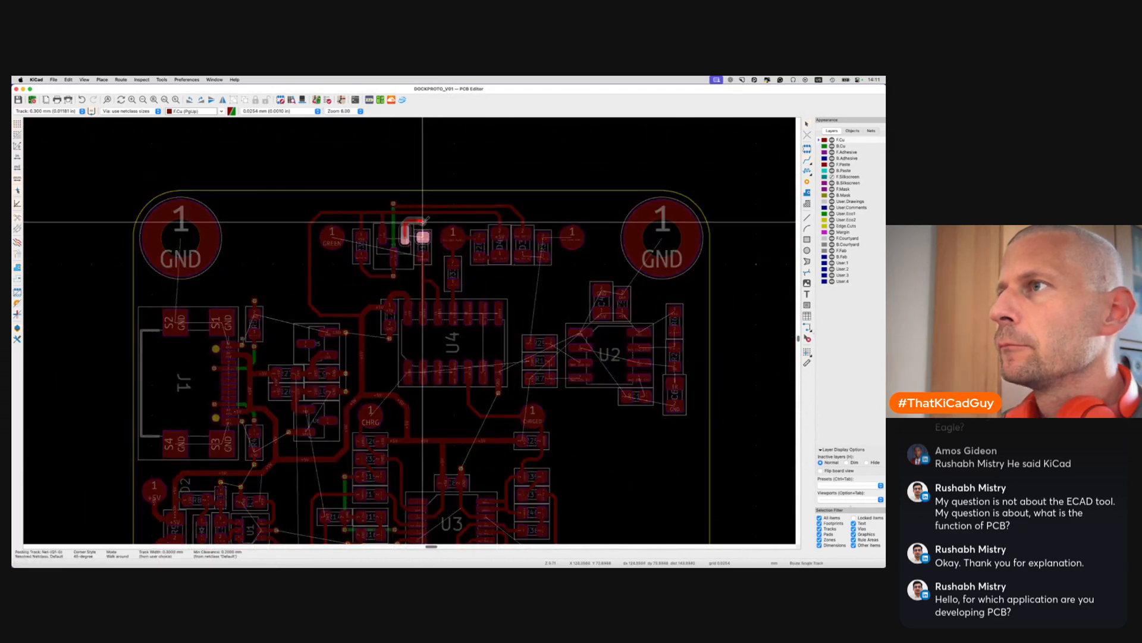
{"action": "left_click", "coordinate": [423, 221]}
{"action": "scroll", "coordinate": [421, 220], "scroll_direction": "up", "scroll_amount": 4}
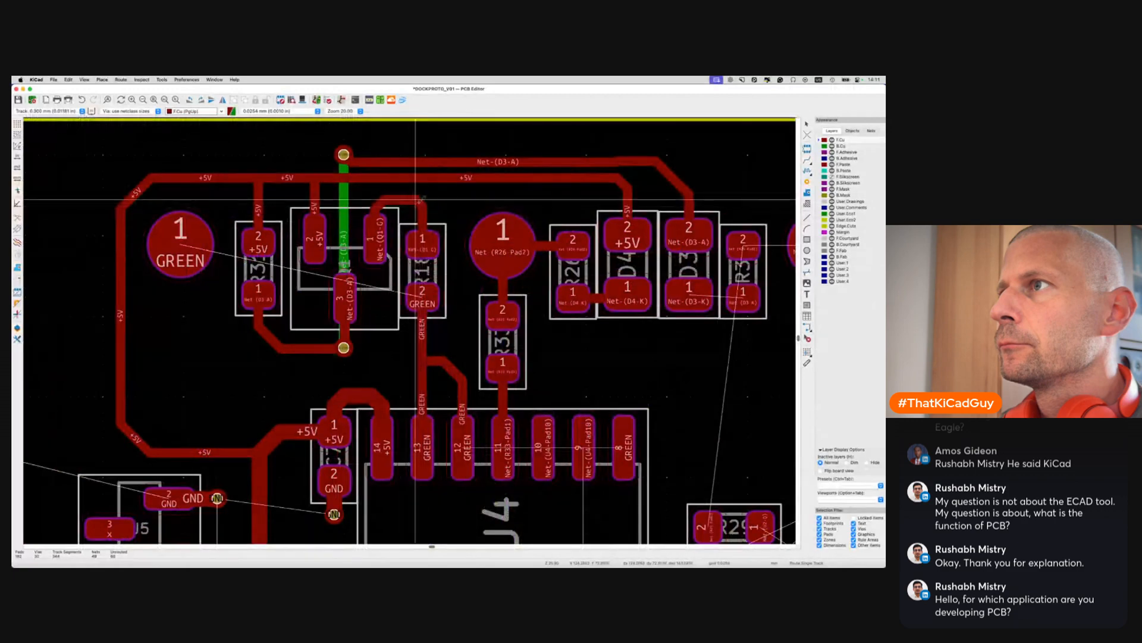
{"action": "left_click", "coordinate": [422, 205]}
{"action": "key", "text": "Escape"}
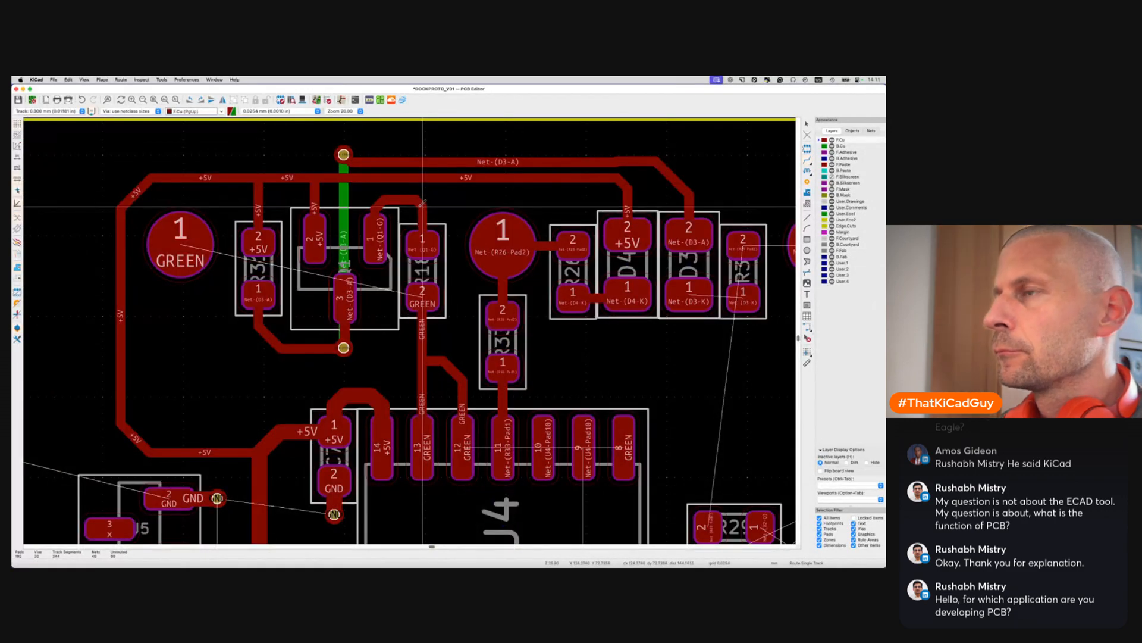
{"action": "left_click", "coordinate": [422, 206]}
{"action": "key", "text": "Escape"}
{"action": "left_click", "coordinate": [421, 205]}
{"action": "key", "text": "Escape"}
{"action": "key", "text": "super+s"}
Route Net-(D3-K) from pad 1 of D3 to pad 1 of R3
{"action": "scroll", "coordinate": [455, 275], "scroll_direction": "down", "scroll_amount": 2}
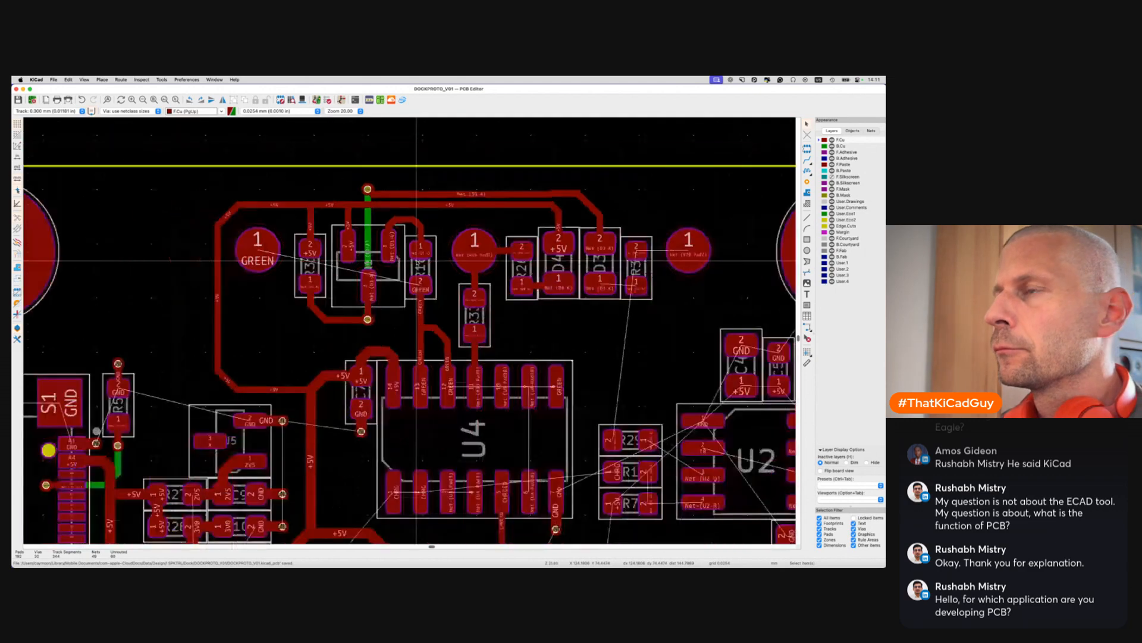
{"action": "scroll", "coordinate": [455, 275], "scroll_direction": "right", "scroll_amount": 5}
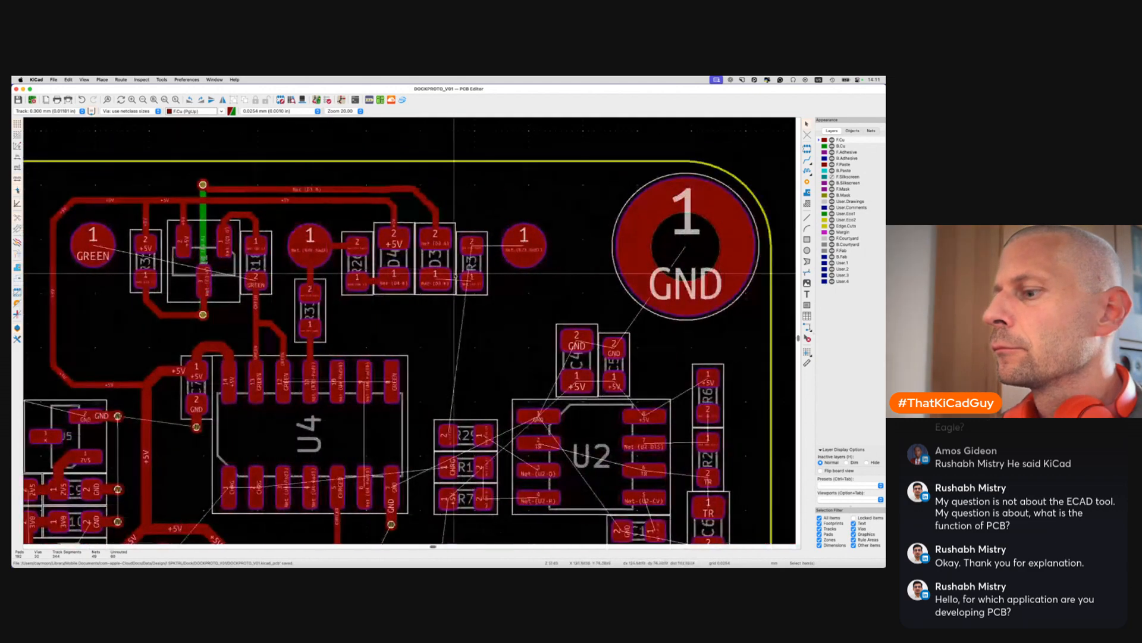
{"action": "key", "text": "x"}
{"action": "left_click", "coordinate": [471, 279]}
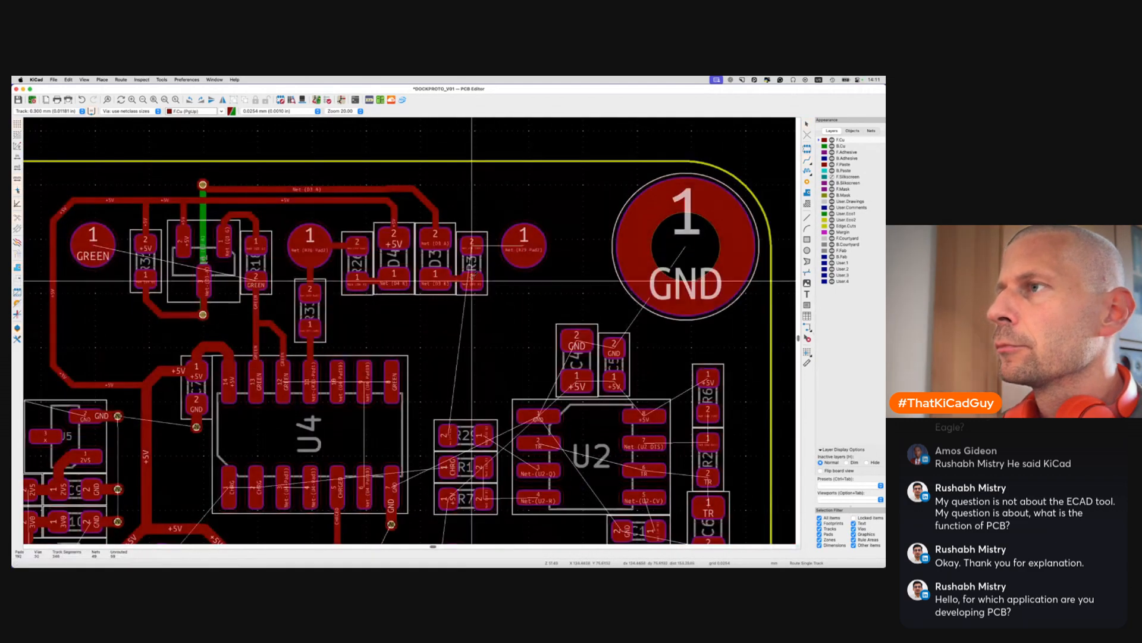
Route pad 2 of R3 to the adjacent test pad, and pad 2 of R29 up to the track between them
{"action": "left_click", "coordinate": [472, 244]}
{"action": "left_click", "coordinate": [523, 248]}
{"action": "left_click", "coordinate": [448, 435]}
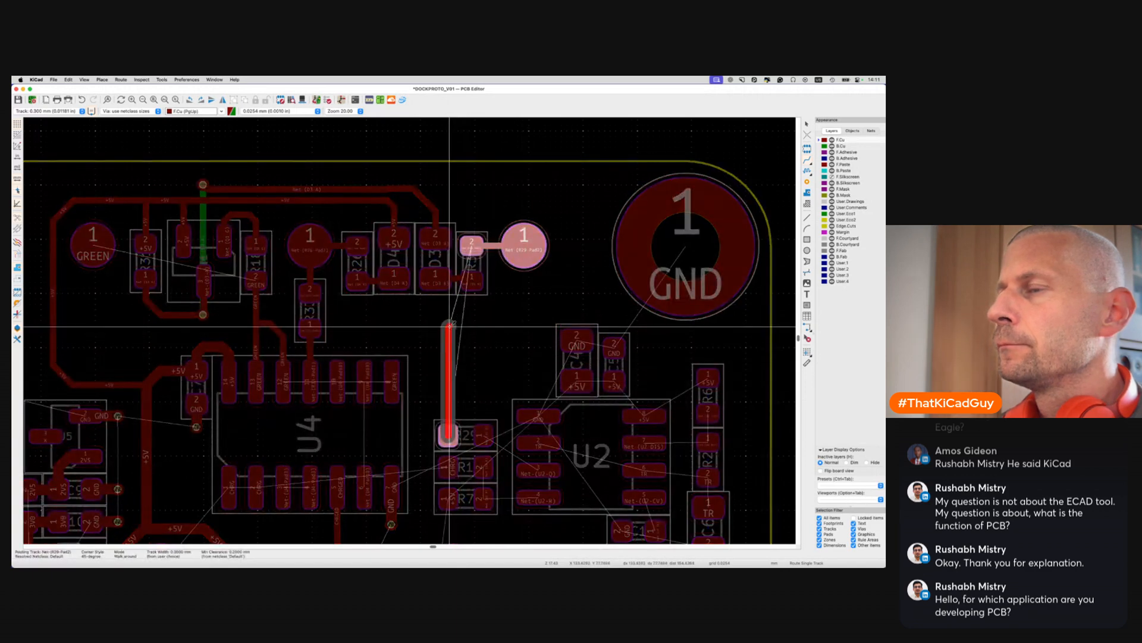
{"action": "left_click", "coordinate": [492, 247]}
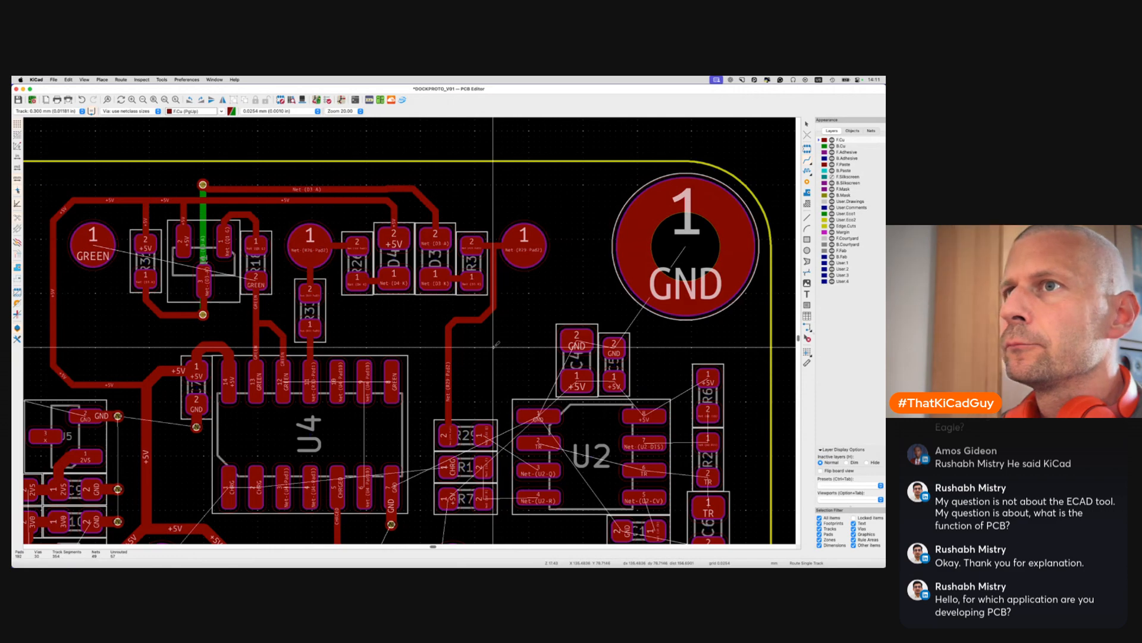
{"action": "scroll", "coordinate": [464, 286], "scroll_direction": "left", "scroll_amount": 5}
{"action": "scroll", "coordinate": [465, 285], "scroll_direction": "down", "scroll_amount": 2}
{"action": "left_click", "coordinate": [418, 234]}
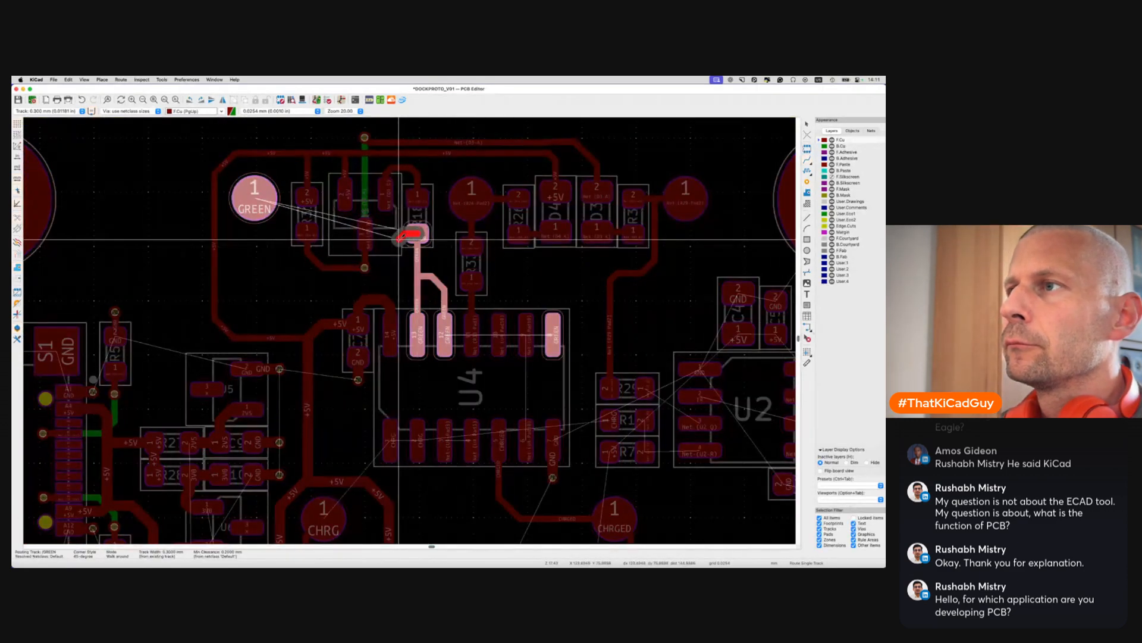
{"action": "key", "text": "Escape"}
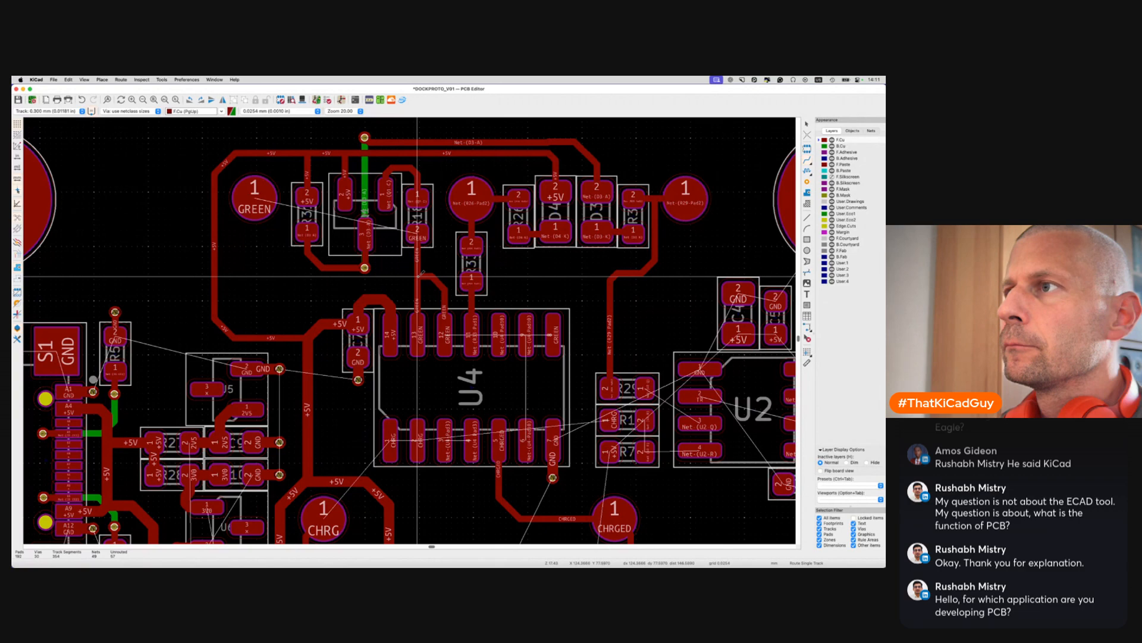
Route GREEN from the track below R18 to the GREEN test pad, bevel the track's corner, and save the board
{"action": "left_click", "coordinate": [418, 275]}
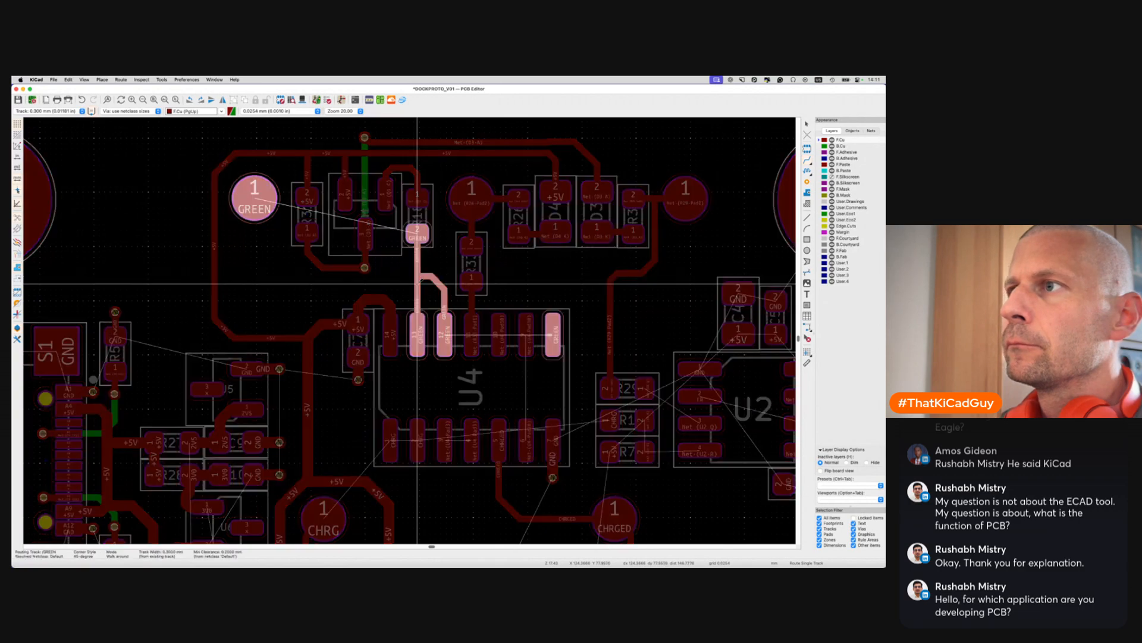
{"action": "left_click", "coordinate": [268, 275]}
{"action": "left_click", "coordinate": [256, 197]}
{"action": "key", "text": "d"}
{"action": "left_click", "coordinate": [264, 275]}
{"action": "scroll", "coordinate": [263, 275], "scroll_direction": "down", "scroll_amount": 3}
{"action": "key", "text": "ctrl+s"}
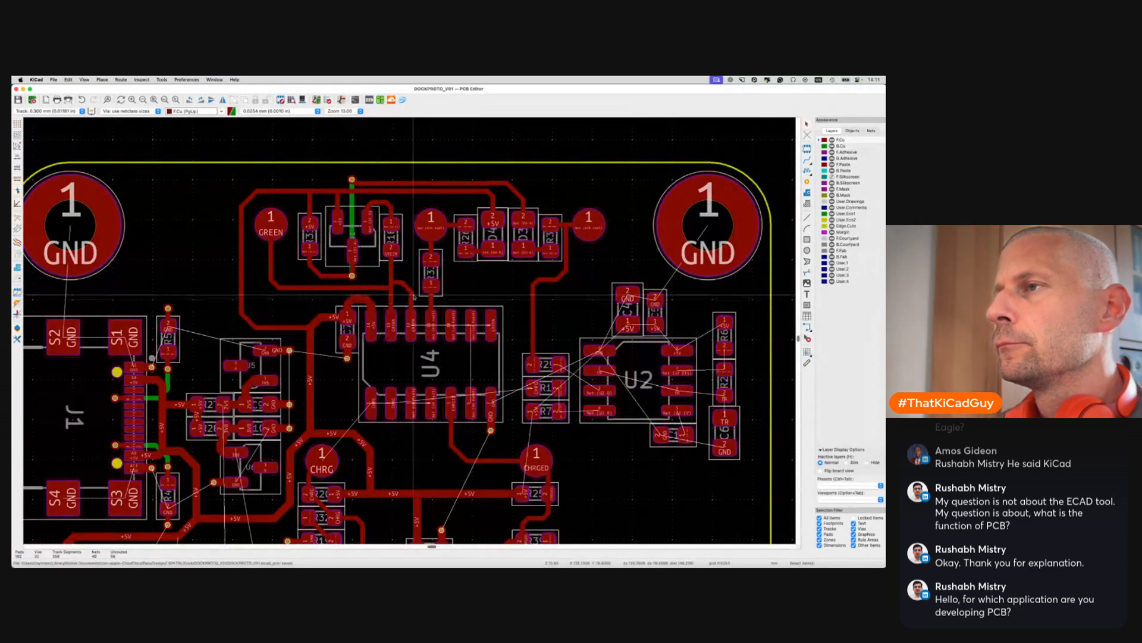
Delete the GREEN branch to pad 12 of U4 and reroute it in line with the horizontal GREEN track, bevelling its corner
{"action": "scroll", "coordinate": [414, 295], "scroll_direction": "up", "scroll_amount": 4}
{"action": "left_click", "coordinate": [398, 275]}
{"action": "key", "text": "u"}
{"action": "key", "text": "Delete"}
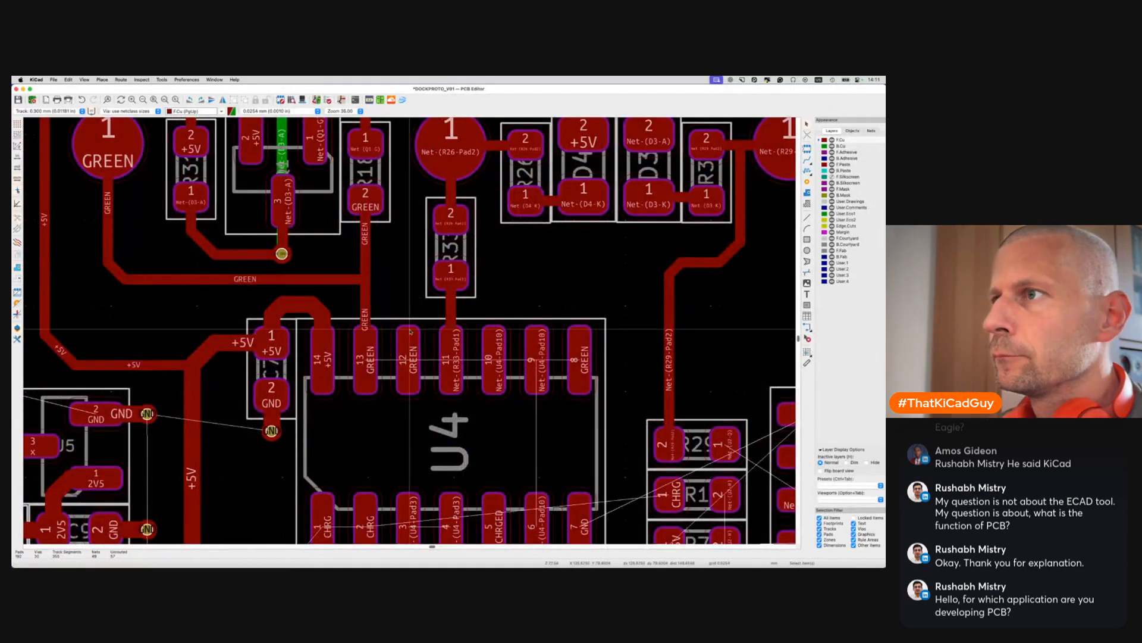
{"action": "key", "text": "x"}
{"action": "left_click", "coordinate": [365, 278]}
{"action": "key", "text": "Escape"}
{"action": "key", "text": "d"}
{"action": "left_click", "coordinate": [405, 288]}
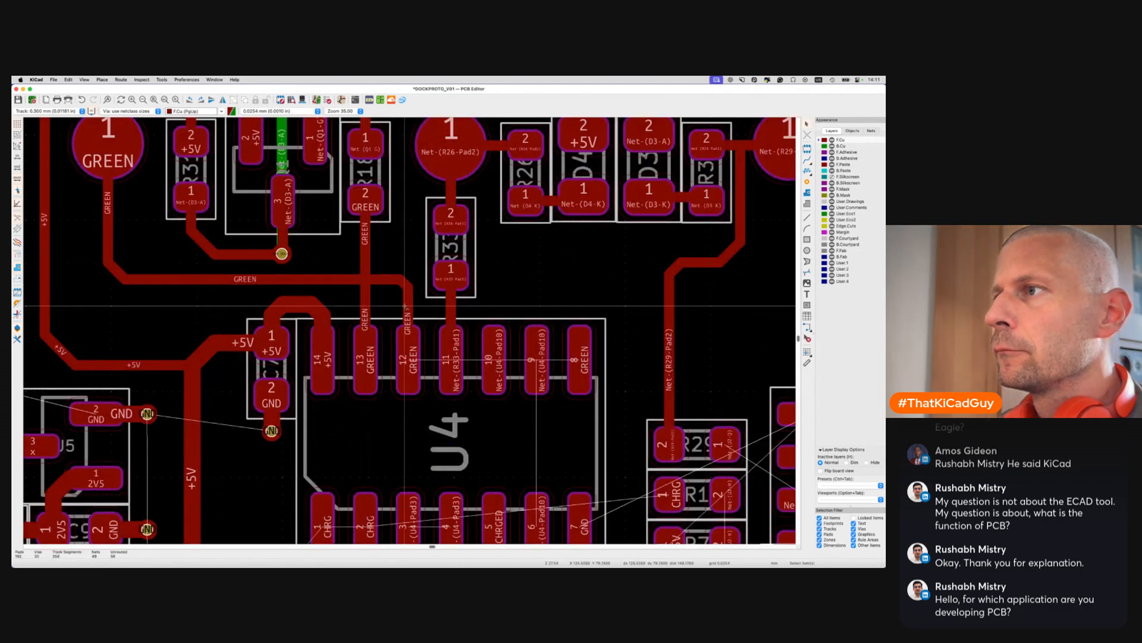
Connect pads 10 and 9 of U4 with a looped F.Cu track above the pads and save the board
{"action": "scroll", "coordinate": [404, 306], "scroll_direction": "down", "scroll_amount": 4}
{"action": "key", "text": "x"}
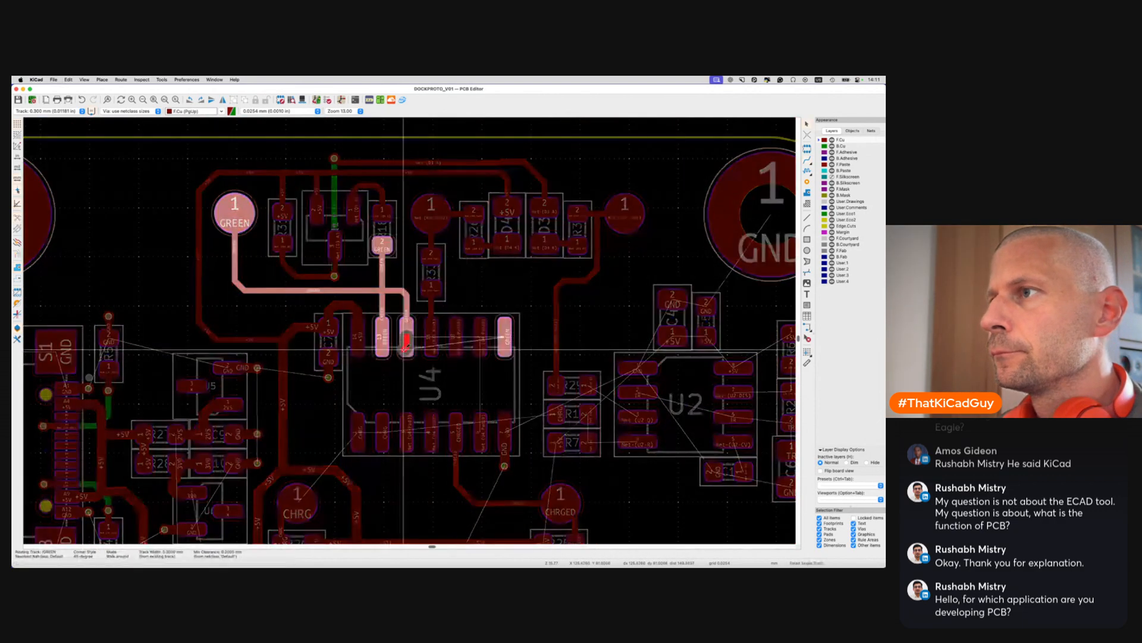
{"action": "key", "text": "Escape"}
{"action": "key", "text": "x"}
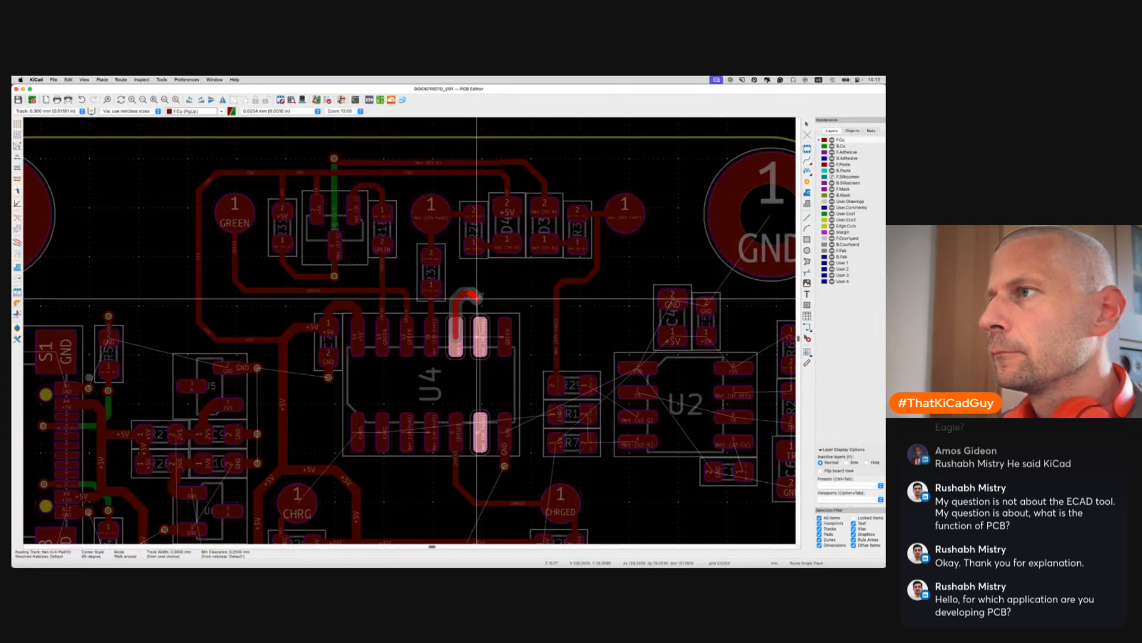
{"action": "left_click", "coordinate": [480, 336]}
{"action": "left_click", "coordinate": [481, 336]}
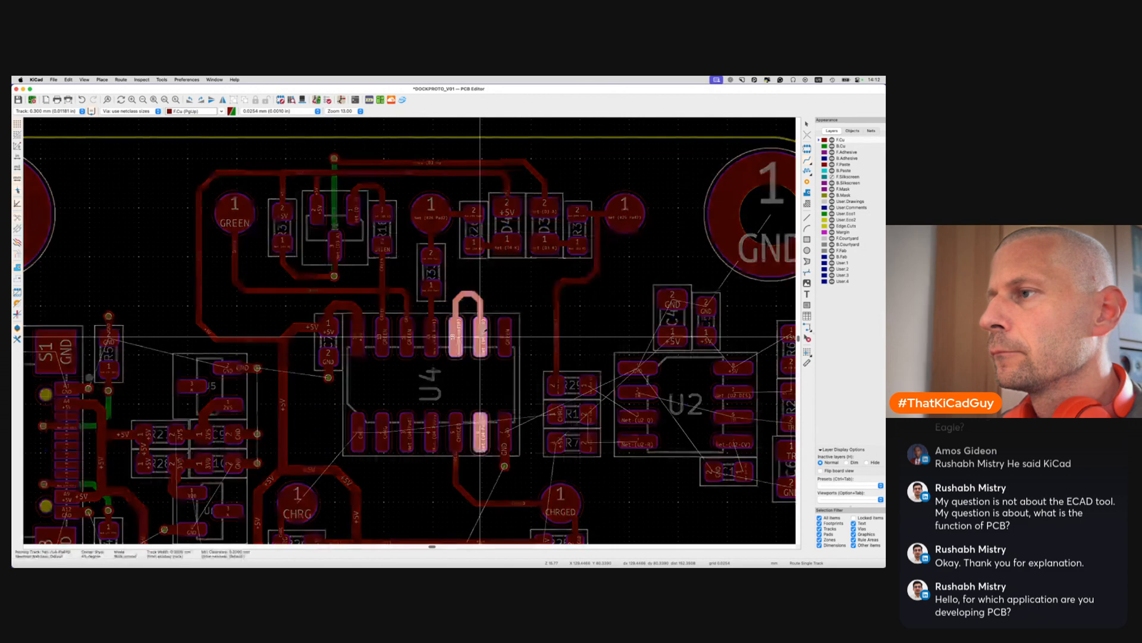
{"action": "key", "text": "Escape"}
{"action": "key", "text": "Escape"}
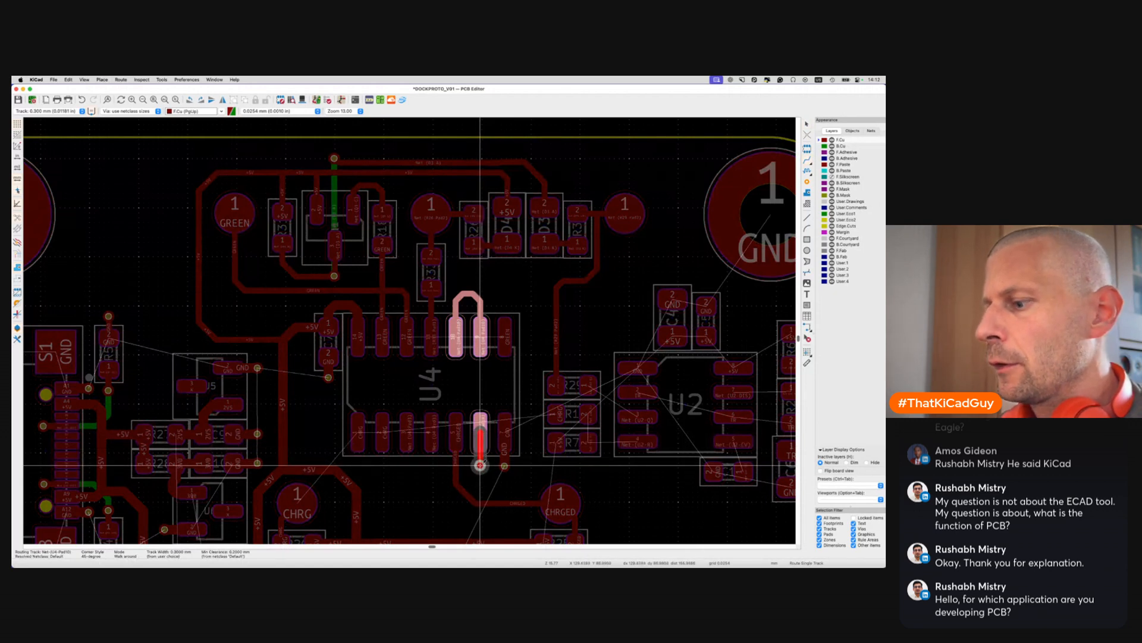
{"action": "key", "text": "Escape"}
{"action": "key", "text": "Escape"}
{"action": "key", "text": "super+s"}
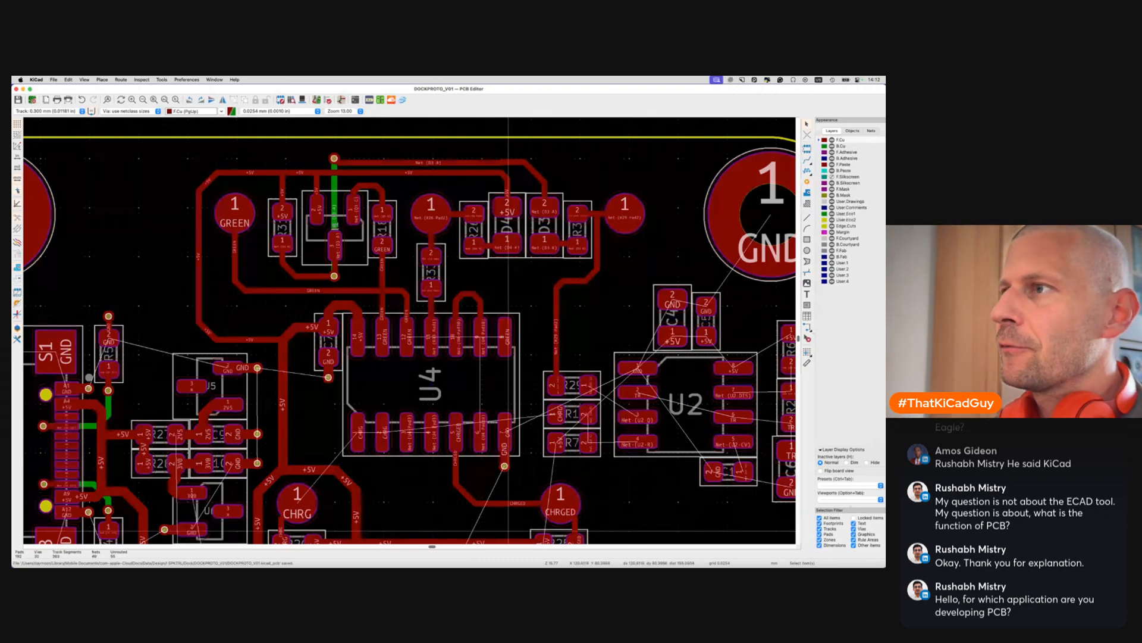
{"action": "key", "text": "x"}
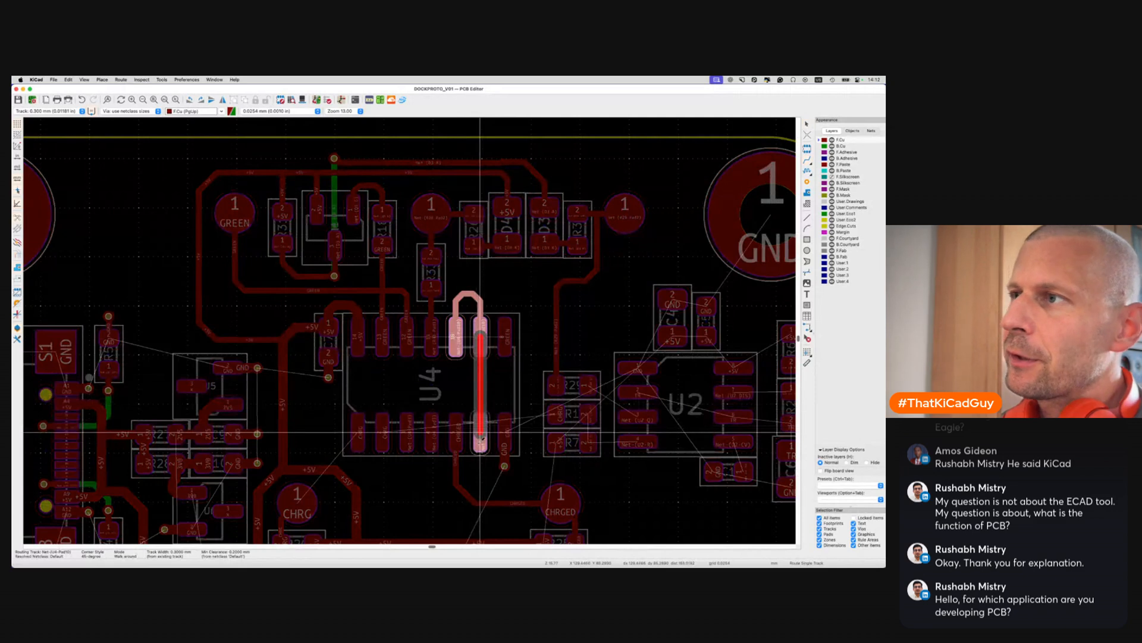
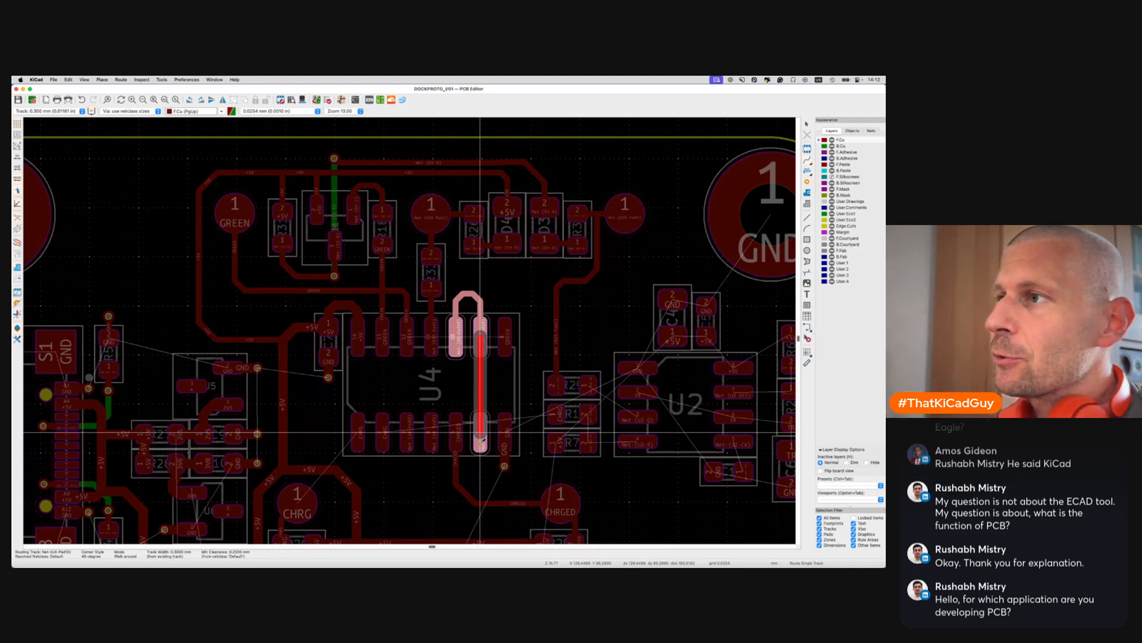
{"action": "left_click", "coordinate": [487, 347]}
{"action": "scroll", "coordinate": [486, 345], "scroll_direction": "down", "scroll_amount": 5}
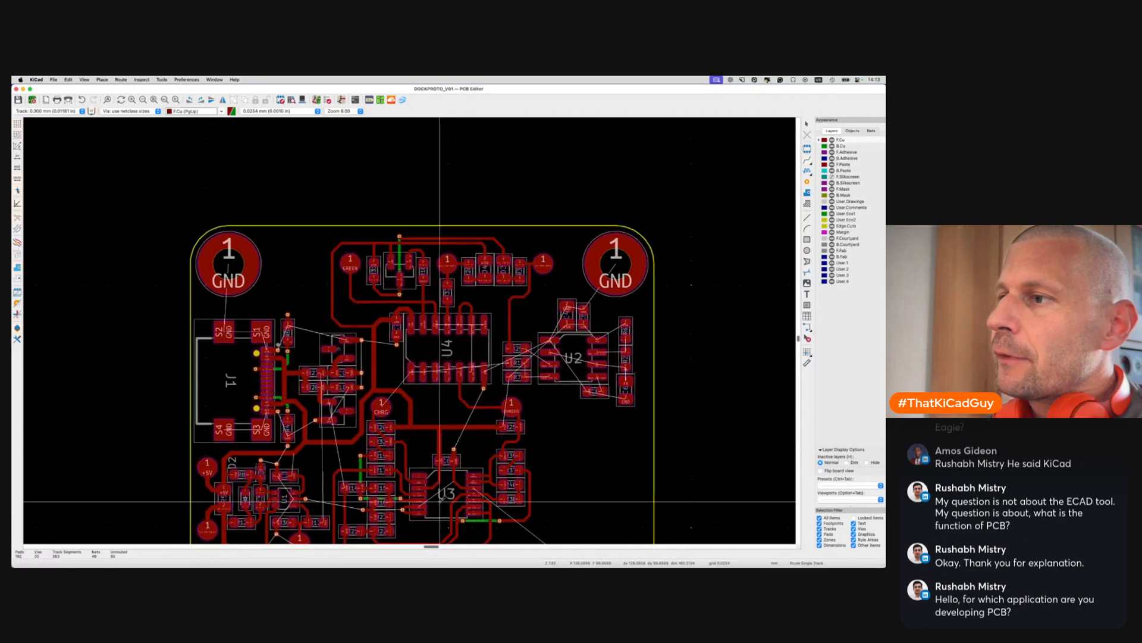
Examine the routing around U3, check the U4 gate connections in the schematic, and return to the board
{"action": "scroll", "coordinate": [439, 501], "scroll_direction": "up", "scroll_amount": 5}
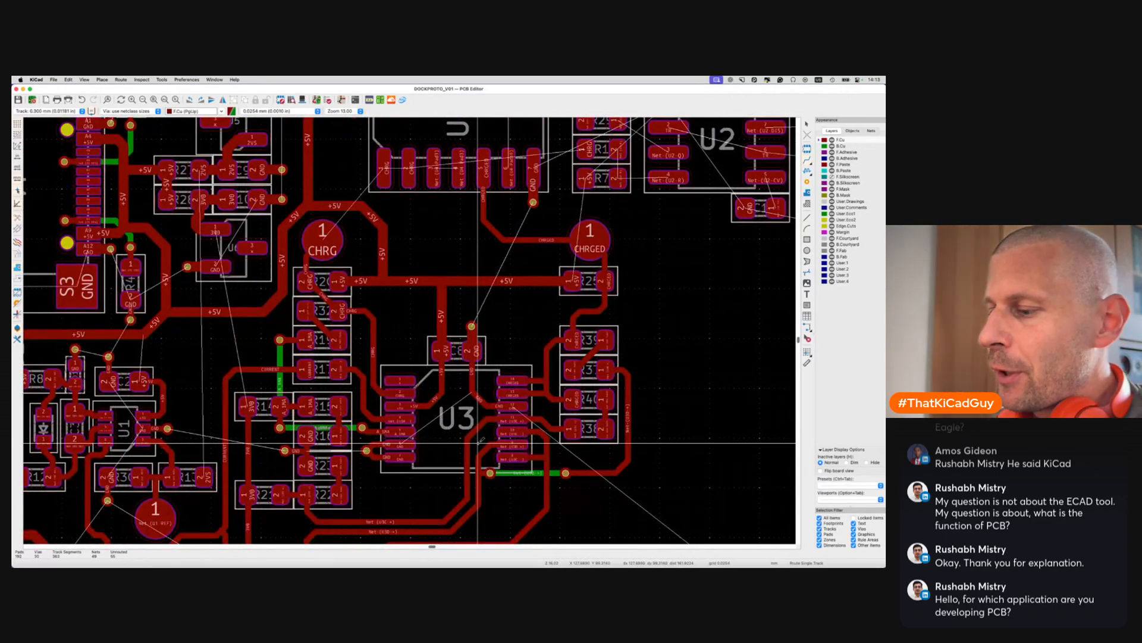
{"action": "scroll", "coordinate": [417, 439], "scroll_direction": "down", "scroll_amount": 3}
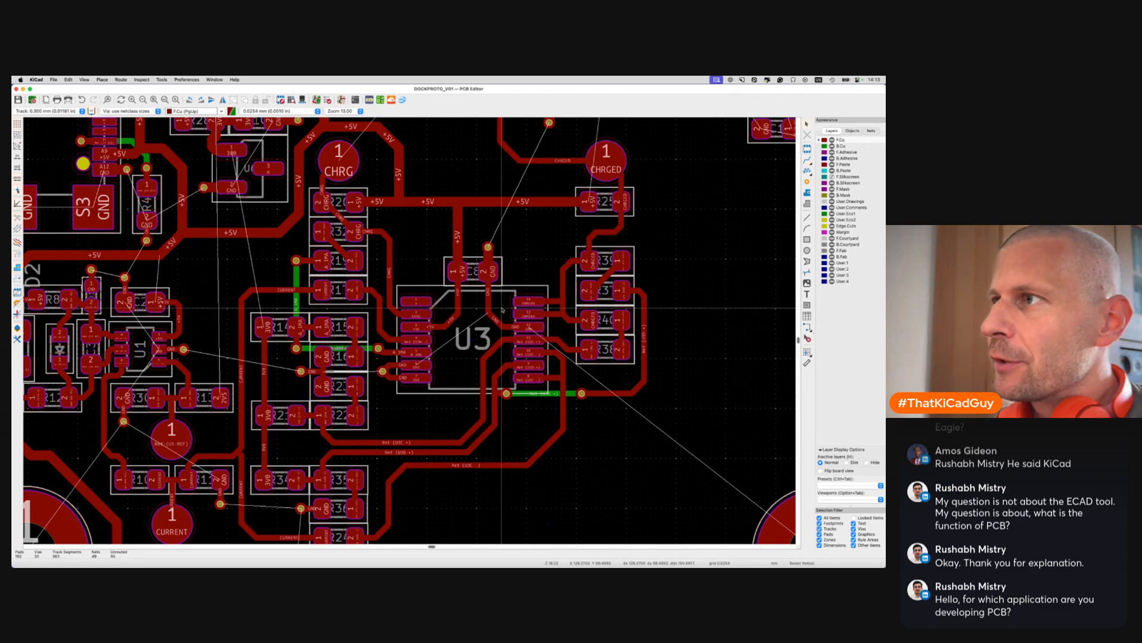
{"action": "left_click", "coordinate": [501, 304]}
{"action": "key", "text": "super+grave"}
{"action": "key", "text": "super+grave"}
{"action": "key", "text": "super+grave"}
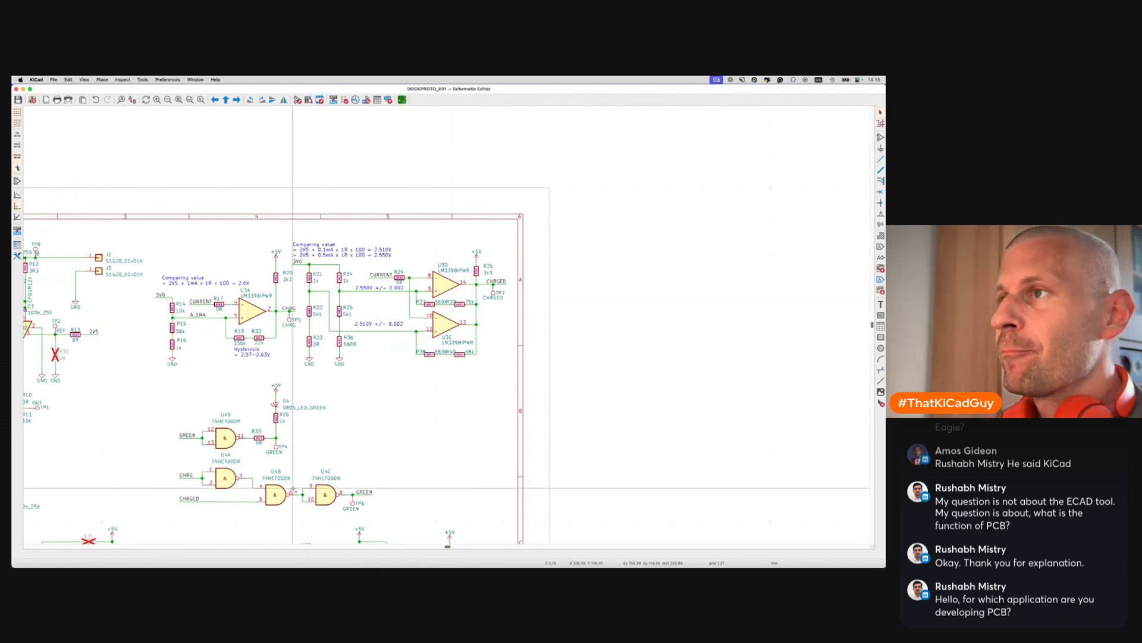
{"action": "key", "text": "super+grave"}
{"action": "key", "text": "super+grave"}
{"action": "key", "text": "Escape"}
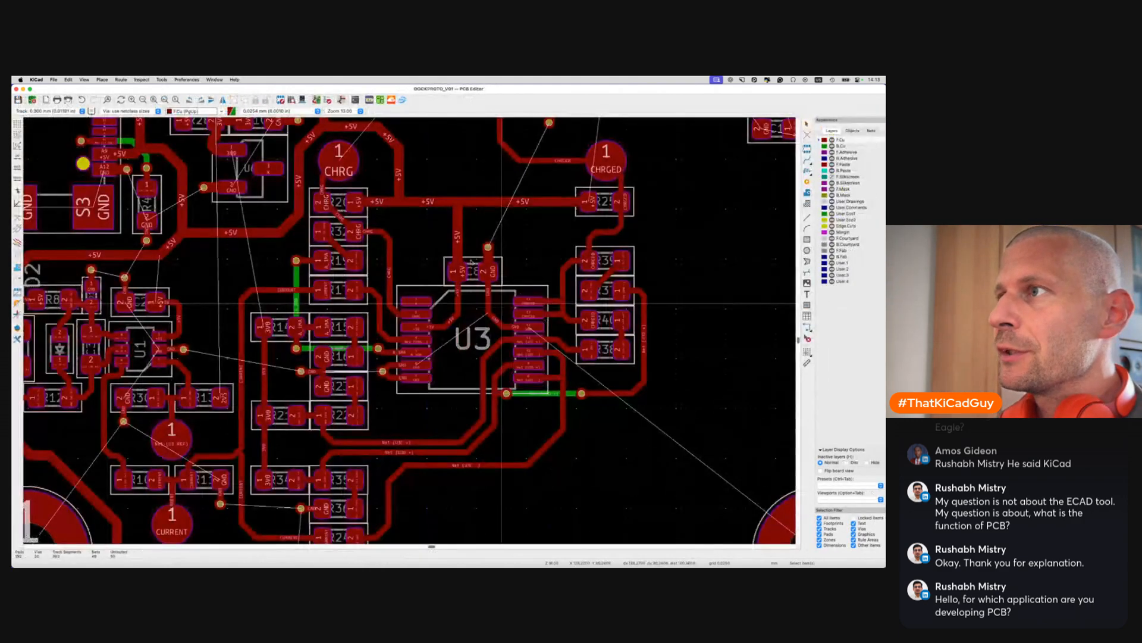
Route pad 6 of U4 down to a via, run B.Cu up to a via at the loop joining pads 10 and 9, and save
{"action": "scroll", "coordinate": [502, 303], "scroll_direction": "up", "scroll_amount": 8}
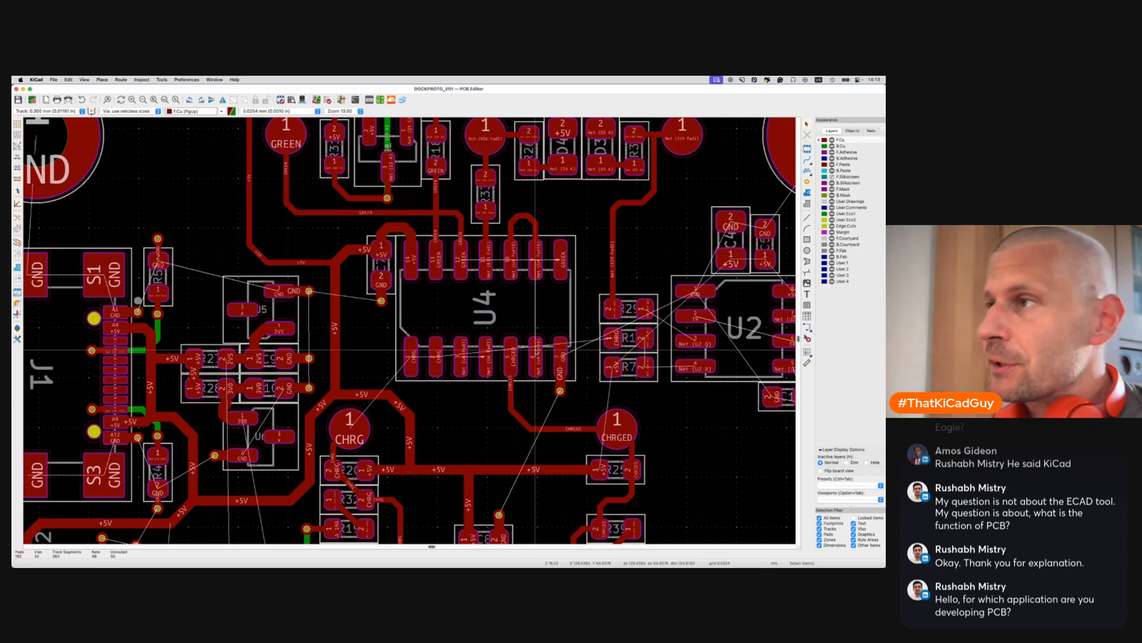
{"action": "key", "text": "x"}
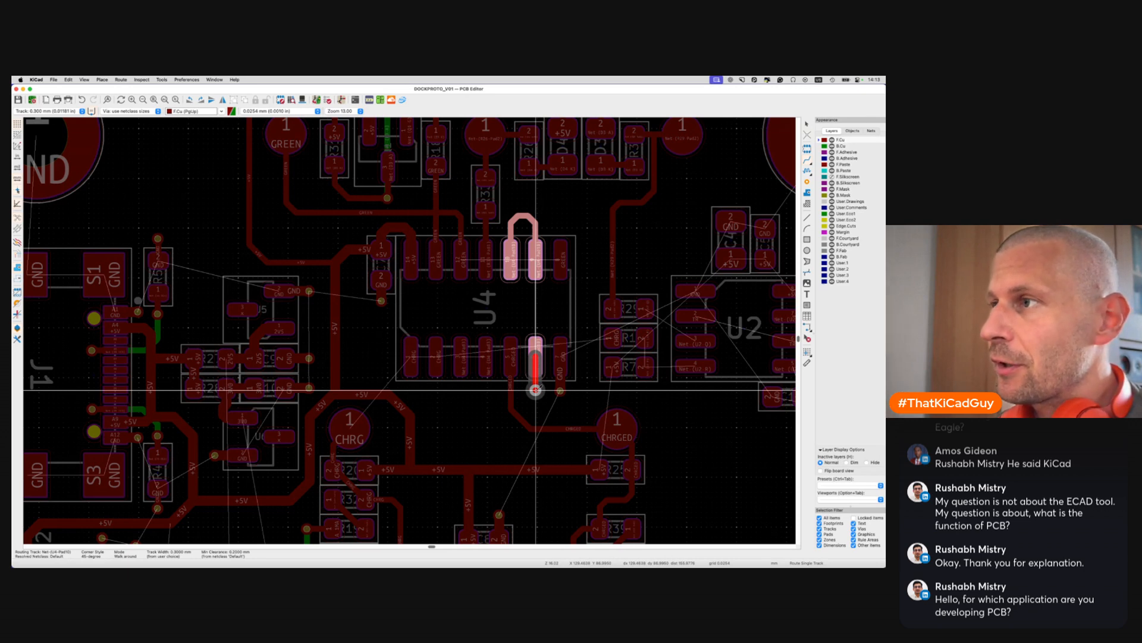
{"action": "double_click", "coordinate": [536, 390]}
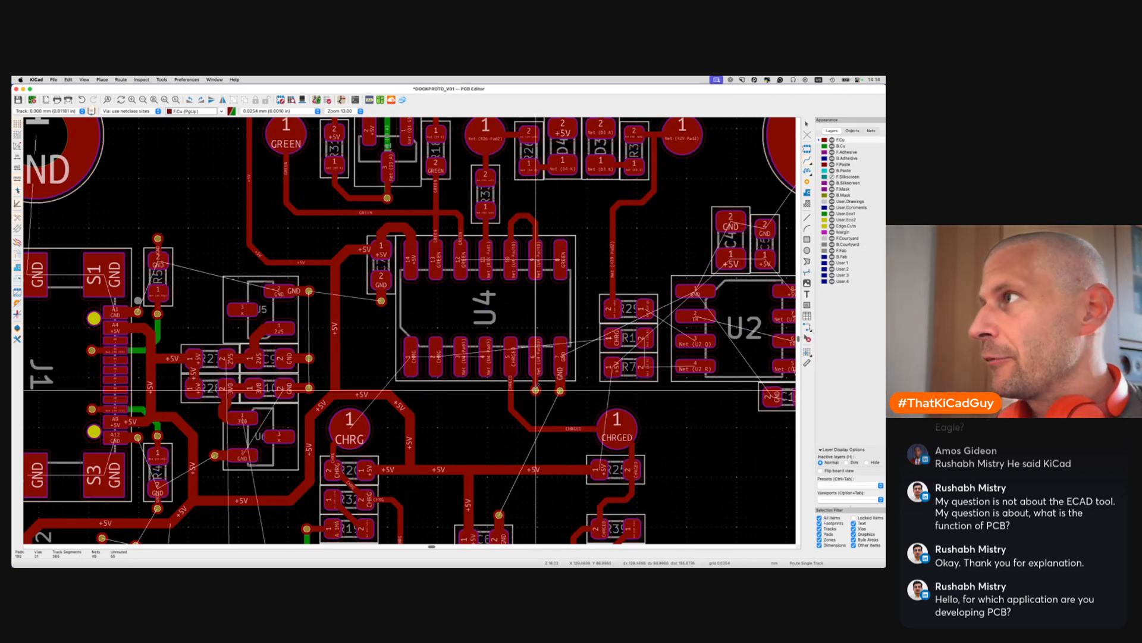
{"action": "left_click", "coordinate": [536, 390]}
{"action": "key", "text": "Page_Down"}
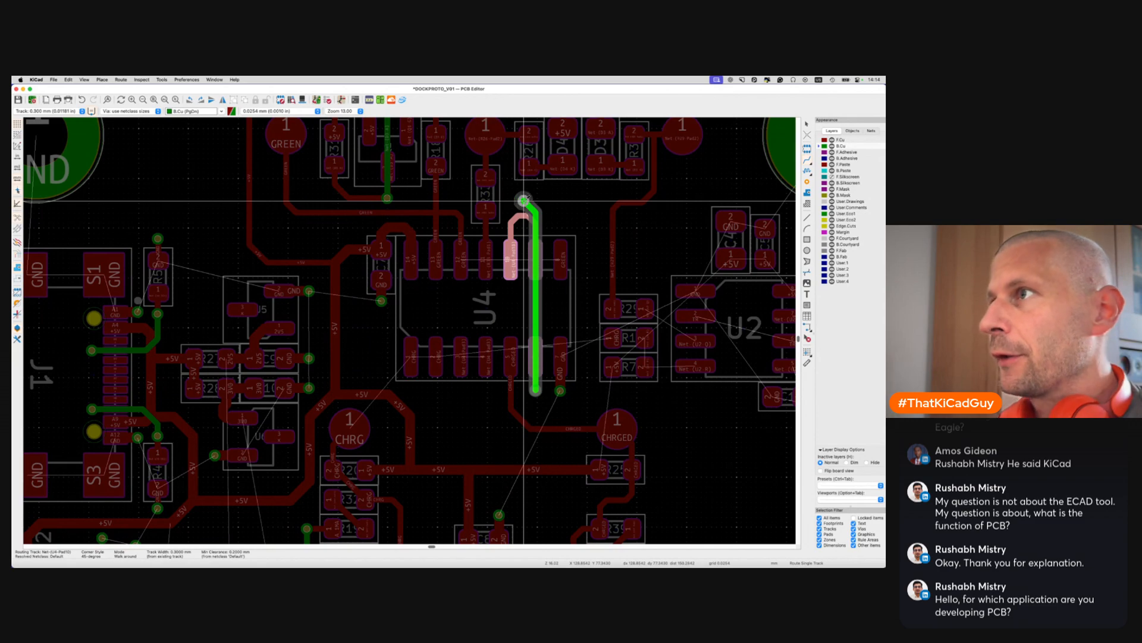
{"action": "key", "text": "Page_Up"}
{"action": "left_click", "coordinate": [524, 217]}
{"action": "key", "text": "Escape"}
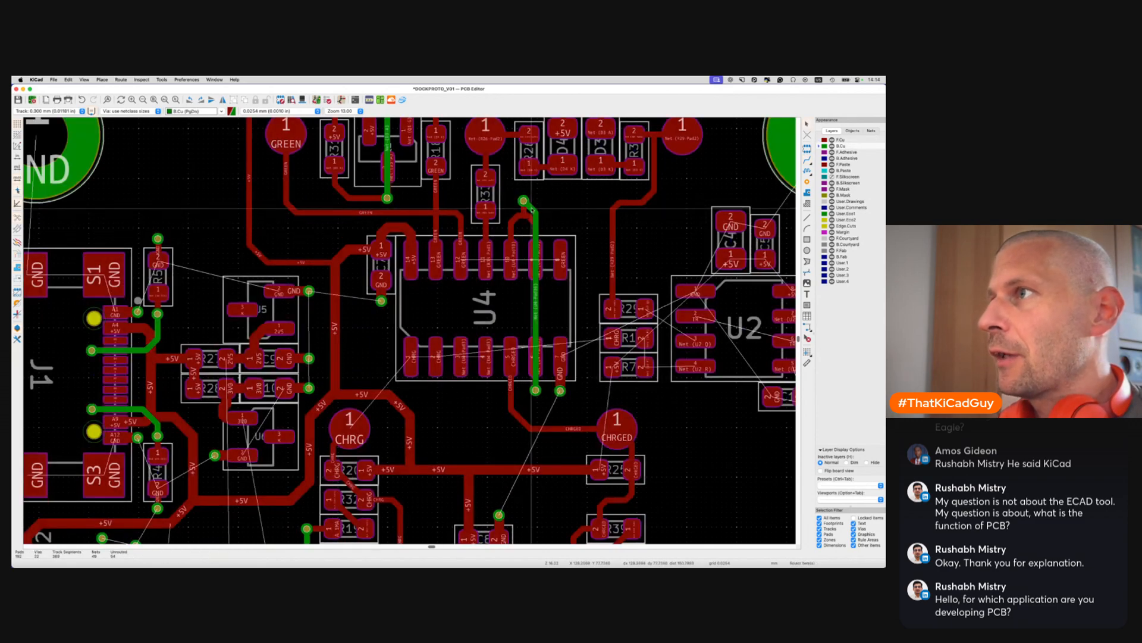
{"action": "key", "text": "super+s"}
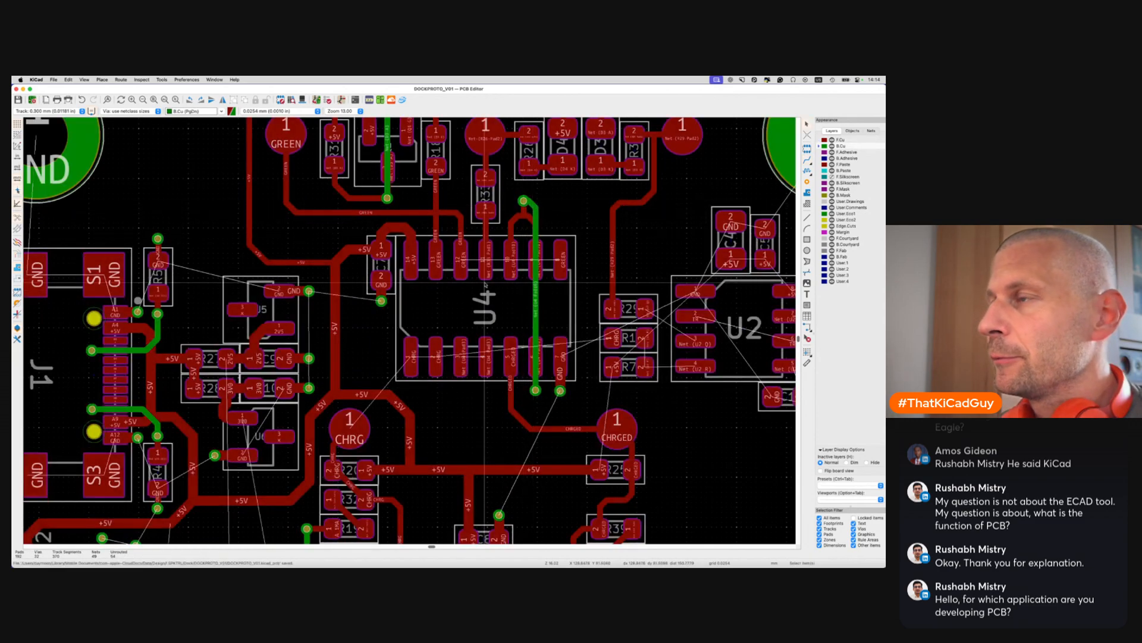
Route GREEN from pad 8 of U4 up to a via, crossing on B.Cu to a via at the horizontal GREEN track
{"action": "key", "text": "x"}
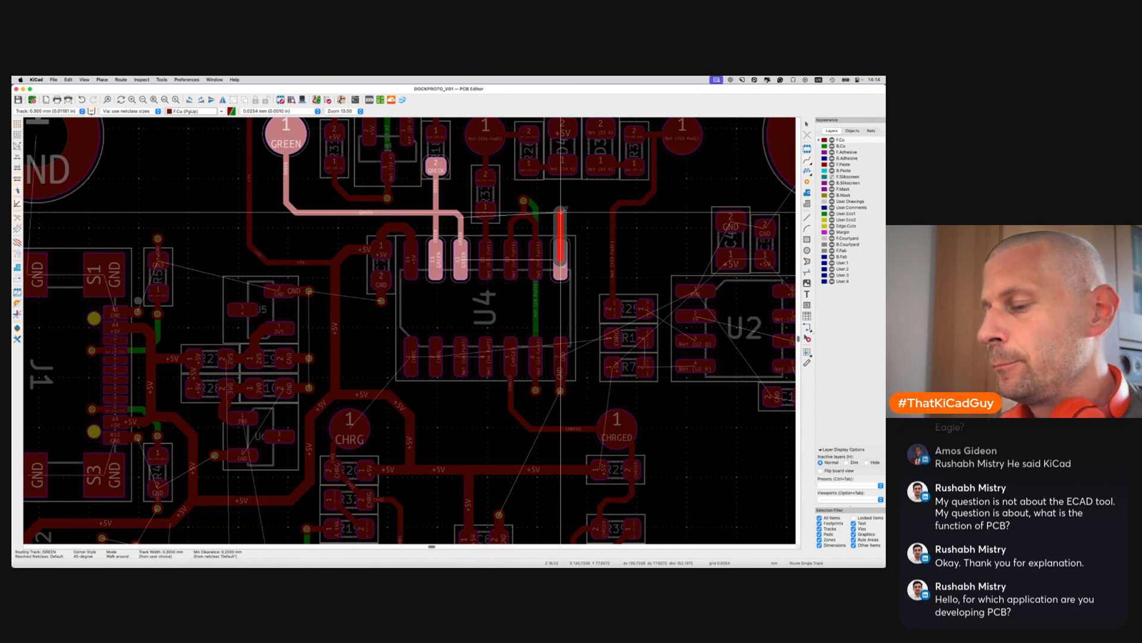
{"action": "key", "text": "v"}
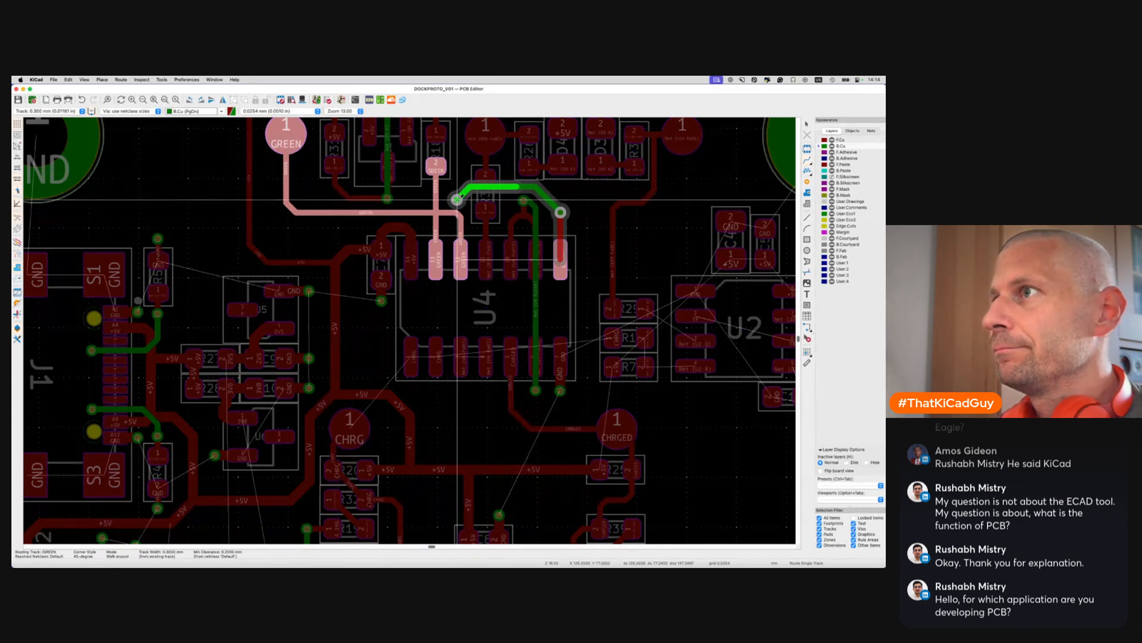
{"action": "key", "text": "v"}
{"action": "key", "text": "Escape"}
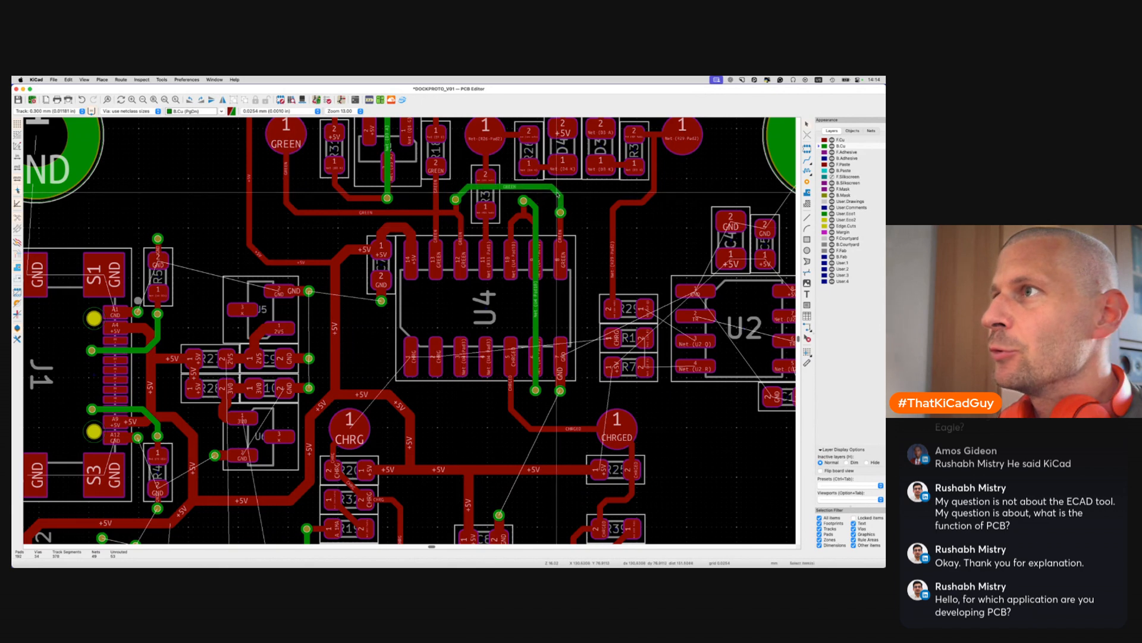
Adjust the angled corners at both ends of the GREEN B.Cu track above U4 and save the board
{"action": "left_click", "coordinate": [466, 189]}
{"action": "left_click", "coordinate": [468, 193]}
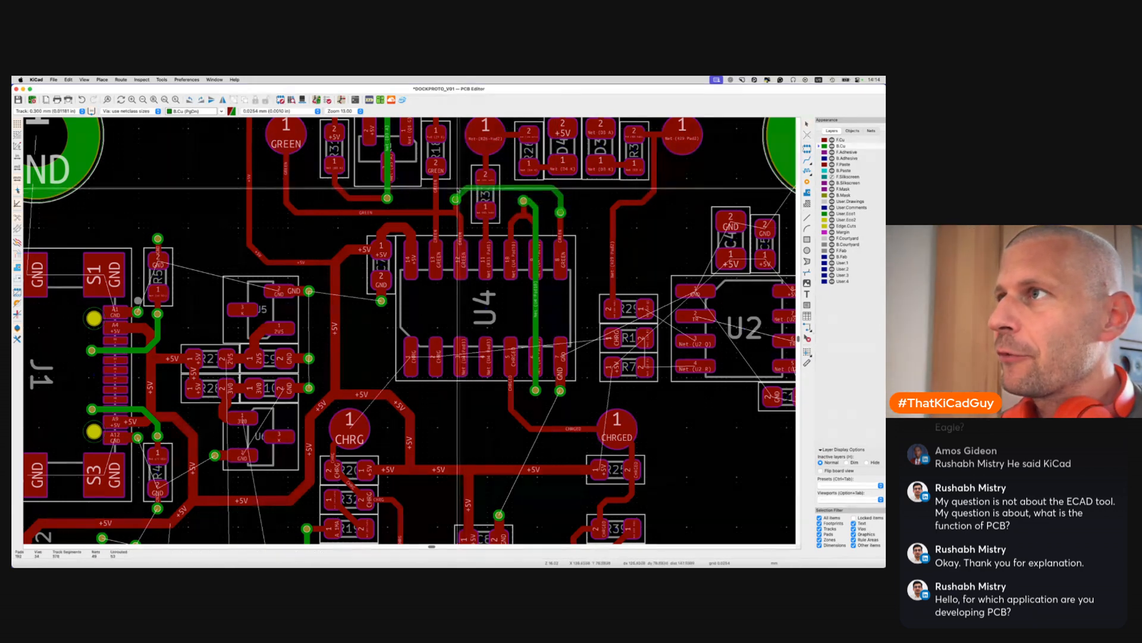
{"action": "left_click", "coordinate": [464, 192]}
{"action": "key", "text": "super+s"}
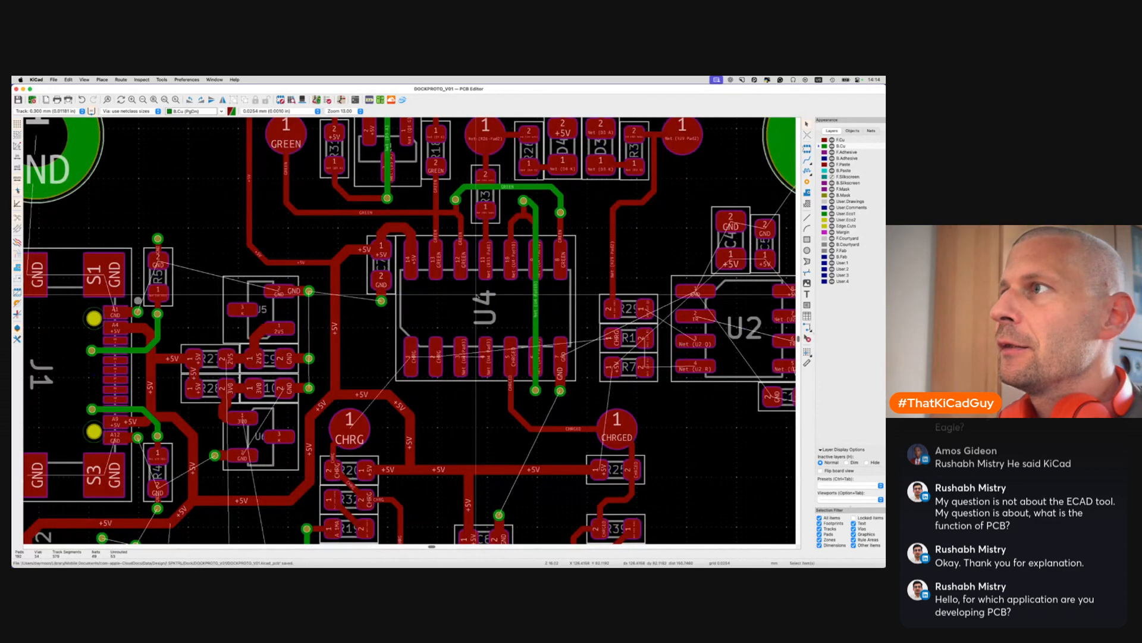
{"action": "key", "text": "grave"}
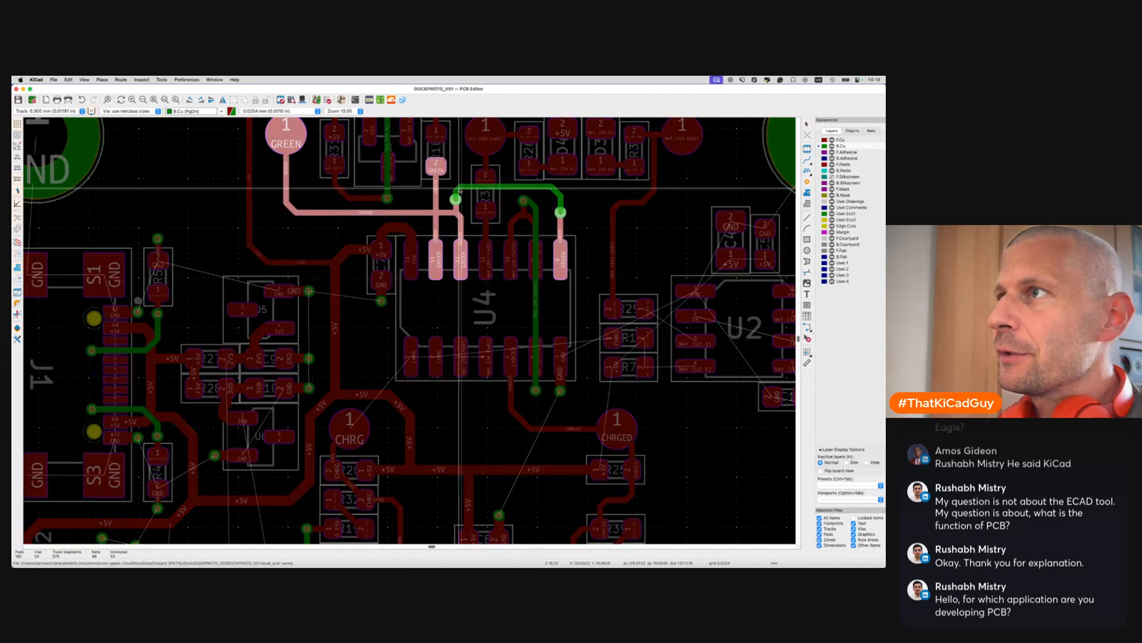
{"action": "left_click_drag", "start_coordinate": [460, 190], "coordinate": [459, 189]}
{"action": "left_click_drag", "start_coordinate": [555, 191], "coordinate": [557, 190]}
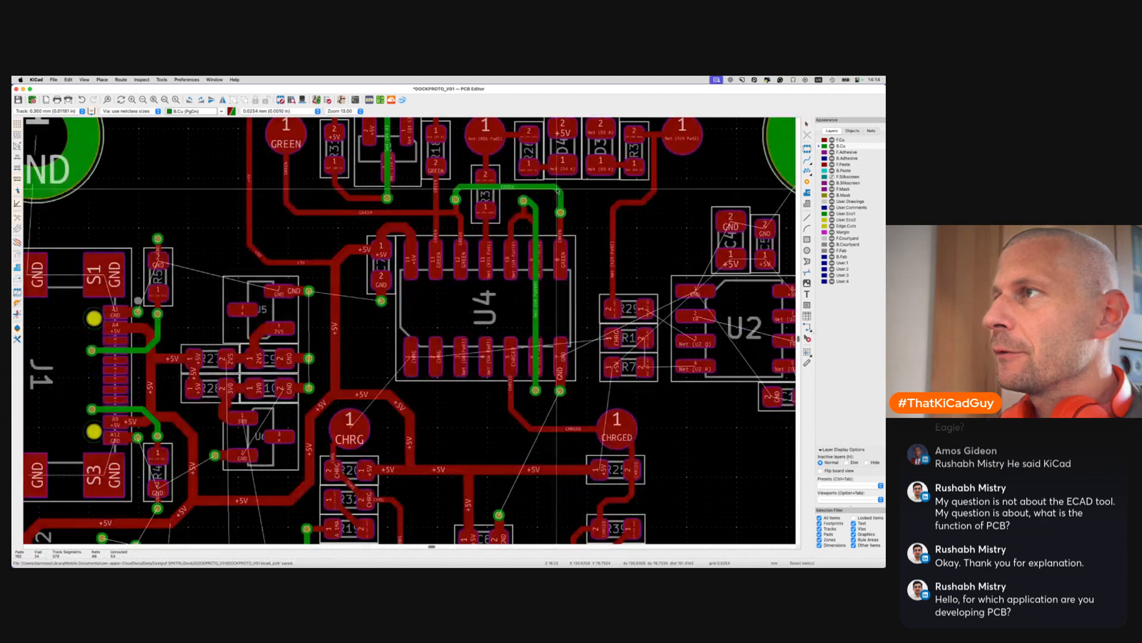
{"action": "key", "text": "super+s"}
{"action": "key", "text": "grave"}
{"action": "key", "text": "grave"}
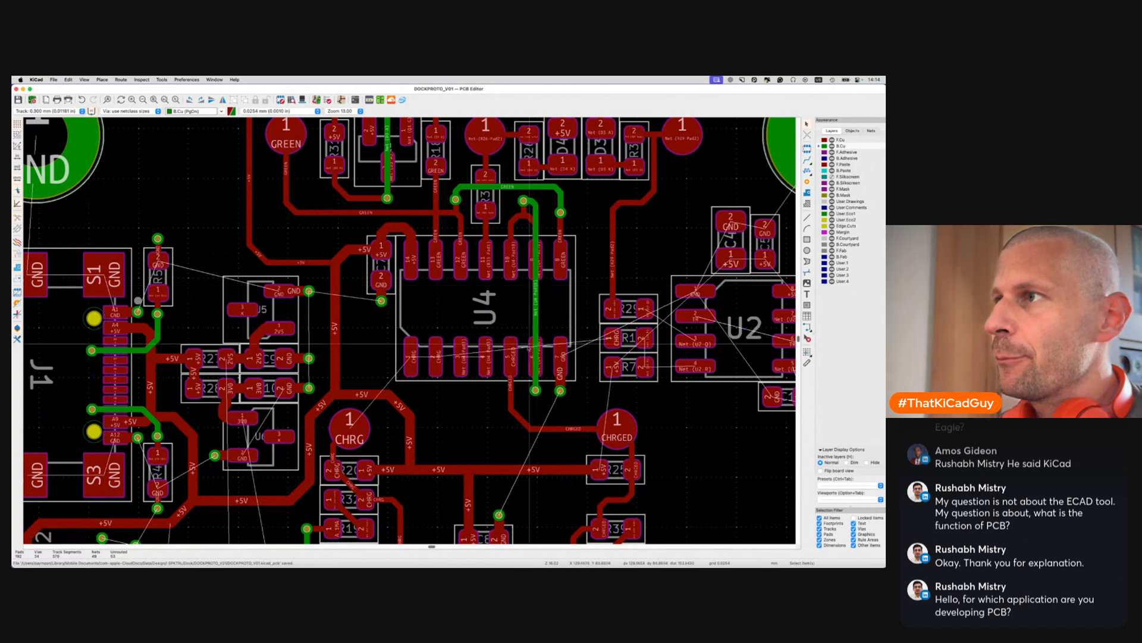
Connect pads 3 and 4 of U4 with a looped F.Cu track below them, and join CHRG pads 2 and 1 likewise
{"action": "key", "text": "x"}
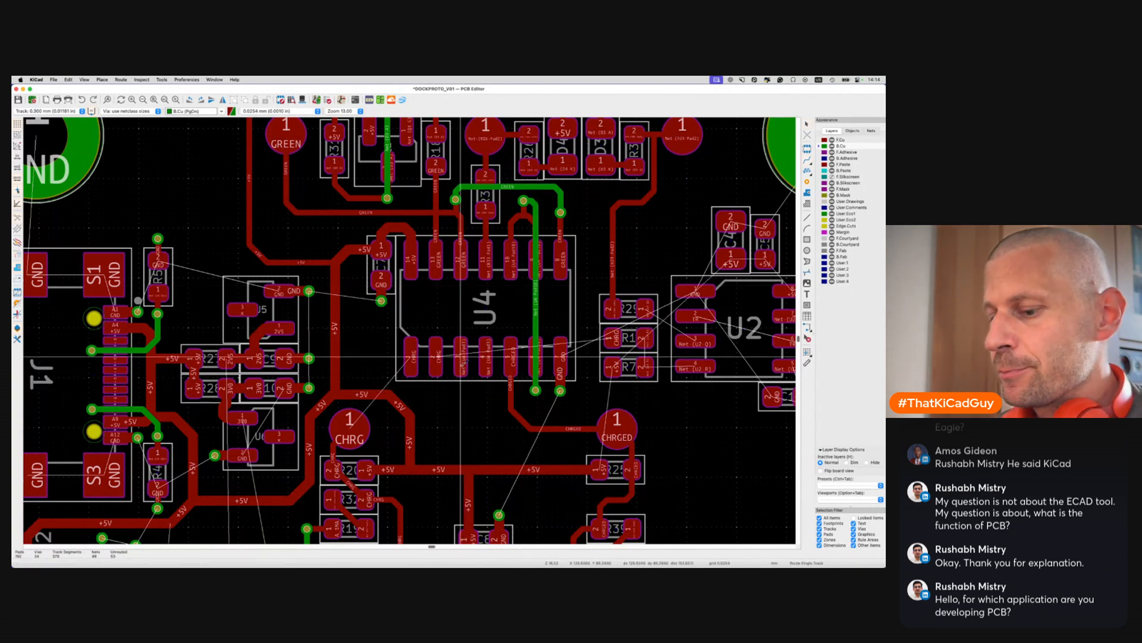
{"action": "left_click", "coordinate": [461, 356]}
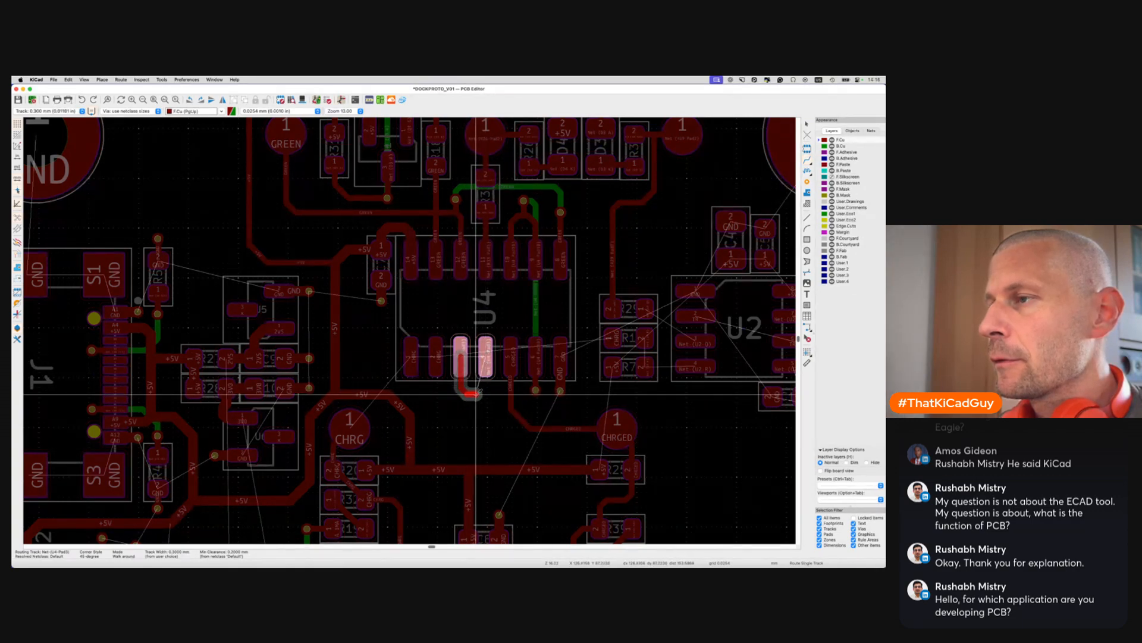
{"action": "left_click", "coordinate": [482, 387]}
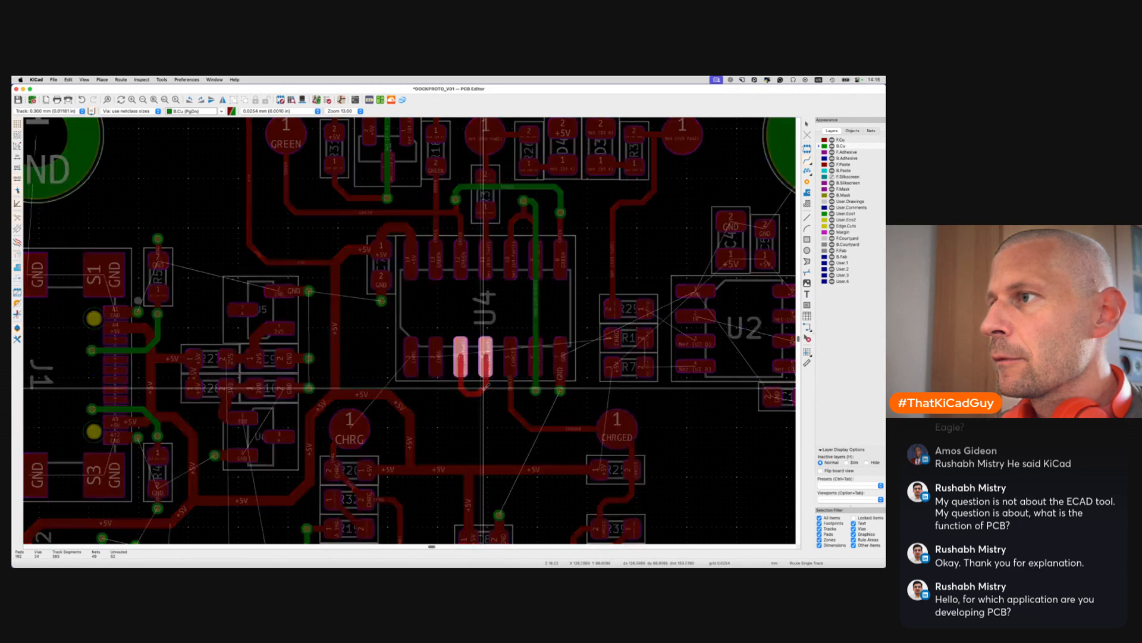
{"action": "left_click", "coordinate": [436, 374]}
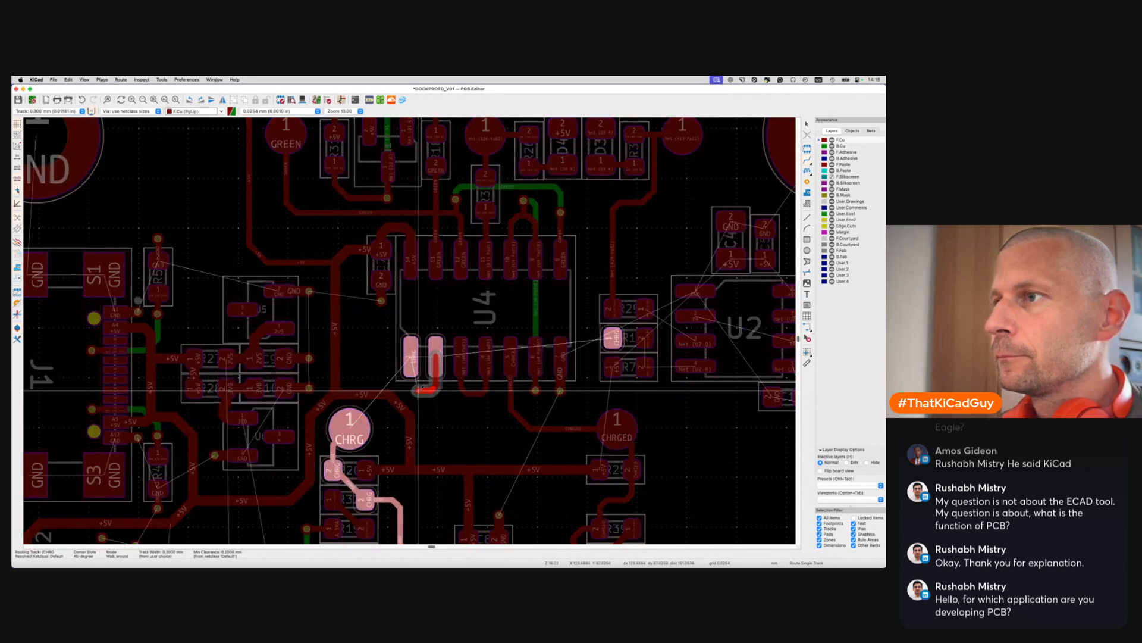
{"action": "key", "text": "Escape"}
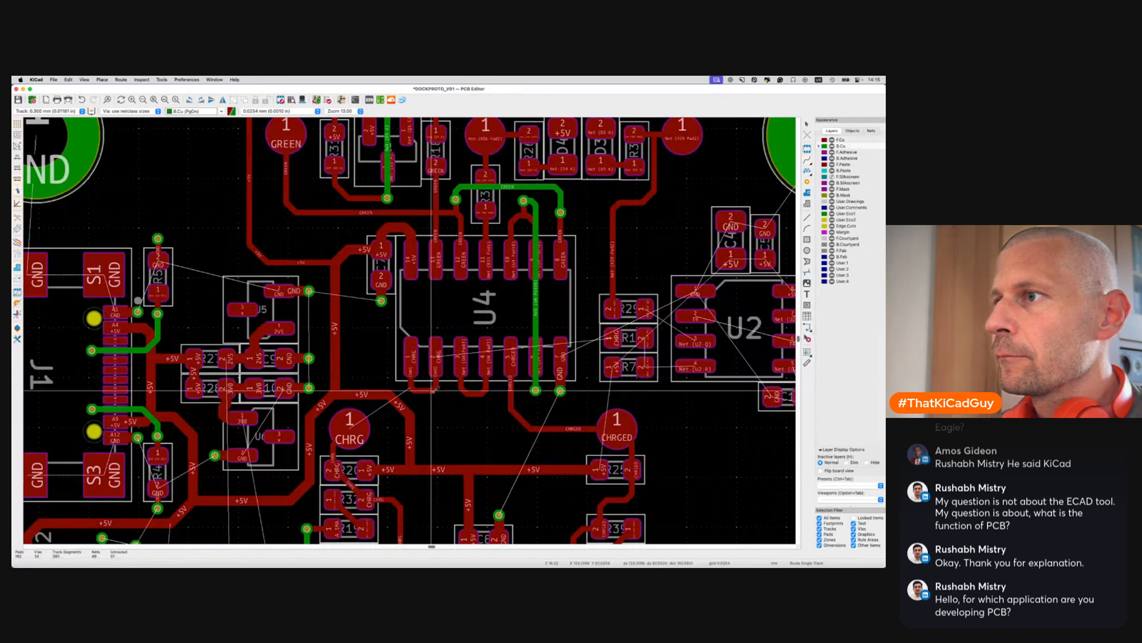
Route CHRG from the loop joining pads 1 and 2 of U4 through a B.Cu section between two vias to the resistor above R7
{"action": "left_click", "coordinate": [431, 390]}
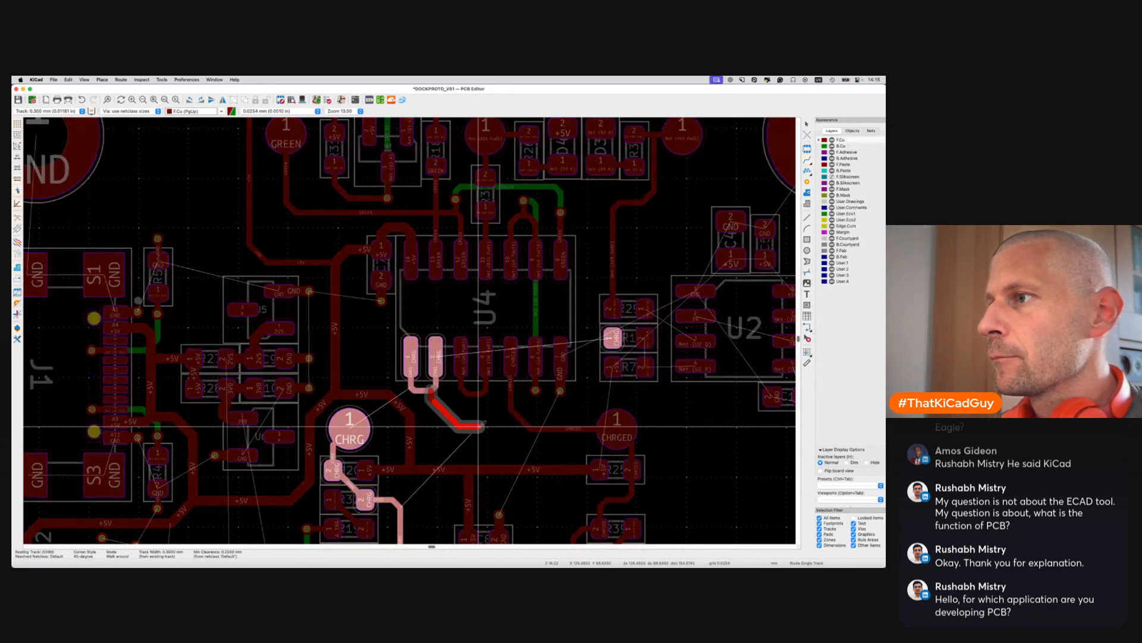
{"action": "key", "text": "v"}
{"action": "left_click", "coordinate": [502, 424]}
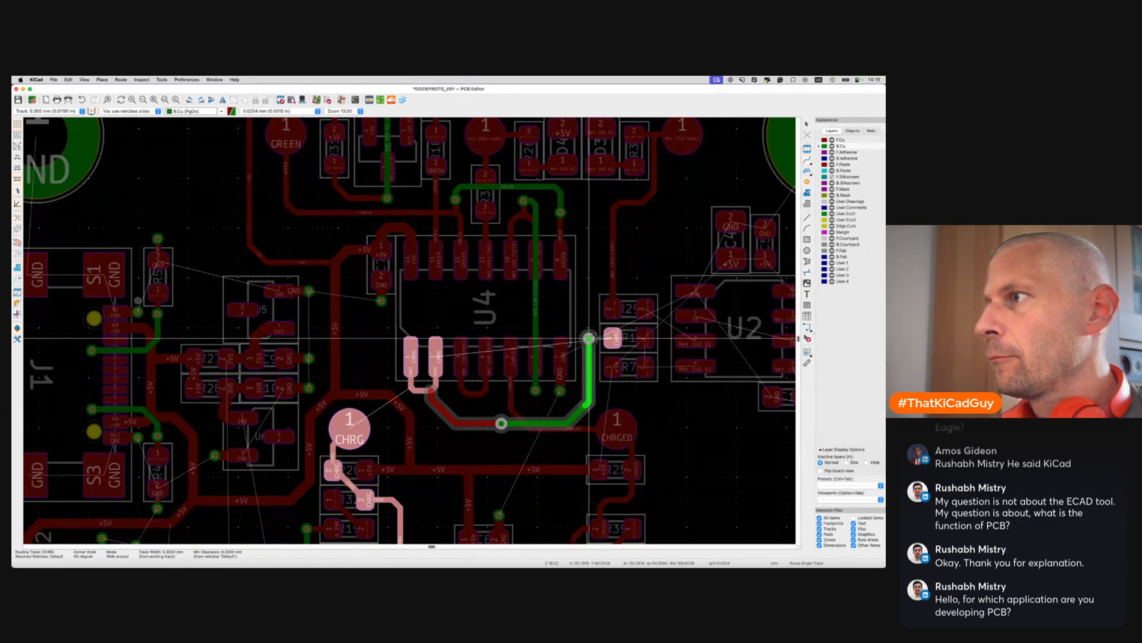
{"action": "key", "text": "v"}
{"action": "left_click", "coordinate": [589, 338]}
{"action": "left_click", "coordinate": [612, 338]}
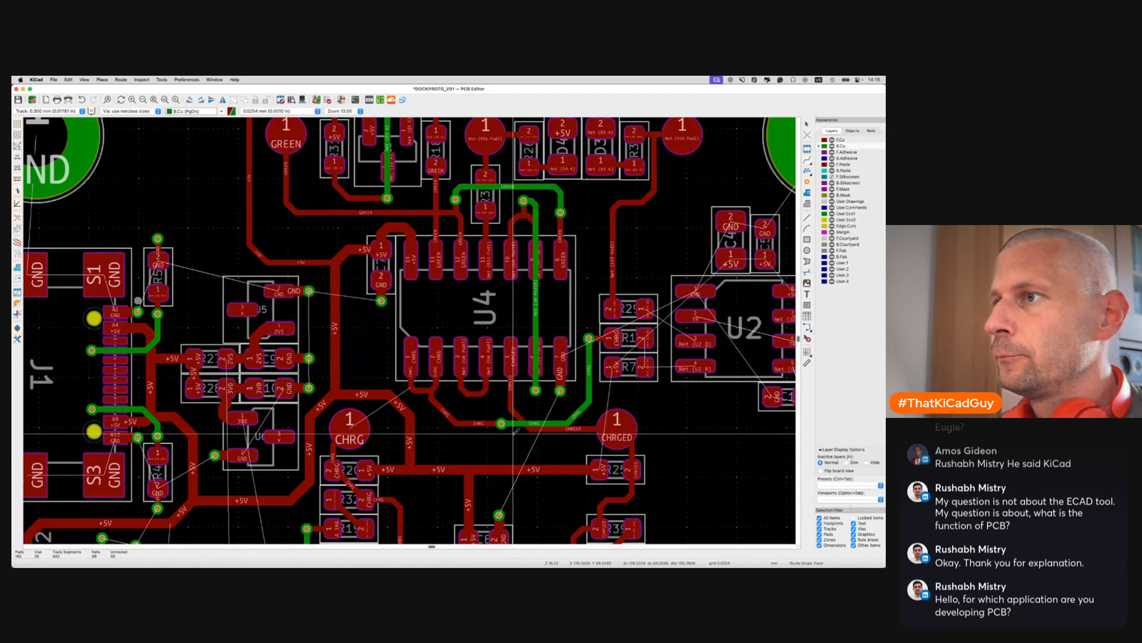
Route CHRG from the track beside R32 to a via and on B.Cu up to the CHRG via below U4, and save the board
{"action": "scroll", "coordinate": [375, 420], "scroll_direction": "down", "scroll_amount": 3}
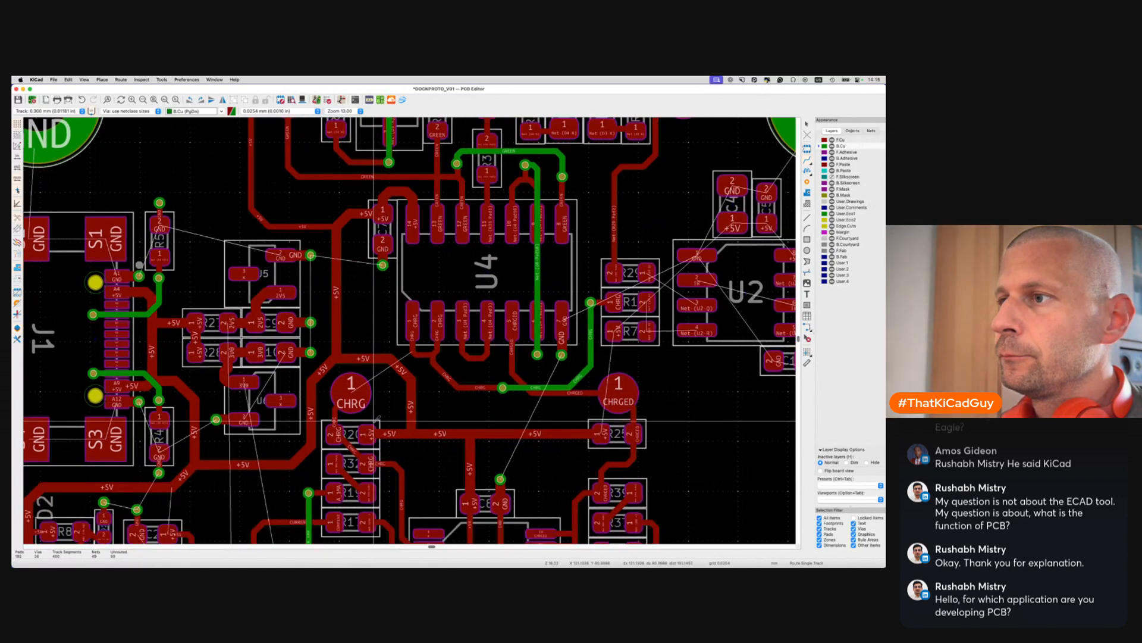
{"action": "scroll", "coordinate": [374, 420], "scroll_direction": "down", "scroll_amount": 8}
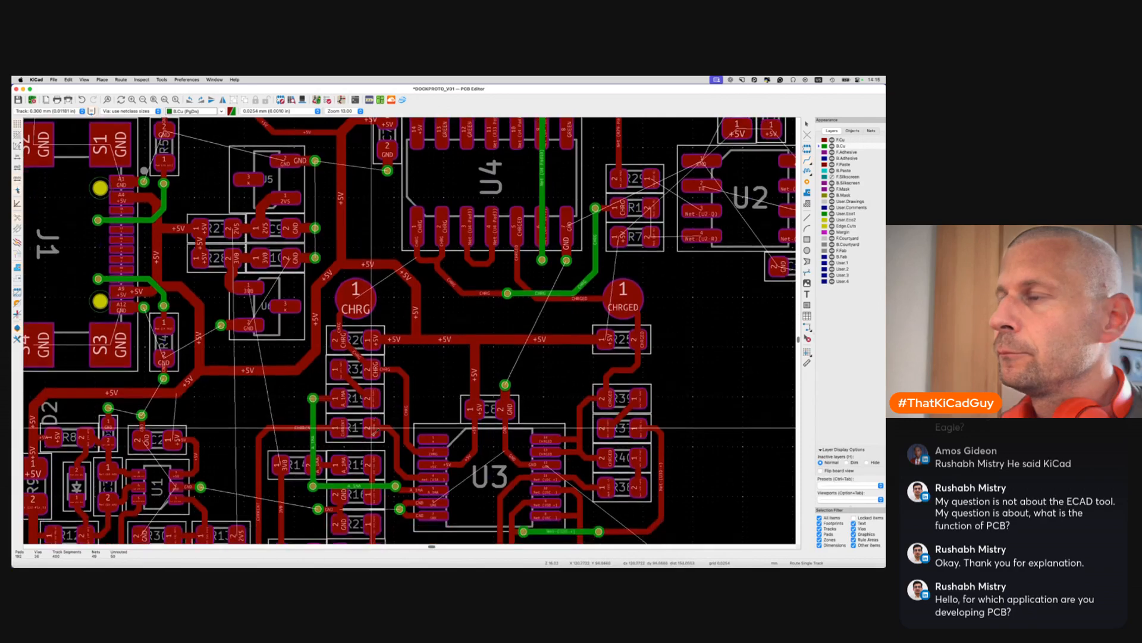
{"action": "scroll", "coordinate": [359, 332], "scroll_direction": "up", "scroll_amount": 3}
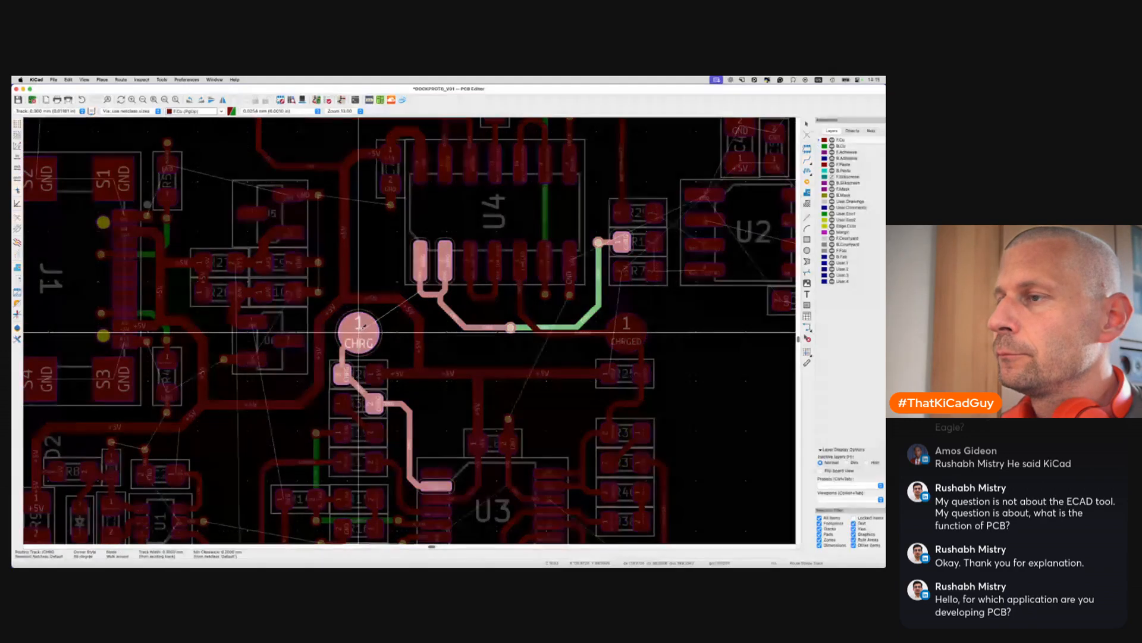
{"action": "key", "text": "Escape"}
{"action": "key", "text": "Page_Down"}
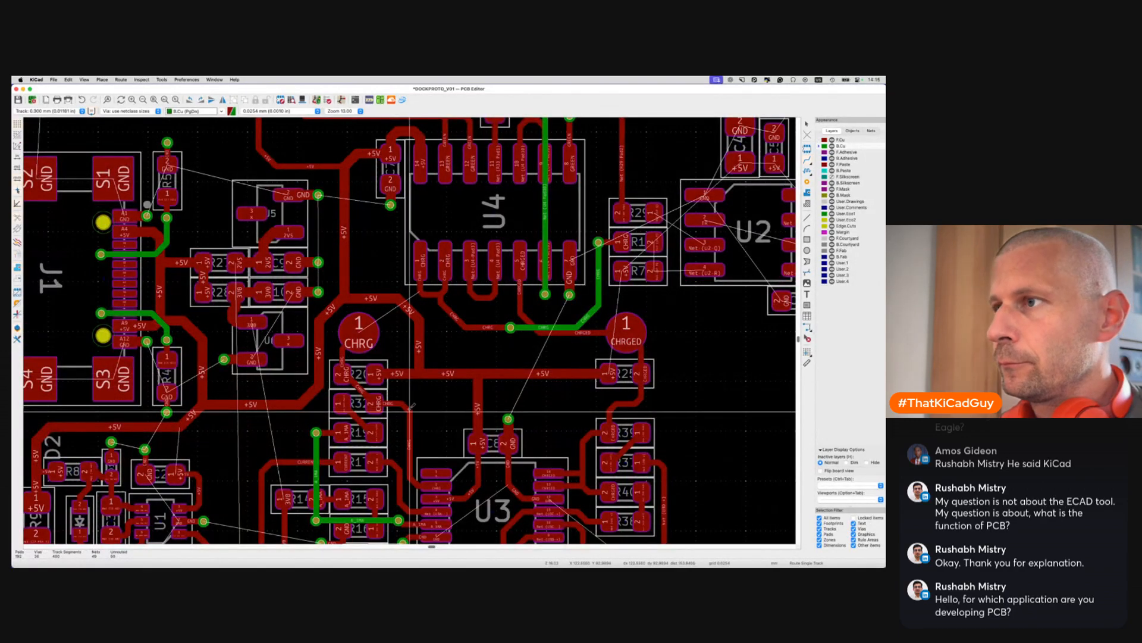
{"action": "left_click", "coordinate": [410, 410]}
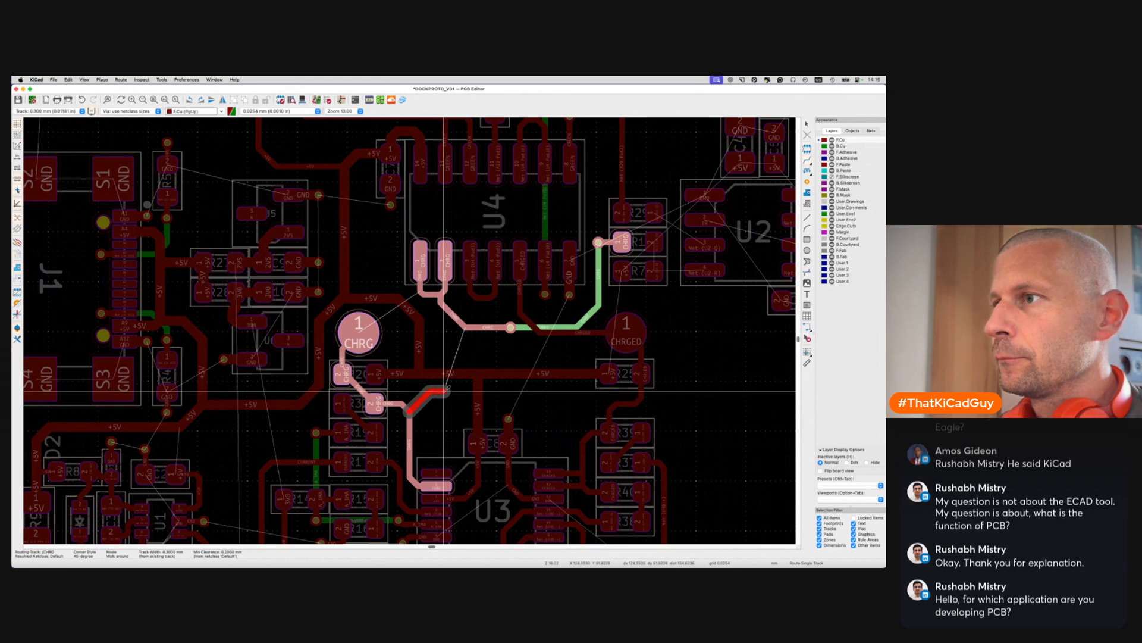
{"action": "key", "text": "Page_Down"}
{"action": "left_click", "coordinate": [510, 327]}
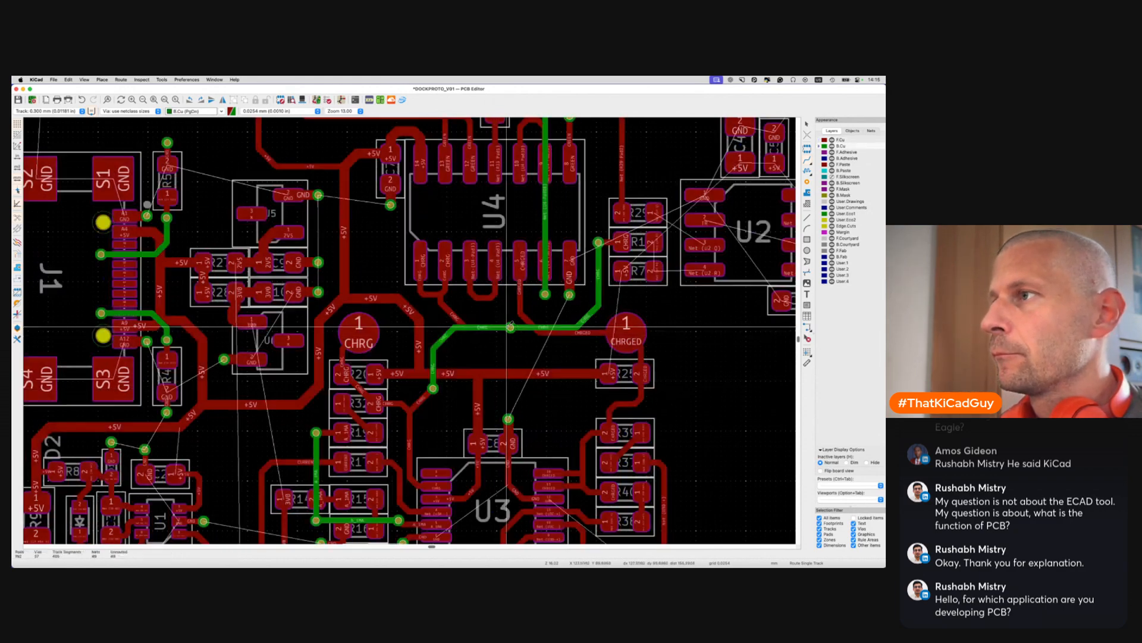
{"action": "key", "text": "super+s"}
Connect pad 4 of U2 to R7 and pad 3 of U2 to R29 with F.Cu tracks
{"action": "scroll", "coordinate": [408, 341], "scroll_direction": "right", "scroll_amount": 5}
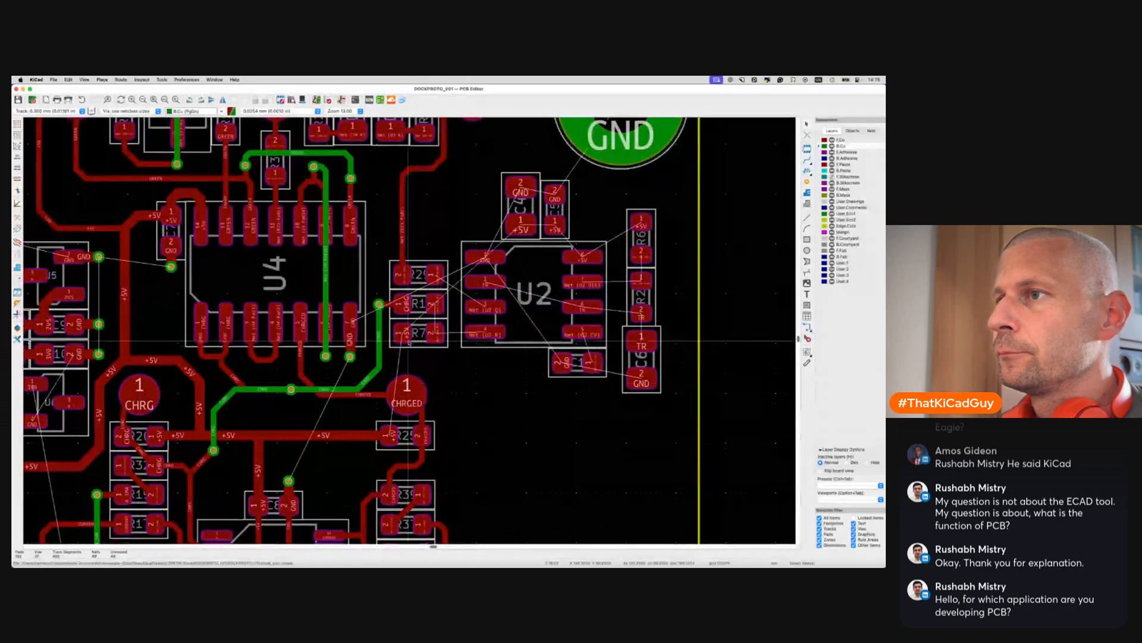
{"action": "scroll", "coordinate": [408, 341], "scroll_direction": "up", "scroll_amount": 3}
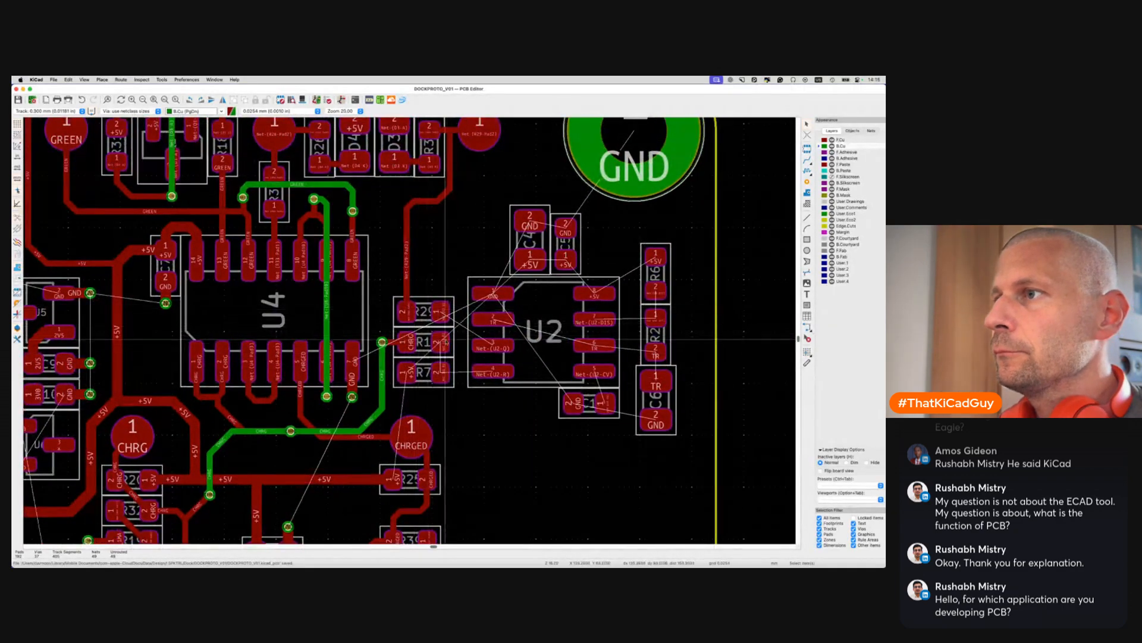
{"action": "key", "text": "x"}
{"action": "left_click", "coordinate": [442, 372]}
{"action": "left_click", "coordinate": [492, 371]}
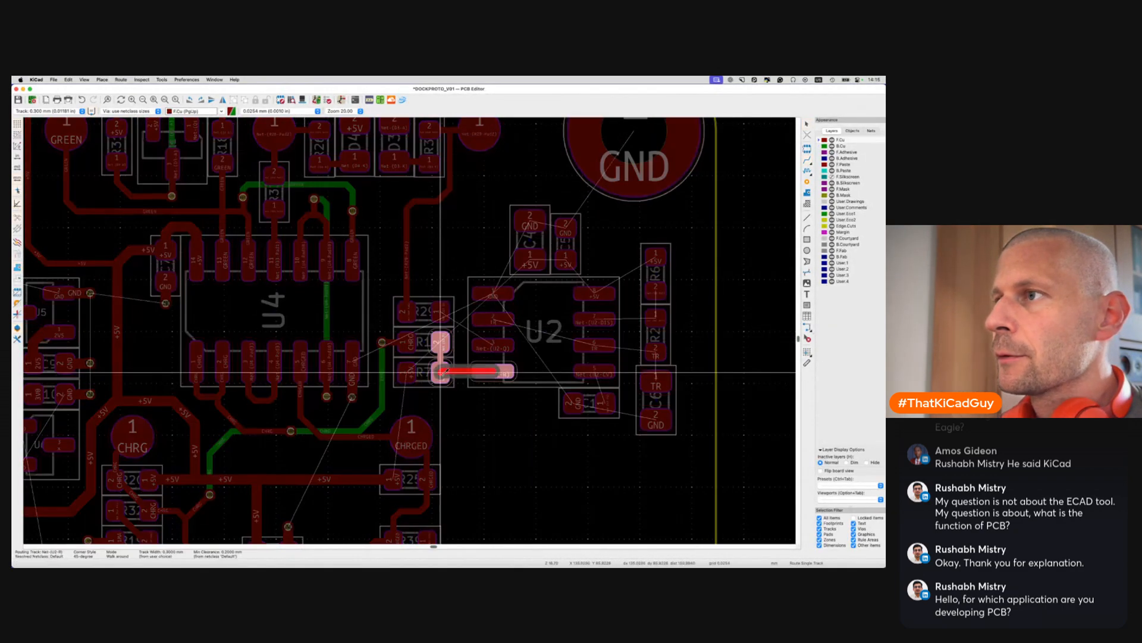
{"action": "left_click", "coordinate": [442, 372]}
{"action": "left_click", "coordinate": [494, 346]}
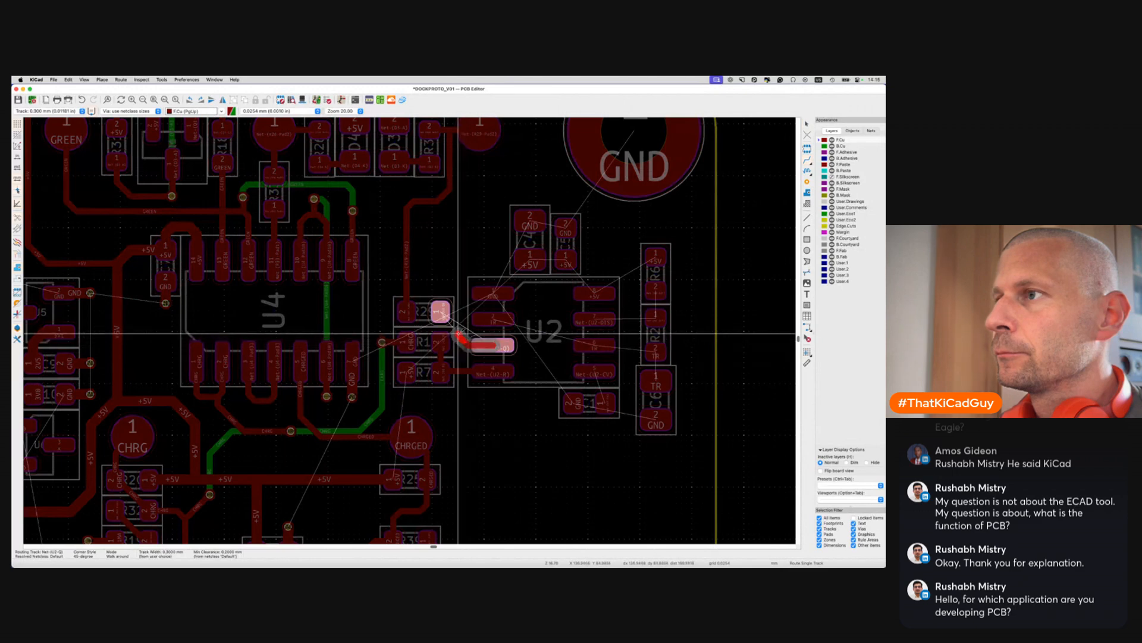
{"action": "left_click", "coordinate": [440, 311]}
{"action": "key", "text": "Page_Down"}
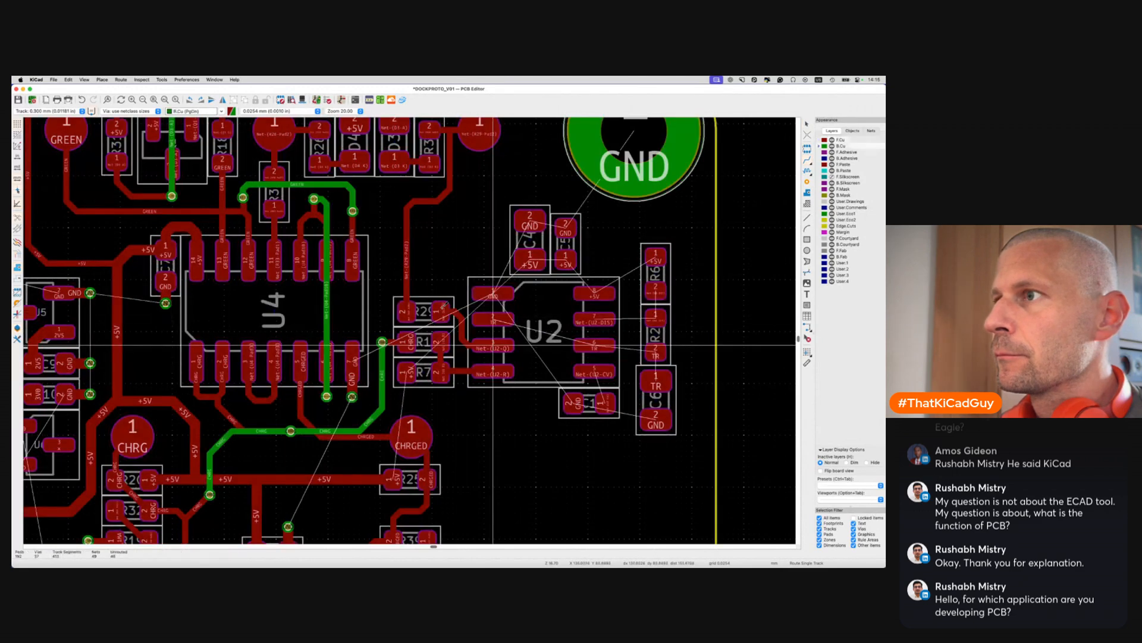
Route GND pad 1 of U2 outward to a via using a 0.5 mm track
{"action": "left_click", "coordinate": [473, 293]}
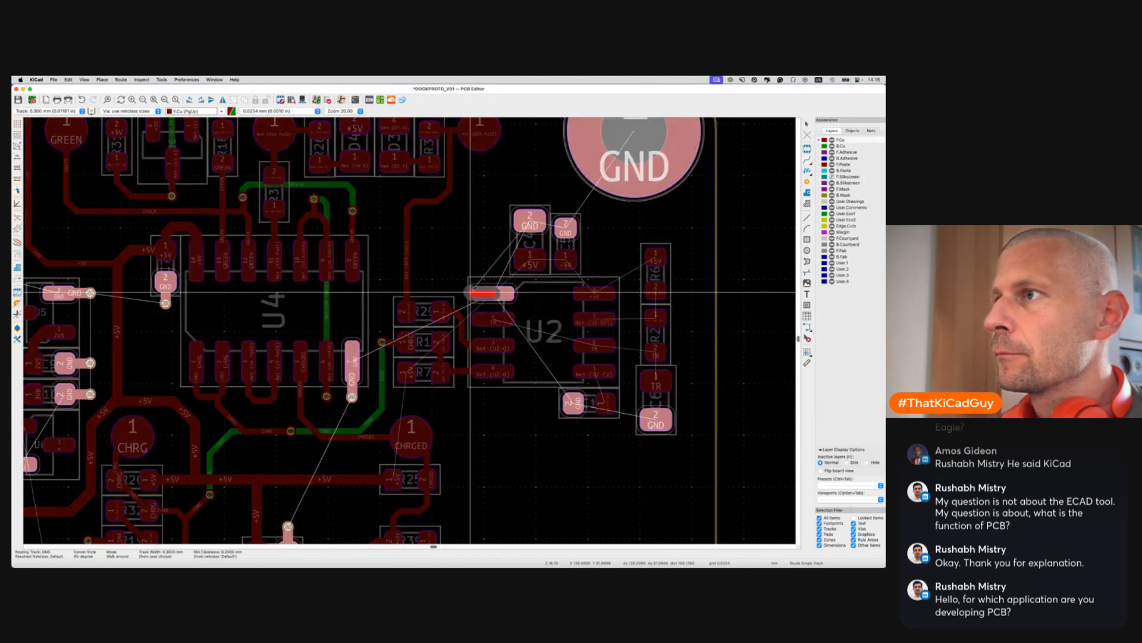
{"action": "key", "text": "w"}
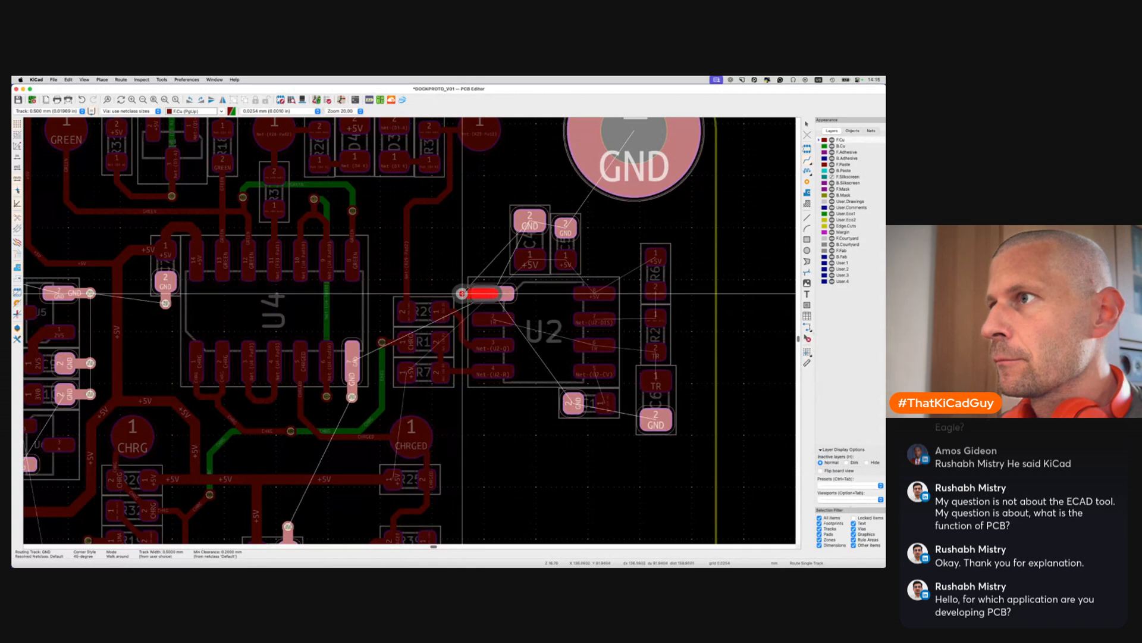
{"action": "left_click", "coordinate": [462, 293]}
{"action": "key", "text": "Escape"}
Route +5V from pad 1 of C4 through the neighbouring capacitor to pad 8 of U2, with a branch to pad 1 of R6
{"action": "middle_click_drag", "start_coordinate": [582, 283], "coordinate": [562, 319]}
{"action": "left_click", "coordinate": [512, 294]}
{"action": "left_click", "coordinate": [546, 294]}
{"action": "left_click", "coordinate": [547, 296]}
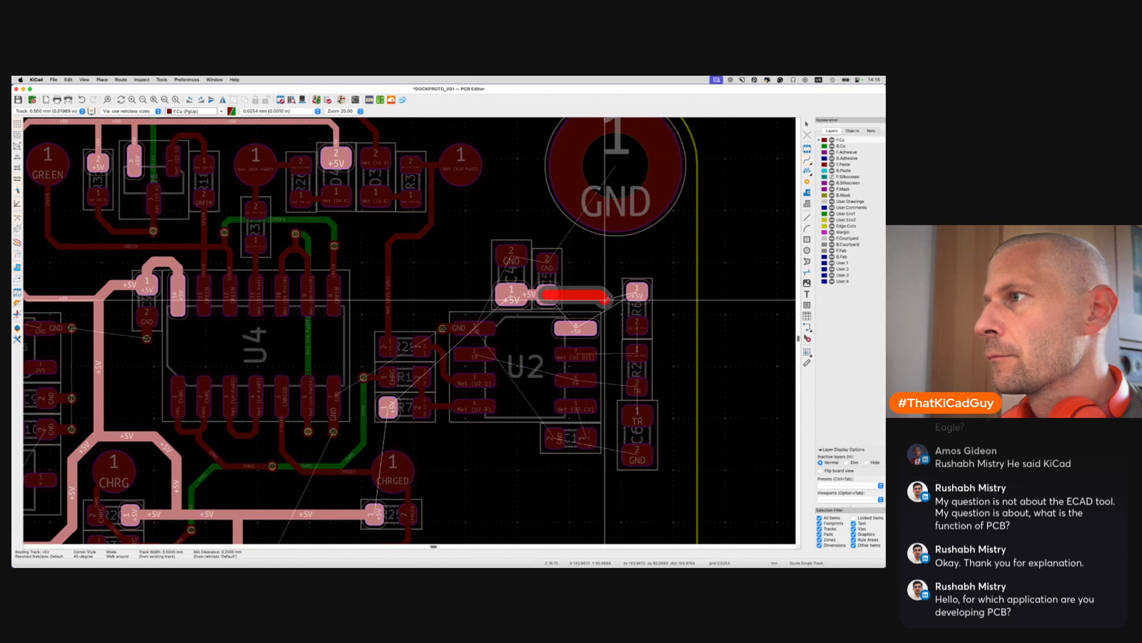
{"action": "left_click", "coordinate": [605, 300]}
{"action": "left_click", "coordinate": [607, 312]}
{"action": "left_click", "coordinate": [576, 327]}
{"action": "key", "text": "Page_Down"}
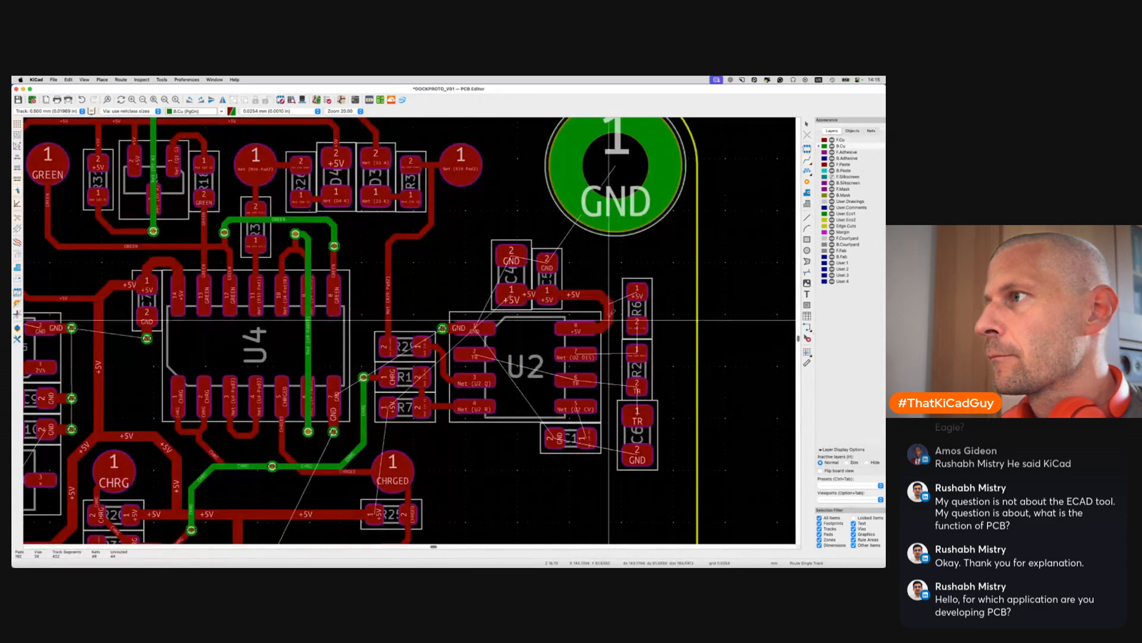
{"action": "left_click", "coordinate": [637, 291]}
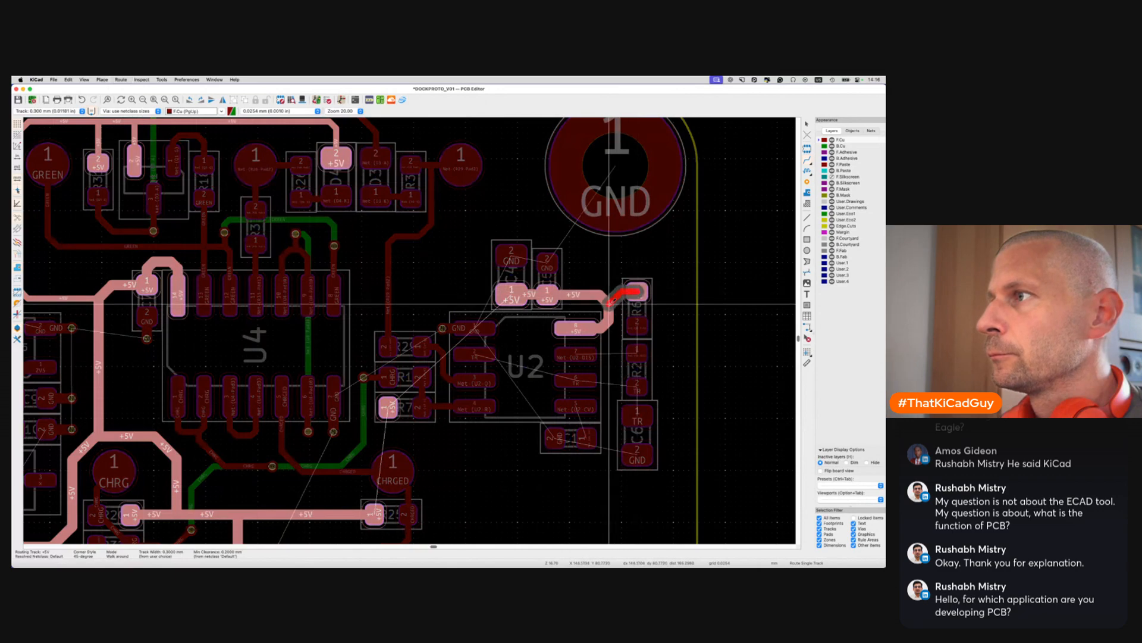
{"action": "left_click", "coordinate": [609, 304]}
Join pad 2 of R6 to pad 1 of R2, and connect pad 6 of U2 to the TR pad of R2
{"action": "left_click", "coordinate": [637, 325]}
{"action": "left_click", "coordinate": [637, 352]}
{"action": "left_click", "coordinate": [576, 380]}
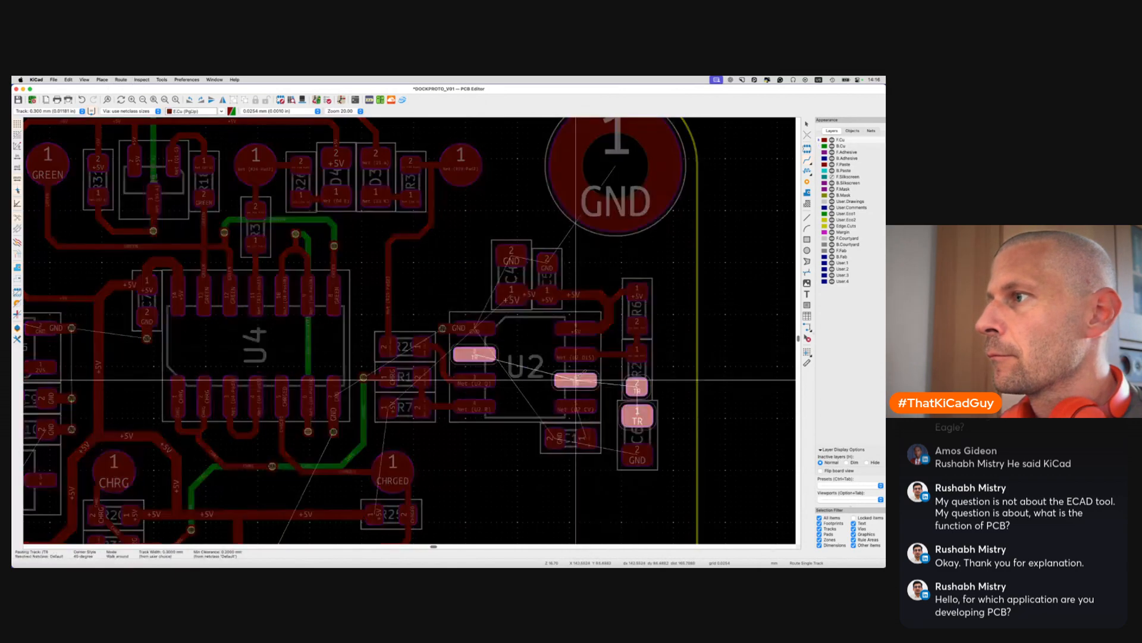
{"action": "left_click", "coordinate": [637, 386]}
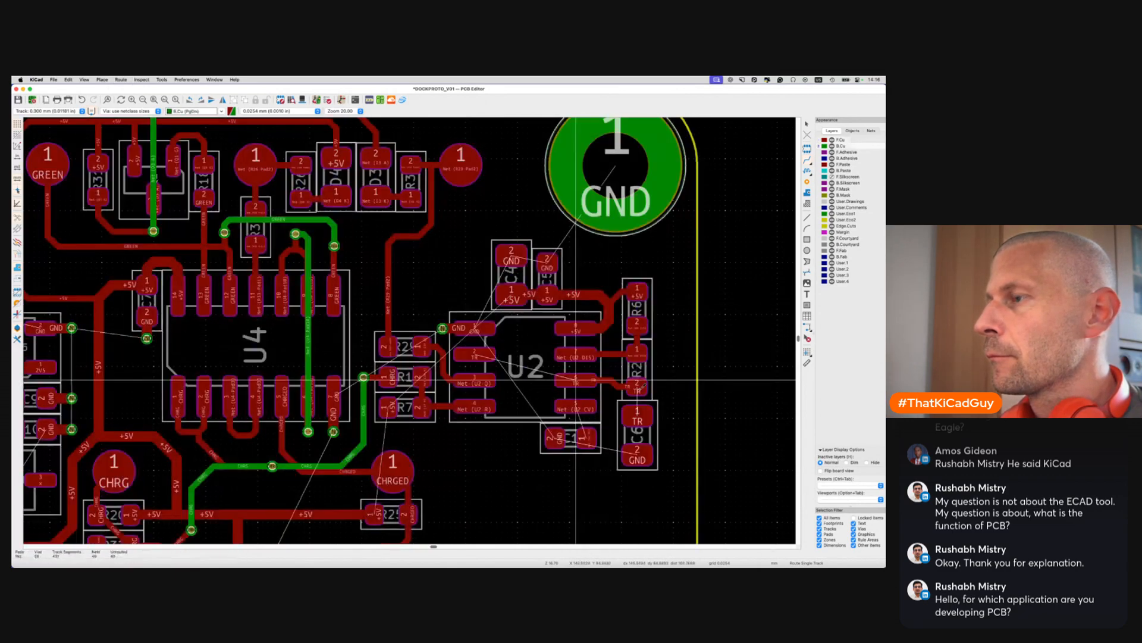
Route TR from pad 6 of U2 across under the chip to pad 2 and save the board
{"action": "left_click", "coordinate": [576, 379]}
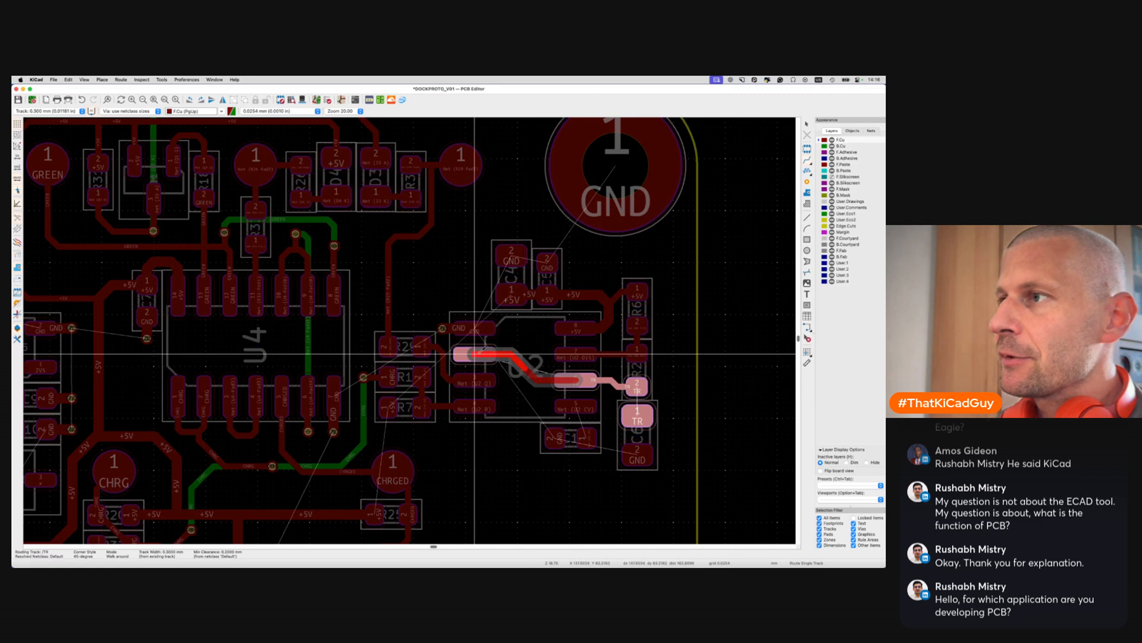
{"action": "key", "text": "Escape"}
{"action": "key", "text": "Page_Down"}
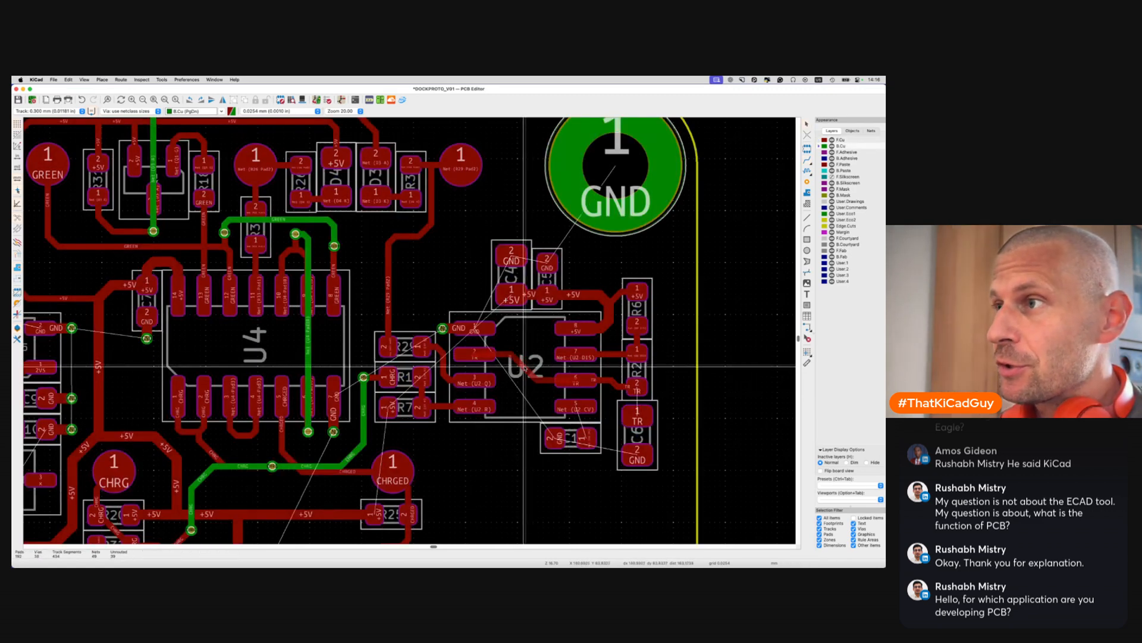
{"action": "key", "text": "super+s"}
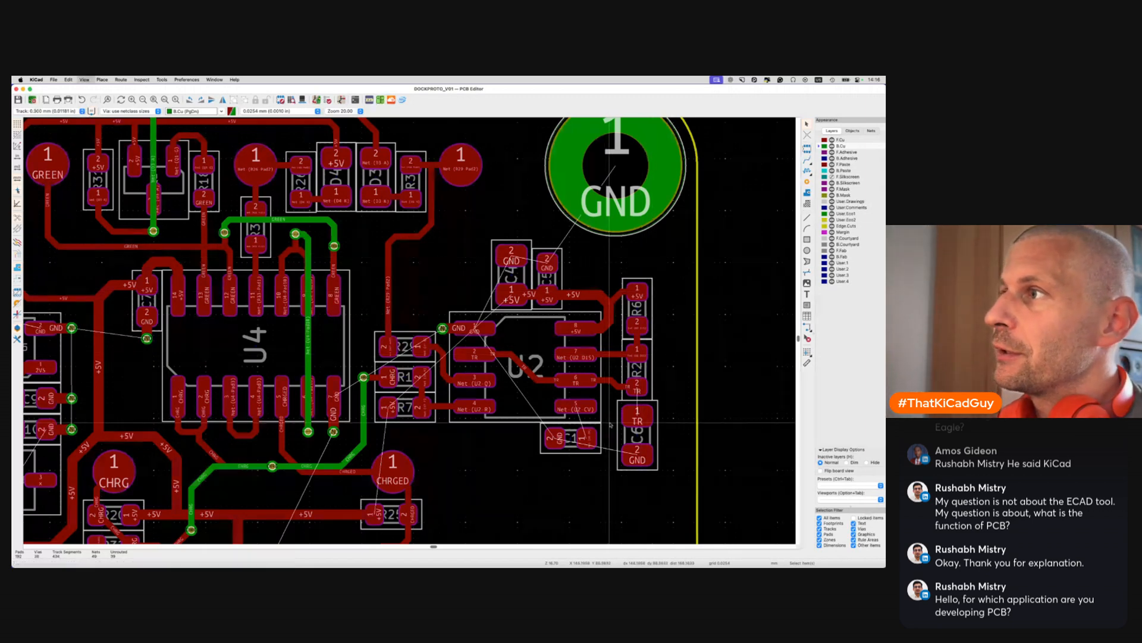
Open the board in the 3D viewer and examine its component side from several angles
{"action": "key", "text": "alt+3"}
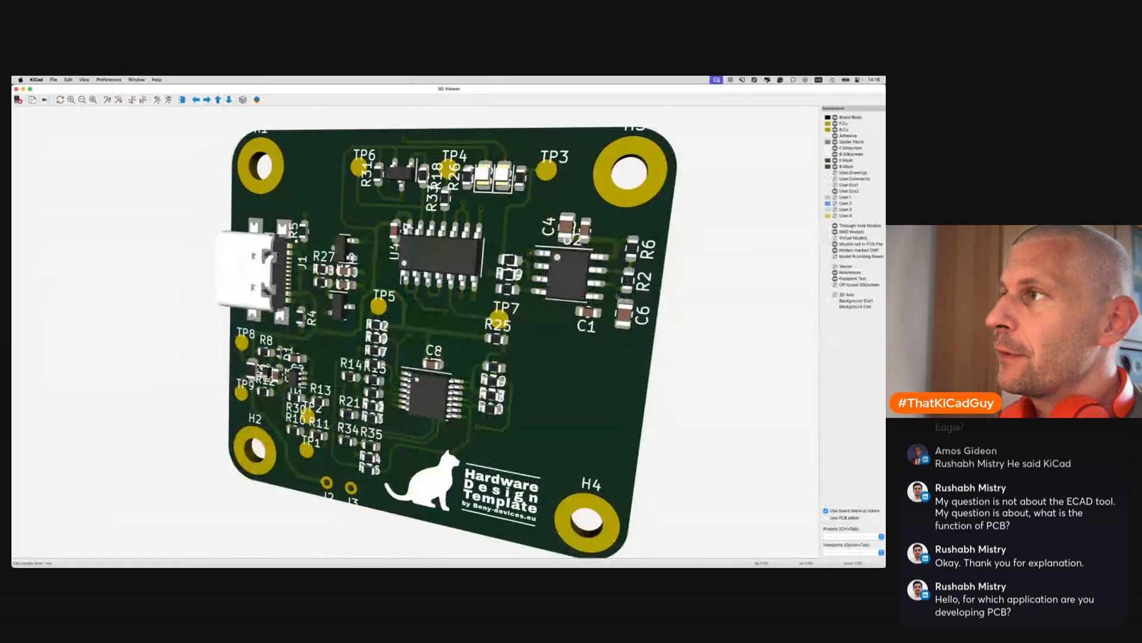
{"action": "left_click_drag", "start_coordinate": [667, 238], "coordinate": [667, 217]}
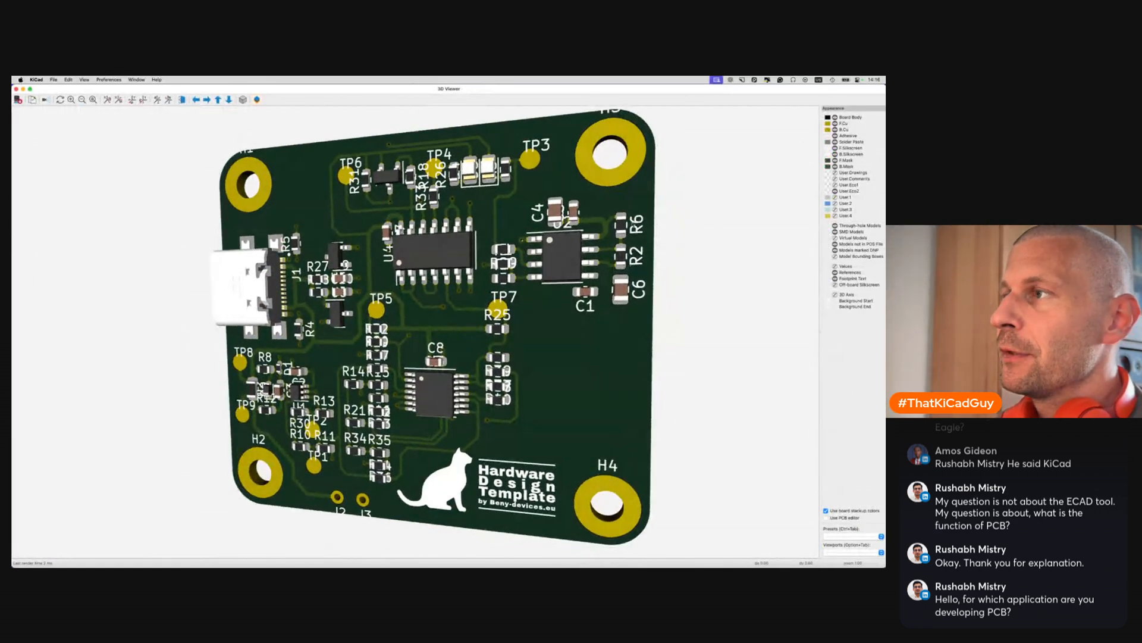
{"action": "scroll", "coordinate": [603, 275], "scroll_direction": "down", "scroll_amount": 1}
{"action": "scroll", "coordinate": [602, 275], "scroll_direction": "left", "scroll_amount": 1}
{"action": "left_click_drag", "start_coordinate": [545, 331], "coordinate": [690, 211]}
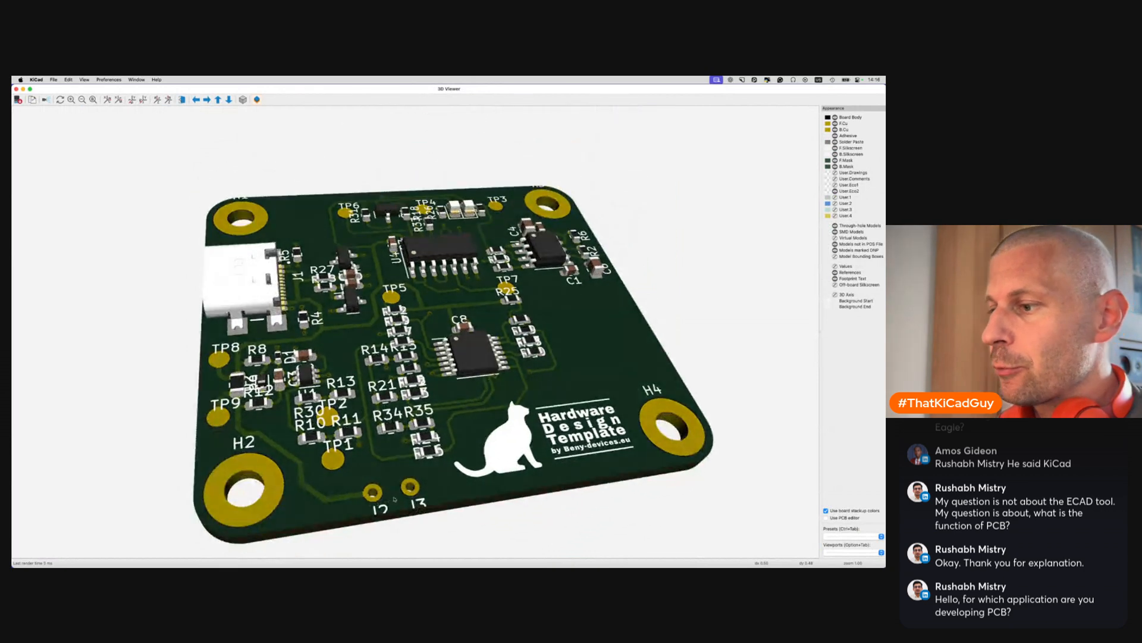
{"action": "left_click_drag", "start_coordinate": [419, 510], "coordinate": [298, 445]}
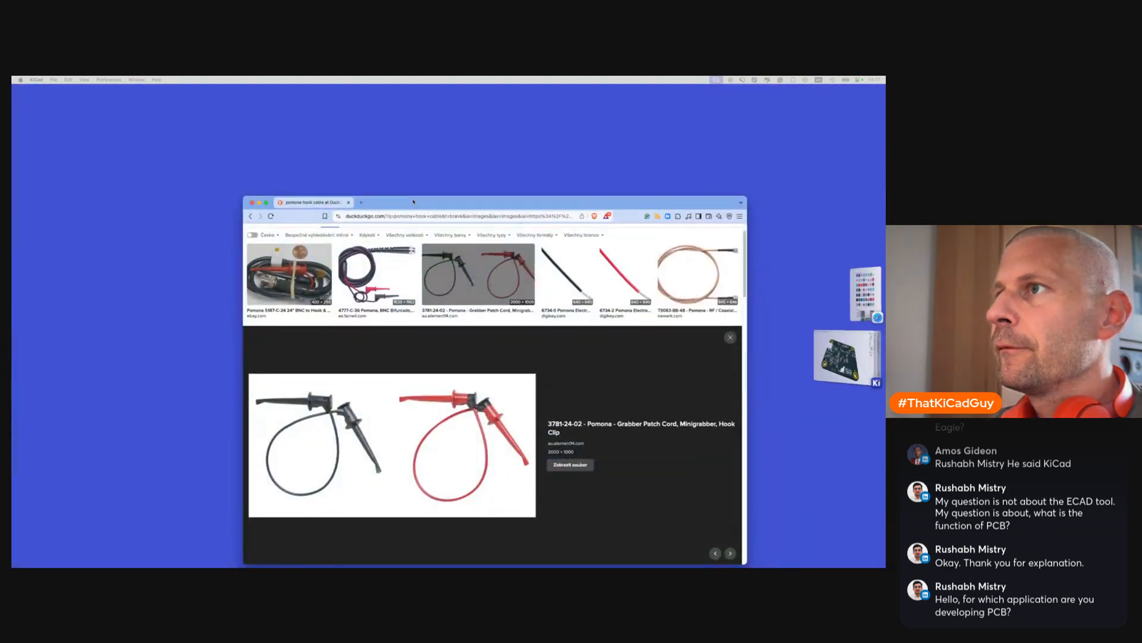
View the Pomona grabber patch cord image in the browser and close its window
{"action": "left_click_drag", "start_coordinate": [414, 202], "coordinate": [398, 147]}
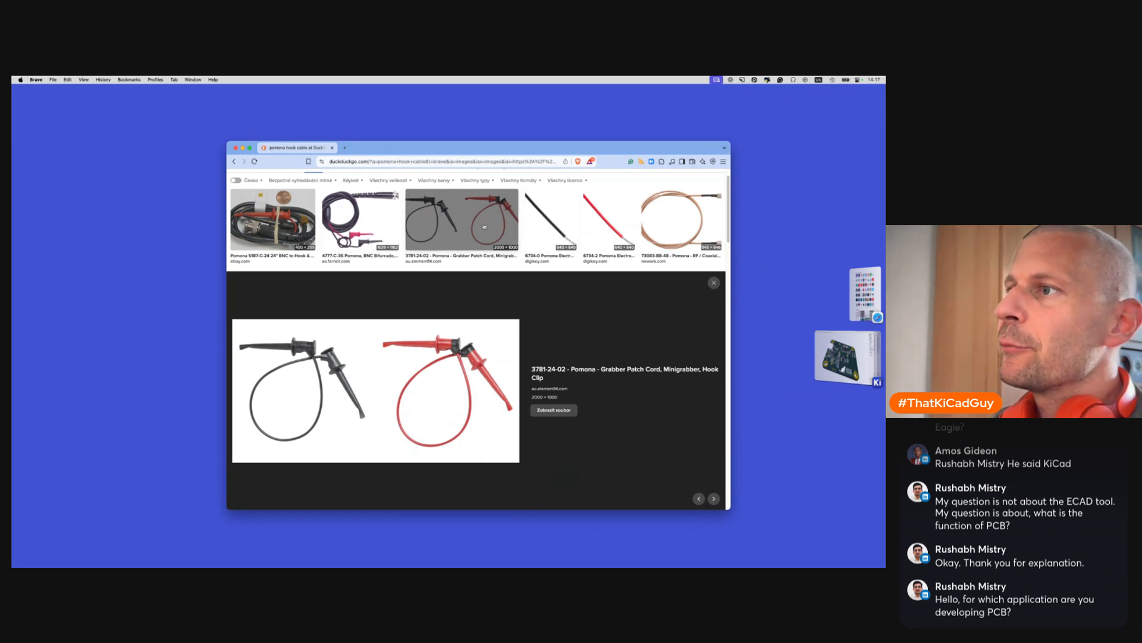
{"action": "left_click", "coordinate": [237, 148]}
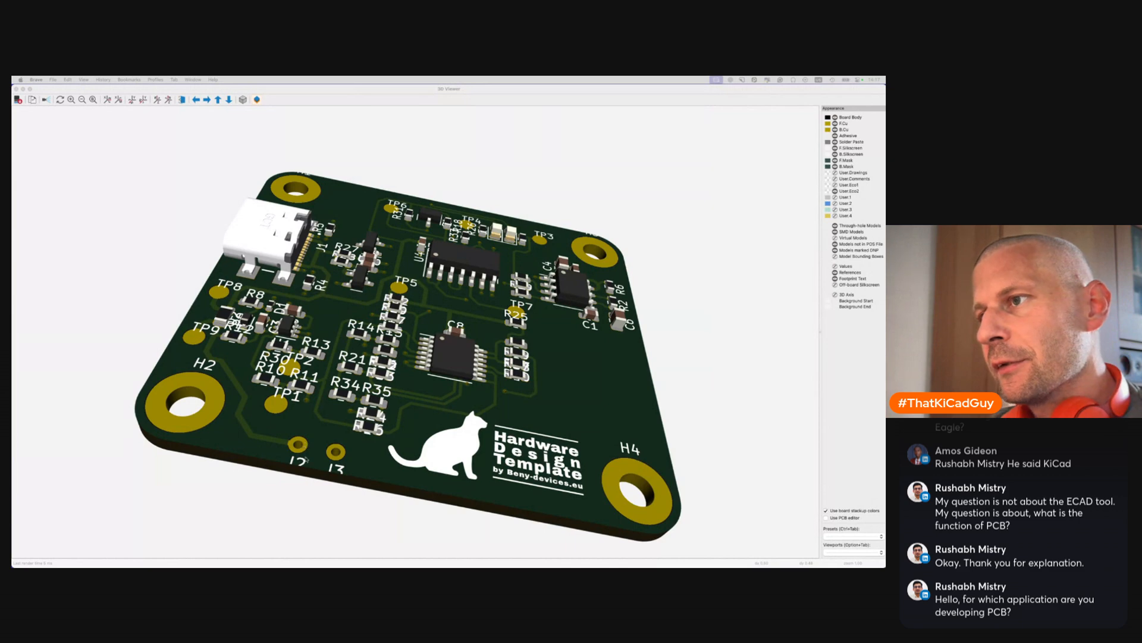
Examine the board around J2 and J3 in the 3D viewer, and close the viewer
{"action": "left_click_drag", "start_coordinate": [328, 458], "coordinate": [311, 435]}
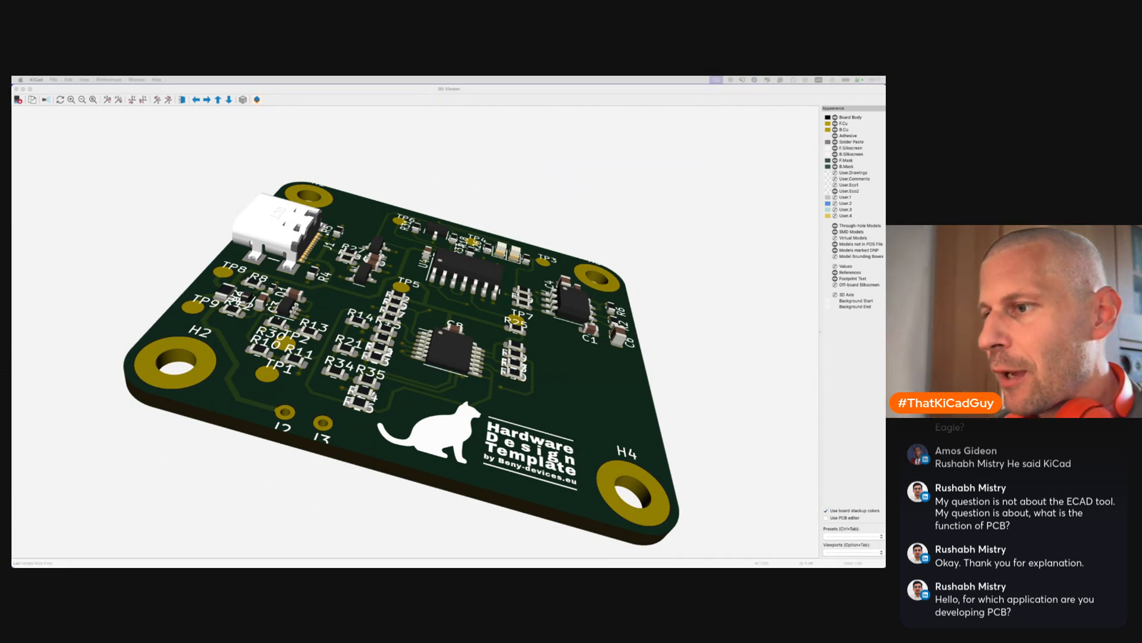
{"action": "left_click_drag", "start_coordinate": [316, 393], "coordinate": [323, 485]}
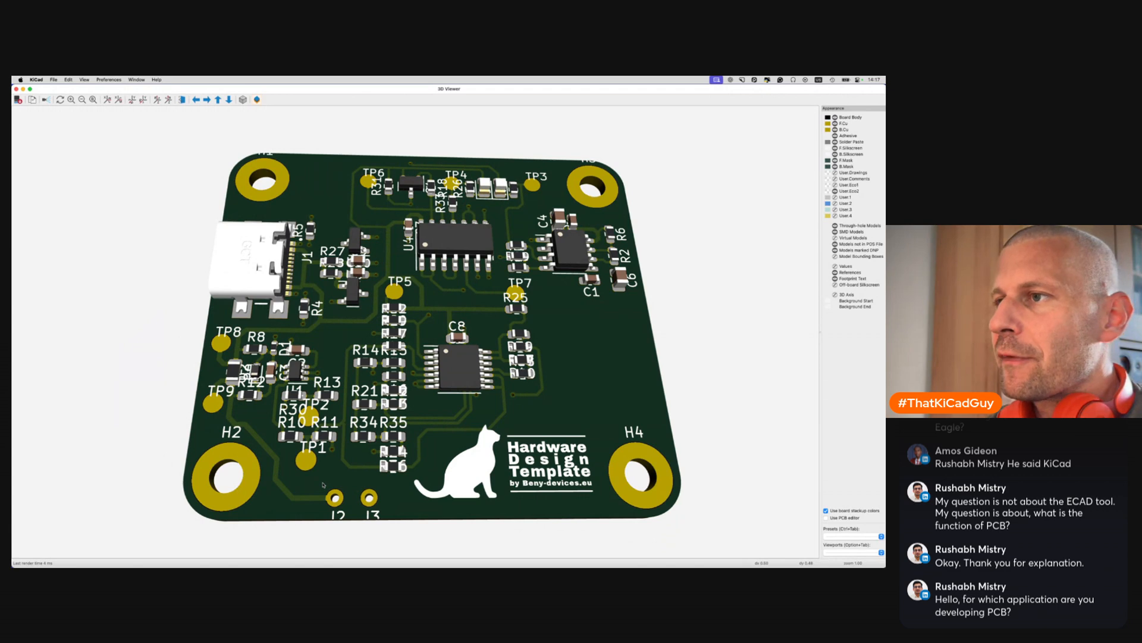
{"action": "scroll", "coordinate": [363, 496], "scroll_direction": "down", "scroll_amount": 2}
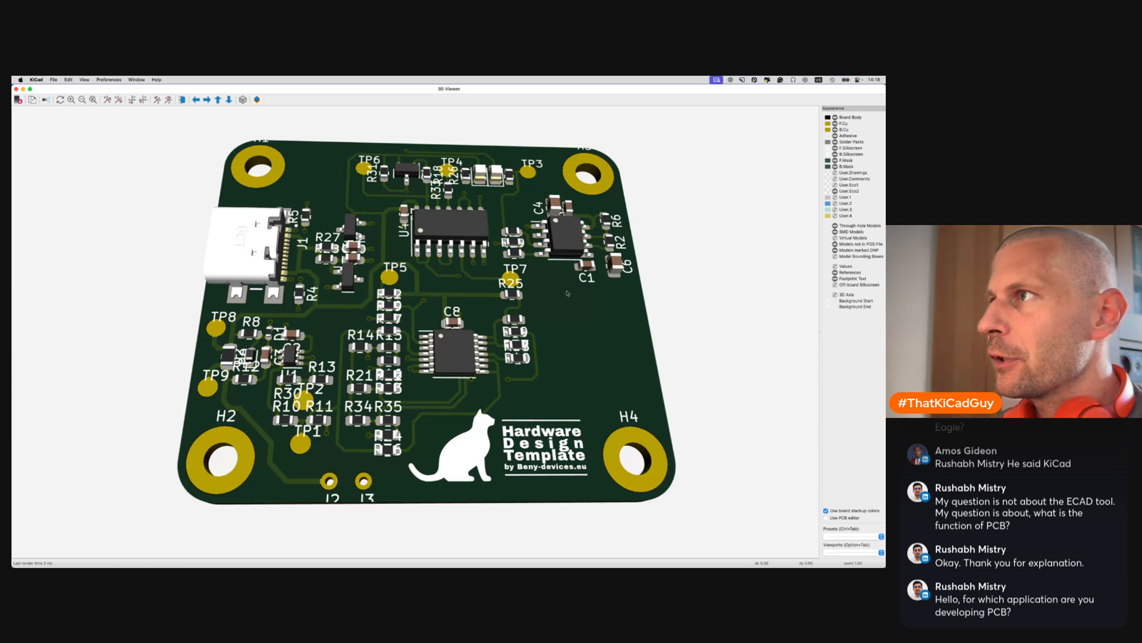
{"action": "key", "text": "super+w"}
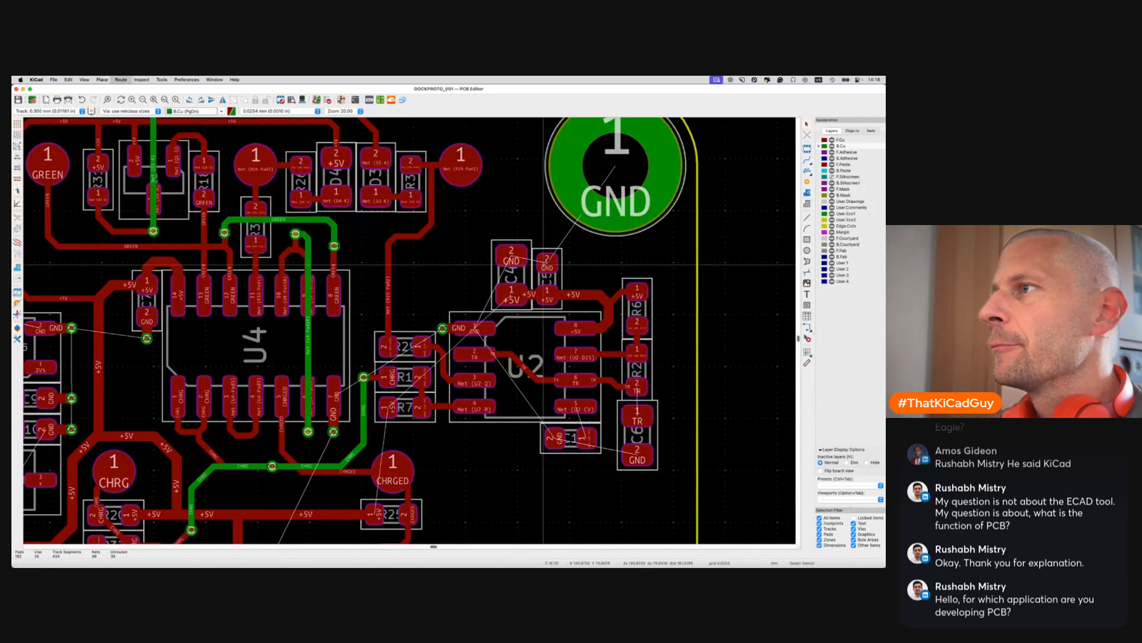
Add GND vias at the ends of short tracks above pad 2 of C4 and pad 2 of the capacitor beside it
{"action": "key", "text": "x"}
{"action": "key", "text": "v"}
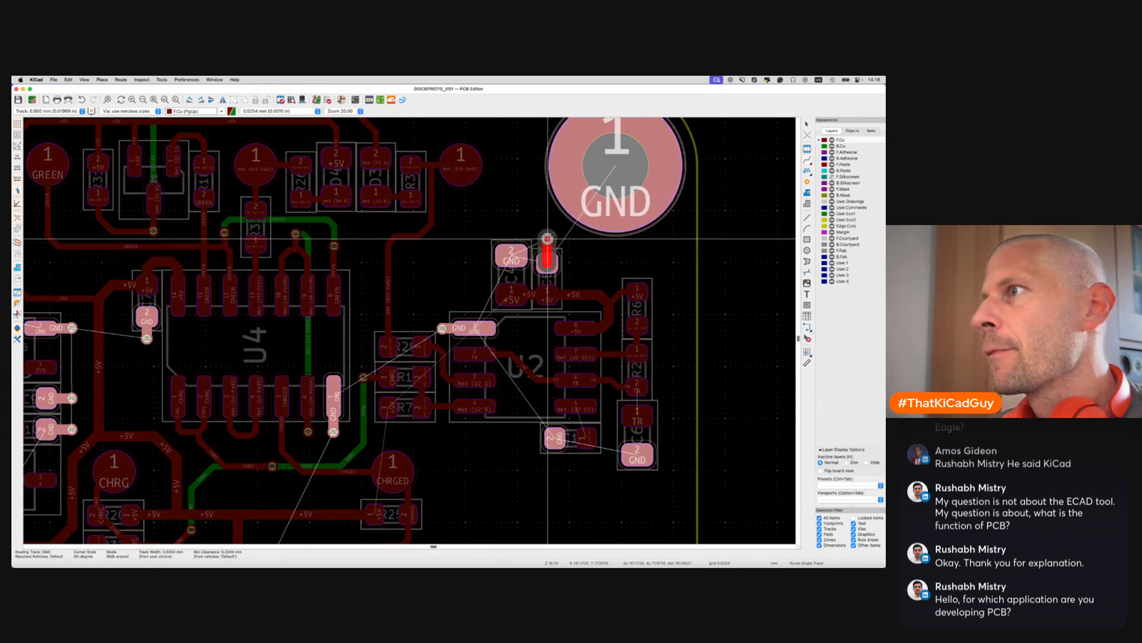
{"action": "left_click", "coordinate": [548, 238]}
{"action": "key", "text": "Escape"}
{"action": "key", "text": "x"}
{"action": "left_click", "coordinate": [511, 256]}
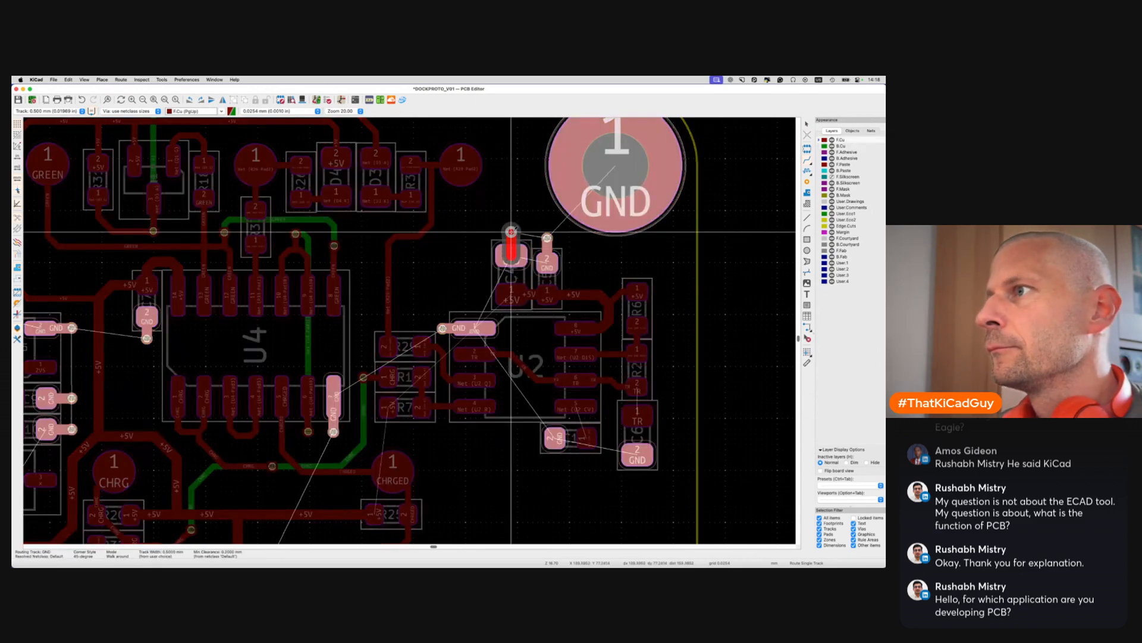
{"action": "left_click", "coordinate": [511, 230]}
{"action": "key", "text": "Escape"}
Route +5V from pad 1 of C4 through a via and down on B.Cu to the +5V track below CHRGED, and save the board
{"action": "key", "text": "x"}
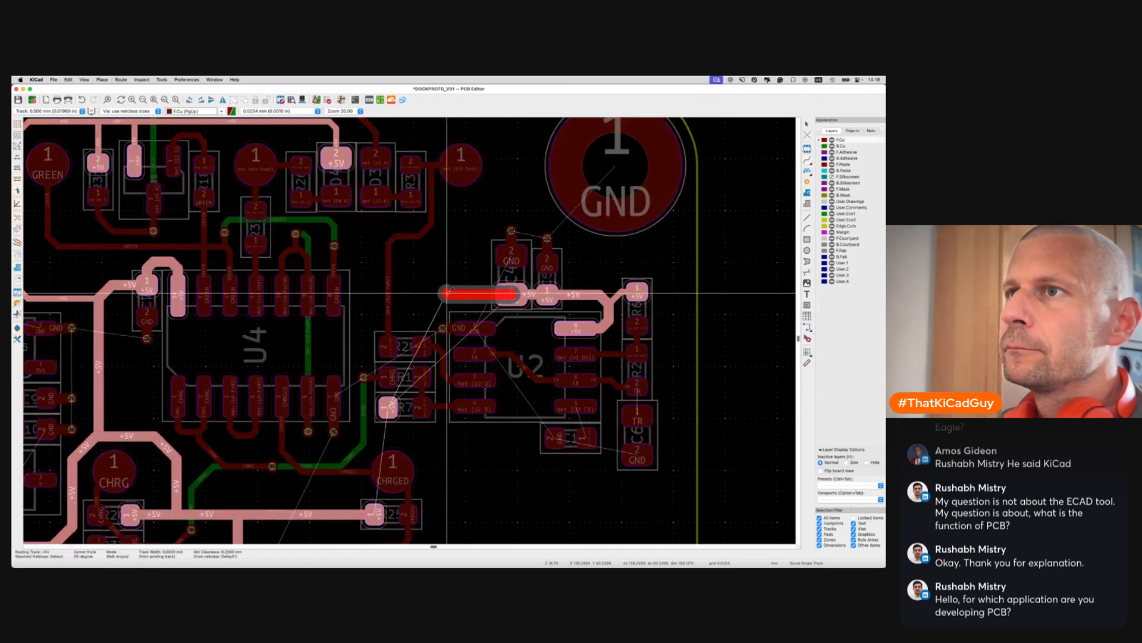
{"action": "scroll", "coordinate": [455, 294], "scroll_direction": "down", "scroll_amount": 2}
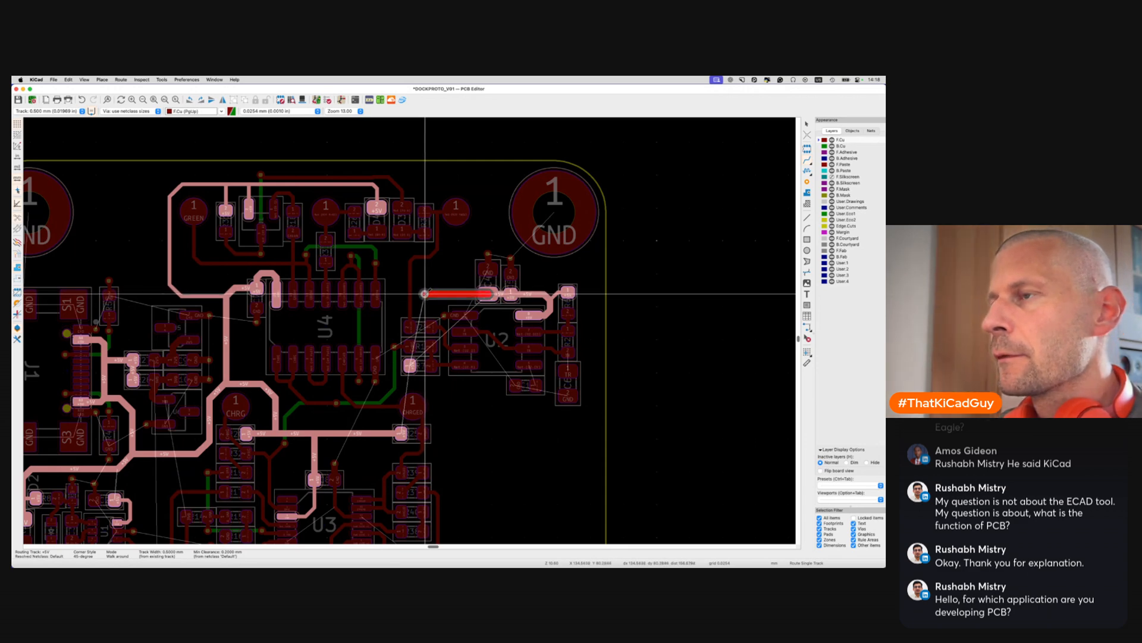
{"action": "key", "text": "v"}
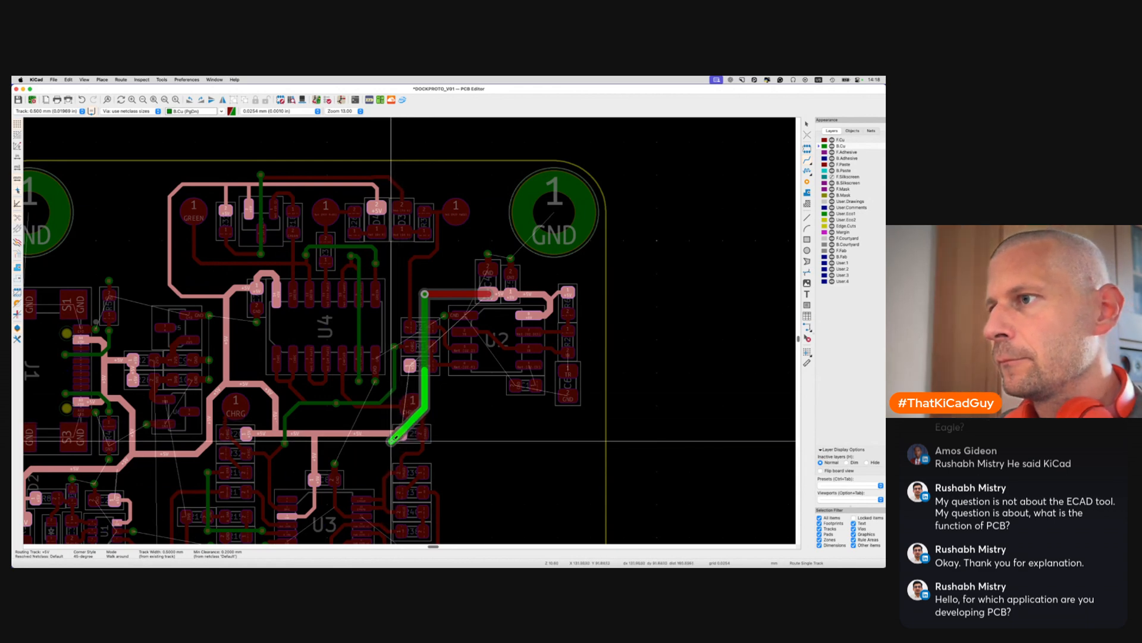
{"action": "left_click", "coordinate": [388, 443]}
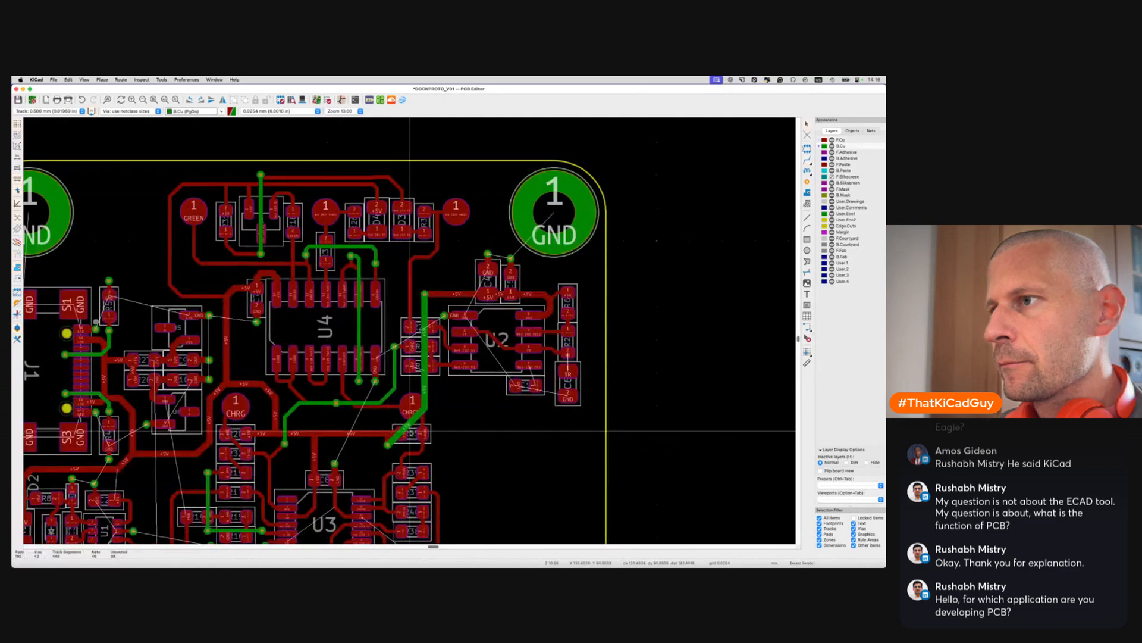
{"action": "left_click_drag", "start_coordinate": [408, 427], "coordinate": [417, 435]}
{"action": "key", "text": "super+s"}
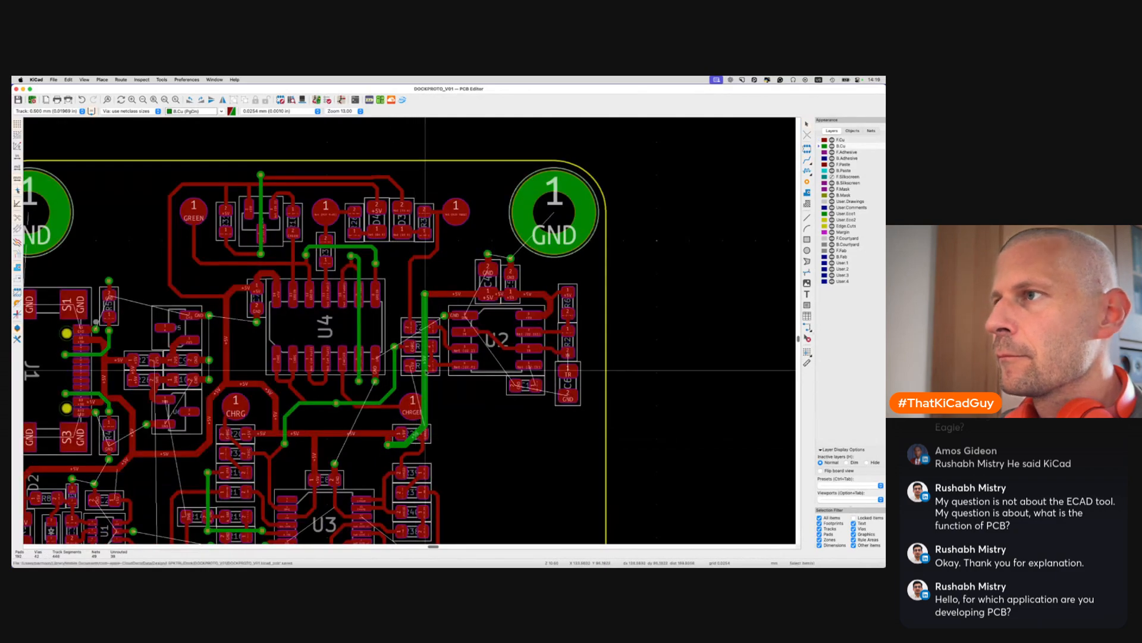
Route a narrower +5V track from the lowest resistor between U4 and U2 through a via below its pad onto B.Cu
{"action": "scroll", "coordinate": [454, 321], "scroll_direction": "up", "scroll_amount": 2}
{"action": "key", "text": "Page_Up"}
{"action": "key", "text": "x"}
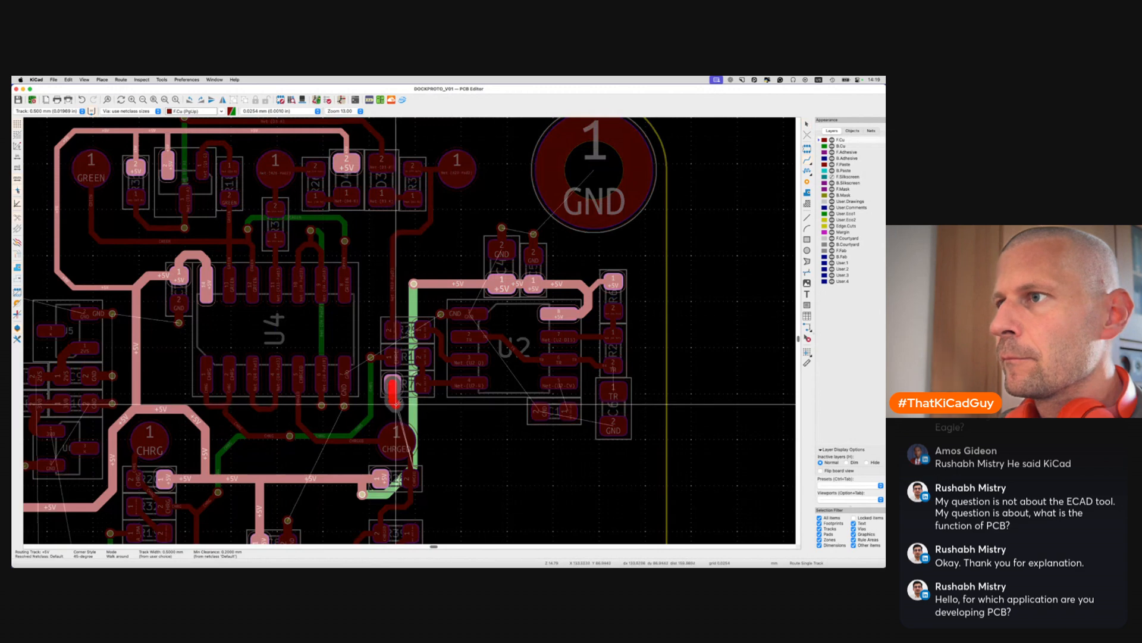
{"action": "key", "text": "w"}
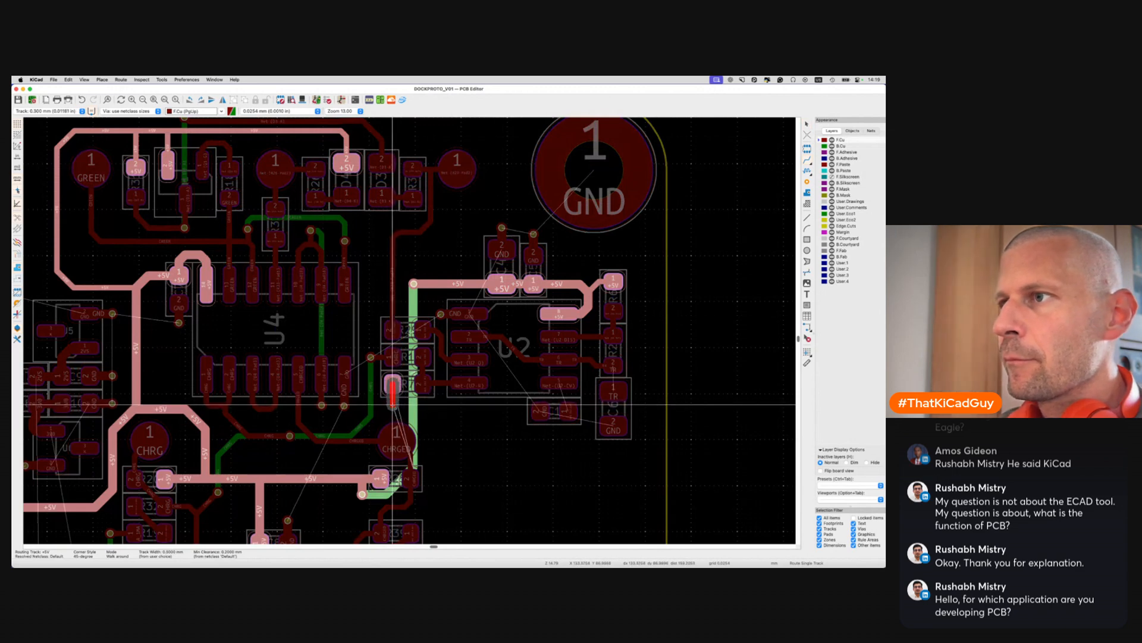
{"action": "key", "text": "Page_Down"}
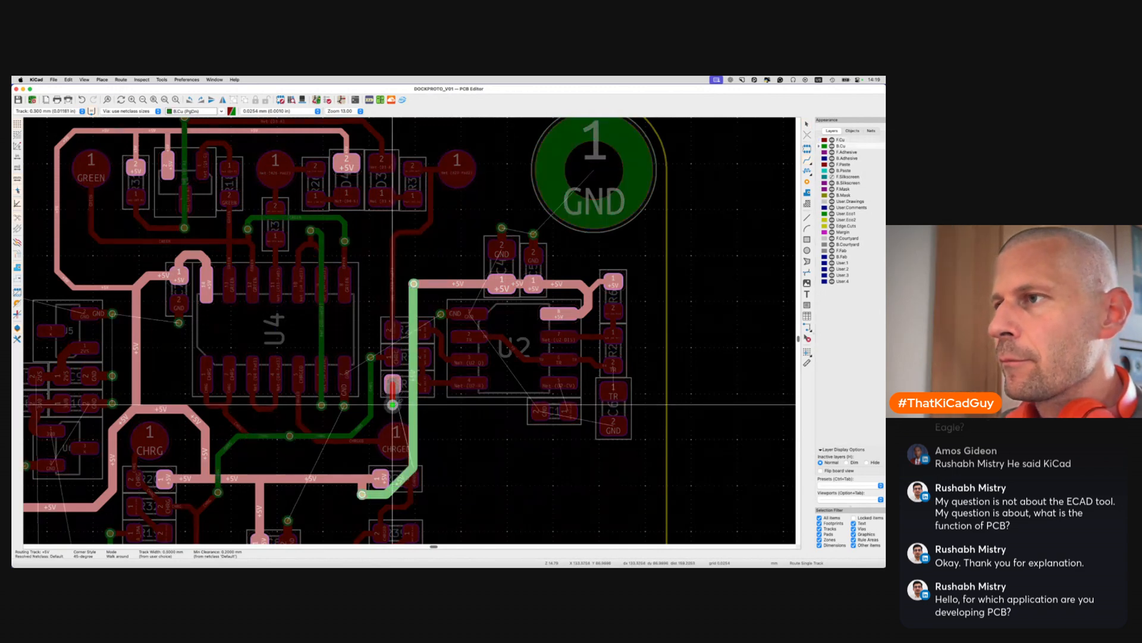
{"action": "key", "text": "Escape"}
{"action": "key", "text": "Escape"}
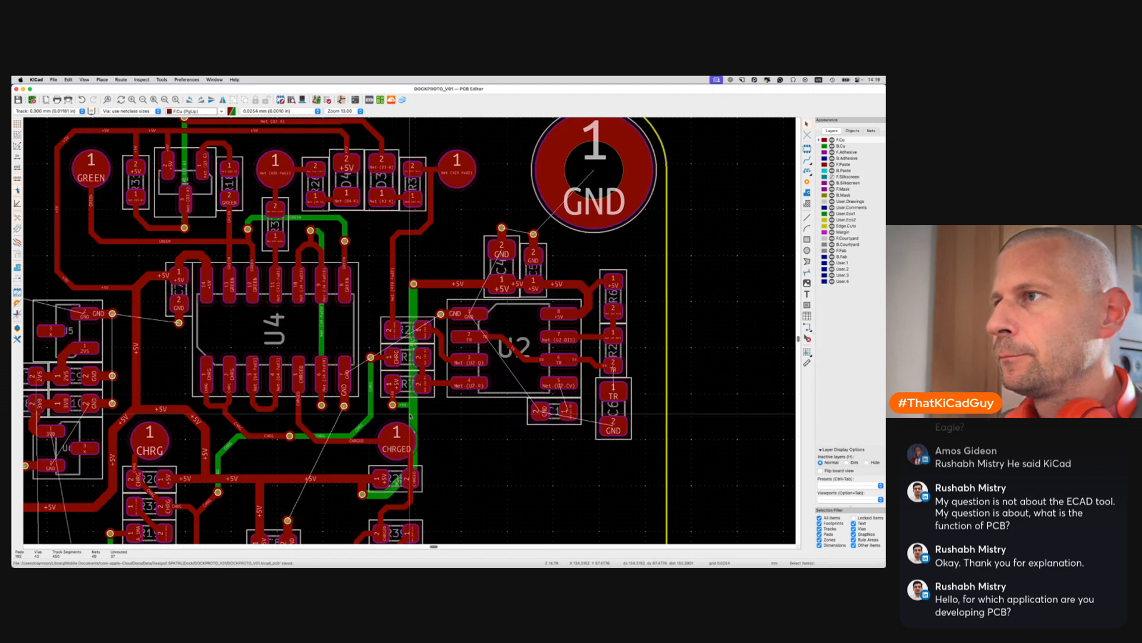
Route GND from pad 2 of C1 to a via just outside the capacitor
{"action": "scroll", "coordinate": [457, 378], "scroll_direction": "right", "scroll_amount": 5}
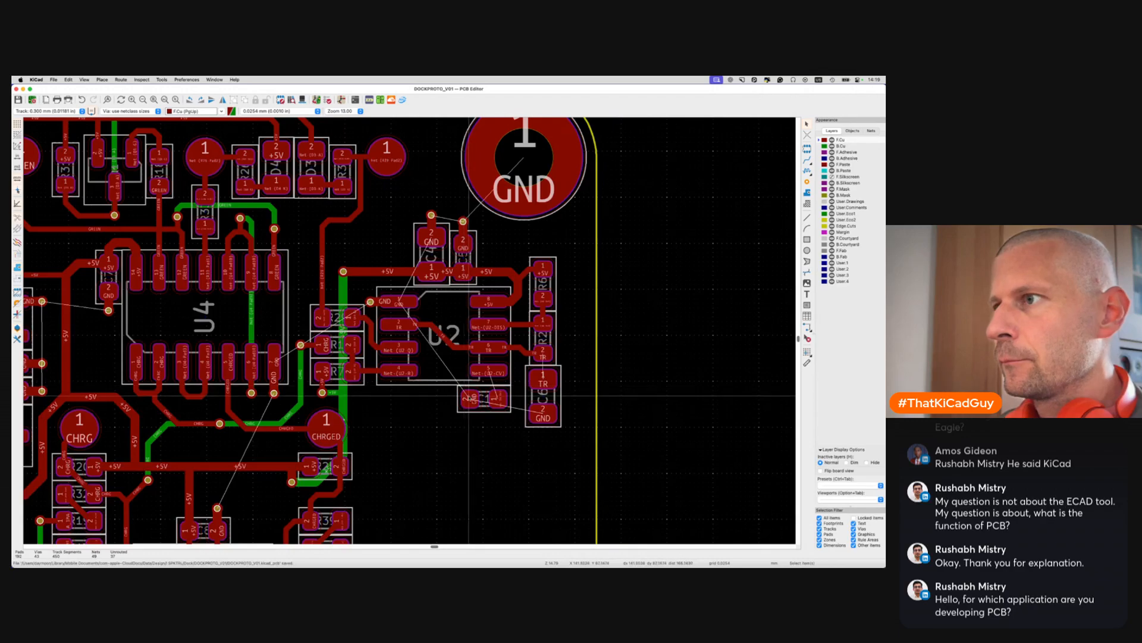
{"action": "key", "text": "x"}
{"action": "left_click", "coordinate": [449, 399]}
{"action": "key", "text": "Escape"}
Try to route Net-(U2-CV) from pad 5 of U2 to pad 1 of C1, and undo the attempt
{"action": "key", "text": "x"}
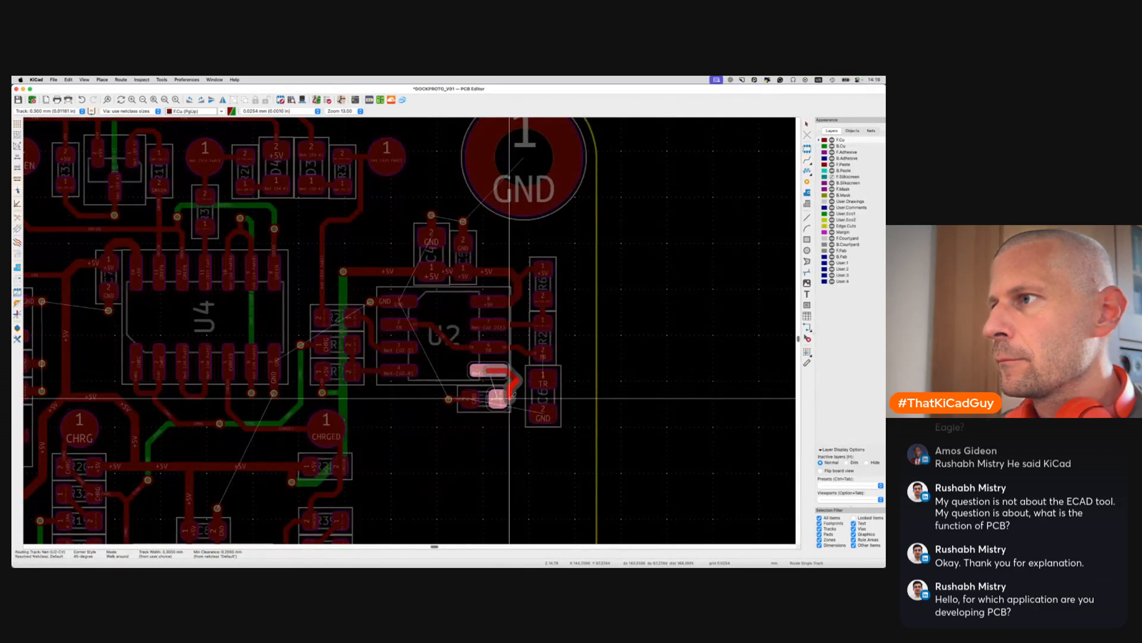
{"action": "left_click", "coordinate": [498, 398]}
{"action": "left_click", "coordinate": [506, 397]}
{"action": "key", "text": "Escape"}
{"action": "key", "text": "super+z"}
Route Net-(U2-CV) from pad 5 of U2 around to pad 1 of C1 and reshape its segments into a clean bend
{"action": "left_click", "coordinate": [487, 370]}
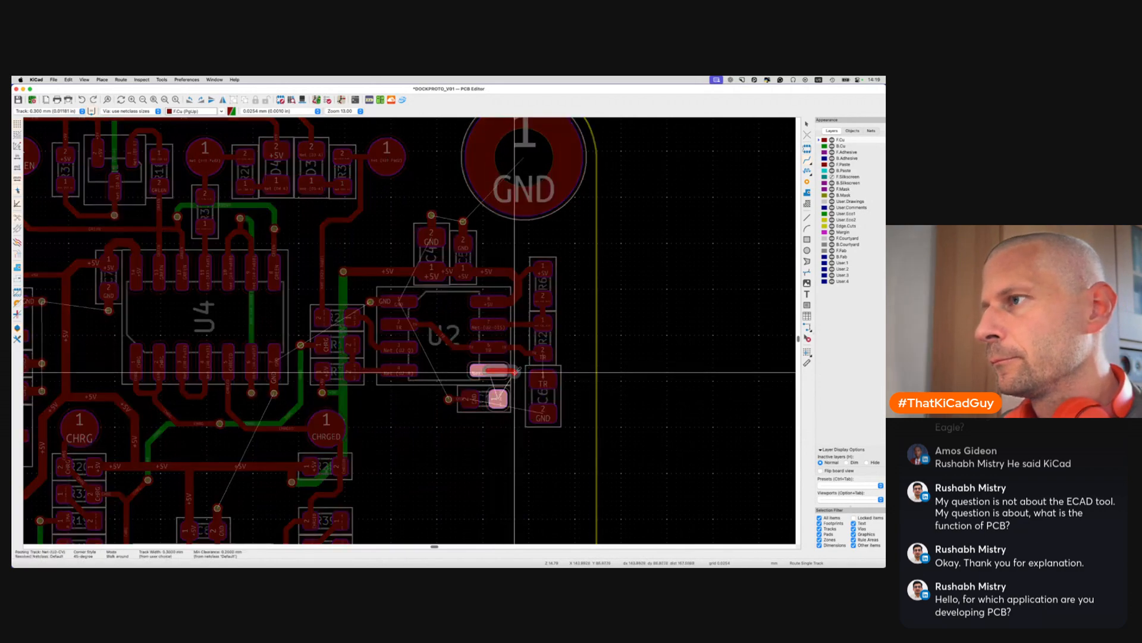
{"action": "left_click", "coordinate": [499, 398]}
{"action": "left_click", "coordinate": [513, 399]}
{"action": "key", "text": "d"}
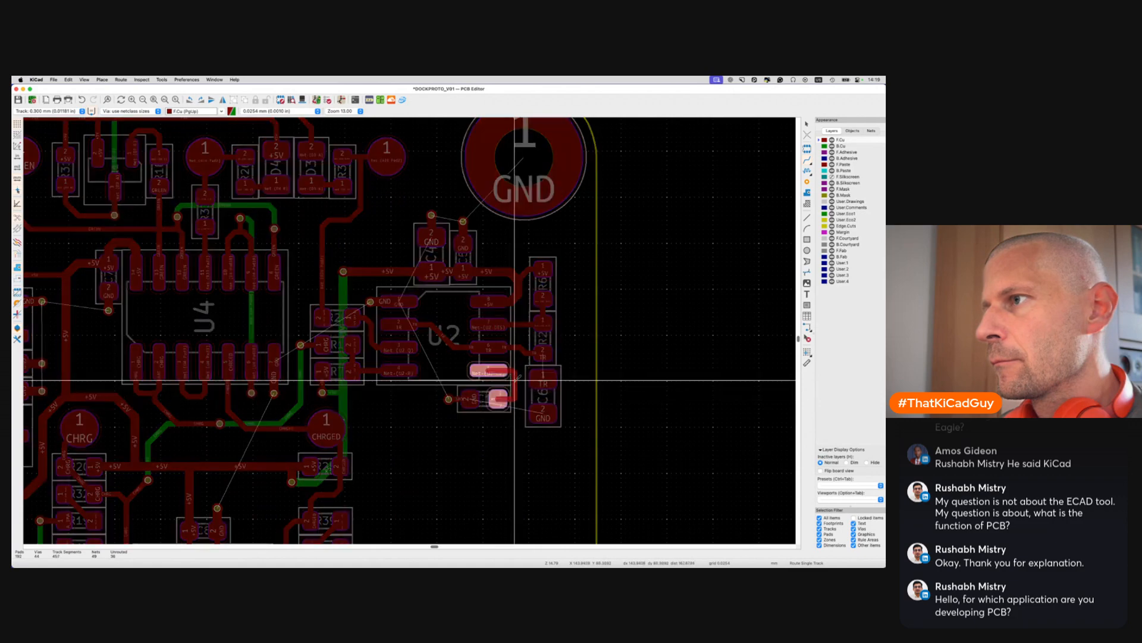
{"action": "left_click", "coordinate": [518, 377]}
{"action": "key", "text": "d"}
{"action": "left_click", "coordinate": [518, 389]}
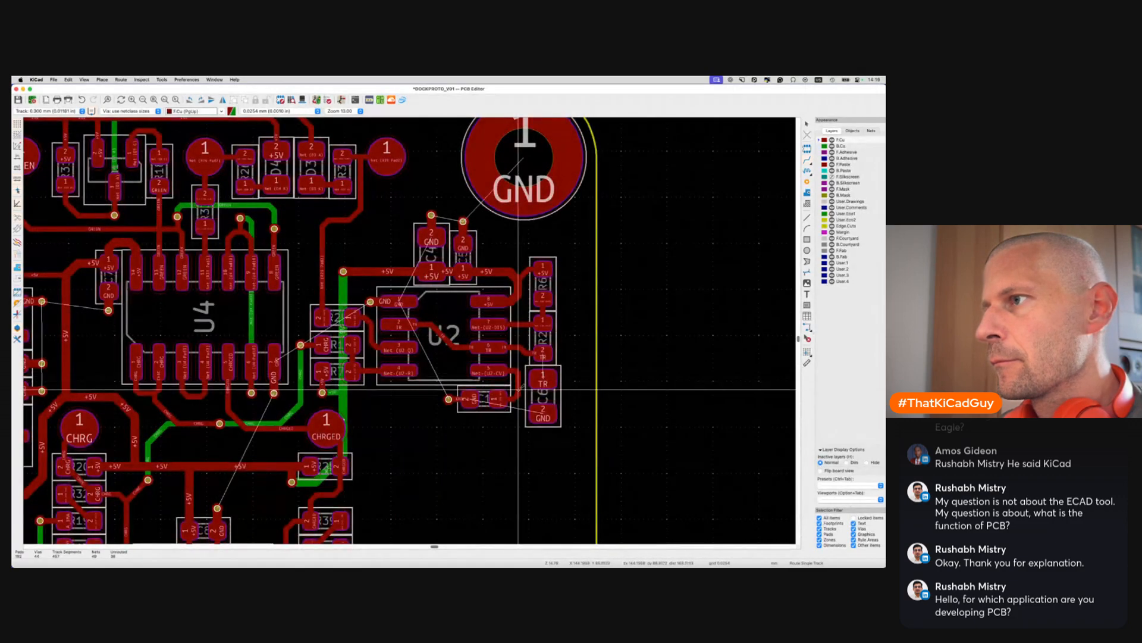
{"action": "scroll", "coordinate": [519, 371], "scroll_direction": "up", "scroll_amount": 3}
{"action": "key", "text": "d"}
{"action": "left_click", "coordinate": [507, 386]}
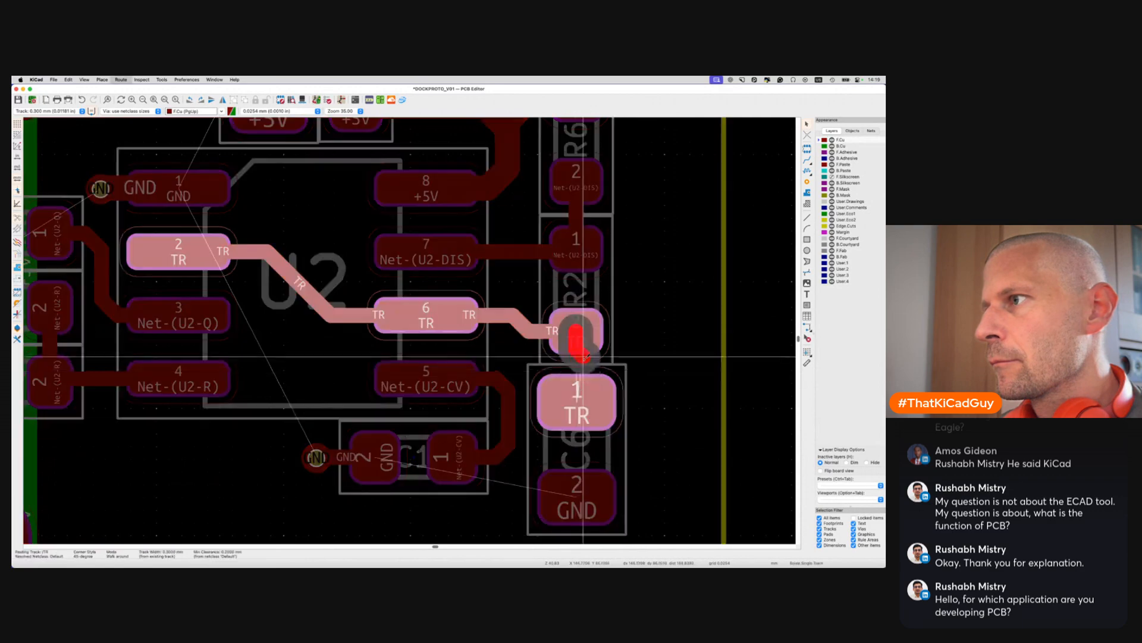
Route TR from pad 2 of R2 to pad 1 of C6, add a GND via below C6's pad 2, and save the board
{"action": "scroll", "coordinate": [586, 350], "scroll_direction": "down", "scroll_amount": 4}
{"action": "key", "text": "x"}
{"action": "key", "text": "v"}
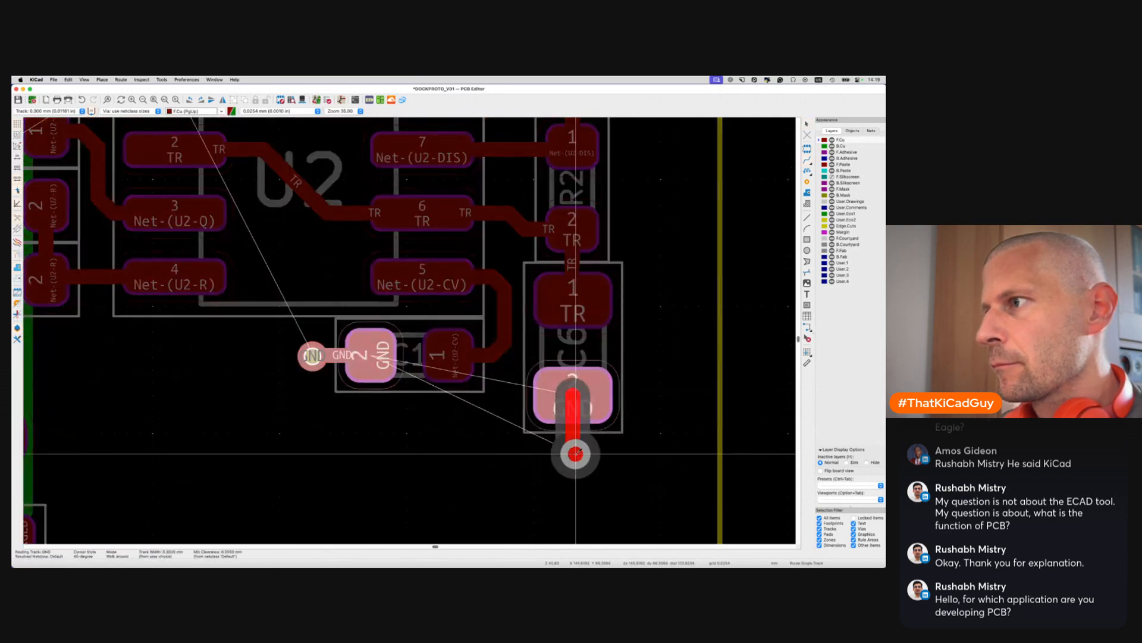
{"action": "double_click", "coordinate": [573, 463]}
{"action": "key", "text": "super+s"}
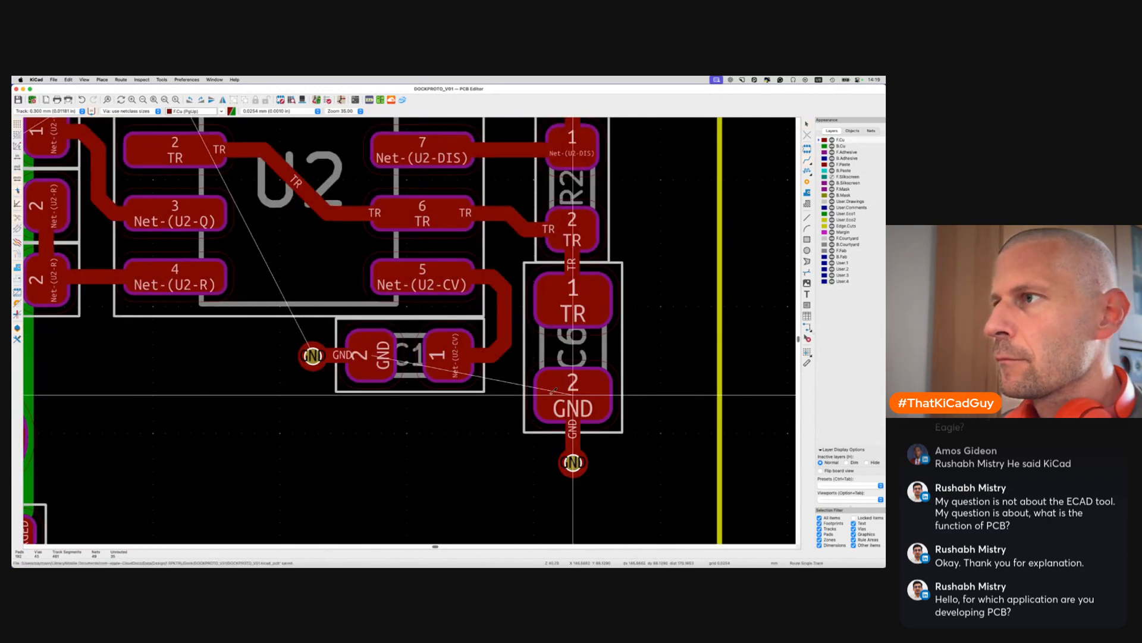
Replace the GND via on the J1 side of U6's pad 2 with a short track to a via on the opposite side
{"action": "scroll", "coordinate": [572, 394], "scroll_direction": "down", "scroll_amount": 5}
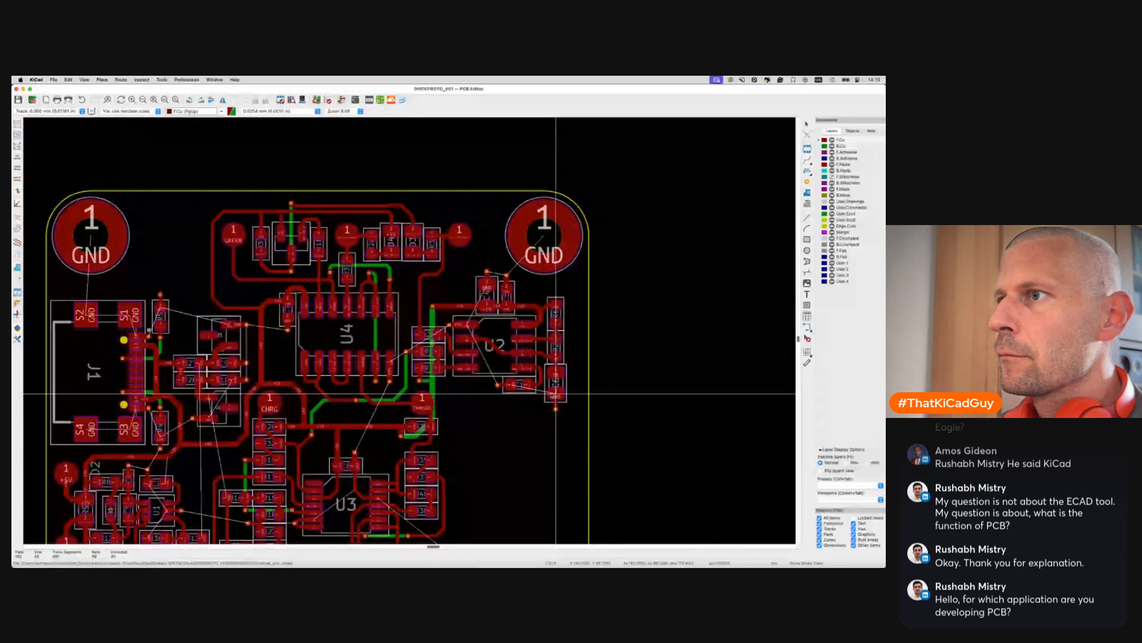
{"action": "scroll", "coordinate": [555, 394], "scroll_direction": "down", "scroll_amount": 3}
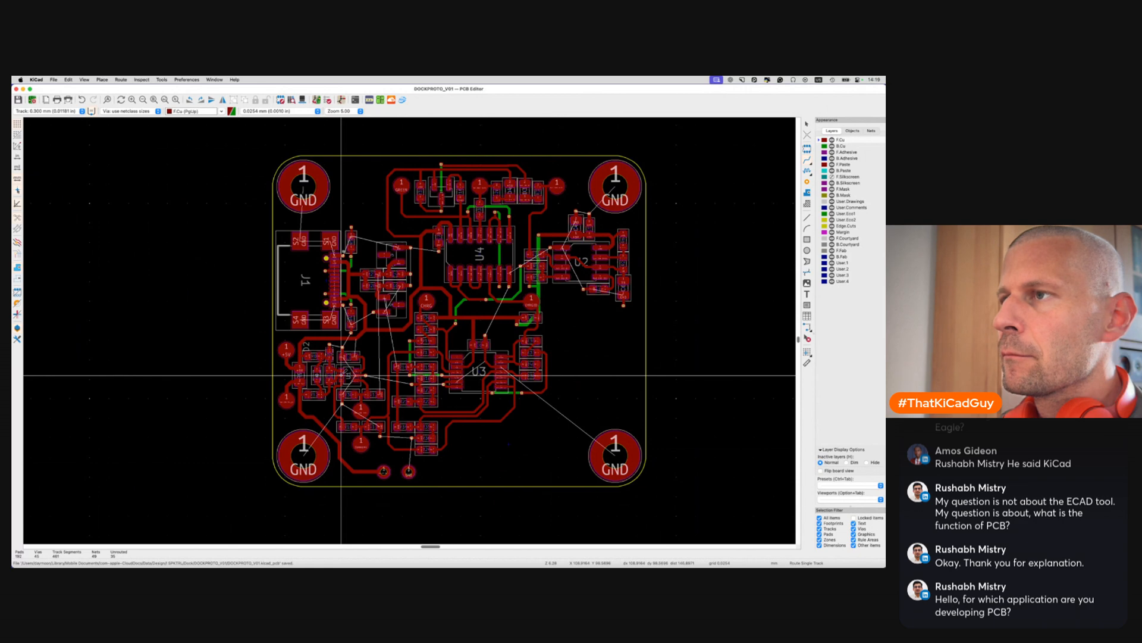
{"action": "scroll", "coordinate": [347, 343], "scroll_direction": "up", "scroll_amount": 3}
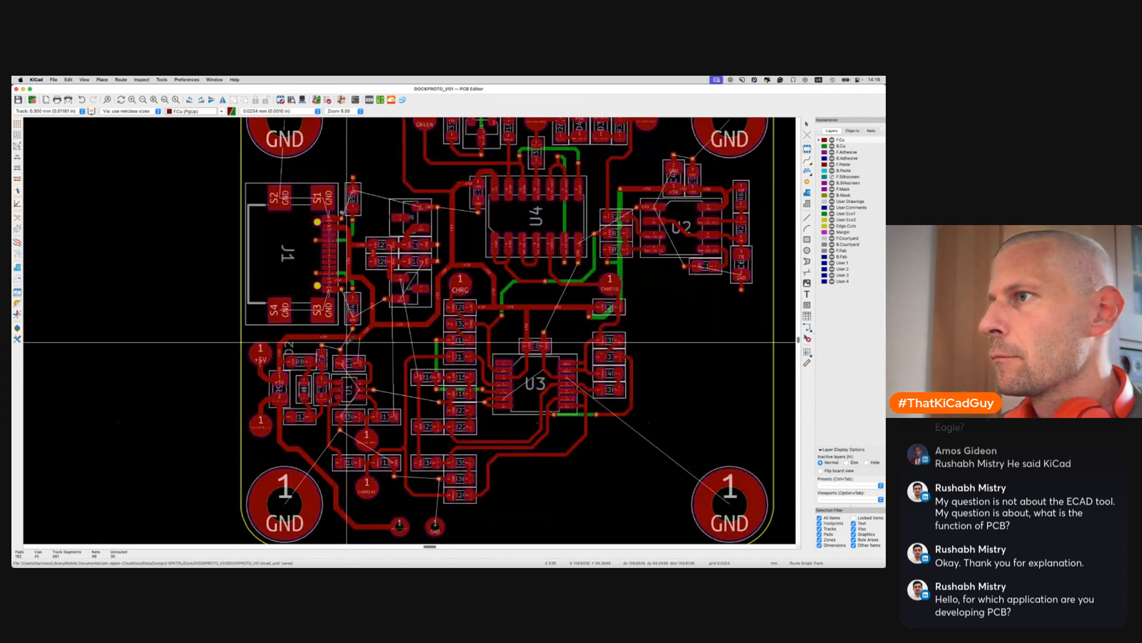
{"action": "scroll", "coordinate": [347, 343], "scroll_direction": "down", "scroll_amount": 3}
{"action": "scroll", "coordinate": [363, 317], "scroll_direction": "up", "scroll_amount": 8}
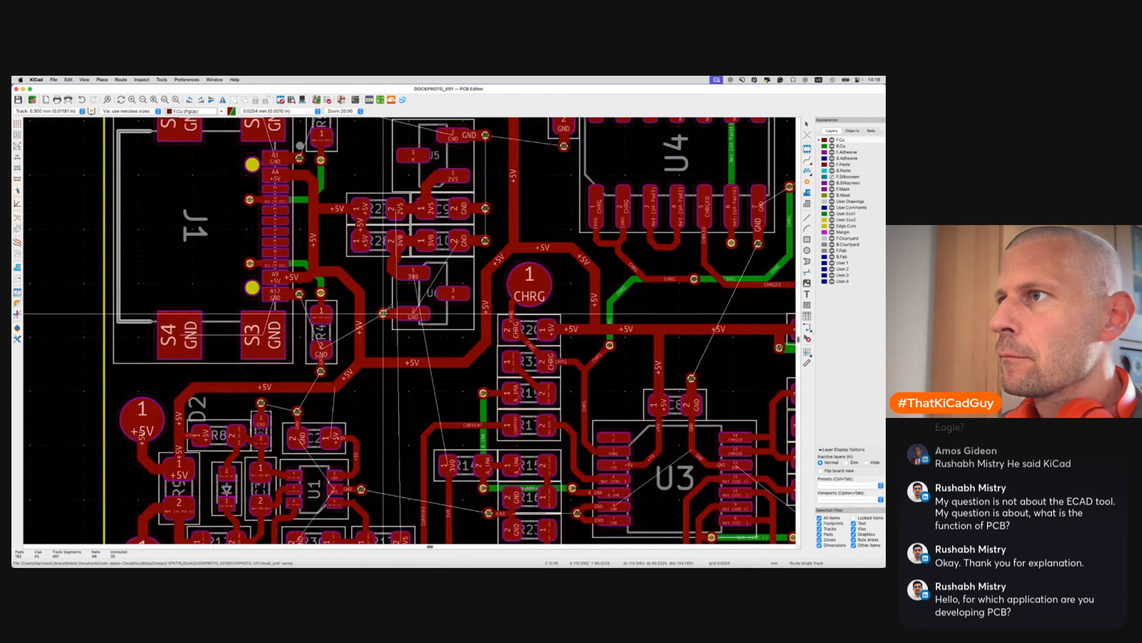
{"action": "key", "text": "`"}
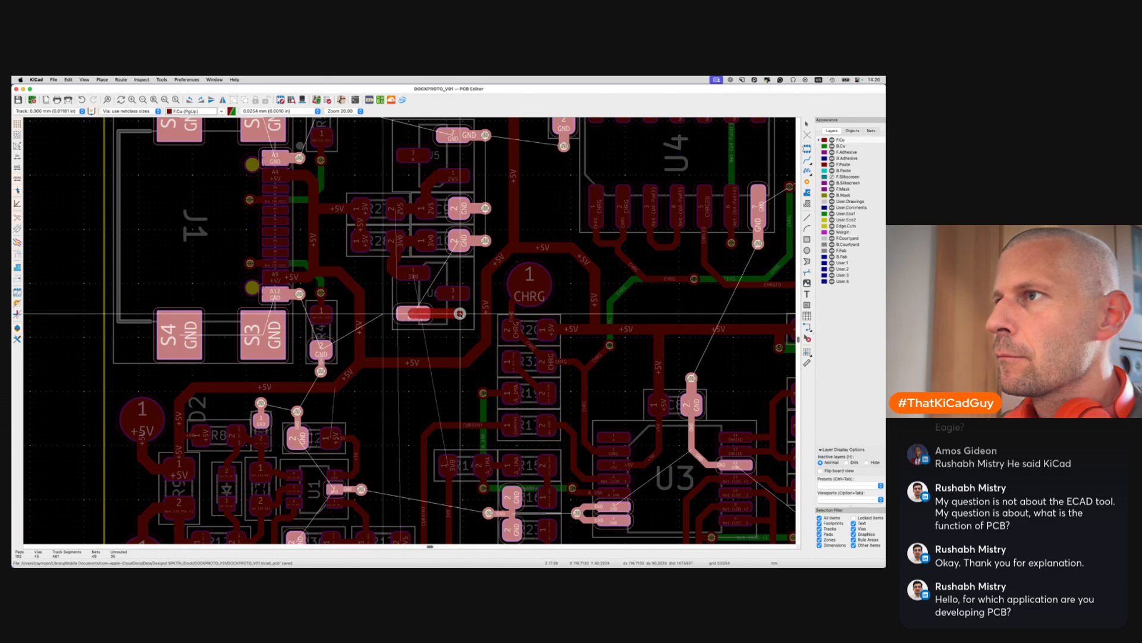
{"action": "left_click", "coordinate": [460, 314]}
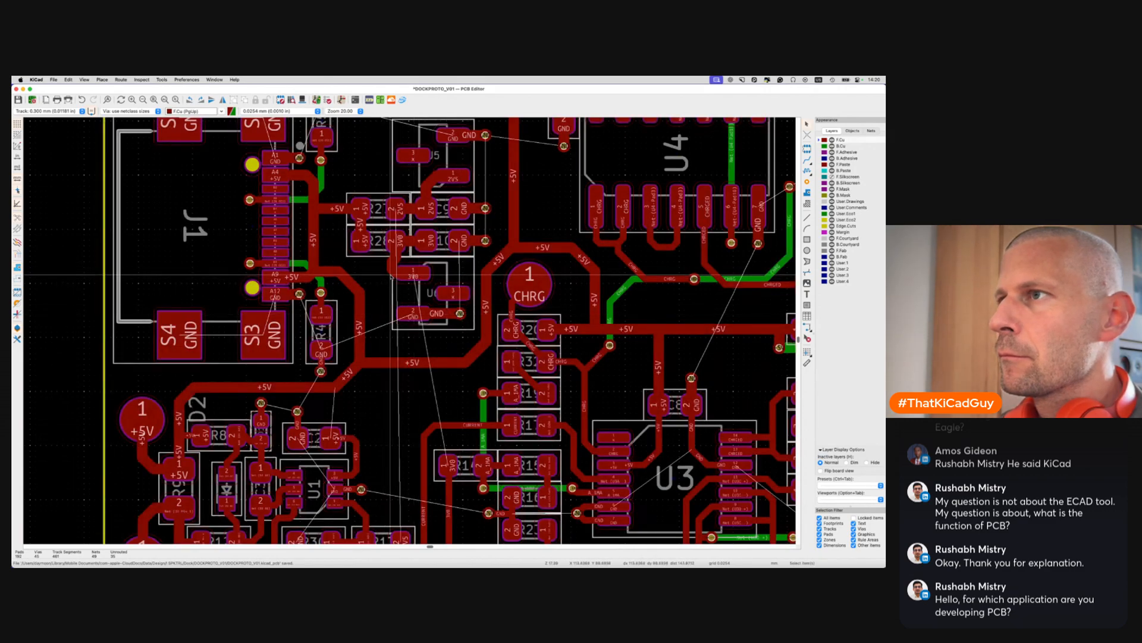
Route 3V0 from beside U6 on B.Cu under the +5V track to a via above pad 1 of R14, and save the board
{"action": "key", "text": "x"}
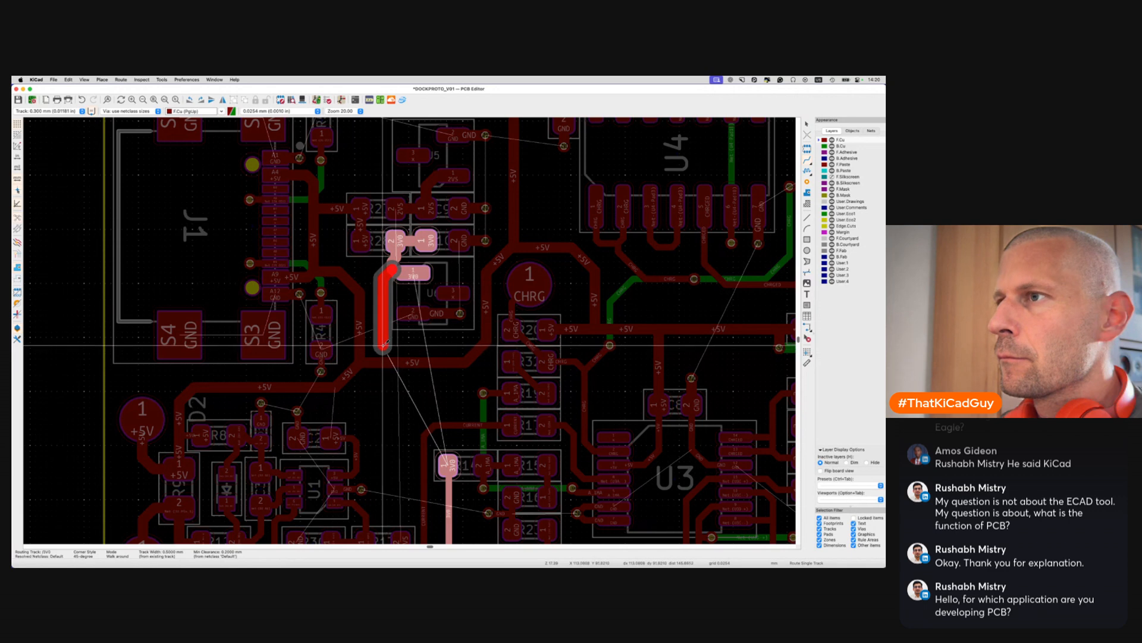
{"action": "key", "text": "v"}
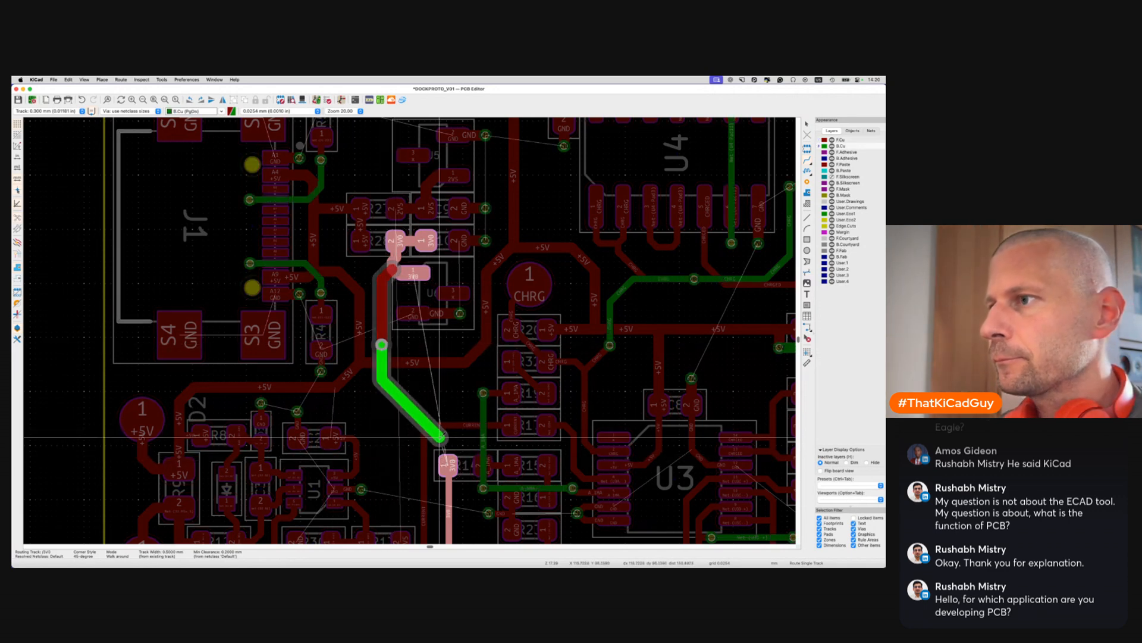
{"action": "left_click", "coordinate": [446, 438]}
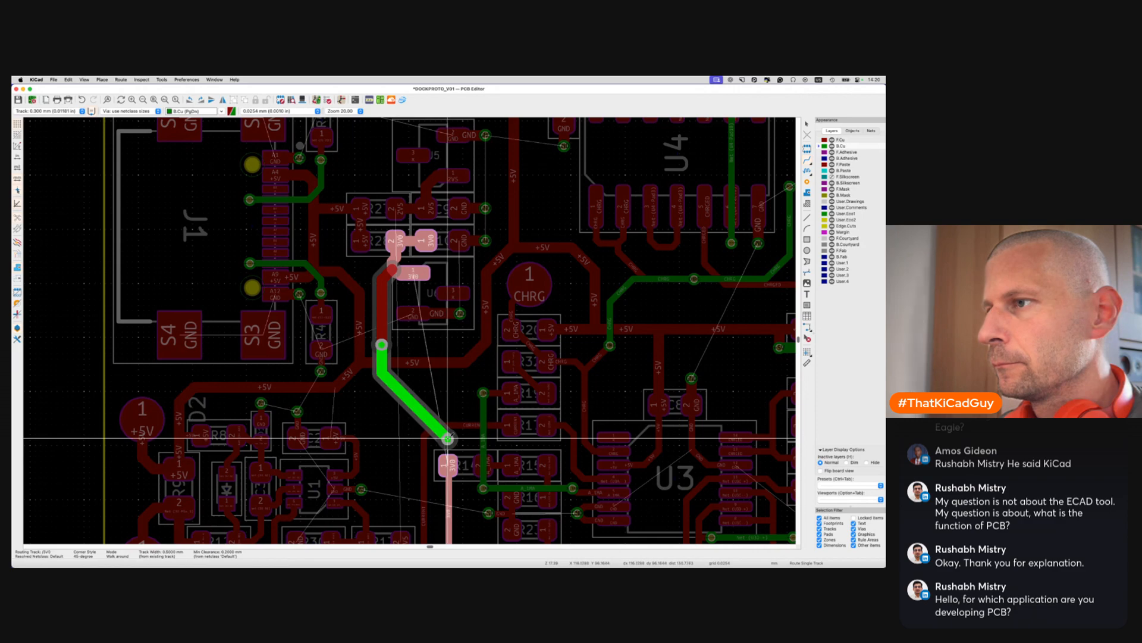
{"action": "key", "text": "Escape"}
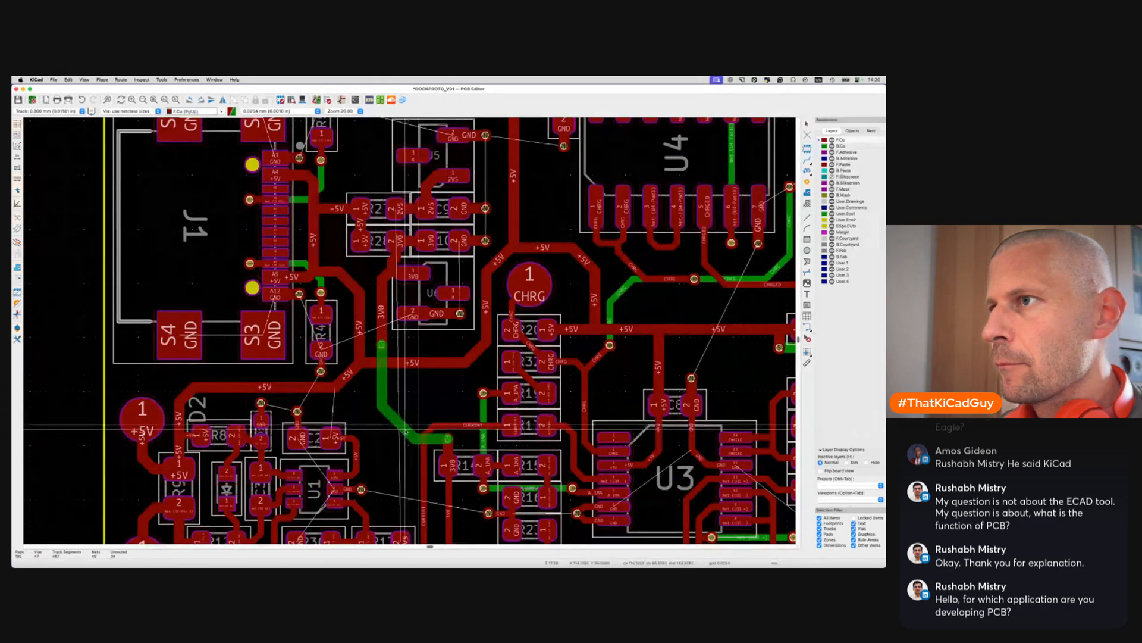
{"action": "scroll", "coordinate": [396, 438], "scroll_direction": "down", "scroll_amount": 3}
{"action": "key", "text": "ctrl+s"}
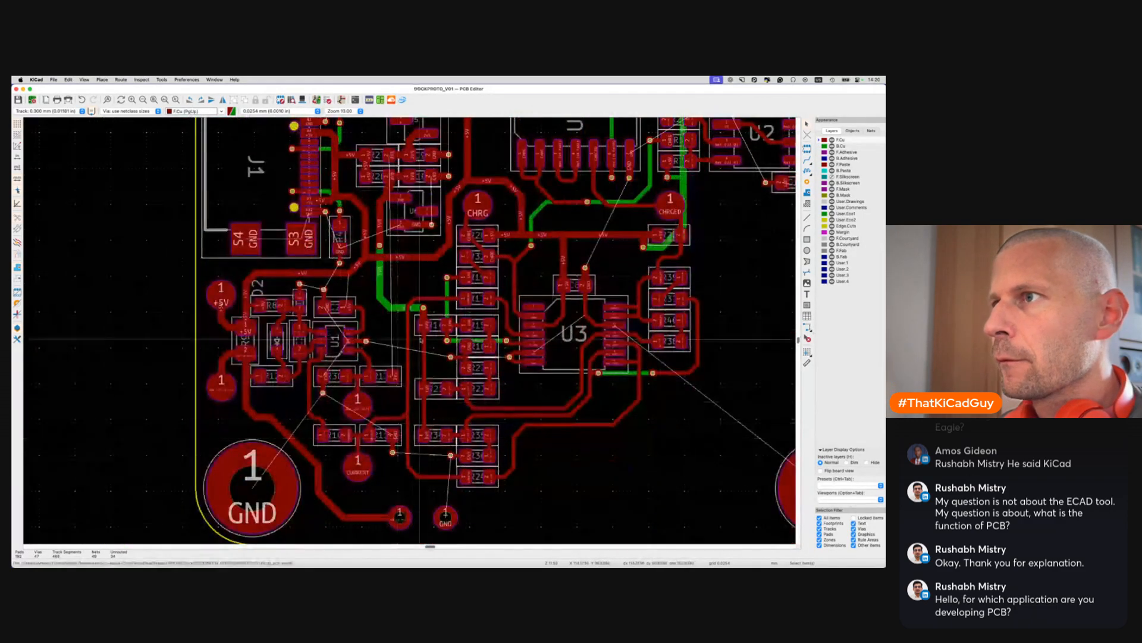
Examine the connected 3V0 tracks from U6 past R14, including the vertical segment running down from R14
{"action": "left_click", "coordinate": [380, 275]}
{"action": "key", "text": "u"}
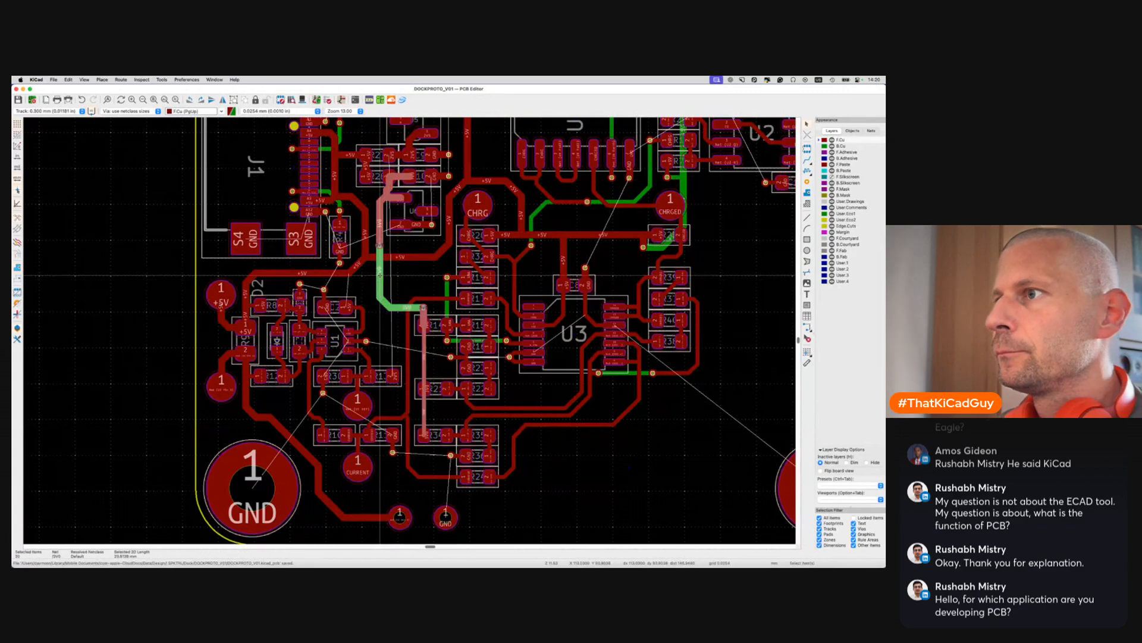
{"action": "scroll", "coordinate": [380, 275], "scroll_direction": "down", "scroll_amount": 3}
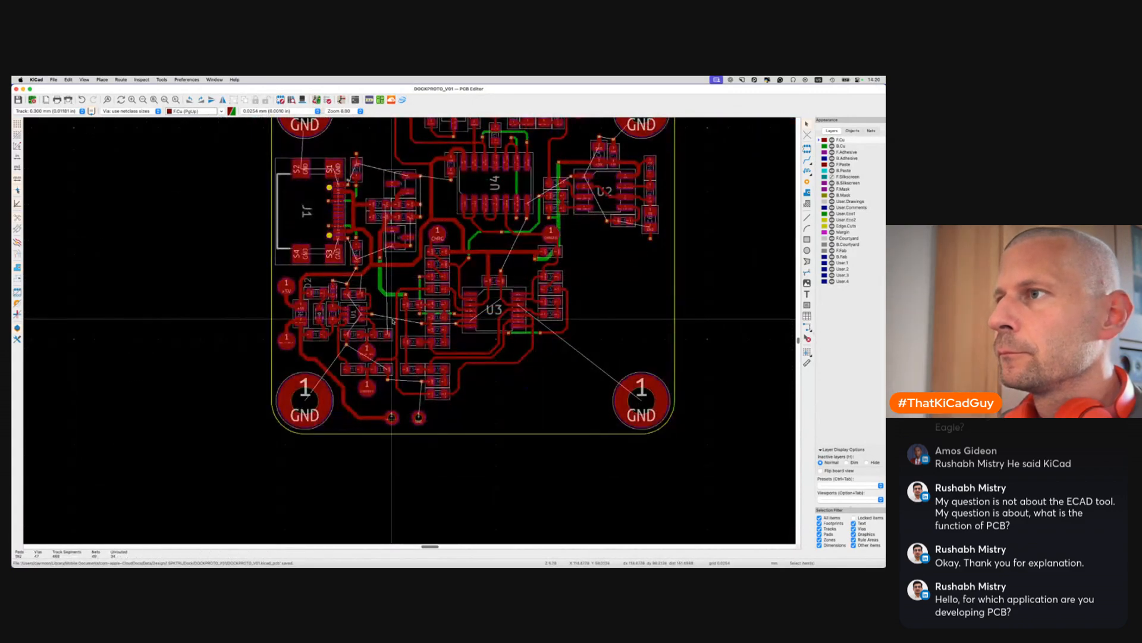
{"action": "scroll", "coordinate": [411, 316], "scroll_direction": "up", "scroll_amount": 3}
{"action": "left_click", "coordinate": [419, 324]}
{"action": "scroll", "coordinate": [419, 323], "scroll_direction": "down", "scroll_amount": 3}
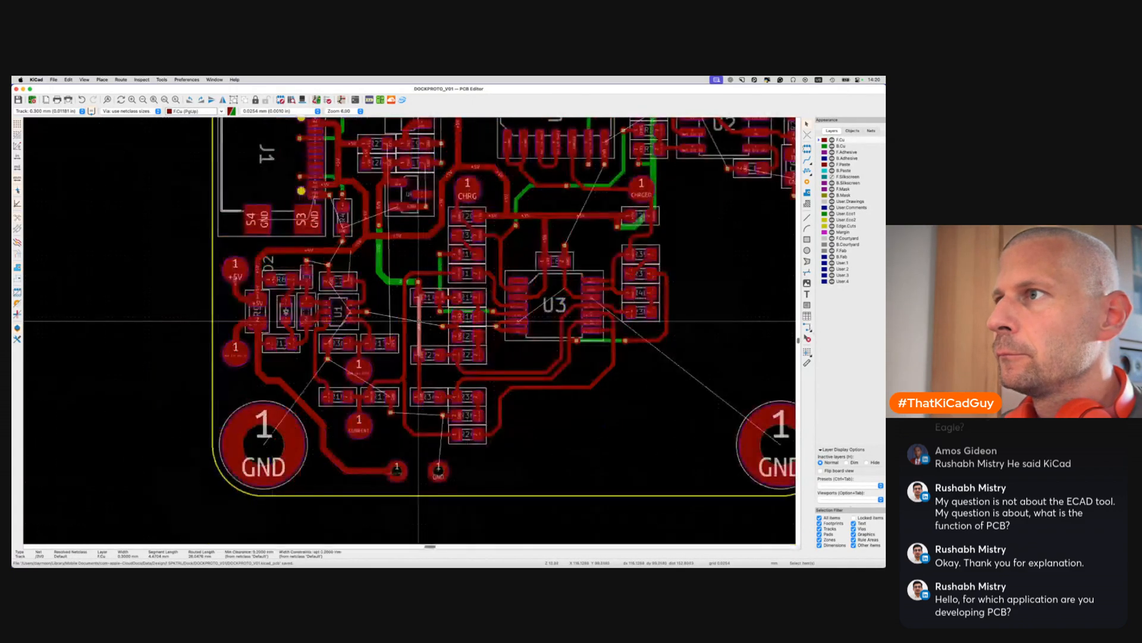
{"action": "left_click", "coordinate": [419, 322]}
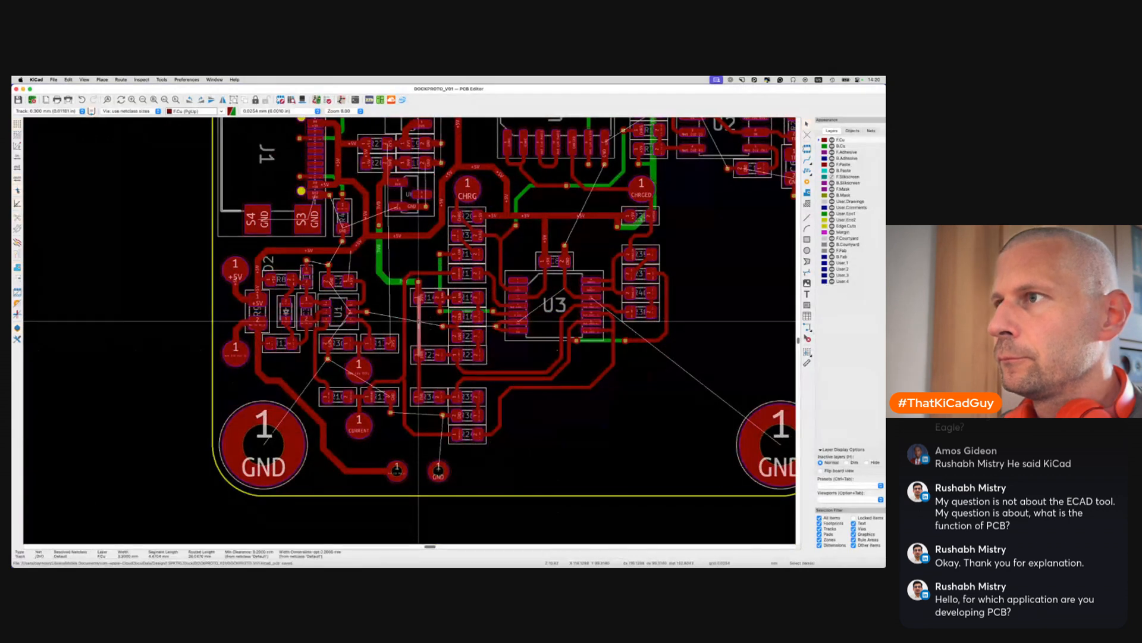
{"action": "left_click", "coordinate": [423, 412]}
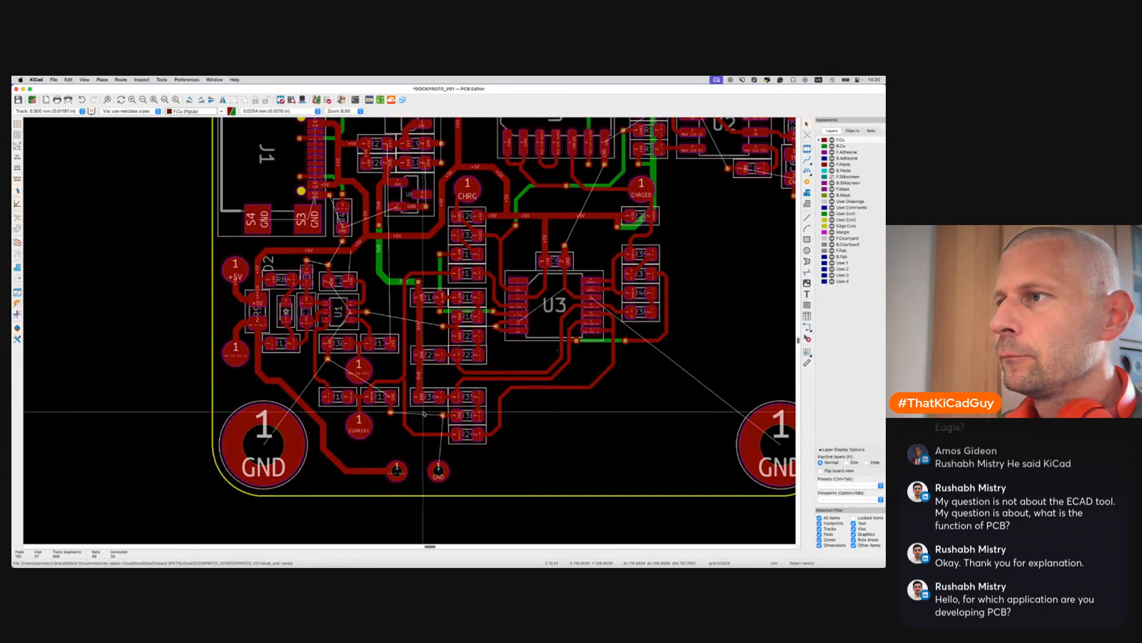
Set the grid to 0.5 mm and start a solid-fill GND copper zone on B.Cu just outside the board's upper-left corner
{"action": "scroll", "coordinate": [424, 413], "scroll_direction": "down", "scroll_amount": 3}
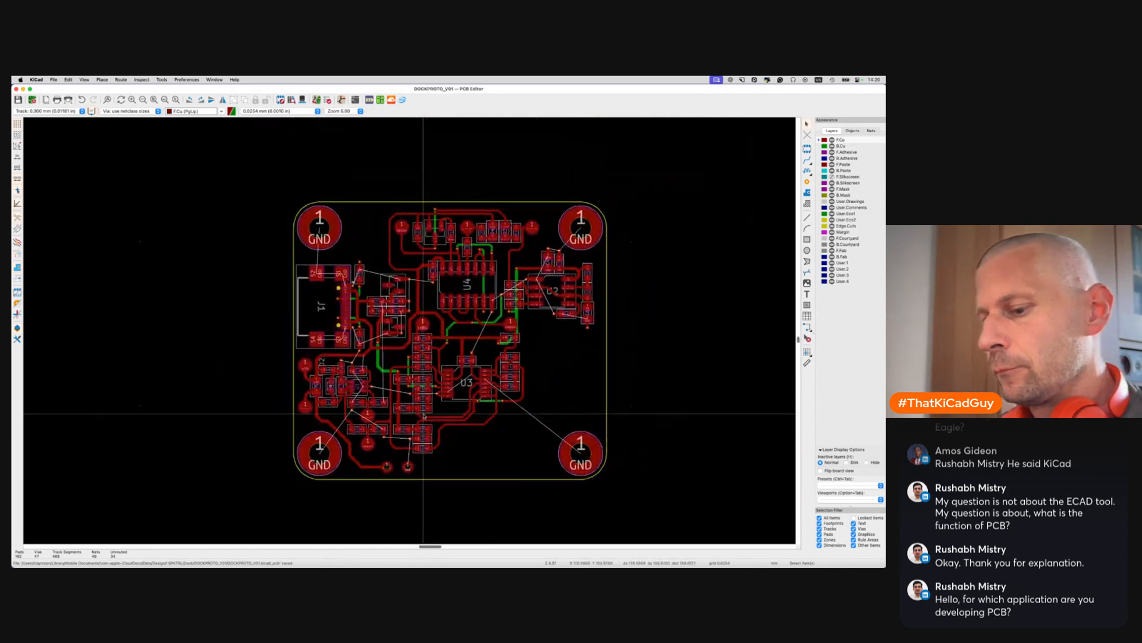
{"action": "key", "text": "alt+1"}
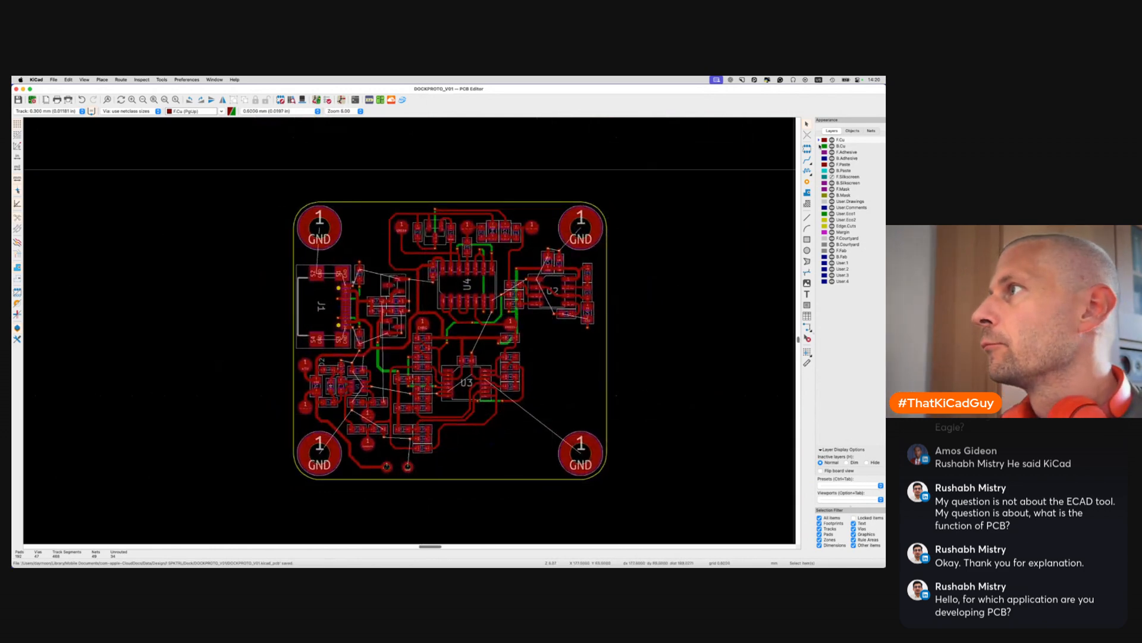
{"action": "key", "text": "Page_Down"}
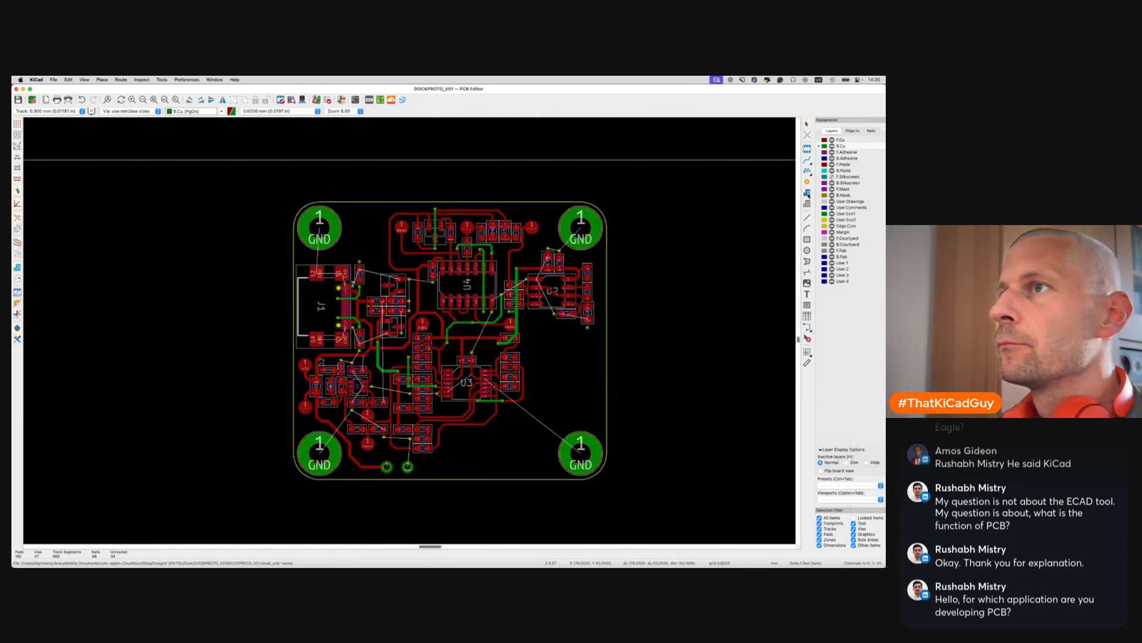
{"action": "left_click", "coordinate": [287, 194]}
{"action": "left_click", "coordinate": [283, 205]}
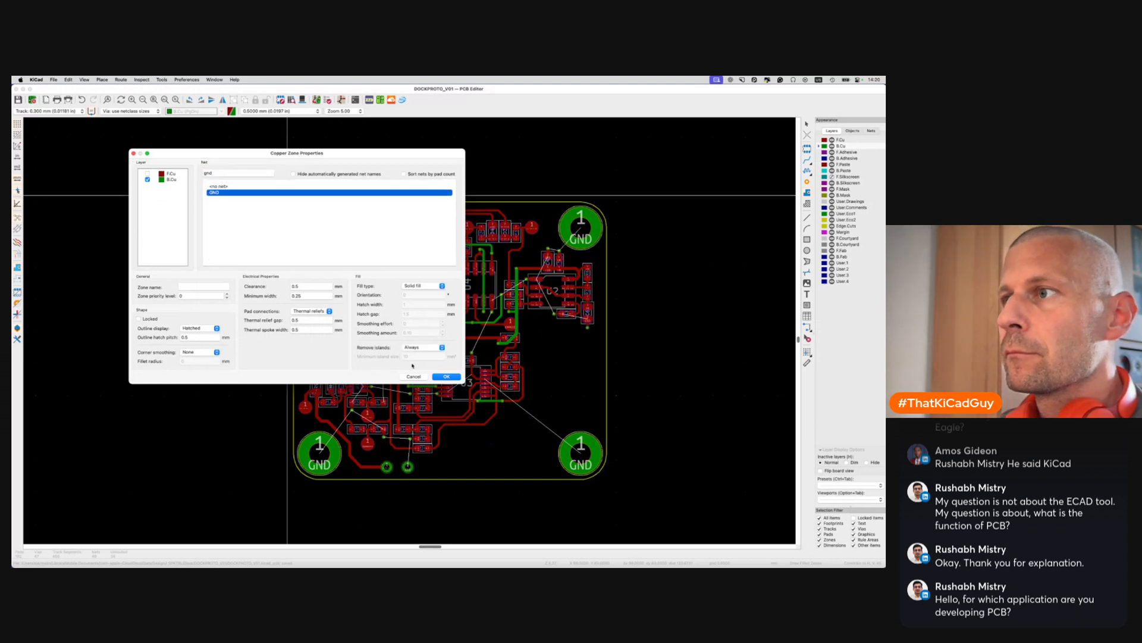
{"action": "left_click", "coordinate": [443, 376]}
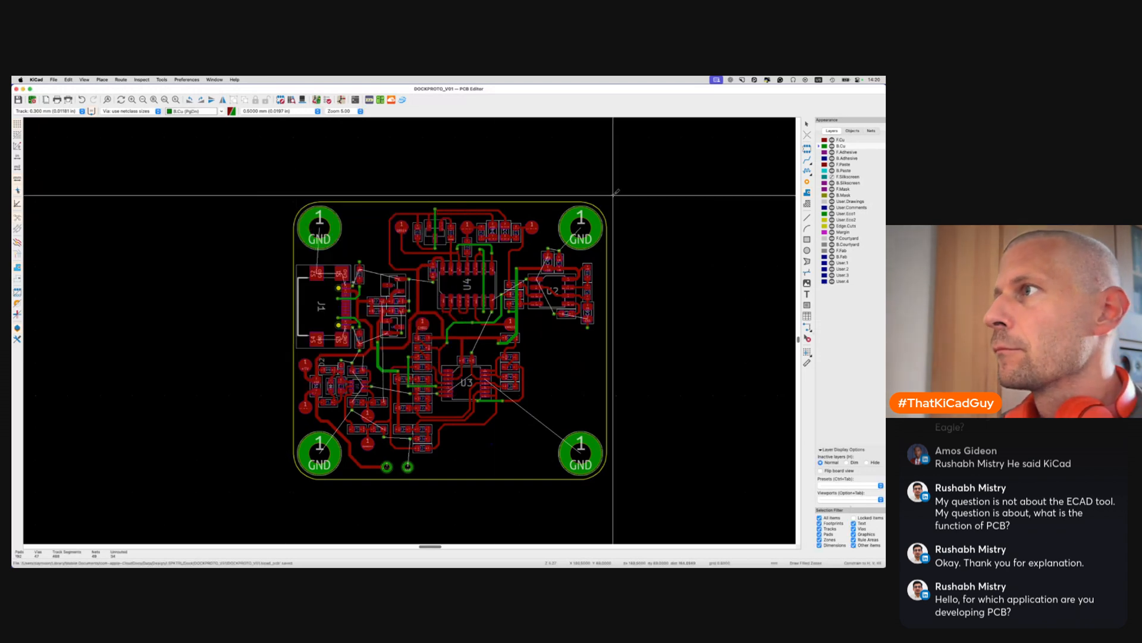
Draw the B.Cu GND zone outline as a closed rectangle just outside the board edge, enclosing all four mounting holes
{"action": "left_click", "coordinate": [614, 194]}
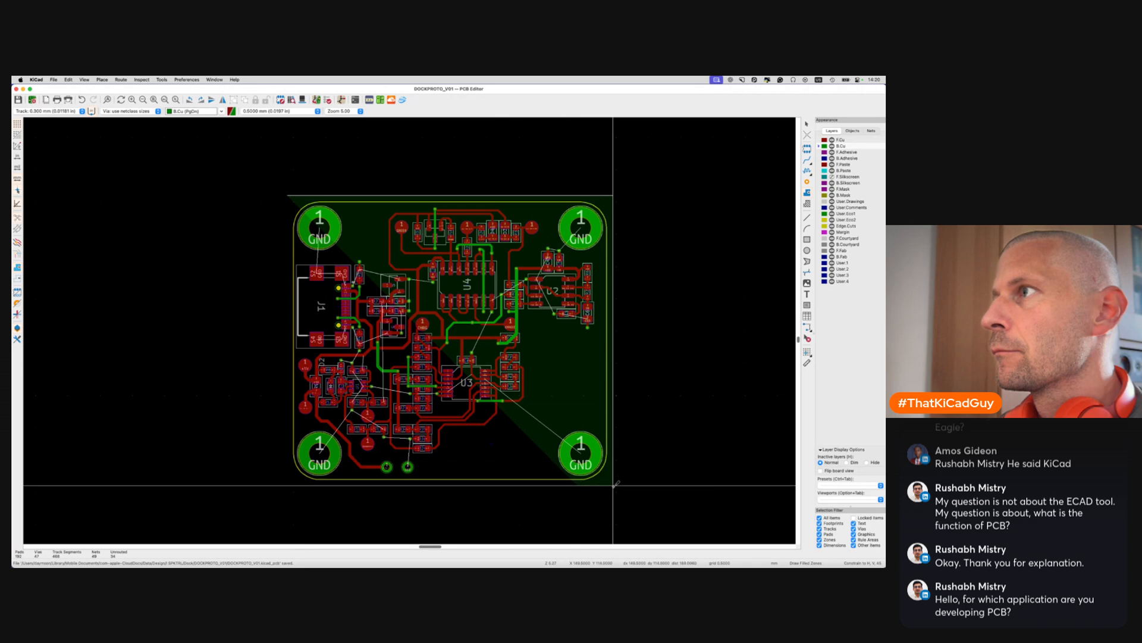
{"action": "left_click", "coordinate": [613, 485]}
{"action": "left_click", "coordinate": [288, 485]}
{"action": "left_click", "coordinate": [287, 195]}
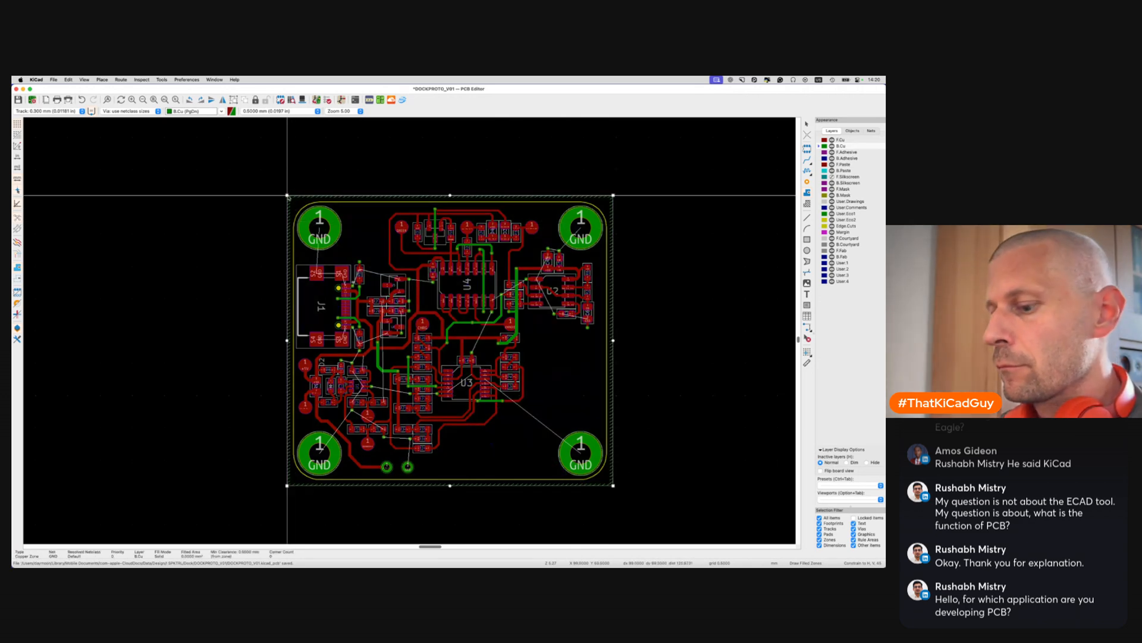
Finish the B.Cu copper zone covering the whole board, save the board, and unfill the zones
{"action": "key", "text": "Escape"}
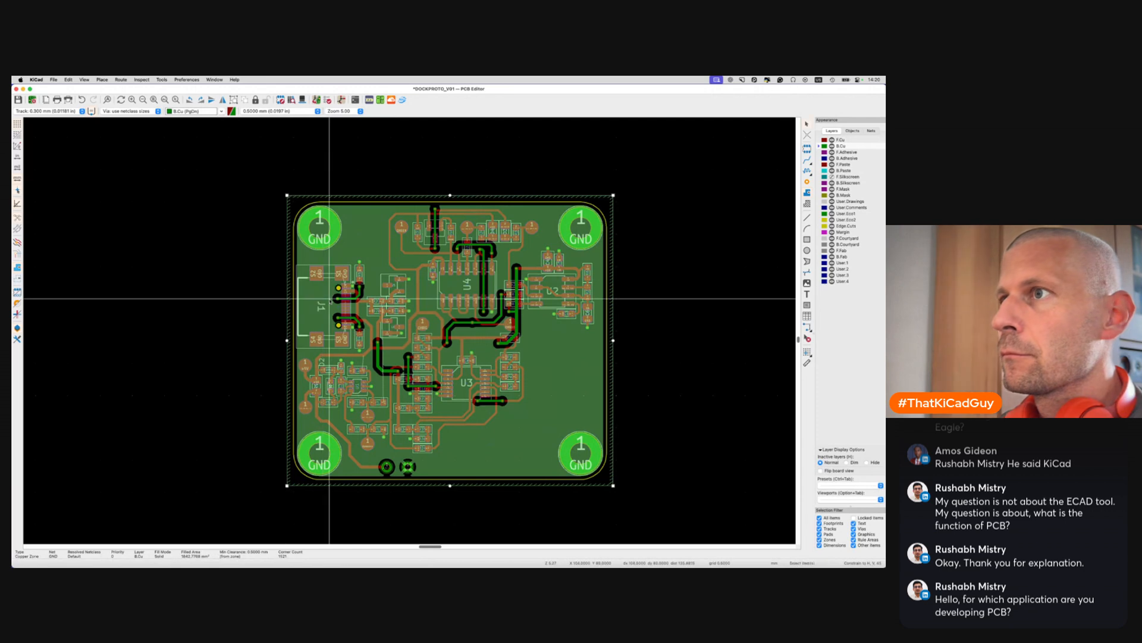
{"action": "key", "text": "super+s"}
{"action": "scroll", "coordinate": [331, 279], "scroll_direction": "up", "scroll_amount": 2}
{"action": "scroll", "coordinate": [335, 280], "scroll_direction": "up", "scroll_amount": 1}
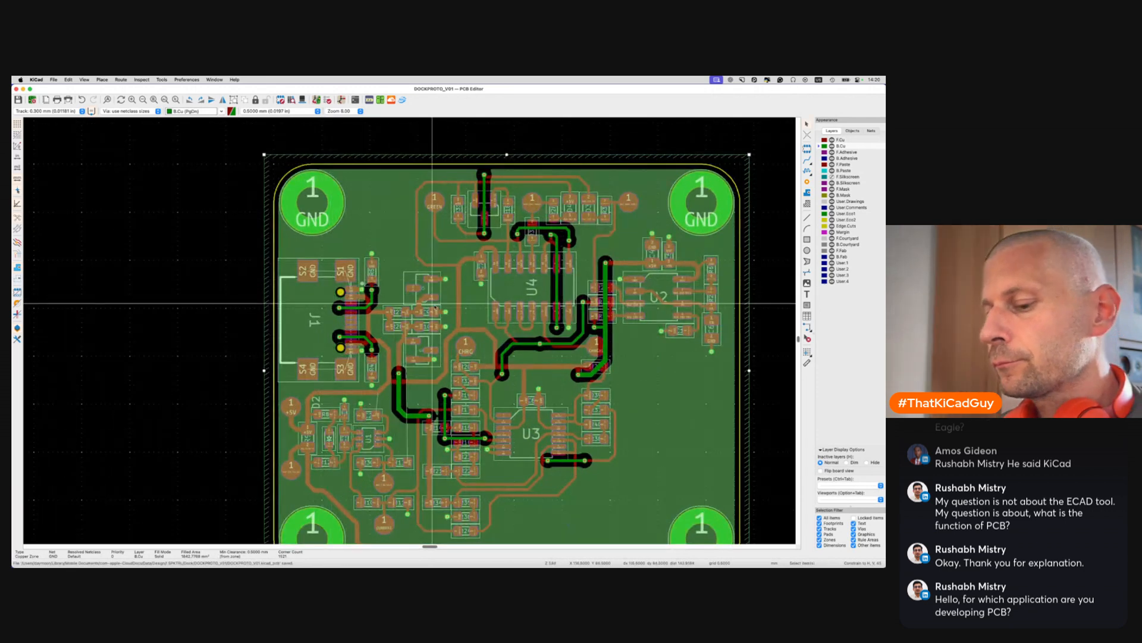
{"action": "key", "text": "super+b"}
{"action": "scroll", "coordinate": [432, 303], "scroll_direction": "down", "scroll_amount": 3}
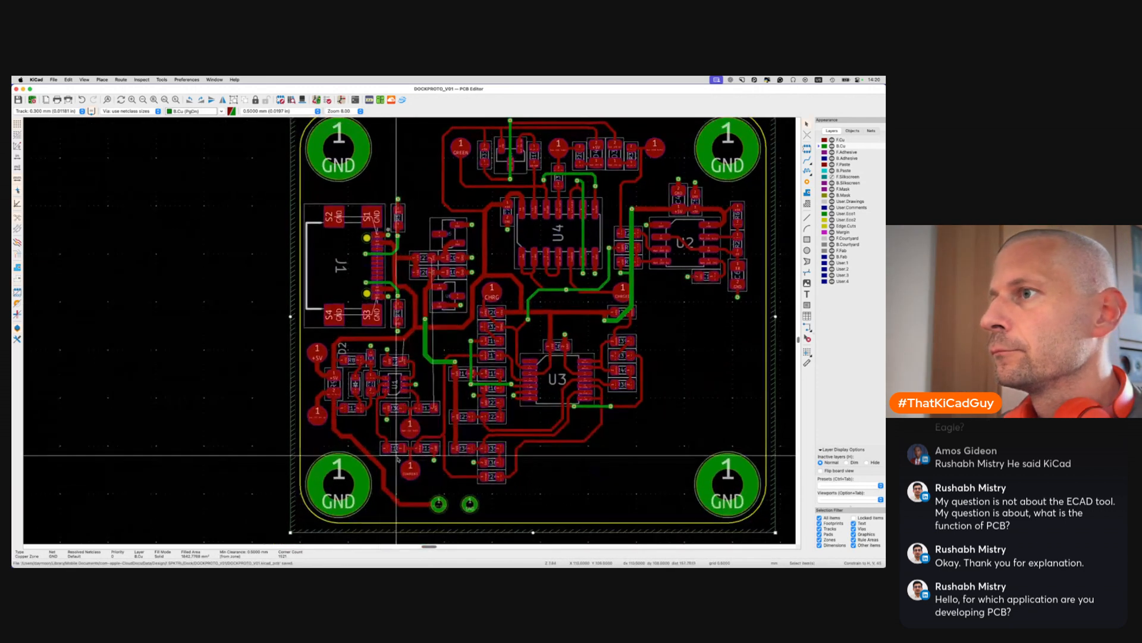
Route a 0.5 mm +5V track on F.Cu between C2's +5V pad and the horizontal +5V track above it
{"action": "scroll", "coordinate": [401, 374], "scroll_direction": "up", "scroll_amount": 4}
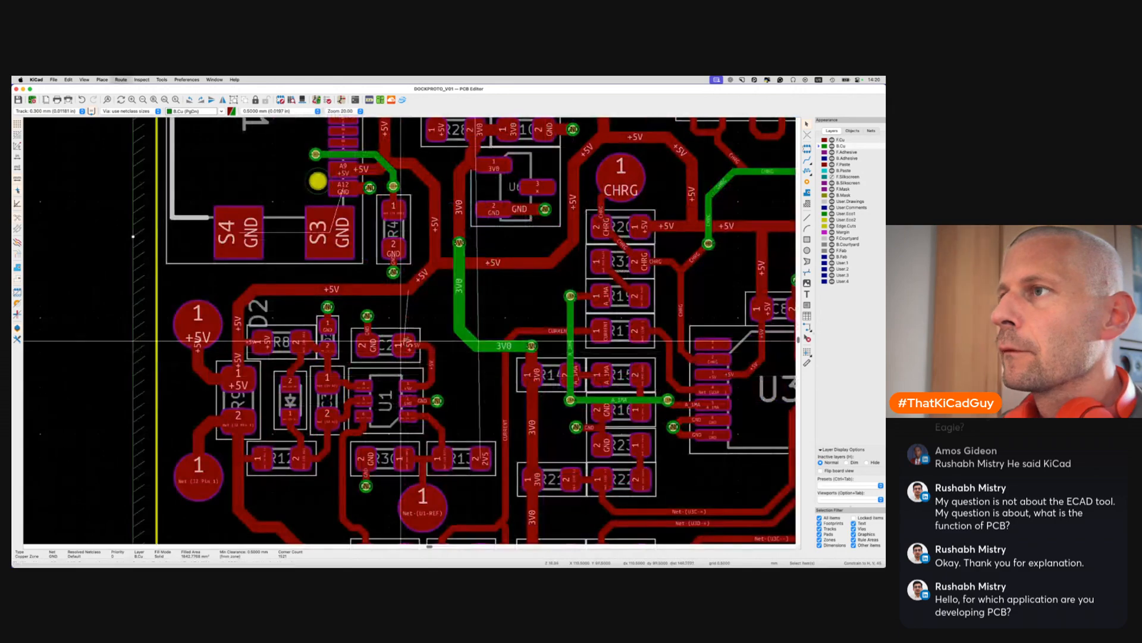
{"action": "key", "text": "x"}
{"action": "key", "text": "shift+n"}
{"action": "key", "text": "shift+n"}
{"action": "key", "text": "shift+n"}
{"action": "key", "text": "shift+n"}
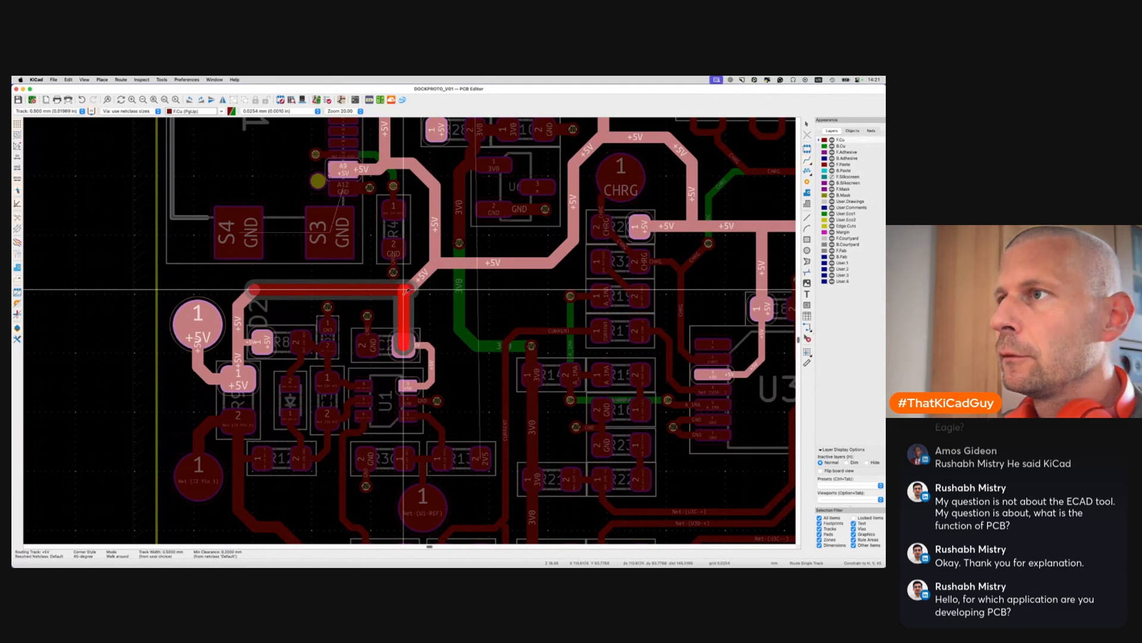
{"action": "left_click", "coordinate": [405, 290]}
{"action": "key", "text": "Escape"}
{"action": "left_click", "coordinate": [367, 327]}
{"action": "key", "text": "w"}
{"action": "key", "text": "Escape"}
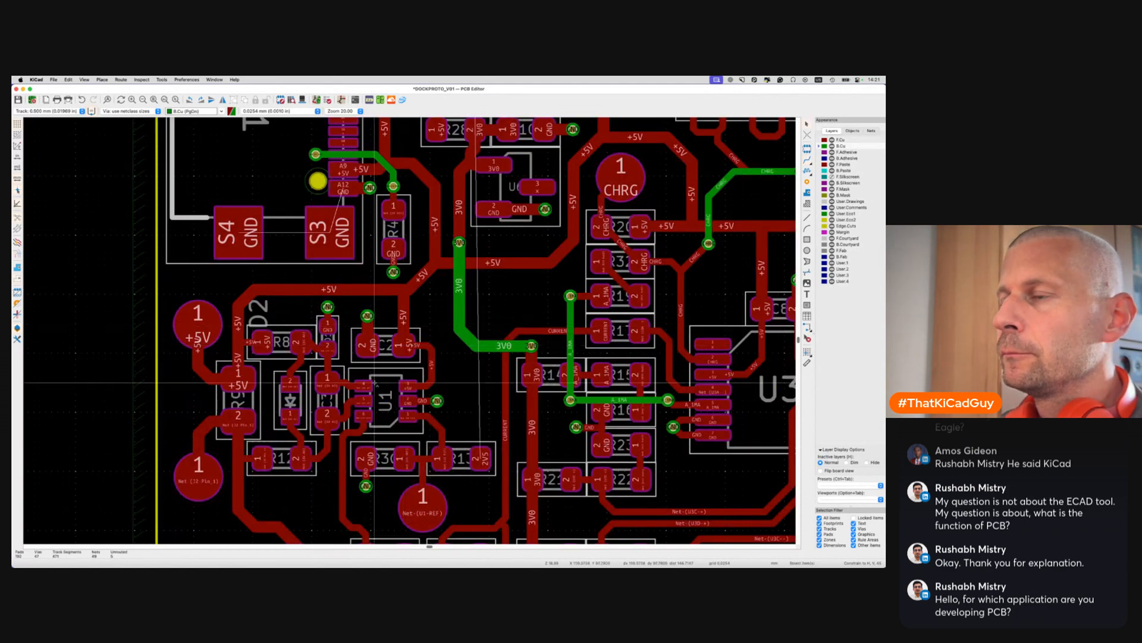
Route 1 mm GND tracks on F.Cu joining J1's shield pads S1 to S2 and S3 to S4
{"action": "scroll", "coordinate": [375, 383], "scroll_direction": "down", "scroll_amount": 2}
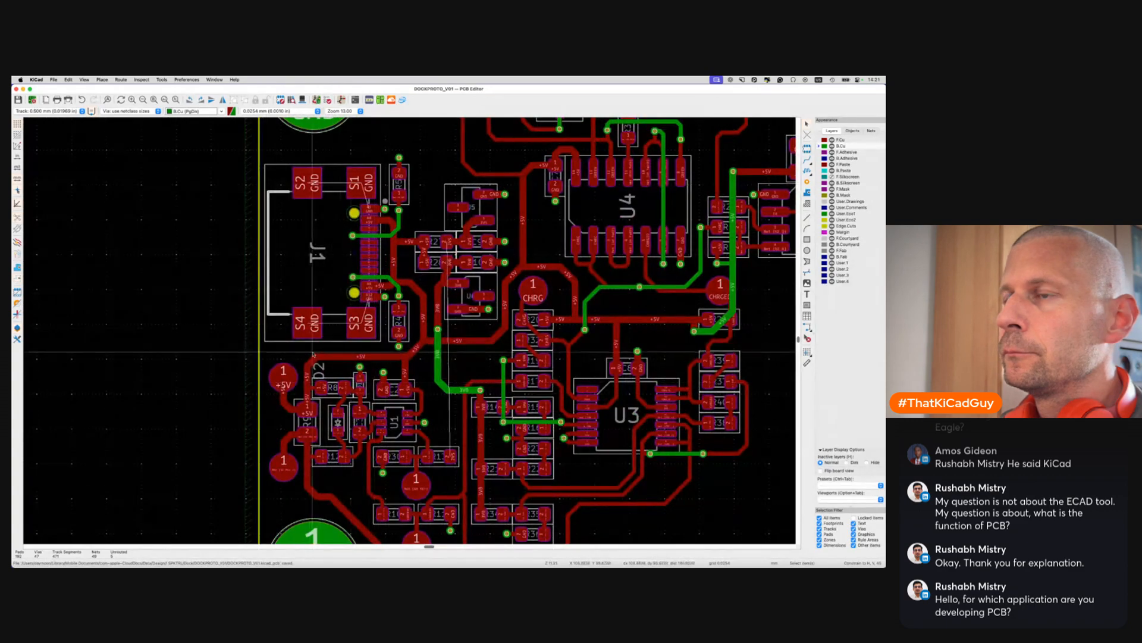
{"action": "scroll", "coordinate": [309, 322], "scroll_direction": "up", "scroll_amount": 2}
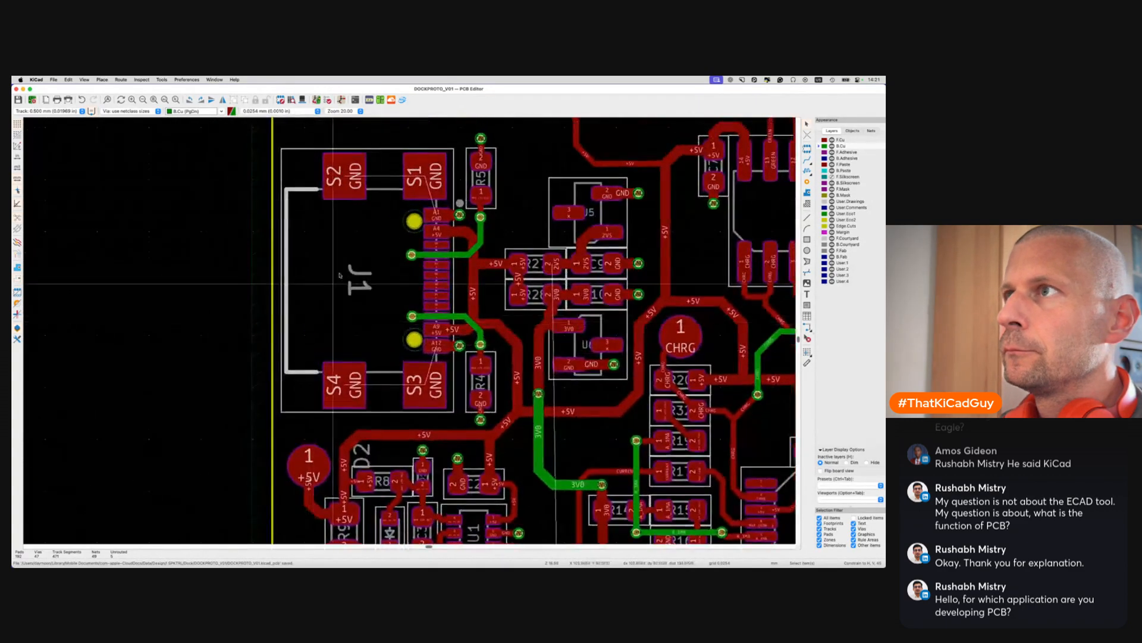
{"action": "key", "text": "x"}
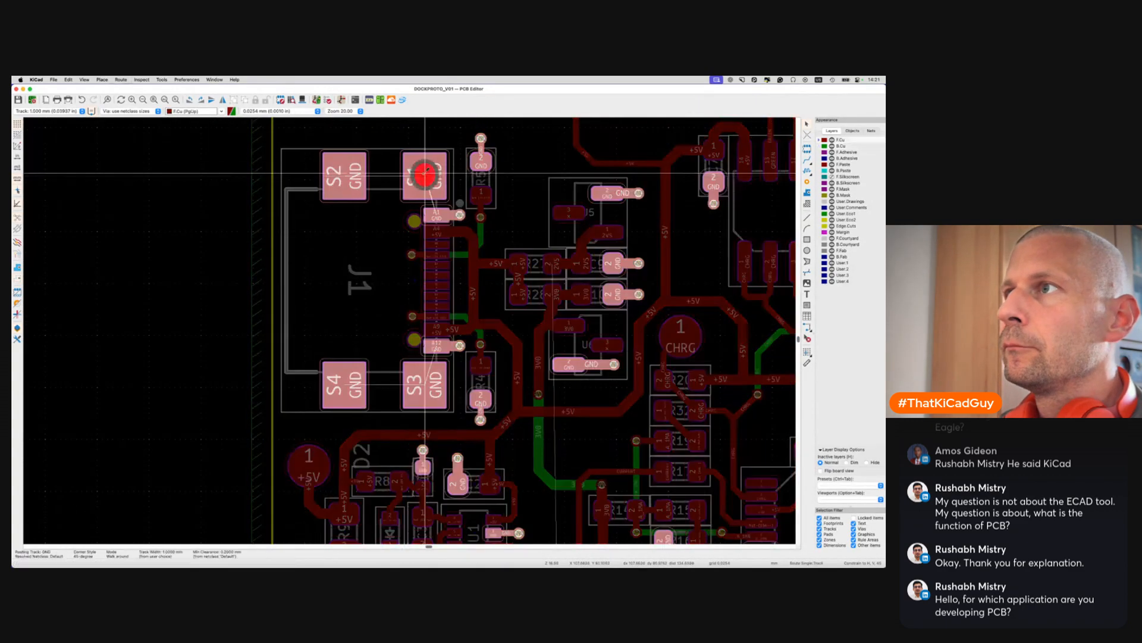
{"action": "left_click", "coordinate": [338, 174]}
{"action": "key", "text": "x"}
{"action": "left_click", "coordinate": [343, 383]}
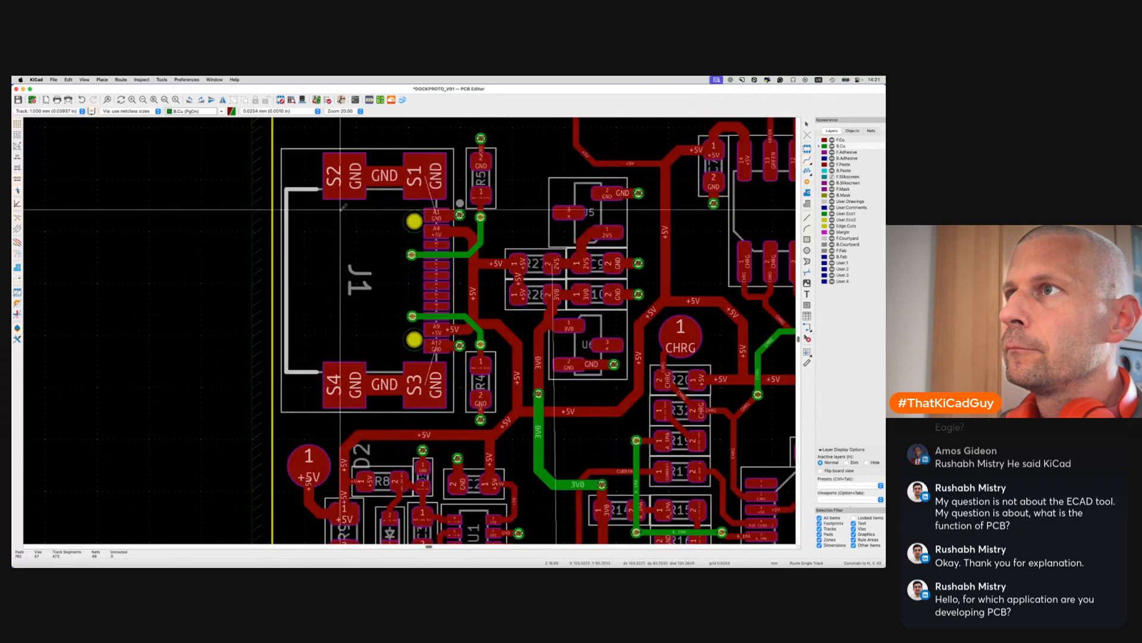
Route short 1 mm GND tracks from J1's S2 and S4 pads toward the board edge, end each with a via, and save
{"action": "key", "text": "x"}
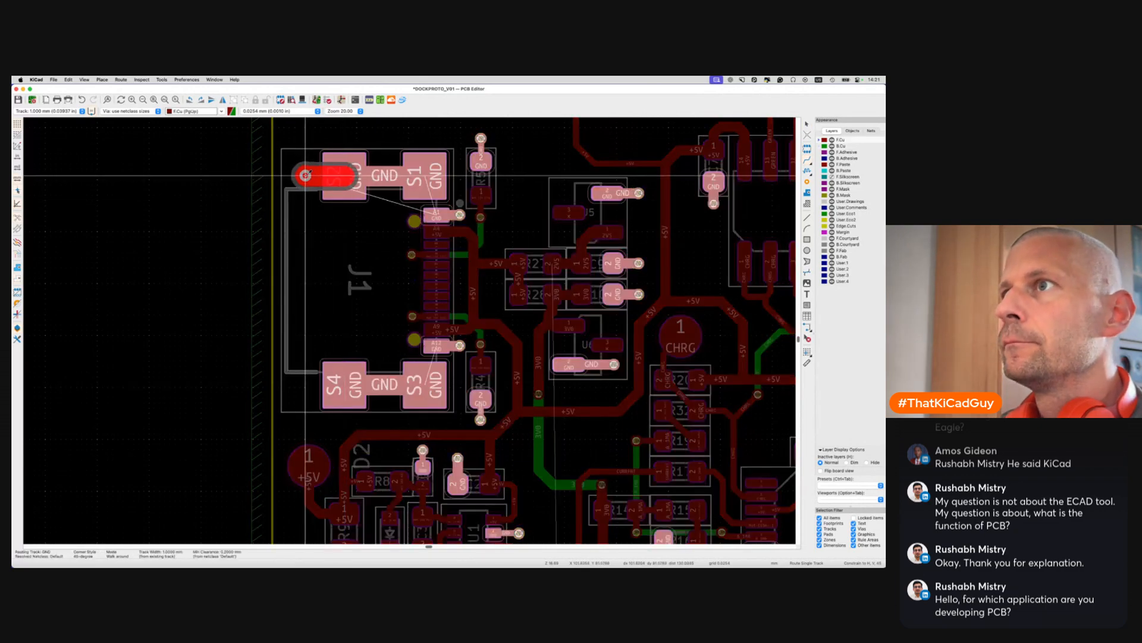
{"action": "double_click", "coordinate": [309, 176]}
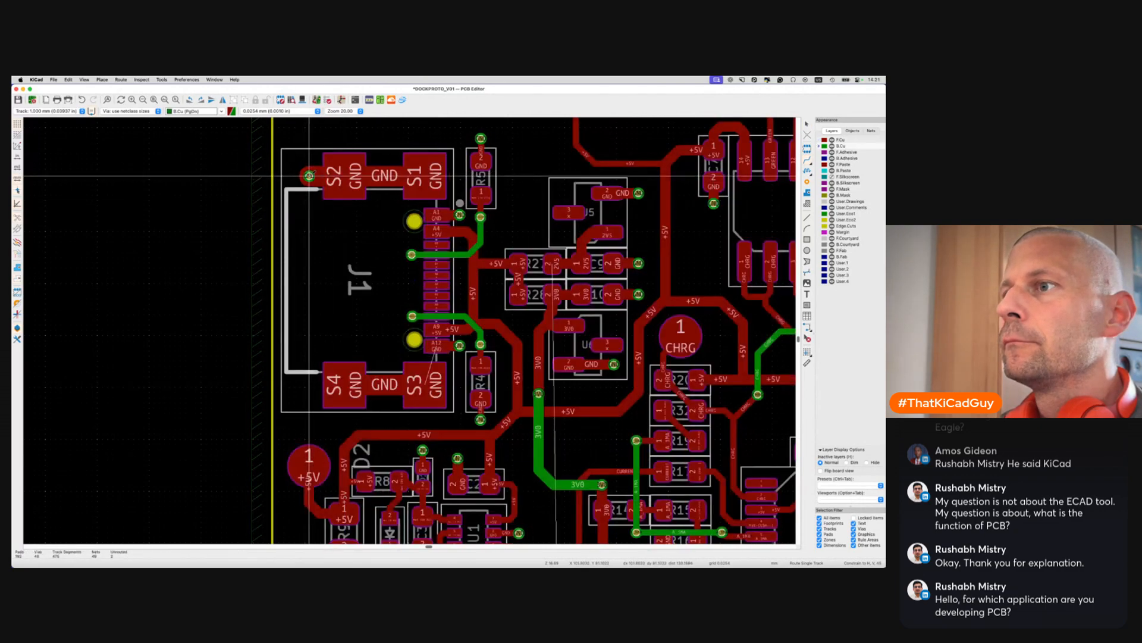
{"action": "key", "text": "x"}
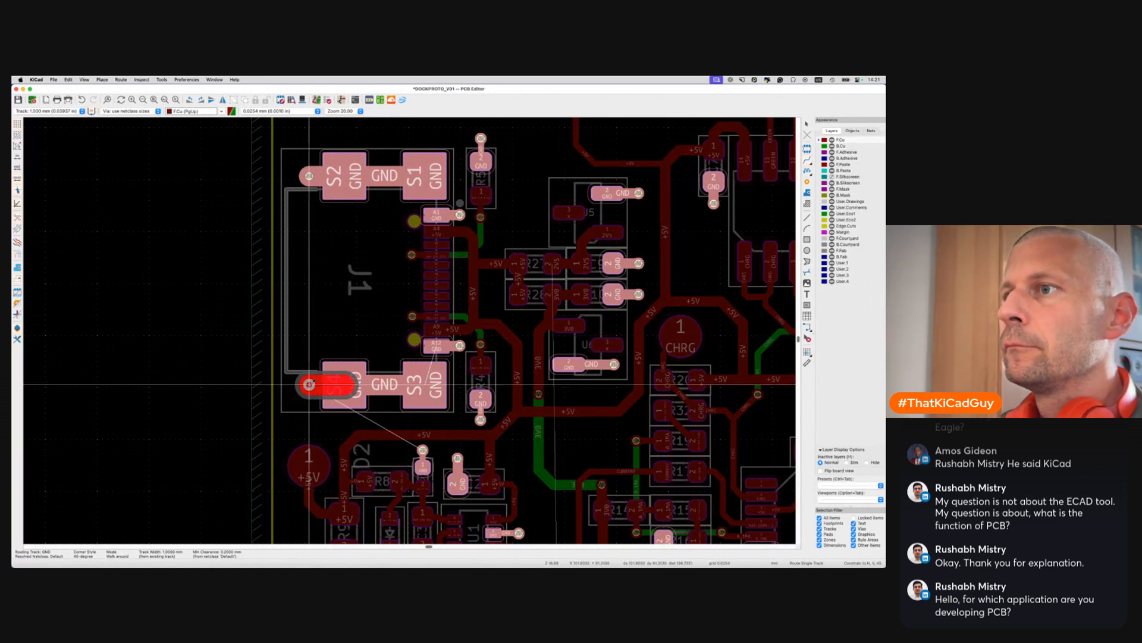
{"action": "double_click", "coordinate": [309, 384]}
{"action": "key", "text": "super+s"}
Route the 0.5 mm 2V5 track from R27 through a via and down B.Cu to R13's 2V5 pad
{"action": "scroll", "coordinate": [308, 384], "scroll_direction": "down", "scroll_amount": 5}
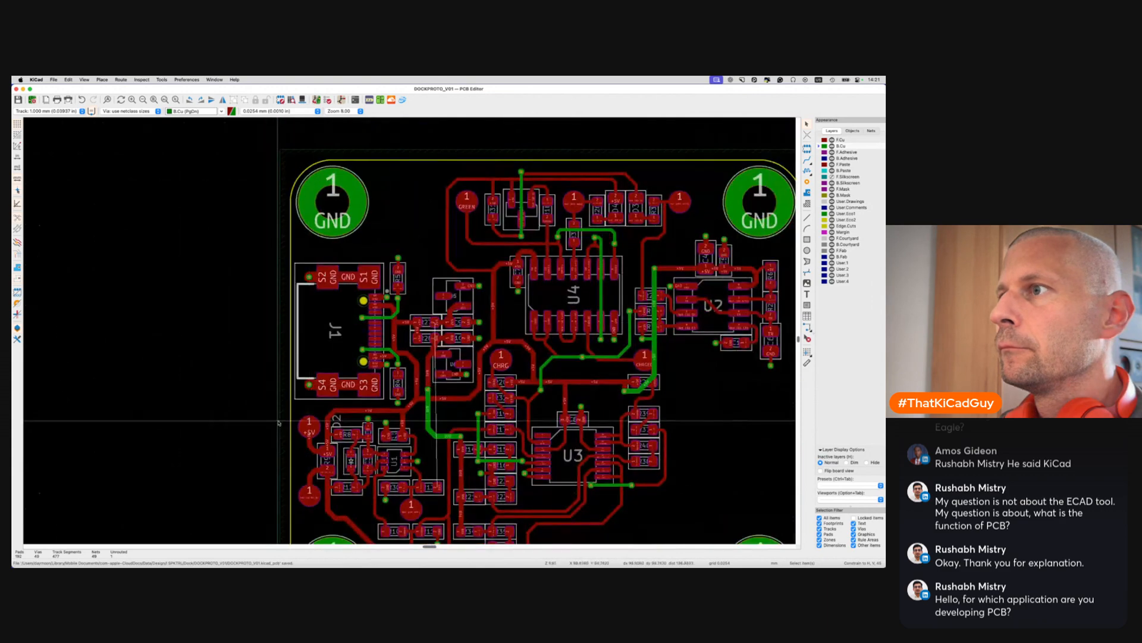
{"action": "scroll", "coordinate": [279, 422], "scroll_direction": "down", "scroll_amount": 1}
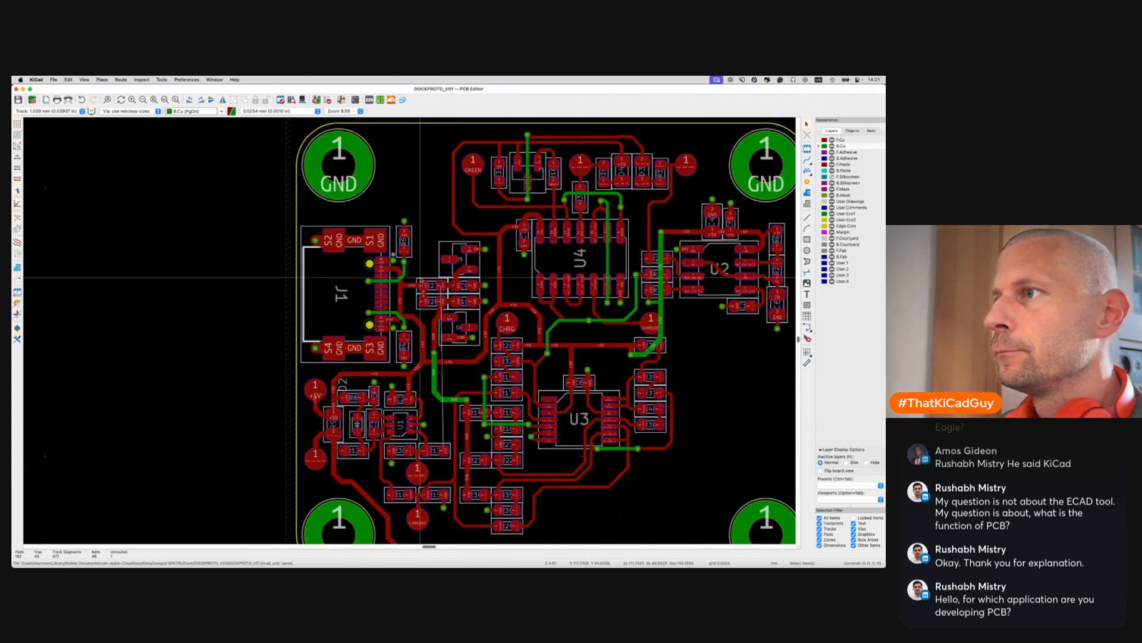
{"action": "scroll", "coordinate": [438, 289], "scroll_direction": "up", "scroll_amount": 2}
{"action": "scroll", "coordinate": [439, 290], "scroll_direction": "down", "scroll_amount": 2}
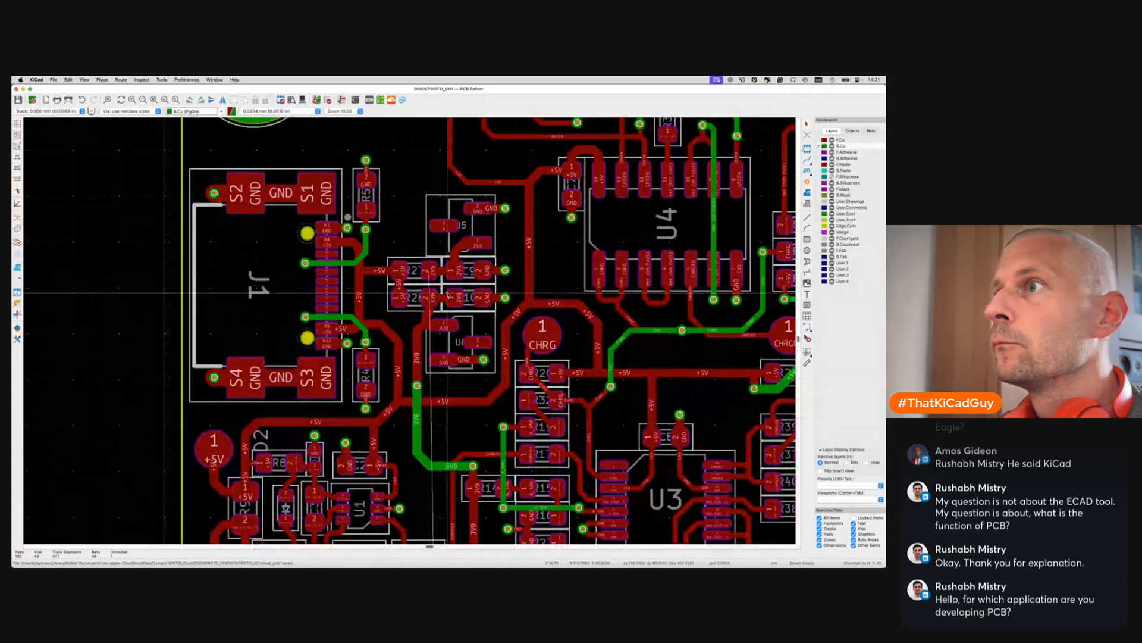
{"action": "scroll", "coordinate": [430, 292], "scroll_direction": "down", "scroll_amount": 2}
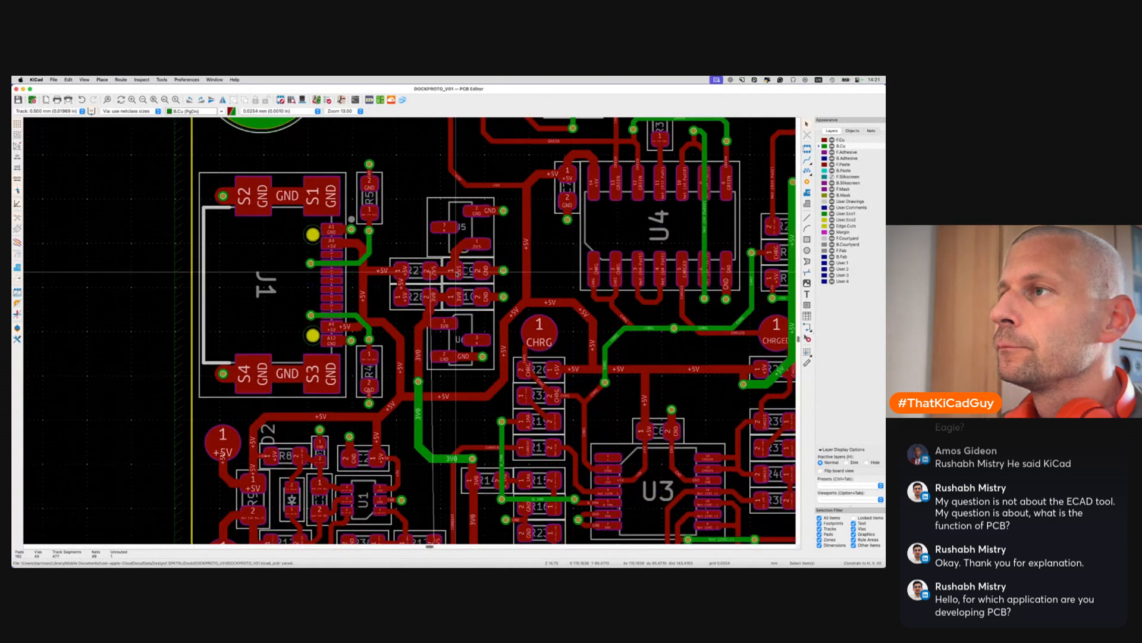
{"action": "key", "text": "x"}
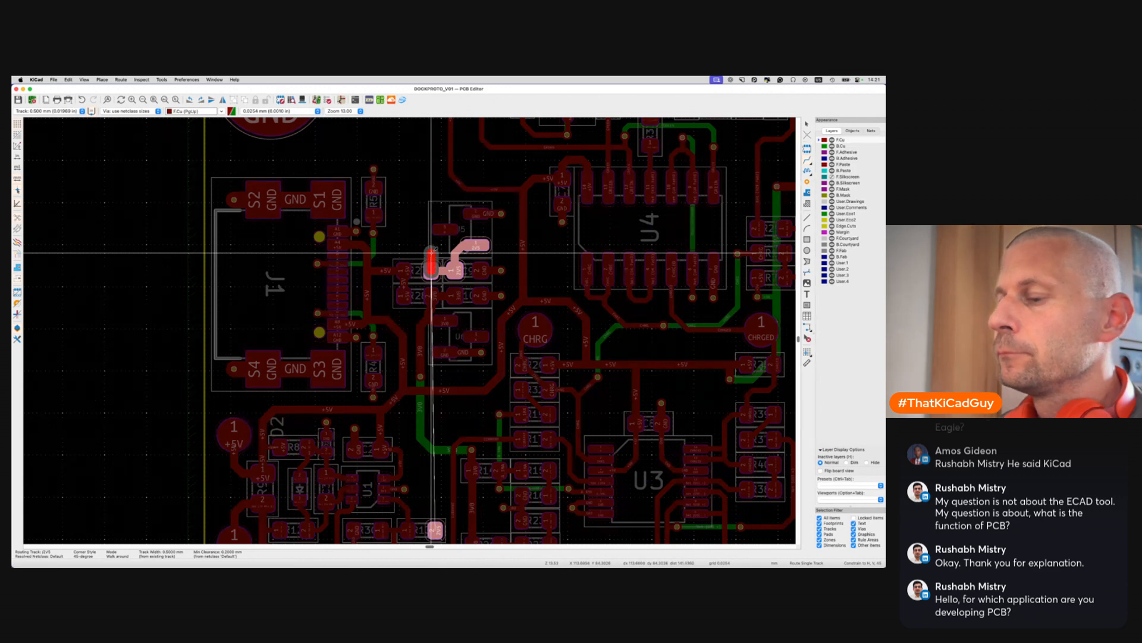
{"action": "key", "text": "v"}
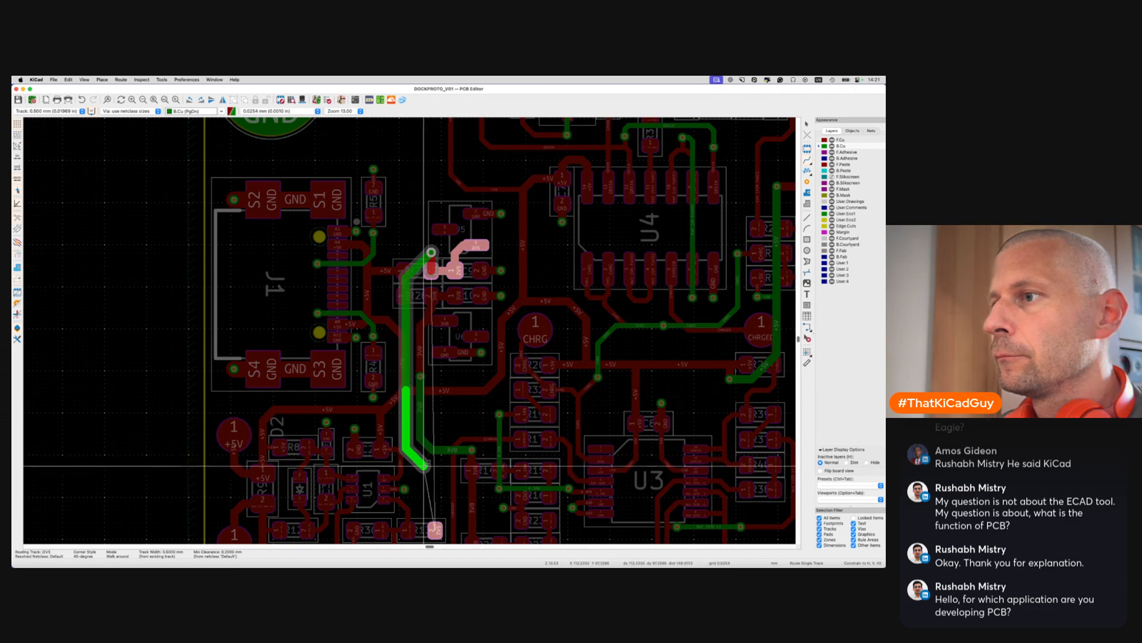
{"action": "left_click", "coordinate": [424, 463]}
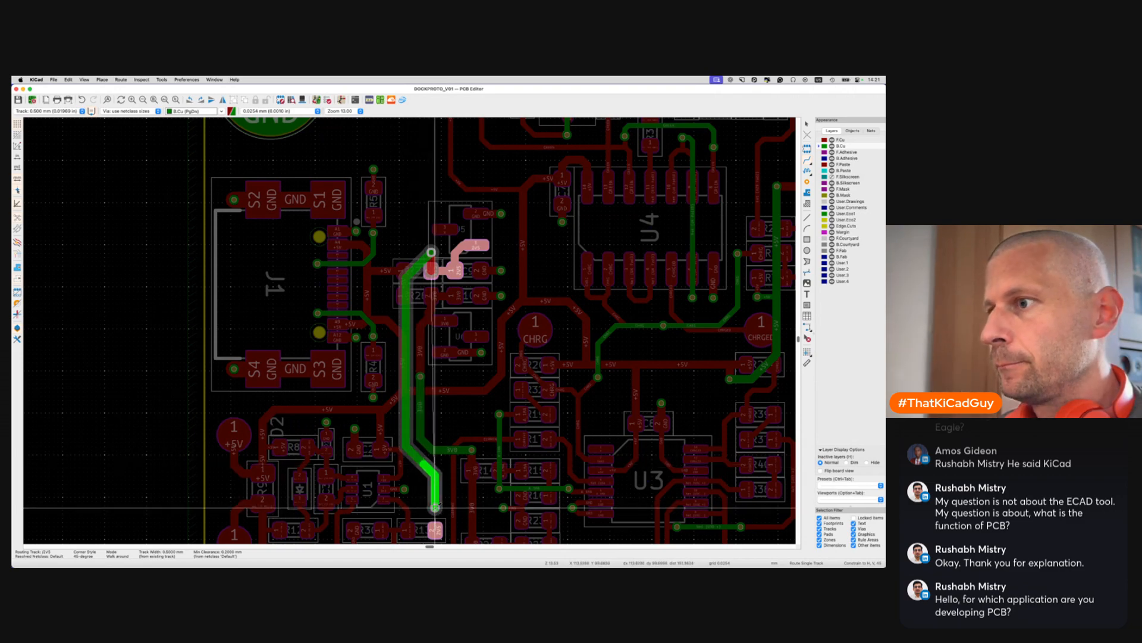
{"action": "left_click", "coordinate": [435, 525]}
{"action": "scroll", "coordinate": [436, 523], "scroll_direction": "down", "scroll_amount": 3}
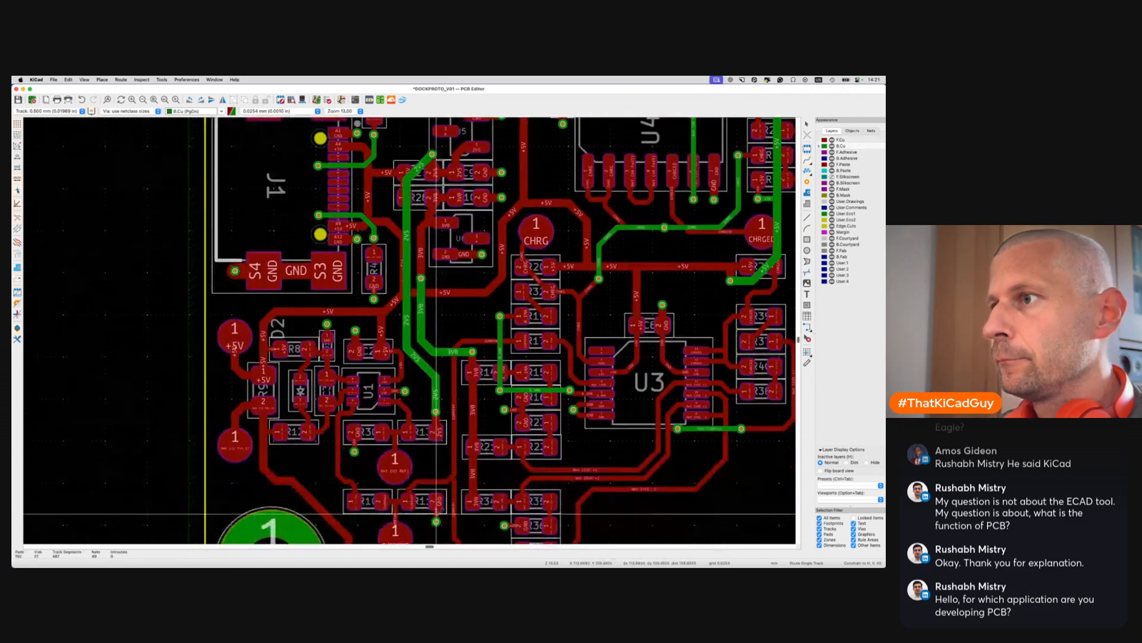
{"action": "key", "text": "Escape"}
{"action": "key", "text": "super+s"}
Refill all copper zones, save the board, and unfill the zones again
{"action": "scroll", "coordinate": [445, 451], "scroll_direction": "down", "scroll_amount": 3}
{"action": "key", "text": "alt+3"}
{"action": "scroll", "coordinate": [446, 441], "scroll_direction": "down", "scroll_amount": 5}
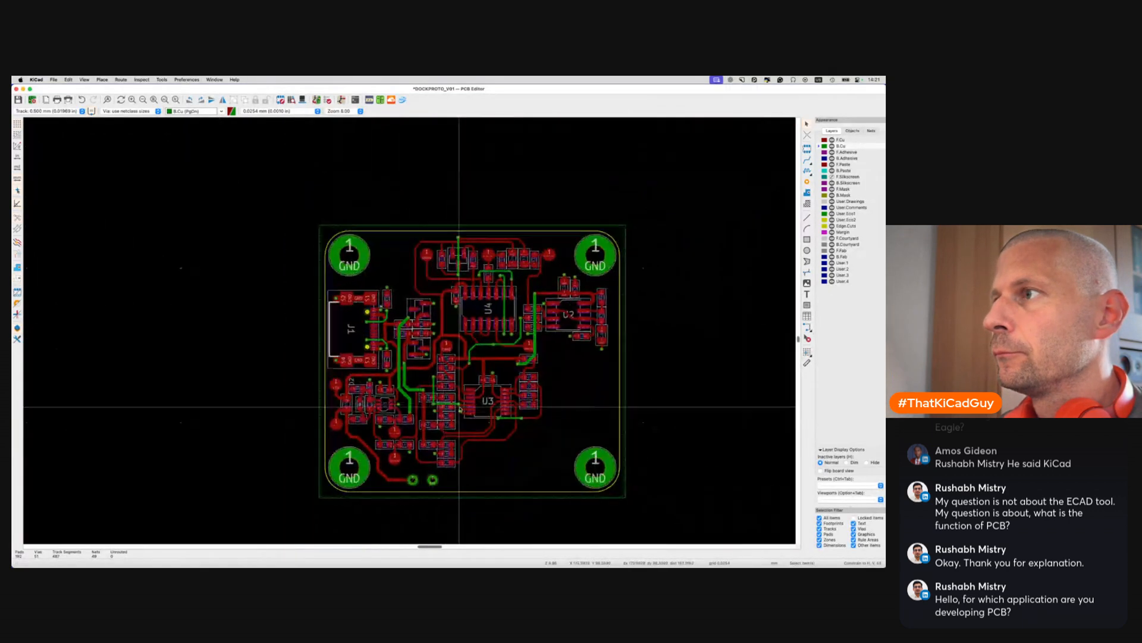
{"action": "key", "text": "b"}
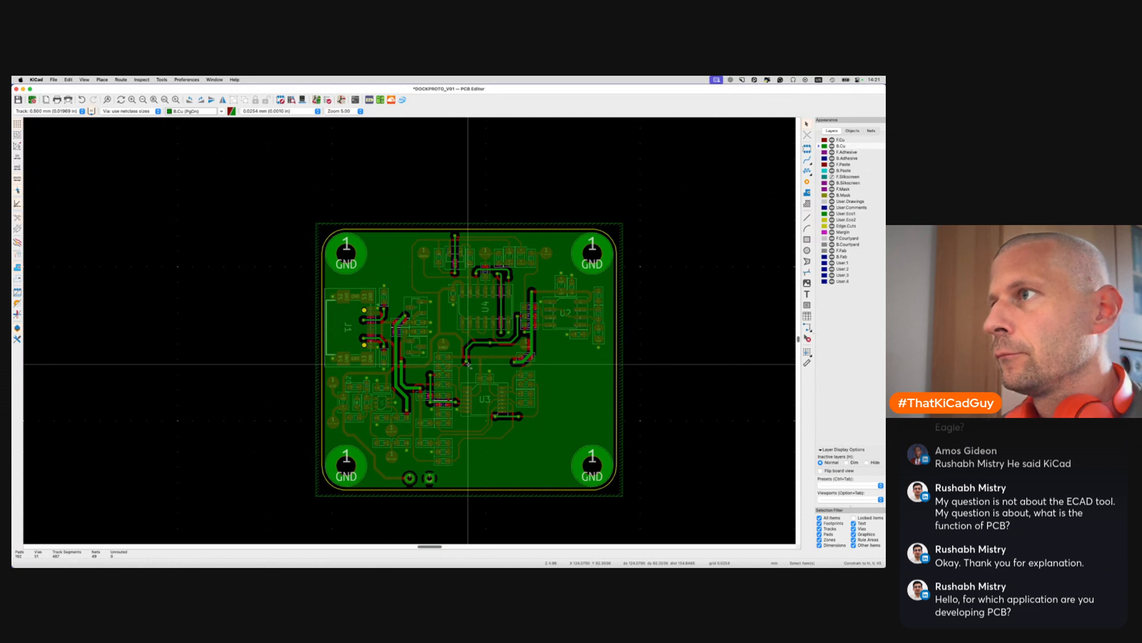
{"action": "key", "text": "super+a"}
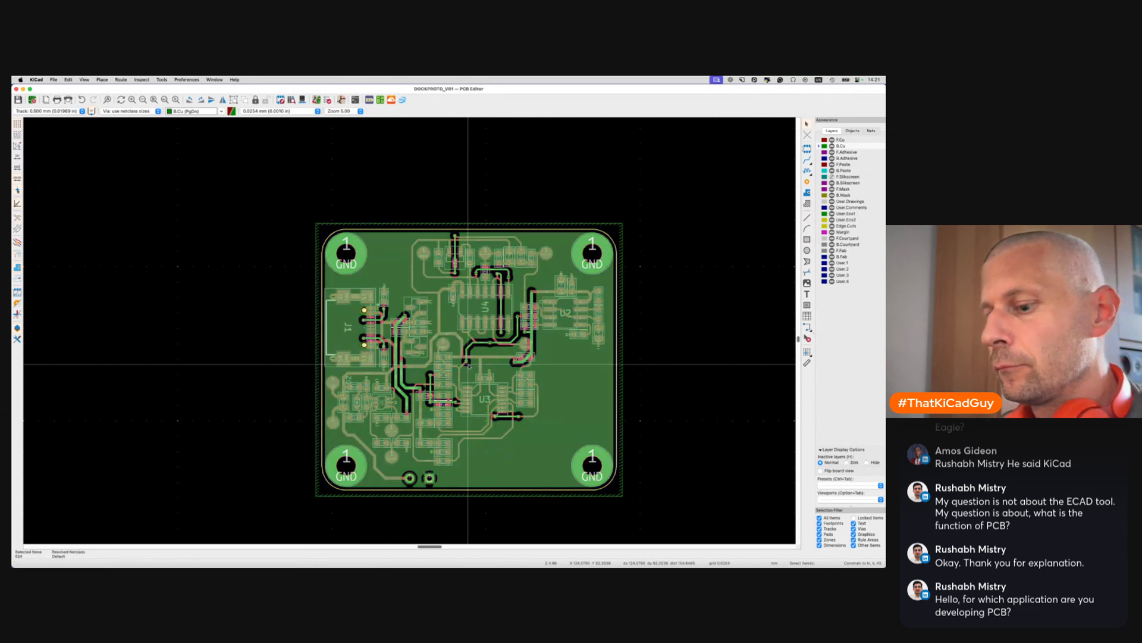
{"action": "key", "text": "super+b"}
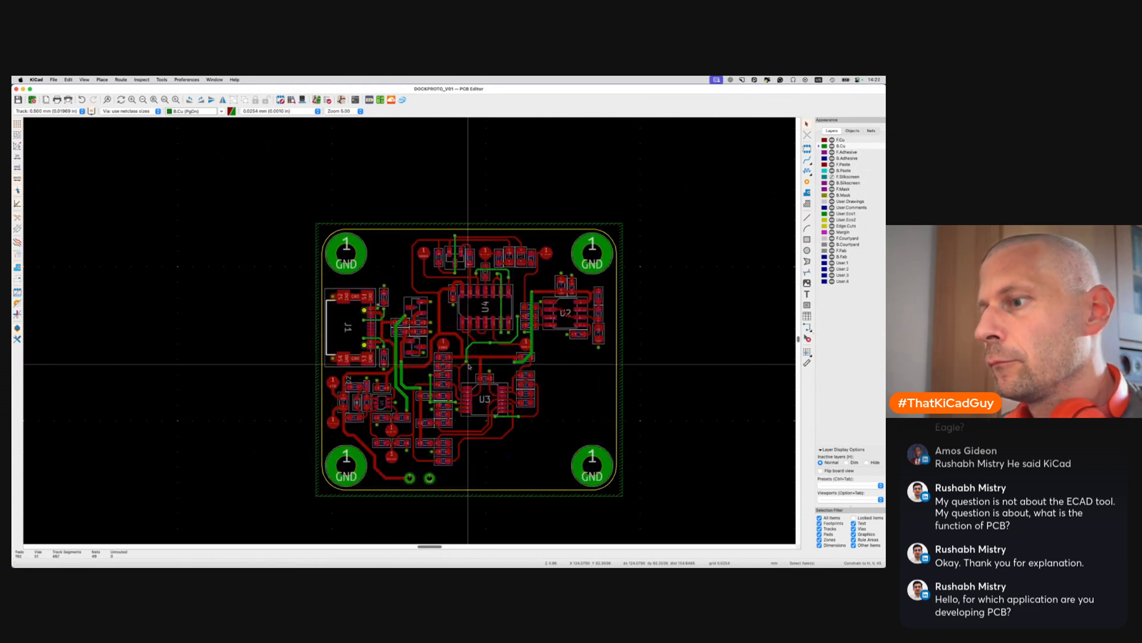
Open the board in the 3D viewer and inspect its front and back sides
{"action": "scroll", "coordinate": [470, 366], "scroll_direction": "down", "scroll_amount": 3}
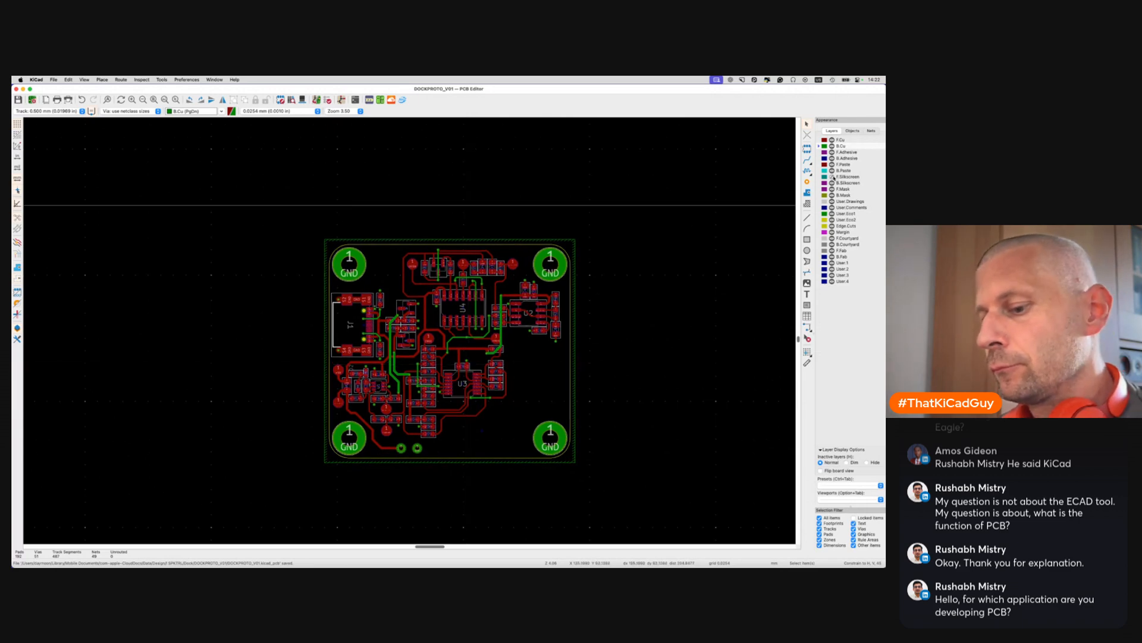
{"action": "key", "text": "alt+3"}
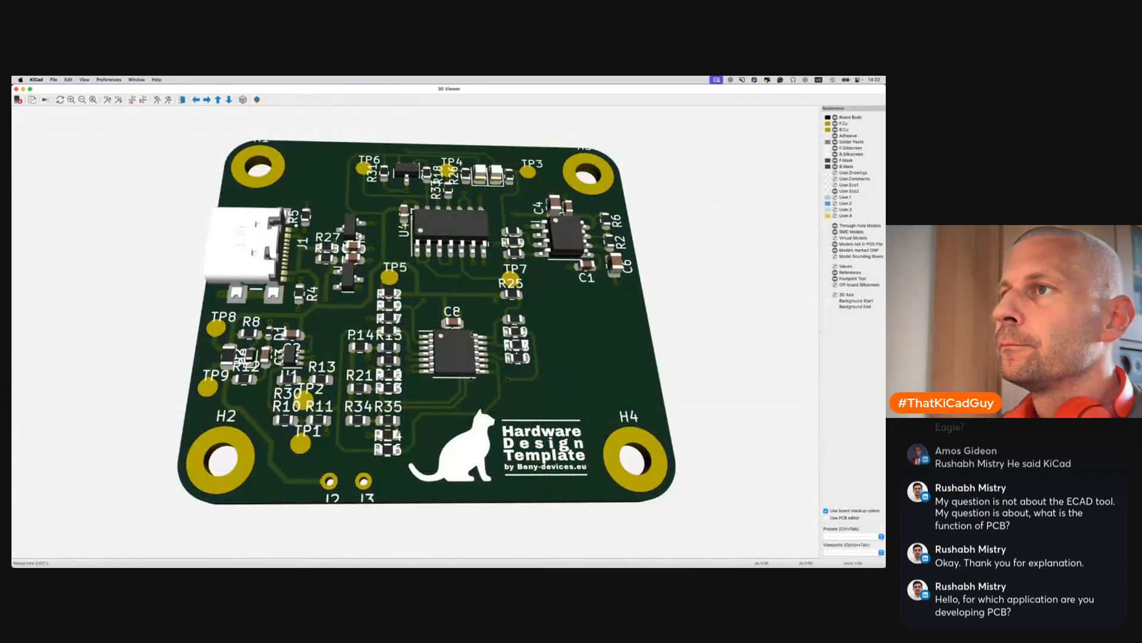
{"action": "scroll", "coordinate": [458, 337], "scroll_direction": "down", "scroll_amount": 3}
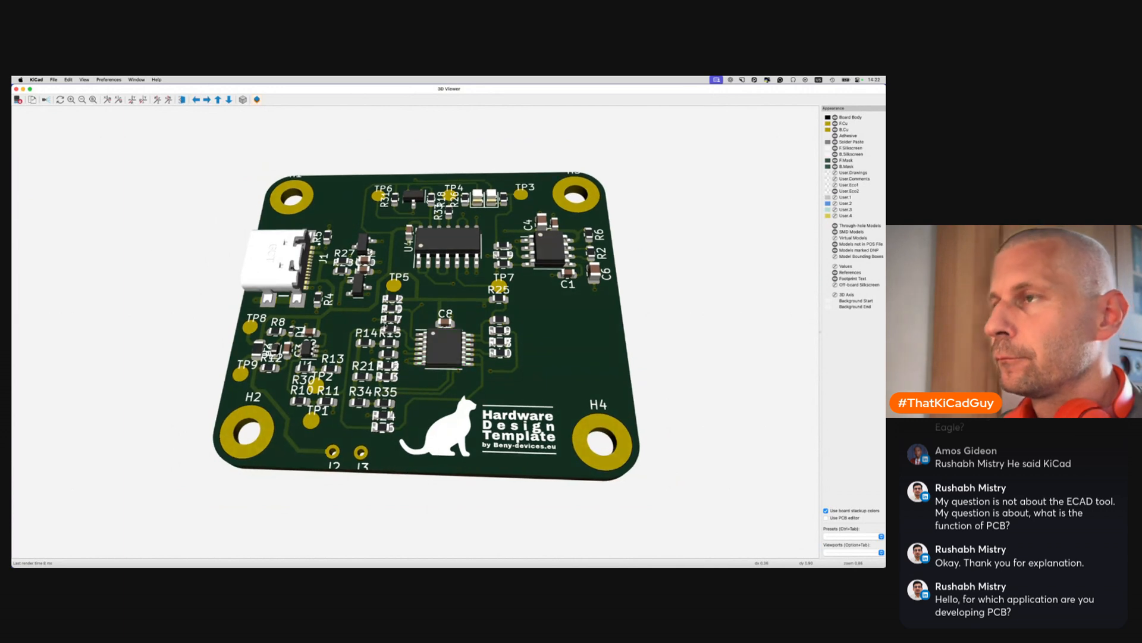
{"action": "key", "text": "f"}
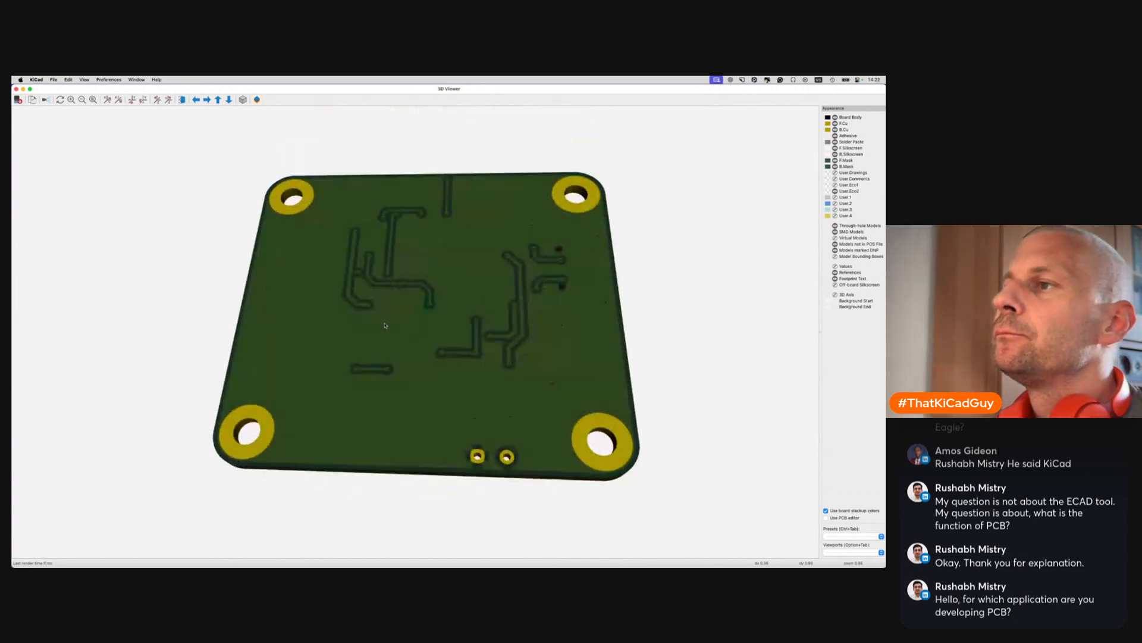
{"action": "left_click_drag", "start_coordinate": [421, 280], "coordinate": [748, 272]}
{"action": "left_click_drag", "start_coordinate": [478, 297], "coordinate": [502, 282]}
Check the symbol properties of USB-C connector J1 in the schematic editor, close them, and return to the PCB editor
{"action": "key", "text": "super+grave"}
{"action": "key", "text": "super+grave"}
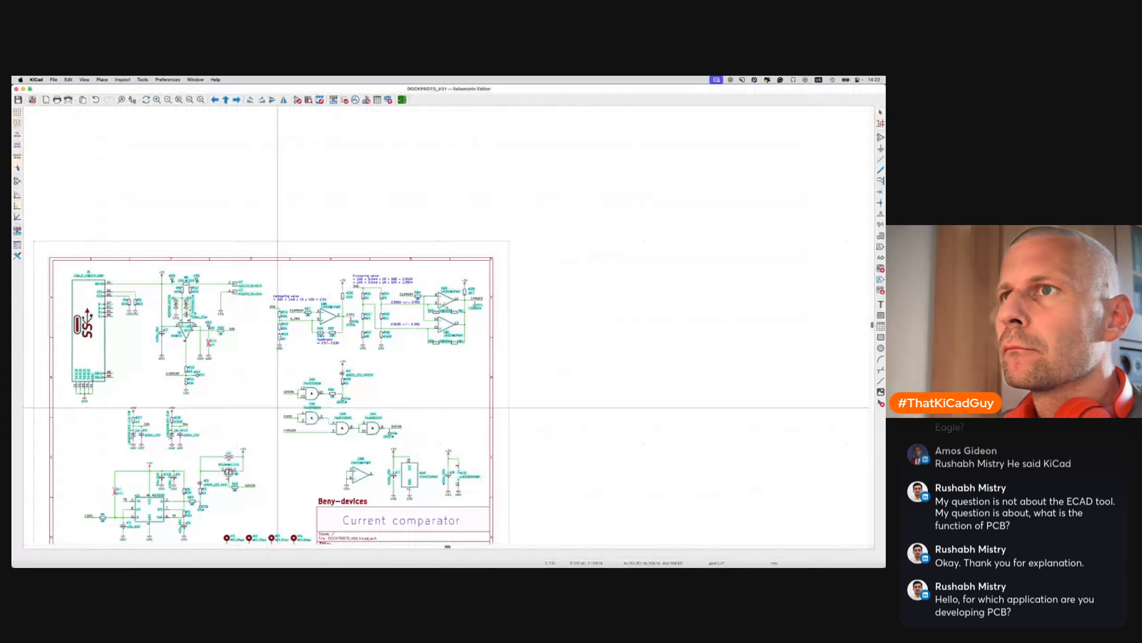
{"action": "double_click", "coordinate": [91, 345]}
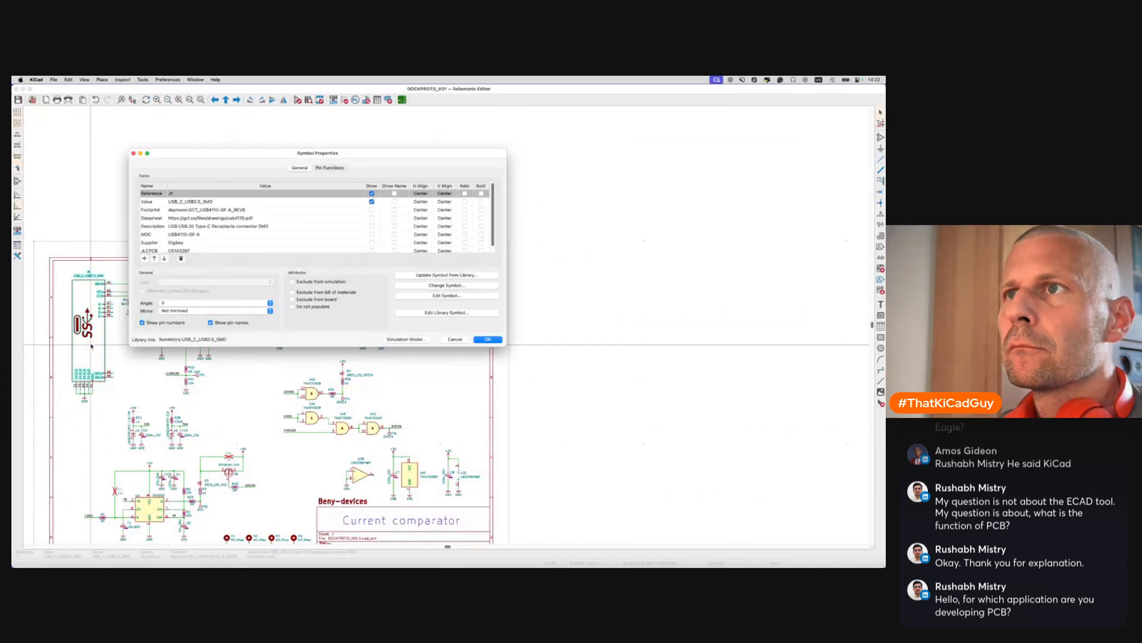
{"action": "key", "text": "Escape"}
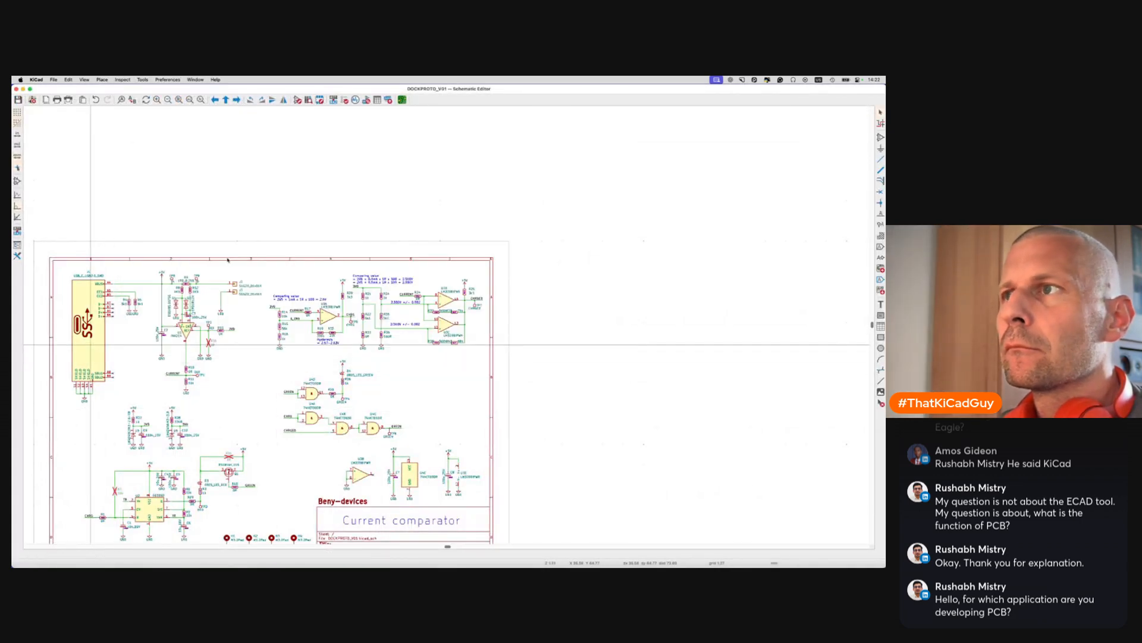
{"action": "key", "text": "super+grave"}
{"action": "key", "text": "super+grave"}
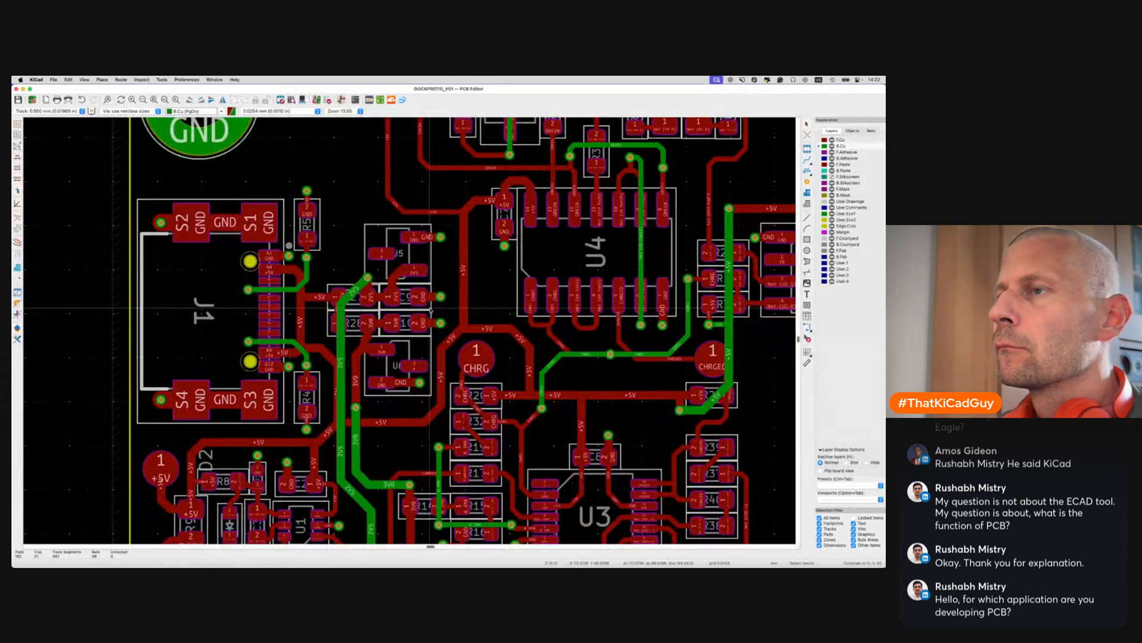
Delete the silkscreen reference designators of mounting holes H1 and H3
{"action": "scroll", "coordinate": [430, 309], "scroll_direction": "down", "scroll_amount": 4}
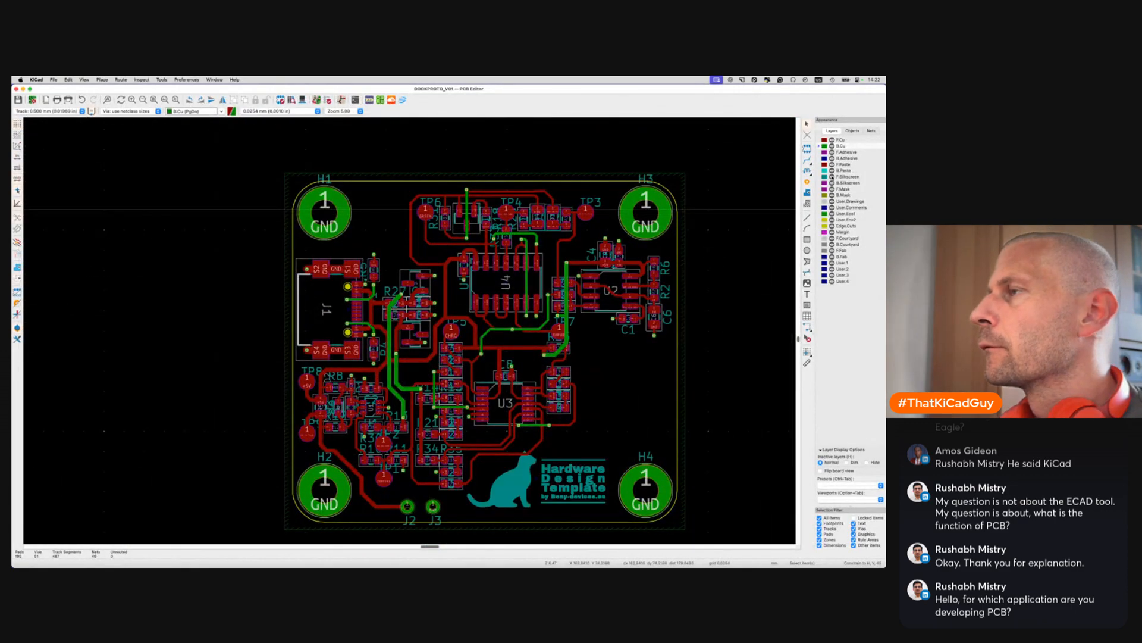
{"action": "left_click", "coordinate": [320, 177]}
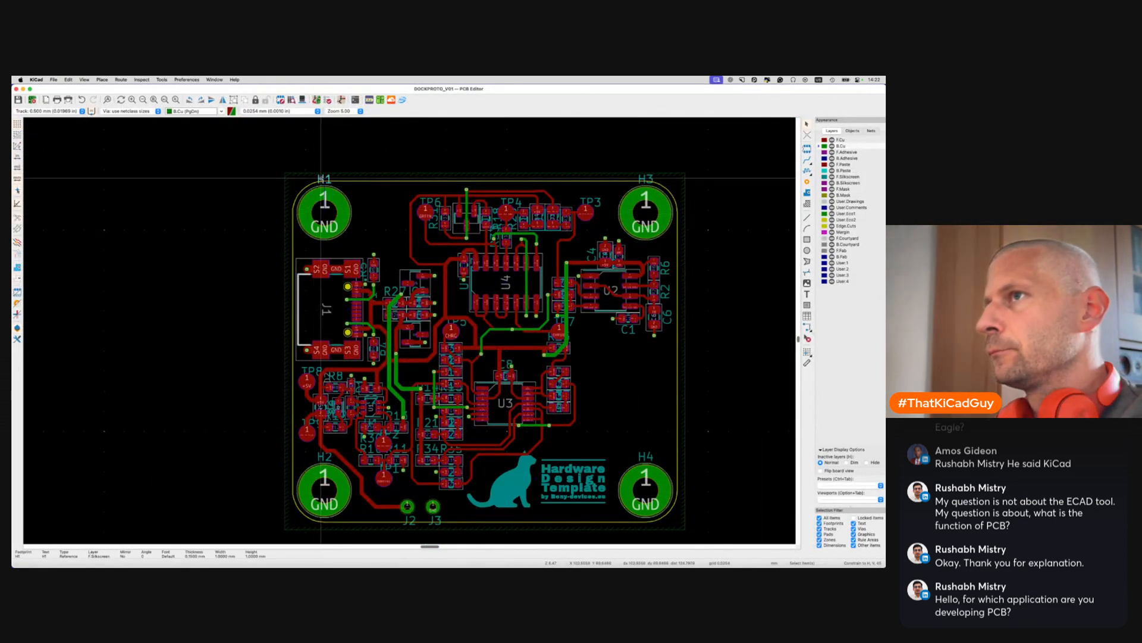
{"action": "key", "text": "Delete"}
{"action": "left_click", "coordinate": [643, 177]}
{"action": "key", "text": "Delete"}
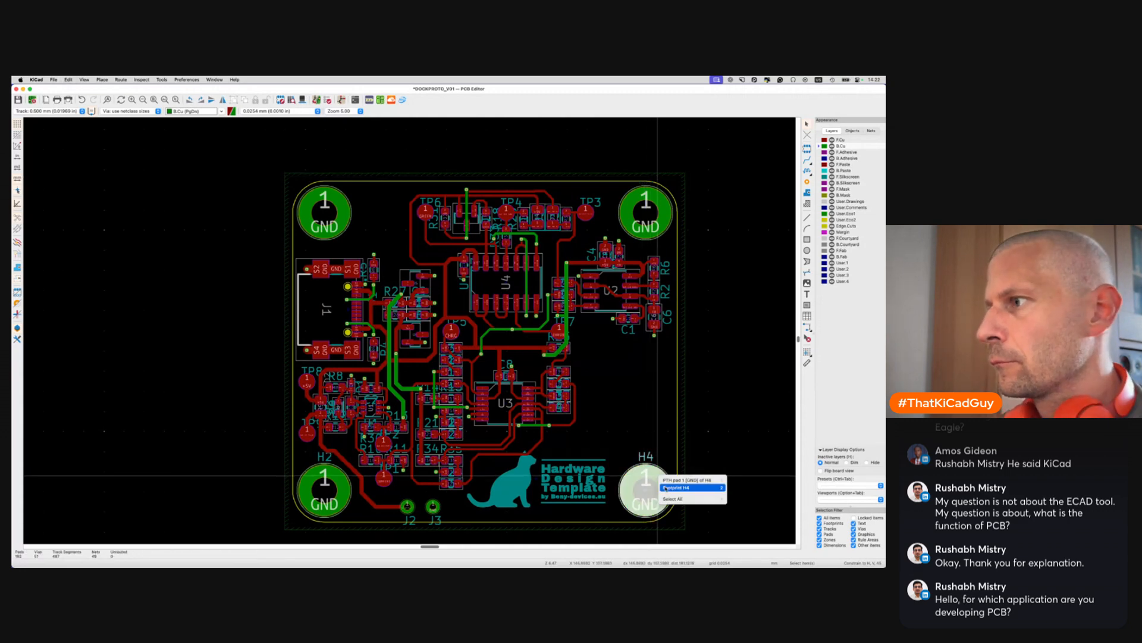
{"action": "double_click", "coordinate": [666, 489]}
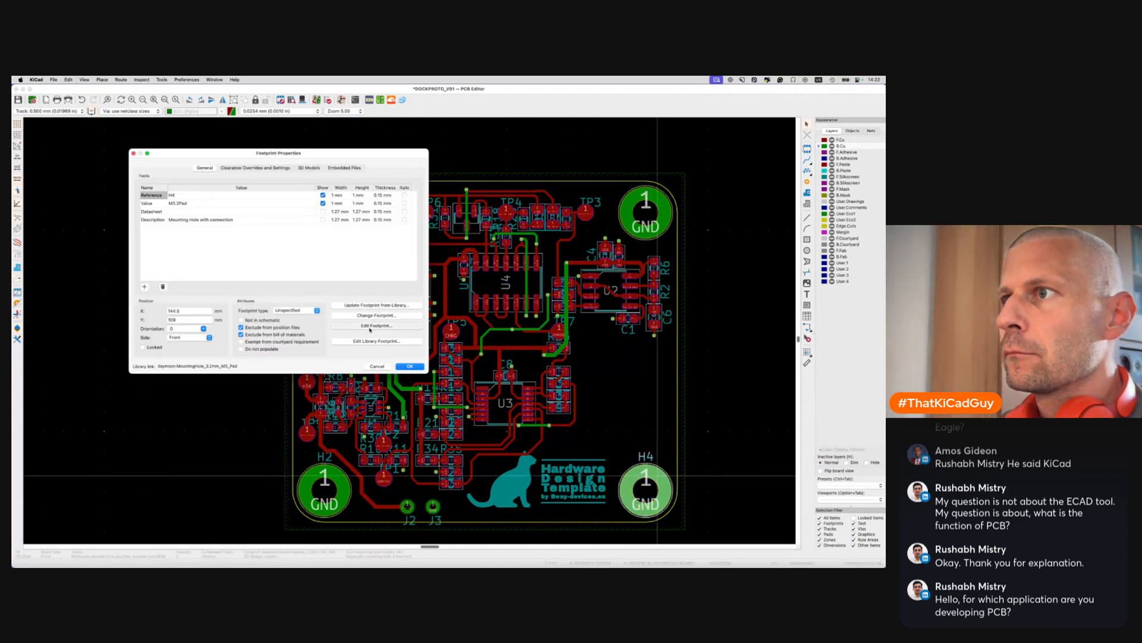
{"action": "key", "text": "Escape"}
{"action": "key", "text": "ctrl+e"}
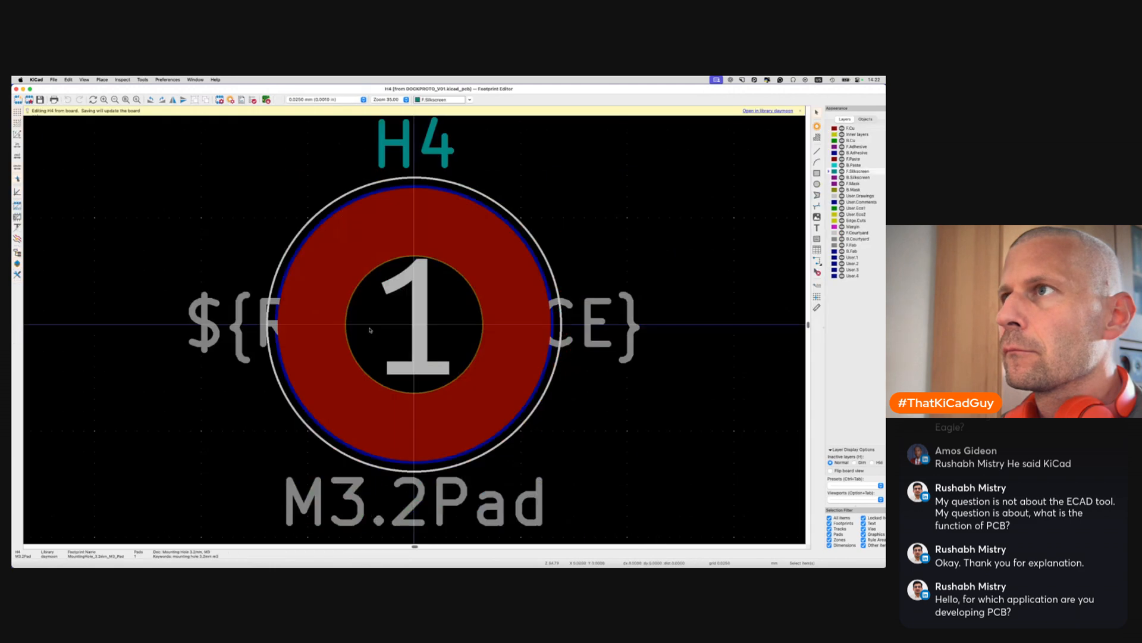
{"action": "left_click", "coordinate": [17, 90]}
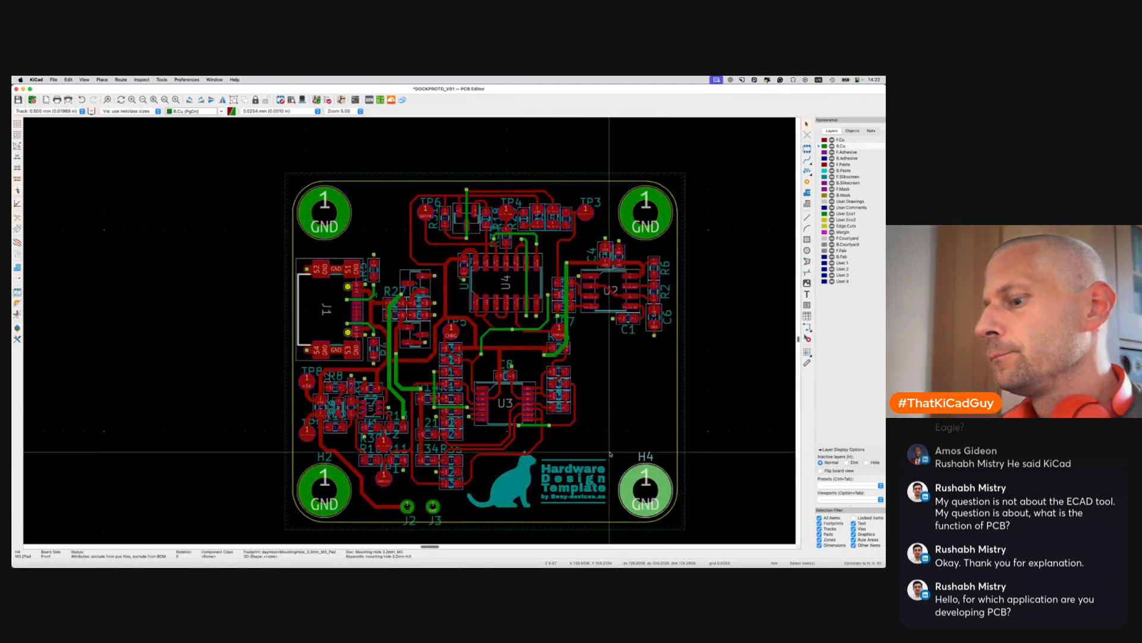
Hide the reference designator in H4's library footprint MountingHole_3.2mm_M3_Pad, save the footprint, and return to the board
{"action": "key", "text": "e"}
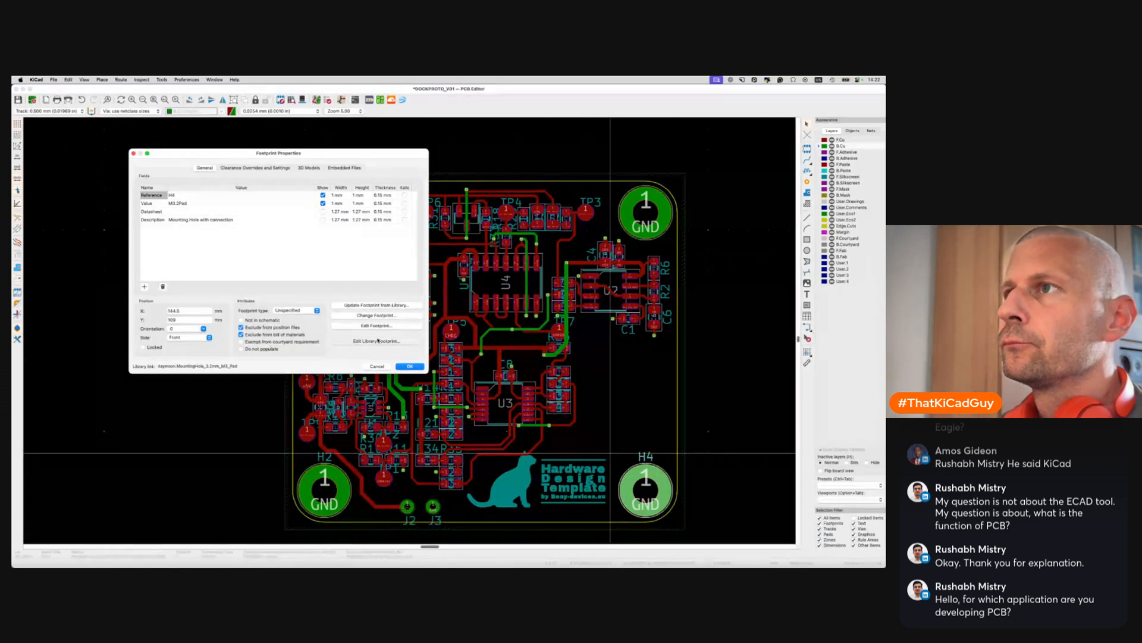
{"action": "left_click", "coordinate": [404, 341]}
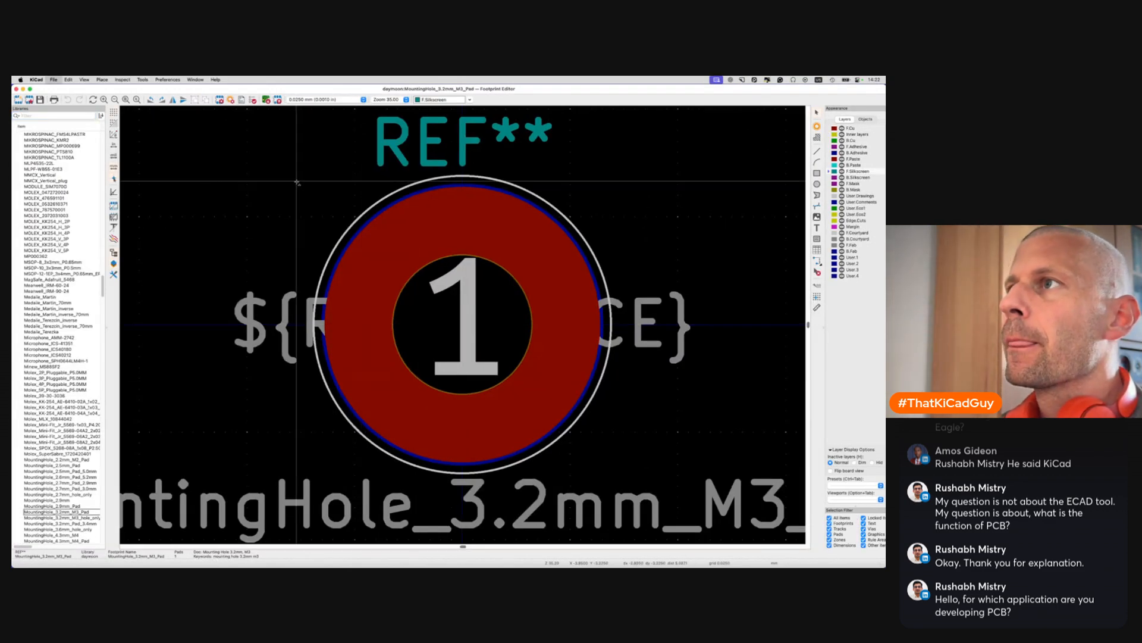
{"action": "scroll", "coordinate": [297, 183], "scroll_direction": "down", "scroll_amount": 4}
{"action": "scroll", "coordinate": [295, 189], "scroll_direction": "up", "scroll_amount": 3}
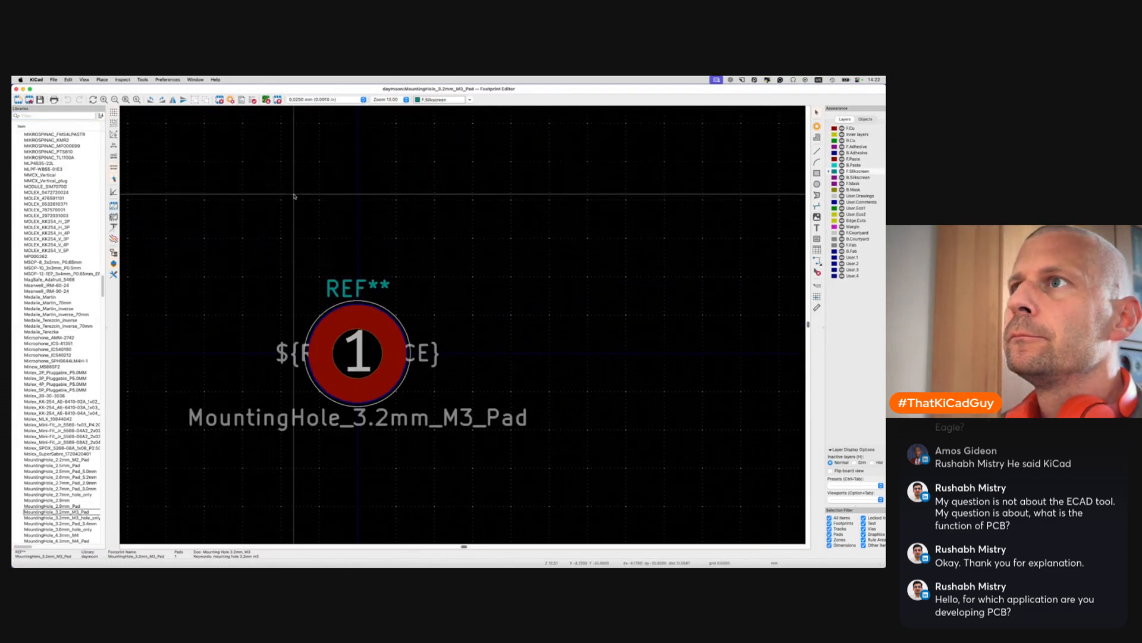
{"action": "left_click", "coordinate": [219, 100]}
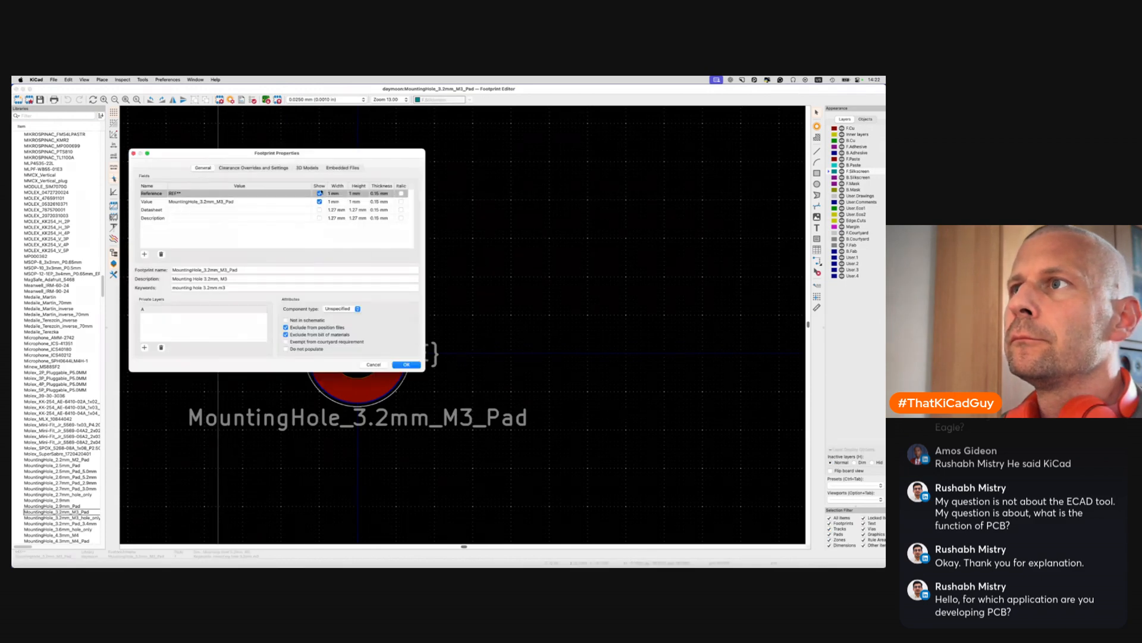
{"action": "left_click", "coordinate": [405, 364]}
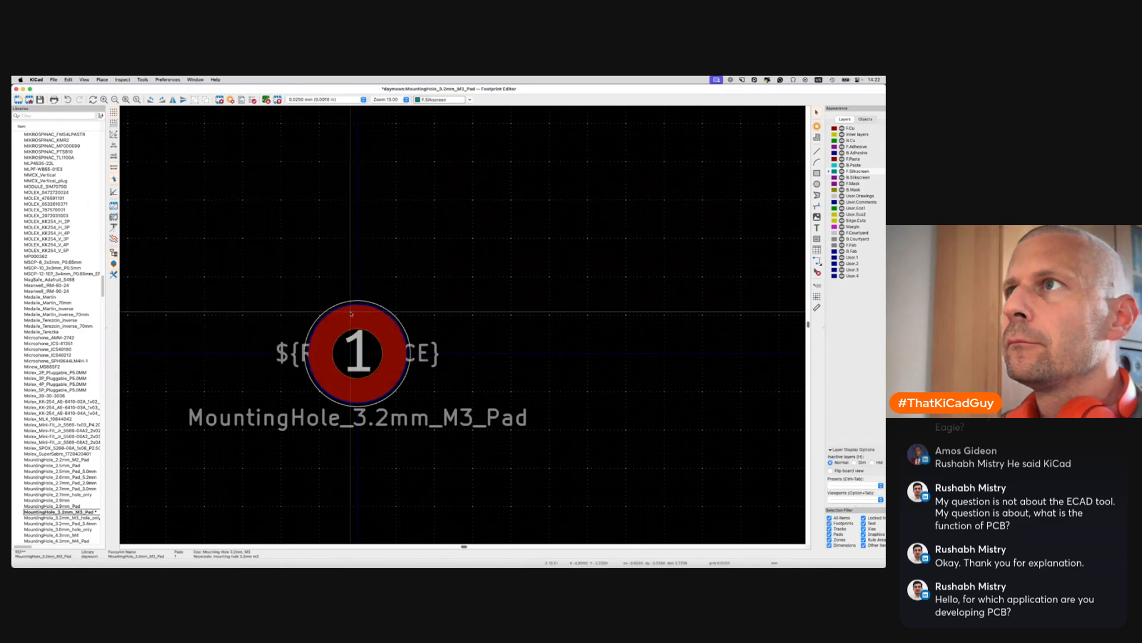
{"action": "key", "text": "super+s"}
{"action": "left_click", "coordinate": [18, 90]}
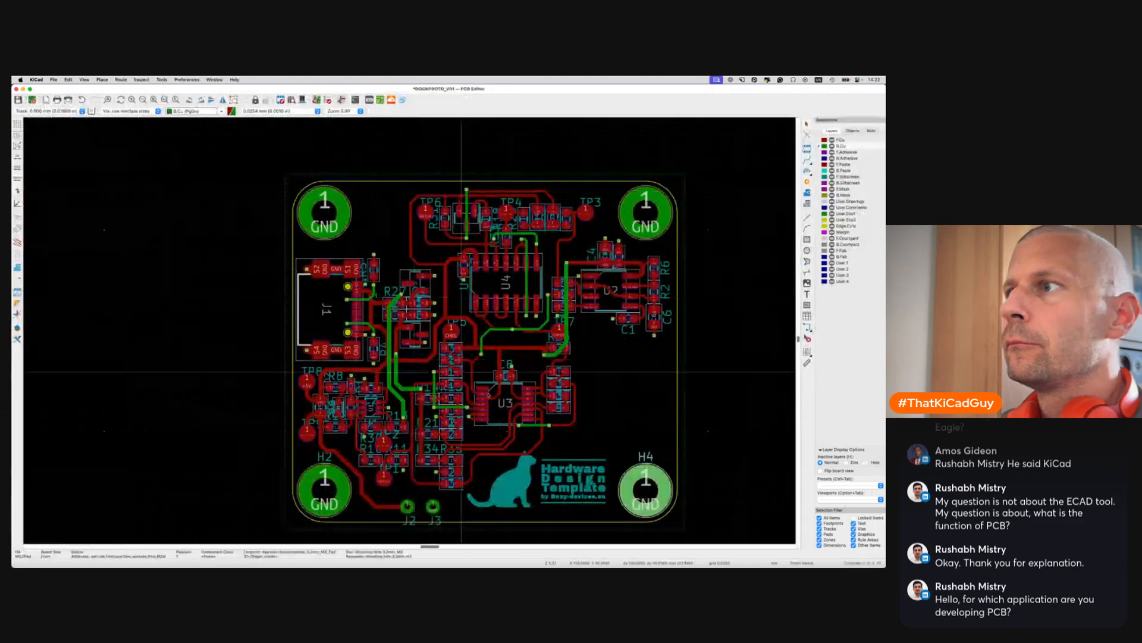
Update all footprints with library ID MountingHole_3.2mm_M3_Pad from the library and save the board
{"action": "left_click", "coordinate": [665, 483]}
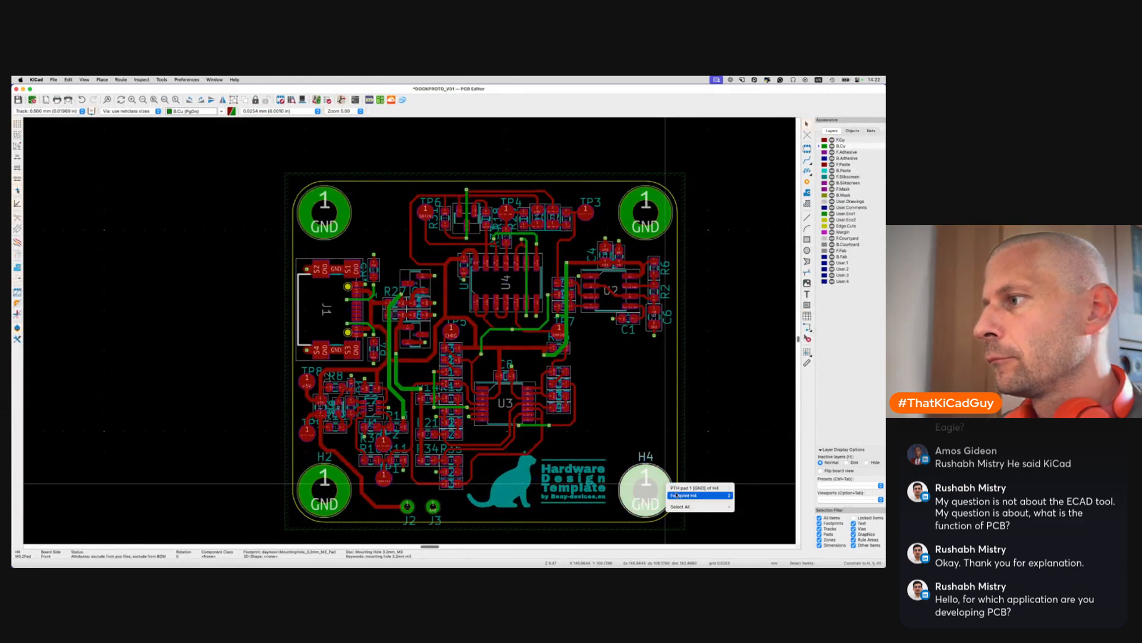
{"action": "left_click", "coordinate": [684, 495]}
{"action": "key", "text": "e"}
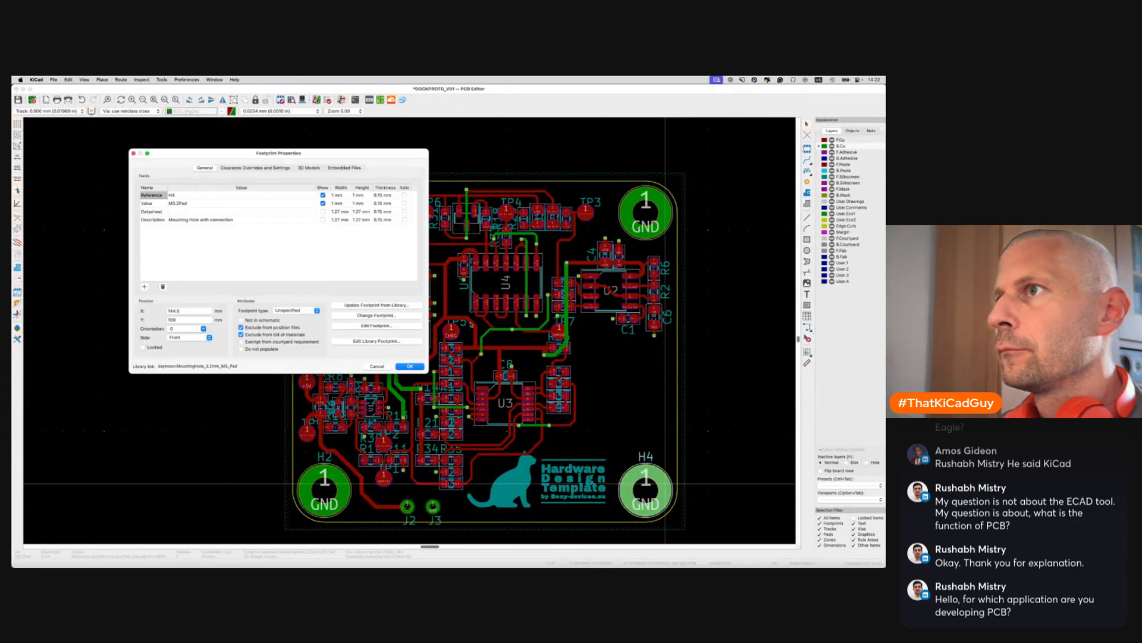
{"action": "left_click", "coordinate": [375, 307]}
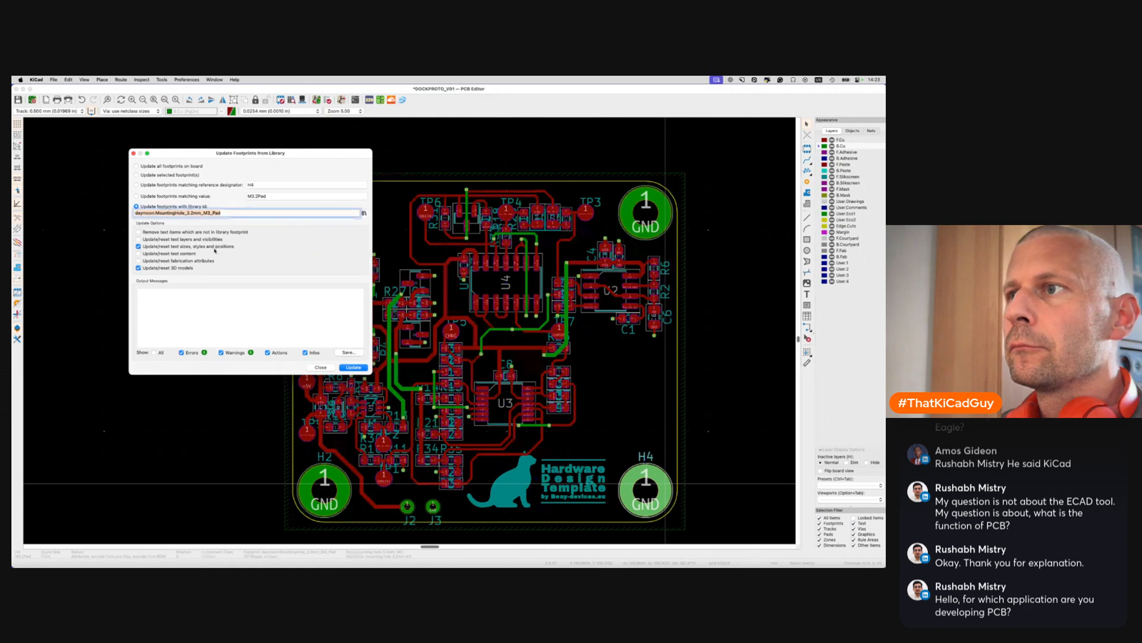
{"action": "left_click", "coordinate": [354, 368]}
{"action": "left_click", "coordinate": [321, 367]}
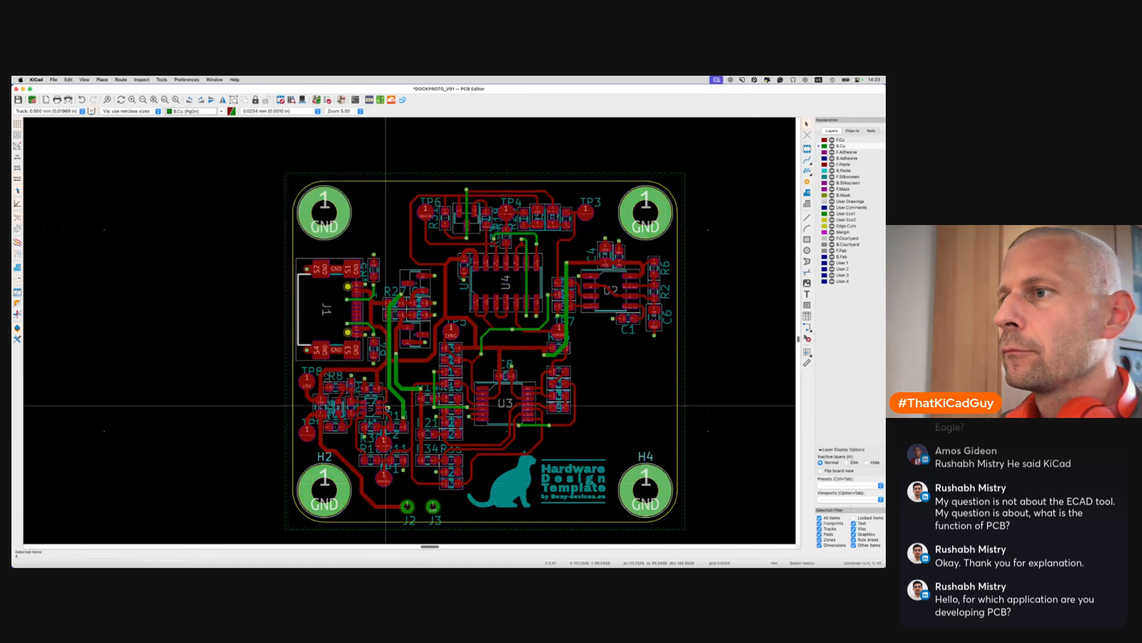
{"action": "key", "text": "super+s"}
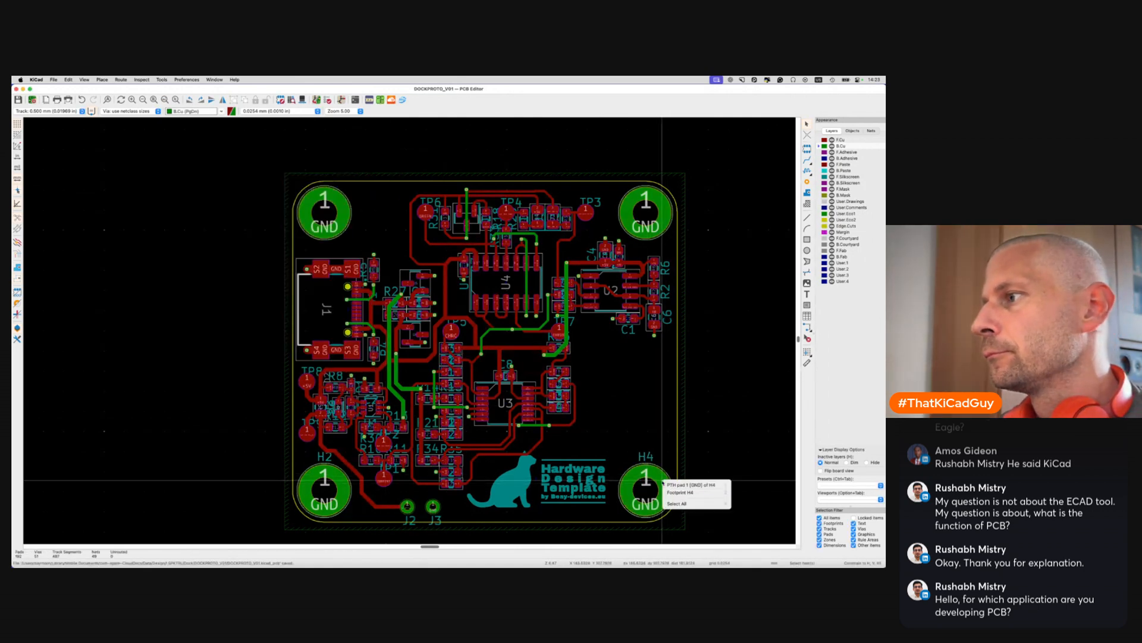
Update the MountingHole_3.2mm_M3_Pad footprints from the library again, resetting text layers and visibilities, and save the board
{"action": "left_click", "coordinate": [680, 493]}
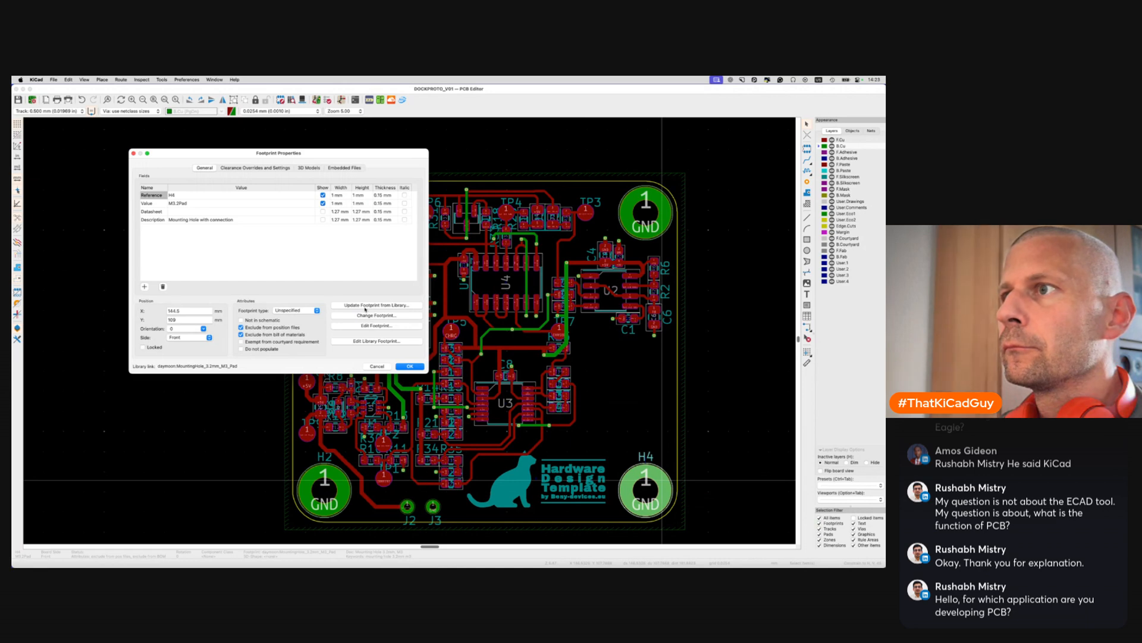
{"action": "left_click", "coordinate": [365, 306]}
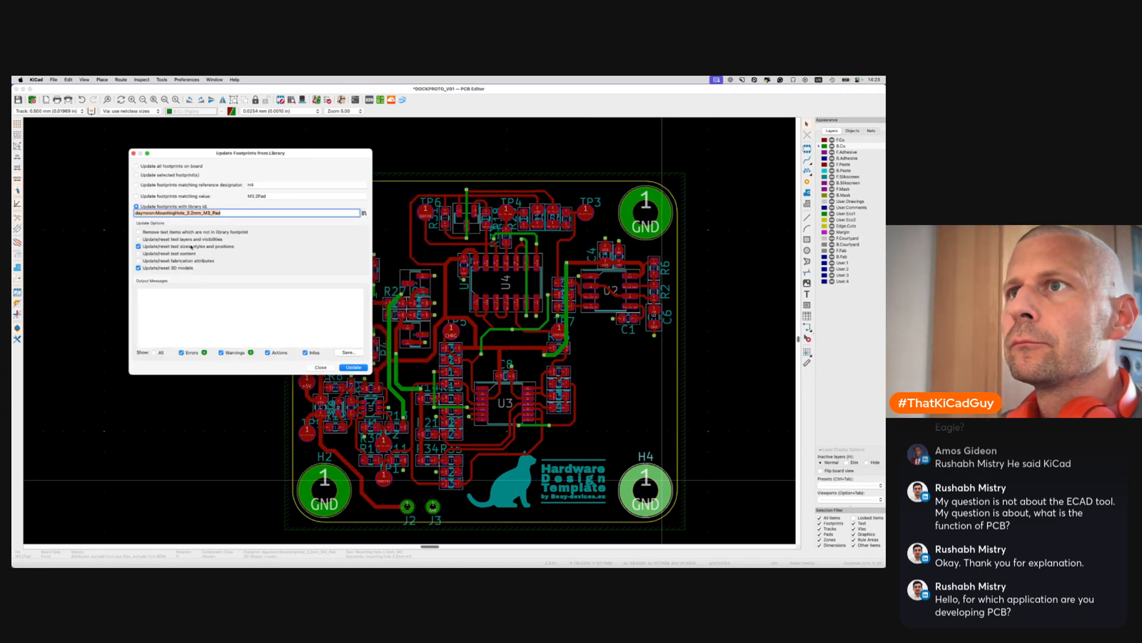
{"action": "left_click", "coordinate": [353, 367]}
{"action": "left_click", "coordinate": [321, 368]}
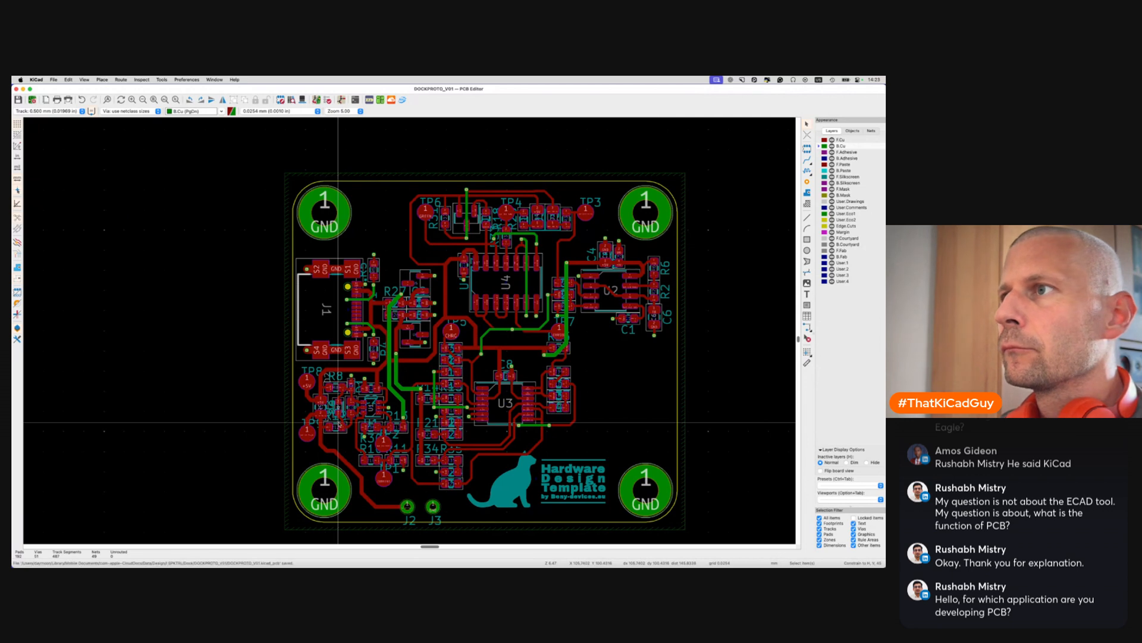
Set all reference designators on F.Silkscreen to 0.7 mm text width, 0.7 mm height and 0.1 mm thickness, and save the board
{"action": "left_click", "coordinate": [68, 79]}
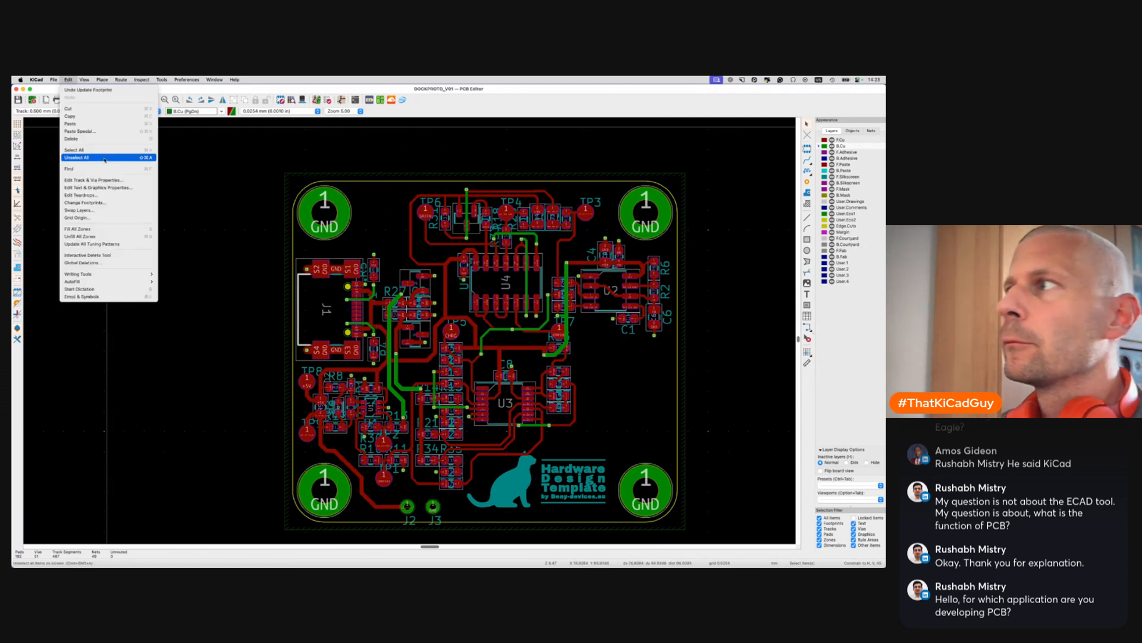
{"action": "left_click", "coordinate": [105, 157]}
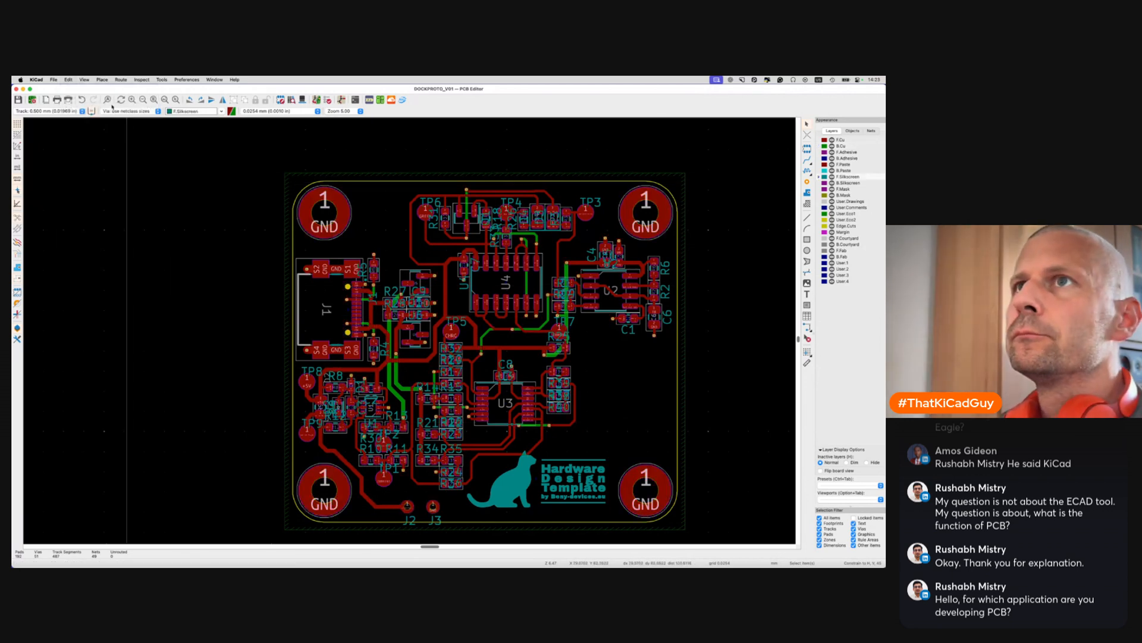
{"action": "left_click", "coordinate": [68, 80]}
{"action": "left_click", "coordinate": [111, 187]}
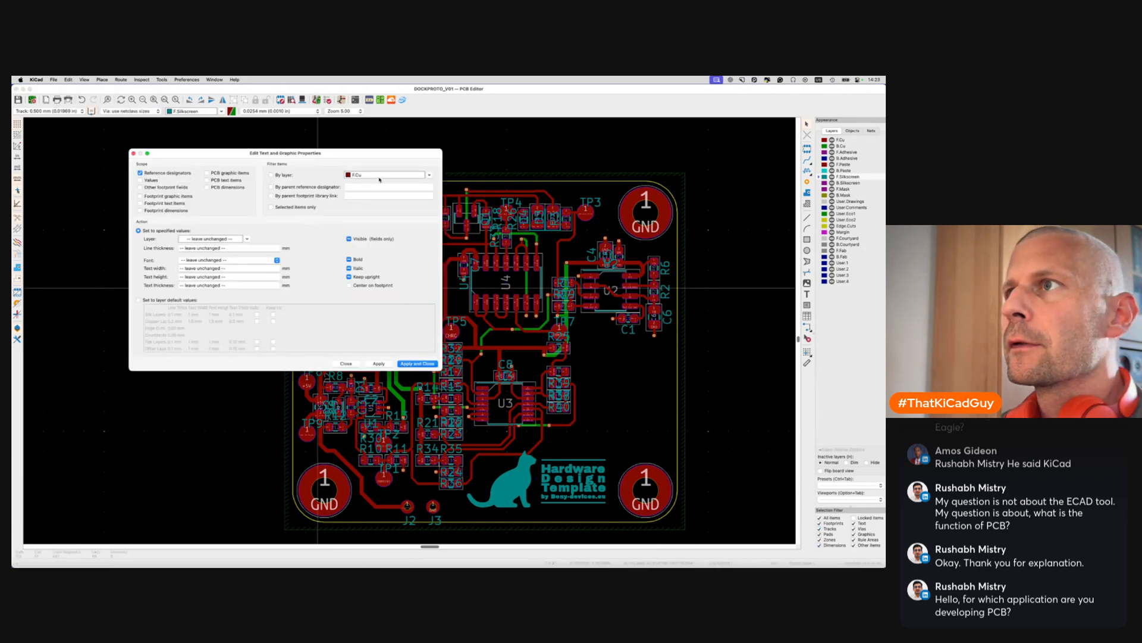
{"action": "left_click", "coordinate": [381, 176]}
{"action": "left_click", "coordinate": [374, 216]}
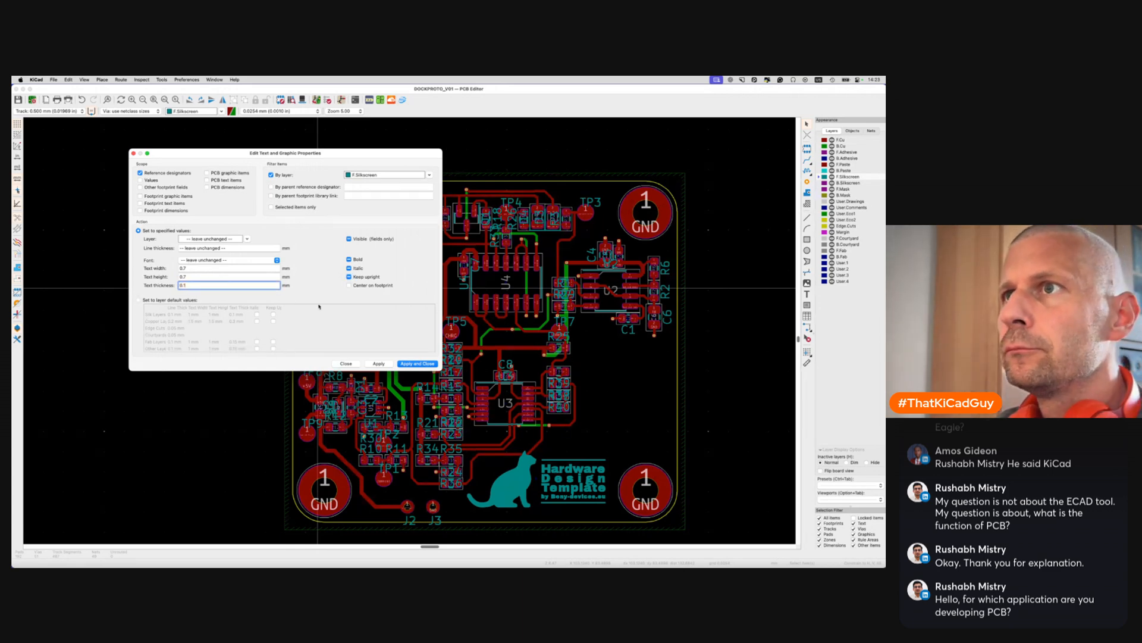
{"action": "left_click", "coordinate": [424, 364]}
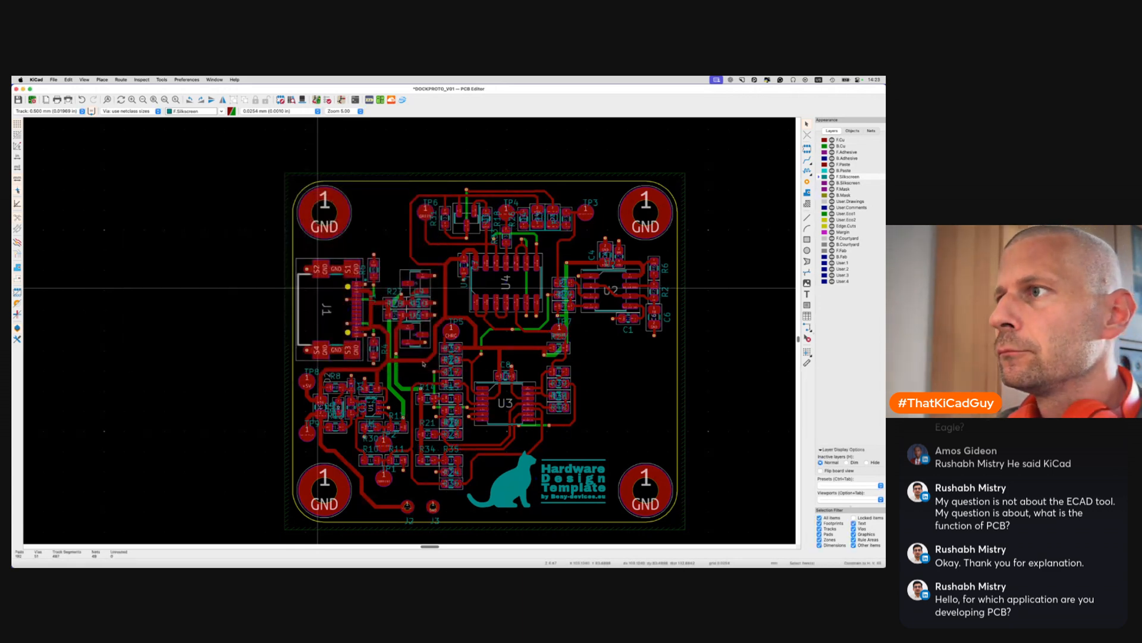
{"action": "key", "text": "super+s"}
Delete J1's silkscreen designator and move the R5, R27, R28 and R4 designators beside their resistors
{"action": "scroll", "coordinate": [357, 271], "scroll_direction": "up", "scroll_amount": 5}
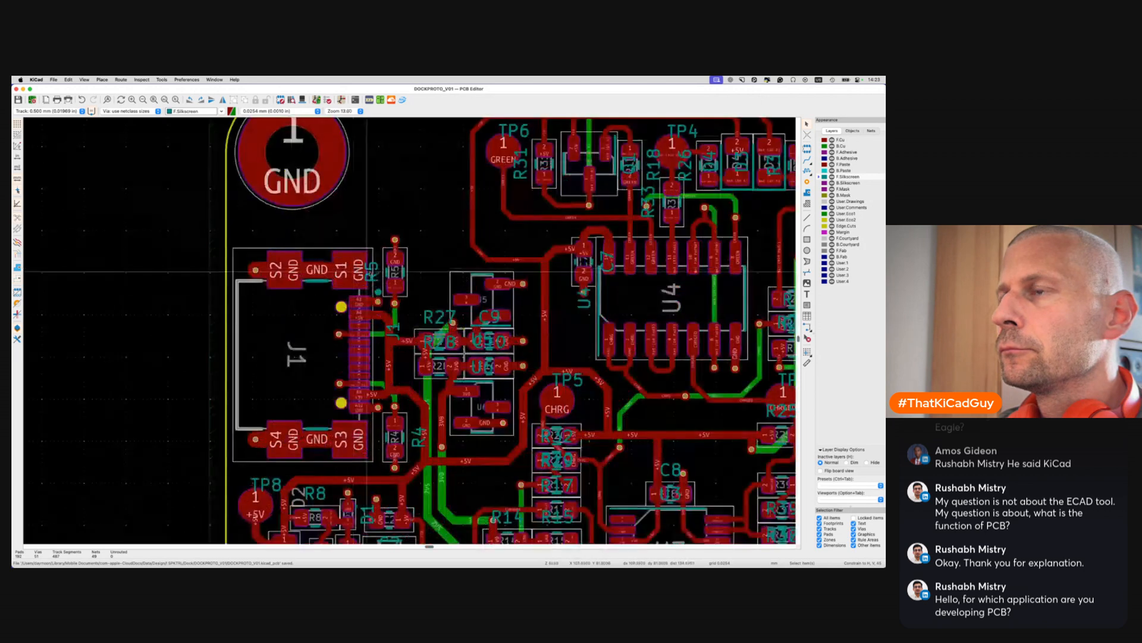
{"action": "left_click", "coordinate": [399, 326]}
{"action": "key", "text": "m"}
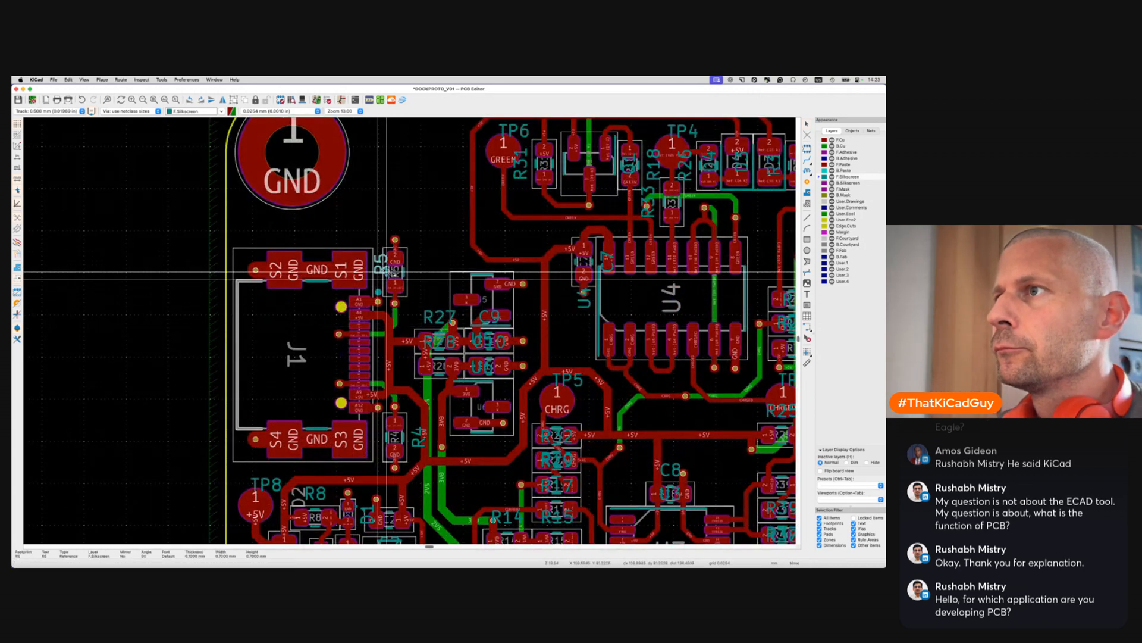
{"action": "left_click", "coordinate": [423, 265]}
{"action": "key", "text": "m"}
{"action": "left_click", "coordinate": [384, 337]}
{"action": "key", "text": "m"}
{"action": "left_click", "coordinate": [383, 363]}
{"action": "key", "text": "m"}
{"action": "left_click", "coordinate": [412, 439]}
Delete the silkscreen designators of test points TP8 and TP9
{"action": "scroll", "coordinate": [280, 411], "scroll_direction": "down", "scroll_amount": 3}
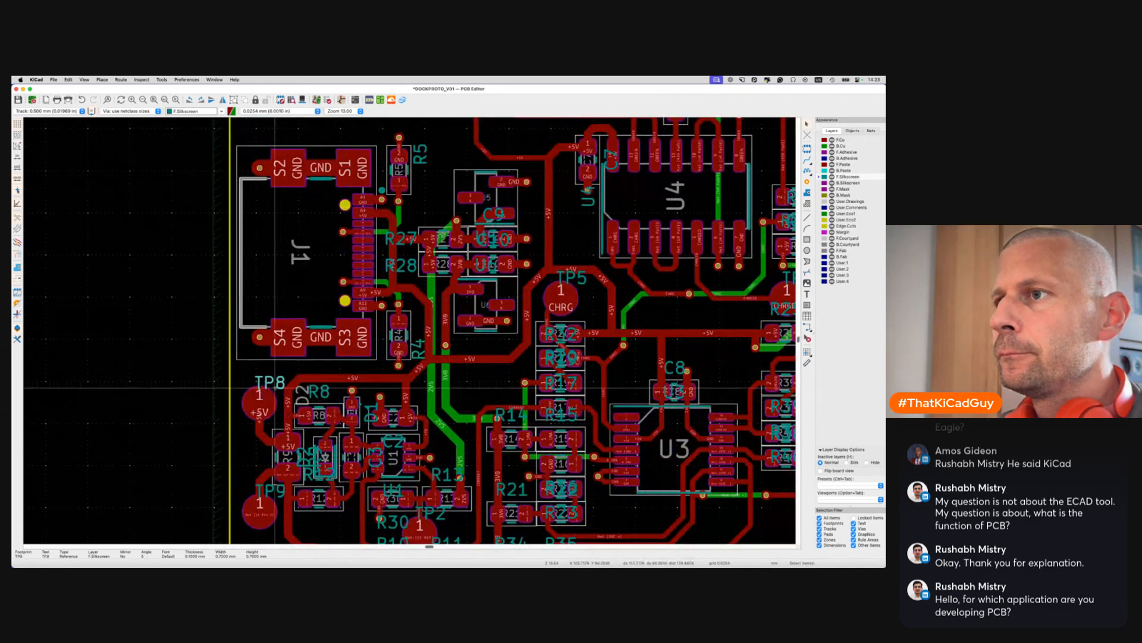
{"action": "scroll", "coordinate": [275, 388], "scroll_direction": "down", "scroll_amount": 3}
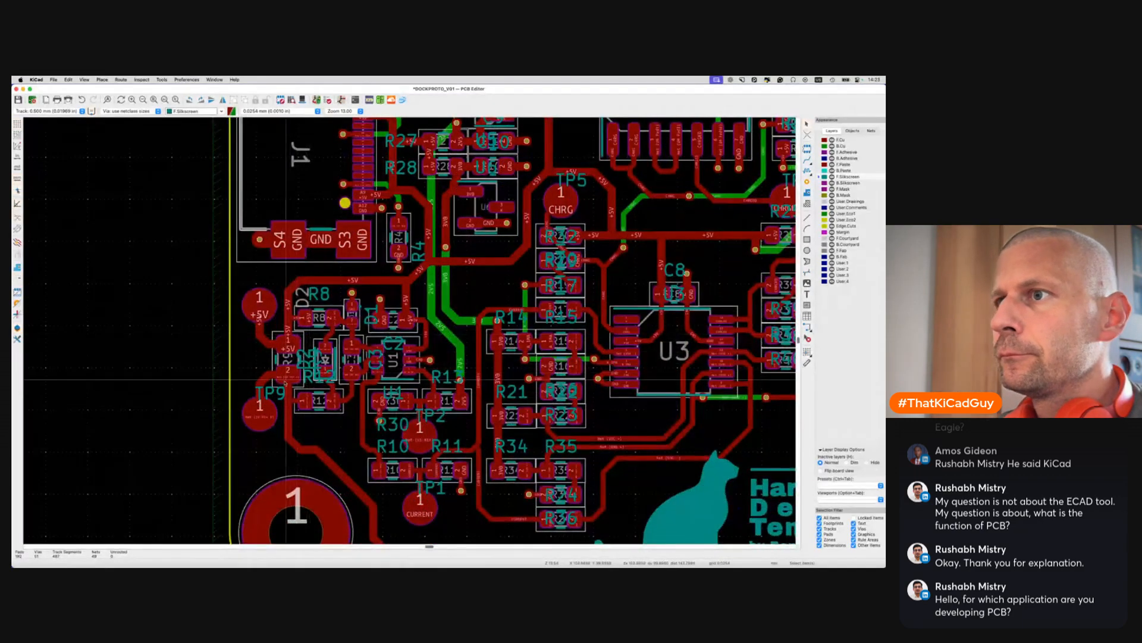
{"action": "left_click", "coordinate": [273, 390]}
{"action": "key", "text": "Delete"}
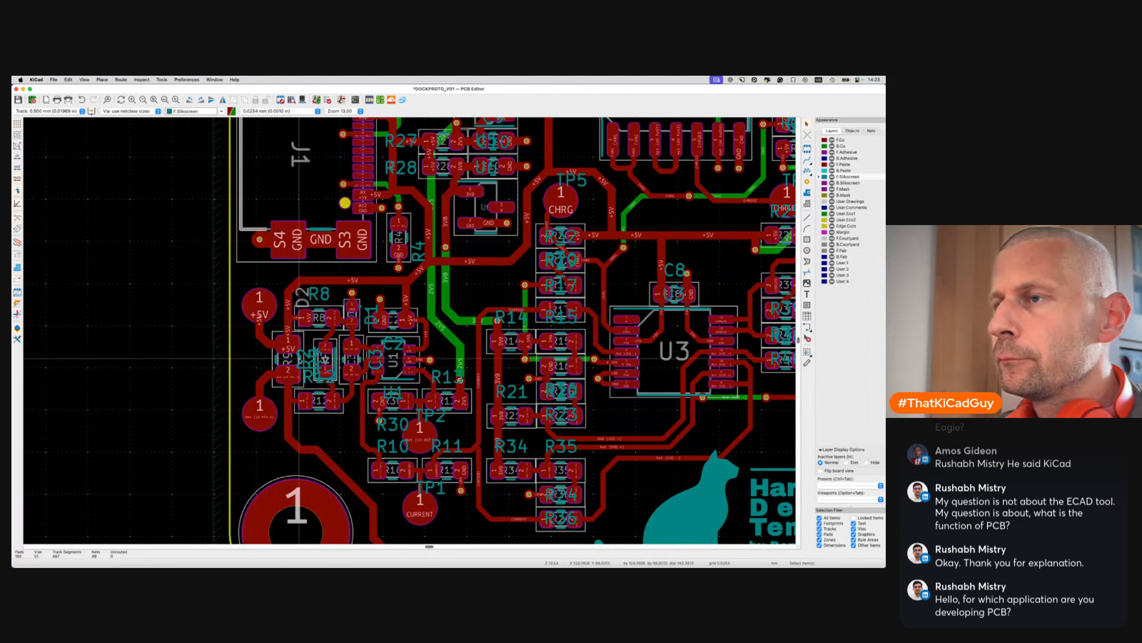
Place the R12 designator below its resistor, centre R8's above its resistor, and move D2's reference text onto the diode body
{"action": "key", "text": "m"}
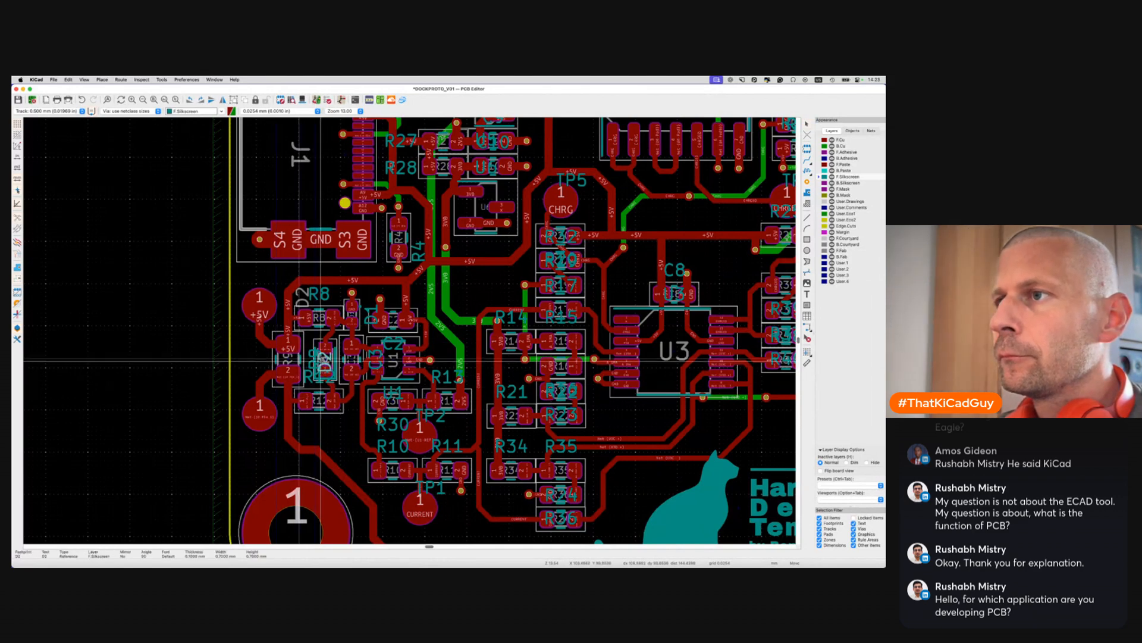
{"action": "left_click", "coordinate": [320, 362]}
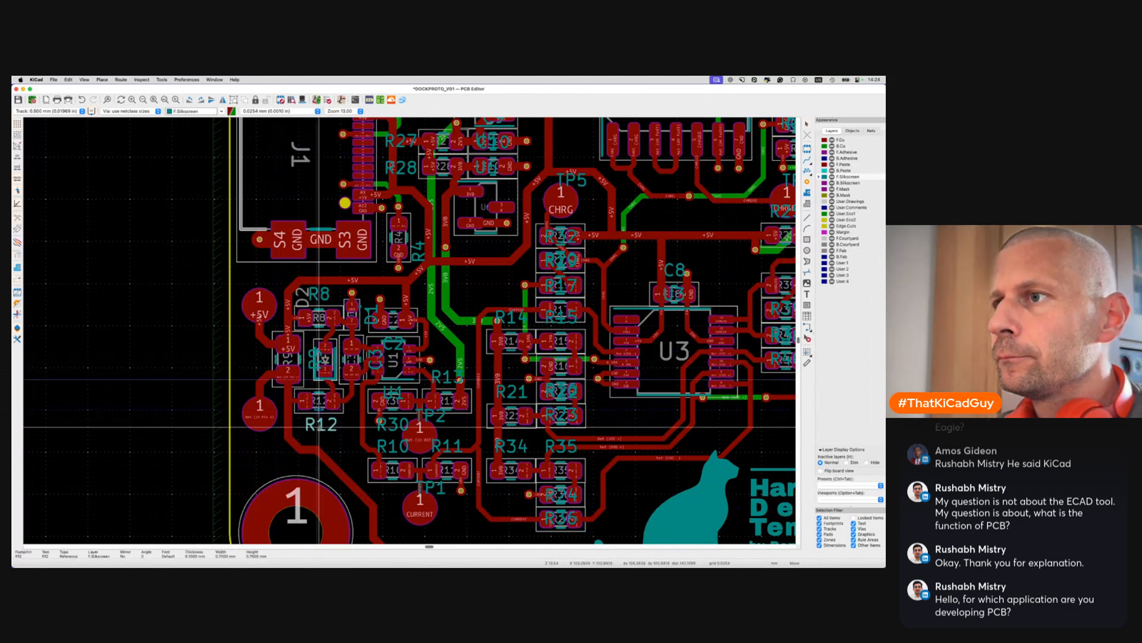
{"action": "left_click", "coordinate": [320, 425]}
{"action": "key", "text": "m"}
{"action": "left_click", "coordinate": [321, 298]}
{"action": "key", "text": "m"}
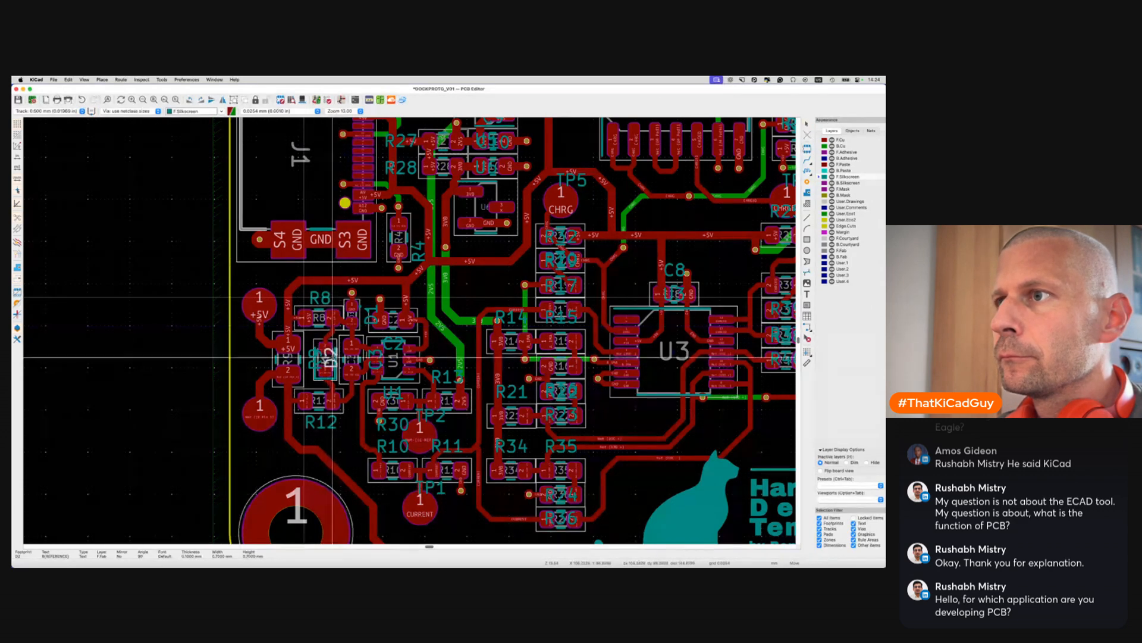
{"action": "left_click", "coordinate": [326, 360]}
Inspect D2's D_SOD-523 library footprint and its reference text in the footprint editor, then return to the board
{"action": "left_click", "coordinate": [324, 360]}
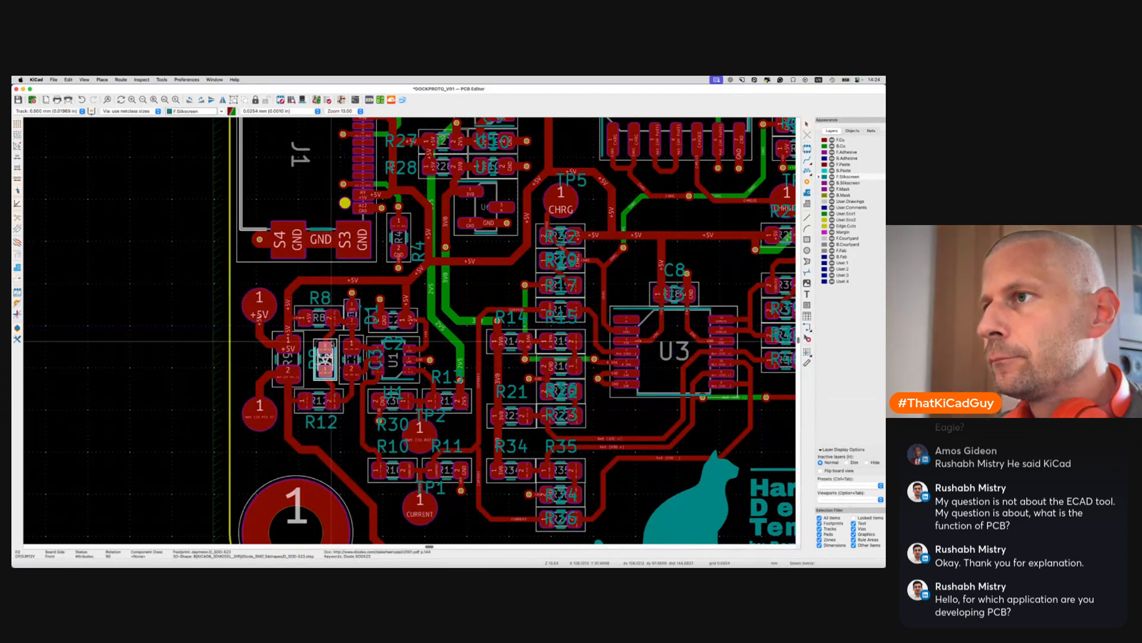
{"action": "key", "text": "e"}
{"action": "left_click", "coordinate": [384, 341]}
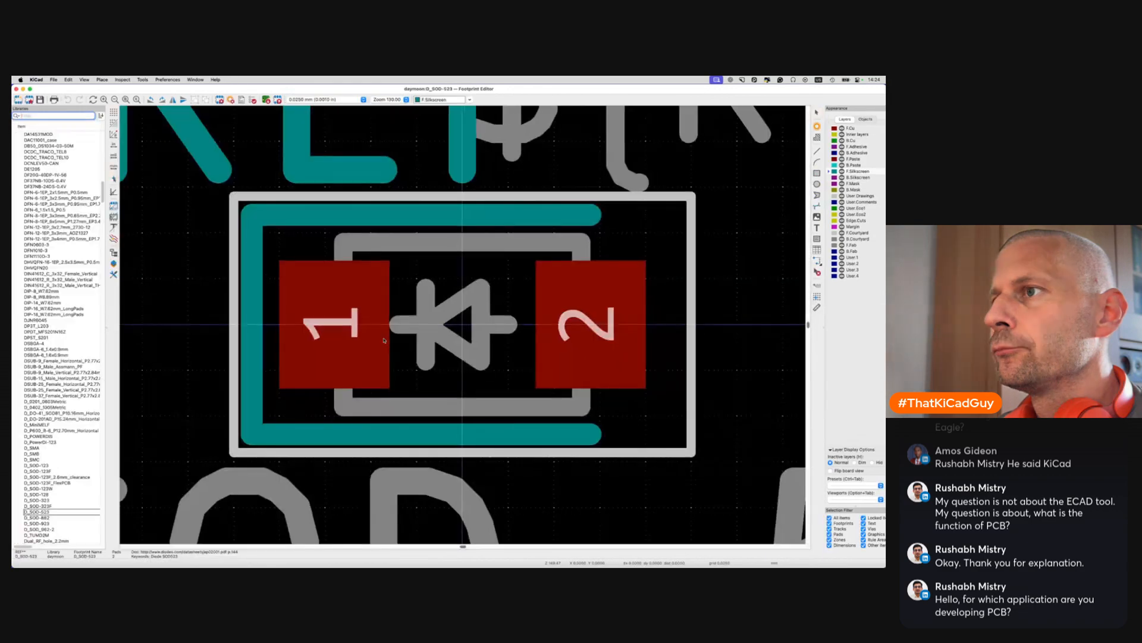
{"action": "scroll", "coordinate": [384, 341], "scroll_direction": "down", "scroll_amount": 5}
{"action": "left_click", "coordinate": [538, 295]}
{"action": "key", "text": "m"}
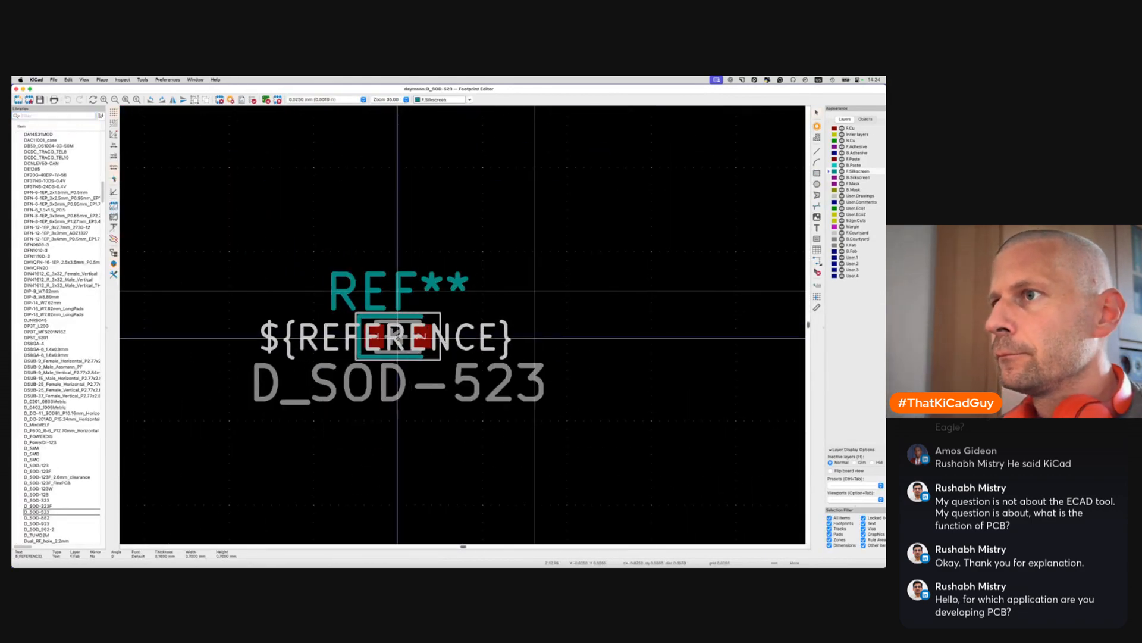
{"action": "left_click", "coordinate": [399, 337]}
{"action": "key", "text": "super+w"}
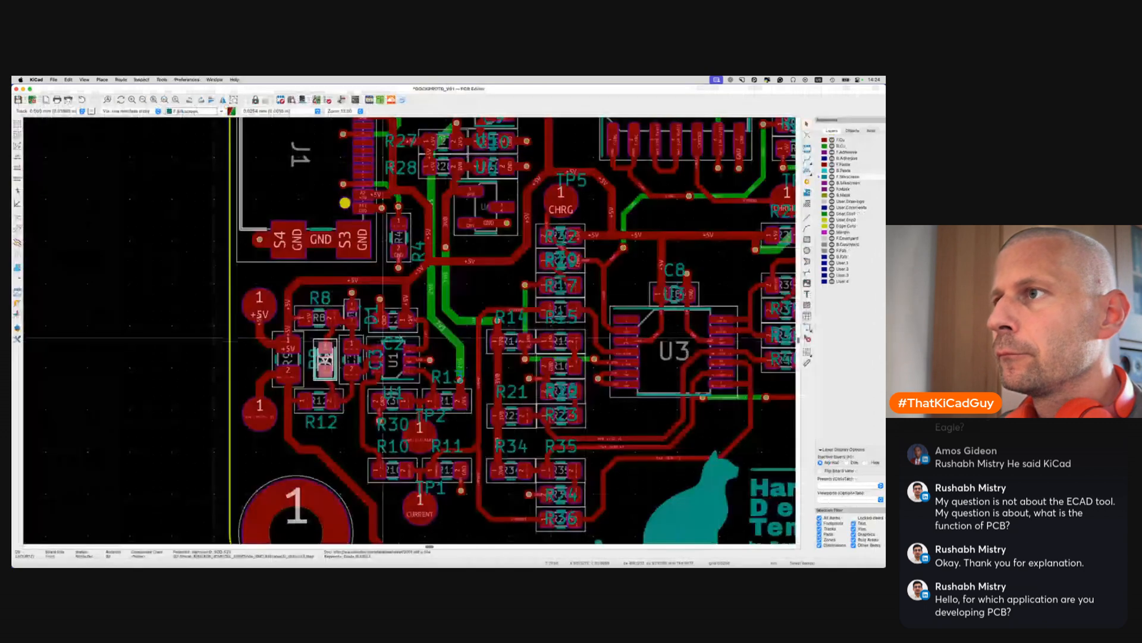
Update footprints with the D_SOD-523 library id from the library, resetting text layers, visibilities, sizes, styles and positions
{"action": "key", "text": "e"}
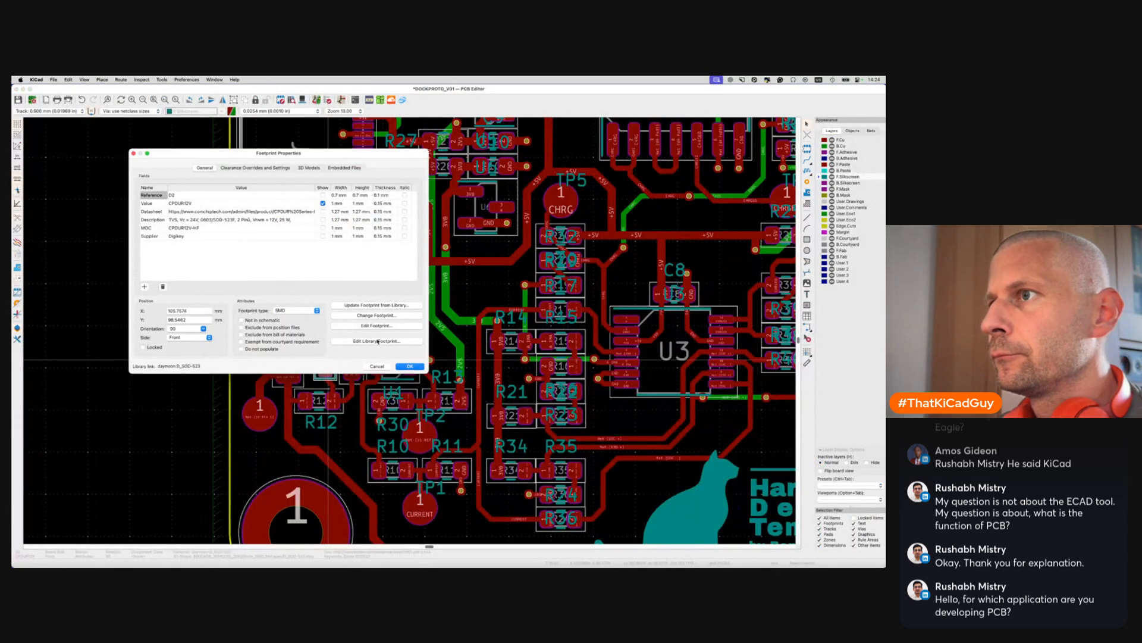
{"action": "left_click", "coordinate": [382, 305]}
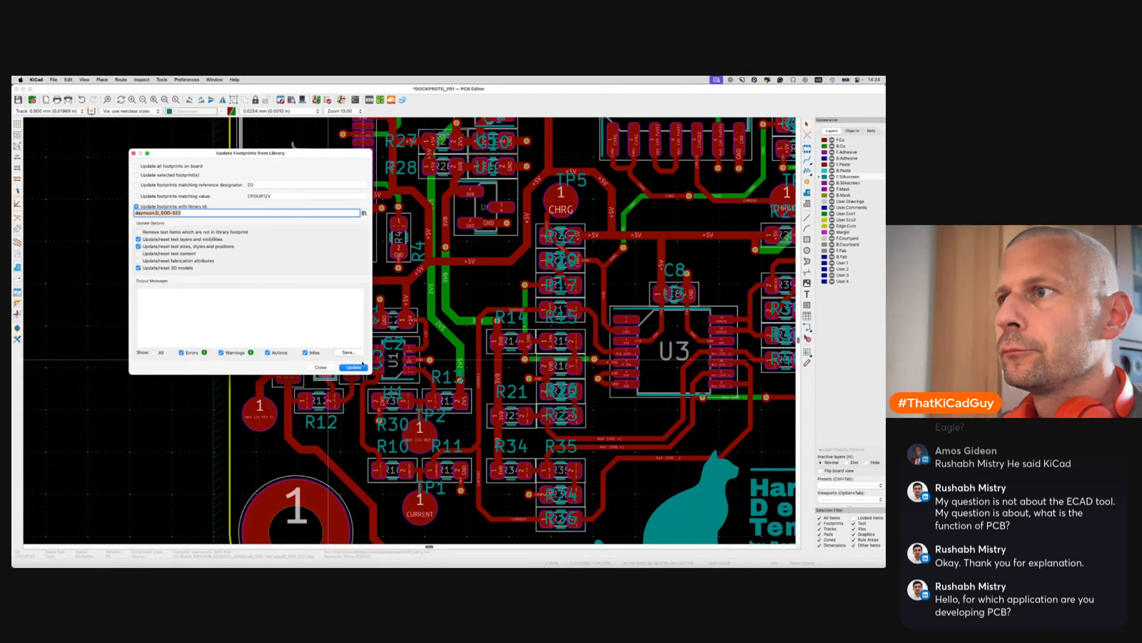
{"action": "left_click", "coordinate": [321, 367]}
{"action": "scroll", "coordinate": [313, 384], "scroll_direction": "up", "scroll_amount": 1}
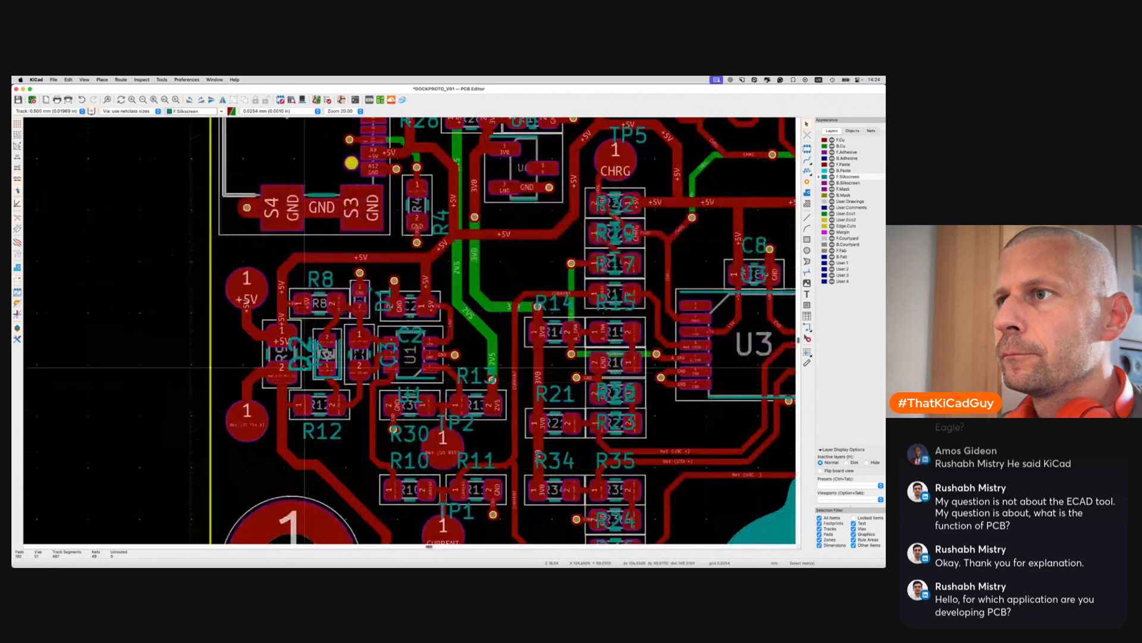
Place D2's reference text on the diode body and move R9's designator to the left side of its resistor
{"action": "left_click", "coordinate": [297, 361]}
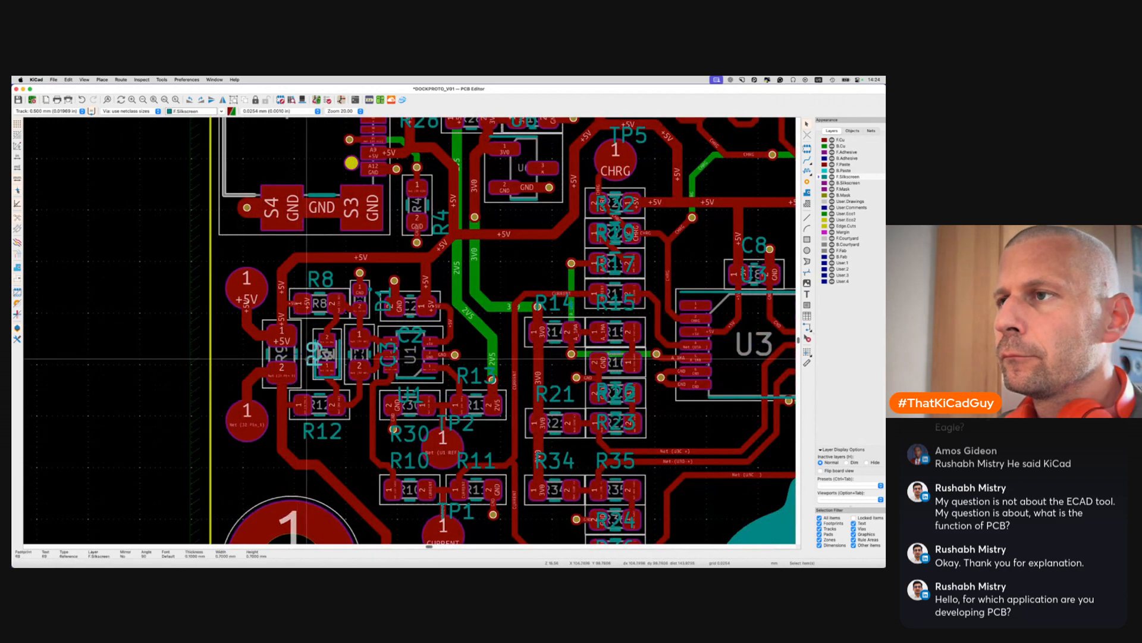
{"action": "key", "text": "m"}
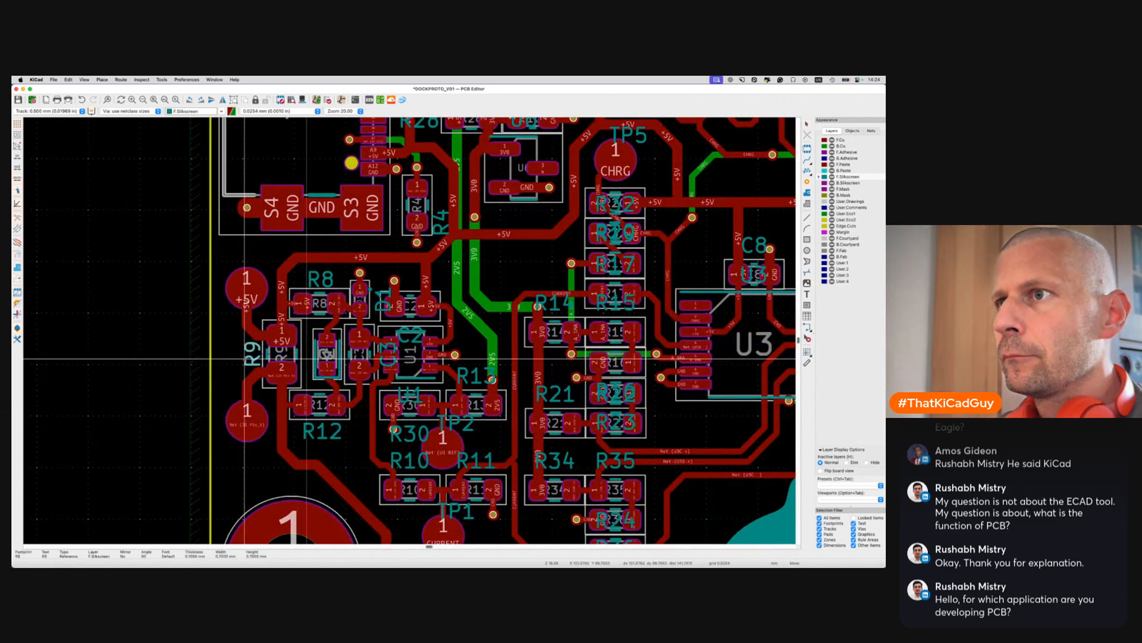
{"action": "key", "text": "r"}
{"action": "key", "text": "r"}
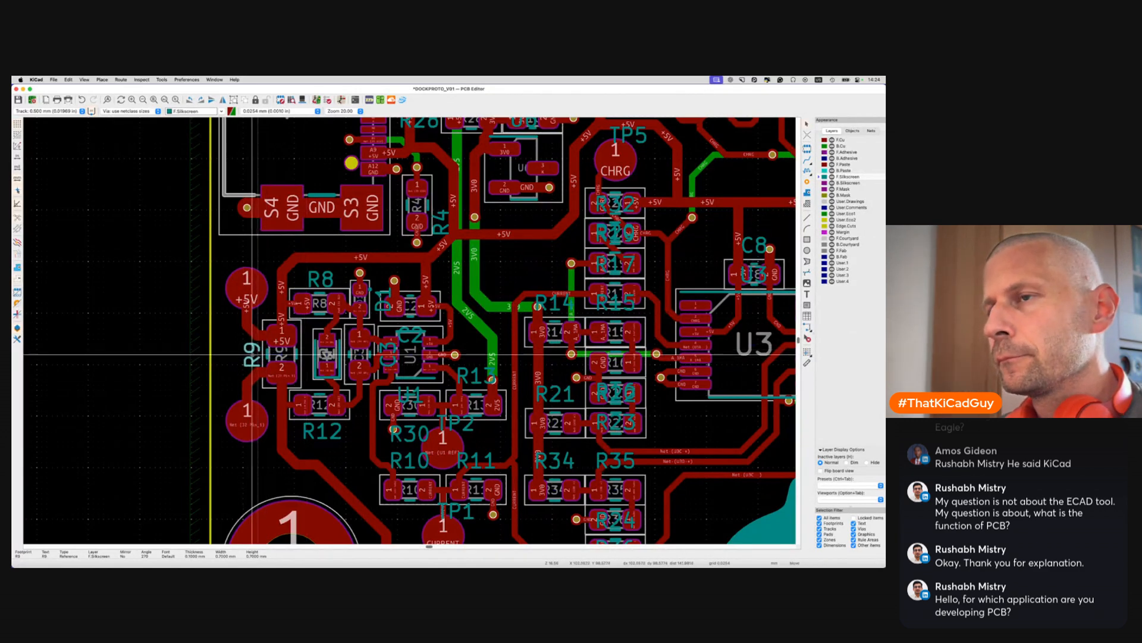
{"action": "left_click", "coordinate": [252, 355]}
Place the C3 designator below its capacitor, C2's above its capacitor, and D1's on the diode body
{"action": "key", "text": "m"}
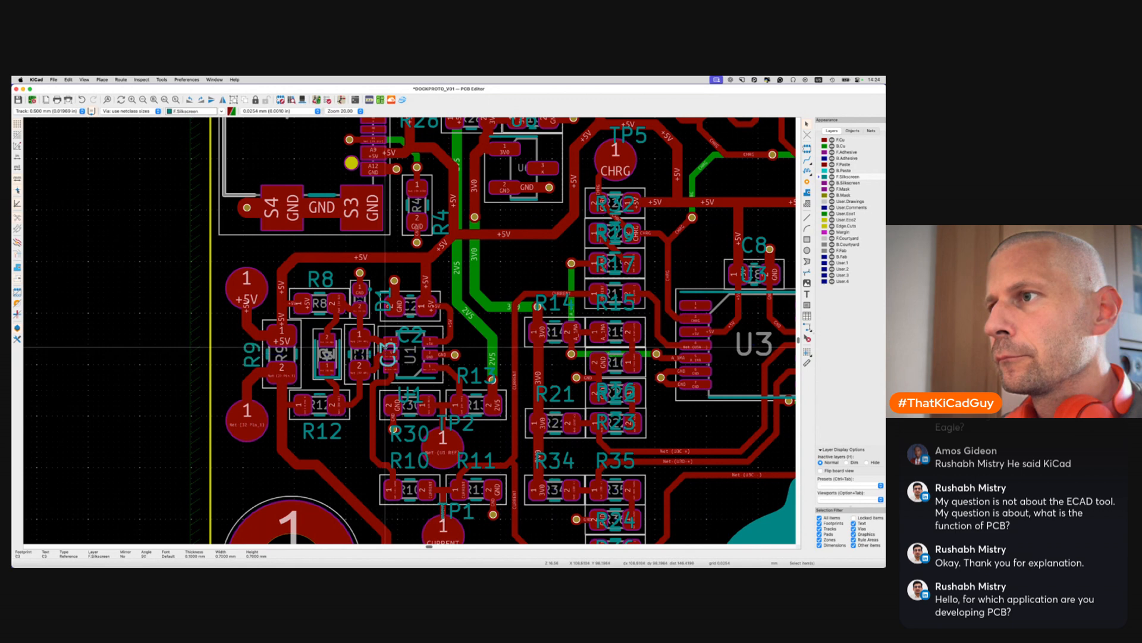
{"action": "left_click", "coordinate": [359, 391]}
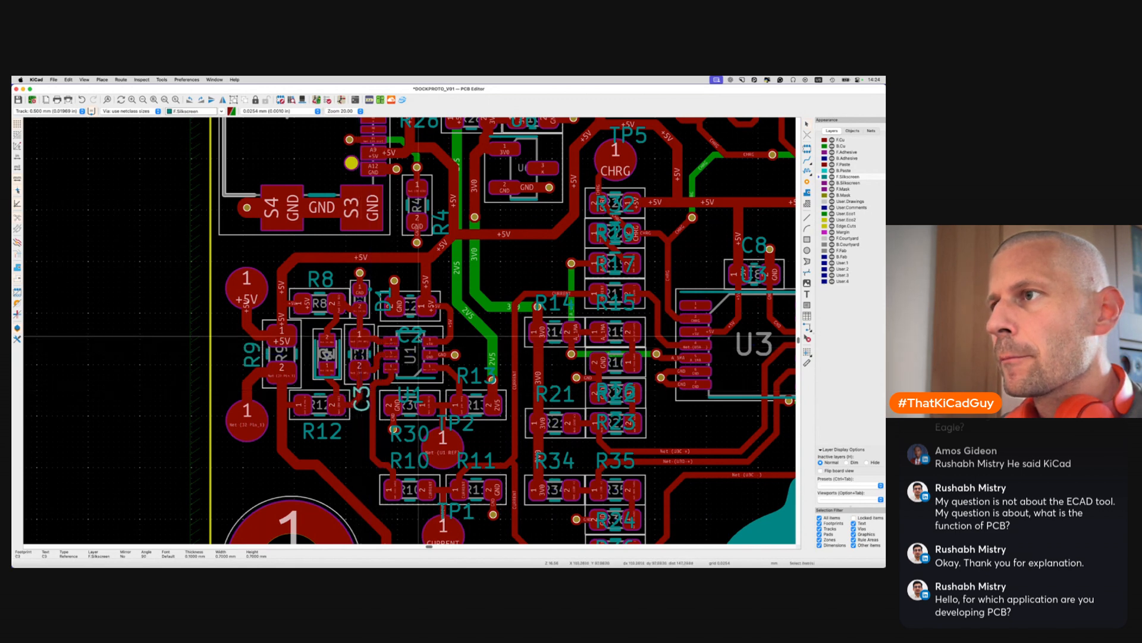
{"action": "key", "text": "m"}
{"action": "left_click", "coordinate": [427, 281]}
{"action": "key", "text": "m"}
{"action": "left_click", "coordinate": [361, 295]}
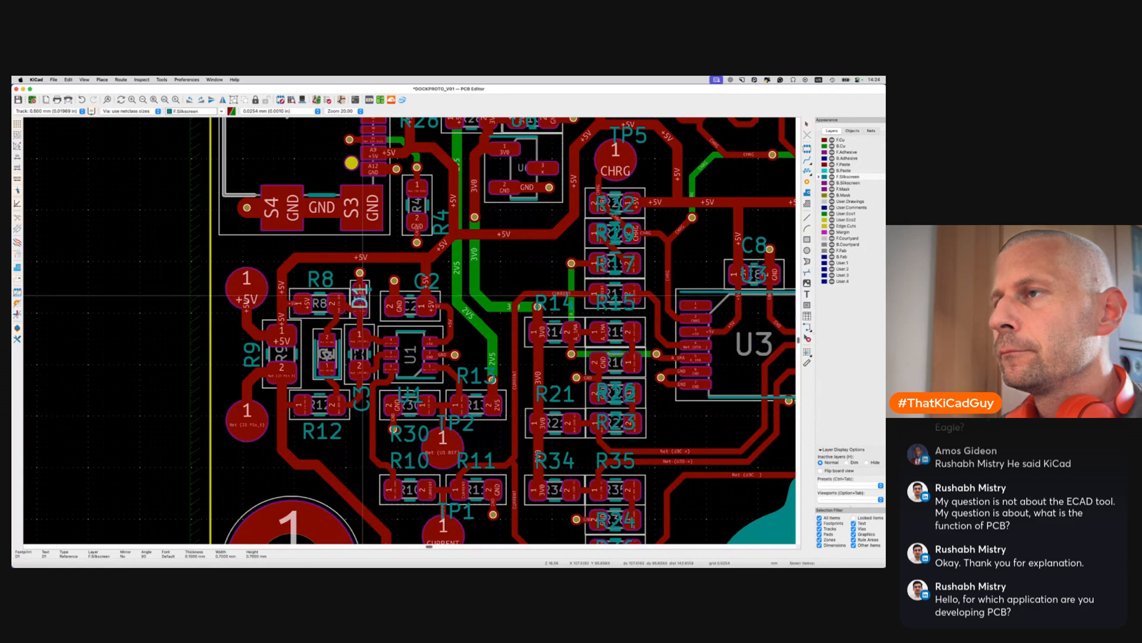
Move the U1 designator to the upper right of its chip and position R13's above its resistor
{"action": "middle_click_drag", "start_coordinate": [414, 395], "coordinate": [409, 360]}
{"action": "key", "text": "m"}
{"action": "left_click", "coordinate": [456, 305]}
{"action": "scroll", "coordinate": [463, 308], "scroll_direction": "down", "scroll_amount": 2}
{"action": "key", "text": "m"}
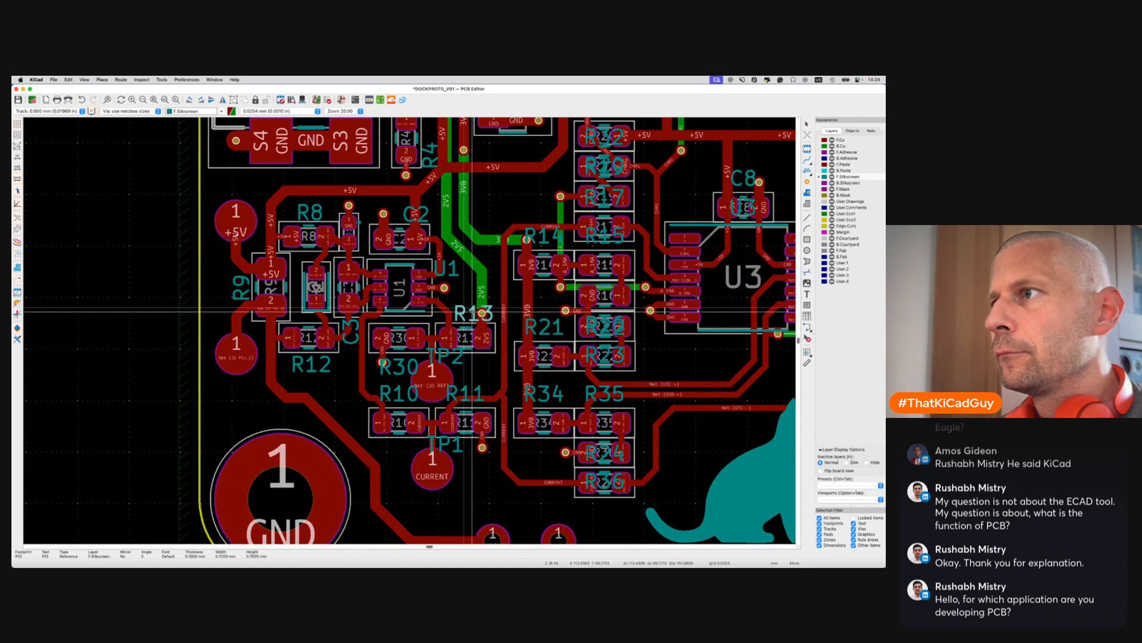
{"action": "left_click", "coordinate": [471, 310]}
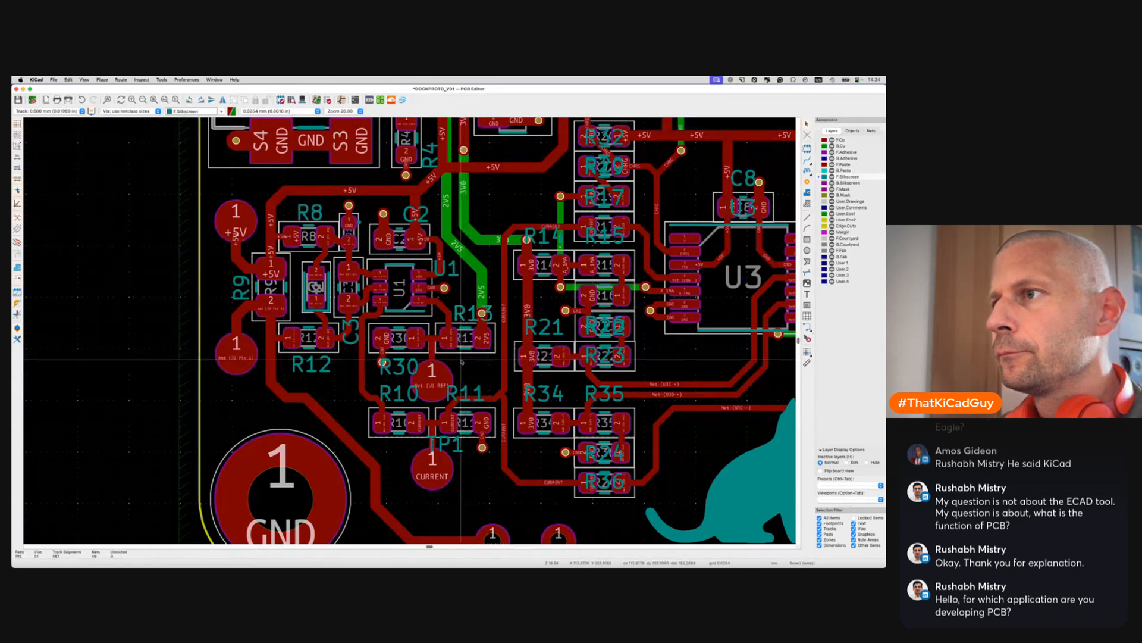
Delete TP2's silkscreen designator and place the R30 and R10 designators below their resistors
{"action": "key", "text": "m"}
{"action": "left_click", "coordinate": [399, 371]}
{"action": "left_click", "coordinate": [399, 402]}
{"action": "key", "text": "m"}
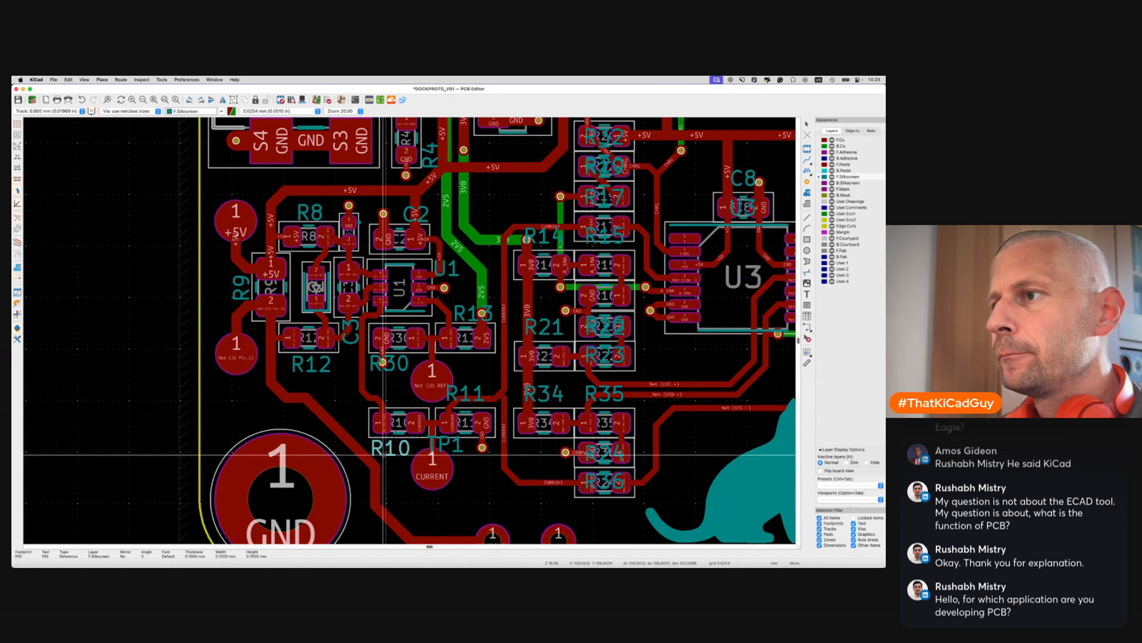
{"action": "left_click", "coordinate": [380, 454]}
Delete TP1's silkscreen designator and shift R11's designator to the right above its resistor
{"action": "left_click", "coordinate": [446, 439]}
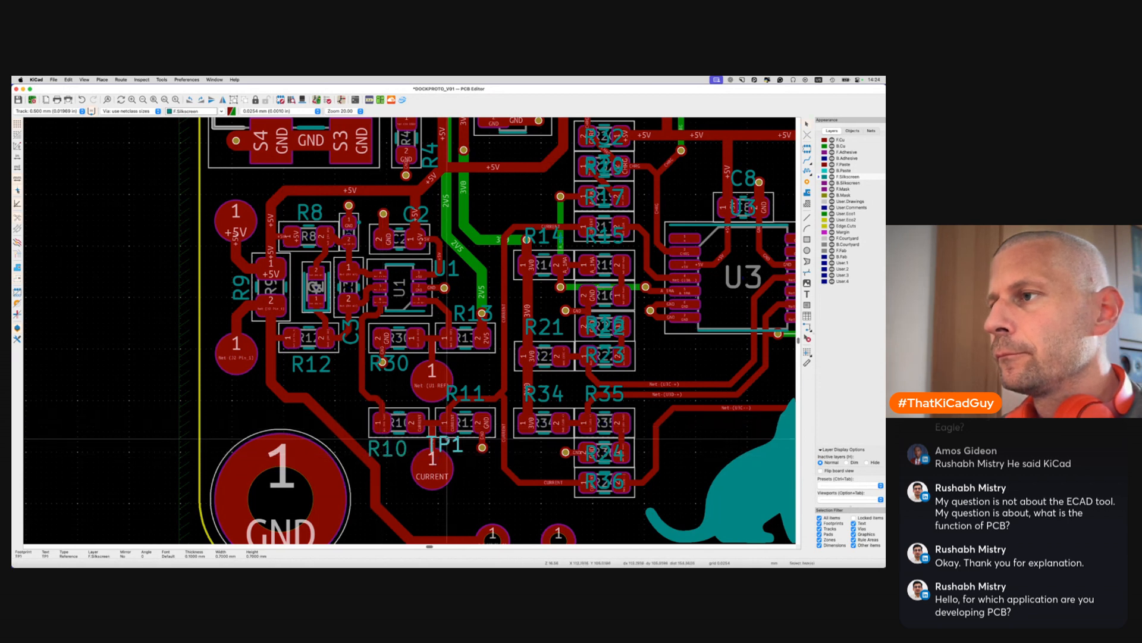
{"action": "left_click", "coordinate": [466, 394]}
{"action": "key", "text": "m"}
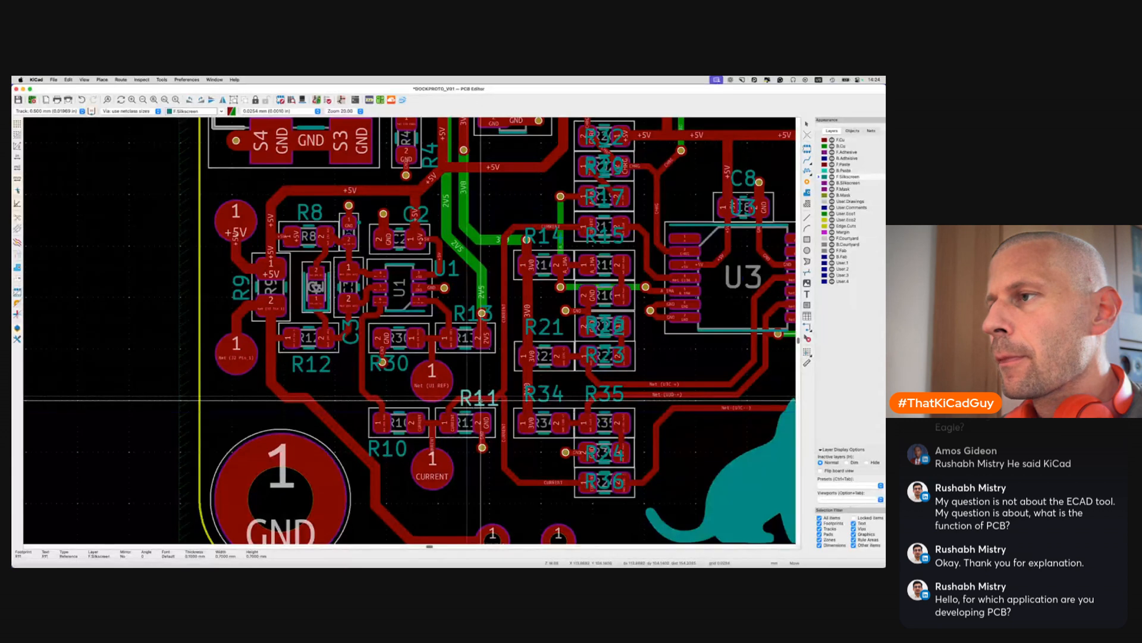
{"action": "left_click", "coordinate": [481, 398]}
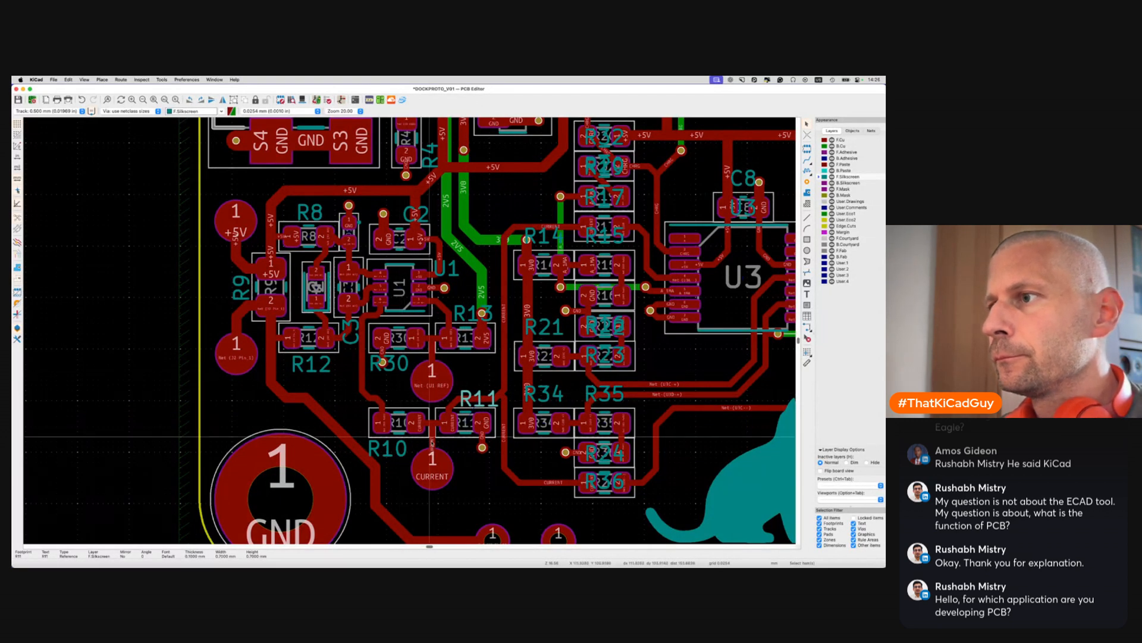
Delete the silkscreen designators of J2 and J3 along the lower board edge
{"action": "scroll", "coordinate": [410, 417], "scroll_direction": "down", "scroll_amount": 3}
{"action": "scroll", "coordinate": [410, 416], "scroll_direction": "right", "scroll_amount": 3}
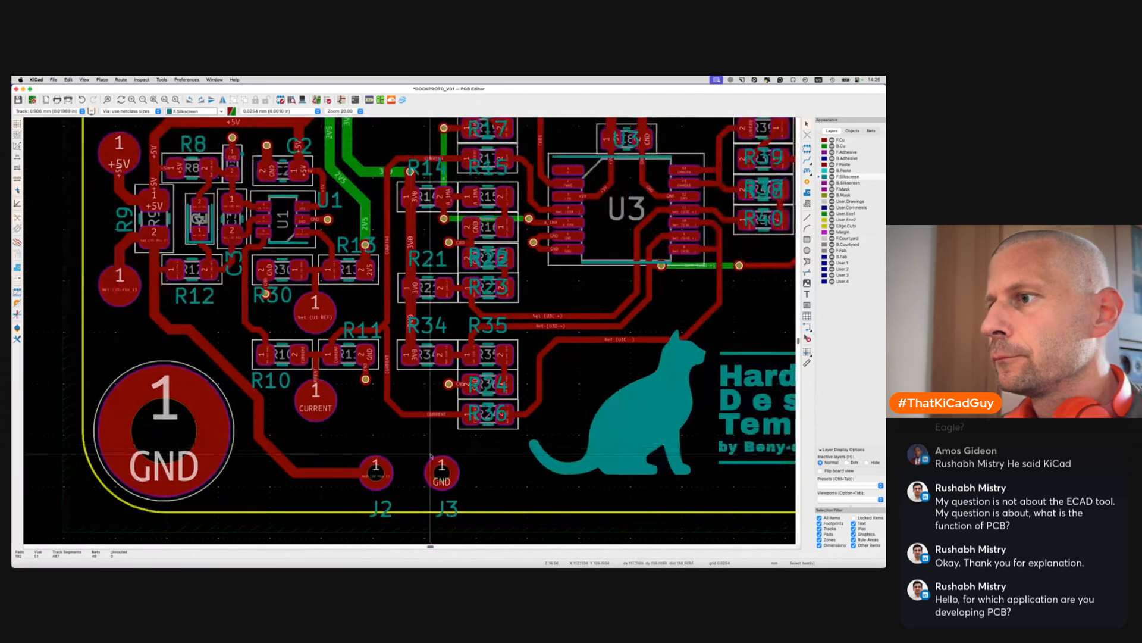
{"action": "left_click", "coordinate": [388, 508]}
{"action": "key", "text": "Delete"}
{"action": "left_click", "coordinate": [446, 507]}
{"action": "key", "text": "Delete"}
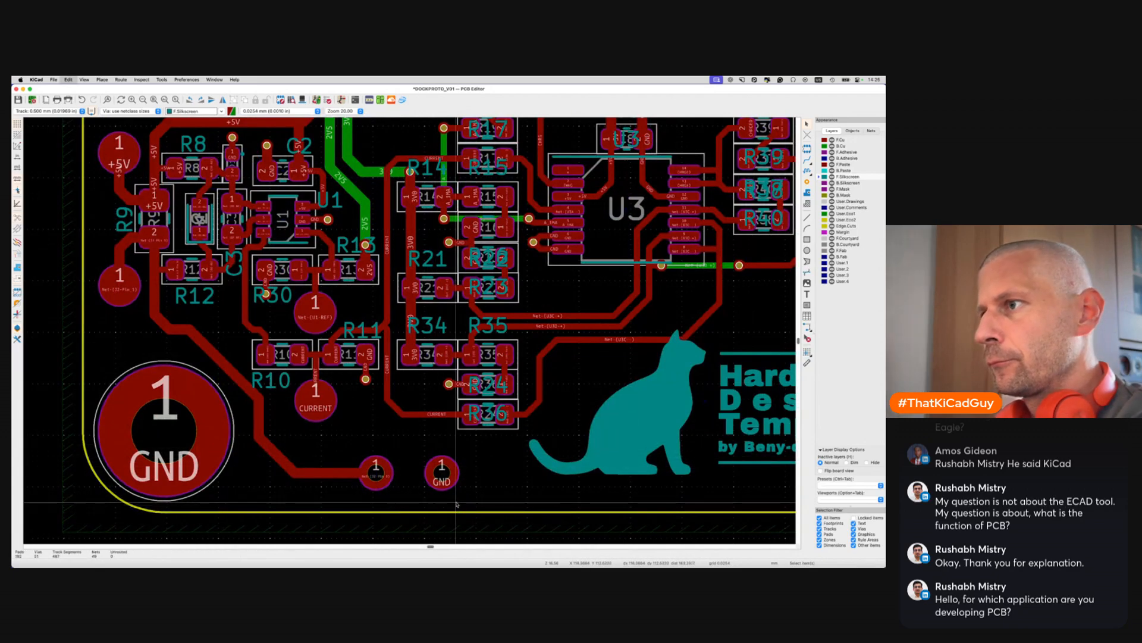
Place the R36, R24 and R35 designators to the right of their resistors and R34's below its resistor
{"action": "left_click_drag", "start_coordinate": [494, 404], "coordinate": [554, 414]}
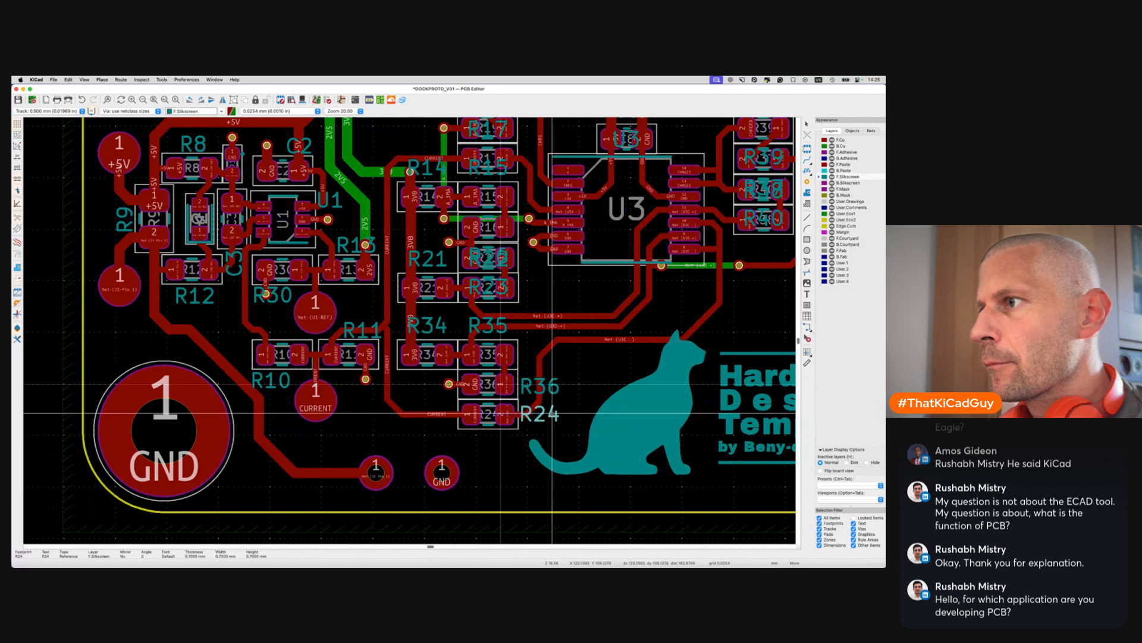
{"action": "left_click_drag", "start_coordinate": [496, 326], "coordinate": [548, 356]}
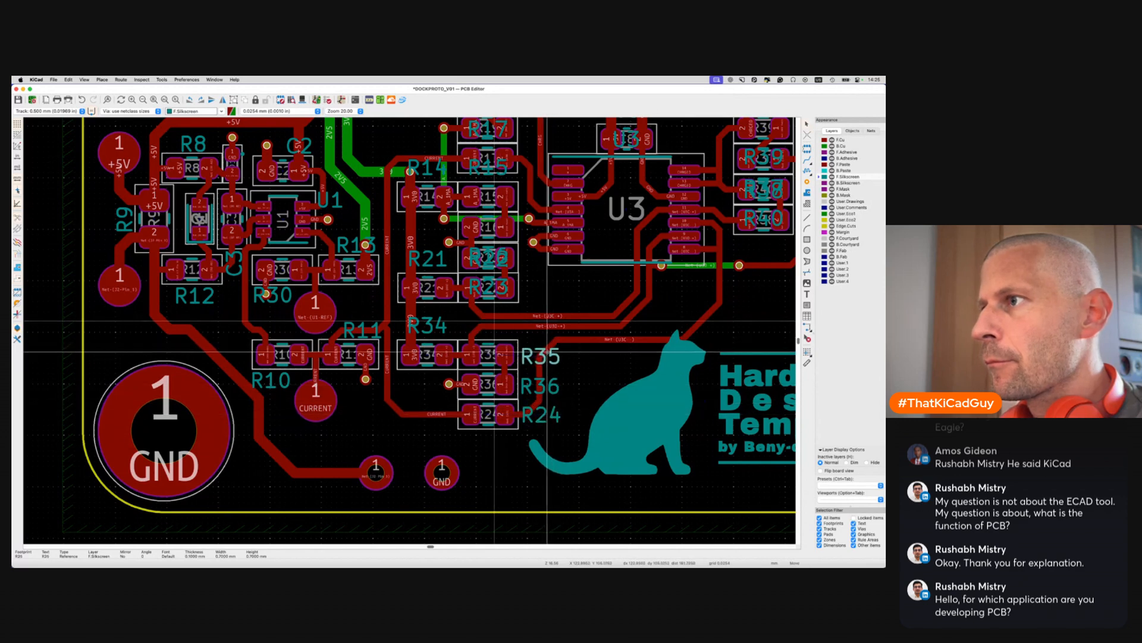
{"action": "left_click_drag", "start_coordinate": [414, 331], "coordinate": [408, 381]}
Place the R23 and R22 designators to the right of their resistors, R16's to the left, and R21's below its resistor
{"action": "left_click_drag", "start_coordinate": [506, 281], "coordinate": [536, 266]}
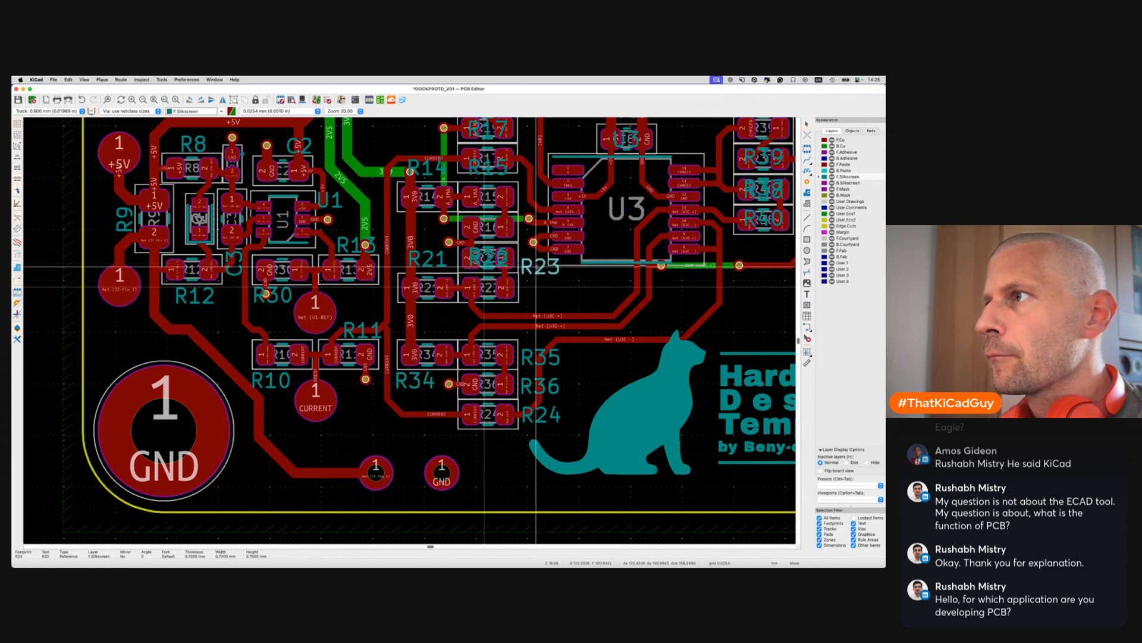
{"action": "left_click", "coordinate": [503, 266]}
{"action": "left_click", "coordinate": [509, 269]}
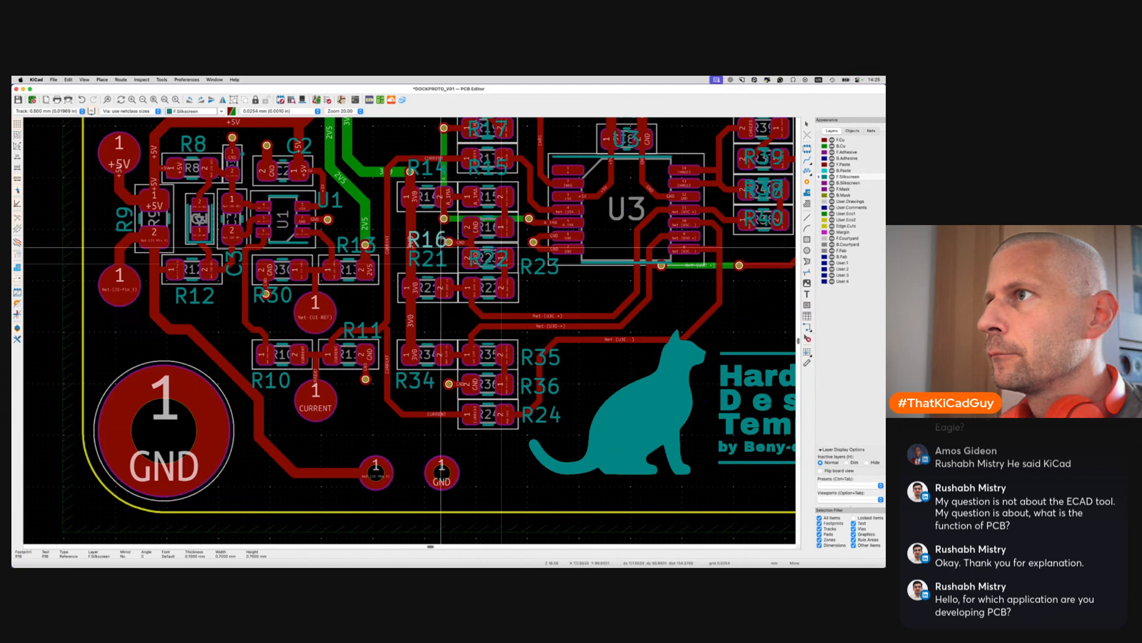
{"action": "left_click", "coordinate": [437, 236]}
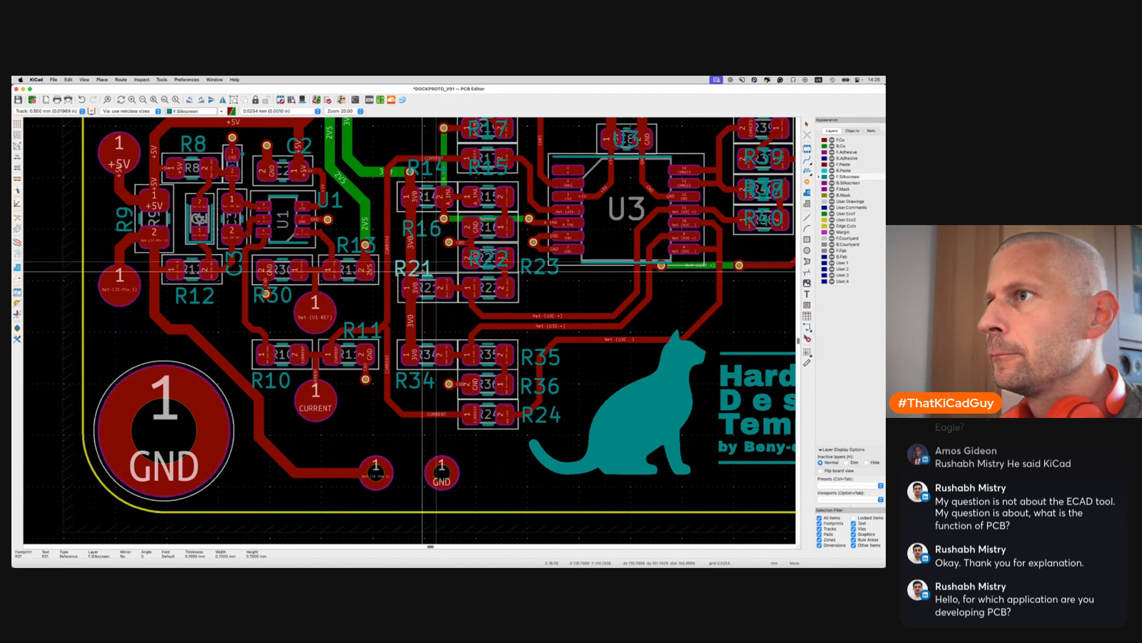
{"action": "left_click", "coordinate": [427, 315]}
{"action": "key", "text": "m"}
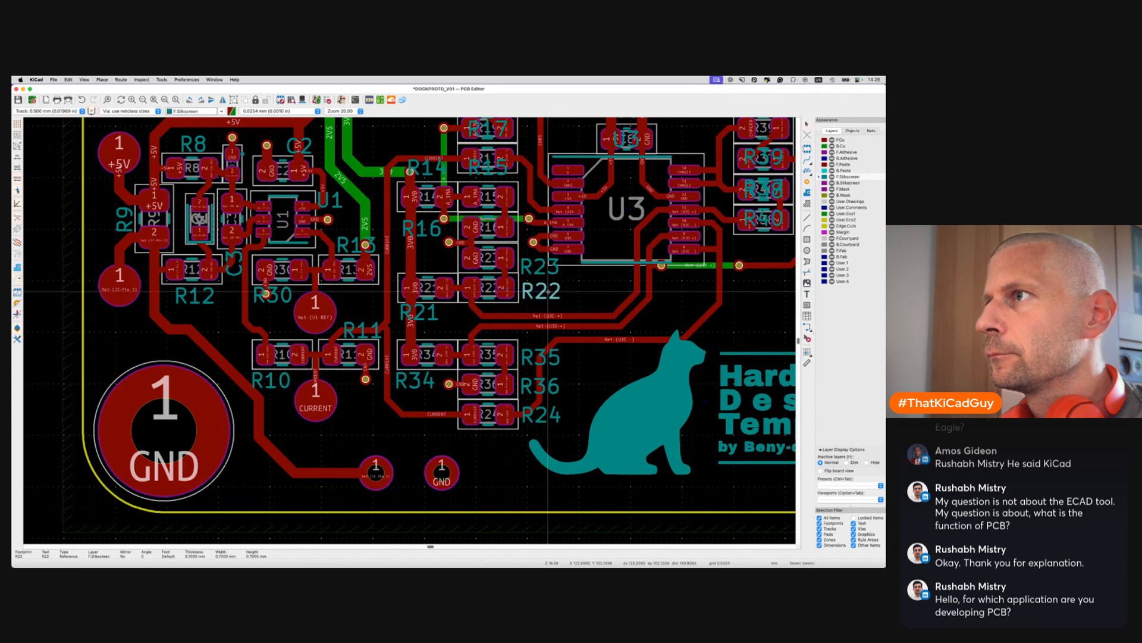
{"action": "left_click", "coordinate": [548, 291]}
Adjust the R14 and R16 designators, rotate R15's vertically beside its resistor, and move R17's to the left of its resistor
{"action": "scroll", "coordinate": [548, 292], "scroll_direction": "up", "scroll_amount": 5}
{"action": "mouse_move", "coordinate": [416, 348]}
{"action": "left_mouse_down"}
{"action": "mouse_move", "coordinate": [427, 340]}
{"action": "mouse_move", "coordinate": [425, 350]}
{"action": "left_mouse_up"}
{"action": "left_click", "coordinate": [420, 418]}
{"action": "left_click_drag", "start_coordinate": [419, 418], "coordinate": [428, 418]}
{"action": "middle_click_drag", "start_coordinate": [499, 354], "coordinate": [488, 368]}
{"action": "left_click", "coordinate": [488, 367]}
{"action": "left_click_drag", "start_coordinate": [488, 368], "coordinate": [520, 374]}
{"action": "key", "text": "r"}
{"action": "left_click_drag", "start_coordinate": [488, 319], "coordinate": [435, 345]}
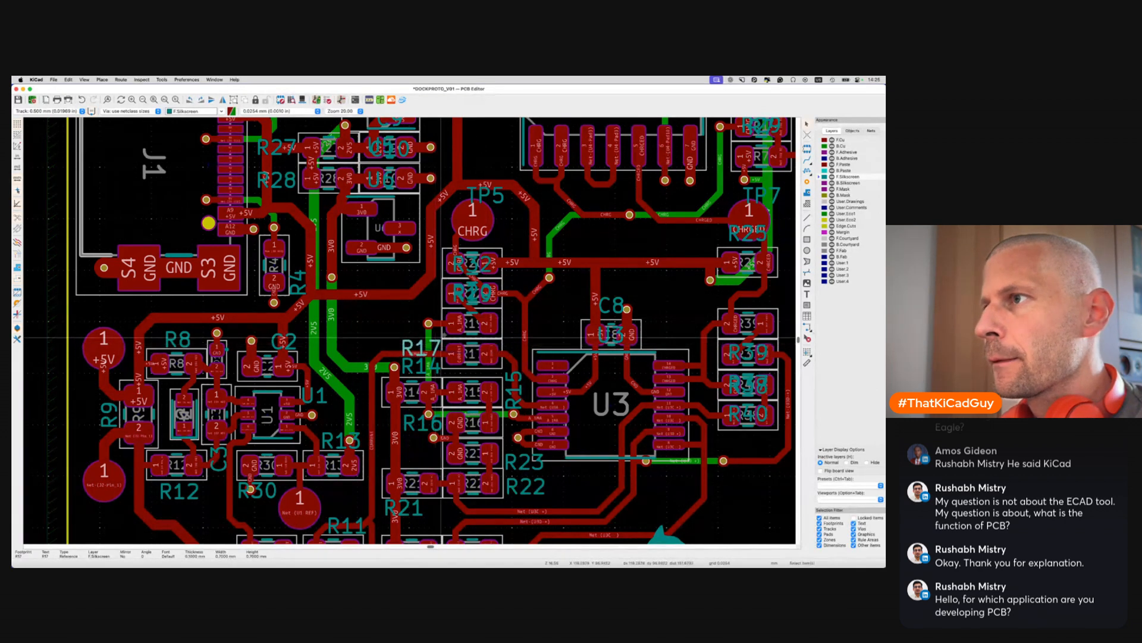
Move the R19, R20 and R32 designators to the right of their resistors and delete TP5's silkscreen designator
{"action": "left_click_drag", "start_coordinate": [480, 299], "coordinate": [532, 325]}
{"action": "left_click_drag", "start_coordinate": [480, 299], "coordinate": [532, 270]}
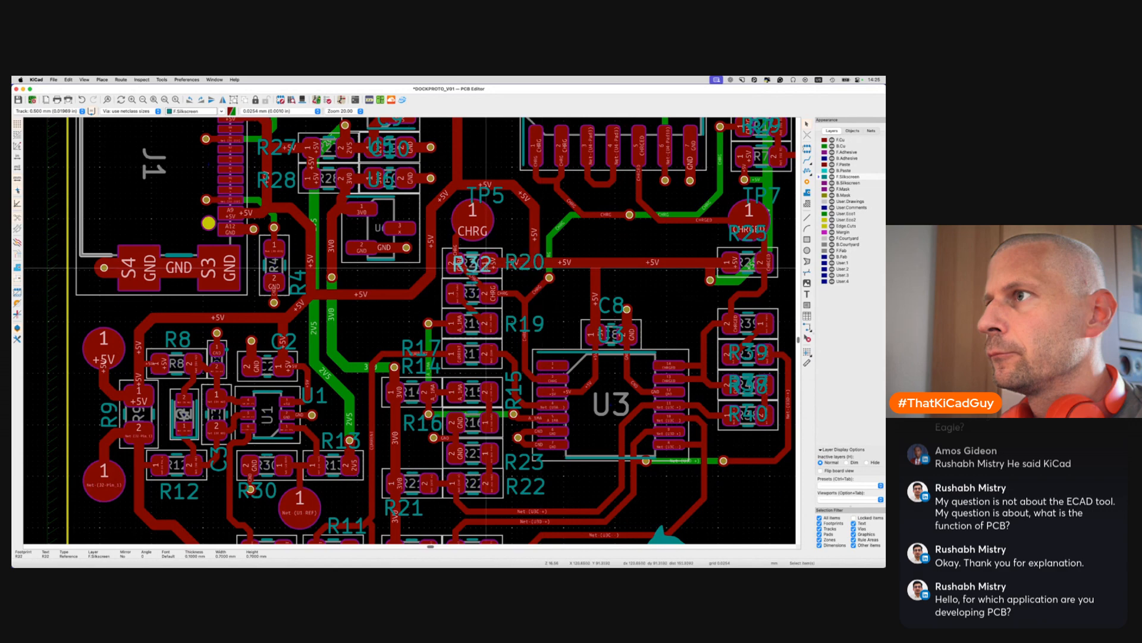
{"action": "scroll", "coordinate": [486, 269], "scroll_direction": "up", "scroll_amount": 2}
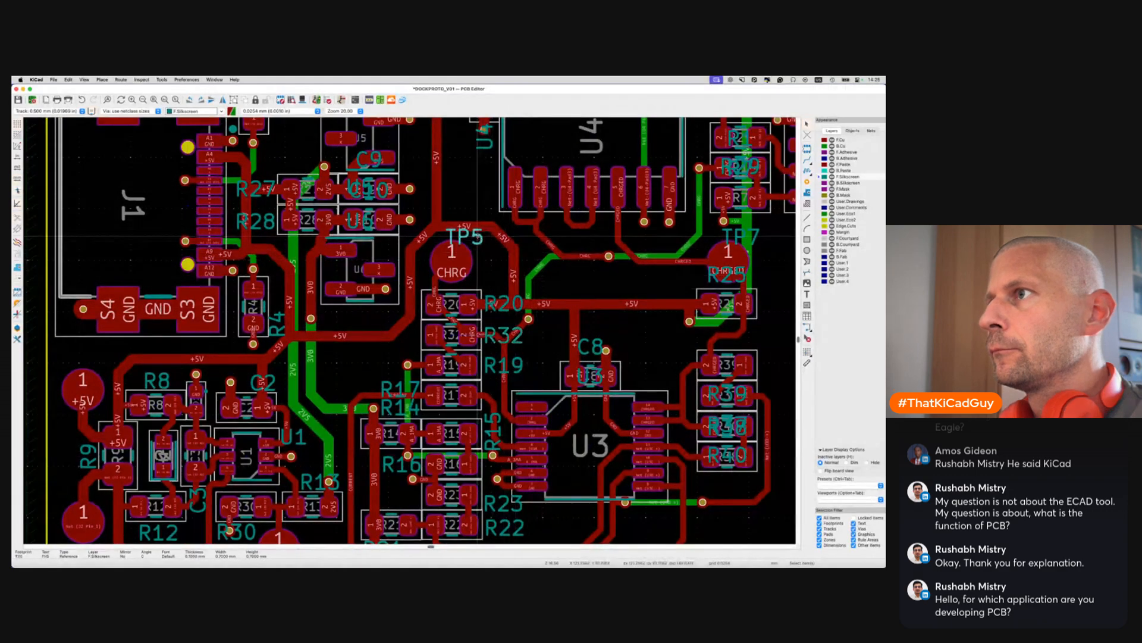
{"action": "scroll", "coordinate": [482, 270], "scroll_direction": "down", "scroll_amount": 3}
{"action": "scroll", "coordinate": [482, 271], "scroll_direction": "right", "scroll_amount": 5}
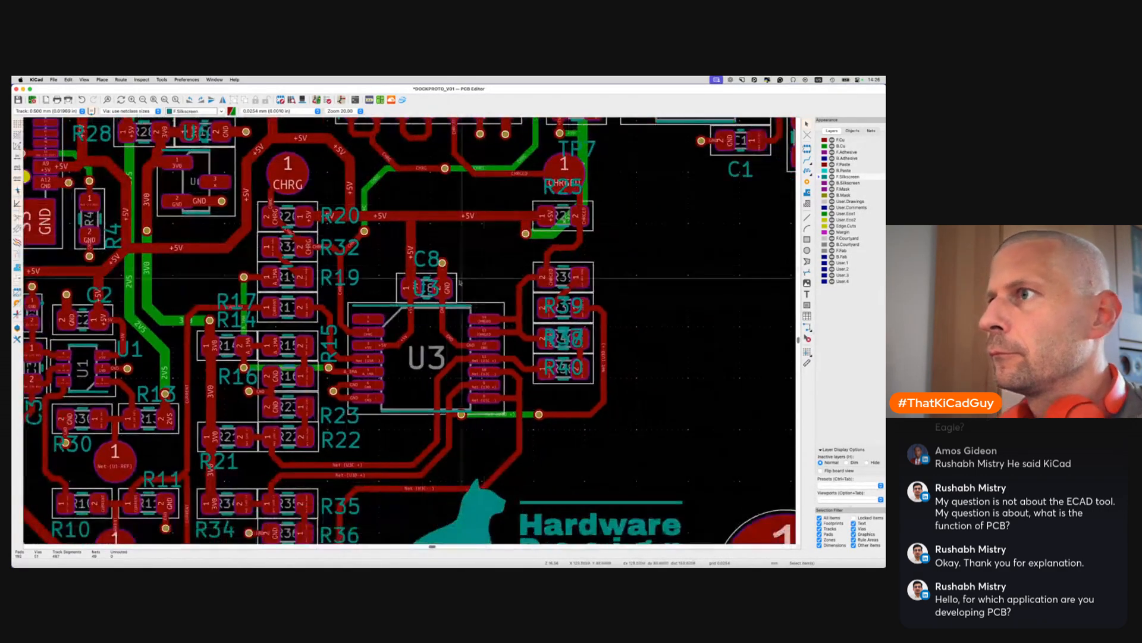
Move the U3 designator above the chip's upper-right corner and shift C8's designator to the left above its capacitor
{"action": "left_click_drag", "start_coordinate": [489, 291], "coordinate": [498, 294]}
{"action": "left_click", "coordinate": [431, 266]}
{"action": "left_click_drag", "start_coordinate": [424, 257], "coordinate": [409, 262]}
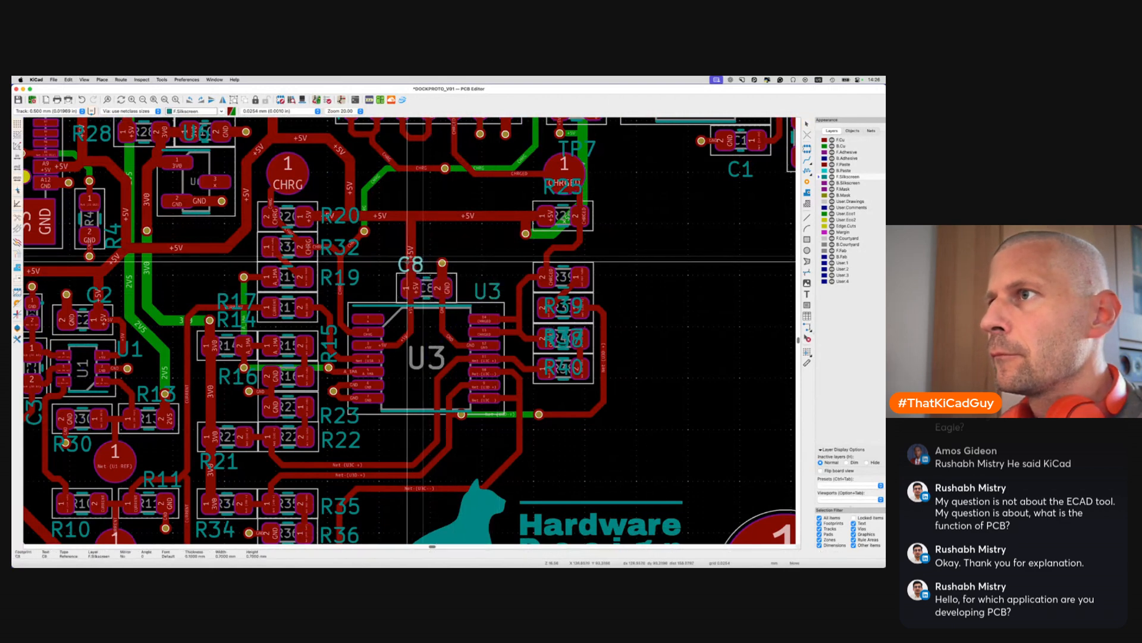
Move the R39, R37, R40 and R38 designators to the right of their resistors
{"action": "left_click", "coordinate": [571, 303]}
{"action": "left_click_drag", "start_coordinate": [617, 276], "coordinate": [622, 273]}
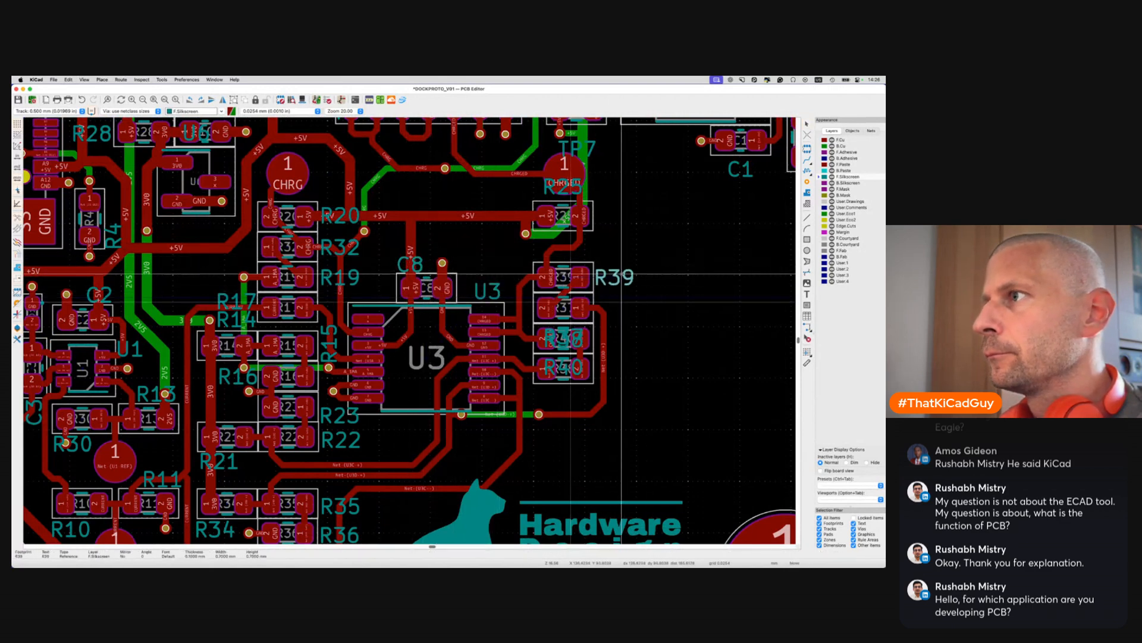
{"action": "left_click_drag", "start_coordinate": [569, 334], "coordinate": [610, 309]}
{"action": "left_click", "coordinate": [576, 364]}
Place the R25 designator to the right of its resistor and delete TP7's silkscreen designator
{"action": "middle_click_drag", "start_coordinate": [603, 308], "coordinate": [565, 385]}
{"action": "left_click_drag", "start_coordinate": [527, 265], "coordinate": [580, 296]}
{"action": "left_click", "coordinate": [551, 227]}
{"action": "key", "text": "Delete"}
Centre the C1 designator below its capacitor
{"action": "middle_click_drag", "start_coordinate": [741, 251], "coordinate": [457, 287]}
{"action": "left_click_drag", "start_coordinate": [419, 282], "coordinate": [420, 280]}
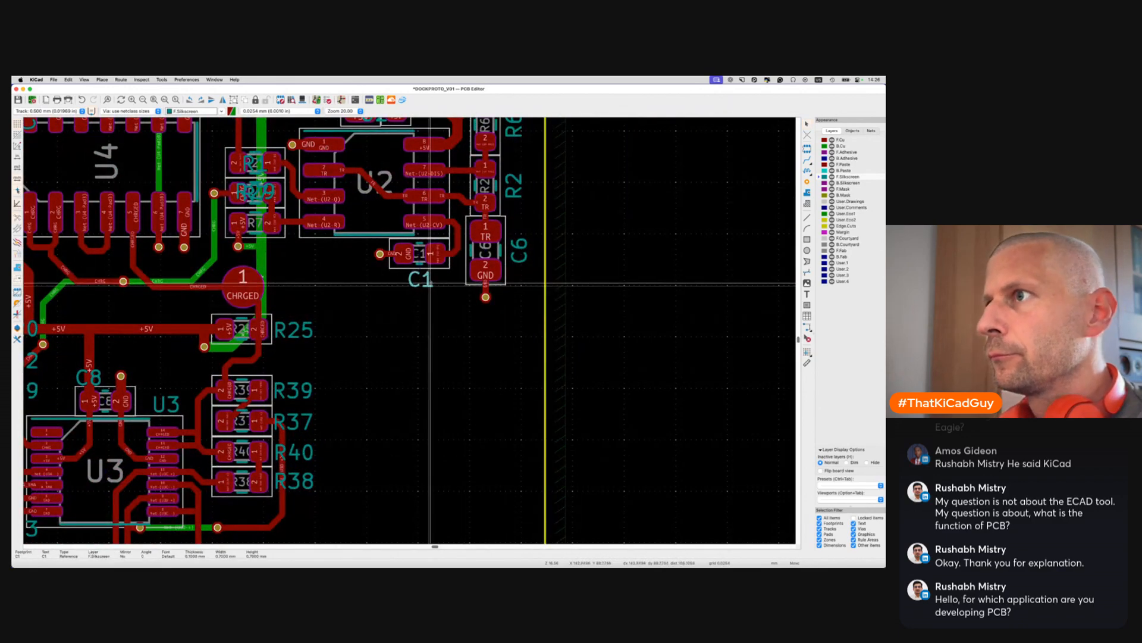
{"action": "middle_click_drag", "start_coordinate": [535, 253], "coordinate": [514, 411]}
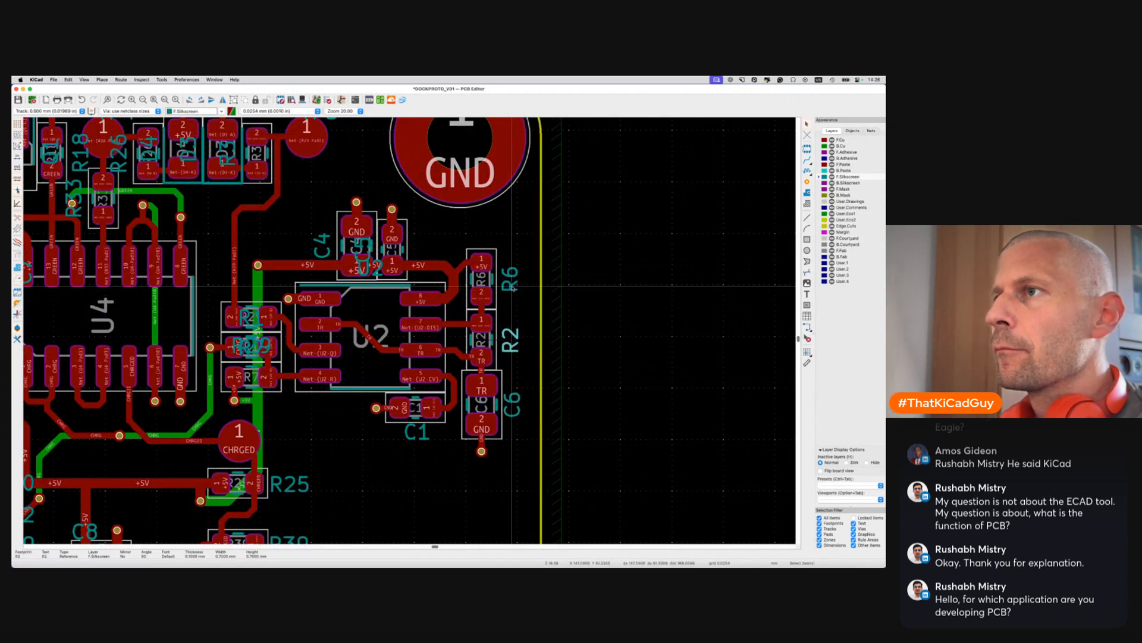
Place the C5 designator upright to the right of its capacitor and shift the C4 designator up along its capacitor
{"action": "left_click", "coordinate": [364, 250]}
{"action": "key", "text": "m"}
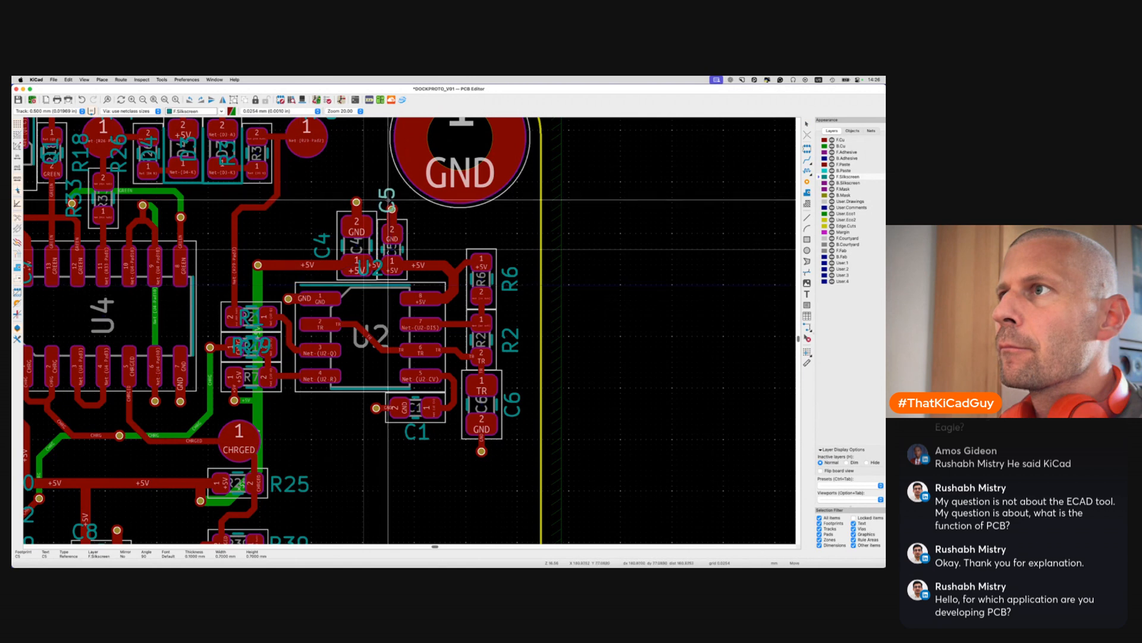
{"action": "key", "text": "r"}
{"action": "key", "text": "r"}
{"action": "left_click", "coordinate": [416, 231]}
{"action": "left_click", "coordinate": [322, 244]}
{"action": "key", "text": "m"}
{"action": "left_click", "coordinate": [330, 224]}
Move the U2 designator above the chip's upper-left corner
{"action": "left_click", "coordinate": [367, 262]}
{"action": "key", "text": "m"}
{"action": "left_click", "coordinate": [308, 264]}
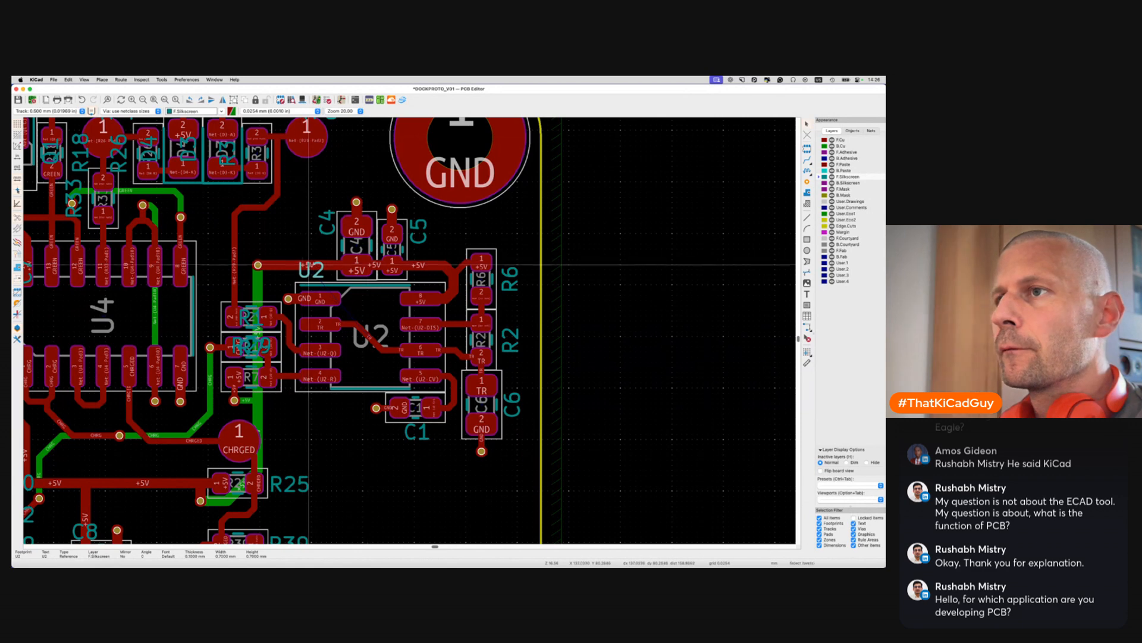
Arrange the designators of the three stacked resistors beside U2, with R29 and R1 above and R7 below, and save the board
{"action": "left_click", "coordinate": [246, 318]}
{"action": "key", "text": "m"}
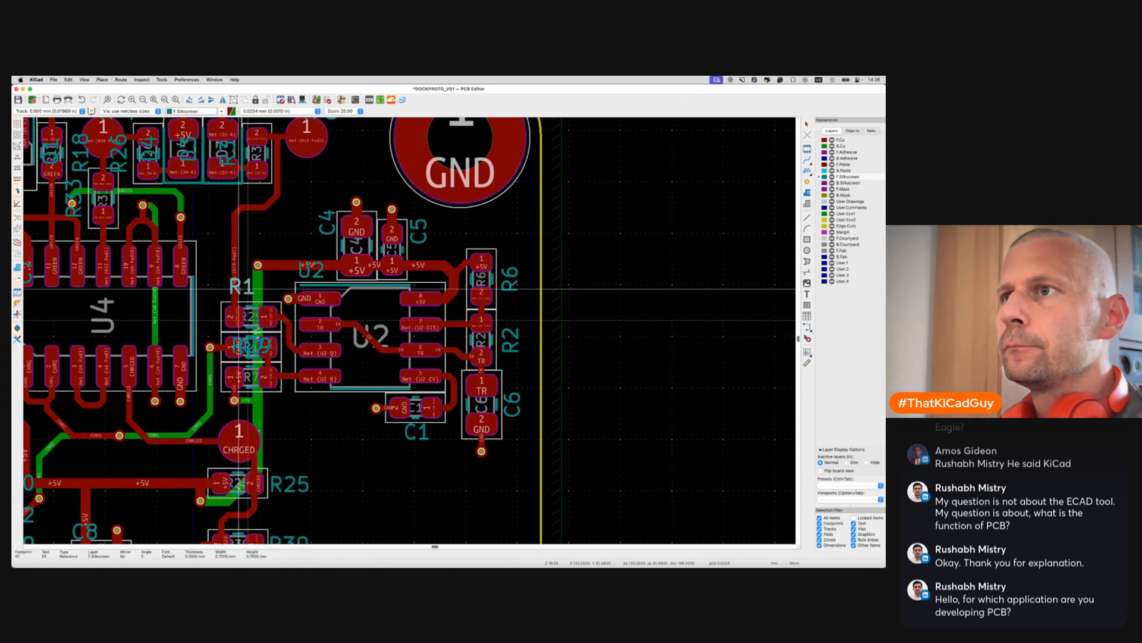
{"action": "left_click", "coordinate": [233, 294]}
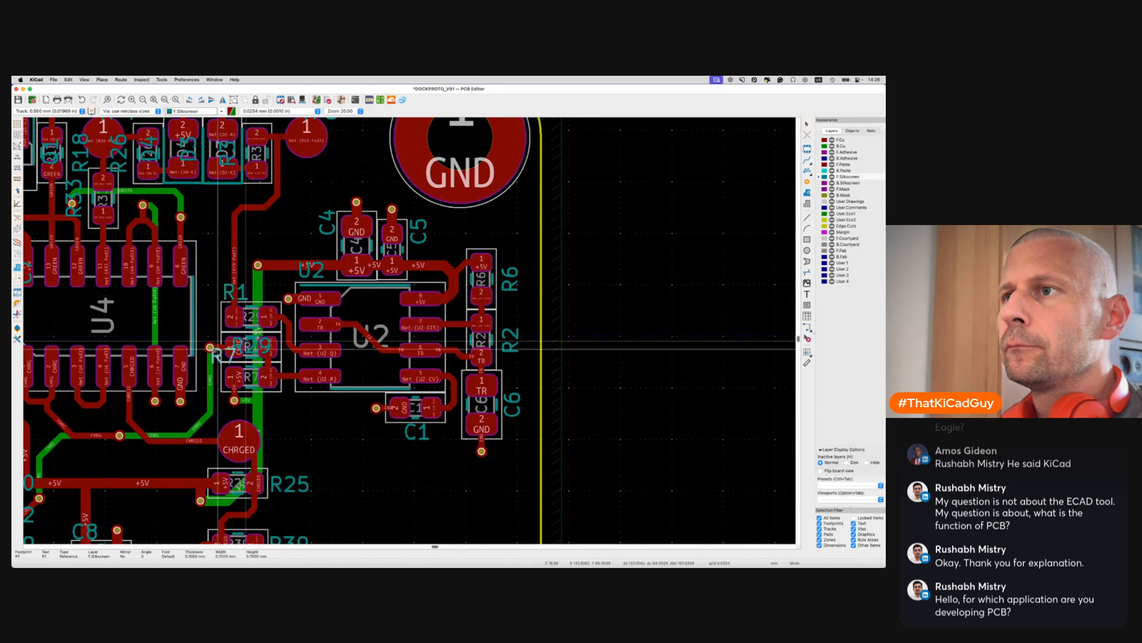
{"action": "left_click", "coordinate": [263, 394]}
{"action": "left_click", "coordinate": [263, 342]}
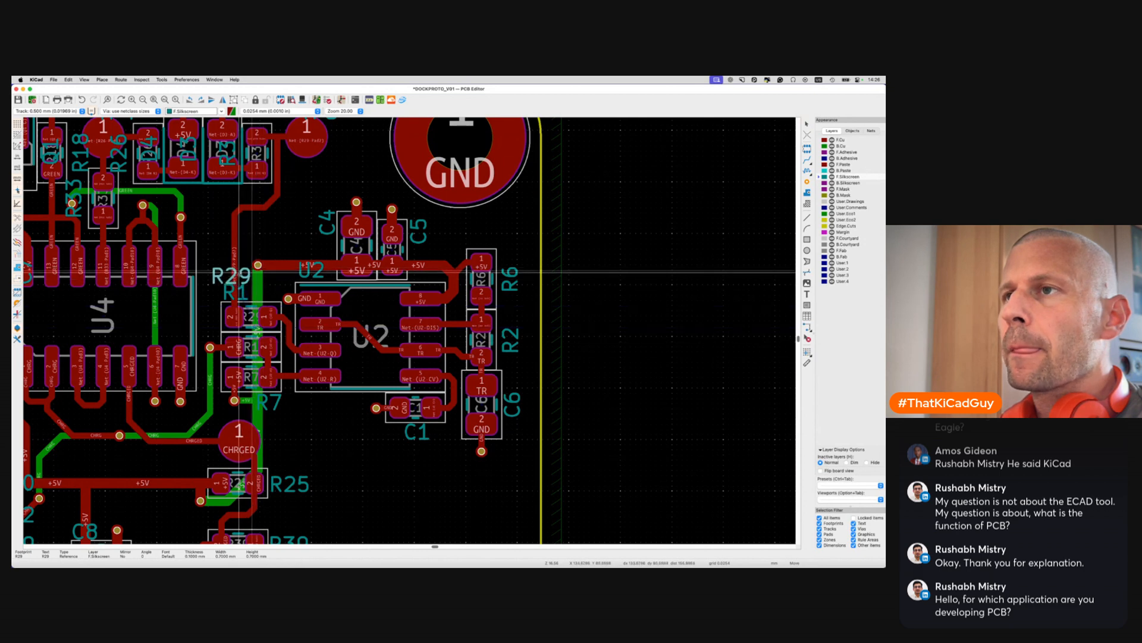
{"action": "left_click", "coordinate": [238, 271]}
{"action": "key", "text": "m"}
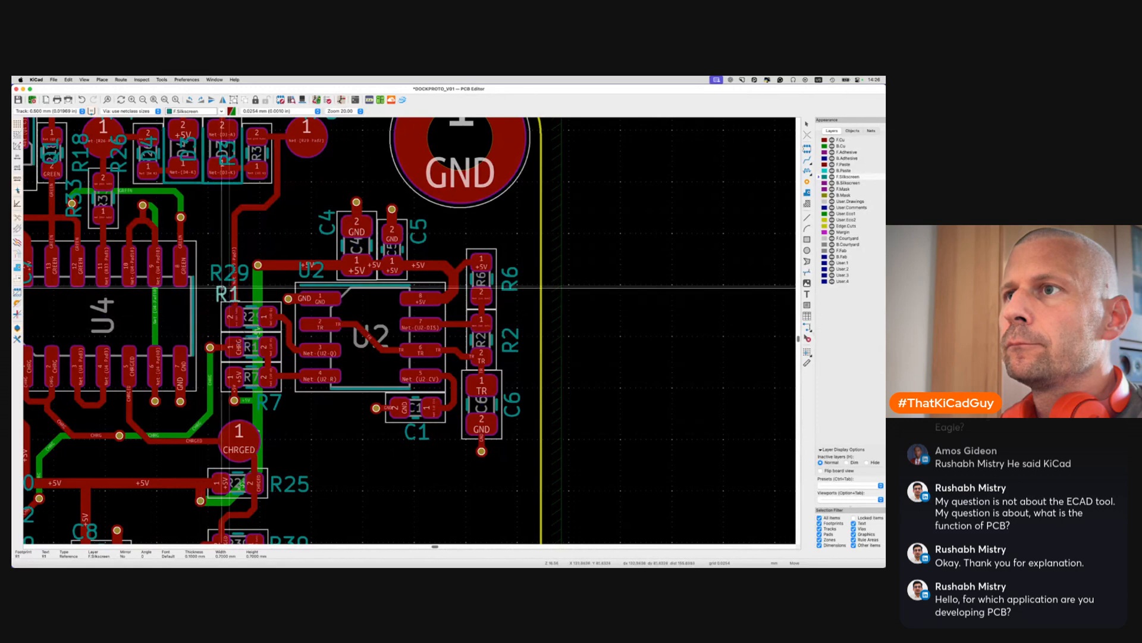
{"action": "left_click", "coordinate": [227, 286]}
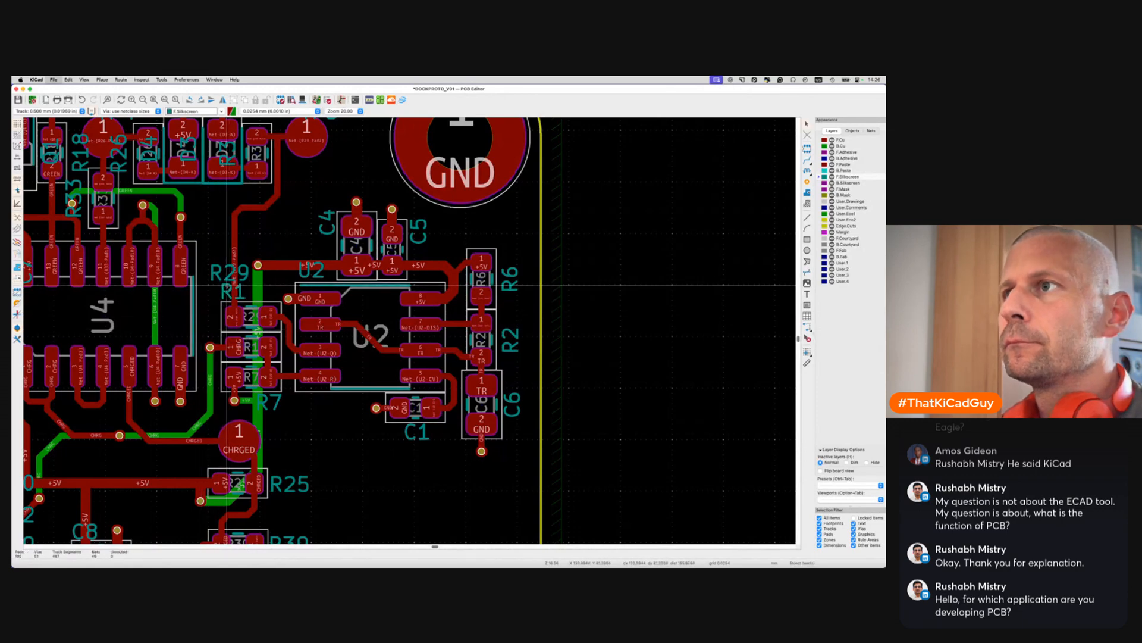
{"action": "key", "text": "super+s"}
Delete the silkscreen designators of the GREEN test point and the test point above R33
{"action": "scroll", "coordinate": [228, 284], "scroll_direction": "left", "scroll_amount": 8}
{"action": "scroll", "coordinate": [227, 285], "scroll_direction": "up", "scroll_amount": 4}
{"action": "key", "text": "Delete"}
{"action": "left_click", "coordinate": [197, 231]}
{"action": "key", "text": "Delete"}
Move the R31 and Q1 designators to horizontal positions below their parts
{"action": "left_click", "coordinate": [197, 281]}
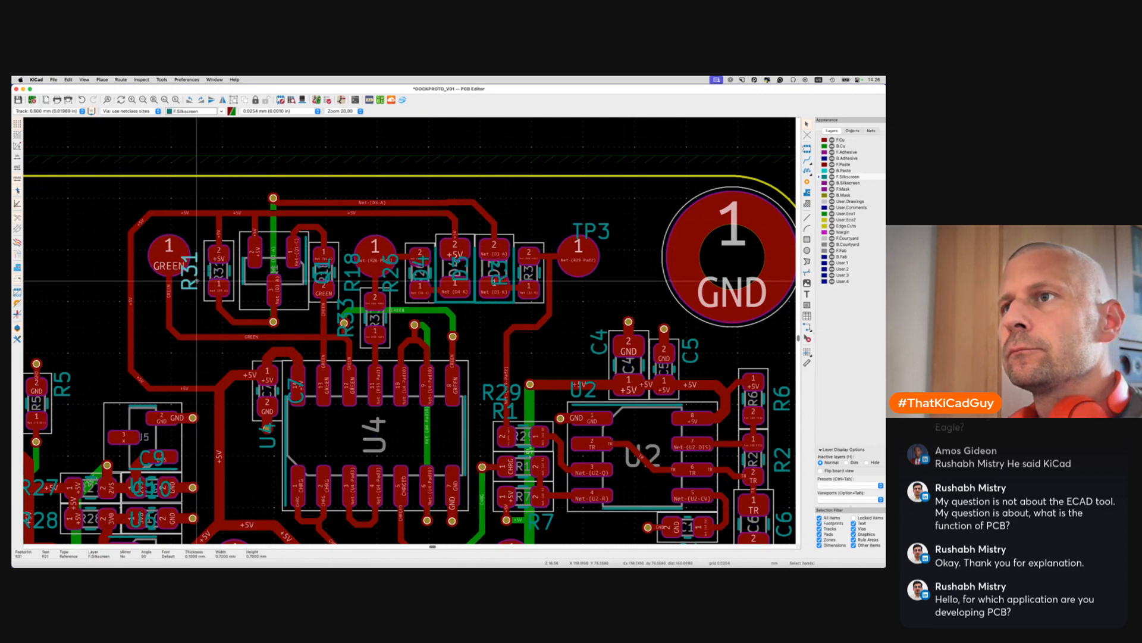
{"action": "key", "text": "m"}
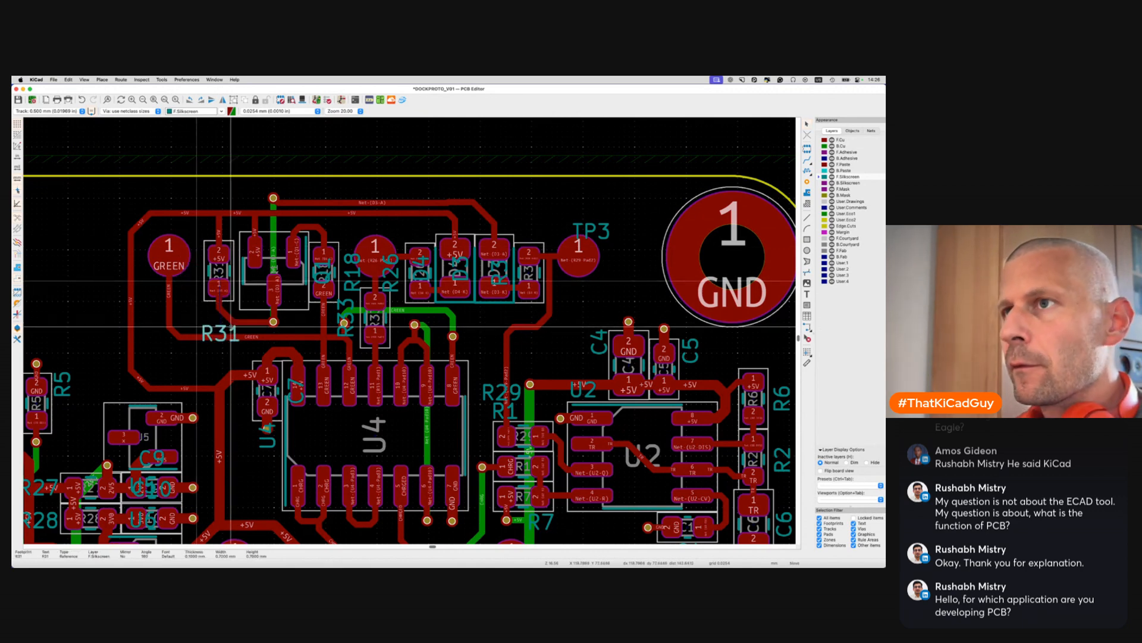
{"action": "left_click", "coordinate": [230, 305]}
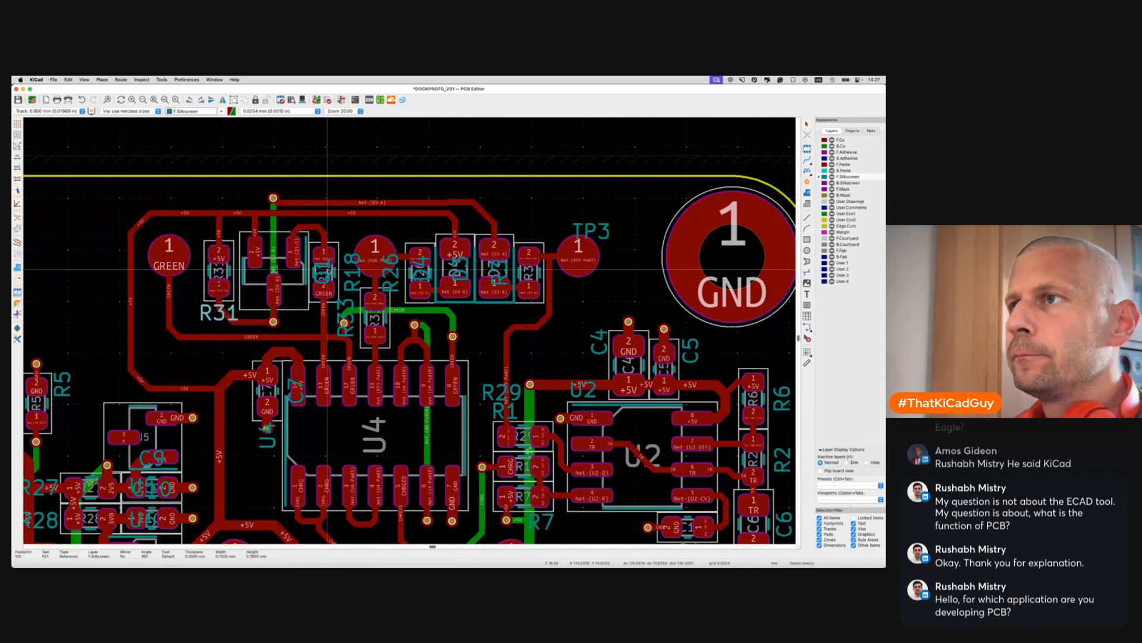
{"action": "key", "text": "m"}
{"action": "key", "text": "r"}
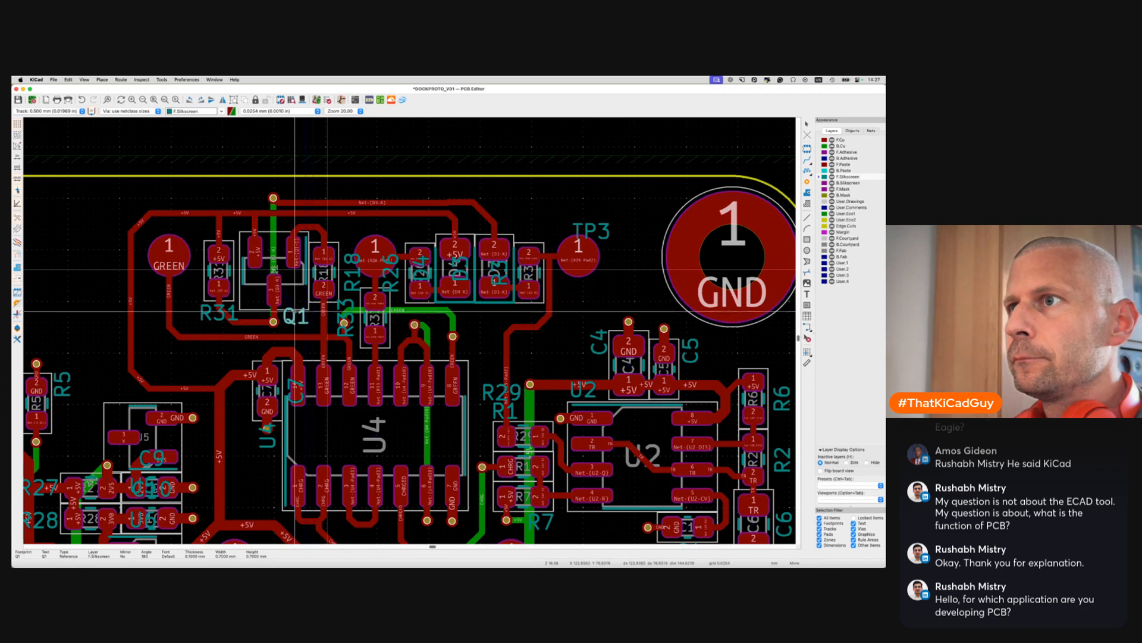
{"action": "left_click", "coordinate": [295, 311]}
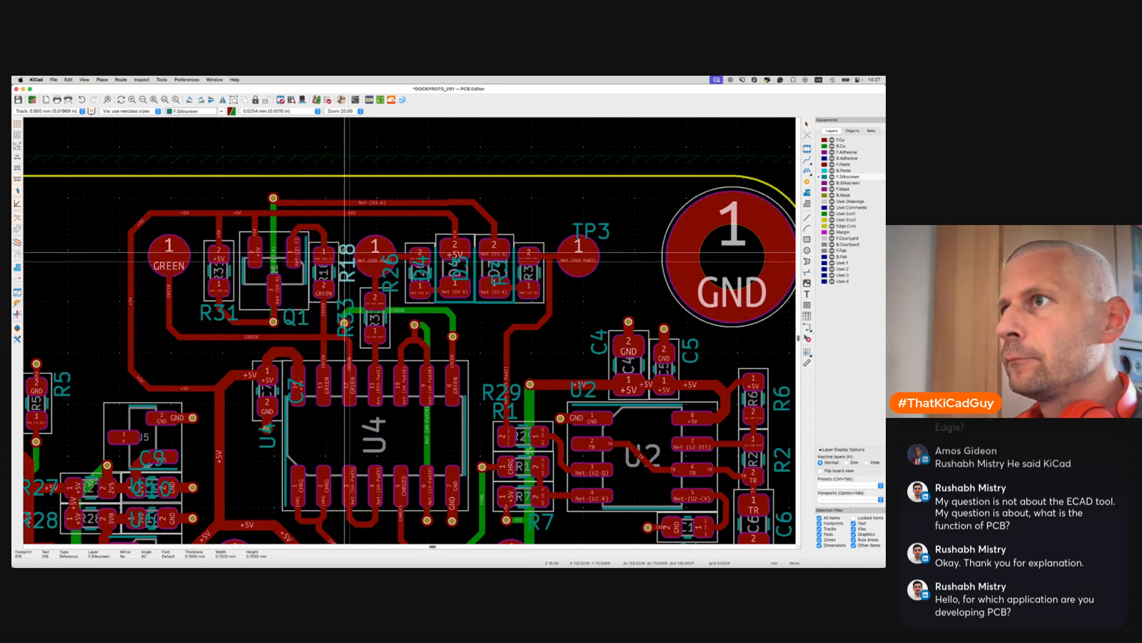
Move the R18, R26 and R3 designators above their resistors
{"action": "left_click", "coordinate": [323, 214]}
{"action": "key", "text": "m"}
{"action": "left_click", "coordinate": [420, 271]}
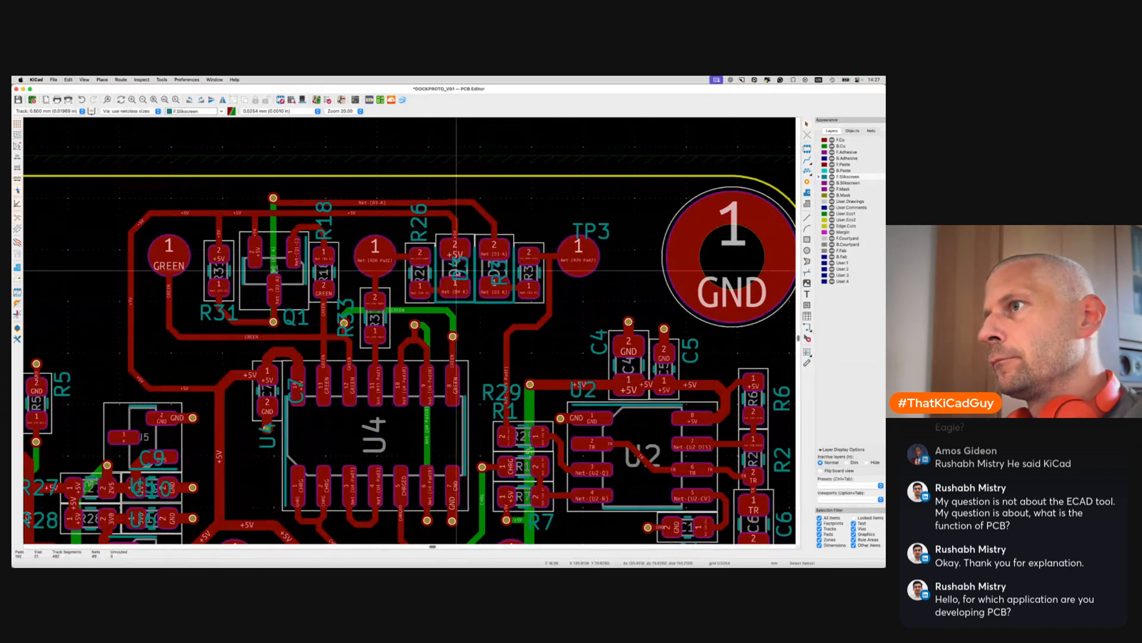
{"action": "left_click", "coordinate": [497, 274]}
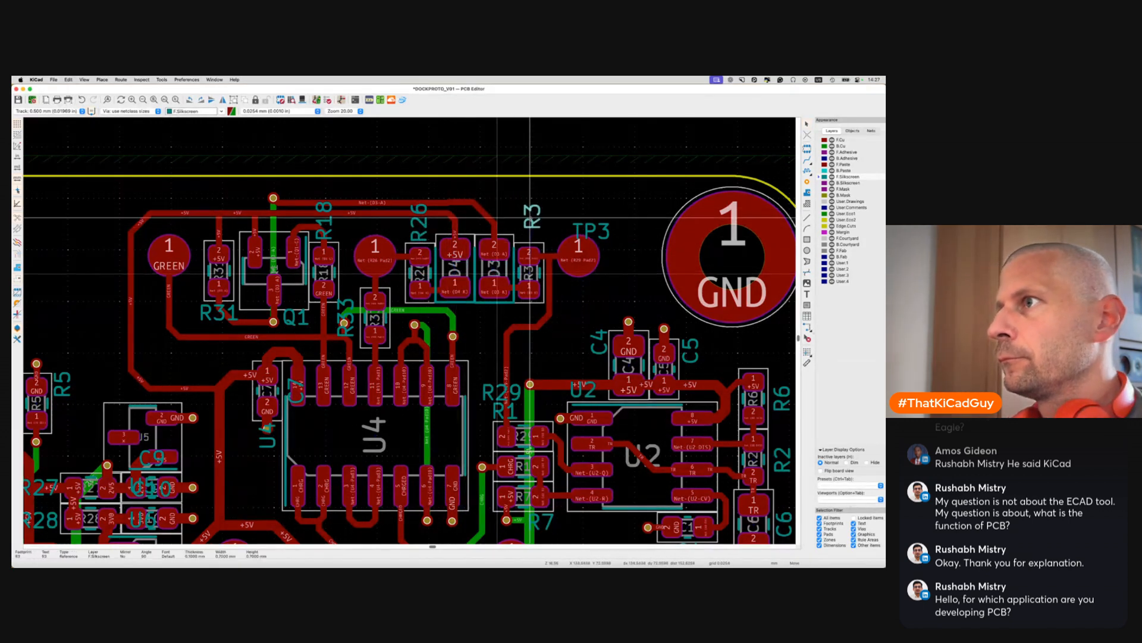
{"action": "left_click", "coordinate": [527, 230]}
Move the R33 designator to the right of its resistor and save the board
{"action": "left_click", "coordinate": [348, 309]}
{"action": "key", "text": "m"}
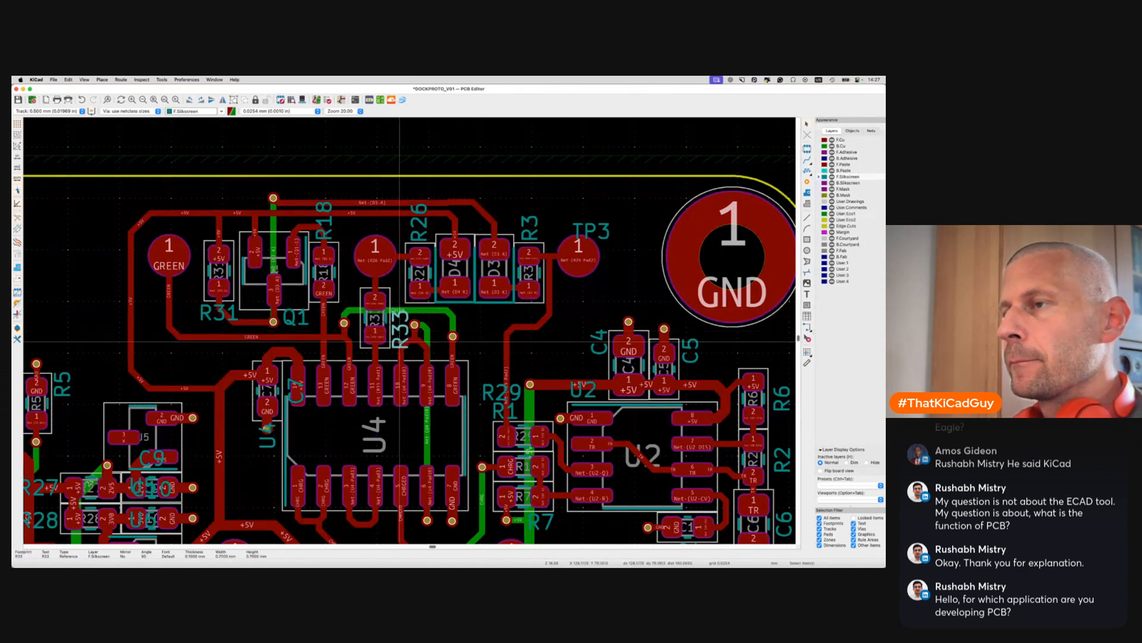
{"action": "key", "text": "super+s"}
Rotate the C7 and U4 designators to horizontal, place C7 above and U4 below the capacitor beside the chip, and save
{"action": "key", "text": "m"}
{"action": "key", "text": "r"}
{"action": "left_click", "coordinate": [266, 349]}
{"action": "left_click", "coordinate": [266, 434]}
{"action": "key", "text": "r"}
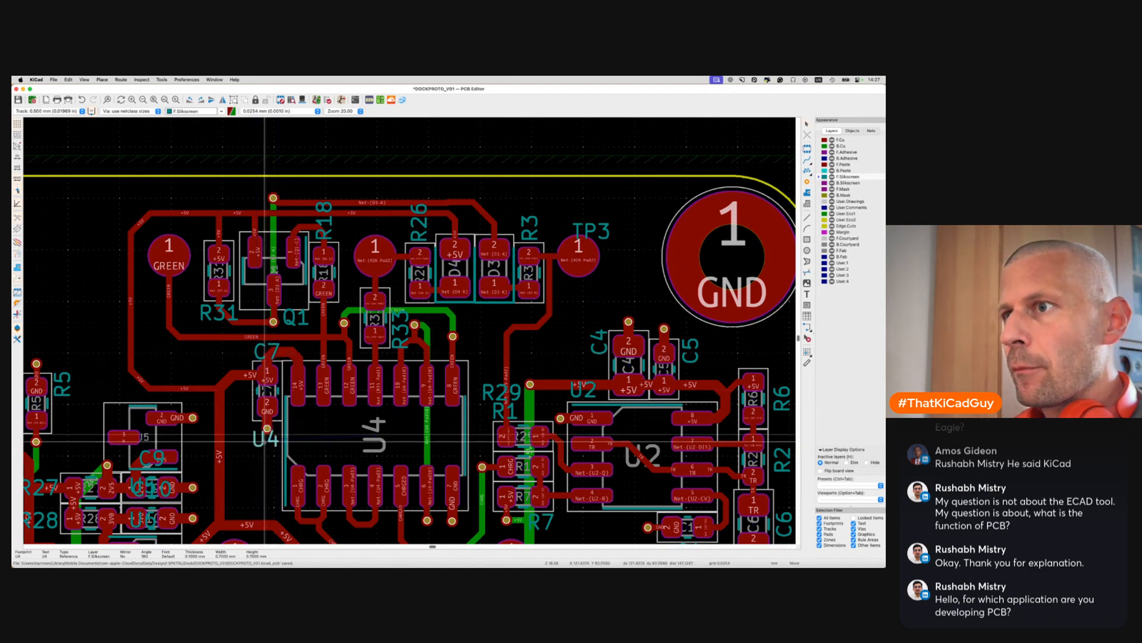
{"action": "key", "text": "super+s"}
Move the C9 and C10 designators to the right of their capacitors between U5 and U6
{"action": "scroll", "coordinate": [355, 444], "scroll_direction": "down", "scroll_amount": 3}
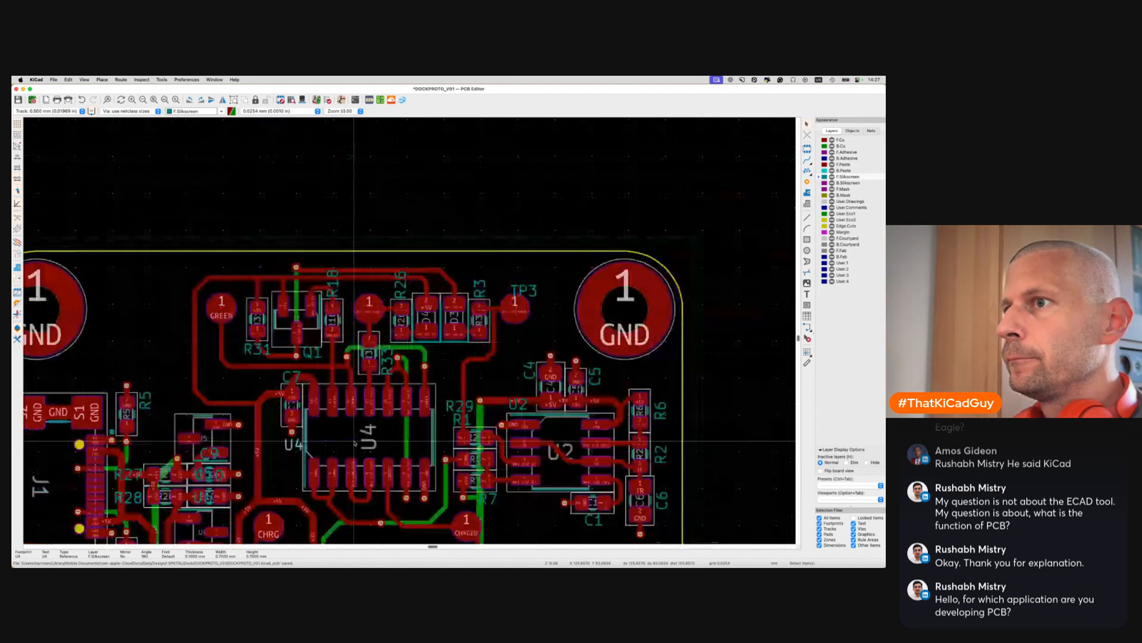
{"action": "scroll", "coordinate": [355, 443], "scroll_direction": "down", "scroll_amount": 5}
{"action": "scroll", "coordinate": [356, 444], "scroll_direction": "left", "scroll_amount": 4}
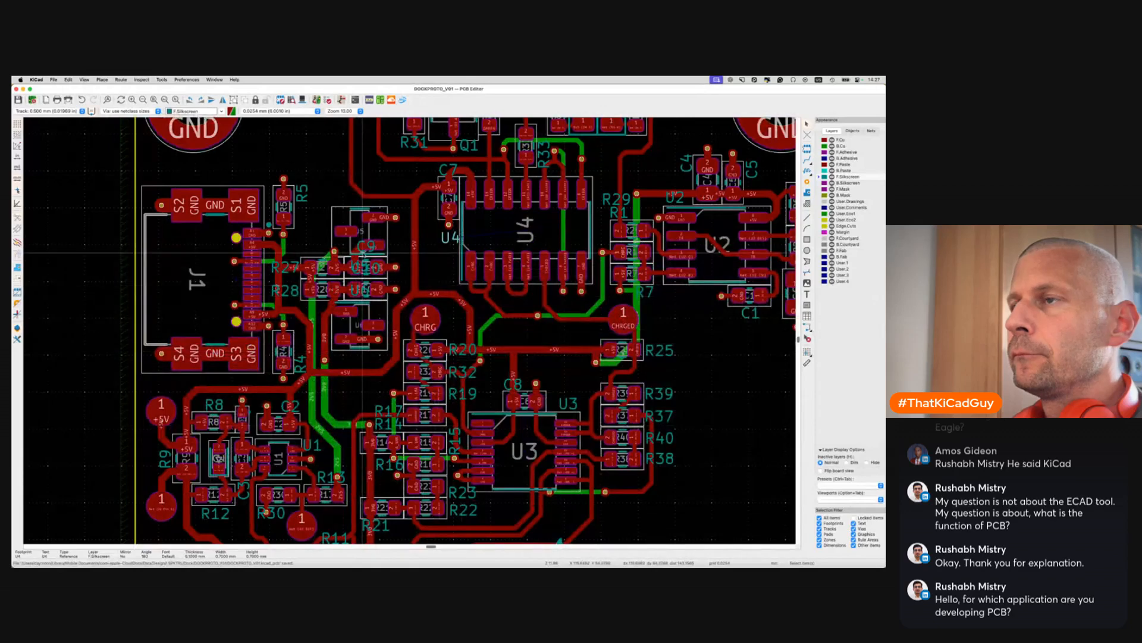
{"action": "scroll", "coordinate": [363, 253], "scroll_direction": "up", "scroll_amount": 3}
{"action": "left_click_drag", "start_coordinate": [374, 231], "coordinate": [469, 315]}
Place the U6 designator below its part and the U5 designator above its part, and save the board
{"action": "left_click_drag", "start_coordinate": [369, 333], "coordinate": [368, 455]}
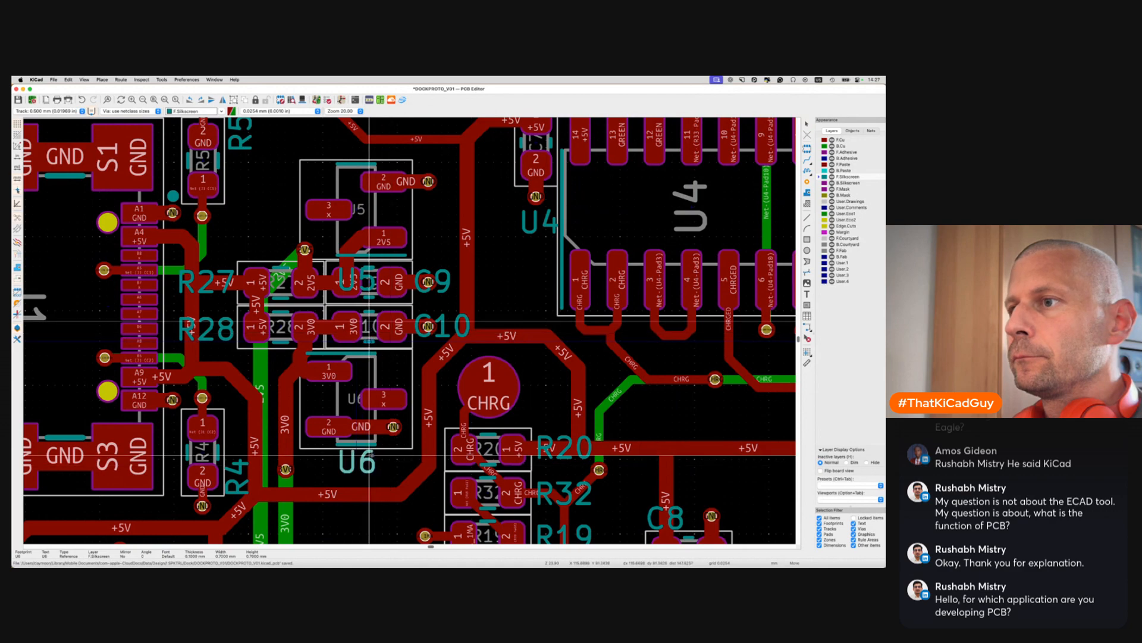
{"action": "left_click_drag", "start_coordinate": [366, 277], "coordinate": [366, 146]}
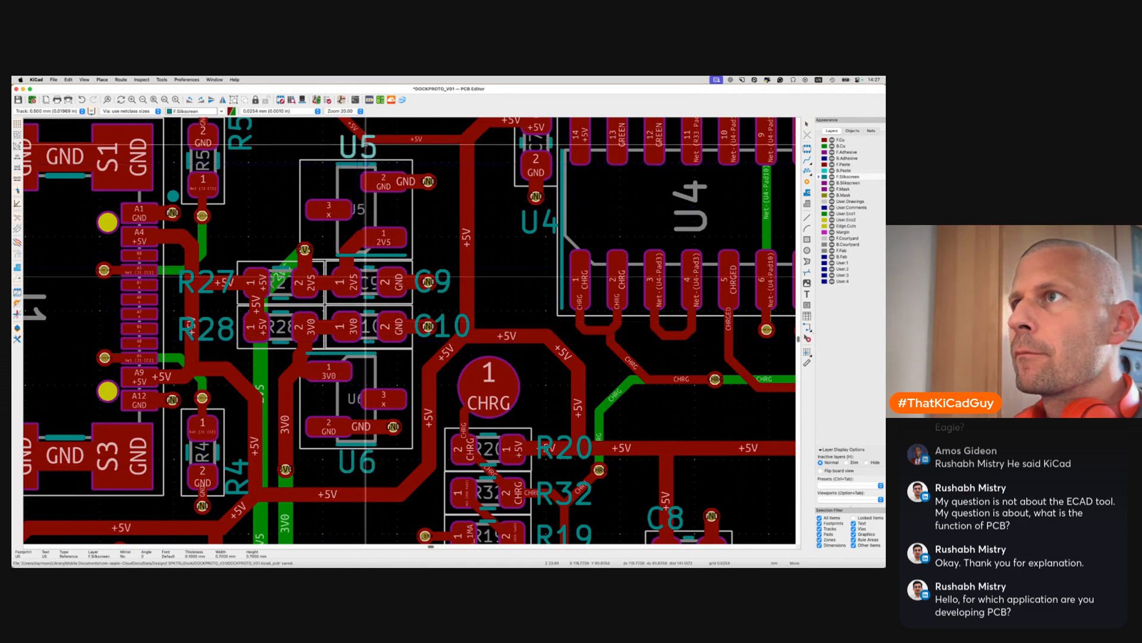
{"action": "scroll", "coordinate": [325, 311], "scroll_direction": "down", "scroll_amount": 2}
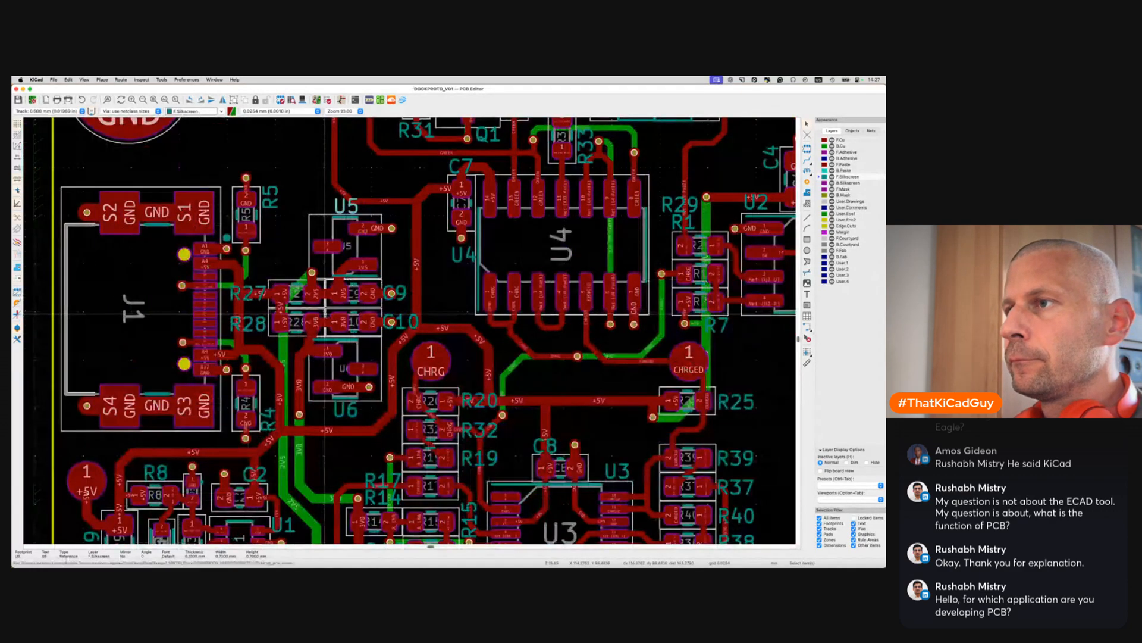
{"action": "scroll", "coordinate": [325, 312], "scroll_direction": "down", "scroll_amount": 2}
{"action": "scroll", "coordinate": [325, 314], "scroll_direction": "down", "scroll_amount": 2}
{"action": "key", "text": "shift+super+s"}
{"action": "key", "text": "Escape"}
{"action": "key", "text": "super+s"}
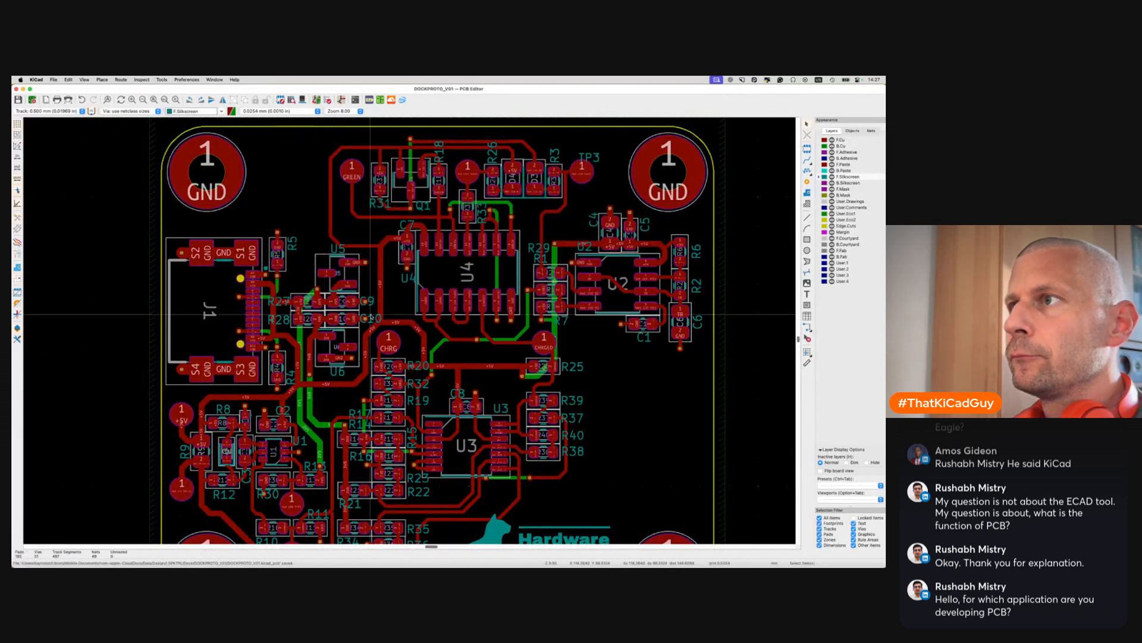
Set the board's default silkscreen text to 0.8 mm width, 0.8 mm height and 0.2 mm thickness
{"action": "left_click", "coordinate": [54, 80]}
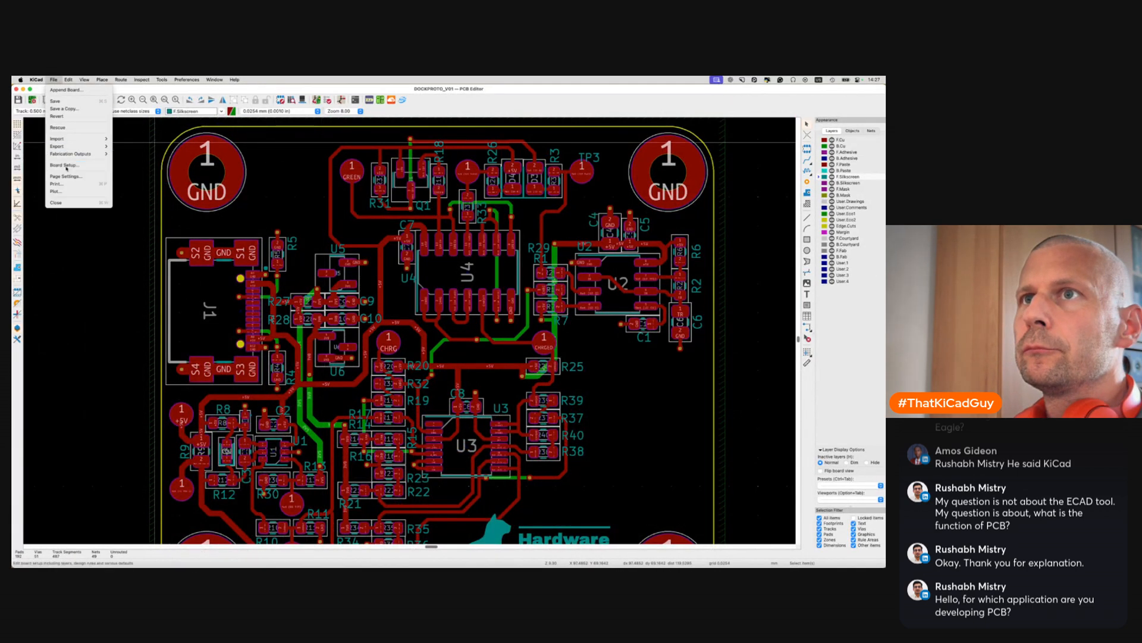
{"action": "left_click", "coordinate": [67, 166]}
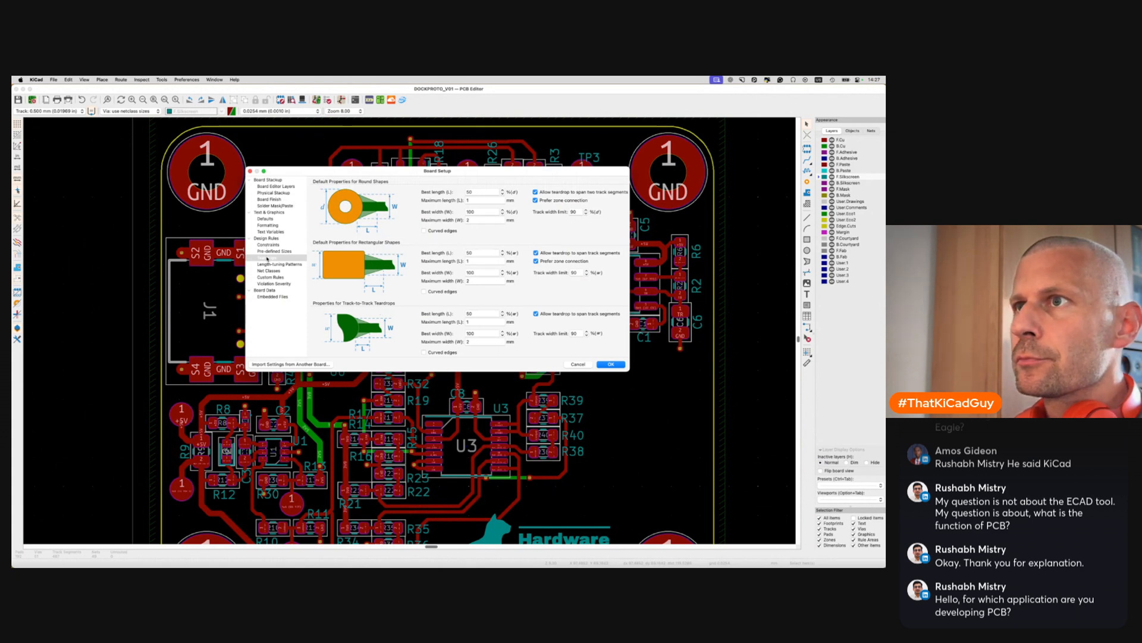
{"action": "left_click", "coordinate": [265, 219]}
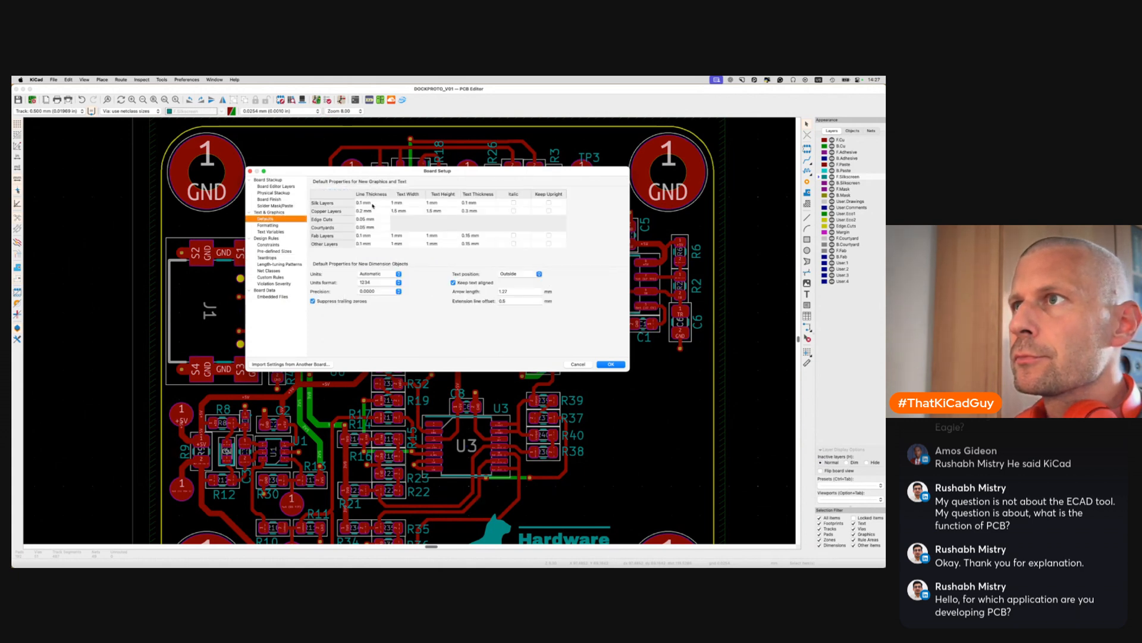
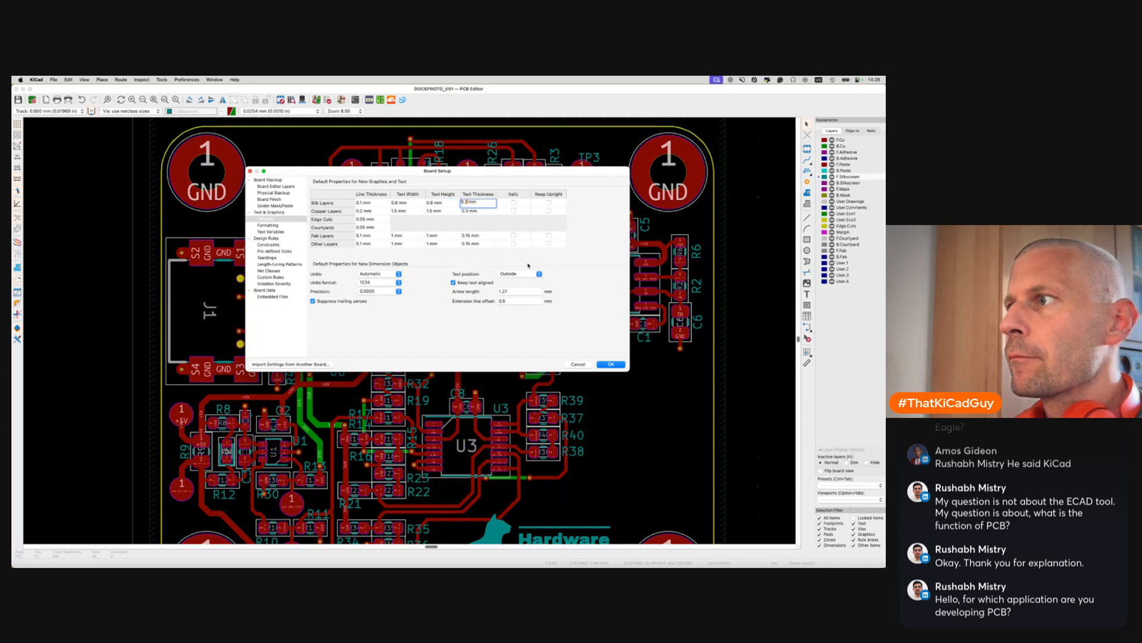
{"action": "key", "text": "Return"}
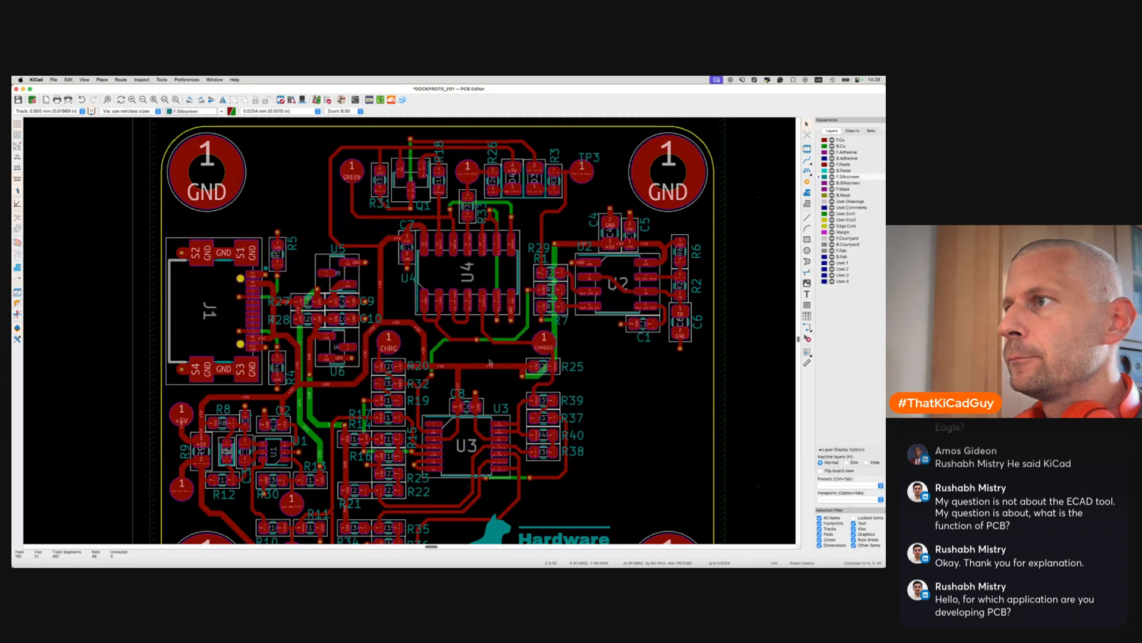
Add the silkscreen text GREEN to the left of the GREEN test point and delete TP3's designator
{"action": "left_click", "coordinate": [489, 360]}
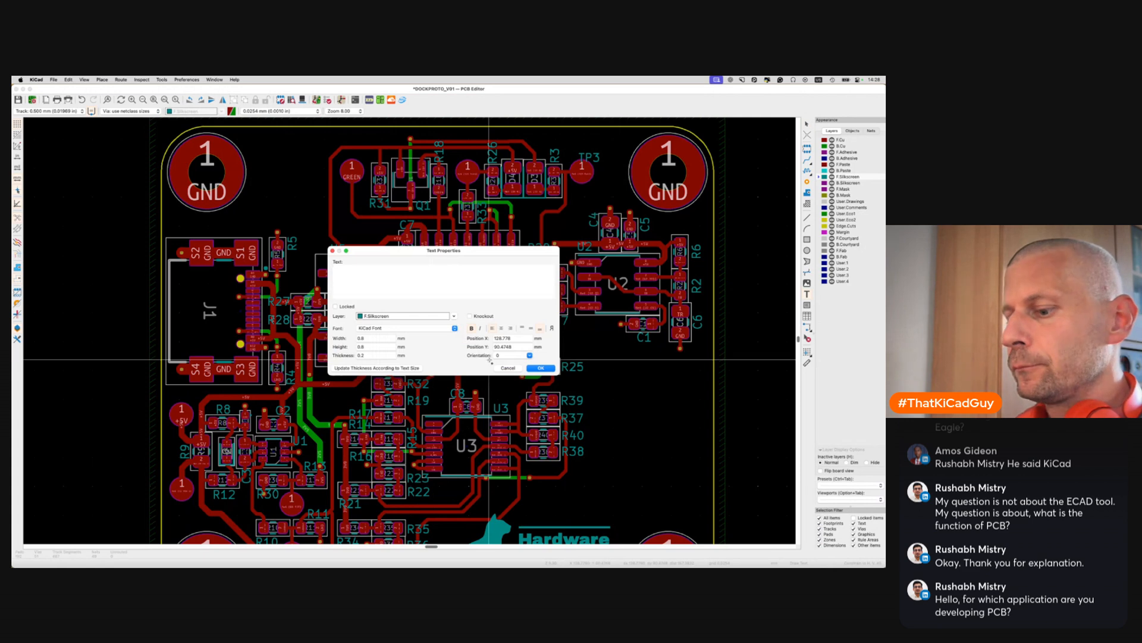
{"action": "key", "text": "Return"}
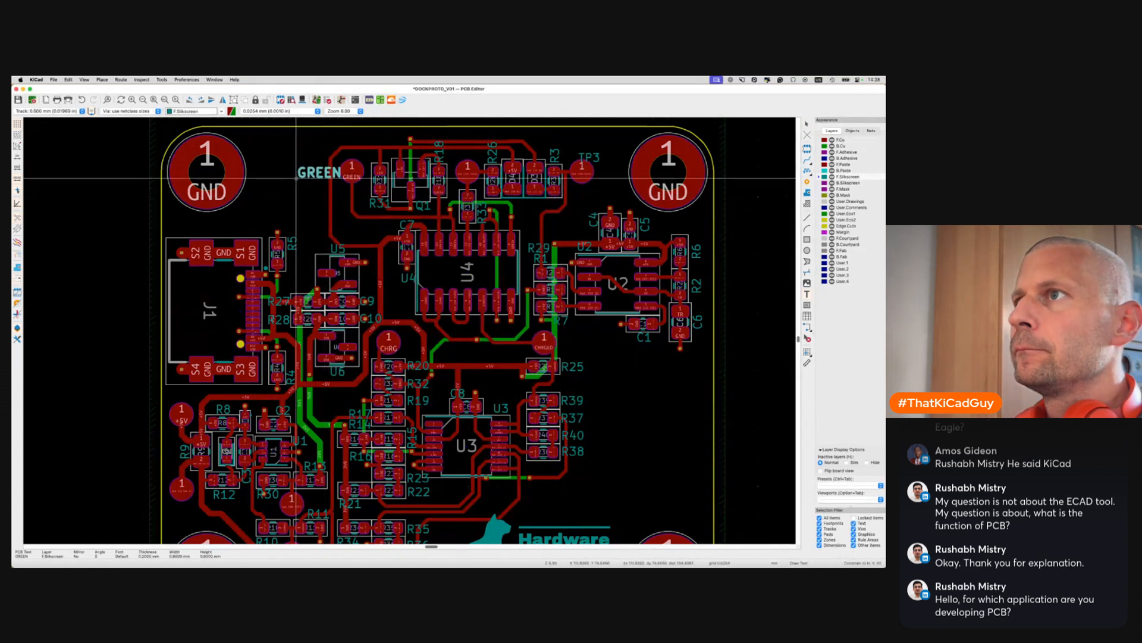
{"action": "left_click", "coordinate": [302, 176]}
{"action": "key", "text": "Escape"}
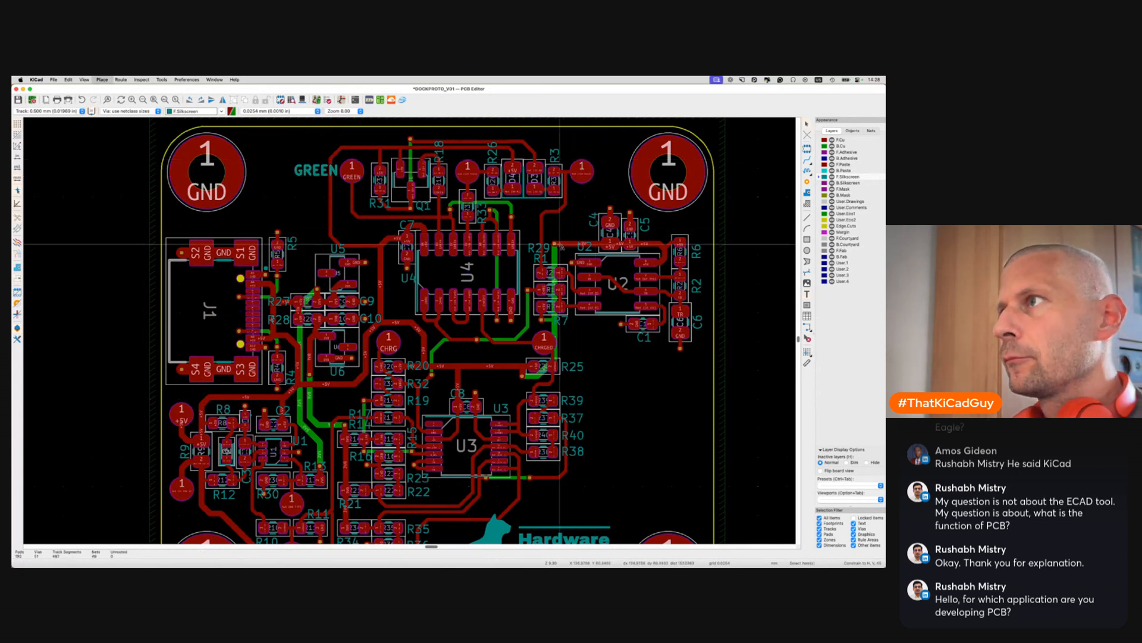
Add the silkscreen text RED to the right of the test point beside R3
{"action": "key", "text": "super+shift+t"}
{"action": "left_click", "coordinate": [559, 244]}
{"action": "type", "text": "RED"}
{"action": "key", "text": "Return"}
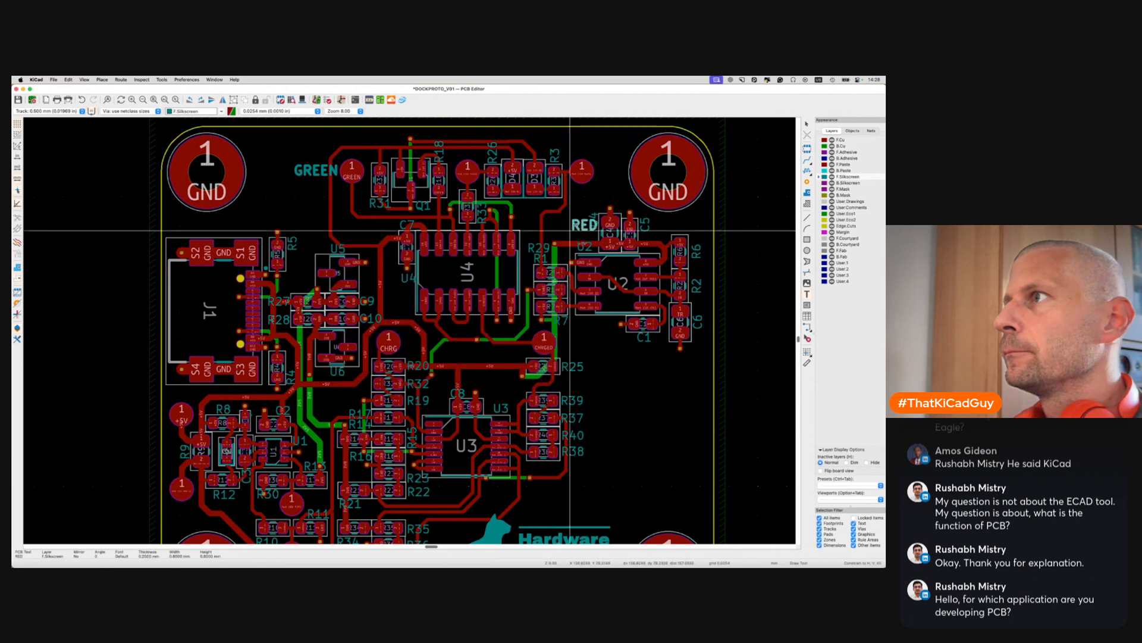
{"action": "left_click", "coordinate": [594, 177]}
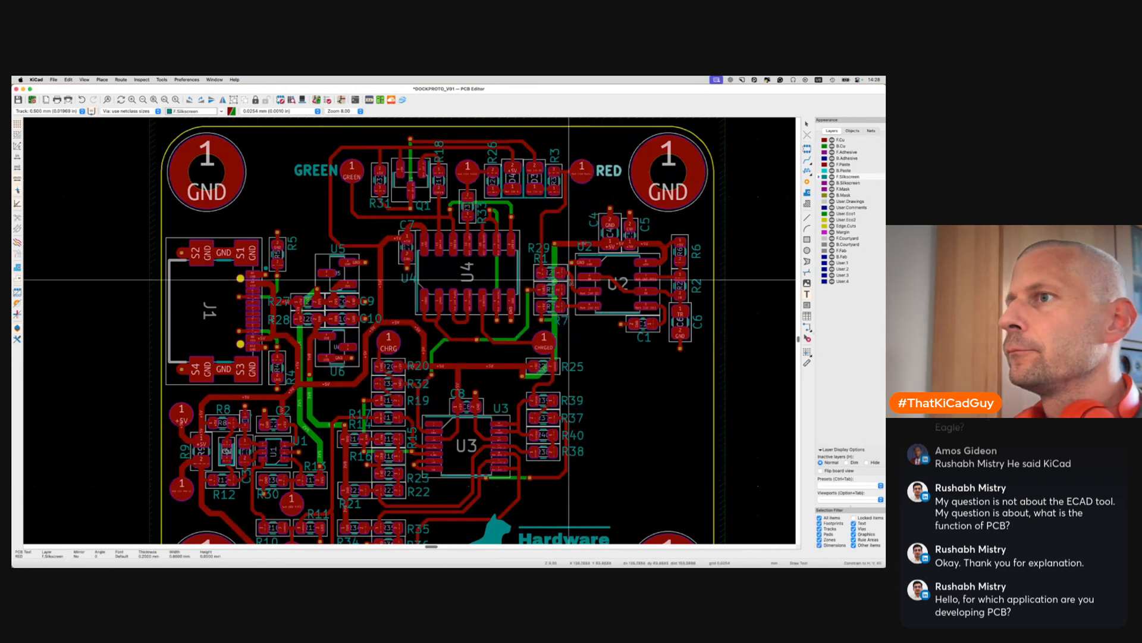
Add the silkscreen text CHRG to the right of the CHRG test point above R20
{"action": "scroll", "coordinate": [545, 277], "scroll_direction": "down", "scroll_amount": 3}
{"action": "scroll", "coordinate": [434, 244], "scroll_direction": "up", "scroll_amount": 3}
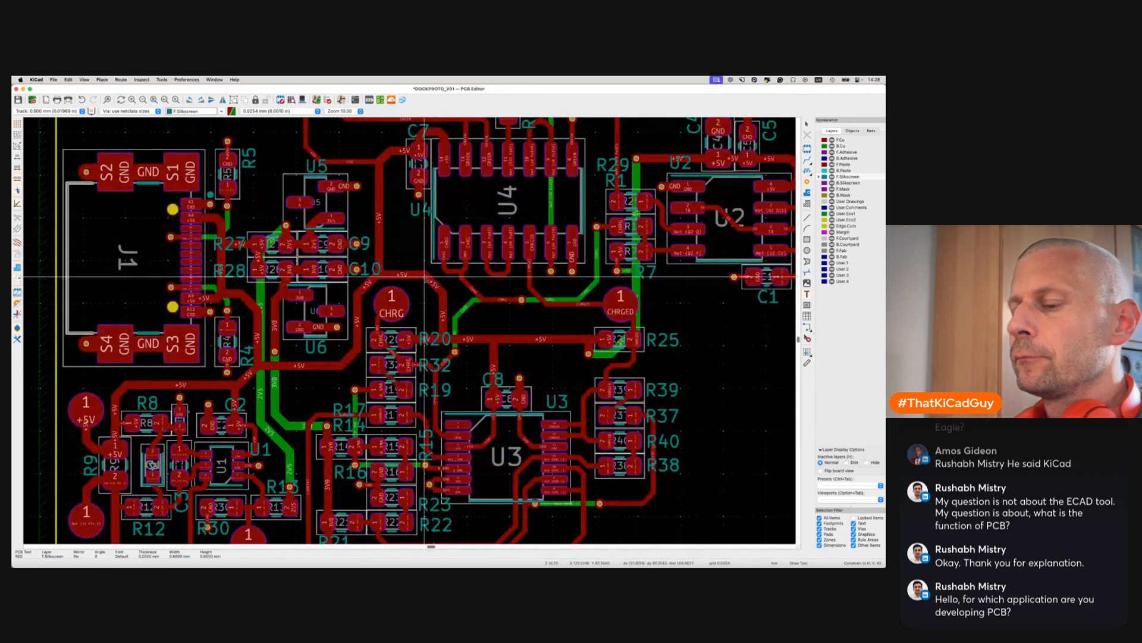
{"action": "left_click", "coordinate": [424, 277]}
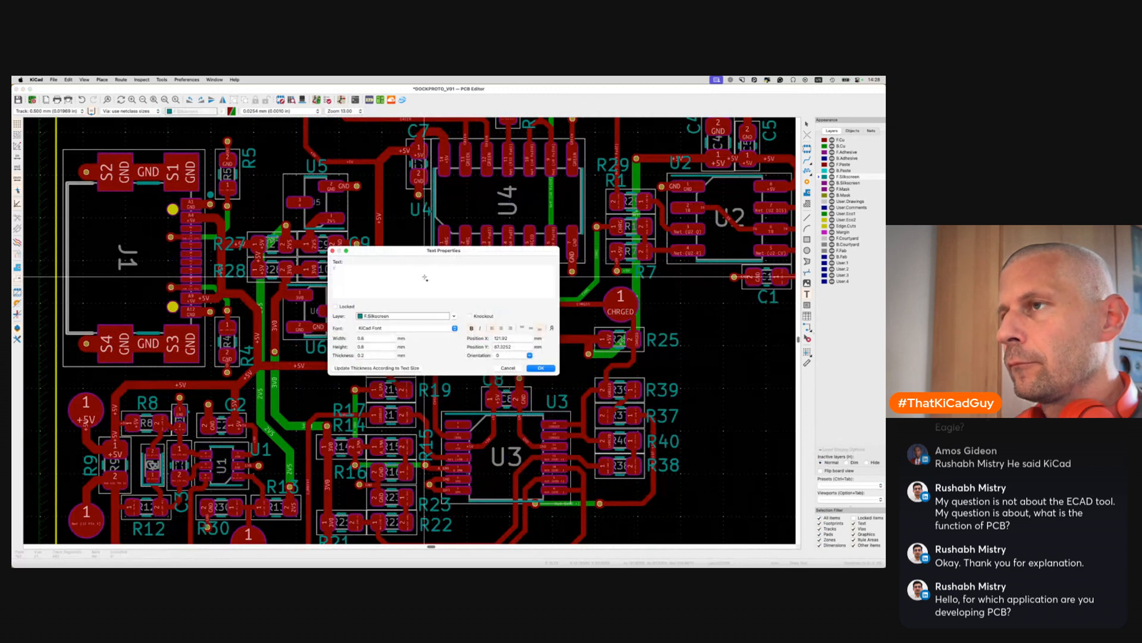
{"action": "type", "text": "CHRG"}
{"action": "key", "text": "Return"}
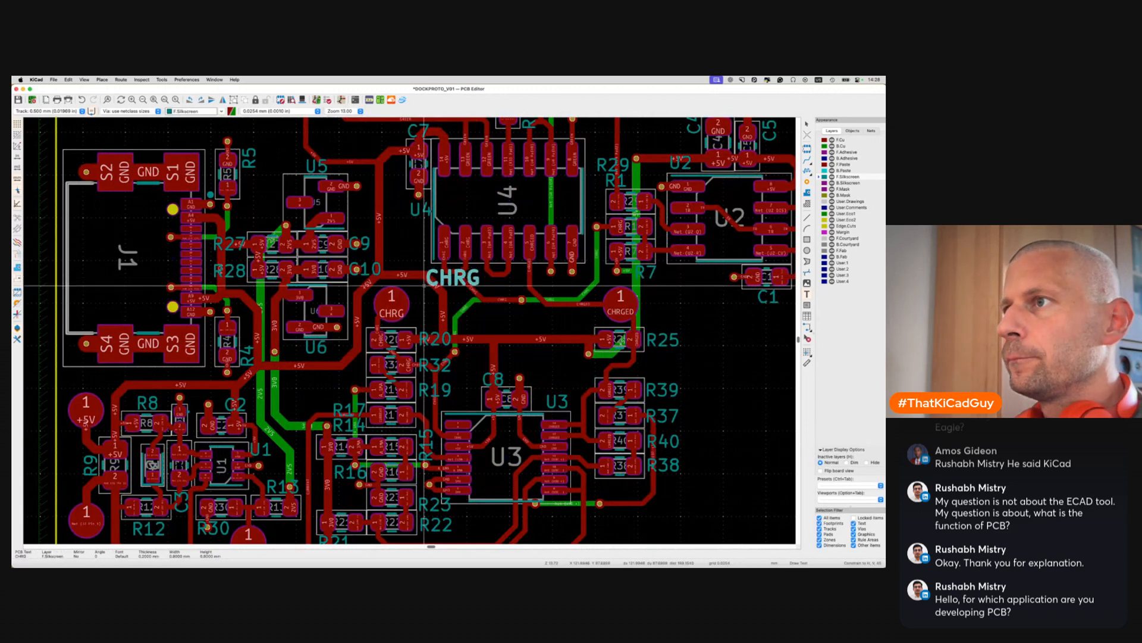
{"action": "left_click", "coordinate": [410, 314]}
Duplicate the CHRG text to the right of the test point above R25, change the copy to CHRGED, and save the board
{"action": "key", "text": "super+d"}
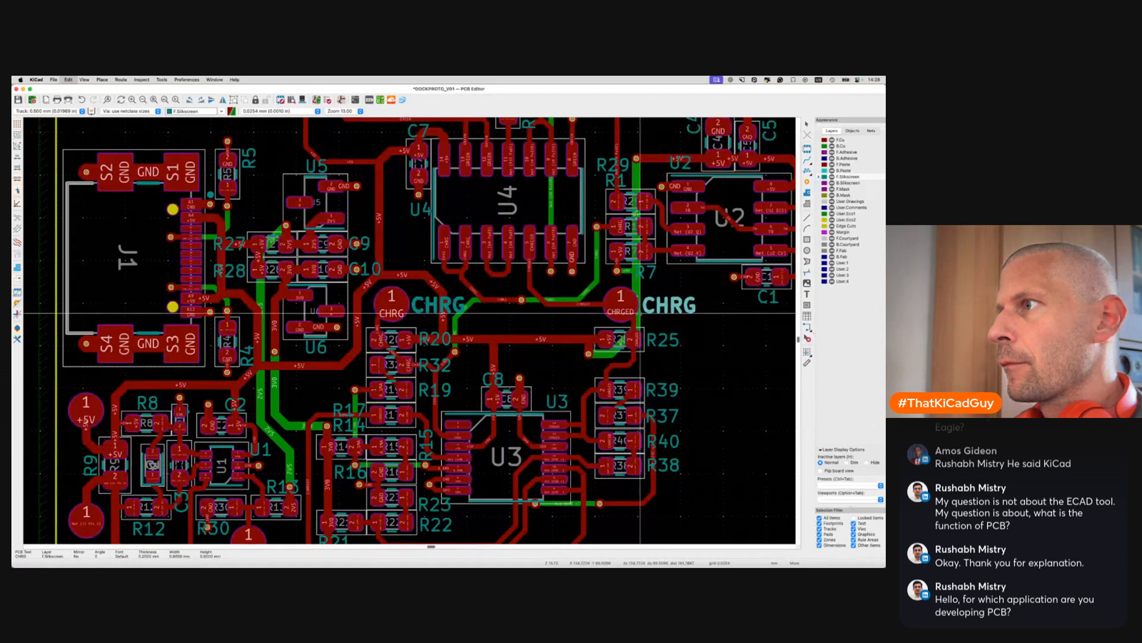
{"action": "left_click", "coordinate": [641, 315]}
{"action": "key", "text": "e"}
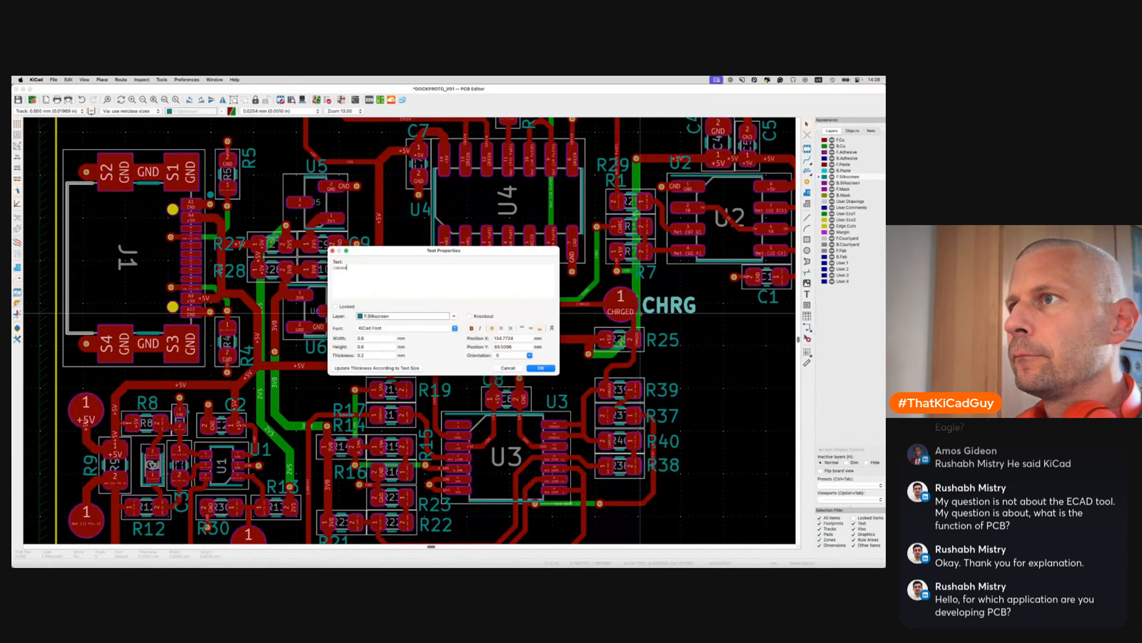
{"action": "type", "text": "CHRGED"}
{"action": "key", "text": "Return"}
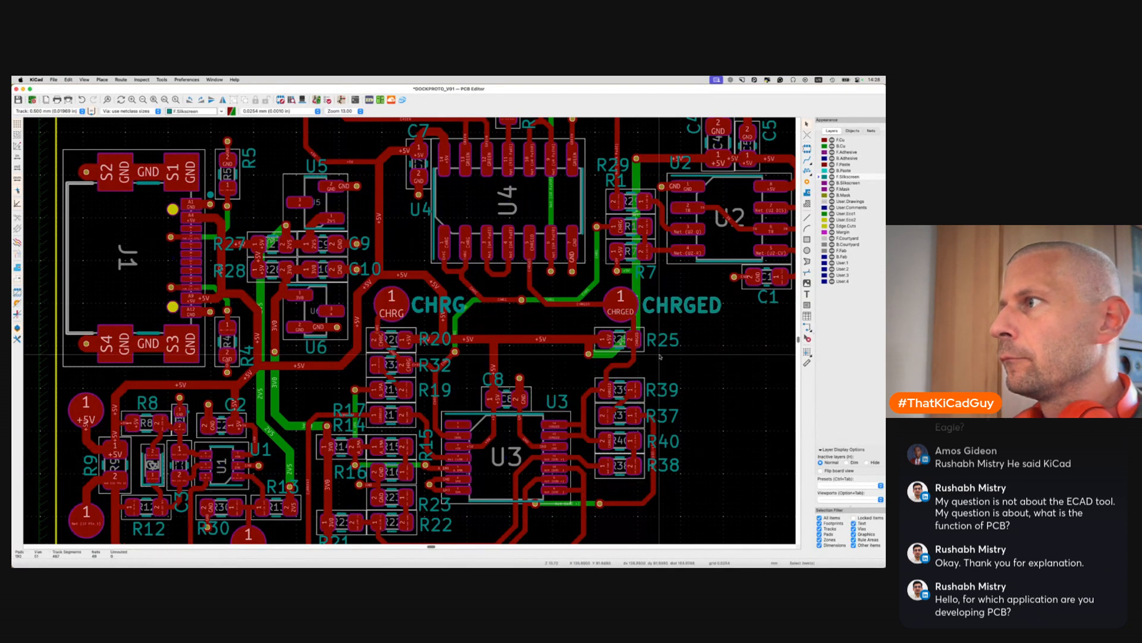
{"action": "scroll", "coordinate": [659, 354], "scroll_direction": "down", "scroll_amount": 3}
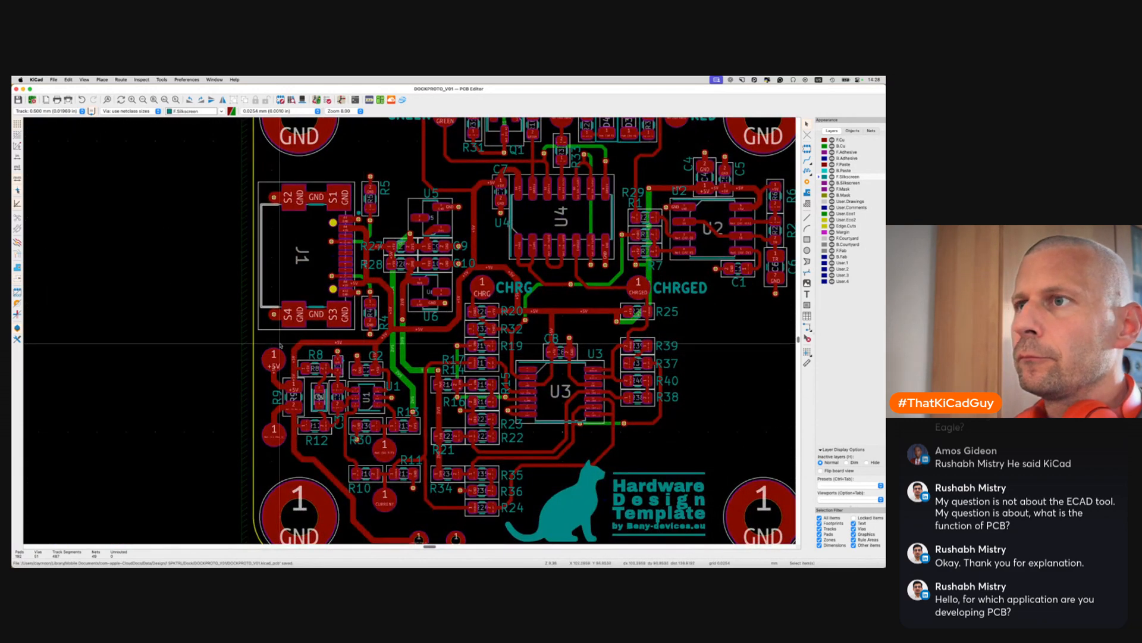
Add a + silkscreen mark directly above the +5V test point beside R8
{"action": "scroll", "coordinate": [280, 344], "scroll_direction": "up", "scroll_amount": 3}
{"action": "left_click", "coordinate": [280, 343]}
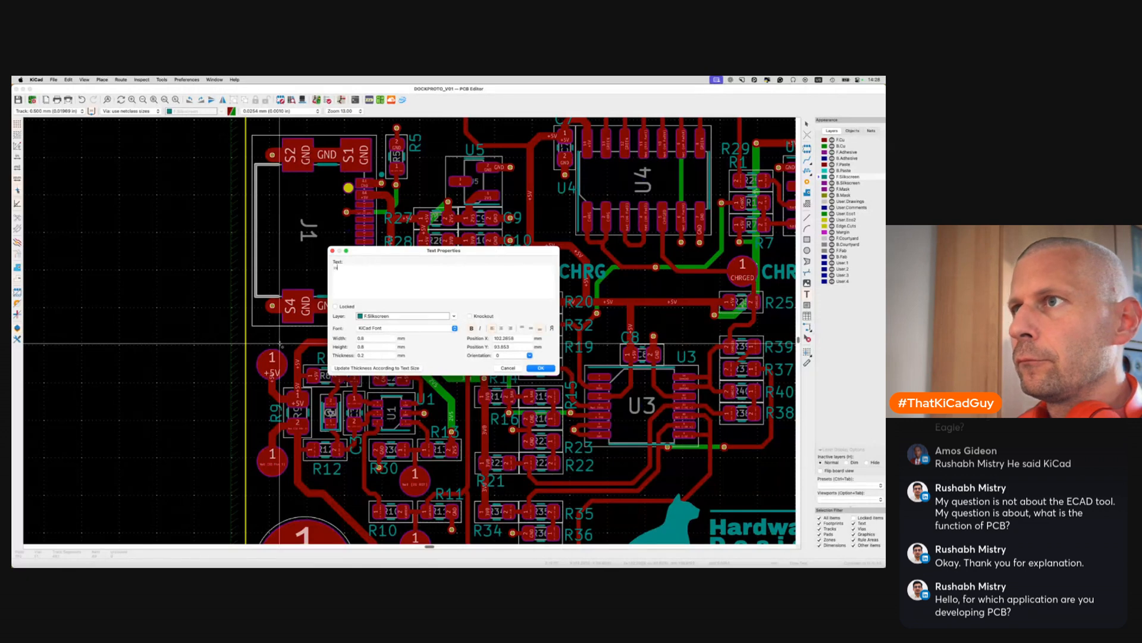
{"action": "key", "text": "Return"}
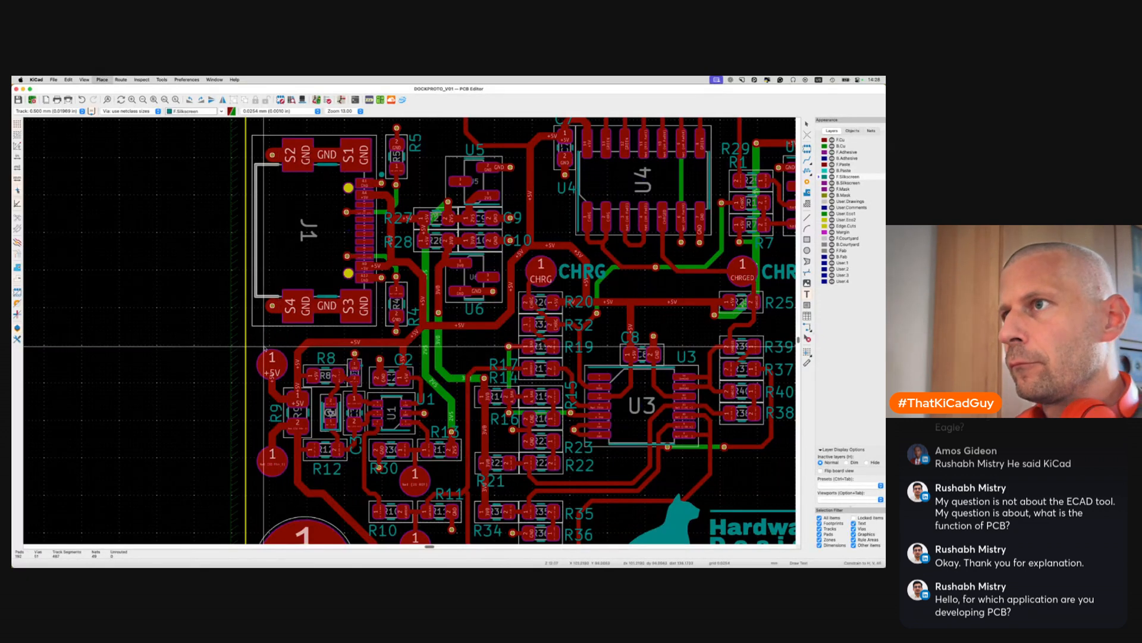
{"action": "type", "text": "+"}
{"action": "key", "text": "shift+Return"}
{"action": "left_click", "coordinate": [262, 345]}
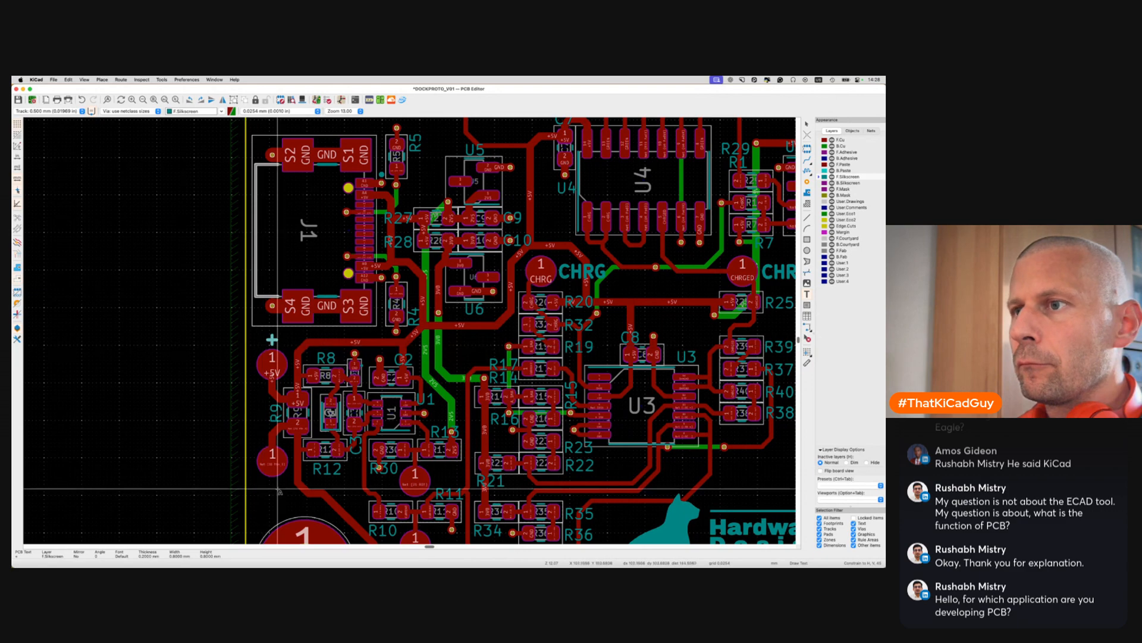
Add a - silkscreen mark directly below the test point beside R12
{"action": "left_click", "coordinate": [273, 489]}
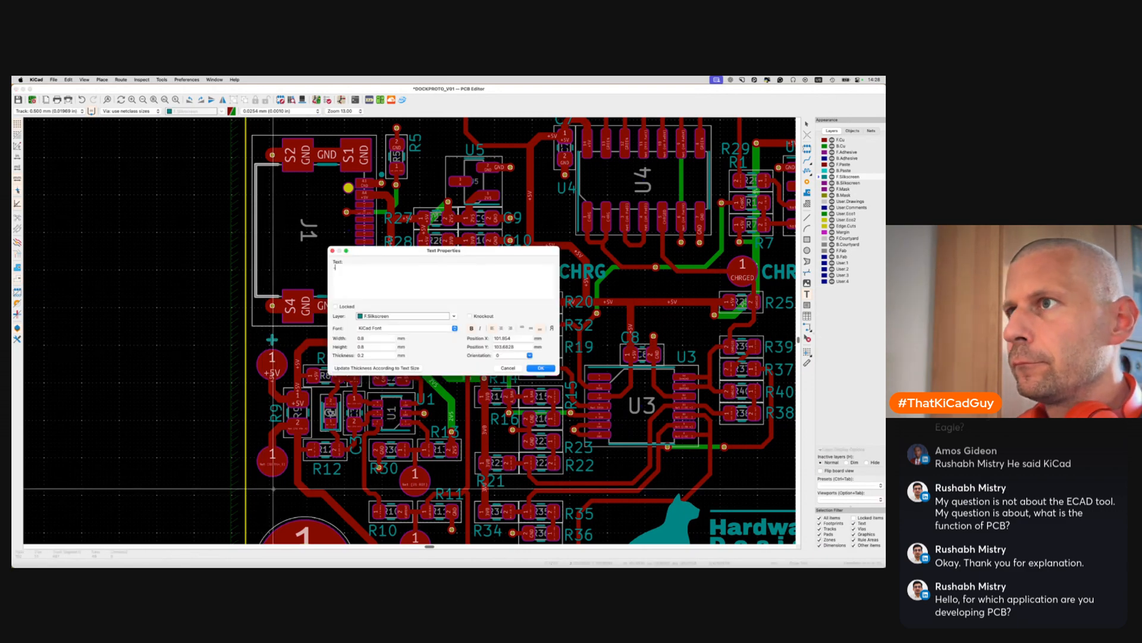
{"action": "key", "text": "Escape"}
{"action": "key", "text": "Escape"}
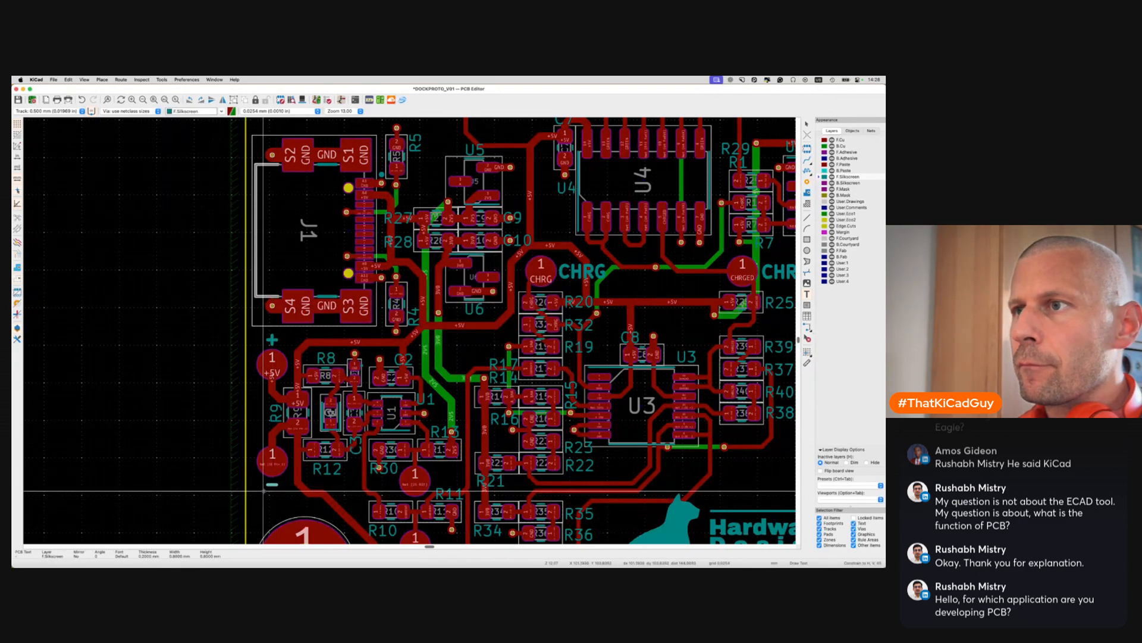
Look up the test point between R30 and R11 in the schematic to identify its signal
{"action": "scroll", "coordinate": [284, 502], "scroll_direction": "down", "scroll_amount": 2}
{"action": "scroll", "coordinate": [283, 502], "scroll_direction": "down", "scroll_amount": 5}
{"action": "left_click", "coordinate": [416, 397]}
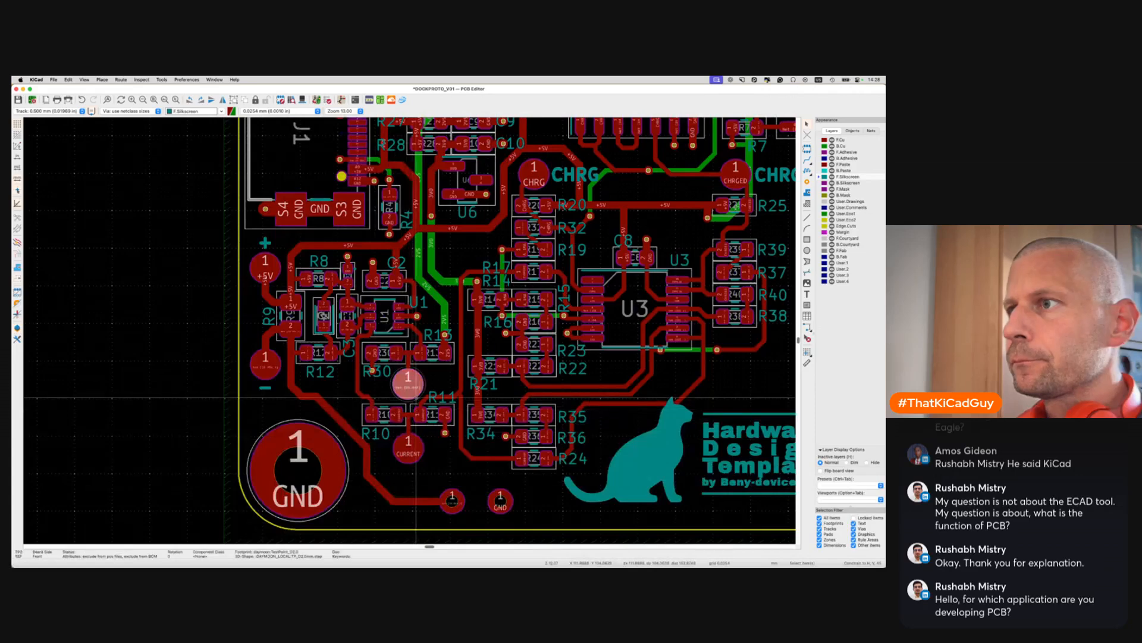
{"action": "key", "text": "super+grave"}
{"action": "key", "text": "super+grave"}
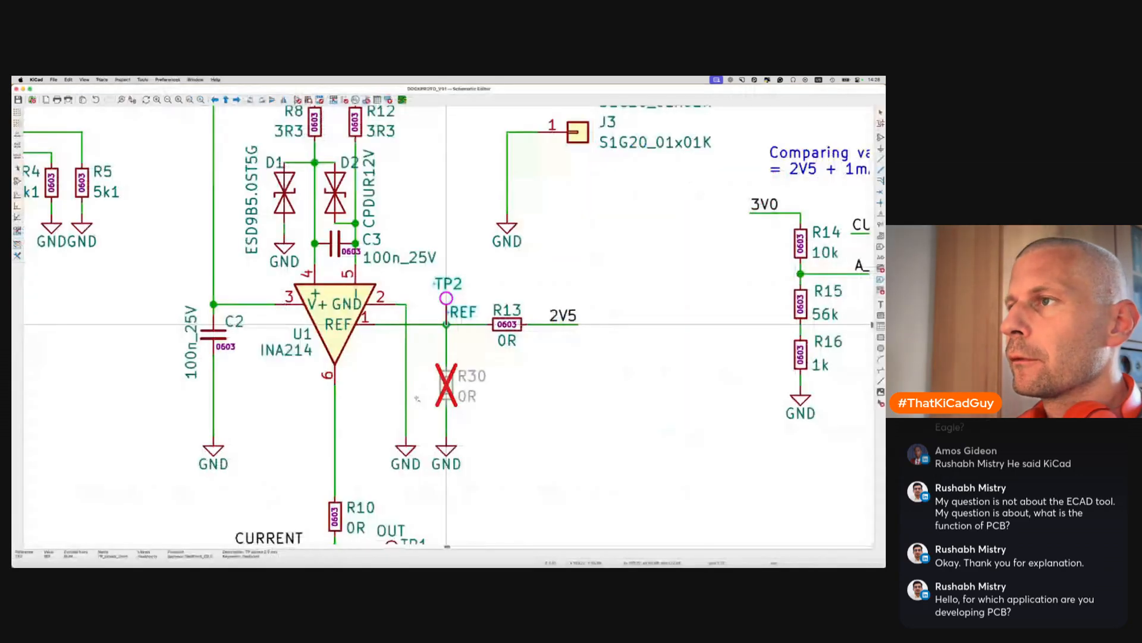
{"action": "key", "text": "super+grave"}
{"action": "key", "text": "super+grave"}
{"action": "key", "text": "super+grave"}
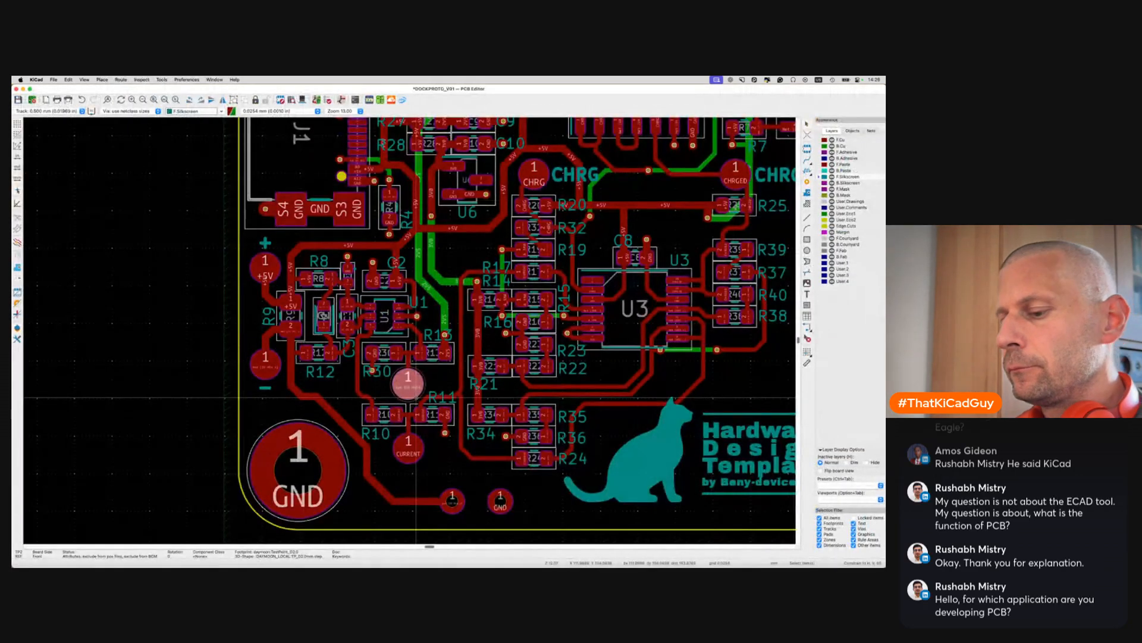
Add the silkscreen text 2V5 to the right of the test point above R11
{"action": "key", "text": "super+shift+t"}
{"action": "left_click", "coordinate": [359, 404]}
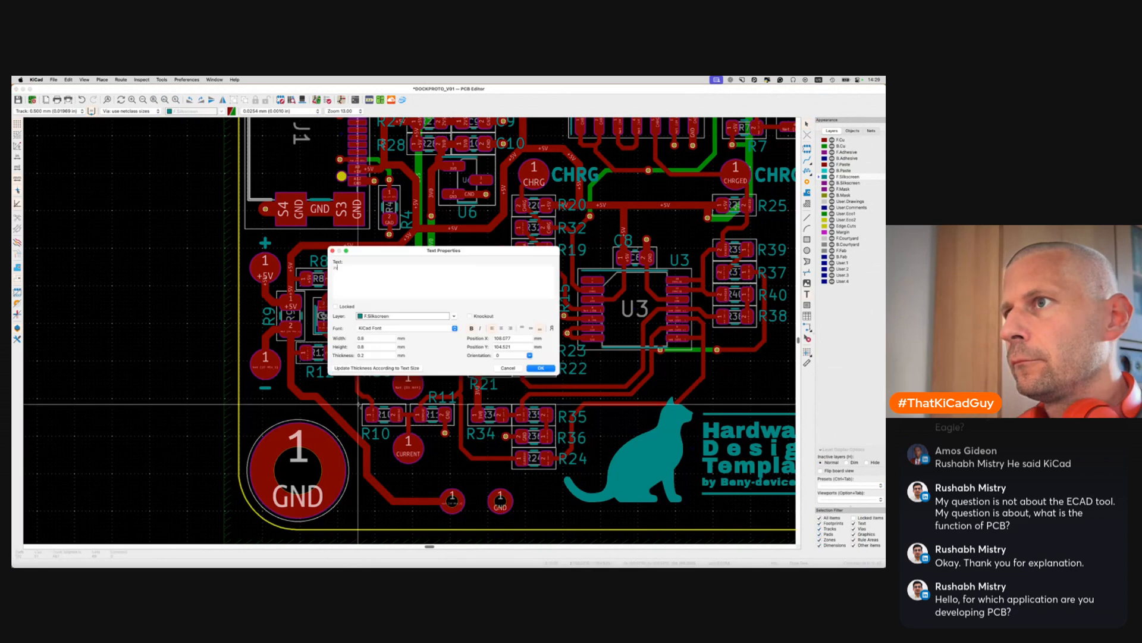
{"action": "type", "text": "2V5"}
{"action": "key", "text": "Return"}
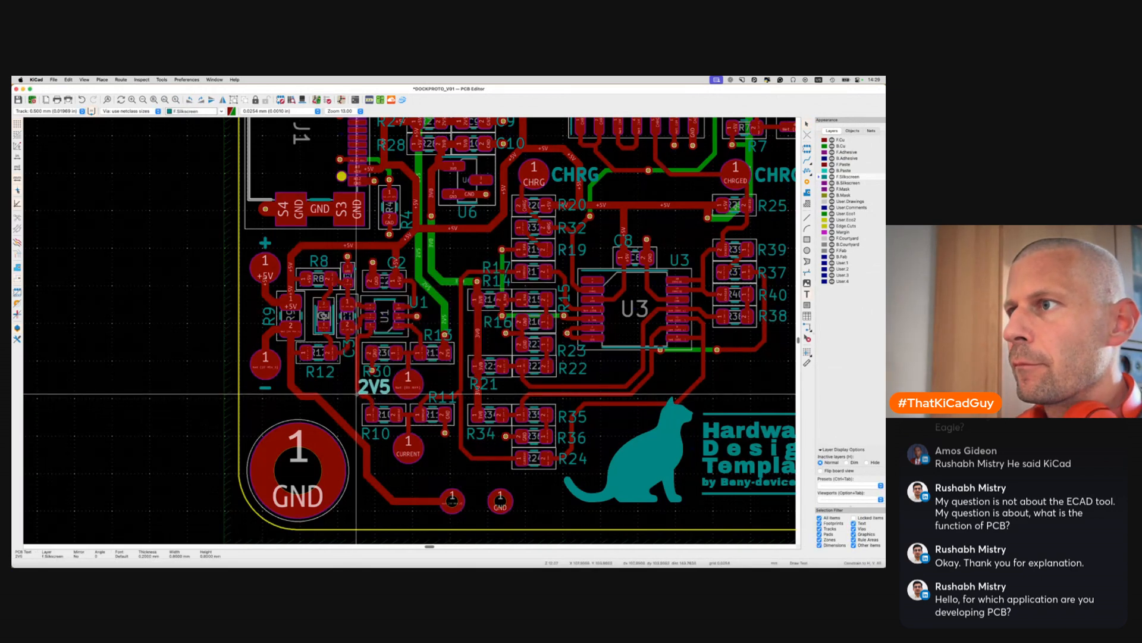
{"action": "left_click", "coordinate": [425, 388]}
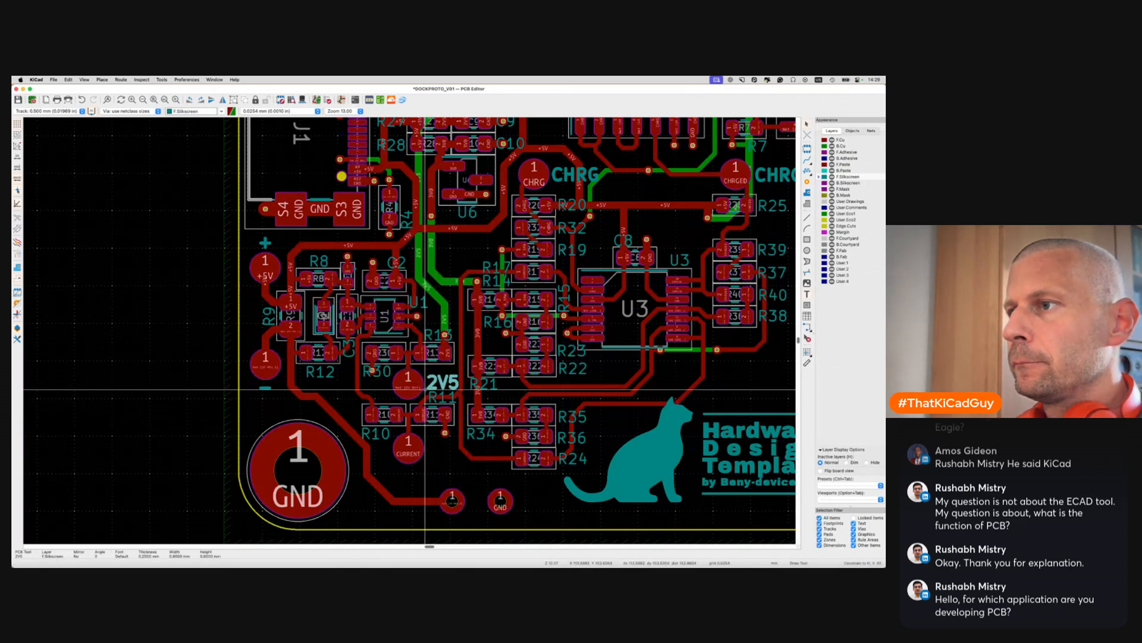
Add the silkscreen text CURRENT below the CURRENT test point near R10
{"action": "left_click", "coordinate": [403, 470]}
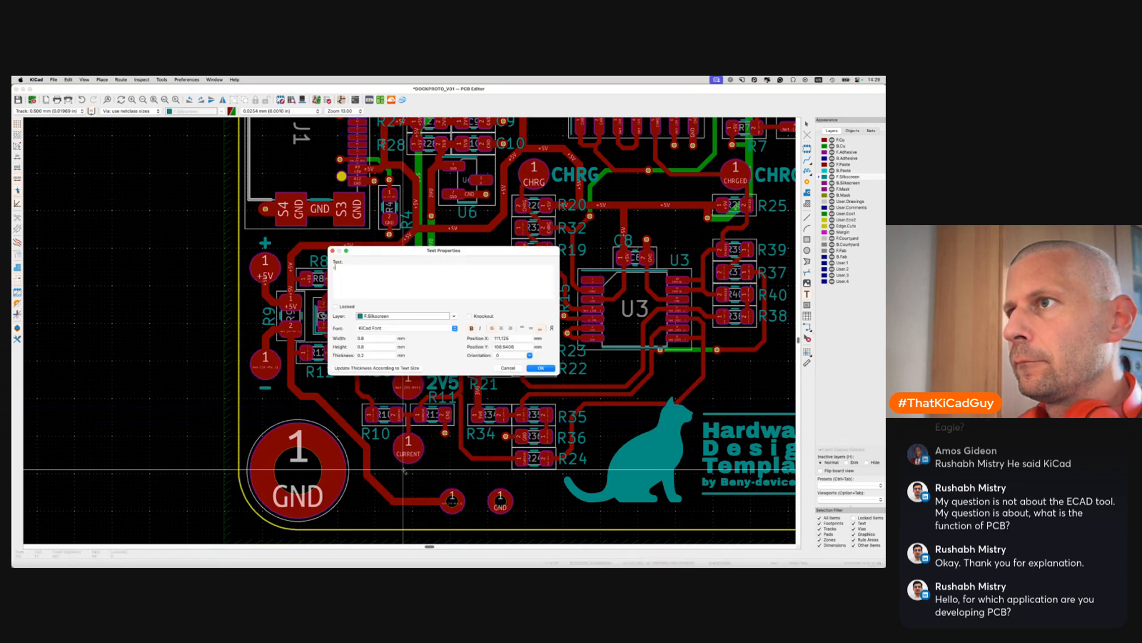
{"action": "key", "text": "Return"}
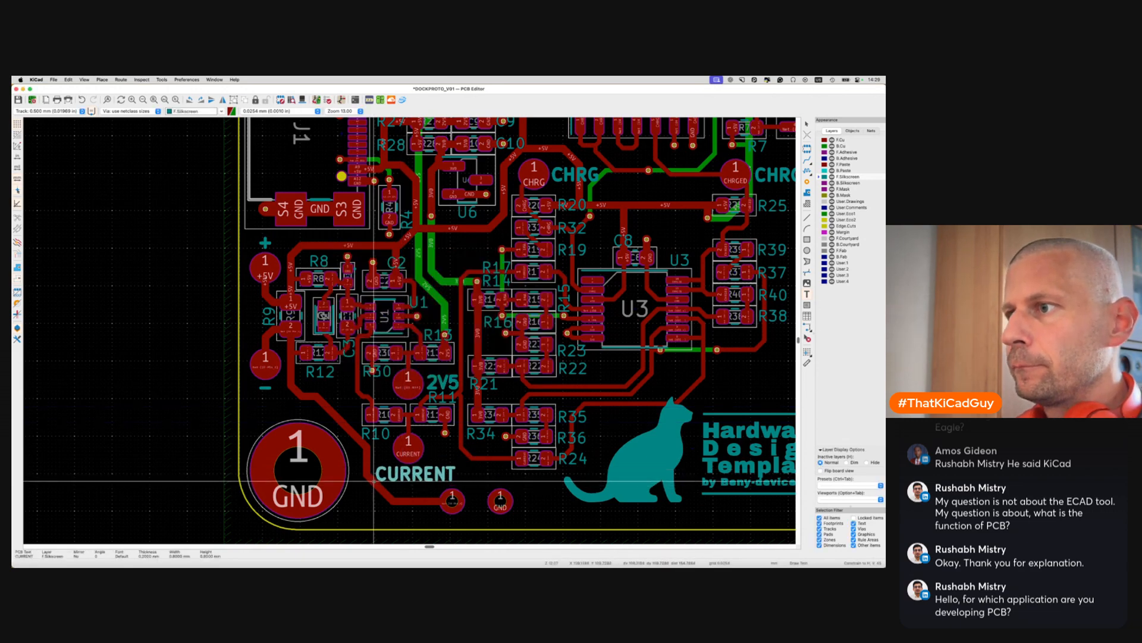
{"action": "left_click", "coordinate": [375, 481]}
Add the silkscreen text GND to the right of the small GND pad near the board's lower edge
{"action": "scroll", "coordinate": [374, 481], "scroll_direction": "down", "scroll_amount": 2}
{"action": "left_click", "coordinate": [528, 438]}
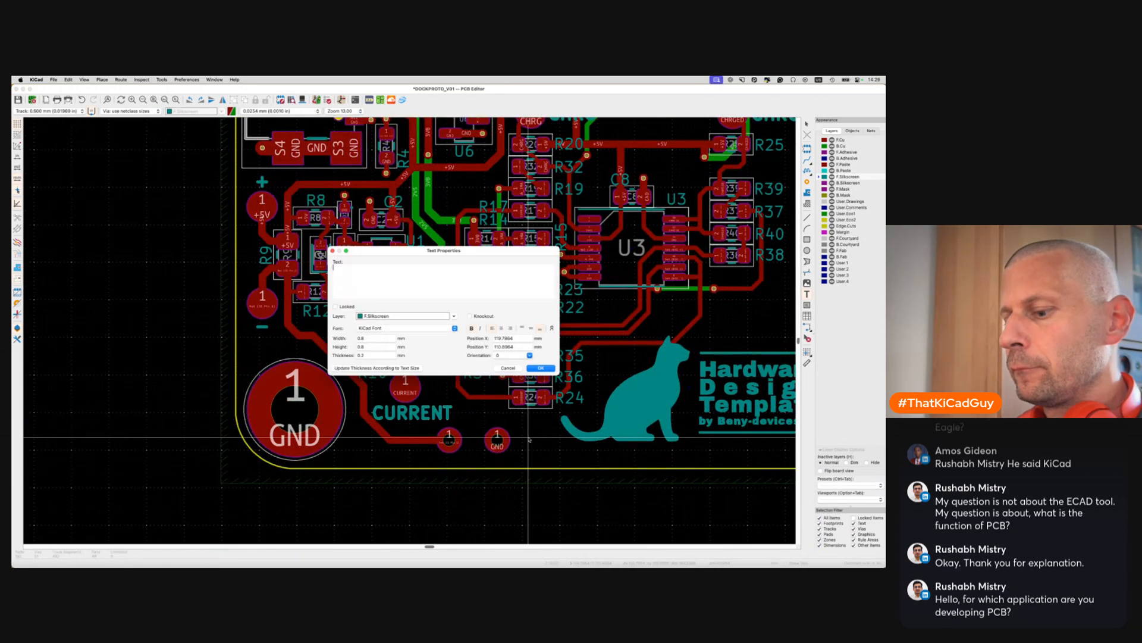
{"action": "type", "text": "GND"}
{"action": "key", "text": "Return"}
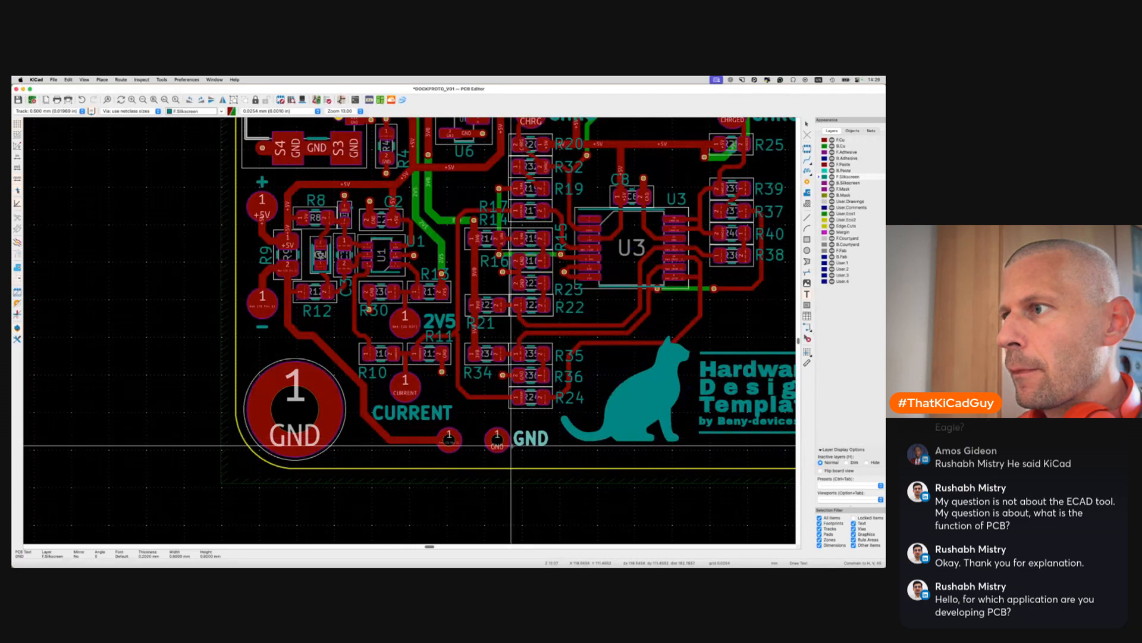
{"action": "left_click", "coordinate": [506, 447]}
Add the silkscreen text OUT to the left of the small pad next to the GND pad
{"action": "left_click", "coordinate": [415, 452]}
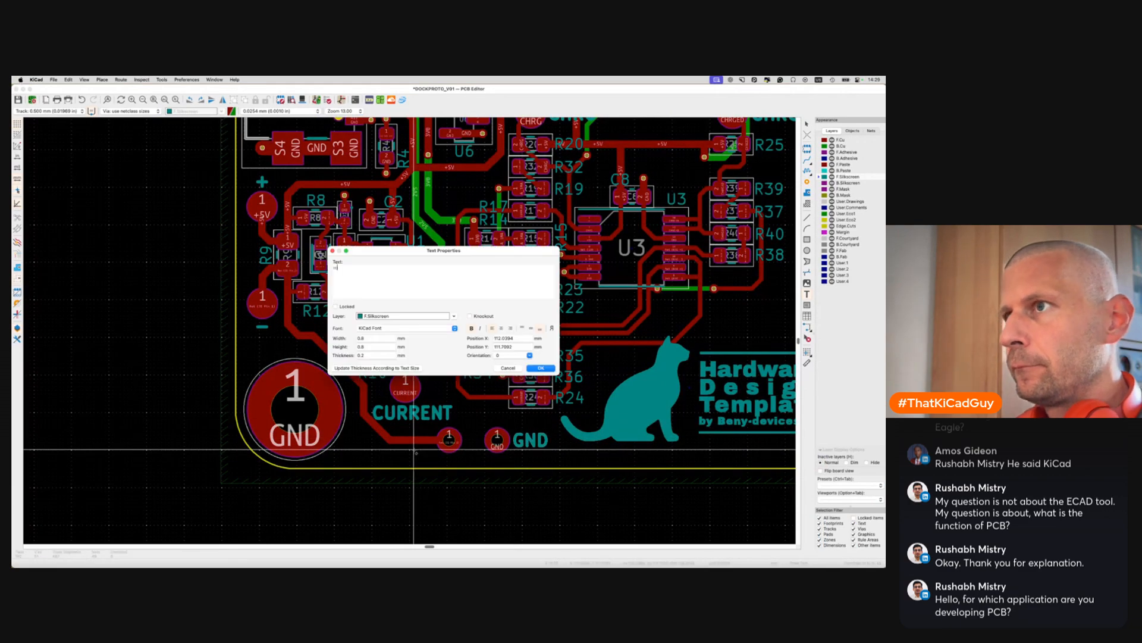
{"action": "type", "text": "OUT"}
{"action": "key", "text": "Return"}
{"action": "left_click", "coordinate": [402, 451]}
Look up the unlabelled test point above R33 in the schematic to identify what it connects to
{"action": "scroll", "coordinate": [402, 451], "scroll_direction": "right", "scroll_amount": 3}
{"action": "scroll", "coordinate": [400, 450], "scroll_direction": "right", "scroll_amount": 5}
{"action": "scroll", "coordinate": [401, 452], "scroll_direction": "left", "scroll_amount": 5}
{"action": "scroll", "coordinate": [401, 452], "scroll_direction": "up", "scroll_amount": 6}
{"action": "scroll", "coordinate": [415, 309], "scroll_direction": "up", "scroll_amount": 8}
{"action": "scroll", "coordinate": [415, 309], "scroll_direction": "right", "scroll_amount": 8}
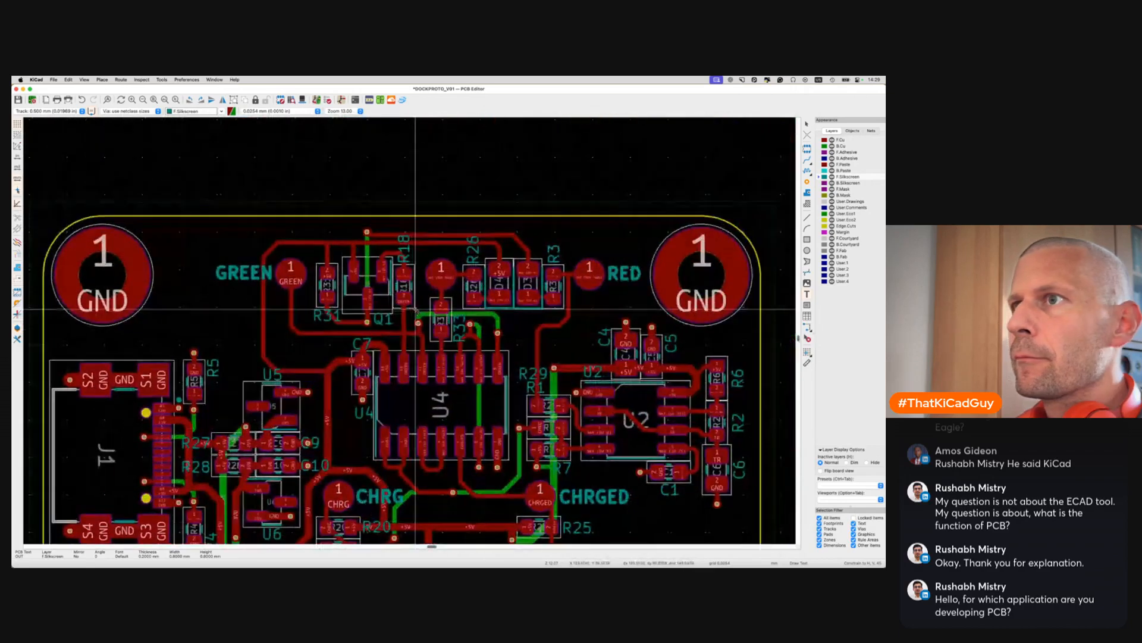
{"action": "left_click", "coordinate": [449, 267]}
{"action": "key", "text": "super+grave"}
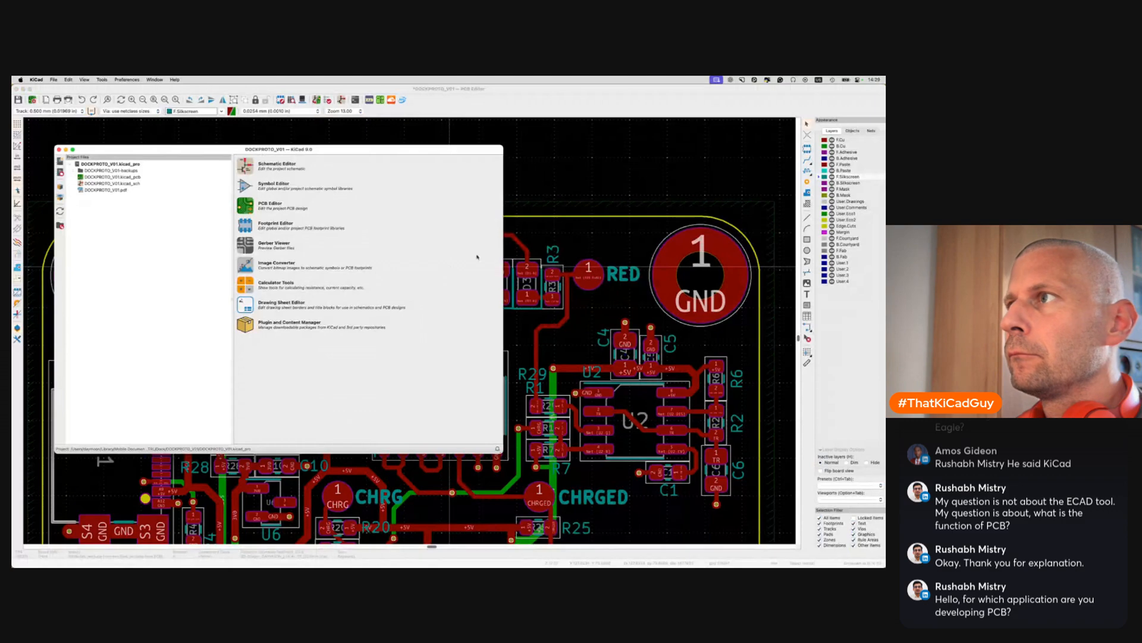
{"action": "key", "text": "super+grave"}
{"action": "scroll", "coordinate": [549, 183], "scroll_direction": "down", "scroll_amount": 4}
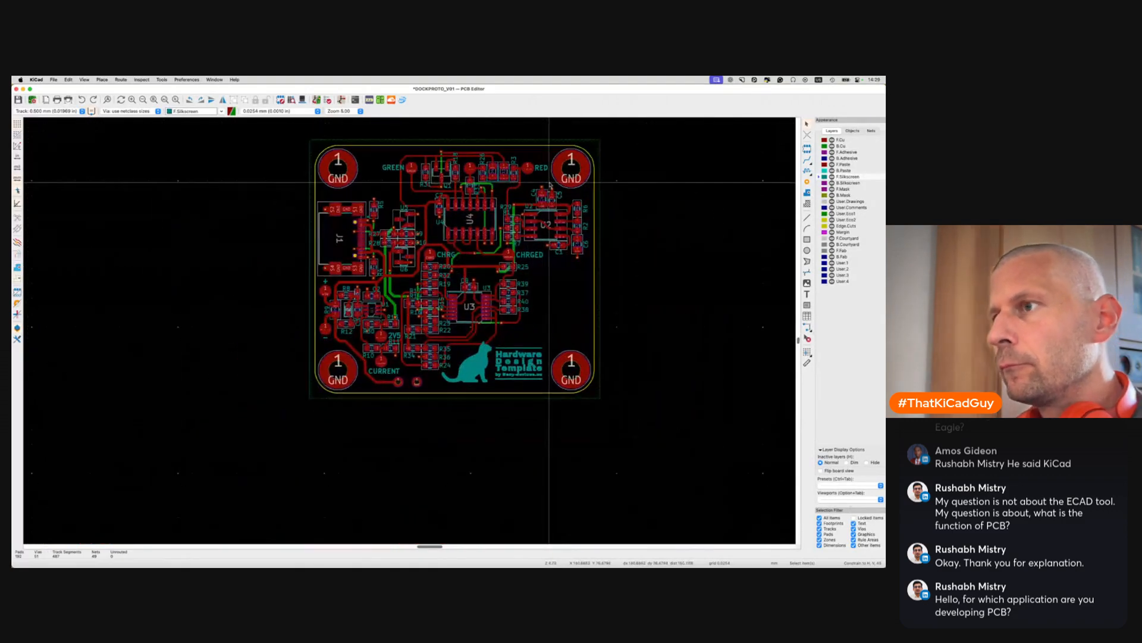
{"action": "scroll", "coordinate": [506, 214], "scroll_direction": "up", "scroll_amount": 3}
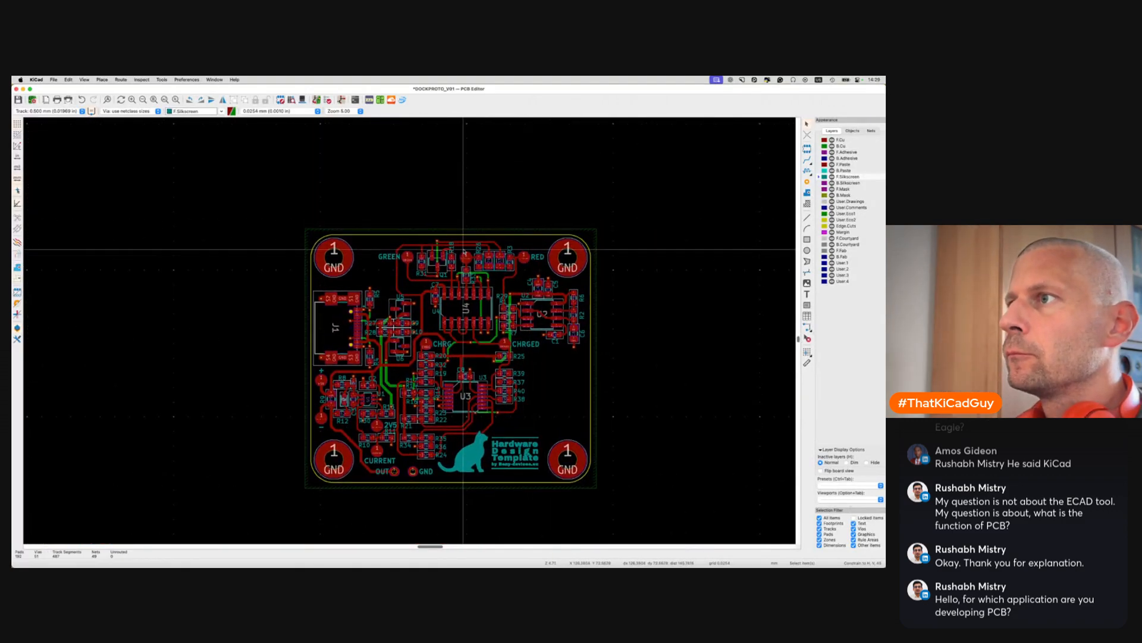
{"action": "scroll", "coordinate": [464, 251], "scroll_direction": "up", "scroll_amount": 5}
{"action": "left_click", "coordinate": [474, 284]}
{"action": "key", "text": "super+grave"}
{"action": "key", "text": "super+grave"}
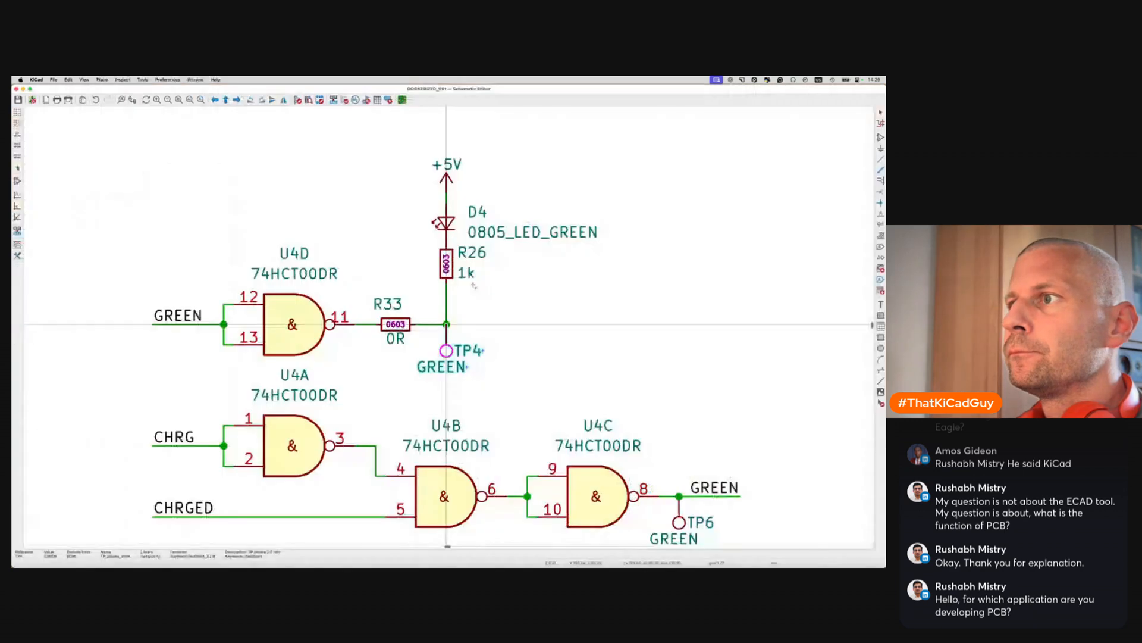
{"action": "key", "text": "super+grave"}
{"action": "key", "text": "super+grave"}
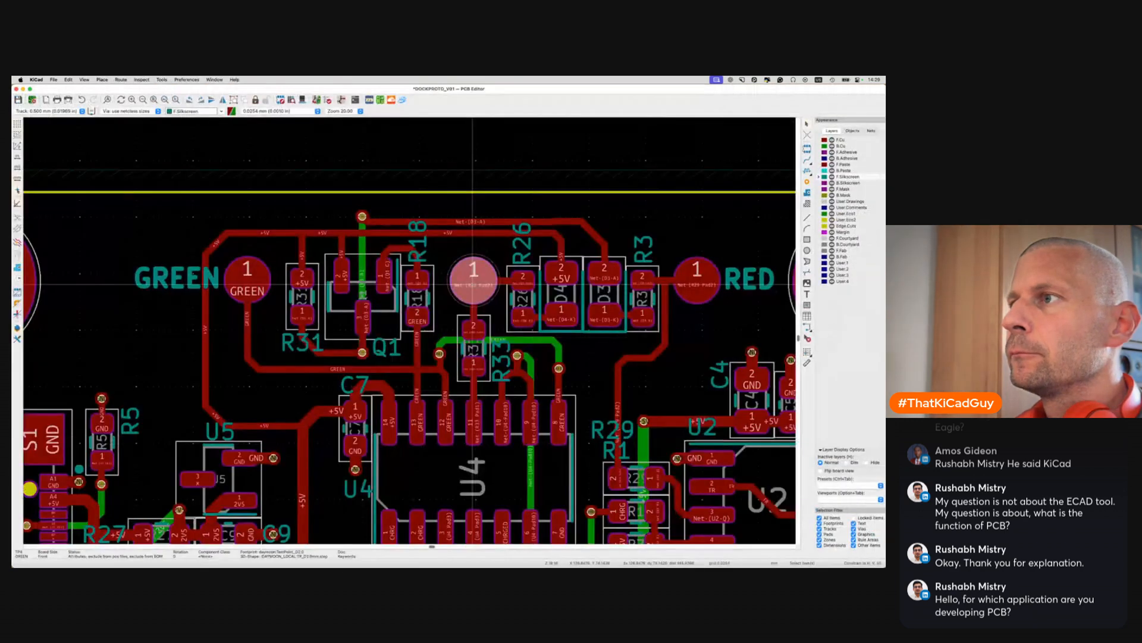
{"action": "scroll", "coordinate": [474, 285], "scroll_direction": "down", "scroll_amount": 2}
{"action": "key", "text": "Escape"}
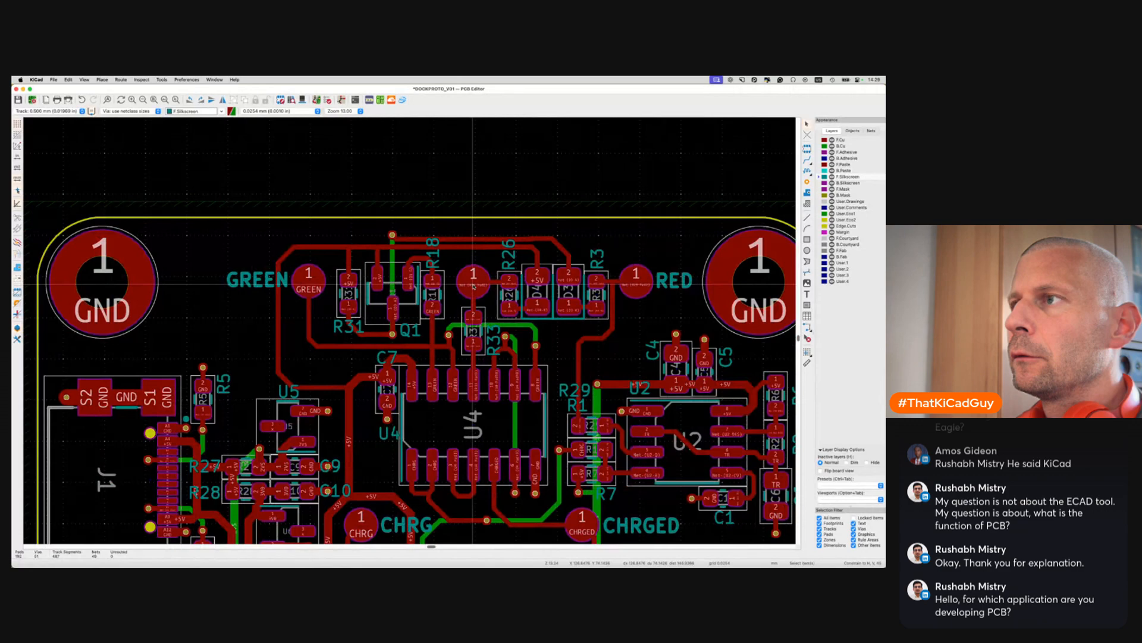
{"action": "left_click", "coordinate": [473, 285]}
{"action": "key", "text": "super+grave"}
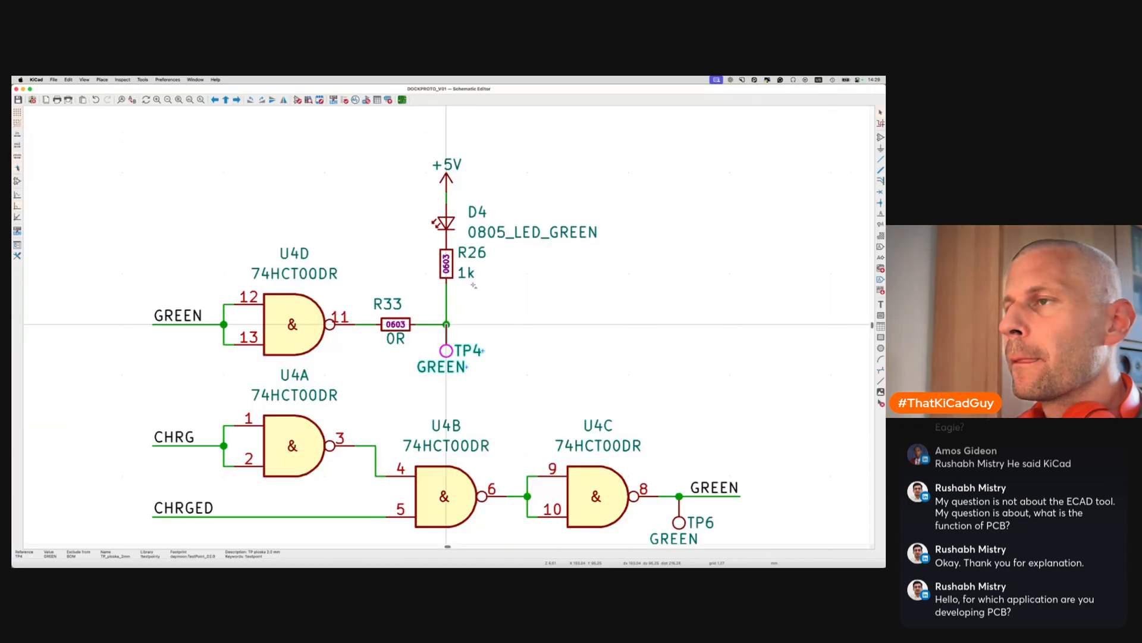
{"action": "key", "text": "super+grave"}
{"action": "key", "text": "super+grave"}
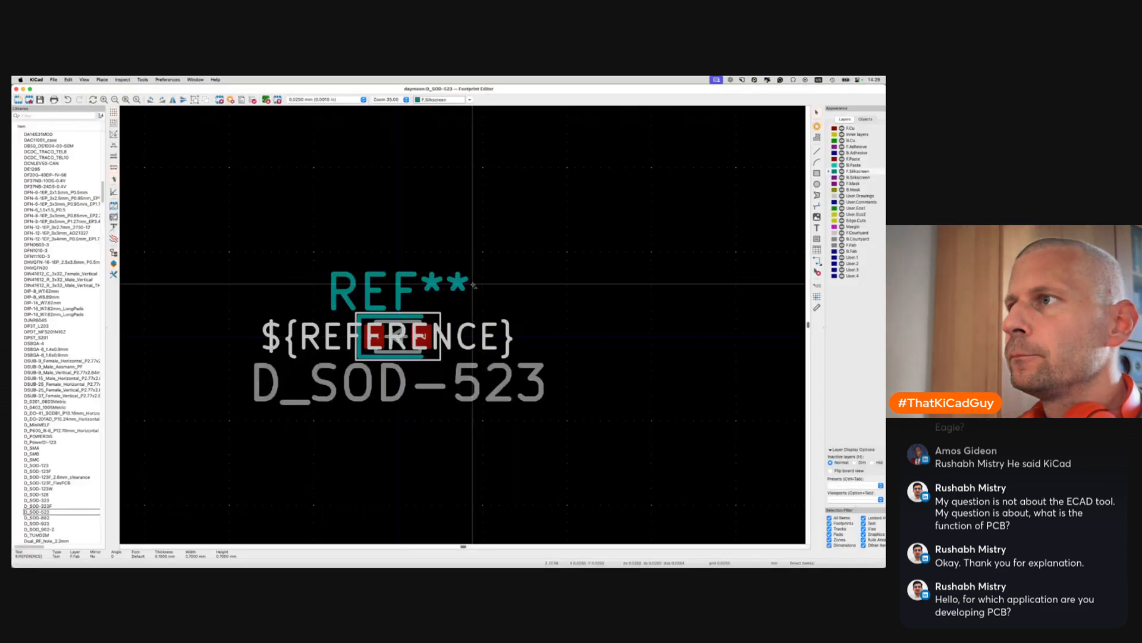
{"action": "key", "text": "super+grave"}
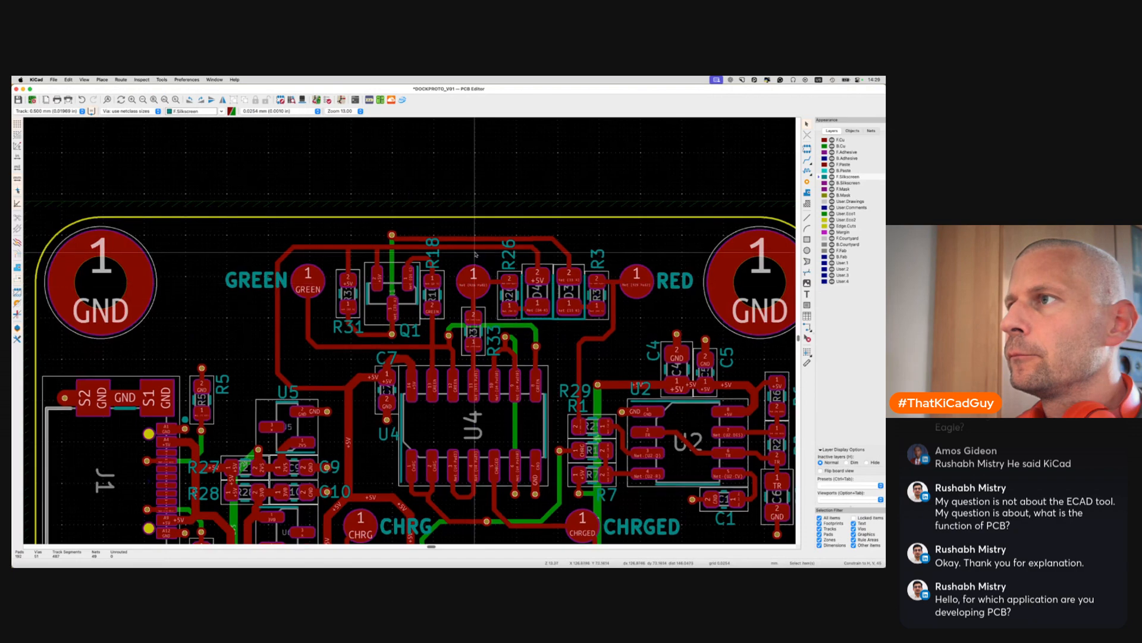
Add the silkscreen text LED above the test point between R18 and R26
{"action": "scroll", "coordinate": [475, 254], "scroll_direction": "up", "scroll_amount": 2}
{"action": "scroll", "coordinate": [475, 254], "scroll_direction": "up", "scroll_amount": 1}
{"action": "key", "text": "super+shift+t"}
{"action": "type", "text": "LED"}
{"action": "key", "text": "shift+Return"}
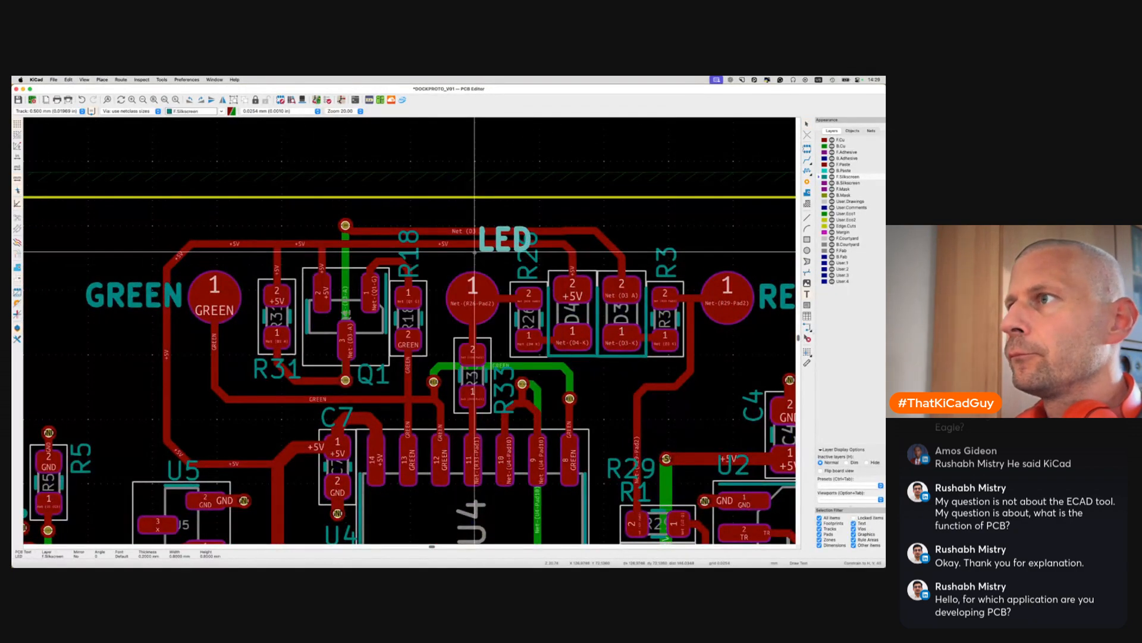
{"action": "left_click", "coordinate": [447, 267]}
{"action": "key", "text": "Escape"}
{"action": "middle_click_drag", "start_coordinate": [593, 251], "coordinate": [475, 254]}
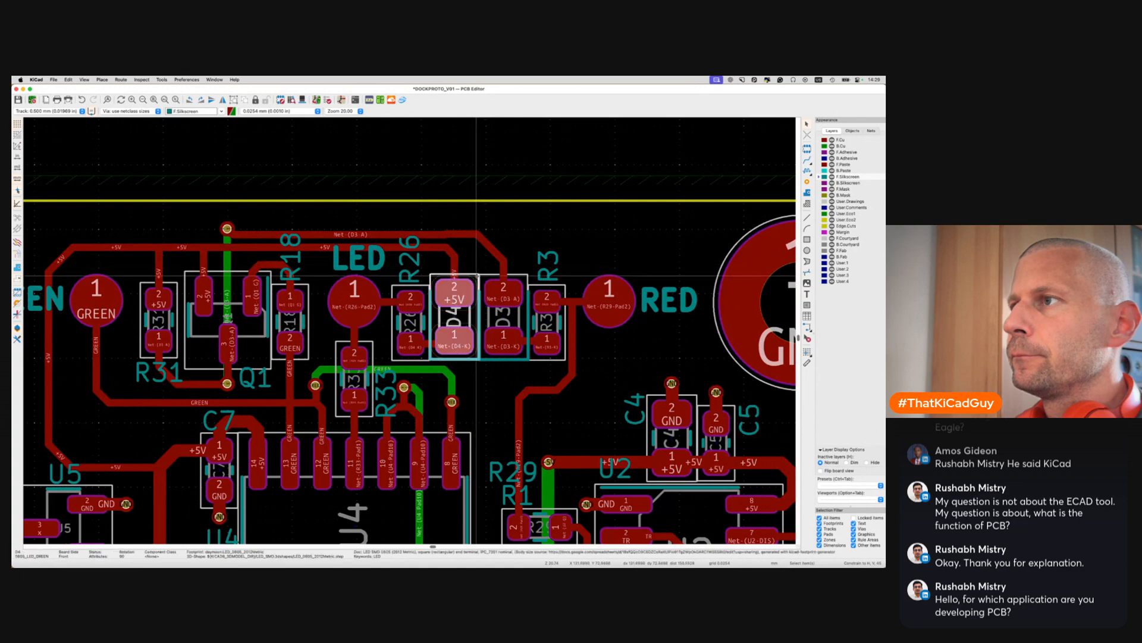
Look up LED D4, beside R26, in the schematic to identify its function and colour
{"action": "left_click", "coordinate": [477, 278]}
{"action": "key", "text": "super+grave"}
{"action": "key", "text": "super+grave"}
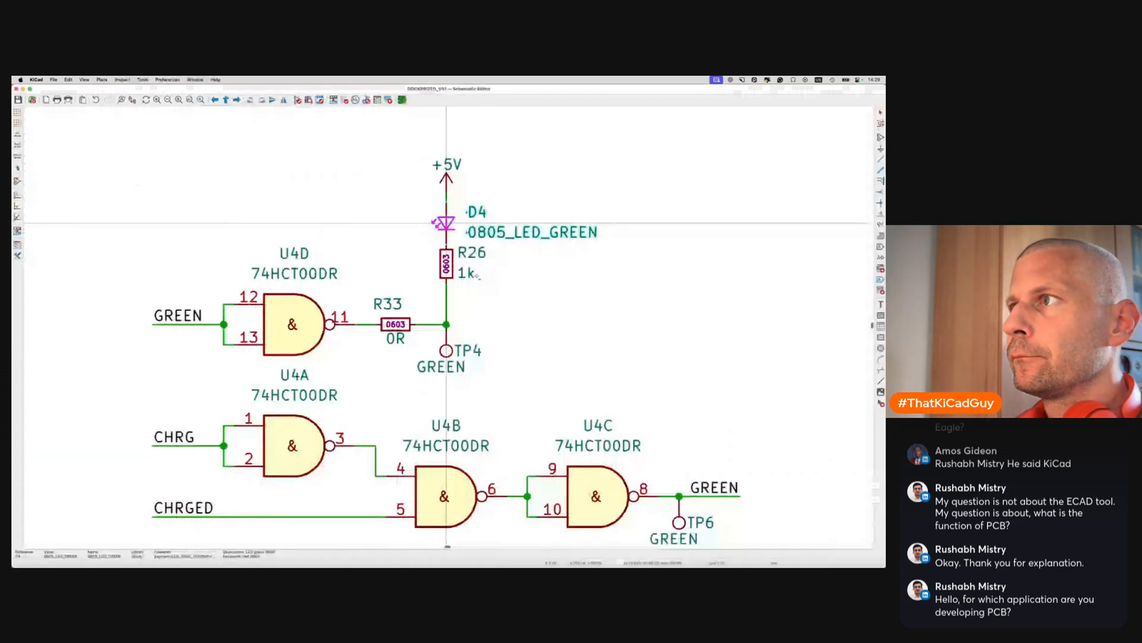
{"action": "key", "text": "super+grave"}
{"action": "key", "text": "super+grave"}
{"action": "key", "text": "super+grave"}
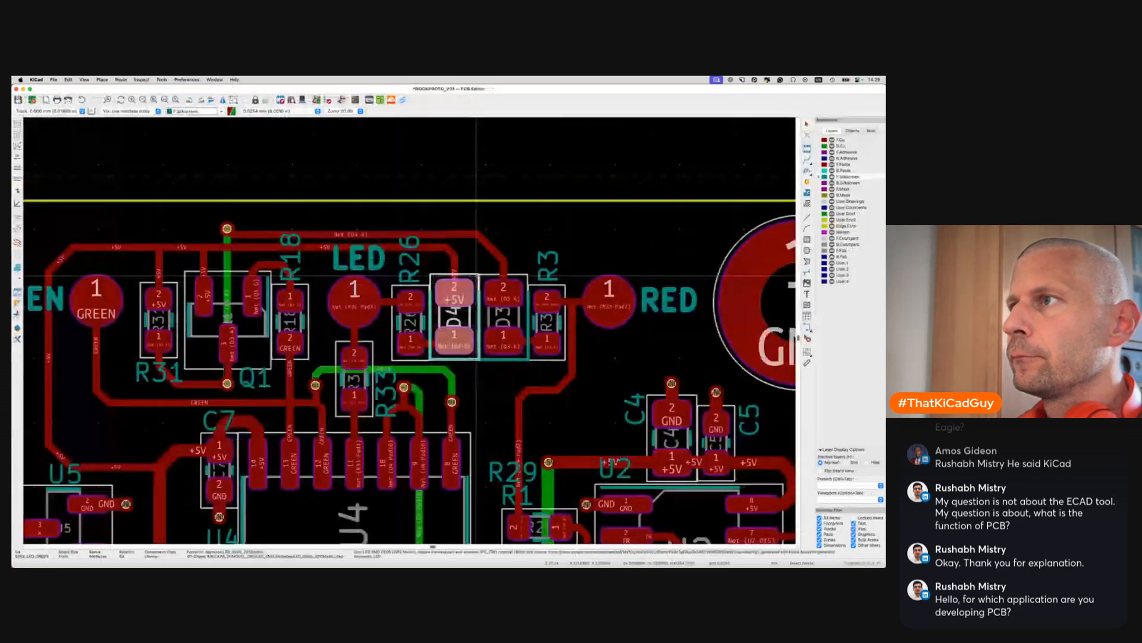
{"action": "key", "text": "Escape"}
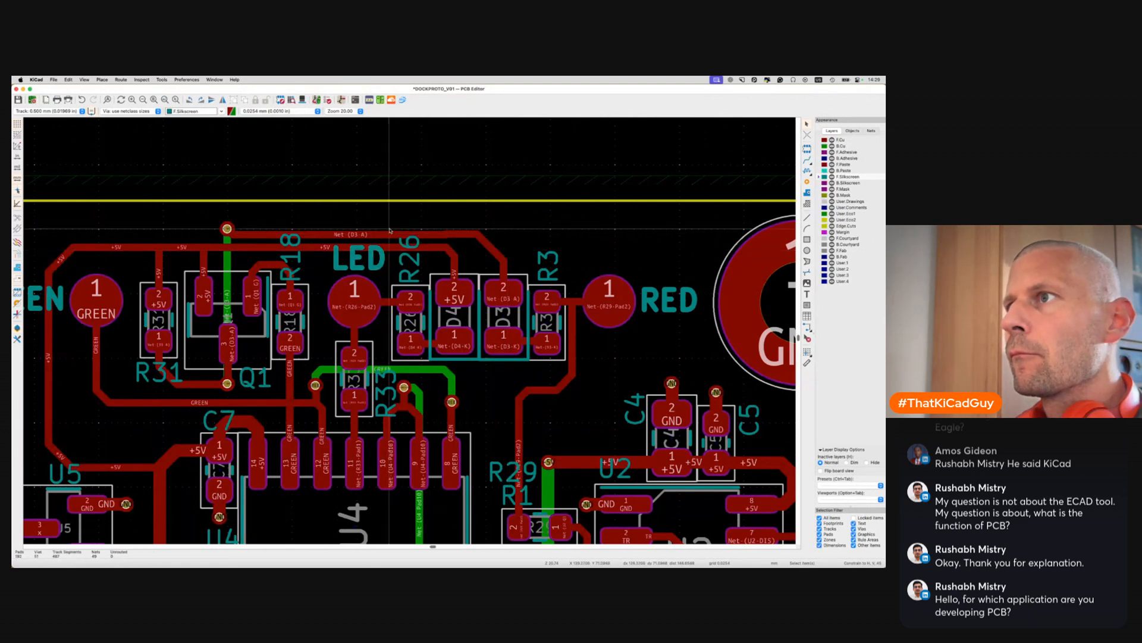
Shift the horizontal Net-(D3-A) track above R18 and R26 slightly upward, level with the via above Q1
{"action": "left_click", "coordinate": [268, 234]}
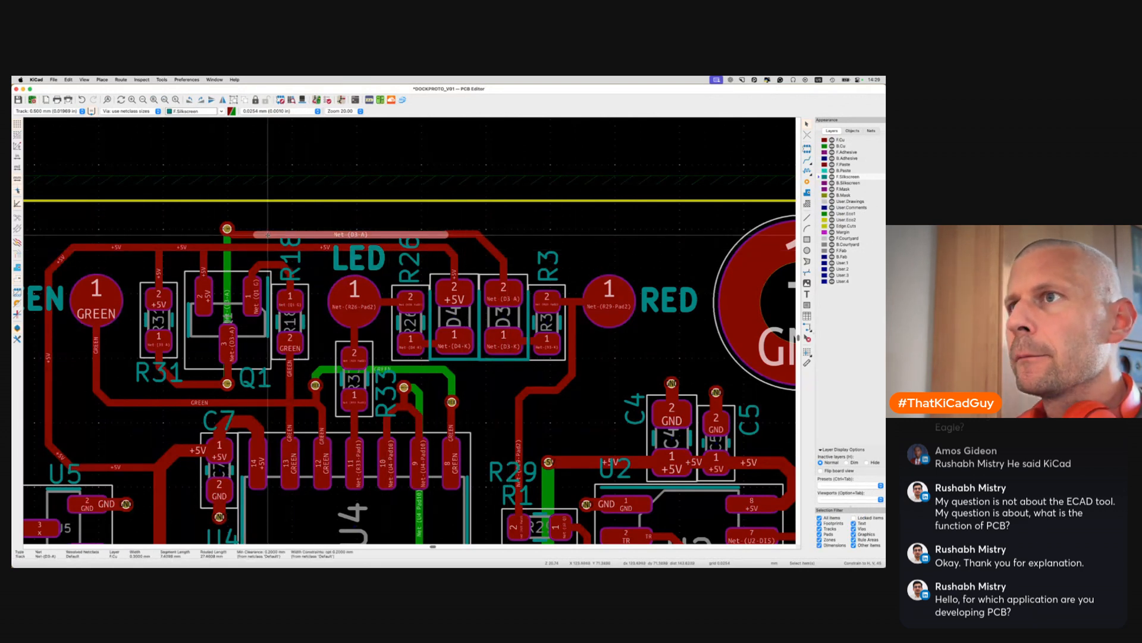
{"action": "key", "text": "d"}
{"action": "left_click", "coordinate": [267, 234]}
{"action": "left_click", "coordinate": [241, 235]}
{"action": "key", "text": "d"}
{"action": "left_click", "coordinate": [241, 233]}
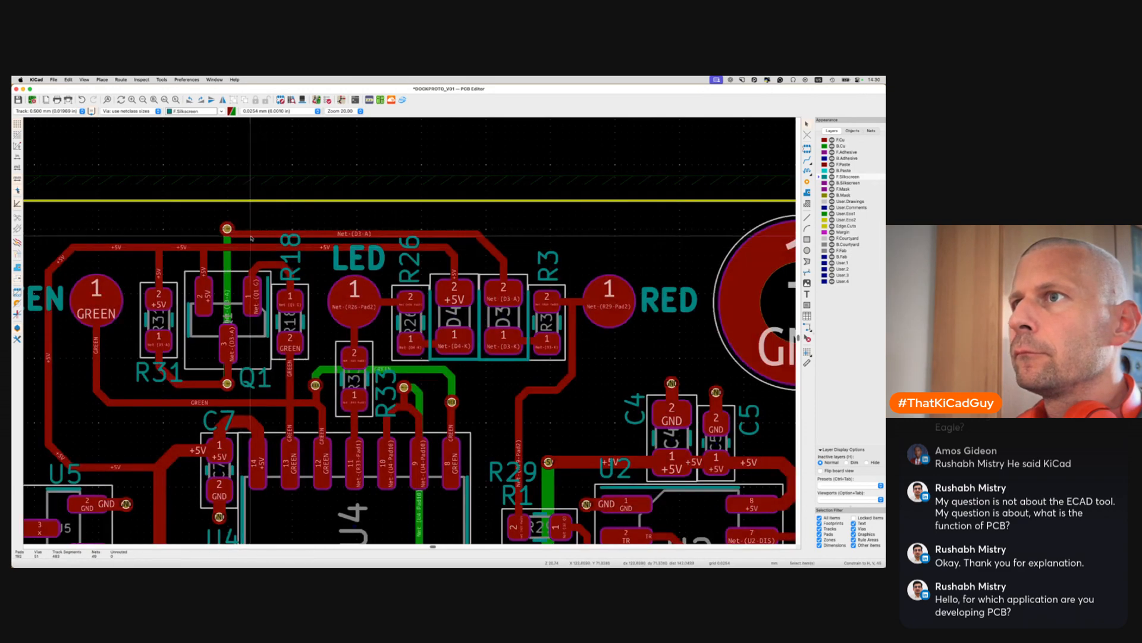
{"action": "left_click", "coordinate": [250, 234]}
{"action": "key", "text": "d"}
{"action": "left_click", "coordinate": [251, 230]}
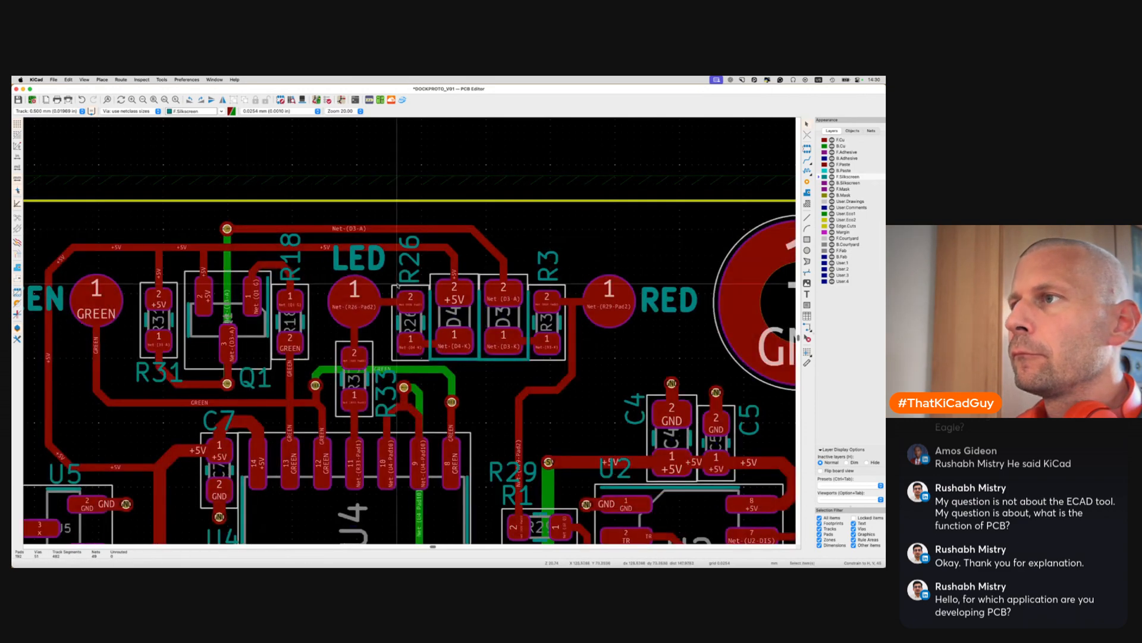
{"action": "key", "text": "super+shift+t"}
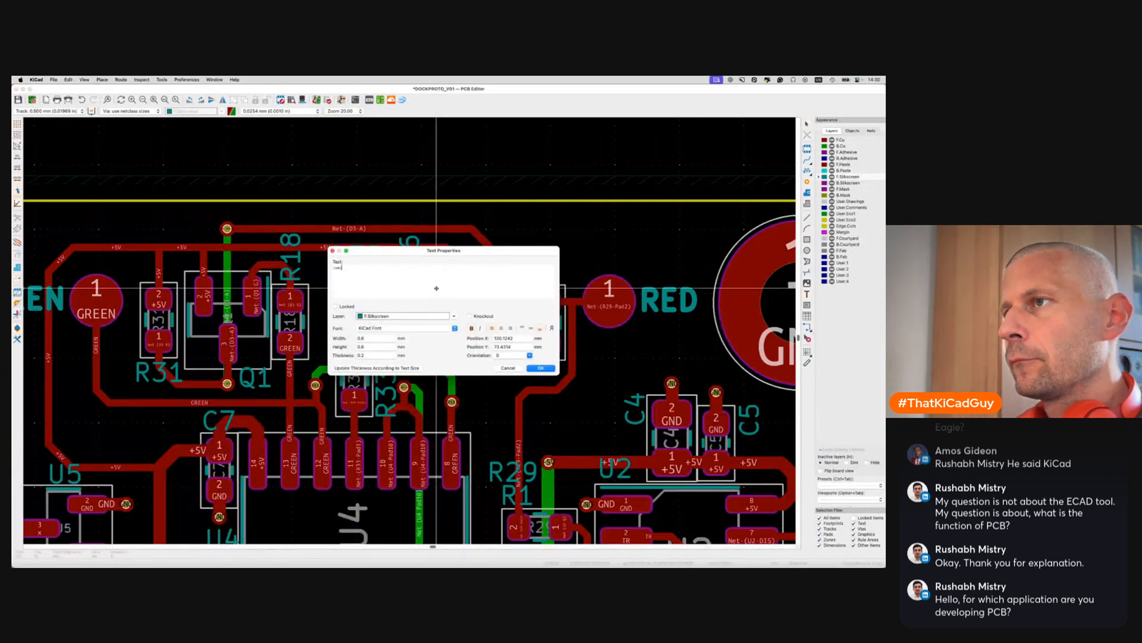
{"action": "key", "text": "Return"}
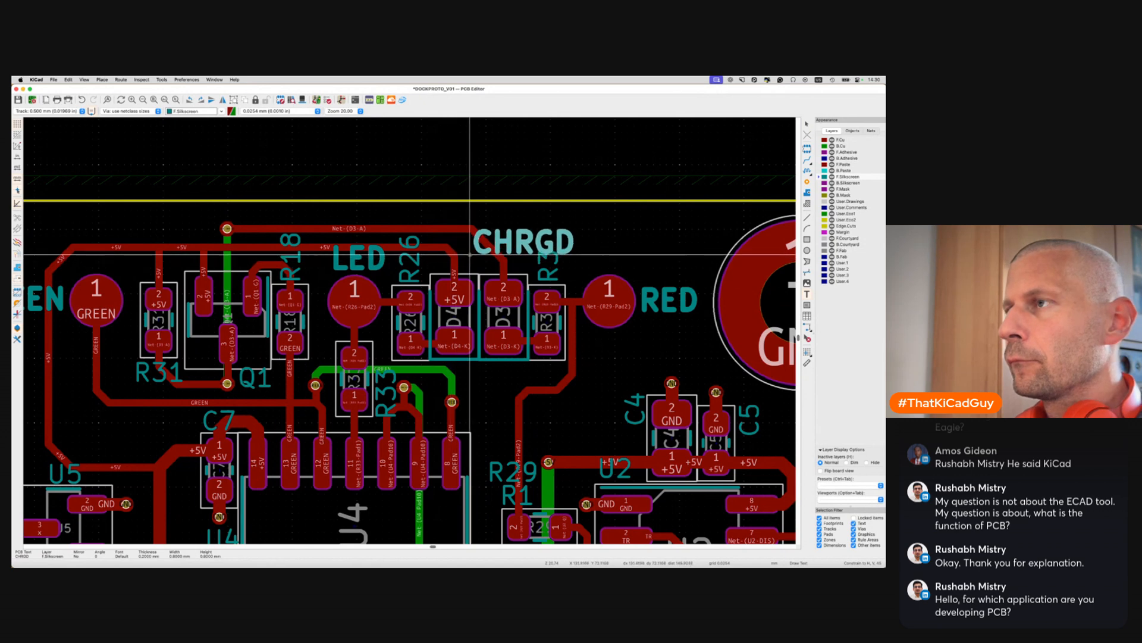
{"action": "key", "text": "r"}
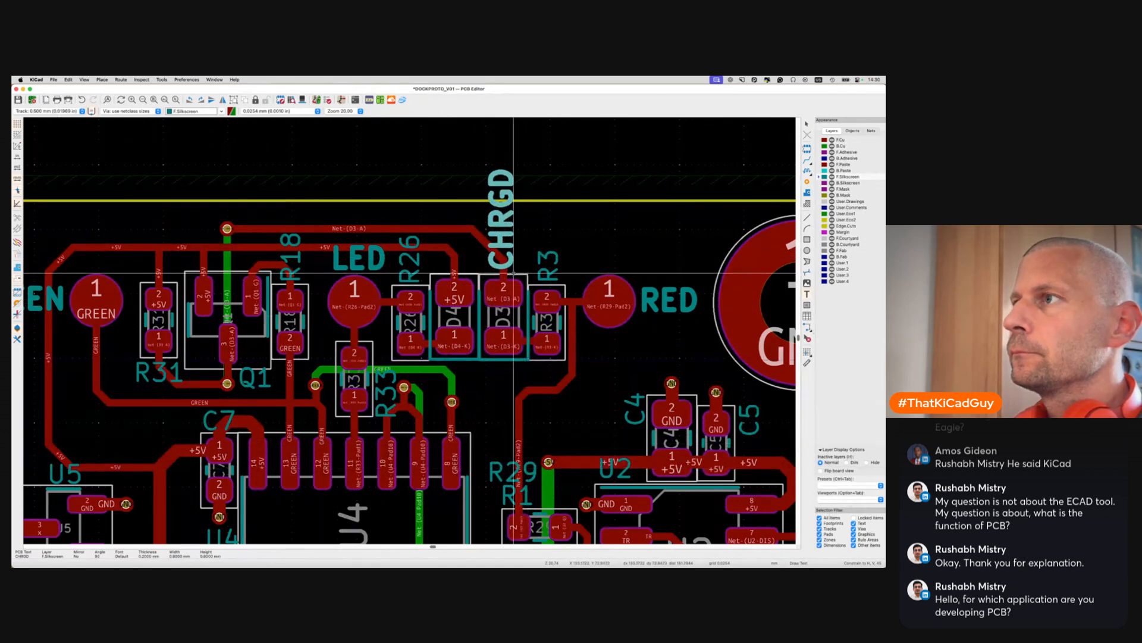
{"action": "key", "text": "Escape"}
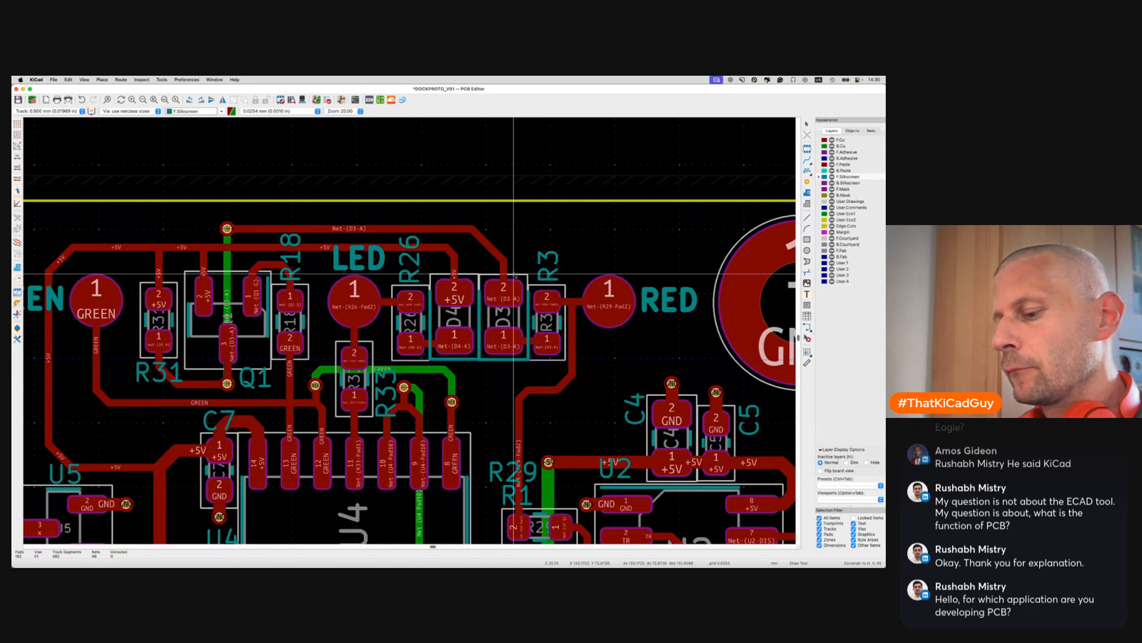
Add the silkscreen text RED, rotated vertically, and position it directly above LED D3
{"action": "left_click", "coordinate": [513, 273]}
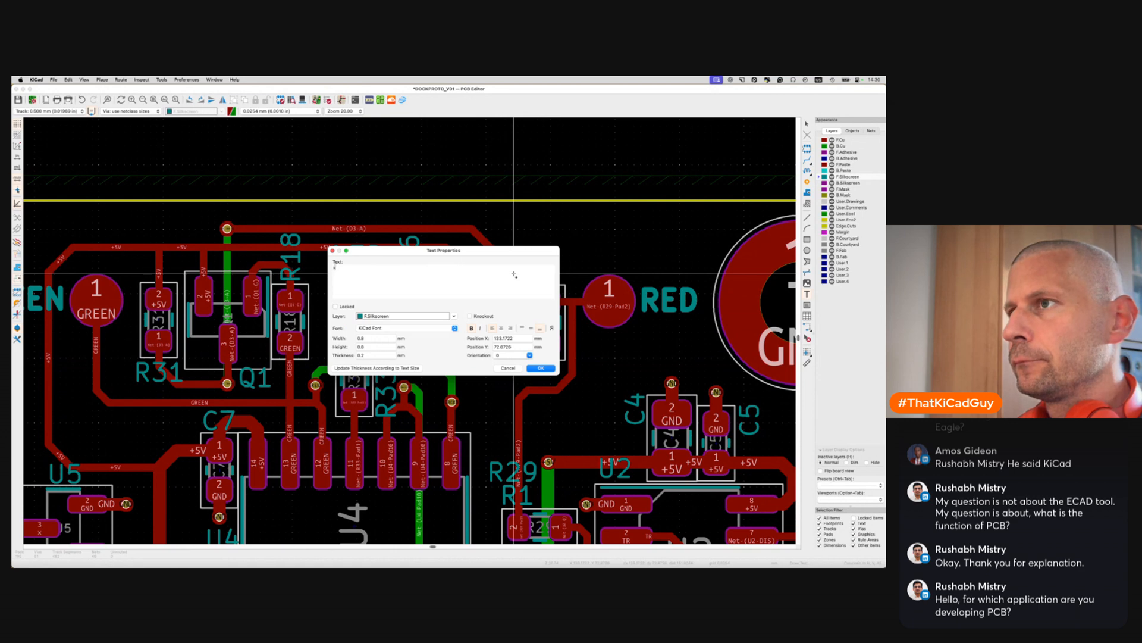
{"action": "type", "text": "RED"}
{"action": "key", "text": "Return"}
{"action": "key", "text": "r"}
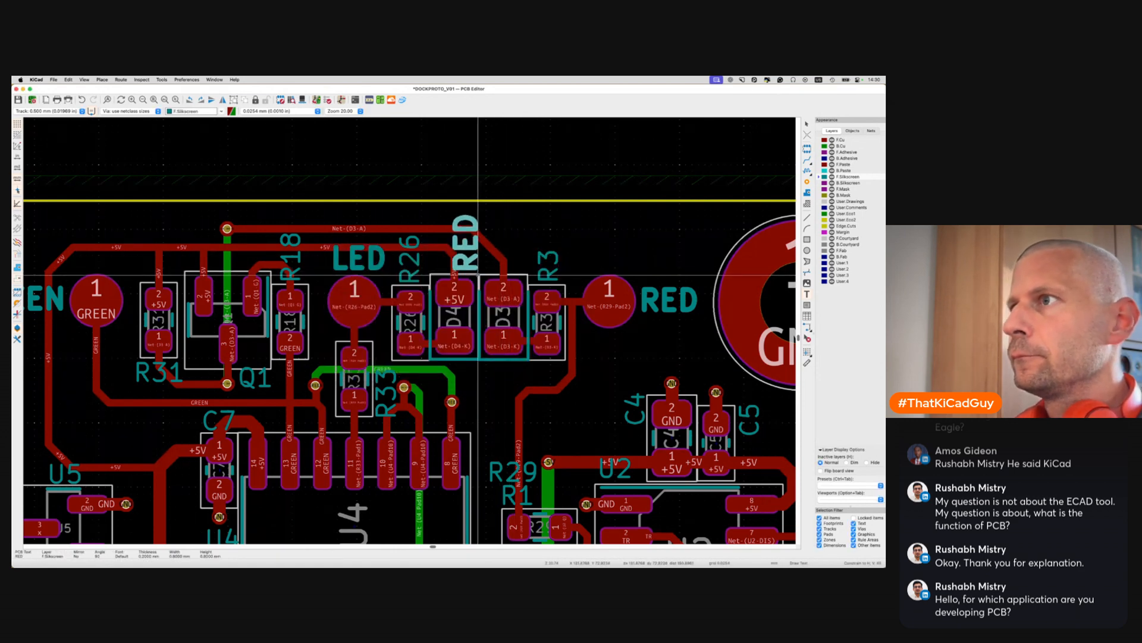
{"action": "left_click", "coordinate": [466, 273]}
{"action": "key", "text": "Escape"}
{"action": "left_click", "coordinate": [485, 276]}
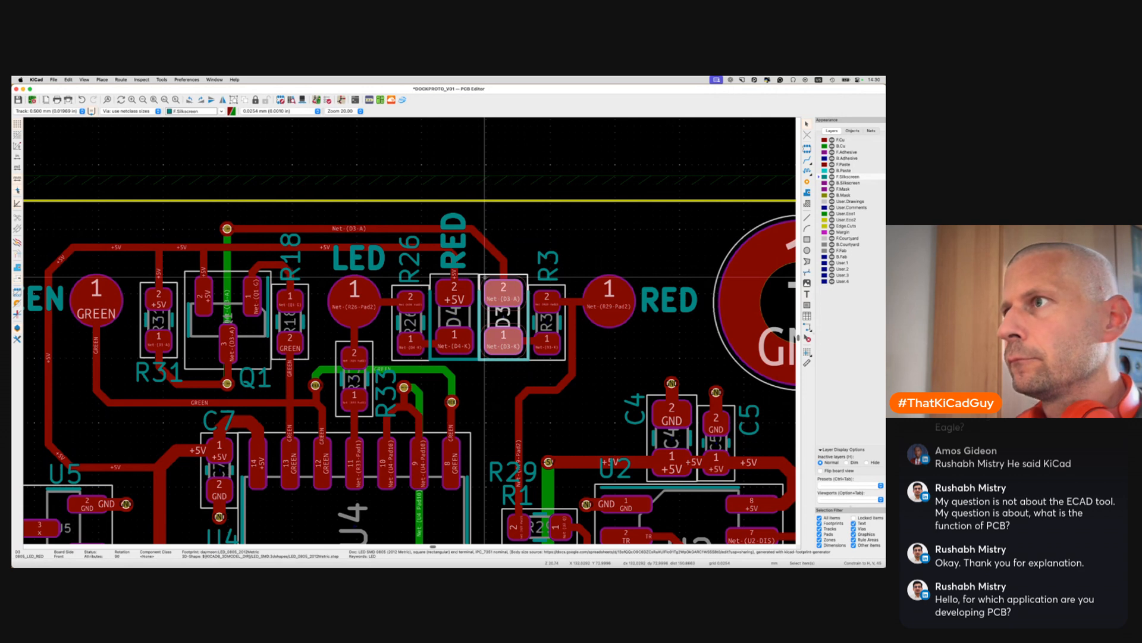
{"action": "left_click", "coordinate": [456, 252]}
{"action": "left_click_drag", "start_coordinate": [455, 252], "coordinate": [503, 252]}
Add the silkscreen text GRN vertically above LED D4 and save the board
{"action": "left_click", "coordinate": [460, 258]}
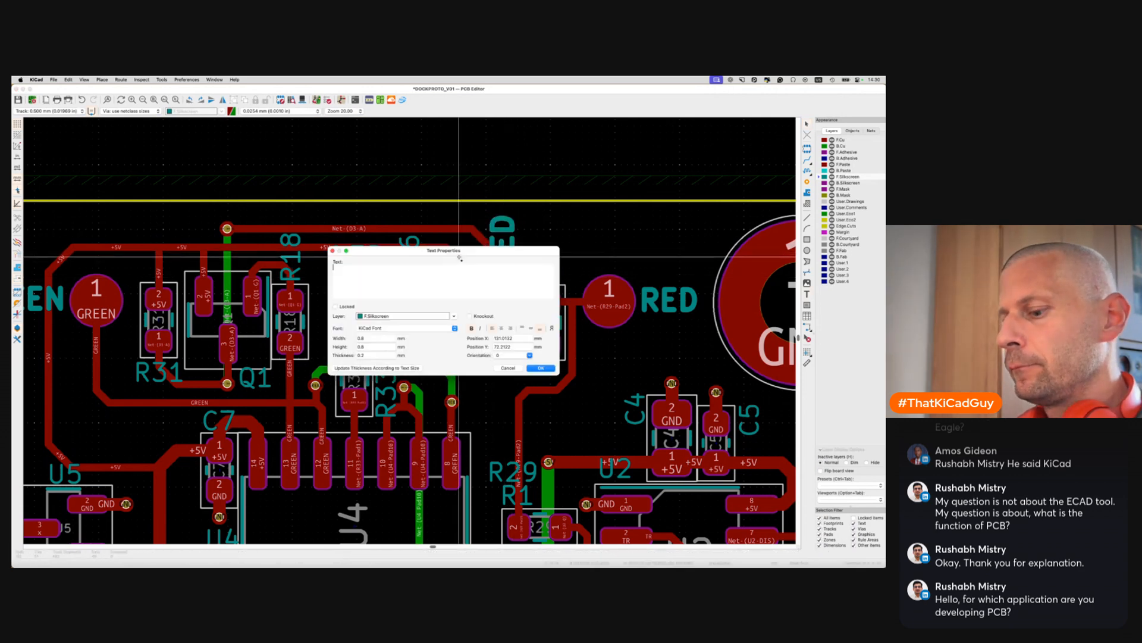
{"action": "type", "text": "GRN"}
{"action": "key", "text": "Return"}
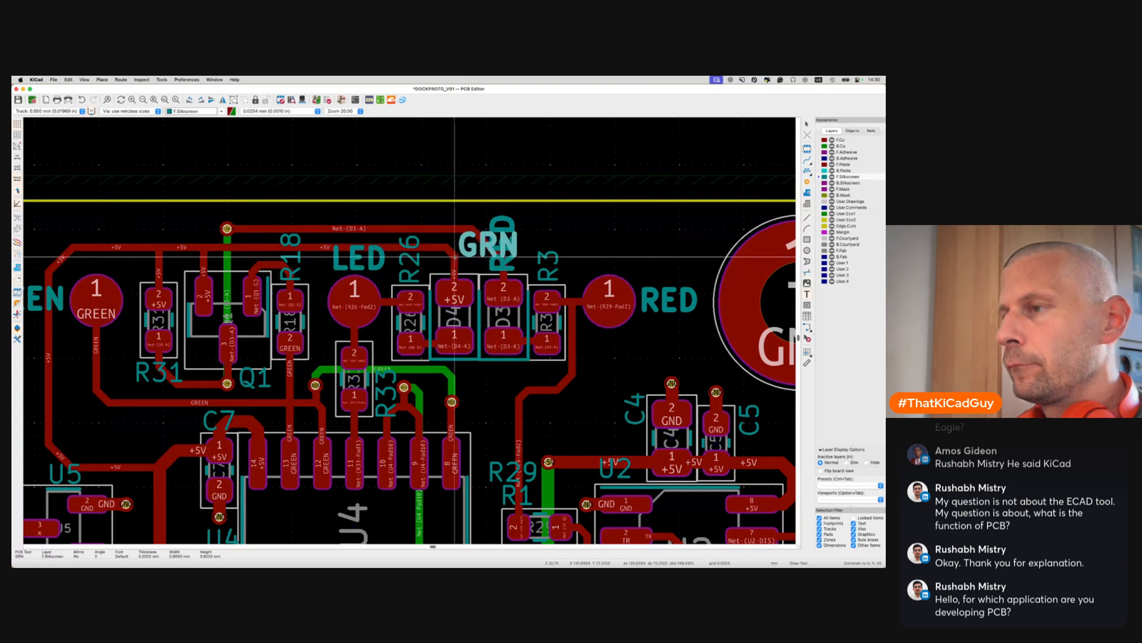
{"action": "left_click", "coordinate": [467, 275]}
{"action": "key", "text": "super+s"}
Move the CURRENT label to the right of its test point near the board's lower edge
{"action": "scroll", "coordinate": [466, 294], "scroll_direction": "down", "scroll_amount": 5}
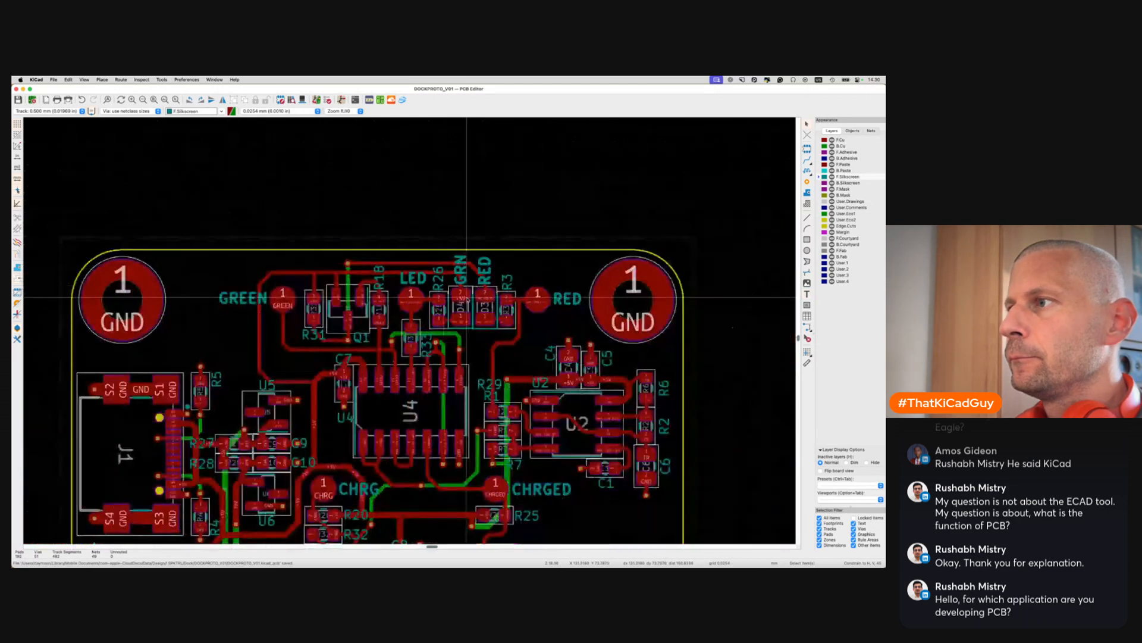
{"action": "scroll", "coordinate": [467, 297], "scroll_direction": "down", "scroll_amount": 3}
{"action": "scroll", "coordinate": [467, 297], "scroll_direction": "down", "scroll_amount": 5}
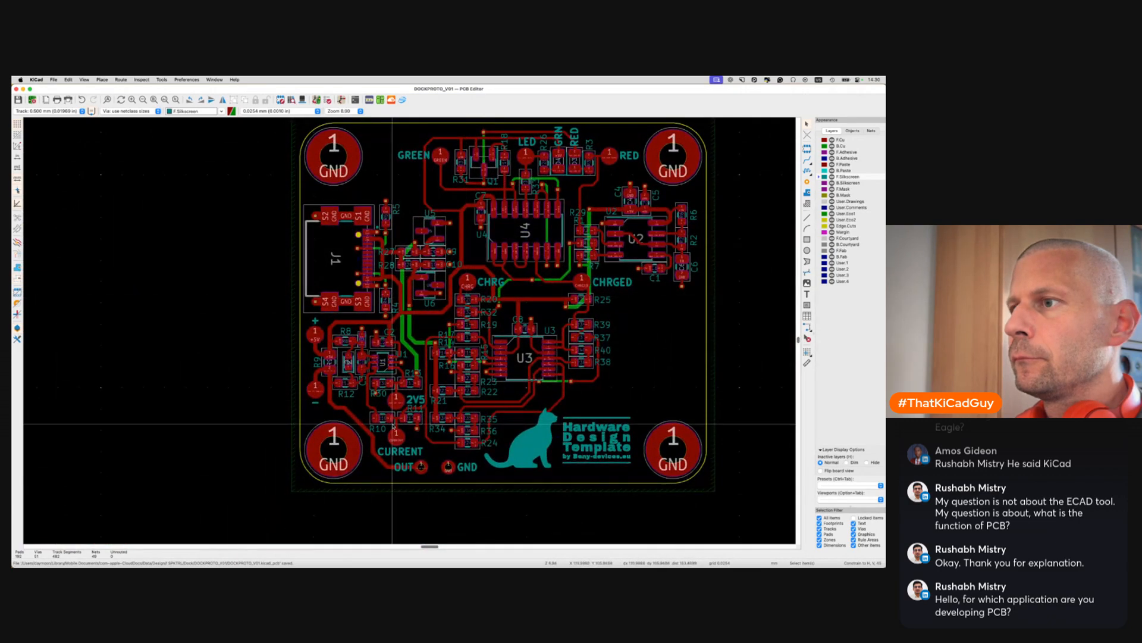
{"action": "left_click", "coordinate": [409, 454]}
{"action": "key", "text": "m"}
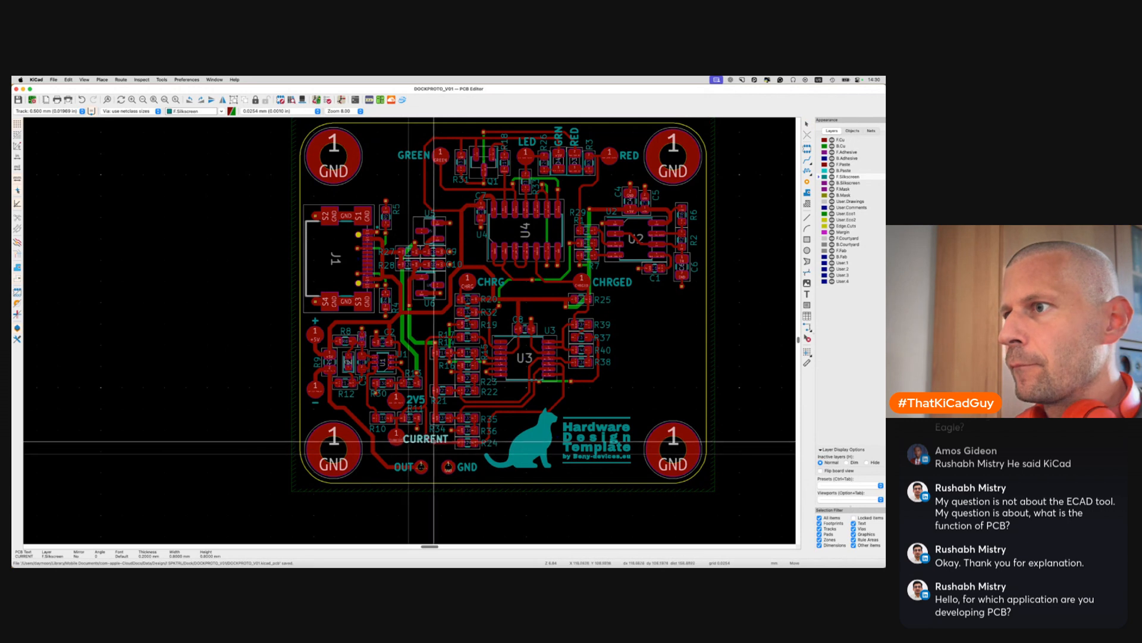
{"action": "left_click", "coordinate": [444, 440]}
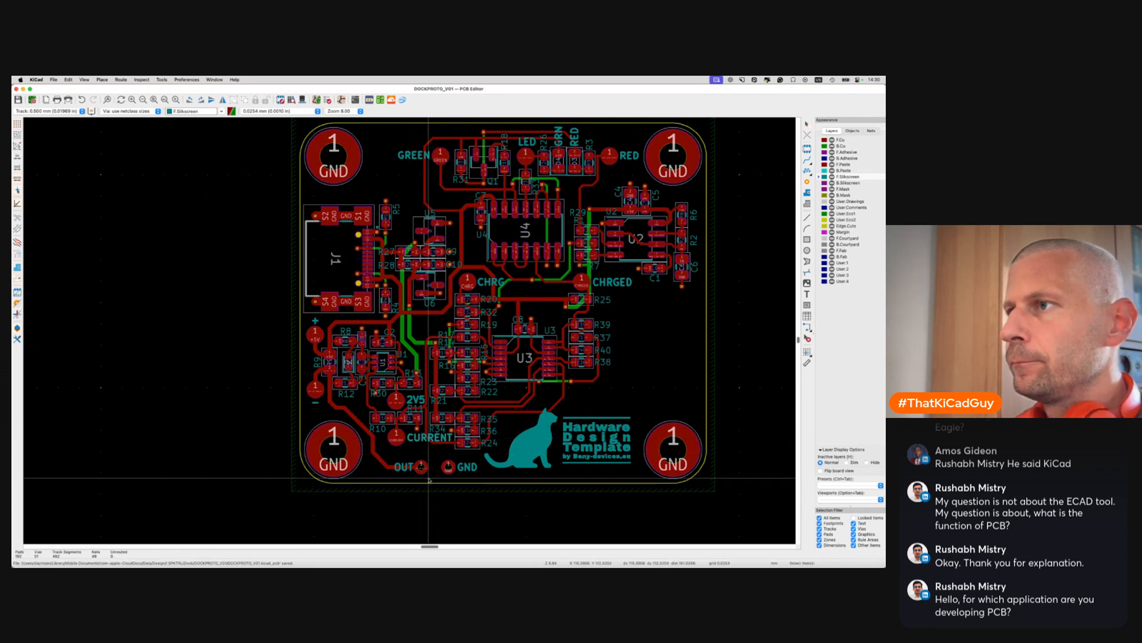
Inspect the front silkscreen in the 3D viewer and return to the PCB editor
{"action": "key", "text": "alt+3"}
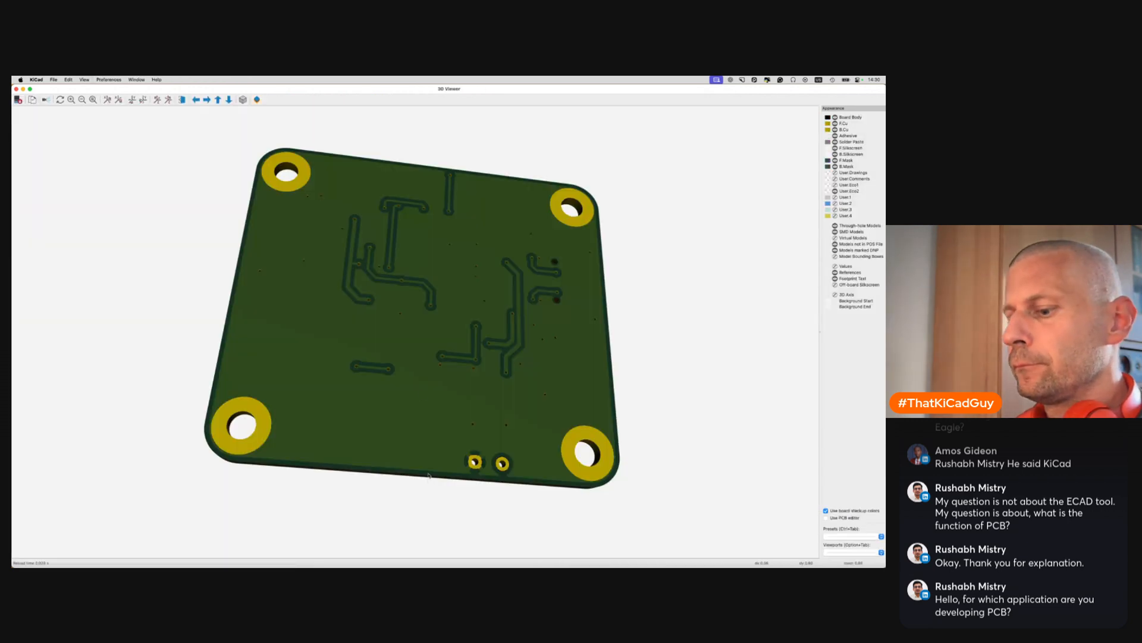
{"action": "key", "text": "f"}
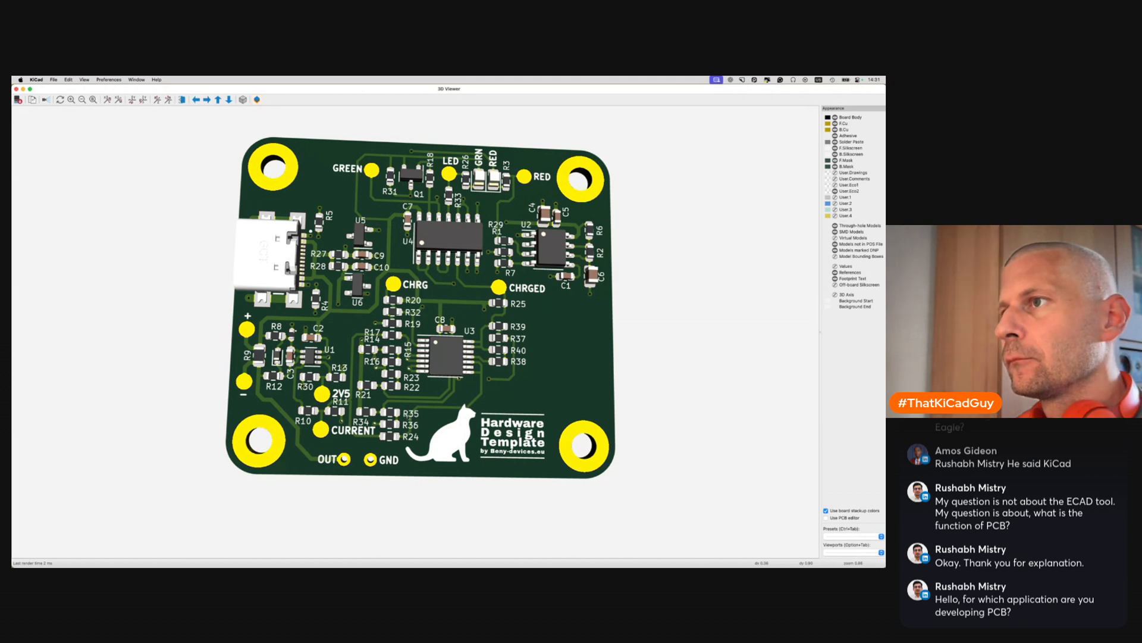
{"action": "key", "text": "super+grave"}
{"action": "key", "text": "super+grave"}
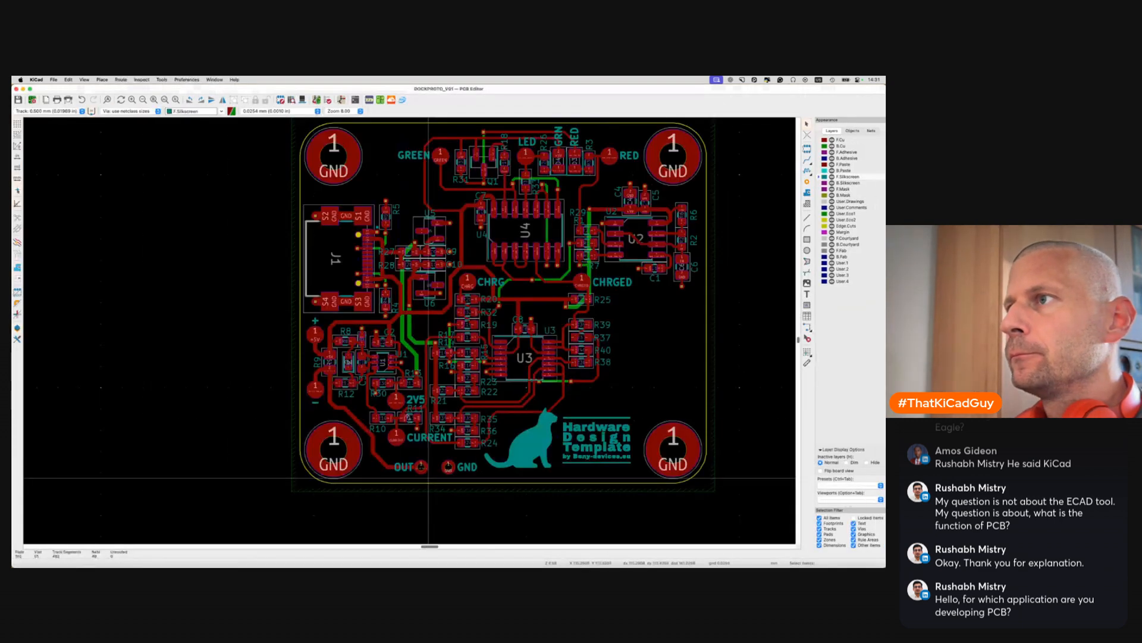
Draw a filled silkscreen circle beside pin 1 of U4 with a 0.25 mm radius and 0.1 mm line width
{"action": "left_click", "coordinate": [806, 250]}
{"action": "scroll", "coordinate": [595, 264], "scroll_direction": "up", "scroll_amount": 3}
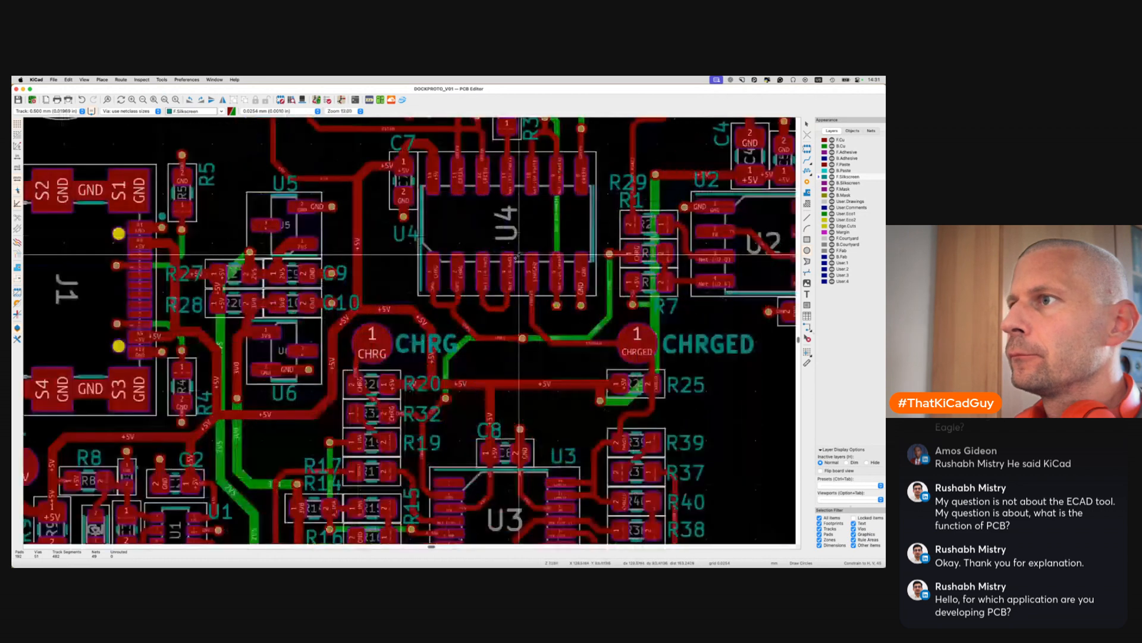
{"action": "left_click", "coordinate": [431, 302]}
{"action": "left_click", "coordinate": [438, 302]}
{"action": "key", "text": "e"}
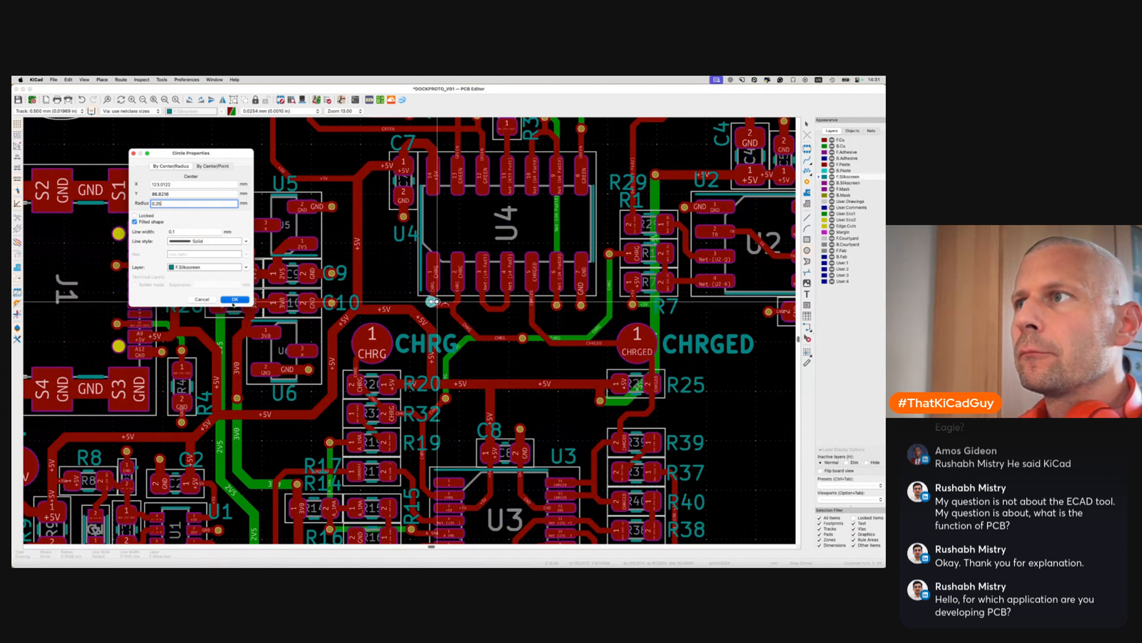
{"action": "left_click", "coordinate": [234, 301]}
{"action": "left_click_drag", "start_coordinate": [427, 302], "coordinate": [430, 306]}
Place a copy of the filled silkscreen dot beside pin 1 of U1
{"action": "scroll", "coordinate": [429, 307], "scroll_direction": "down", "scroll_amount": 8}
{"action": "scroll", "coordinate": [429, 306], "scroll_direction": "left", "scroll_amount": 5}
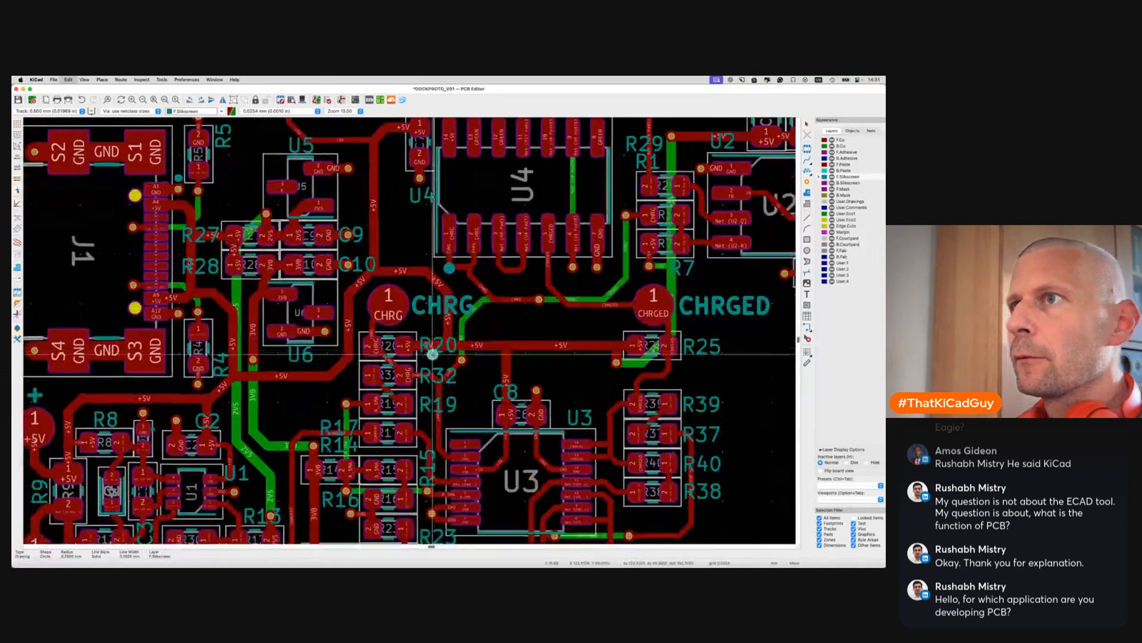
{"action": "scroll", "coordinate": [370, 315], "scroll_direction": "up", "scroll_amount": 5}
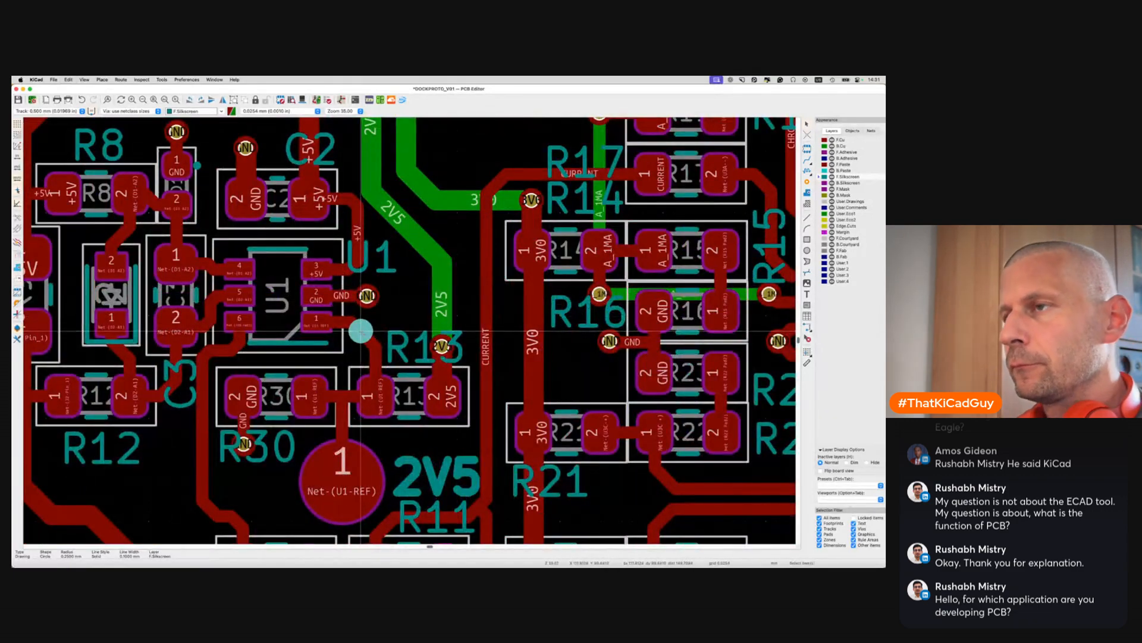
Place another copy of the silkscreen dot beside the upper-left pin 1 of U3
{"action": "scroll", "coordinate": [362, 330], "scroll_direction": "down", "scroll_amount": 10}
{"action": "scroll", "coordinate": [361, 331], "scroll_direction": "left", "scroll_amount": 2}
{"action": "scroll", "coordinate": [364, 331], "scroll_direction": "down", "scroll_amount": 3}
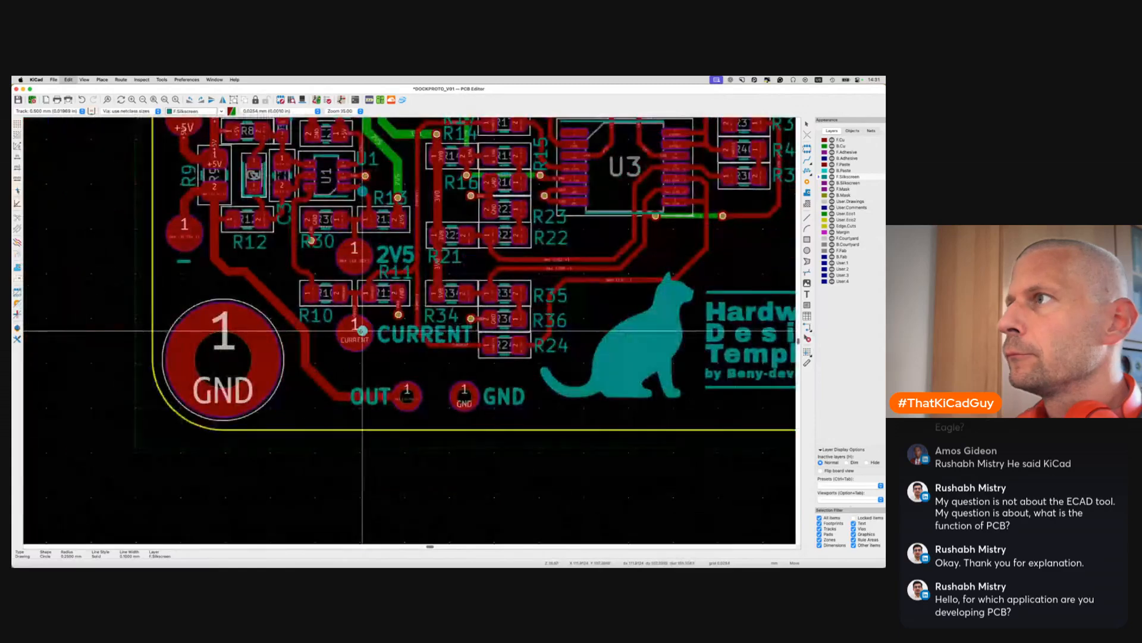
{"action": "scroll", "coordinate": [365, 331], "scroll_direction": "up", "scroll_amount": 5}
{"action": "scroll", "coordinate": [364, 331], "scroll_direction": "right", "scroll_amount": 3}
{"action": "scroll", "coordinate": [458, 273], "scroll_direction": "up", "scroll_amount": 2}
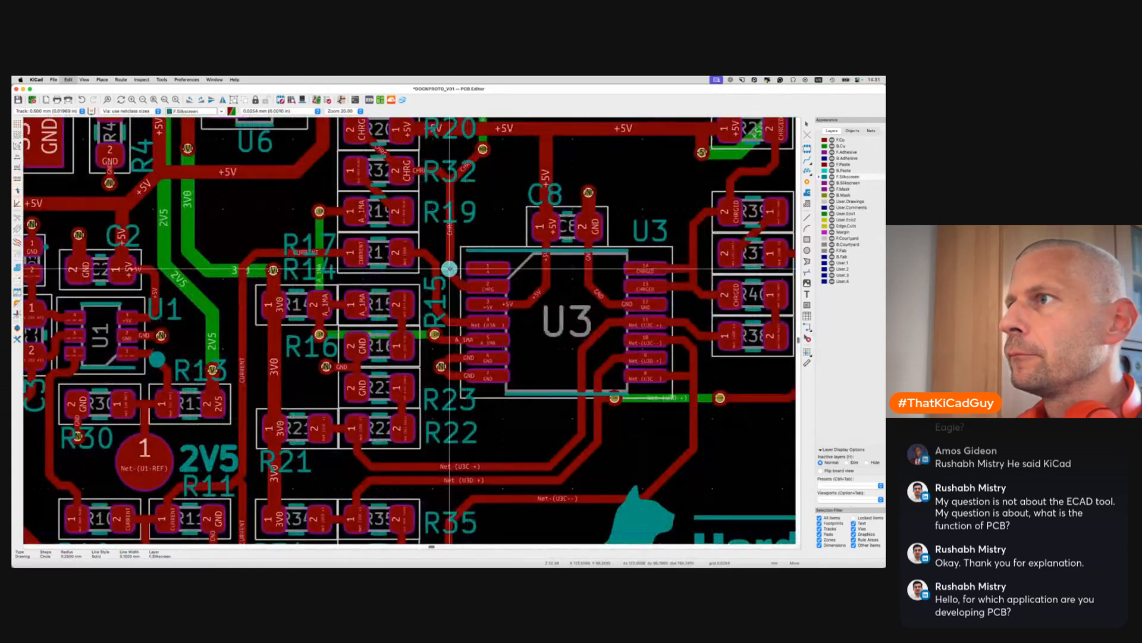
Place a copy of the silkscreen dot above pin 1 of U2 and save the board
{"action": "scroll", "coordinate": [457, 273], "scroll_direction": "down", "scroll_amount": 5}
{"action": "scroll", "coordinate": [451, 269], "scroll_direction": "up", "scroll_amount": 2}
{"action": "scroll", "coordinate": [450, 270], "scroll_direction": "up", "scroll_amount": 1}
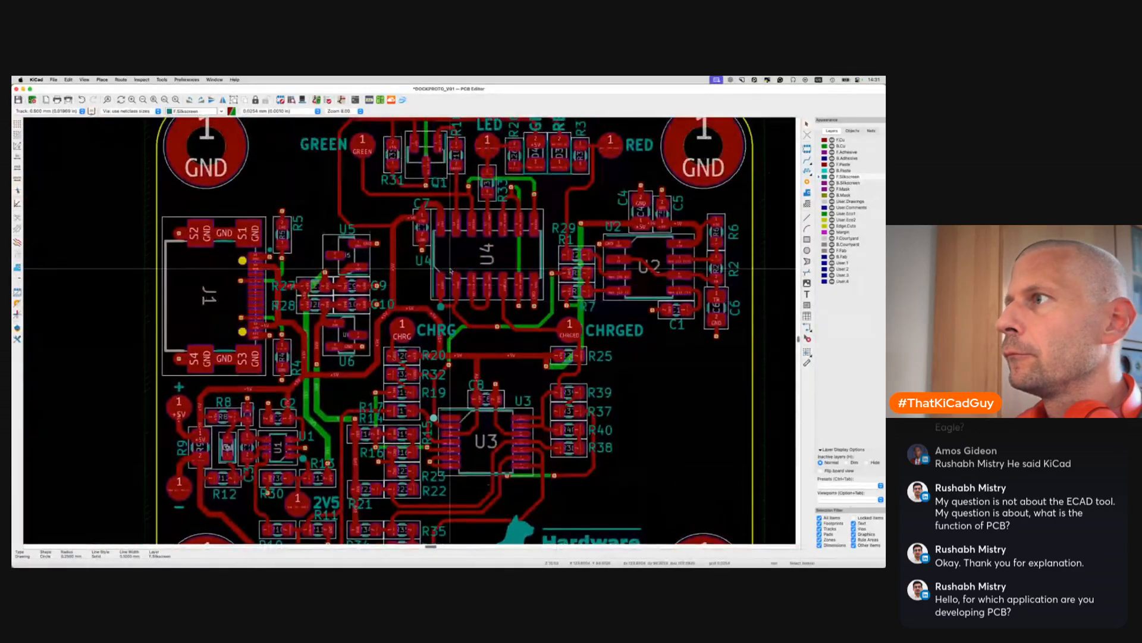
{"action": "scroll", "coordinate": [595, 247], "scroll_direction": "up", "scroll_amount": 5}
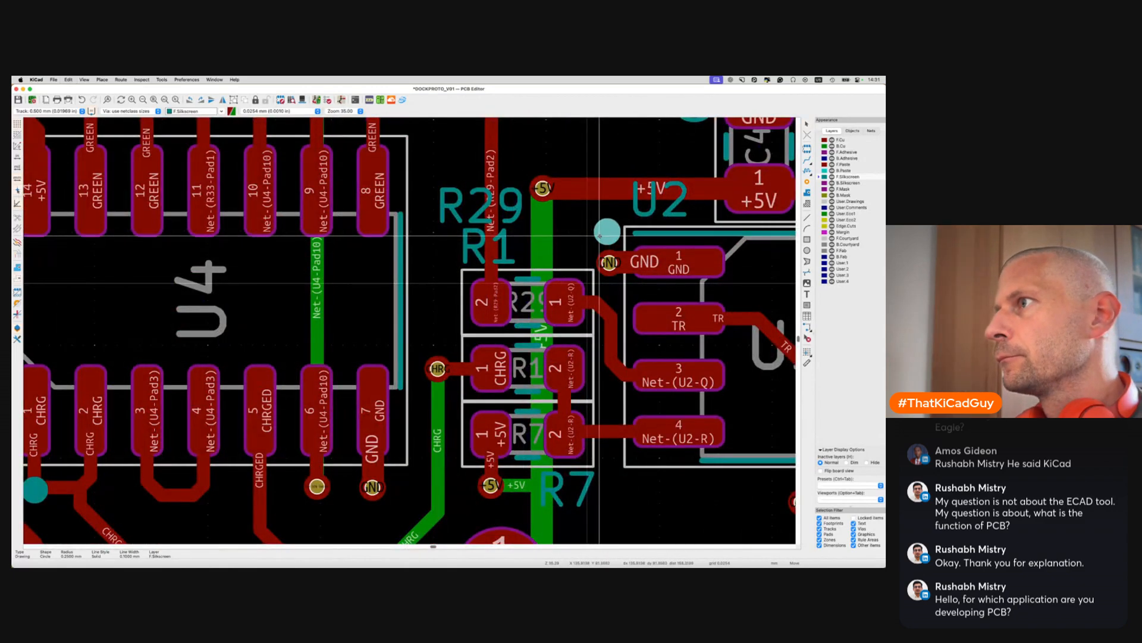
{"action": "scroll", "coordinate": [584, 245], "scroll_direction": "down", "scroll_amount": 5}
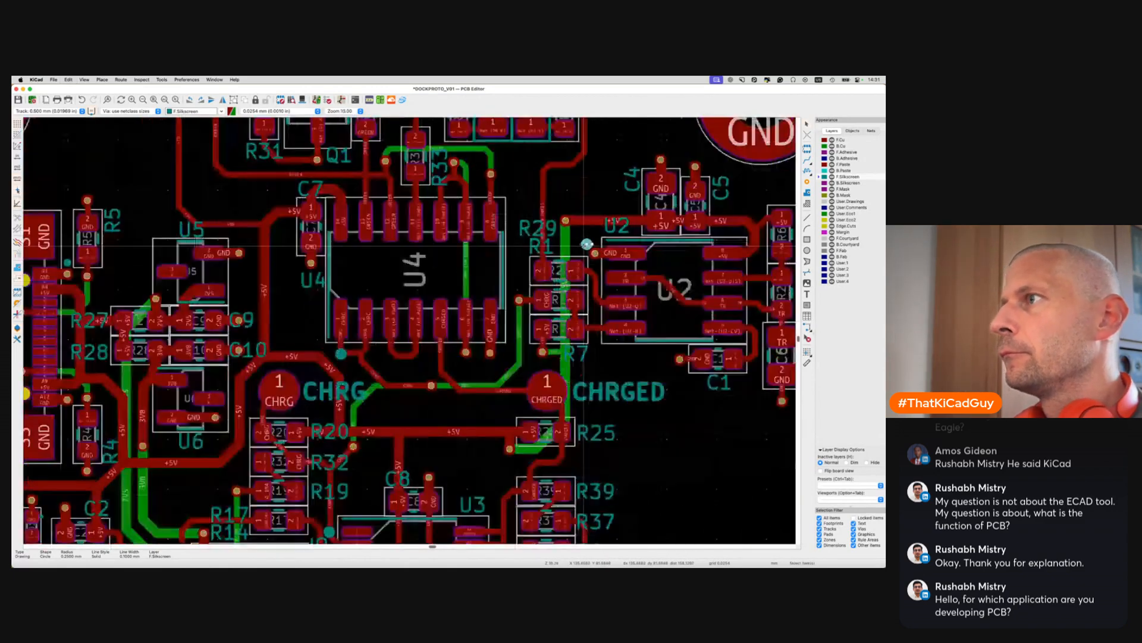
{"action": "key", "text": "super+s"}
Check the pin 1 dots and silkscreen labels in the 3D viewer, then close it
{"action": "scroll", "coordinate": [584, 247], "scroll_direction": "up", "scroll_amount": 1}
{"action": "scroll", "coordinate": [583, 247], "scroll_direction": "right", "scroll_amount": 1}
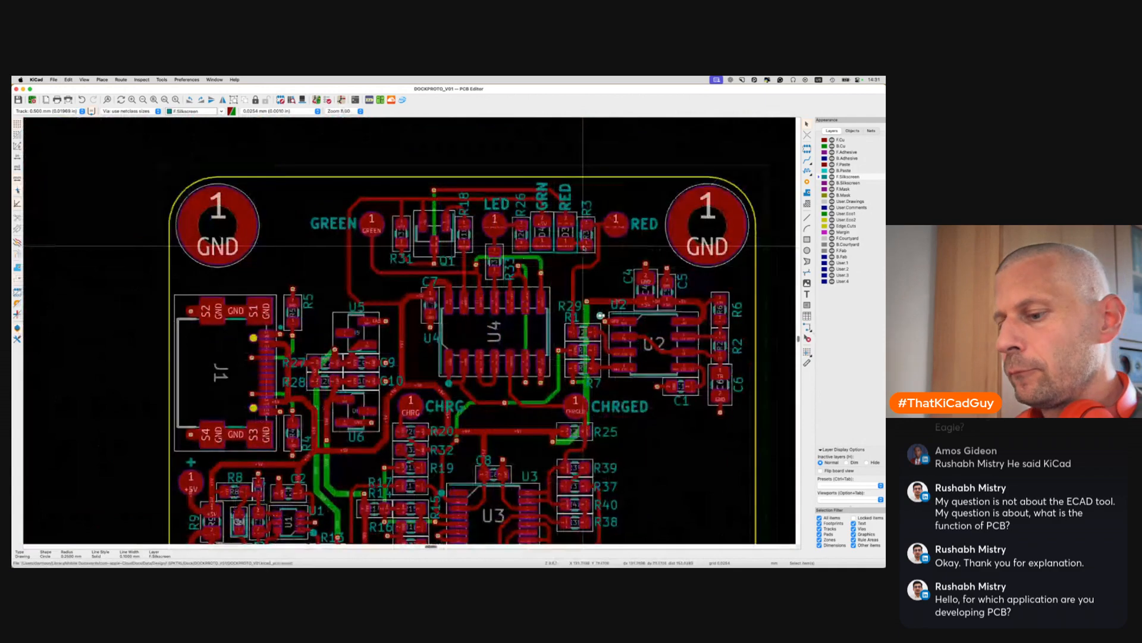
{"action": "key", "text": "alt+3"}
{"action": "mouse_move", "coordinate": [445, 261]}
{"action": "left_mouse_down"}
{"action": "mouse_move", "coordinate": [450, 319]}
{"action": "mouse_move", "coordinate": [475, 290]}
{"action": "mouse_move", "coordinate": [442, 310]}
{"action": "mouse_move", "coordinate": [456, 271]}
{"action": "left_mouse_up"}
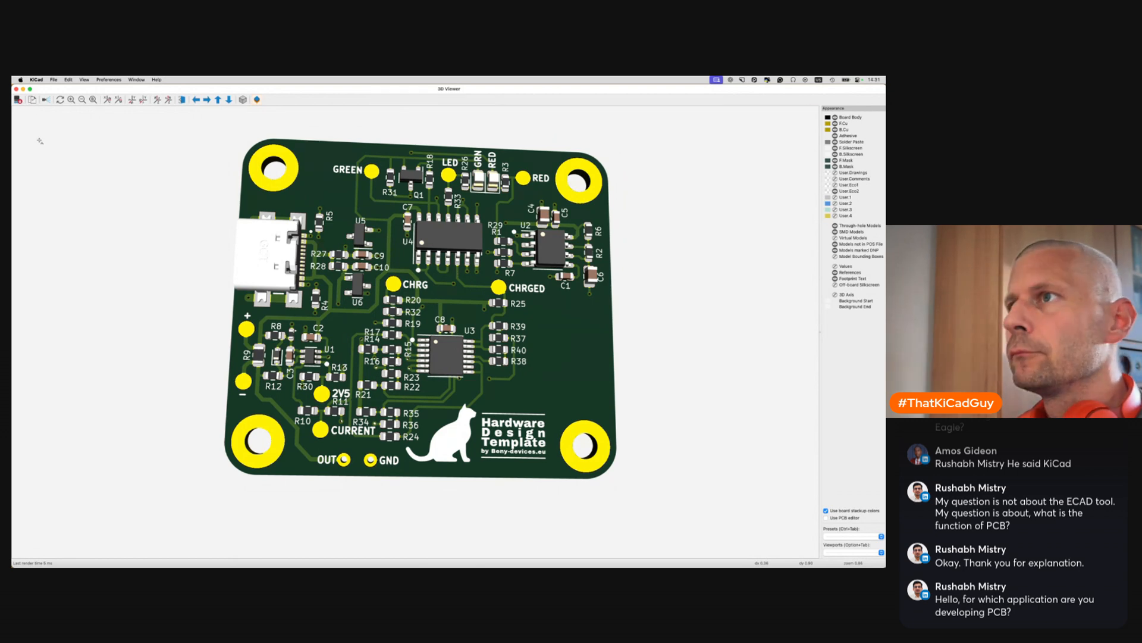
{"action": "left_click", "coordinate": [16, 89]}
{"action": "left_click", "coordinate": [16, 89]}
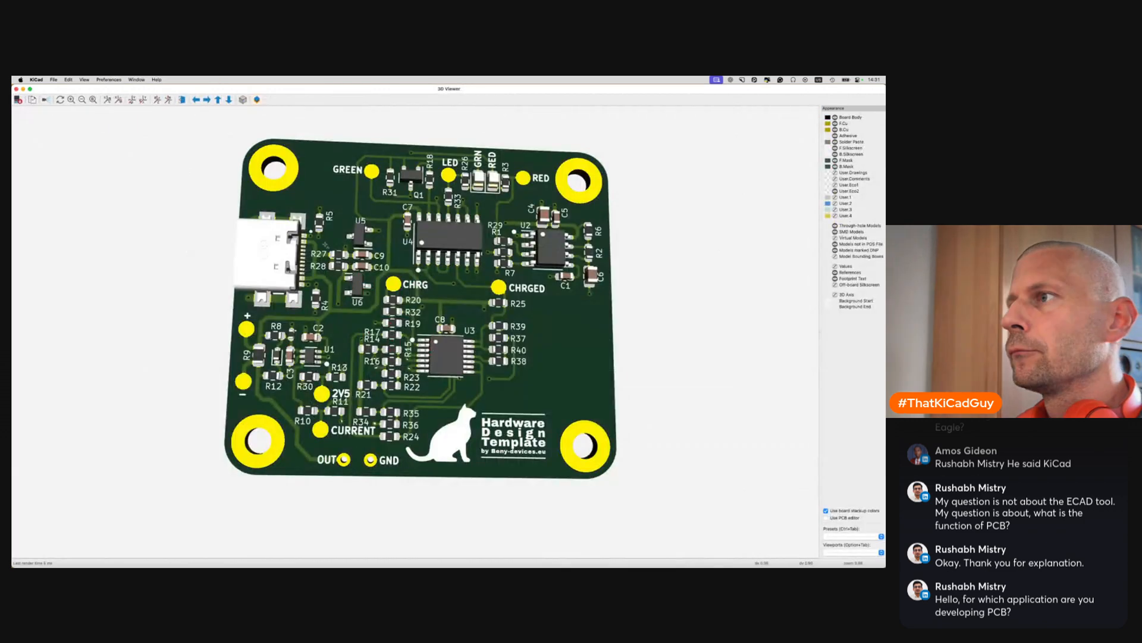
{"action": "left_click", "coordinate": [16, 89]}
{"action": "scroll", "coordinate": [439, 311], "scroll_direction": "right", "scroll_amount": 6}
{"action": "scroll", "coordinate": [440, 311], "scroll_direction": "down", "scroll_amount": 4}
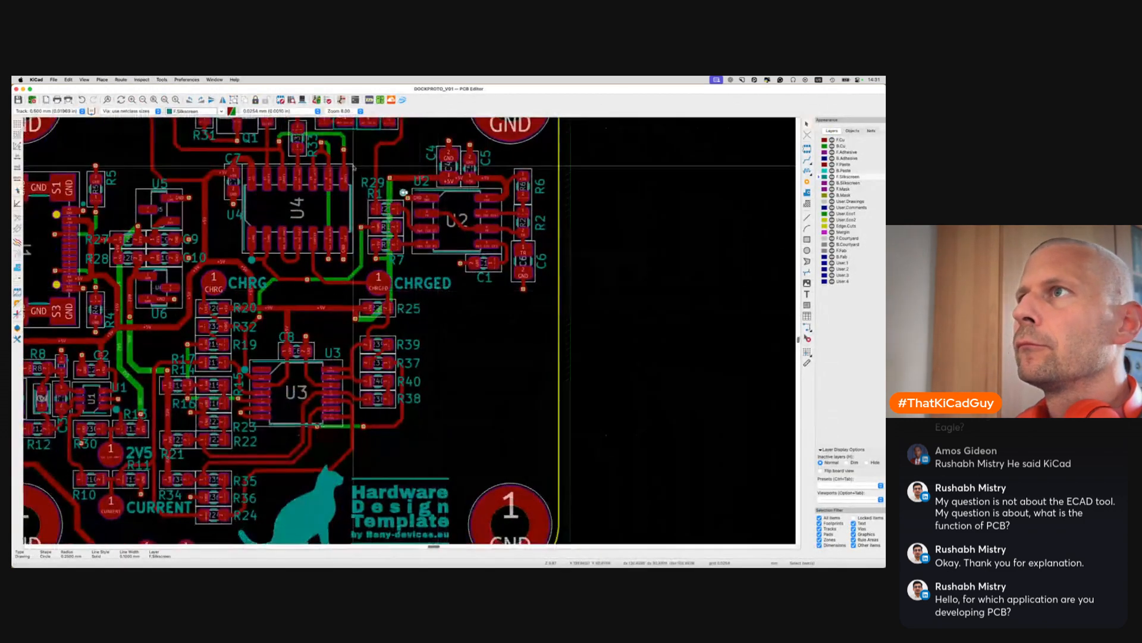
Generate a MONITOR silkscreen text label with slanted / caps at both ends and an increased width, and save the board
{"action": "left_click", "coordinate": [369, 100]}
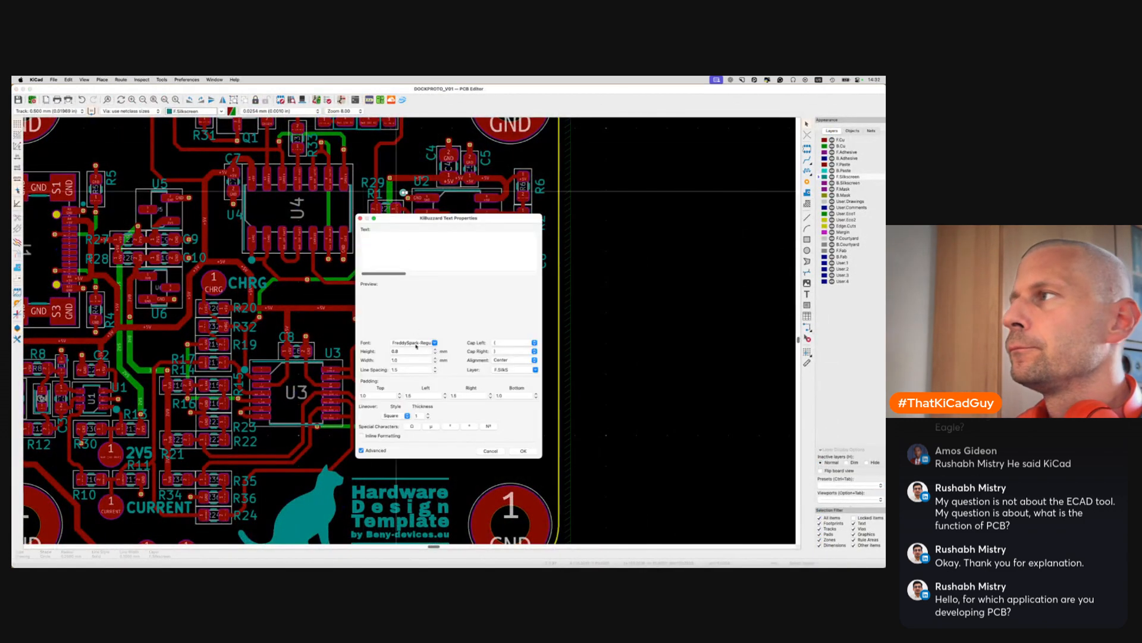
{"action": "type", "text": "MONITOR"}
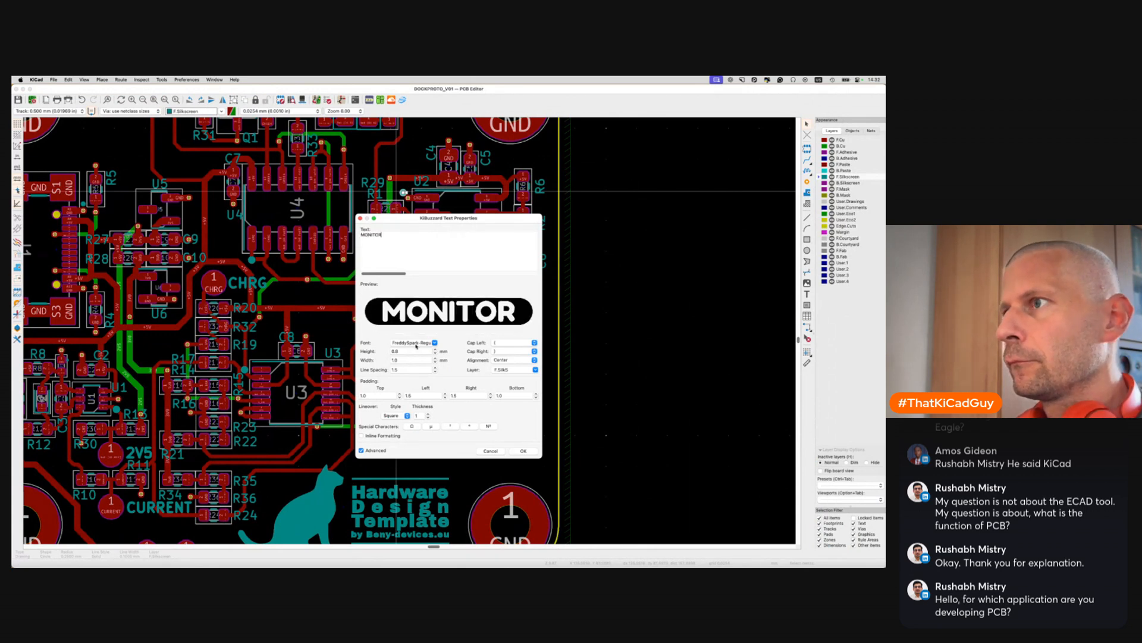
{"action": "left_click", "coordinate": [534, 343]}
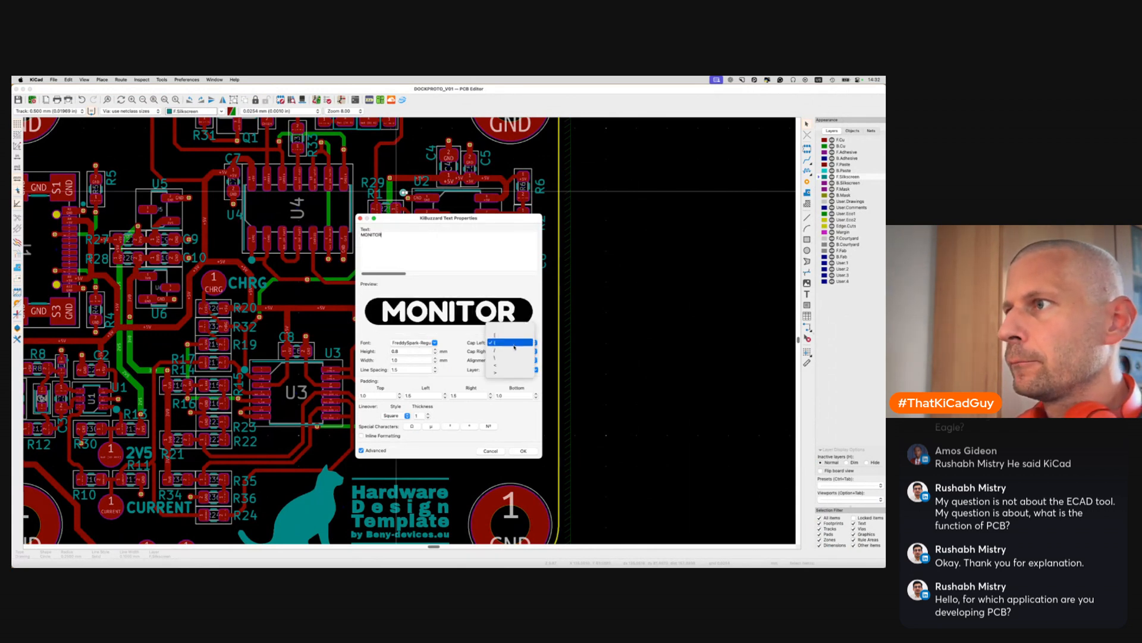
{"action": "left_click", "coordinate": [515, 351]}
{"action": "left_click", "coordinate": [517, 358]}
{"action": "left_click", "coordinate": [435, 358]}
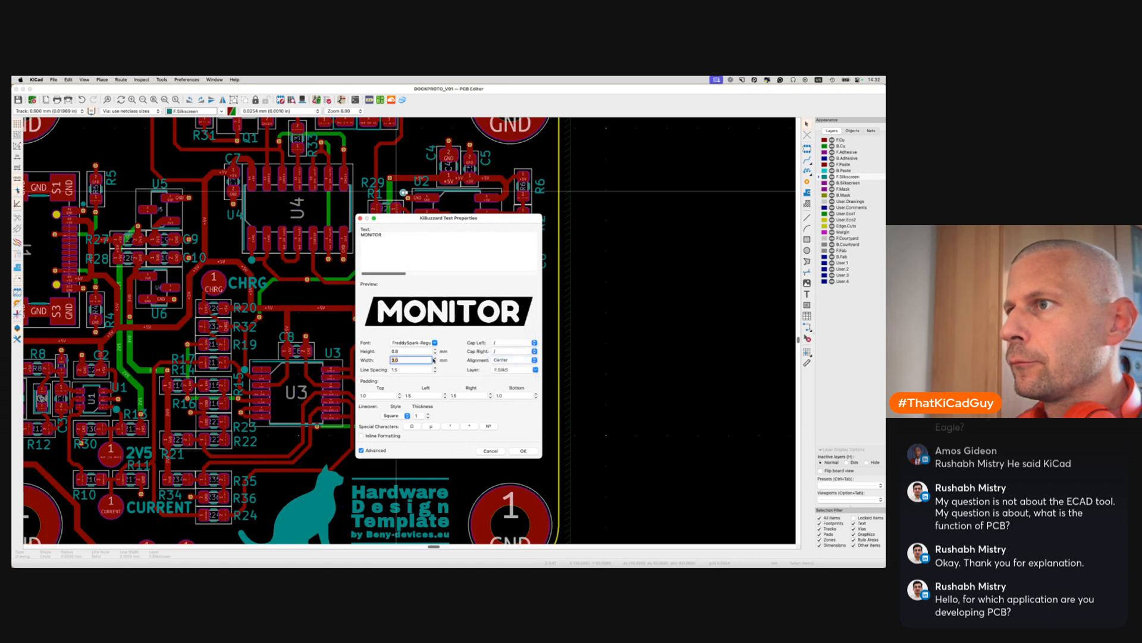
{"action": "left_click", "coordinate": [522, 451]}
{"action": "scroll", "coordinate": [631, 364], "scroll_direction": "down", "scroll_amount": 1}
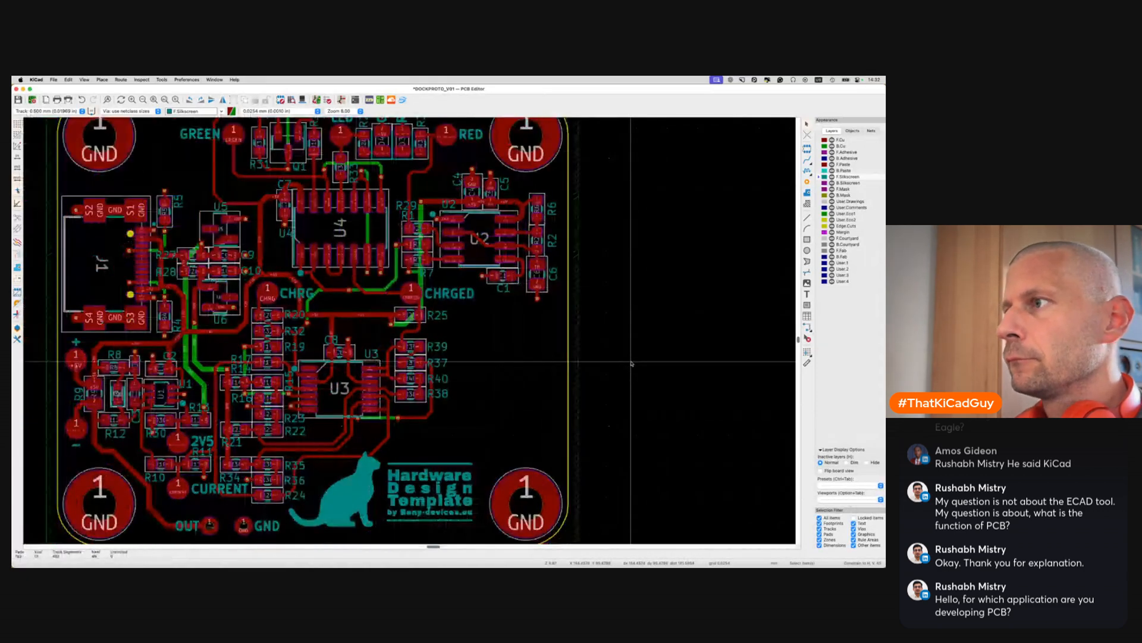
{"action": "scroll", "coordinate": [632, 364], "scroll_direction": "down", "scroll_amount": 3}
{"action": "key", "text": "super+s"}
{"action": "scroll", "coordinate": [613, 352], "scroll_direction": "down", "scroll_amount": 3}
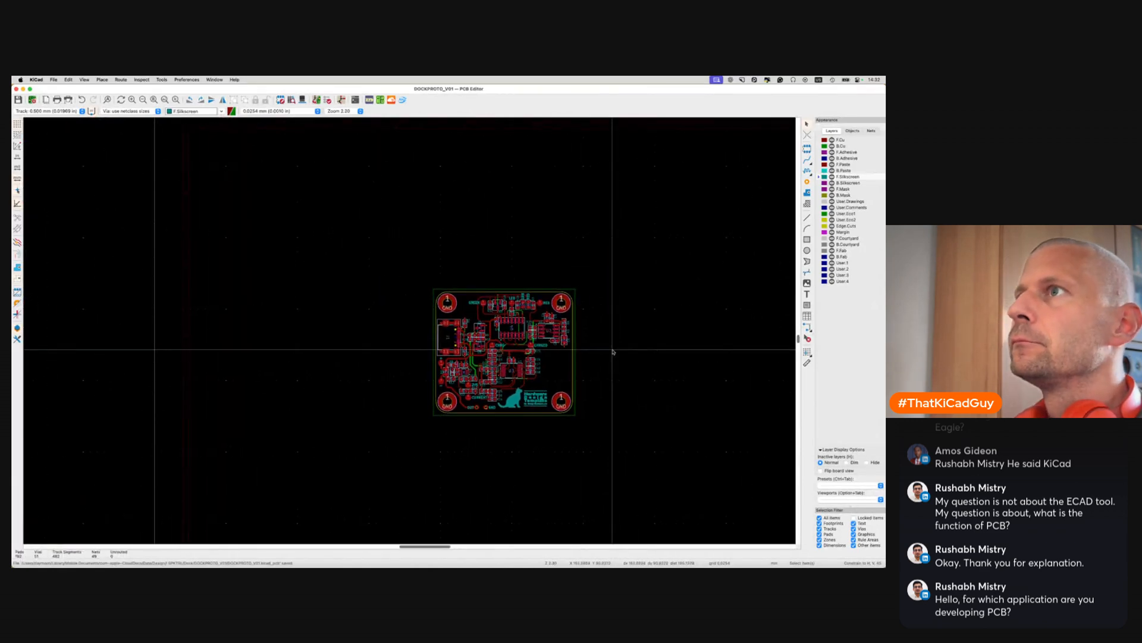
Create a MONITOR label with an increased text height and place it in the empty area above the lower-right mounting hole
{"action": "left_click", "coordinate": [369, 100]}
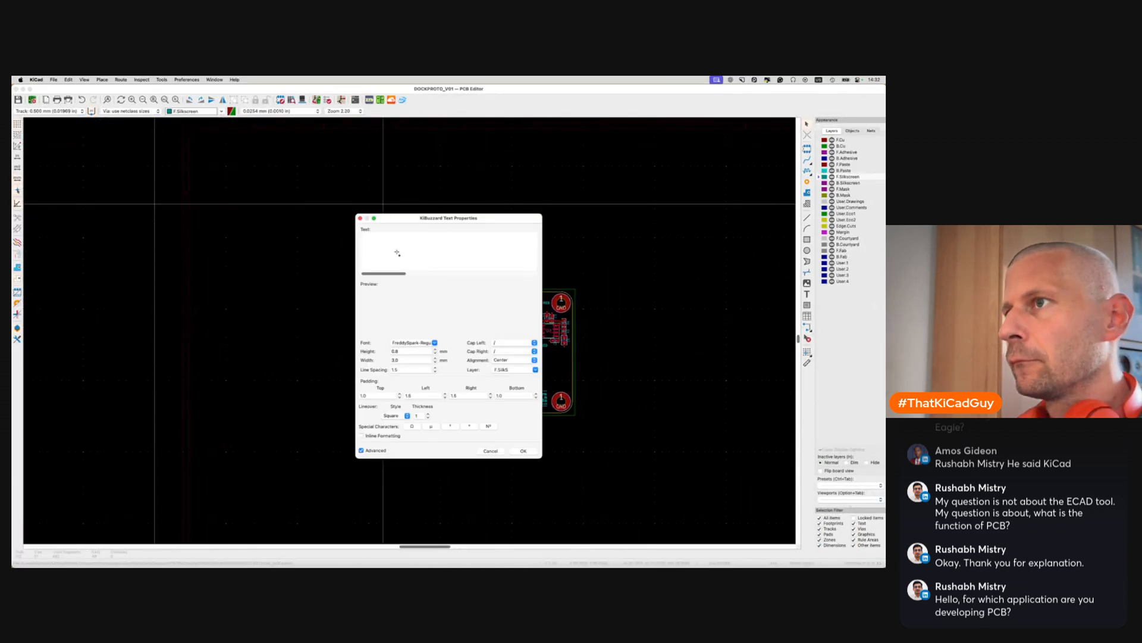
{"action": "type", "text": "MONITOR"}
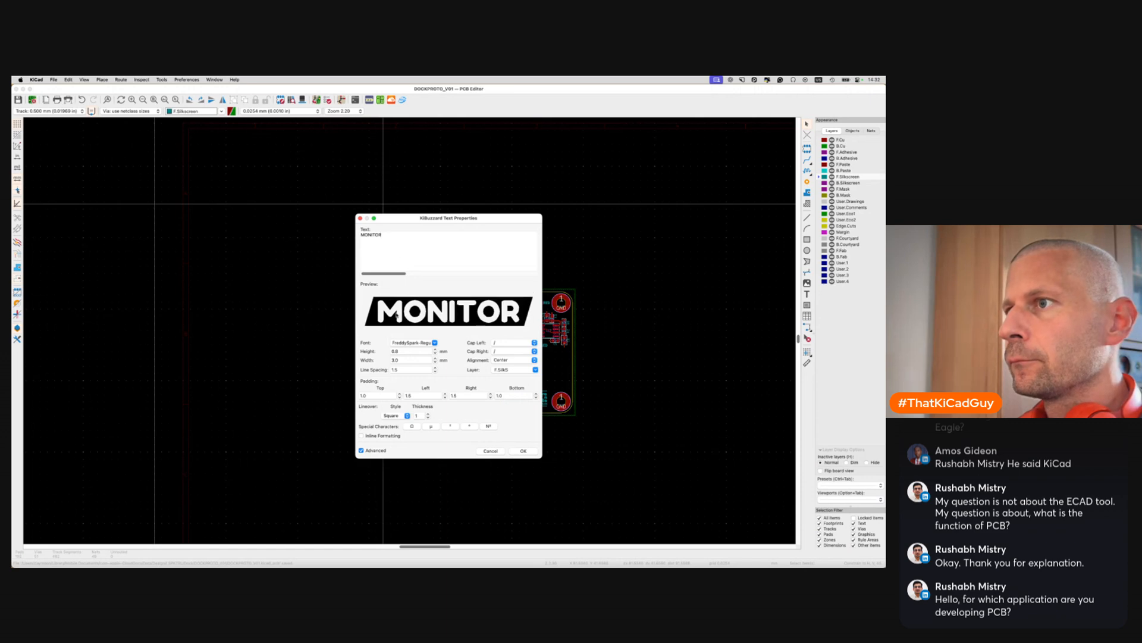
{"action": "left_click", "coordinate": [436, 350]}
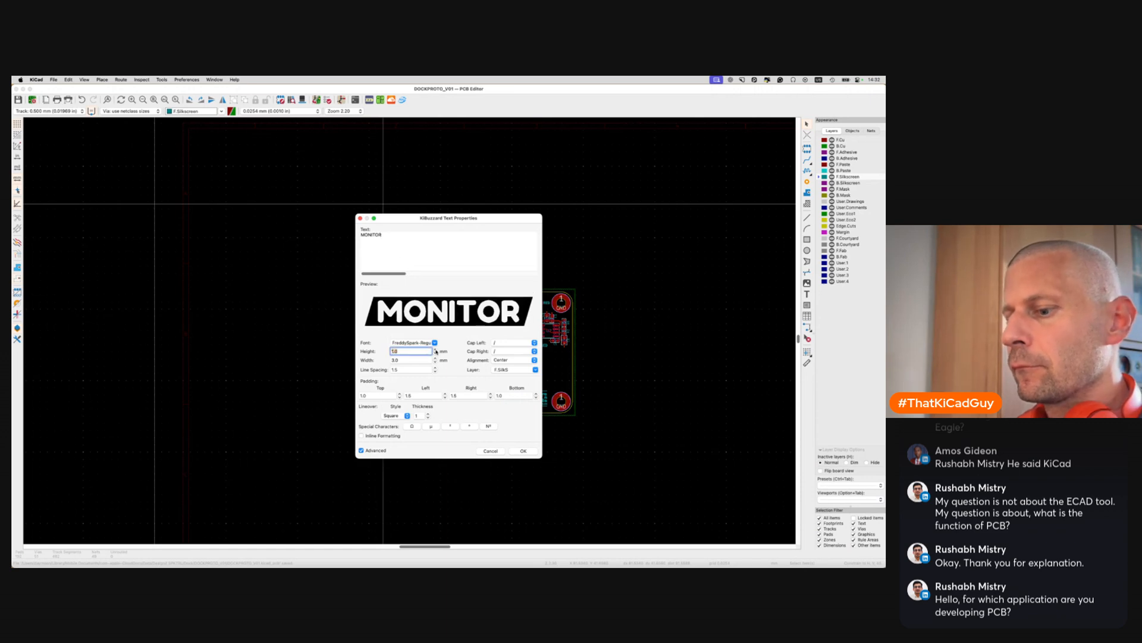
{"action": "type", "text": "3"}
{"action": "left_click", "coordinate": [522, 451]}
{"action": "scroll", "coordinate": [551, 379], "scroll_direction": "up", "scroll_amount": 5}
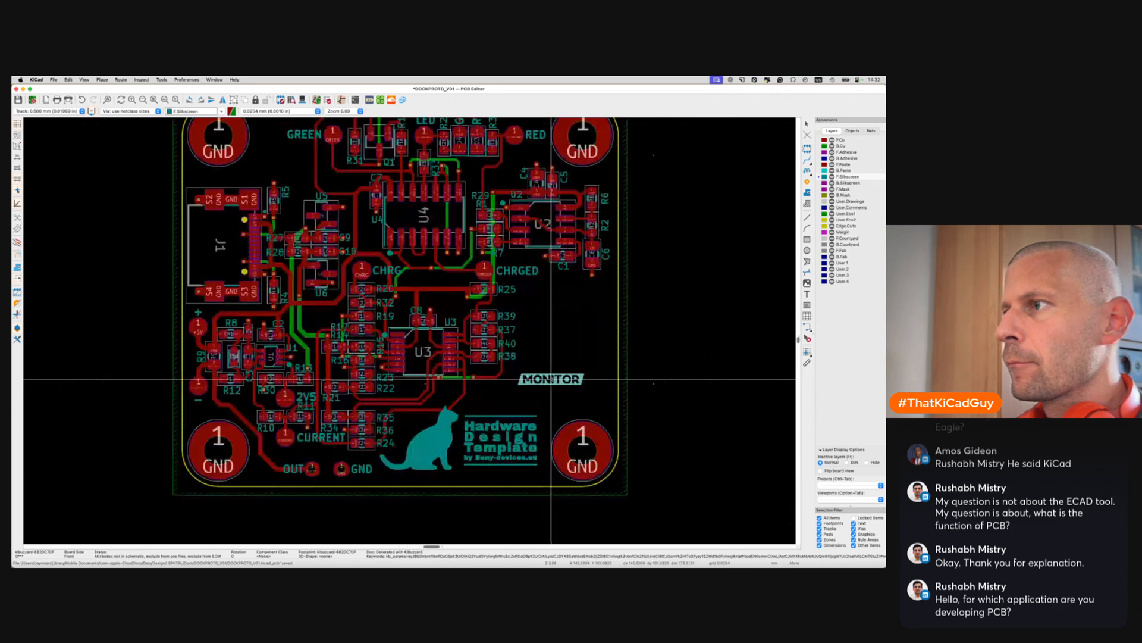
{"action": "left_click", "coordinate": [555, 375]}
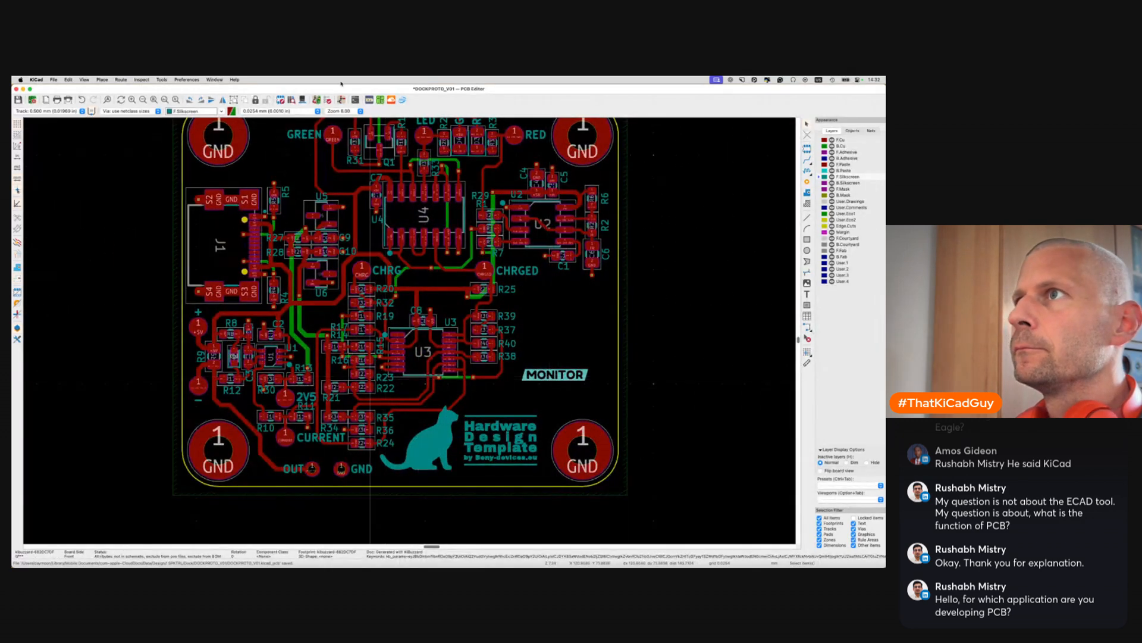
Enlarge the MONITOR label to a 2.0 mm height, rotate it vertical and place it above the lower-right mounting hole
{"action": "left_click", "coordinate": [369, 101]}
{"action": "left_click", "coordinate": [431, 351]}
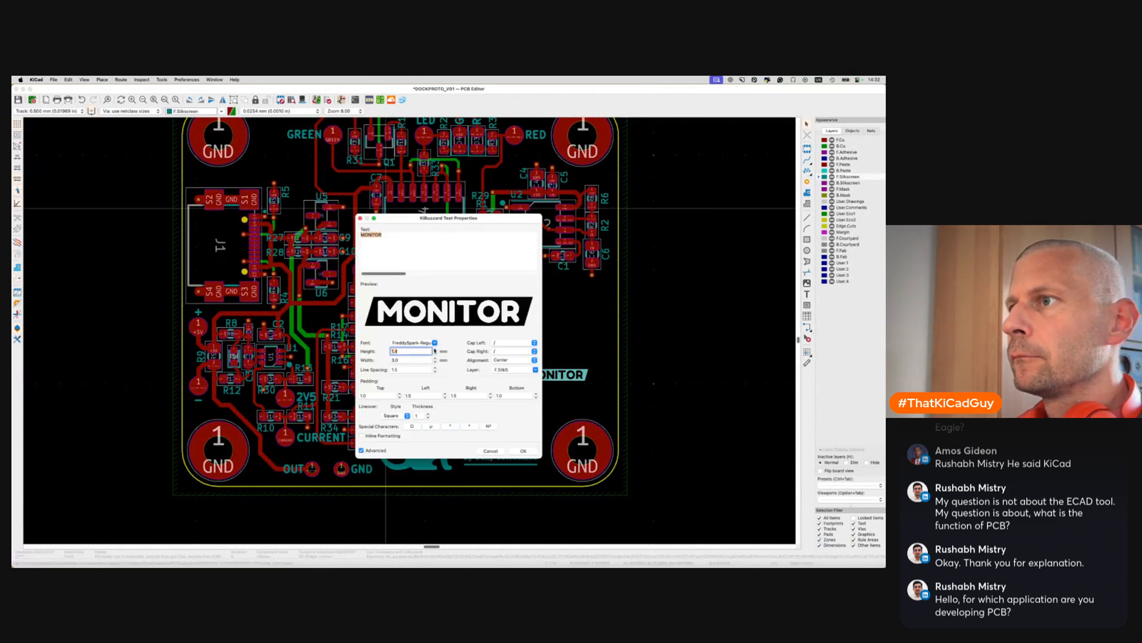
{"action": "left_click", "coordinate": [522, 450]}
{"action": "key", "text": "r"}
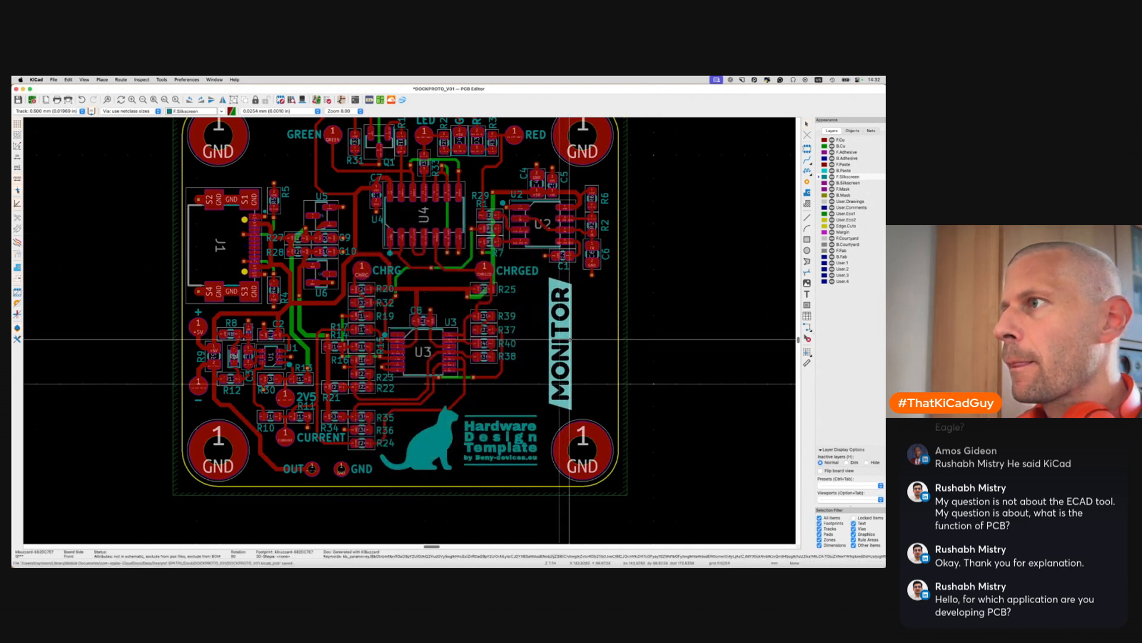
{"action": "left_click", "coordinate": [570, 338]}
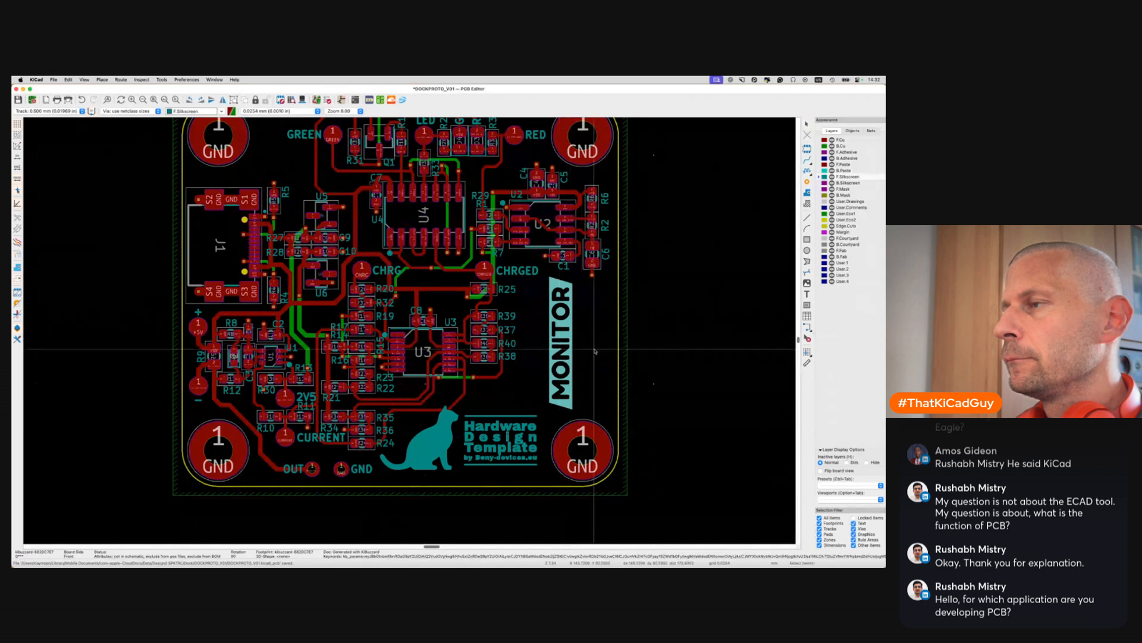
{"action": "scroll", "coordinate": [594, 350], "scroll_direction": "up", "scroll_amount": 2}
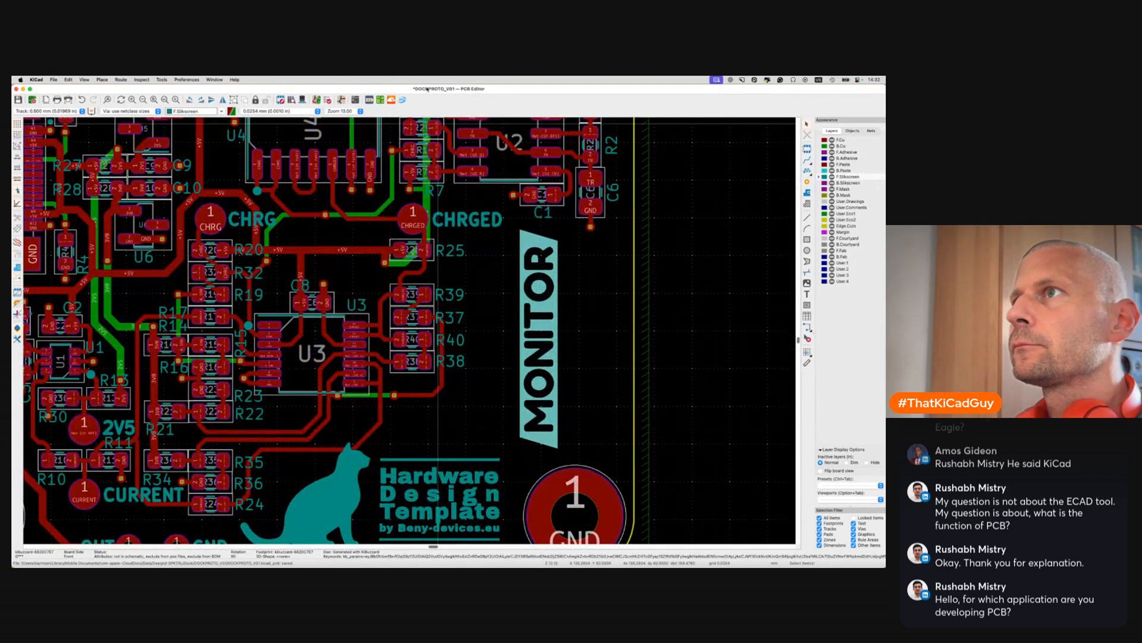
{"action": "left_click", "coordinate": [369, 100]}
{"action": "left_click", "coordinate": [362, 219]}
{"action": "left_click", "coordinate": [359, 280]}
Generate a 5/2025 silkscreen label with slanted caps and a smaller text height than the MONITOR label
{"action": "left_click", "coordinate": [369, 100]}
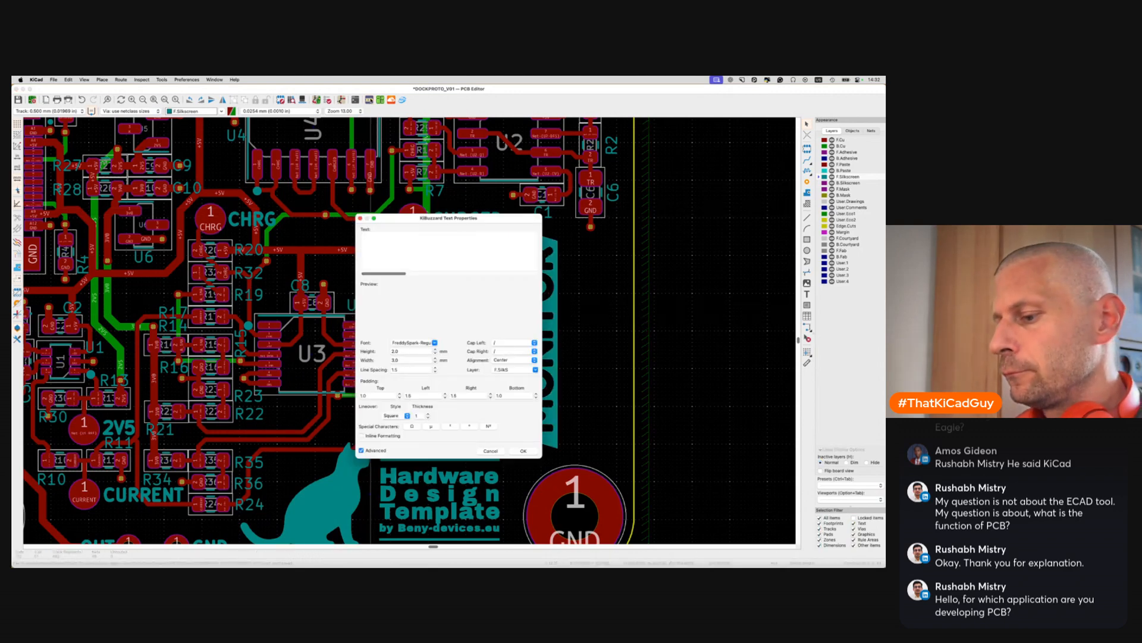
{"action": "type", "text": "05/22"}
{"action": "key", "text": "BackSpace"}
{"action": "key", "text": "BackSpace"}
{"action": "key", "text": "BackSpace"}
{"action": "key", "text": "BackSpace"}
{"action": "key", "text": "BackSpace"}
{"action": "type", "text": "5/2025"}
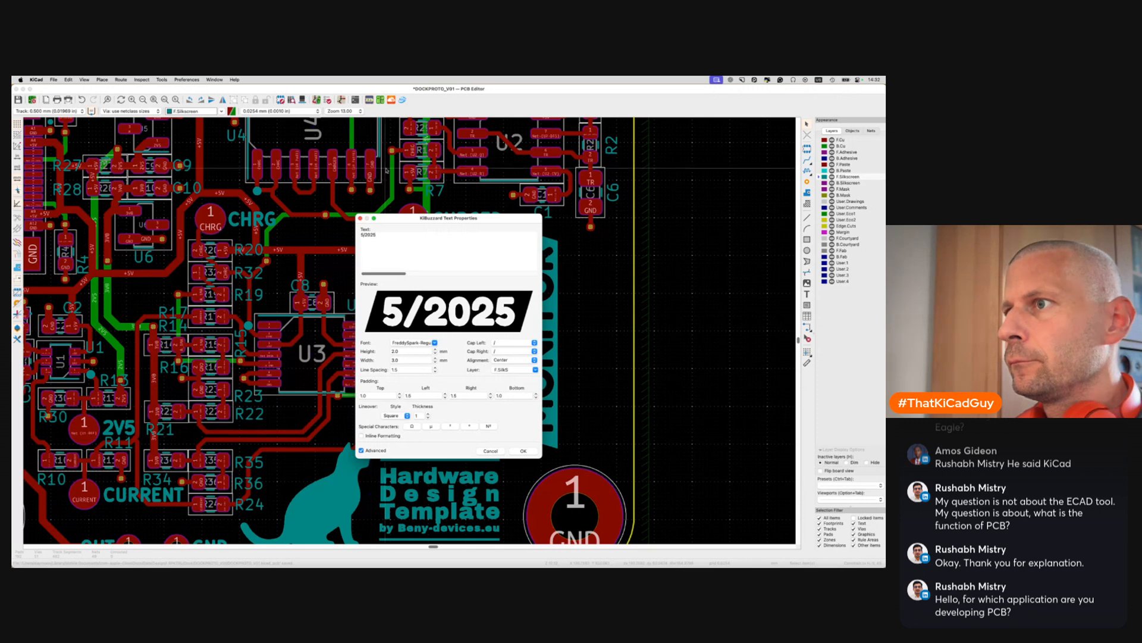
{"action": "left_click", "coordinate": [435, 354]}
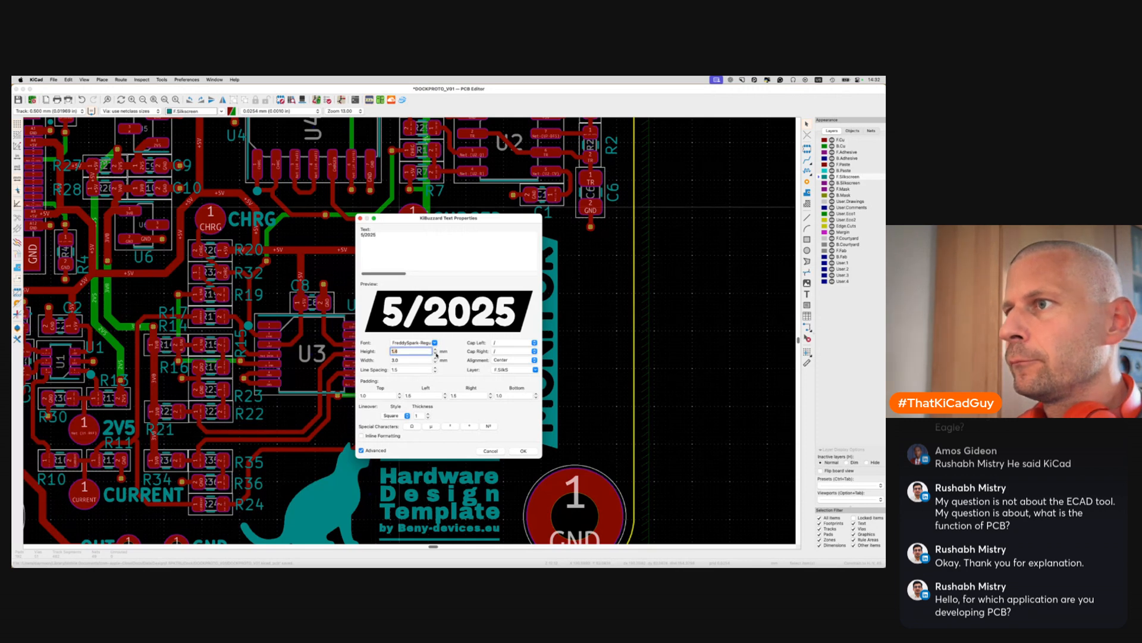
{"action": "left_click", "coordinate": [518, 451]}
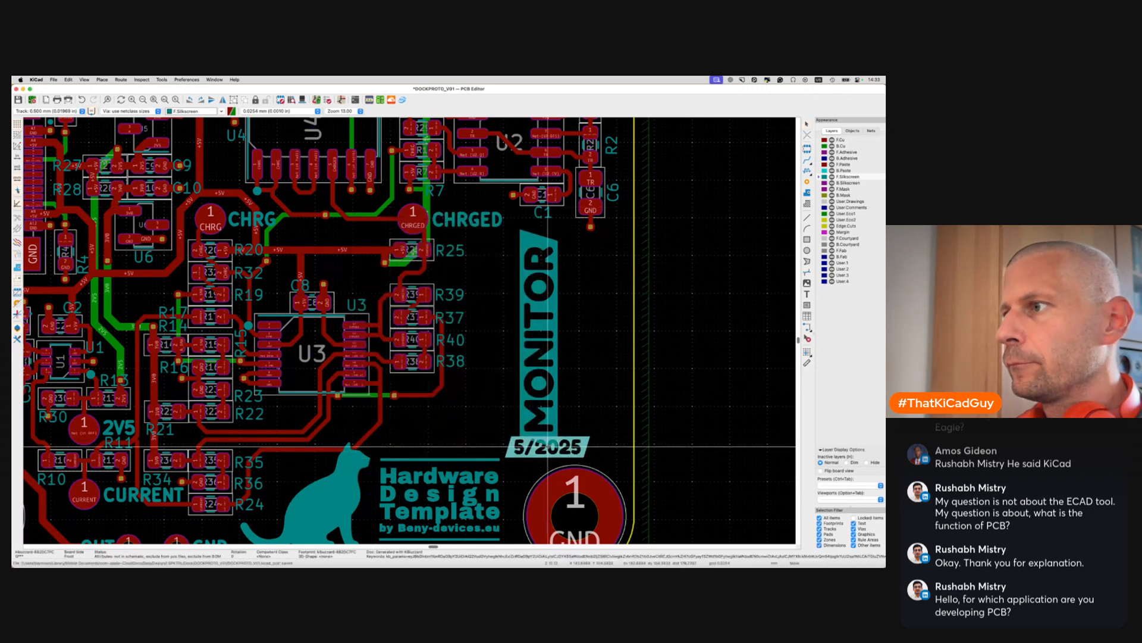
Rotate the 5/2025 label vertical, place it against the lower right side of the MONITOR label and save the board
{"action": "key", "text": "r"}
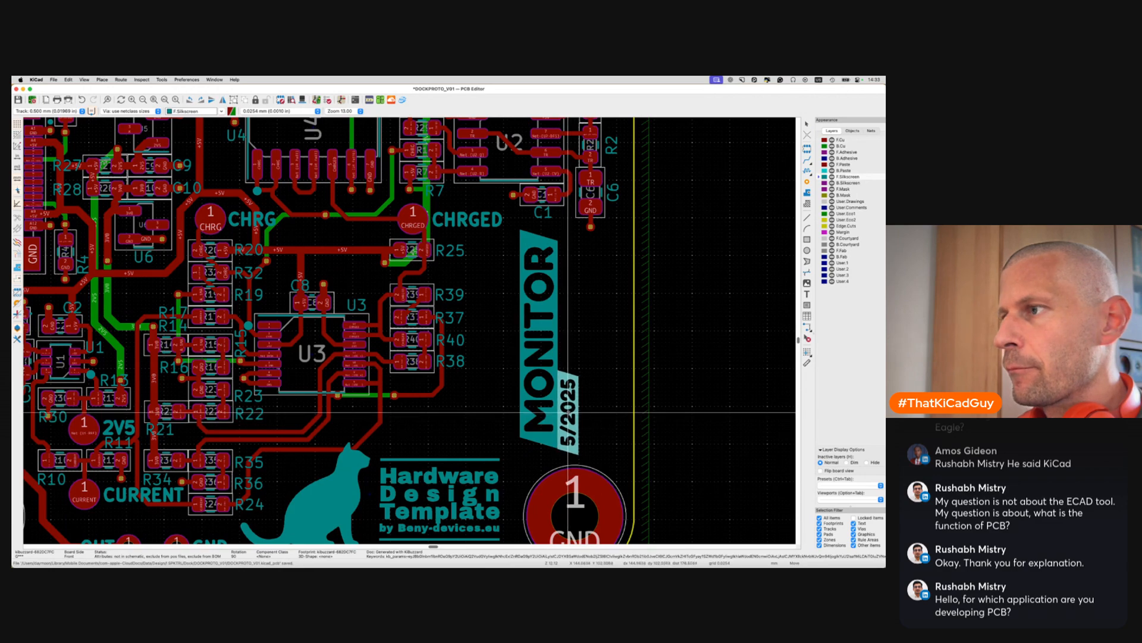
{"action": "scroll", "coordinate": [569, 411], "scroll_direction": "up", "scroll_amount": 2}
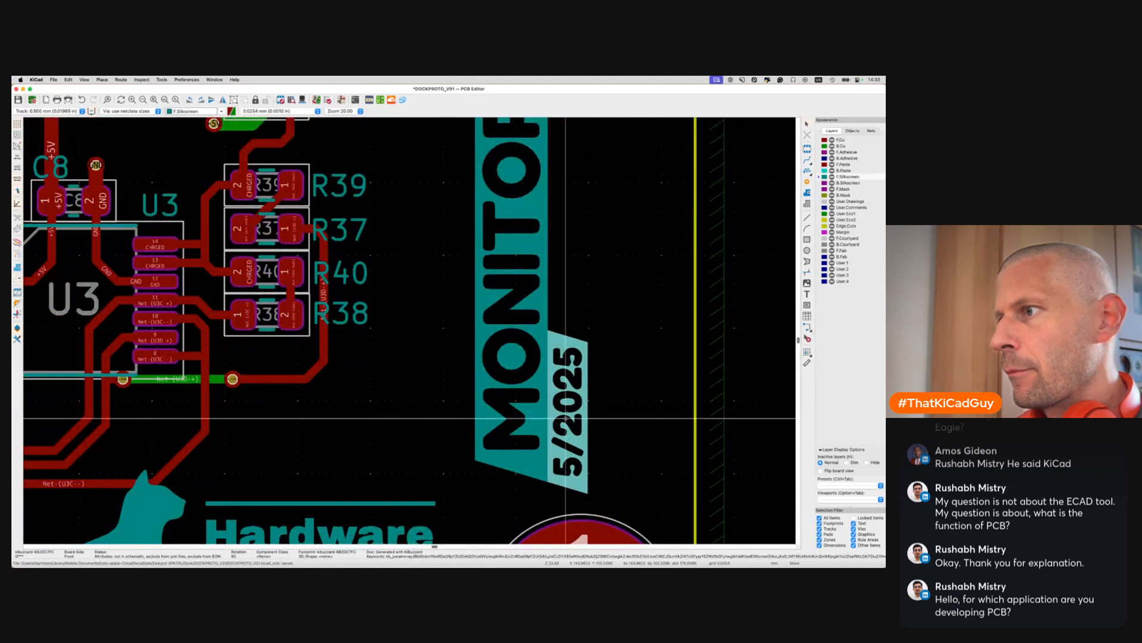
{"action": "left_click", "coordinate": [565, 418]}
{"action": "scroll", "coordinate": [565, 418], "scroll_direction": "down", "scroll_amount": 2}
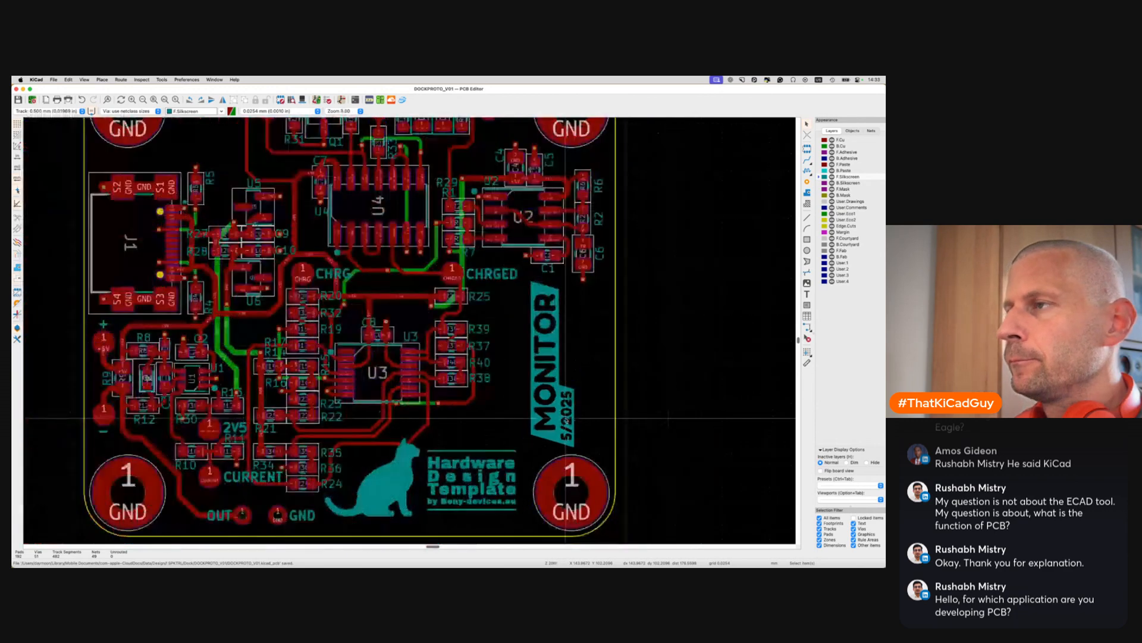
{"action": "scroll", "coordinate": [566, 418], "scroll_direction": "down", "scroll_amount": 1}
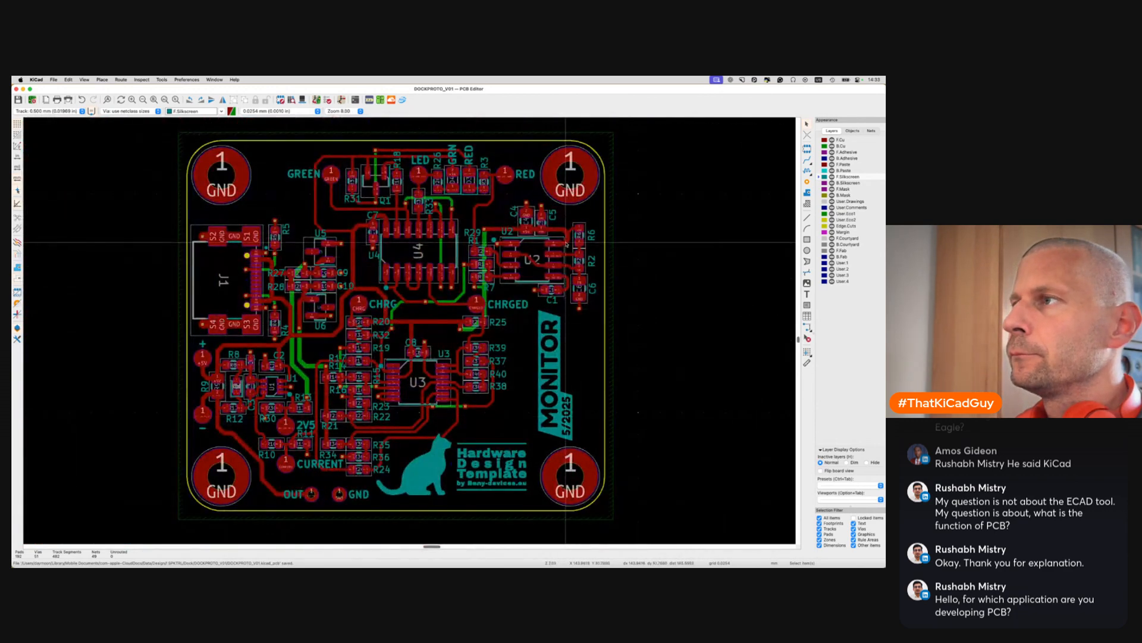
{"action": "scroll", "coordinate": [566, 244], "scroll_direction": "up", "scroll_amount": 3}
{"action": "scroll", "coordinate": [566, 243], "scroll_direction": "left", "scroll_amount": 3}
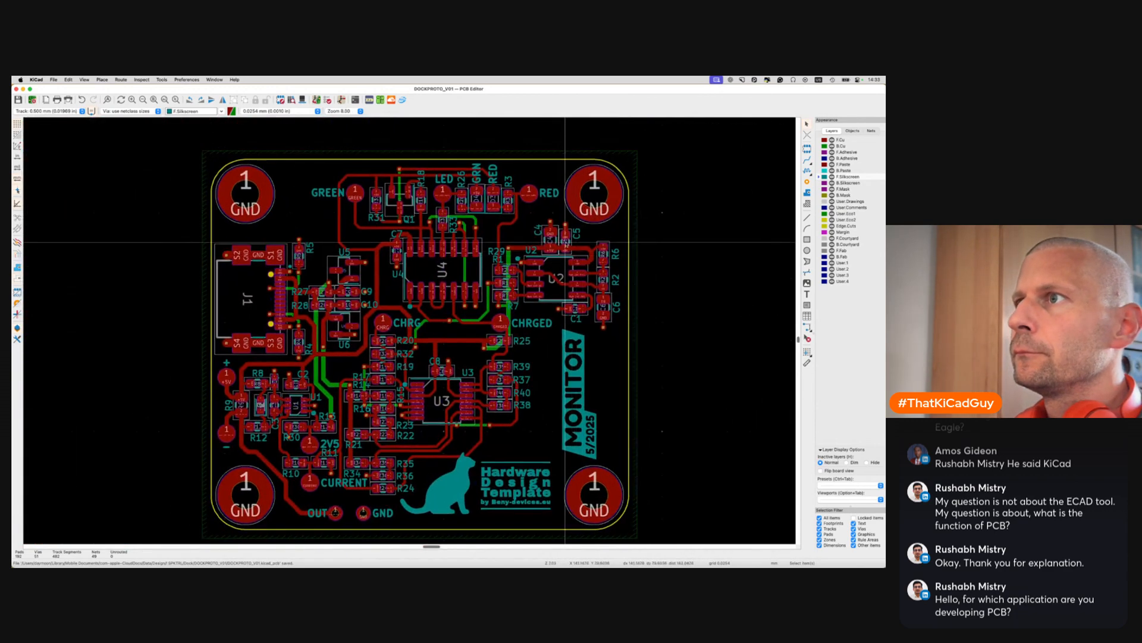
{"action": "scroll", "coordinate": [399, 240], "scroll_direction": "up", "scroll_amount": 2}
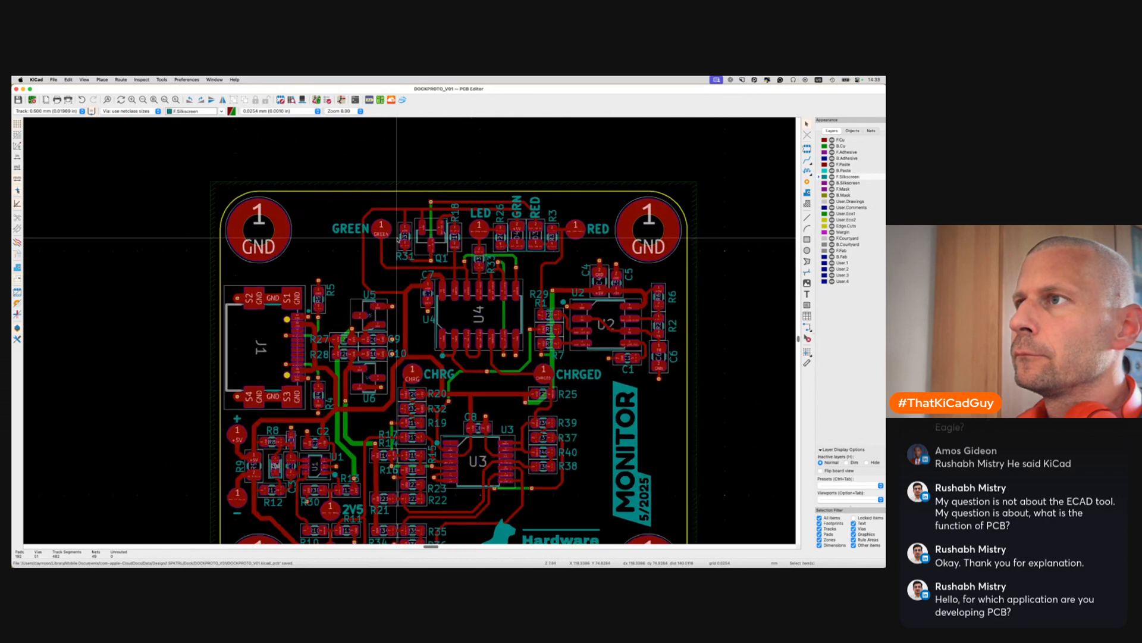
{"action": "scroll", "coordinate": [397, 239], "scroll_direction": "down", "scroll_amount": 1}
{"action": "scroll", "coordinate": [397, 239], "scroll_direction": "up", "scroll_amount": 3}
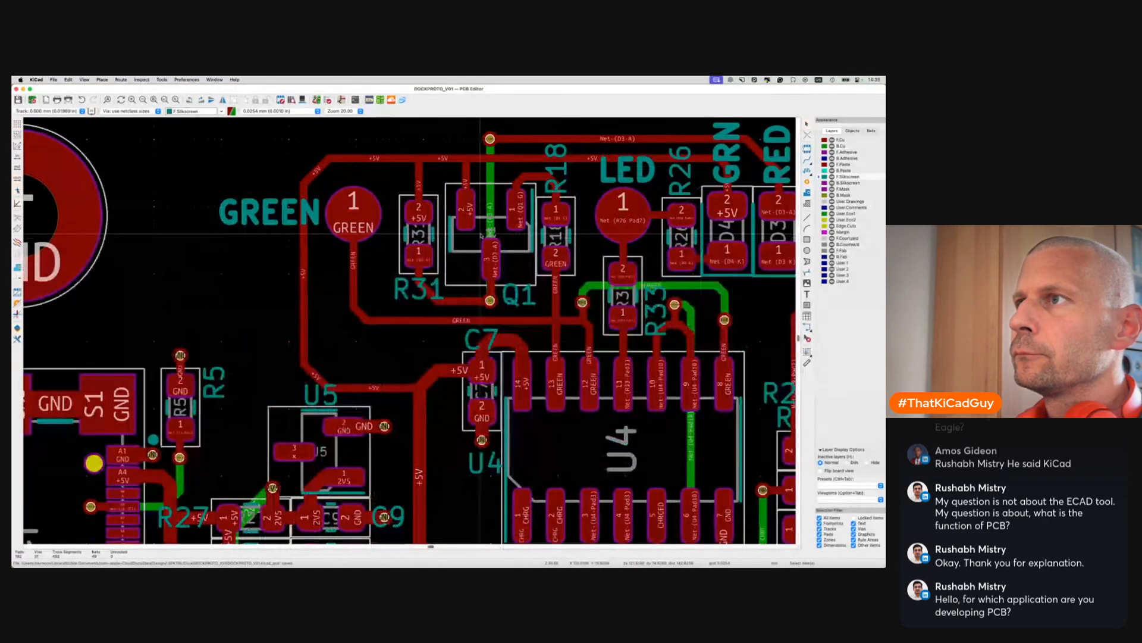
{"action": "left_click", "coordinate": [806, 220]}
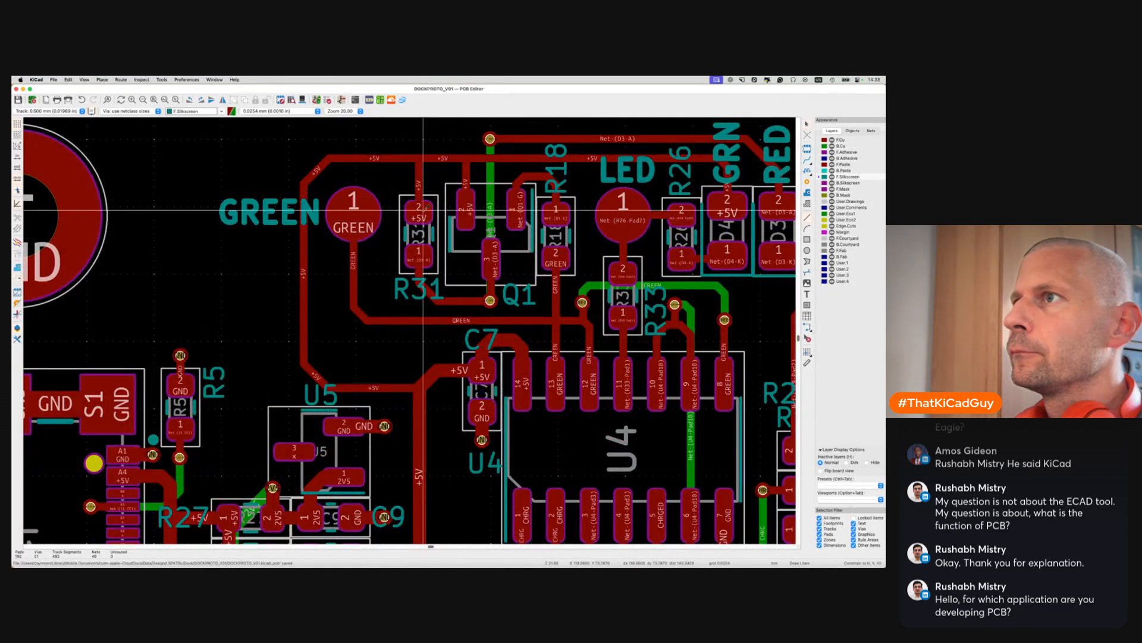
{"action": "left_click", "coordinate": [394, 195]}
{"action": "key", "text": "Escape"}
{"action": "key", "text": "Escape"}
Set the default line thickness for silkscreen layers to 0.2 mm in the board setup
{"action": "left_click", "coordinate": [36, 79]}
{"action": "mouse_move", "coordinate": [53, 79]}
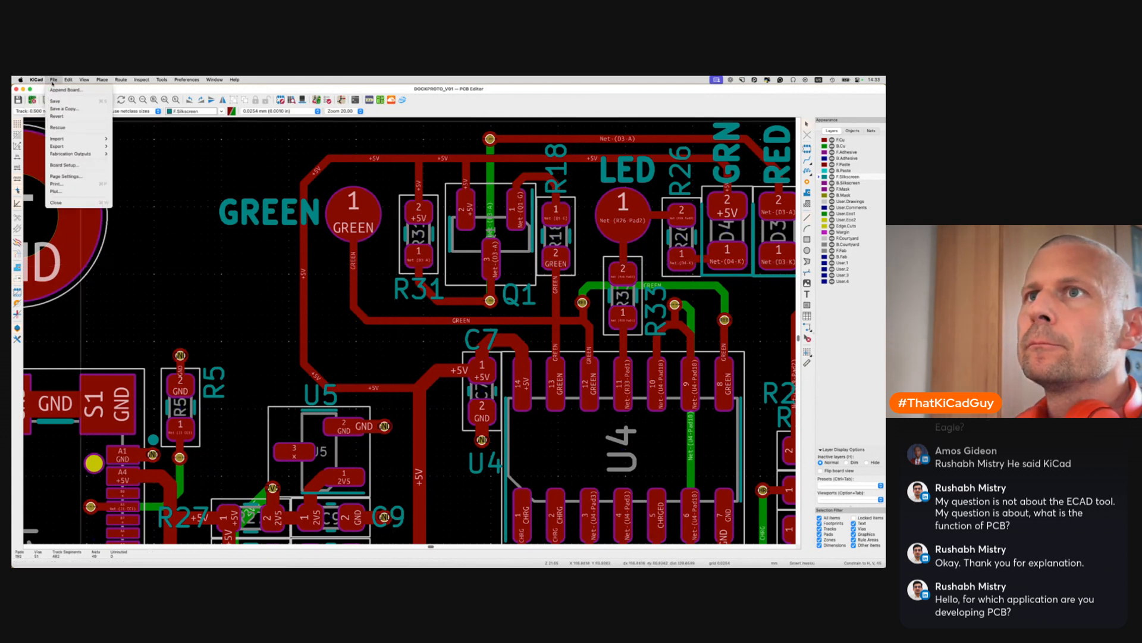
{"action": "left_click", "coordinate": [63, 165]}
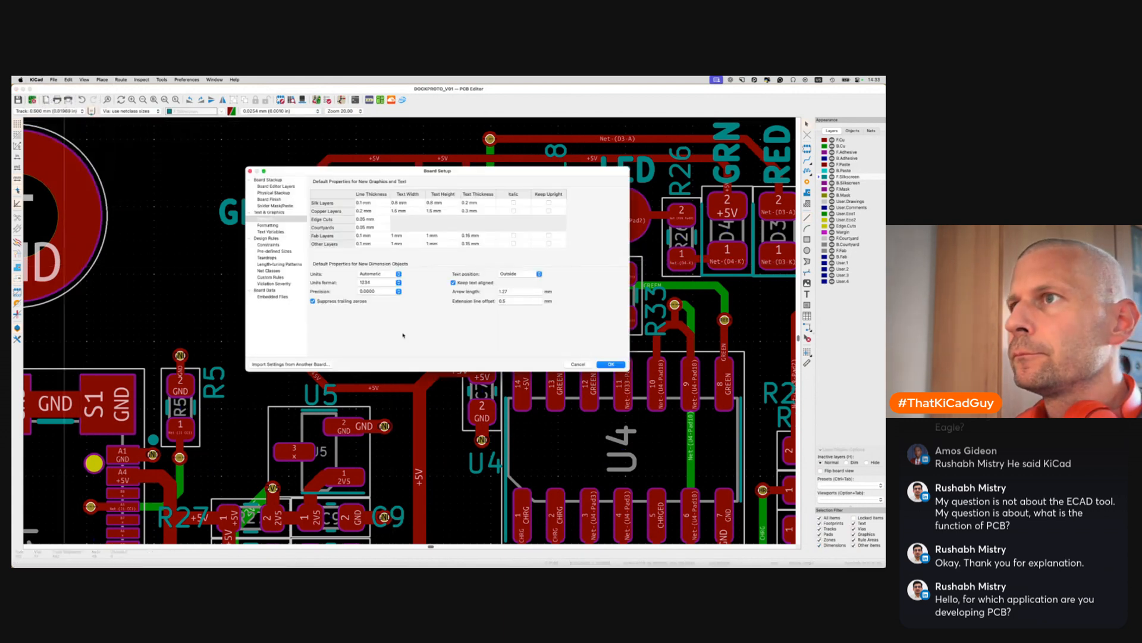
{"action": "left_click", "coordinate": [366, 203]}
{"action": "left_click", "coordinate": [360, 202]}
{"action": "type", "text": "2"}
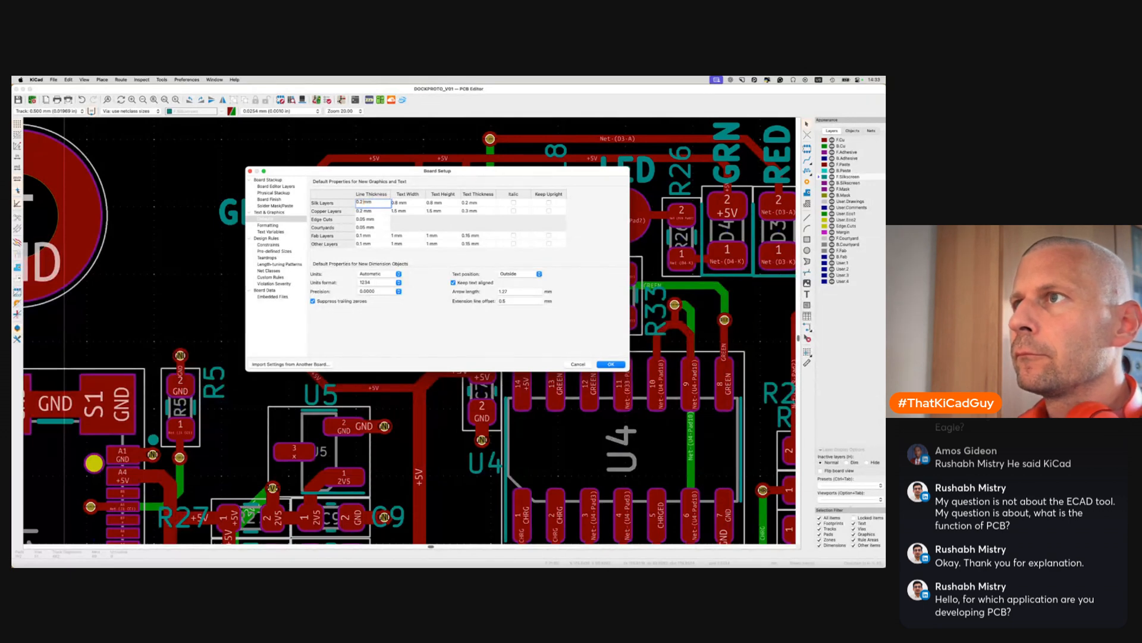
{"action": "key", "text": "Return"}
Draw a vertical silkscreen line along the left side of R31
{"action": "key", "text": "shift+super+l"}
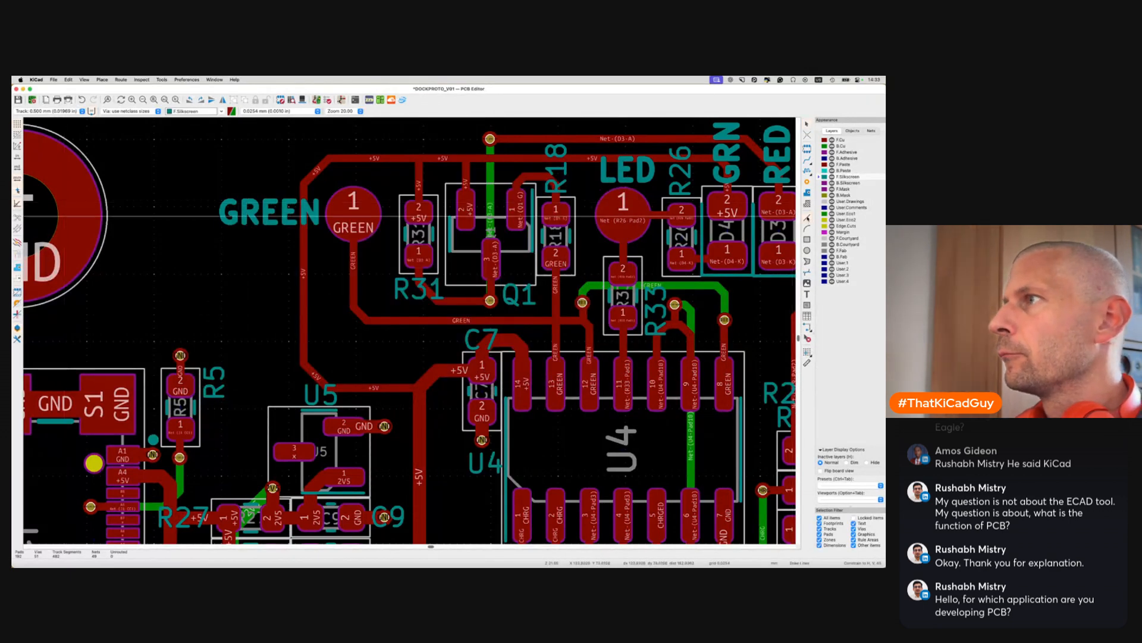
{"action": "left_click", "coordinate": [395, 195]}
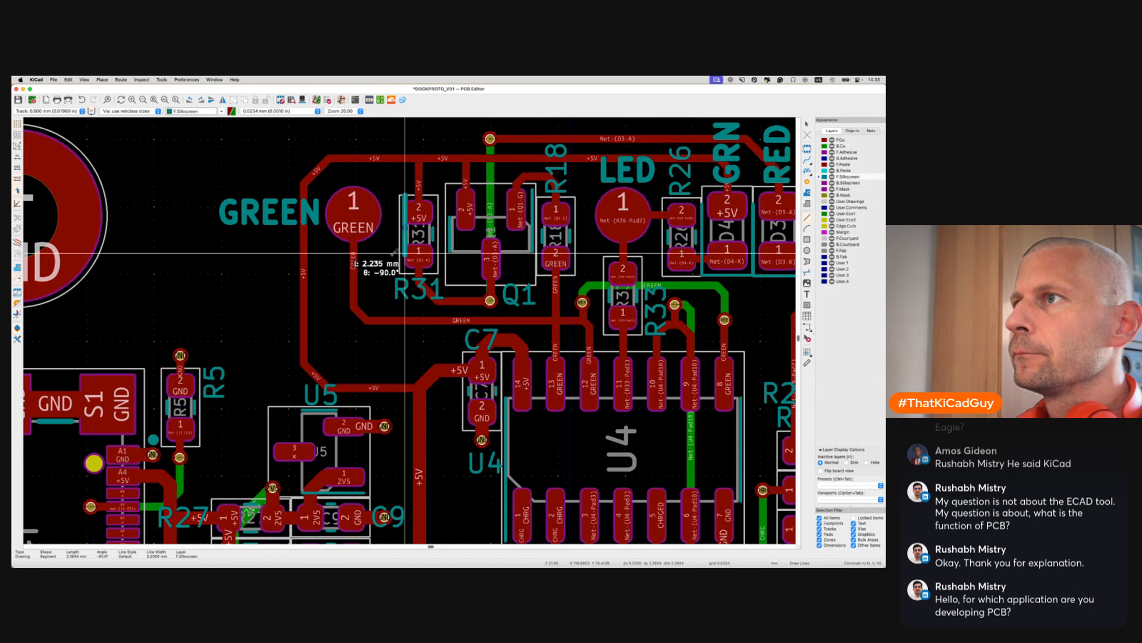
{"action": "left_click", "coordinate": [405, 271]}
{"action": "key", "text": "Escape"}
{"action": "key", "text": "Escape"}
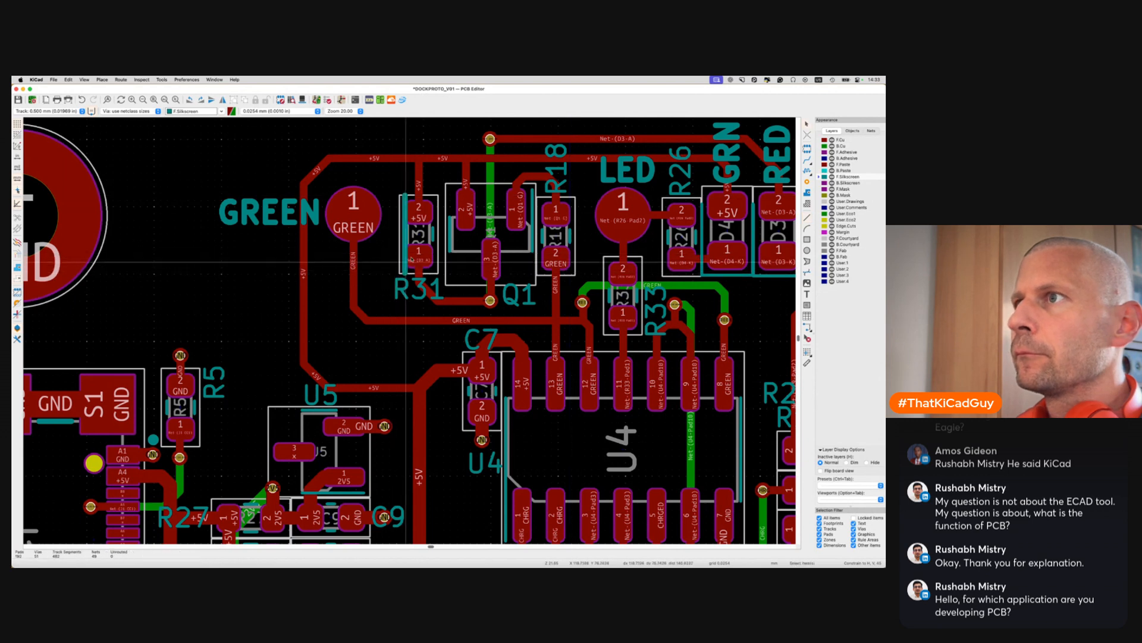
Move the vertical silkscreen line into the gap between the GREEN test pad and R31, and save the board
{"action": "key", "text": "m"}
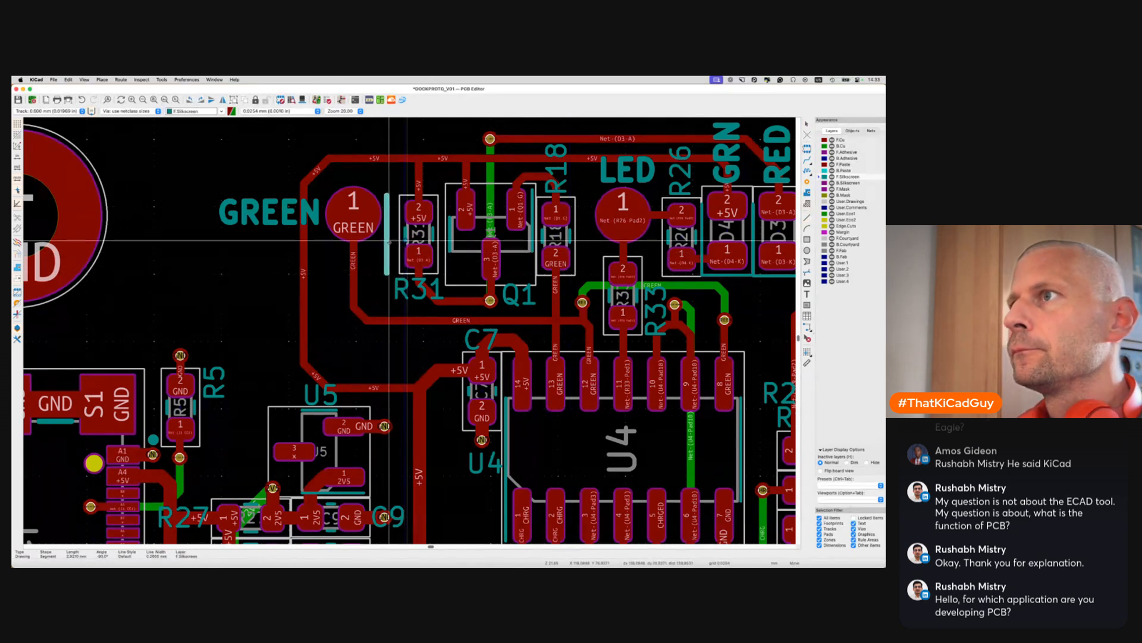
{"action": "left_click", "coordinate": [393, 241]}
{"action": "key", "text": "ctrl+s"}
{"action": "scroll", "coordinate": [394, 242], "scroll_direction": "down", "scroll_amount": 5}
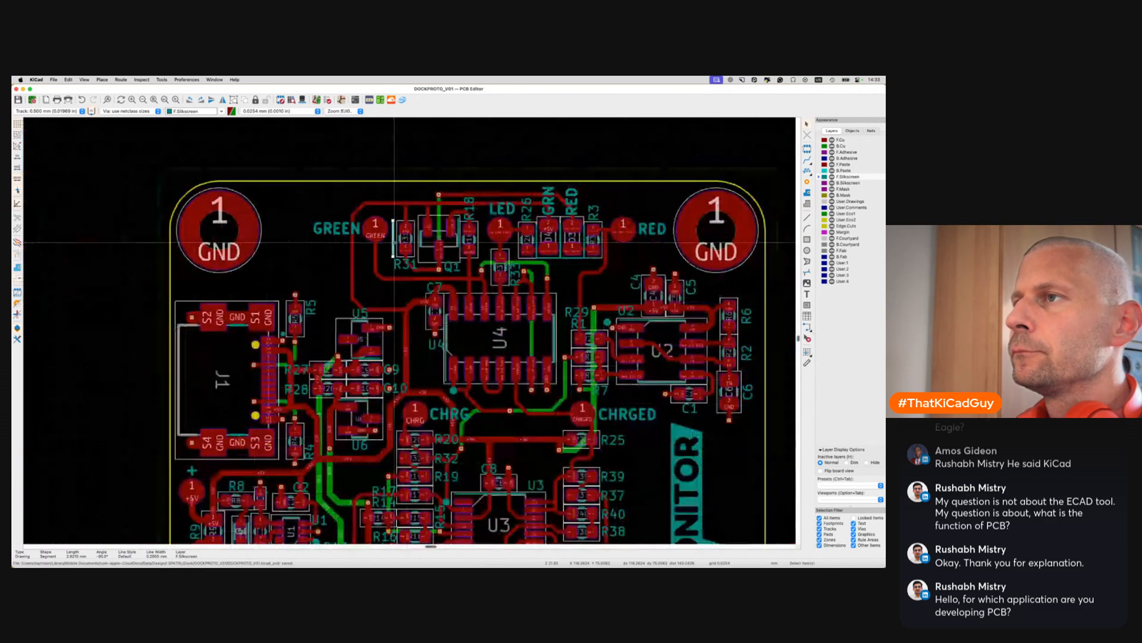
Inspect the board's silkscreen and component placement in the 3D view from several angles, including the back side
{"action": "scroll", "coordinate": [396, 309], "scroll_direction": "down", "scroll_amount": 10}
{"action": "scroll", "coordinate": [396, 310], "scroll_direction": "left", "scroll_amount": 5}
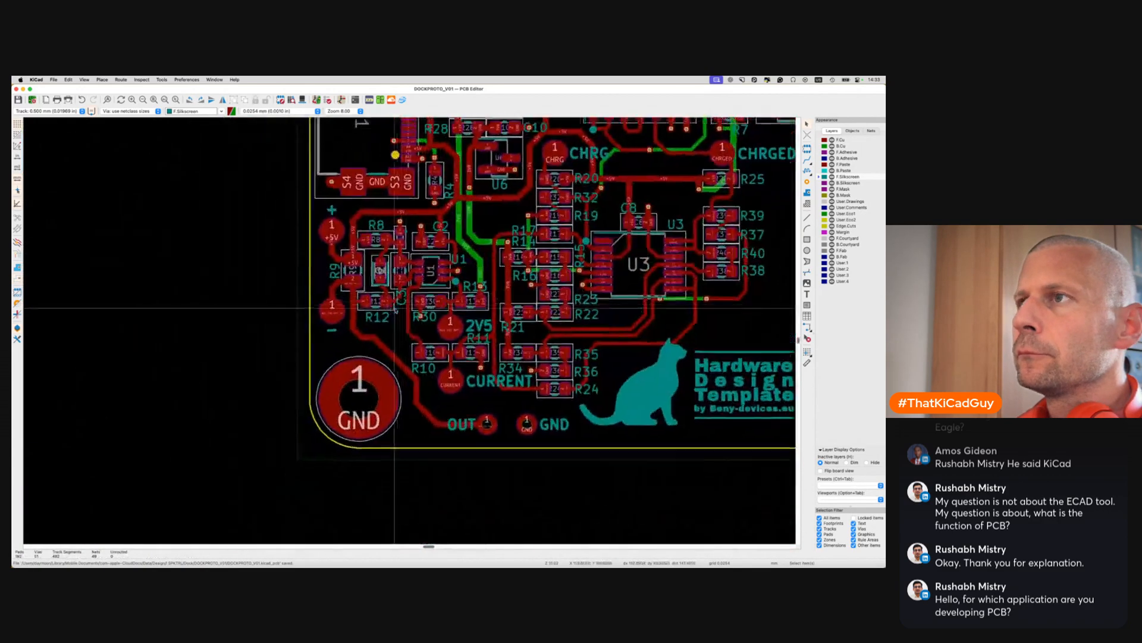
{"action": "scroll", "coordinate": [396, 310], "scroll_direction": "right", "scroll_amount": 1}
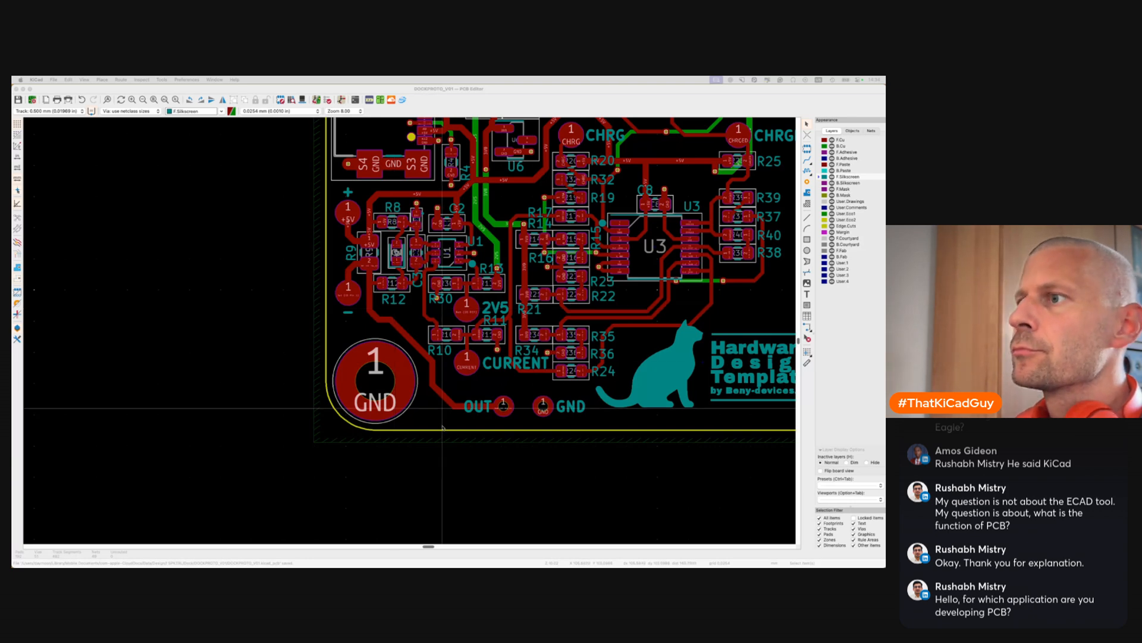
{"action": "left_click", "coordinate": [446, 459]}
{"action": "key", "text": "alt+3"}
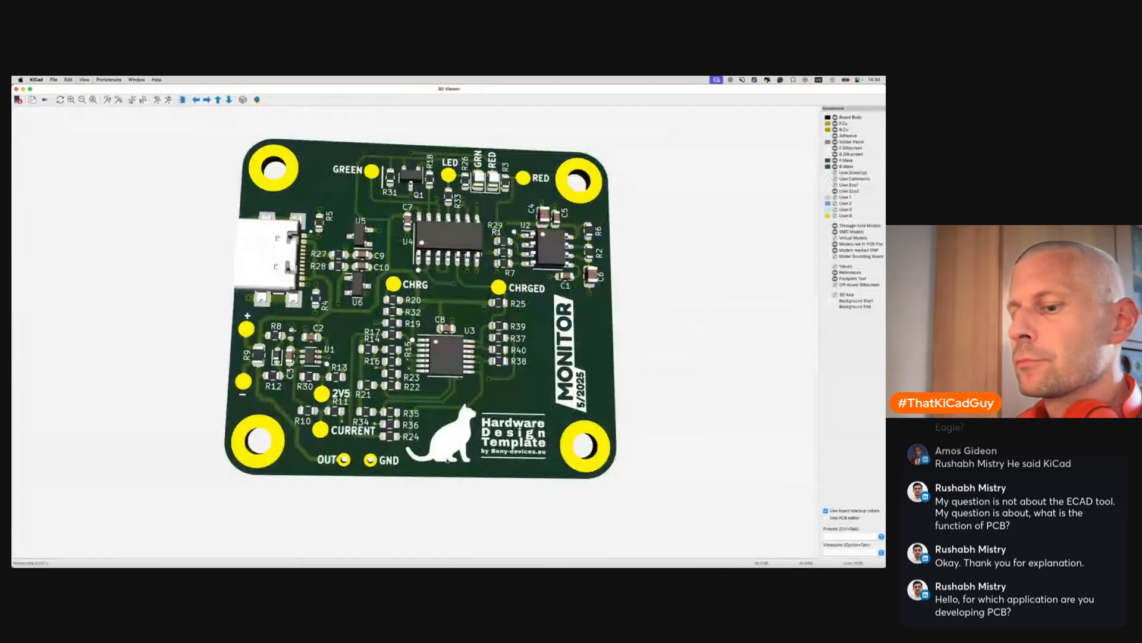
{"action": "left_click_drag", "start_coordinate": [339, 317], "coordinate": [595, 280]}
{"action": "left_click_drag", "start_coordinate": [492, 282], "coordinate": [578, 258]}
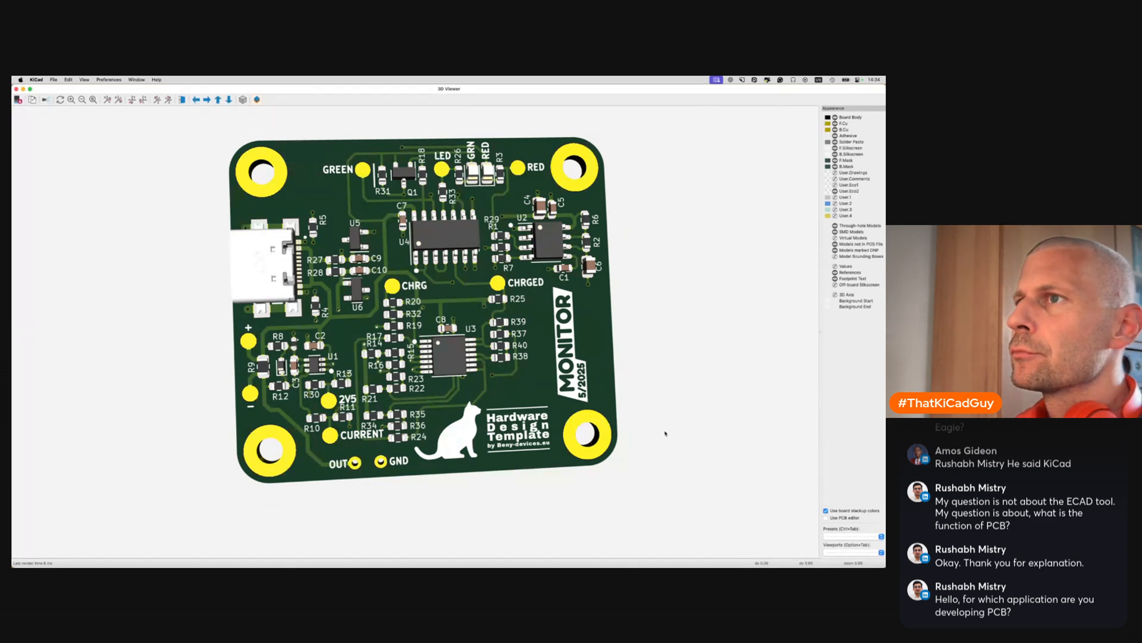
{"action": "left_click_drag", "start_coordinate": [666, 431], "coordinate": [639, 411]}
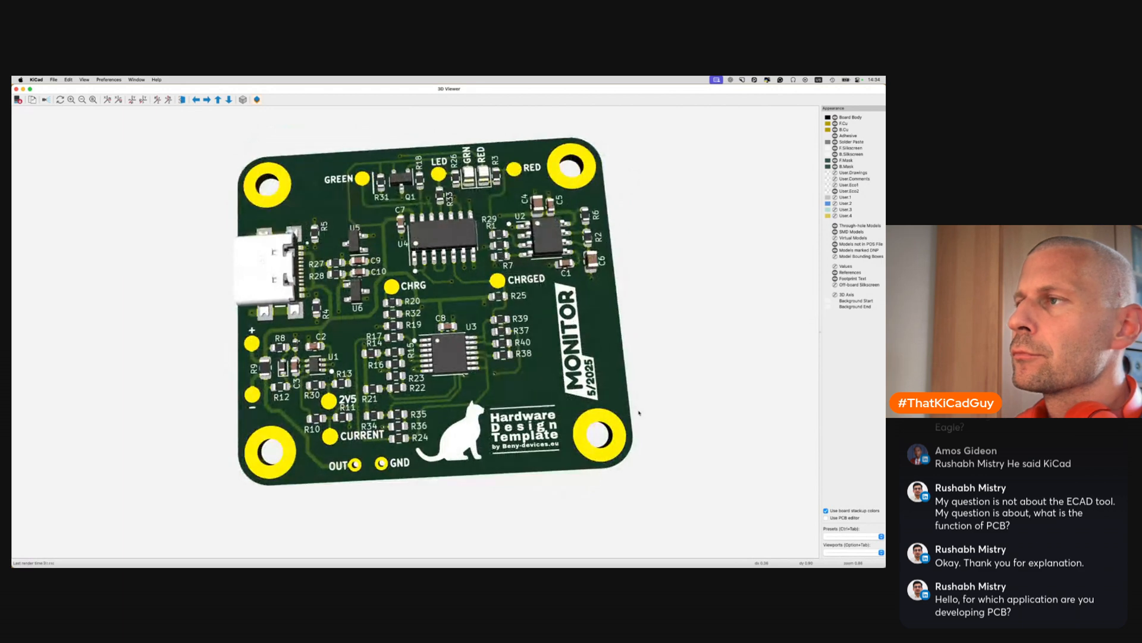
{"action": "scroll", "coordinate": [639, 413], "scroll_direction": "down", "scroll_amount": 1}
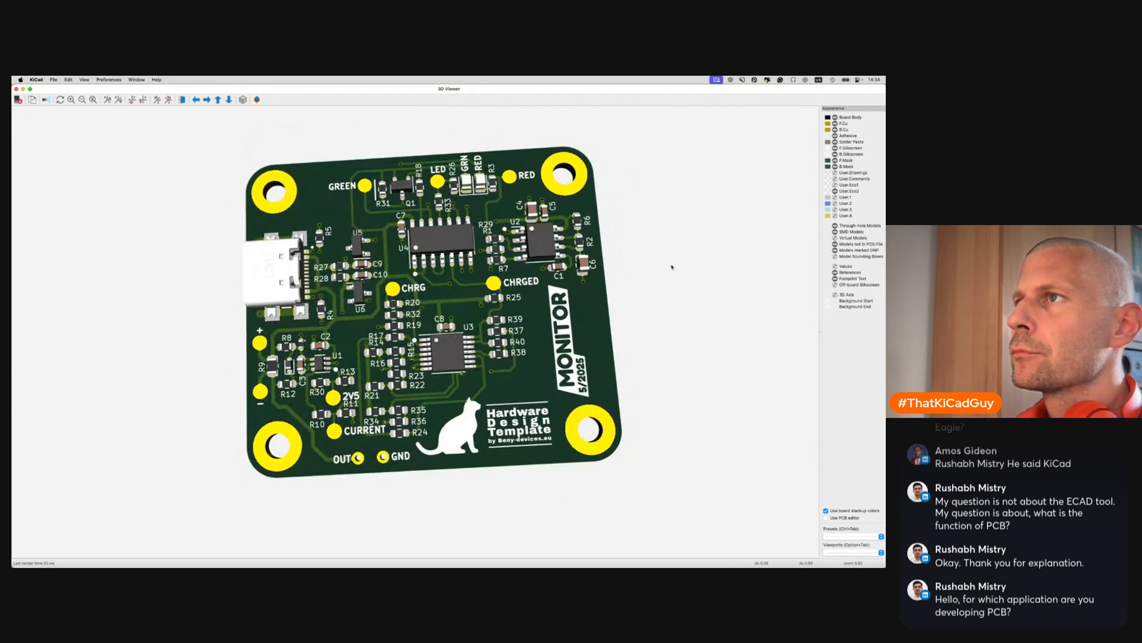
{"action": "left_click_drag", "start_coordinate": [671, 262], "coordinate": [654, 279]}
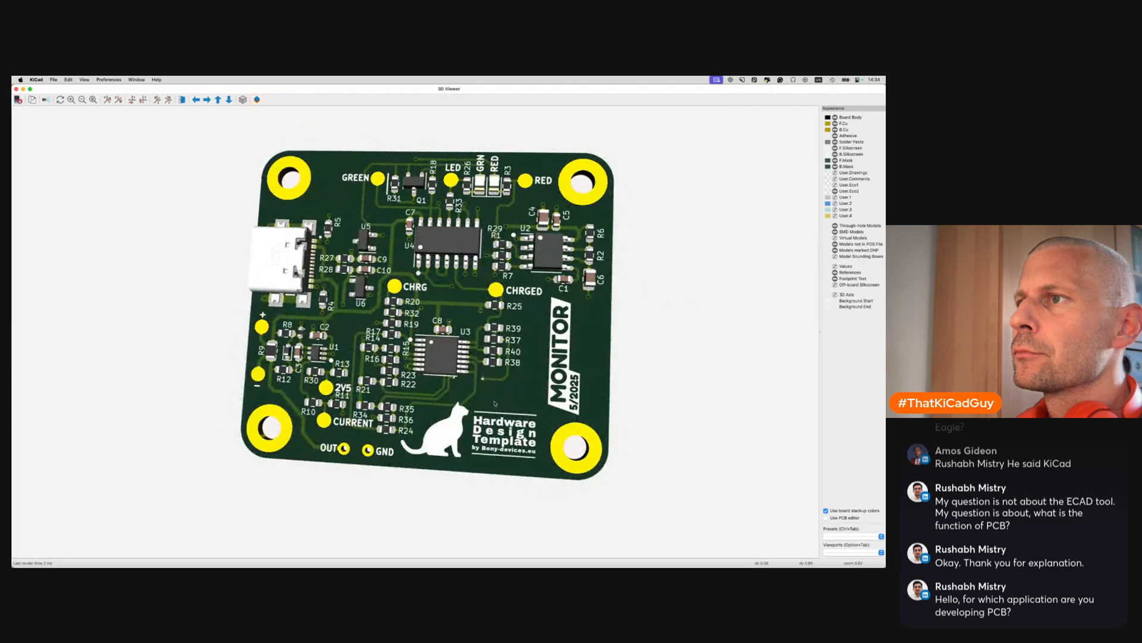
{"action": "left_click_drag", "start_coordinate": [495, 404], "coordinate": [491, 399]}
{"action": "key", "text": "f"}
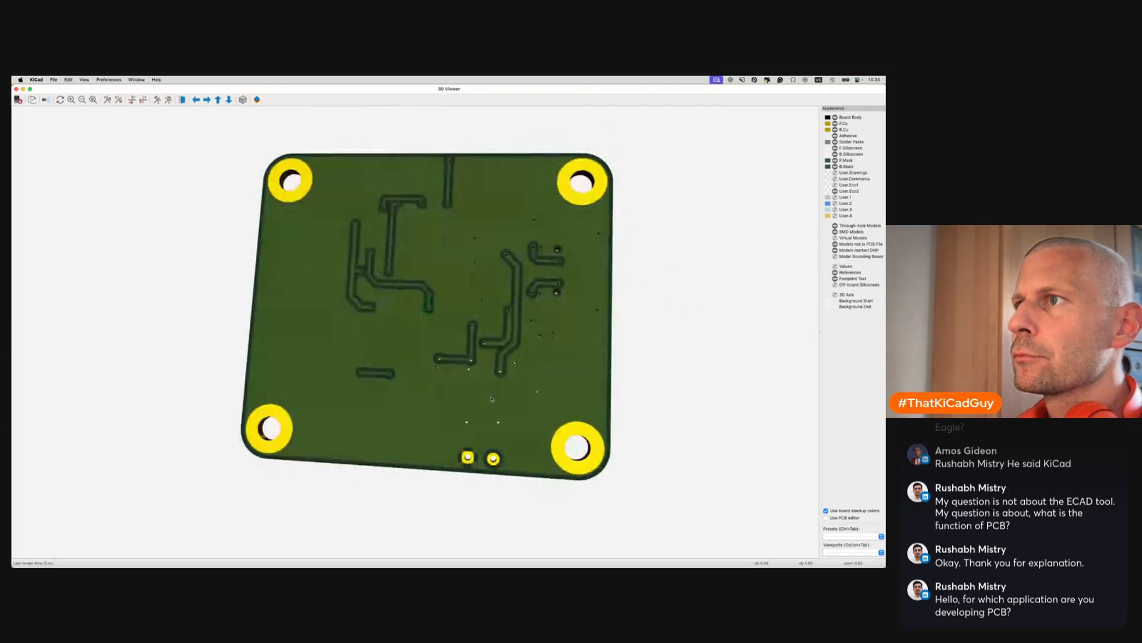
{"action": "key", "text": "f"}
{"action": "key", "text": "super+w"}
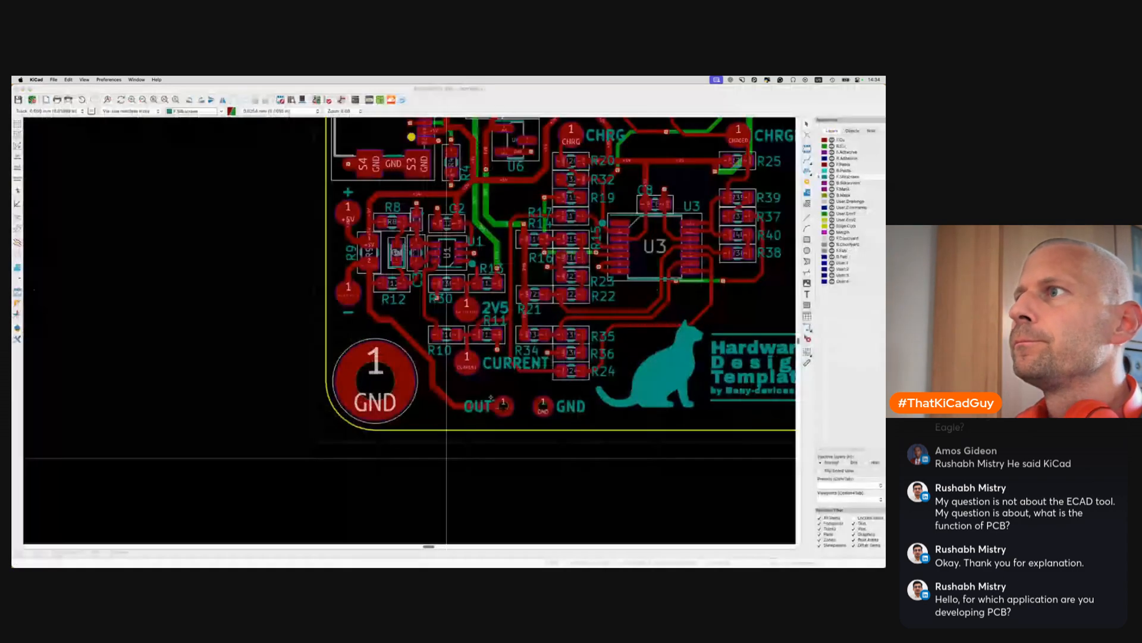
Run the design rules check on the whole board, with the checker enlarged for reading the results
{"action": "scroll", "coordinate": [489, 244], "scroll_direction": "down", "scroll_amount": 3}
{"action": "middle_click_drag", "start_coordinate": [489, 244], "coordinate": [353, 361]}
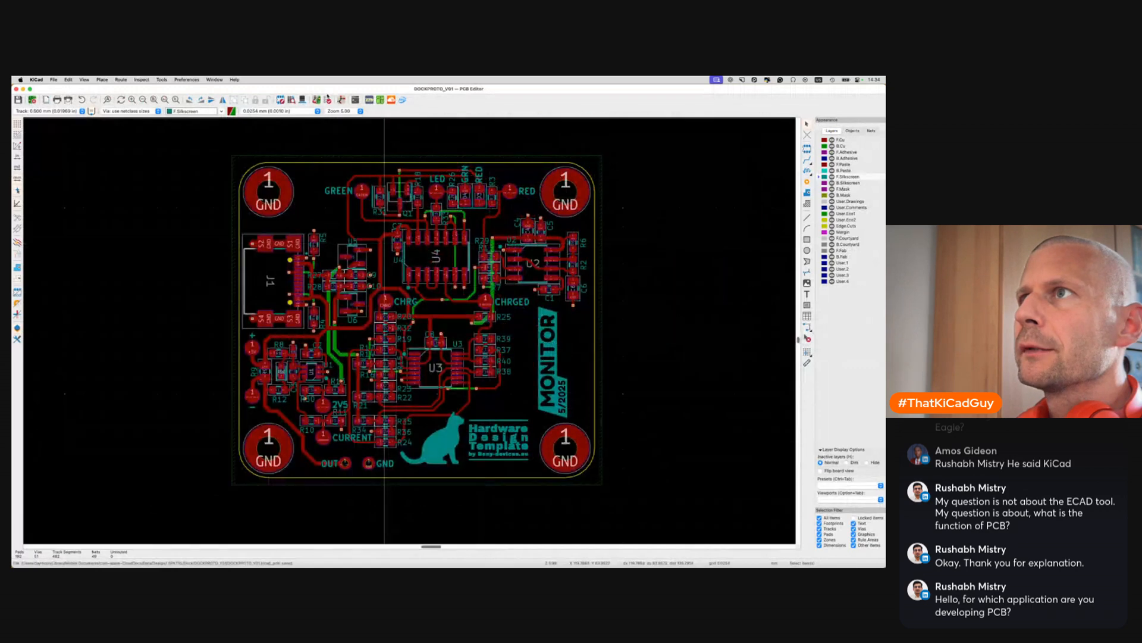
{"action": "left_click", "coordinate": [327, 99]}
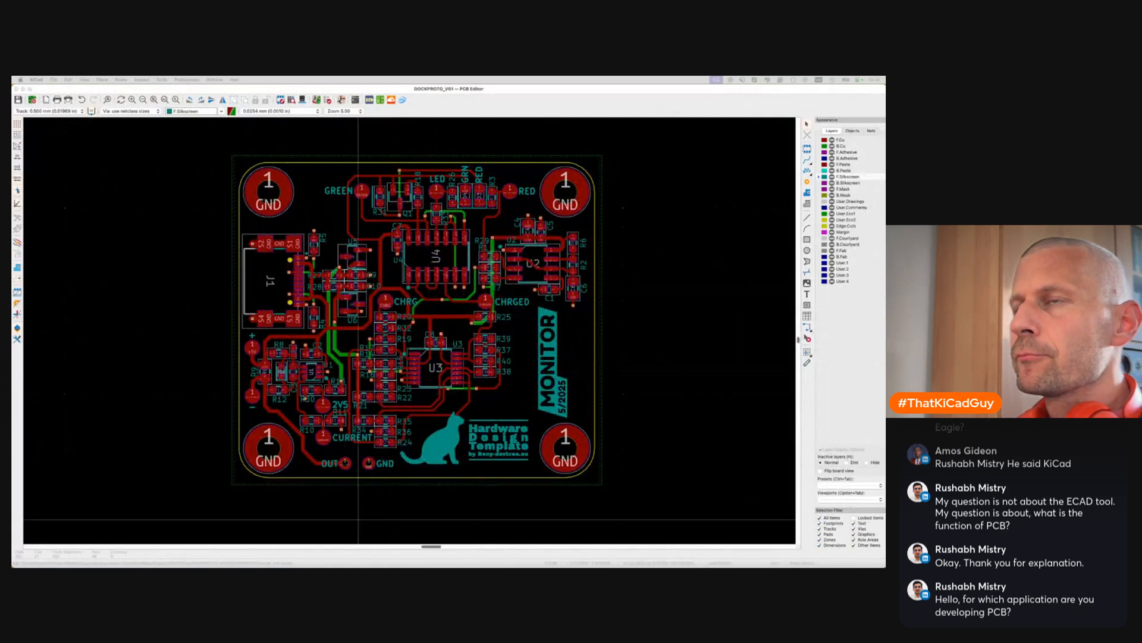
{"action": "left_click_drag", "start_coordinate": [330, 567], "coordinate": [188, 128]}
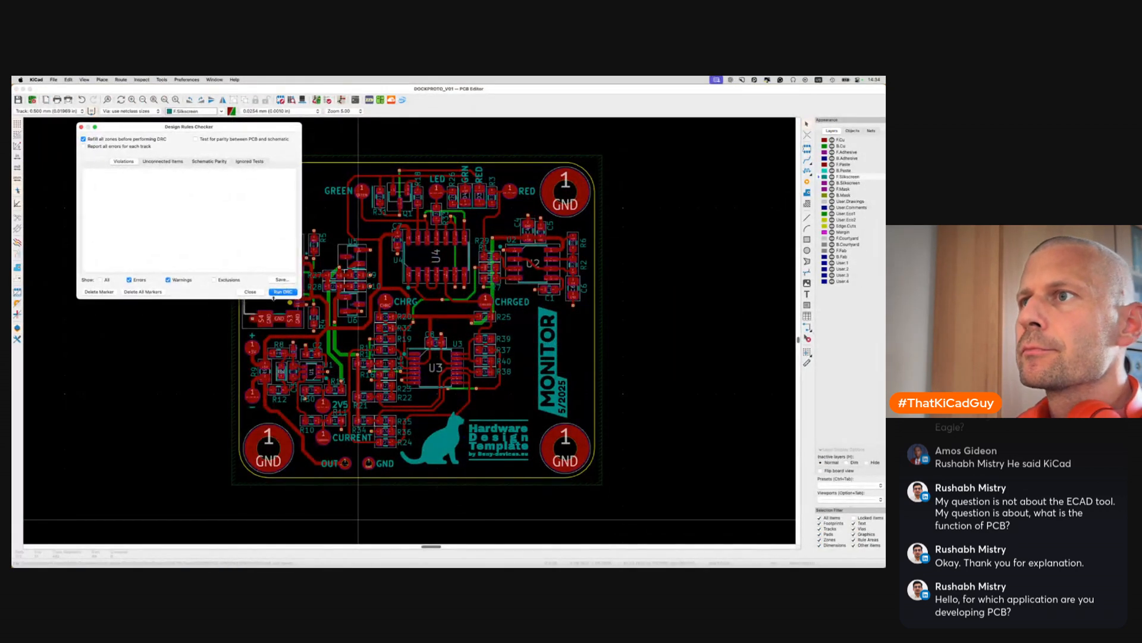
{"action": "left_click_drag", "start_coordinate": [300, 297], "coordinate": [387, 535]}
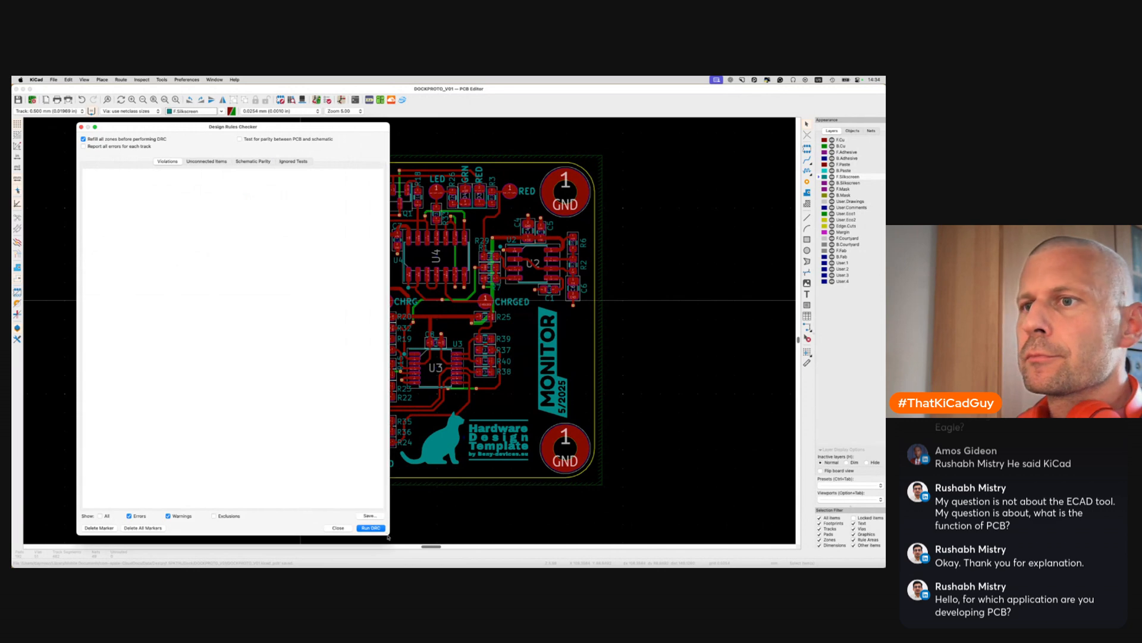
{"action": "left_click", "coordinate": [370, 528]}
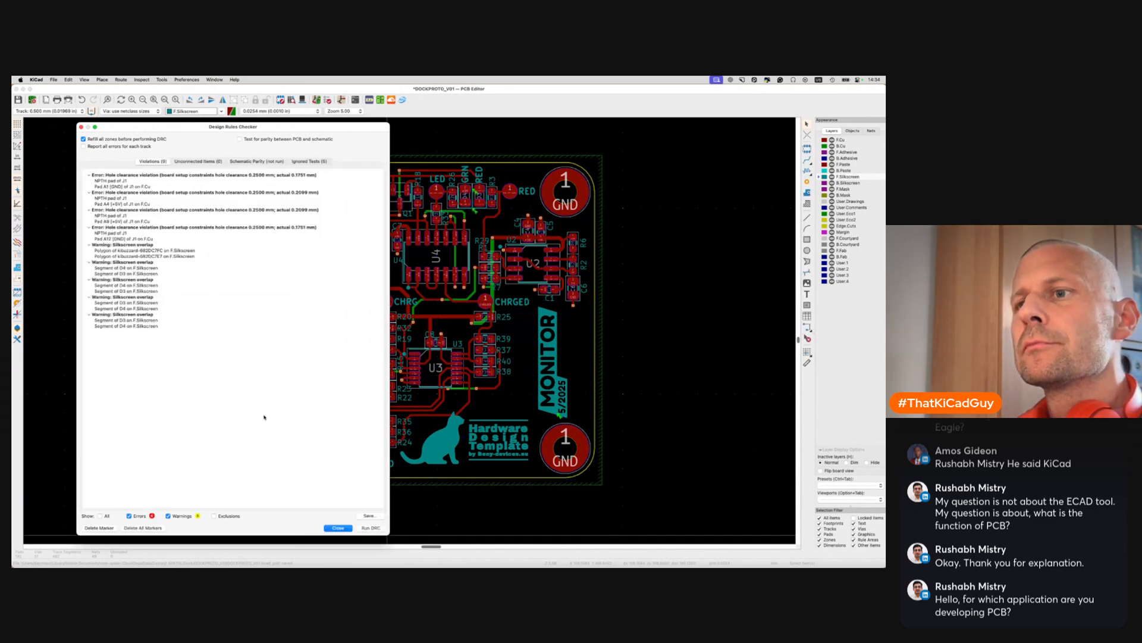
Exclude warnings from the check results and examine the hole clearance error at J1's NPTH pad on the board
{"action": "left_click", "coordinate": [169, 516]}
{"action": "left_click", "coordinate": [149, 181]}
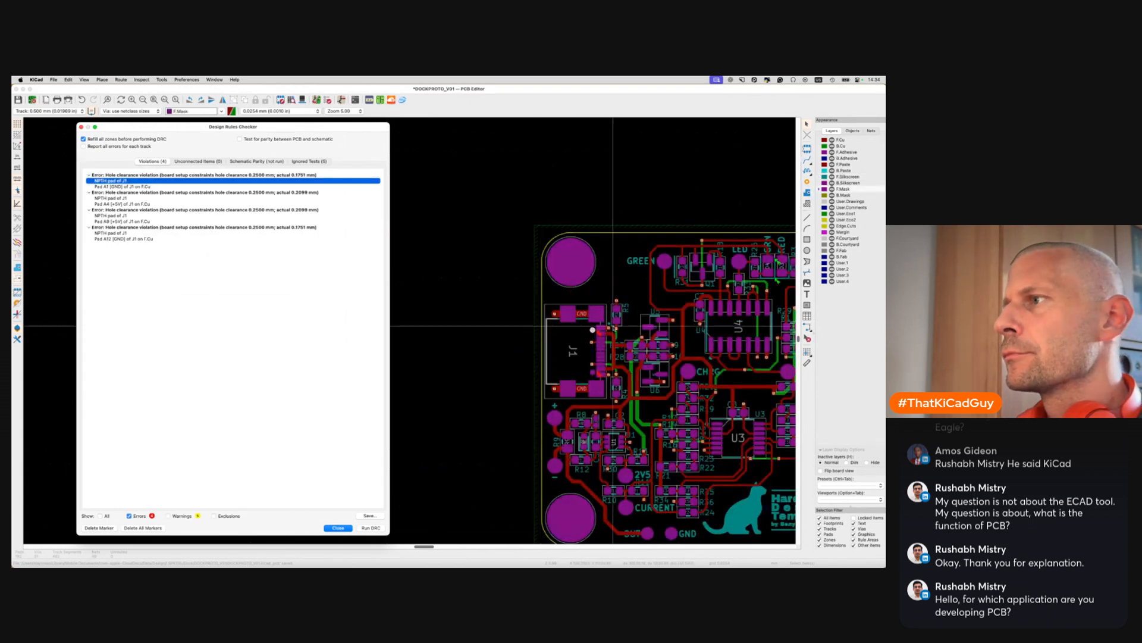
{"action": "scroll", "coordinate": [601, 326], "scroll_direction": "up", "scroll_amount": 8}
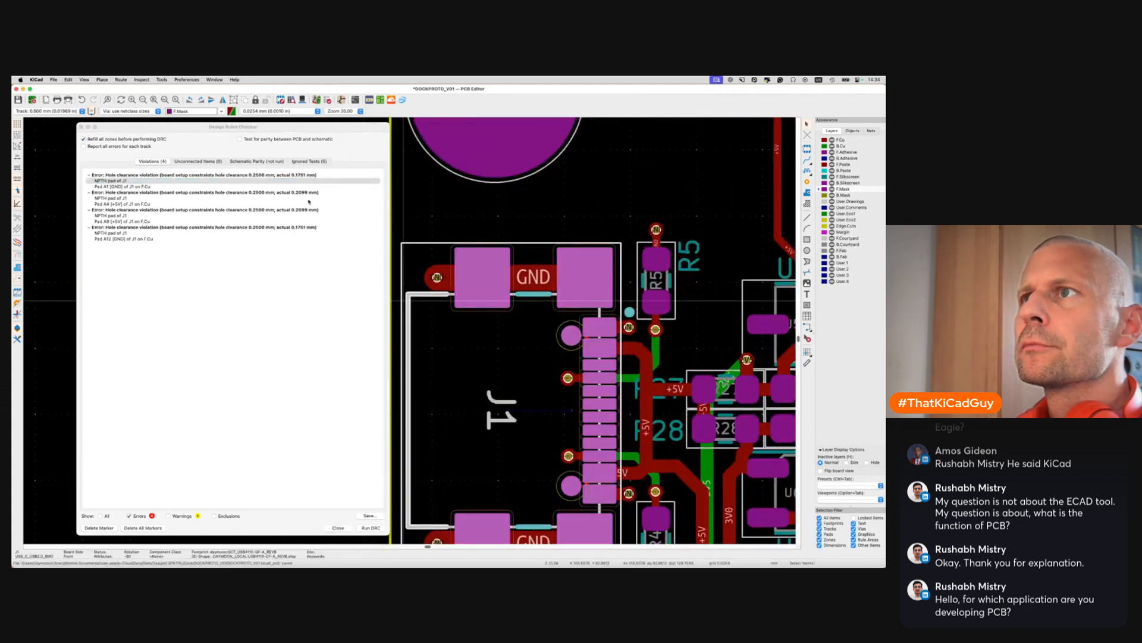
{"action": "left_click", "coordinate": [310, 180]}
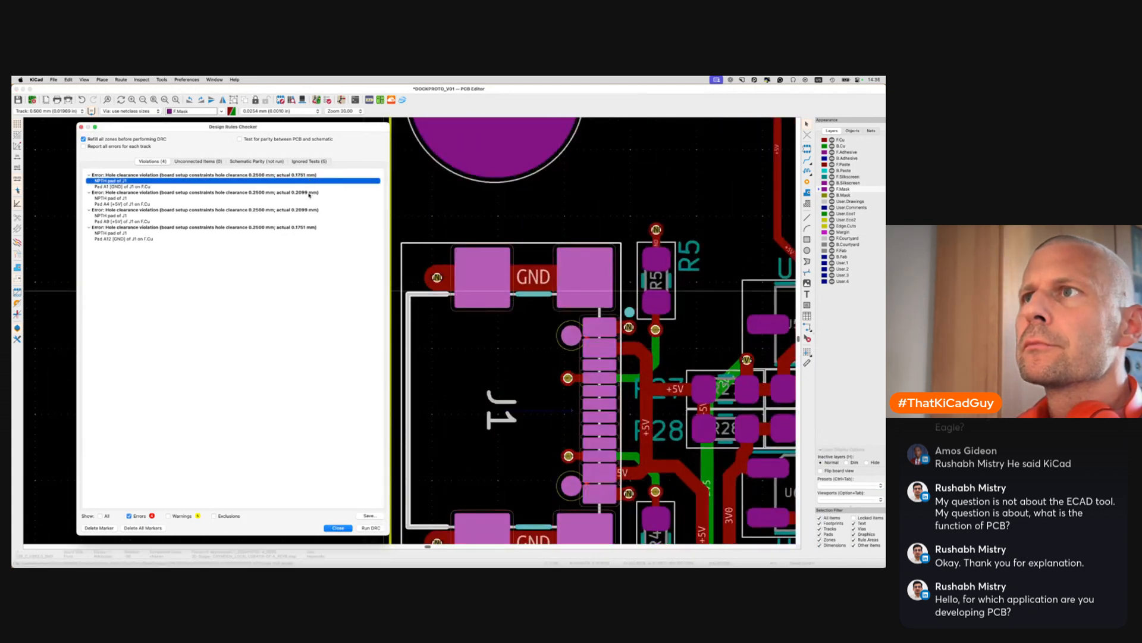
Set the copper to hole clearance to 0.17 mm in the board setup constraints
{"action": "left_click", "coordinate": [53, 80]}
{"action": "left_click", "coordinate": [59, 165]}
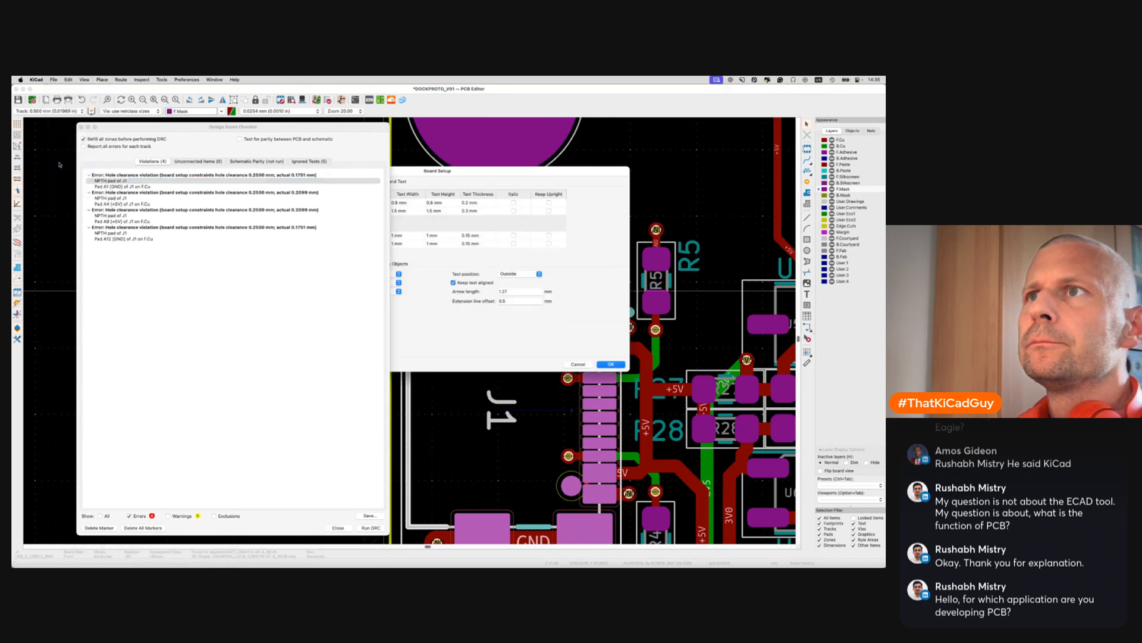
{"action": "left_click_drag", "start_coordinate": [441, 170], "coordinate": [620, 187]}
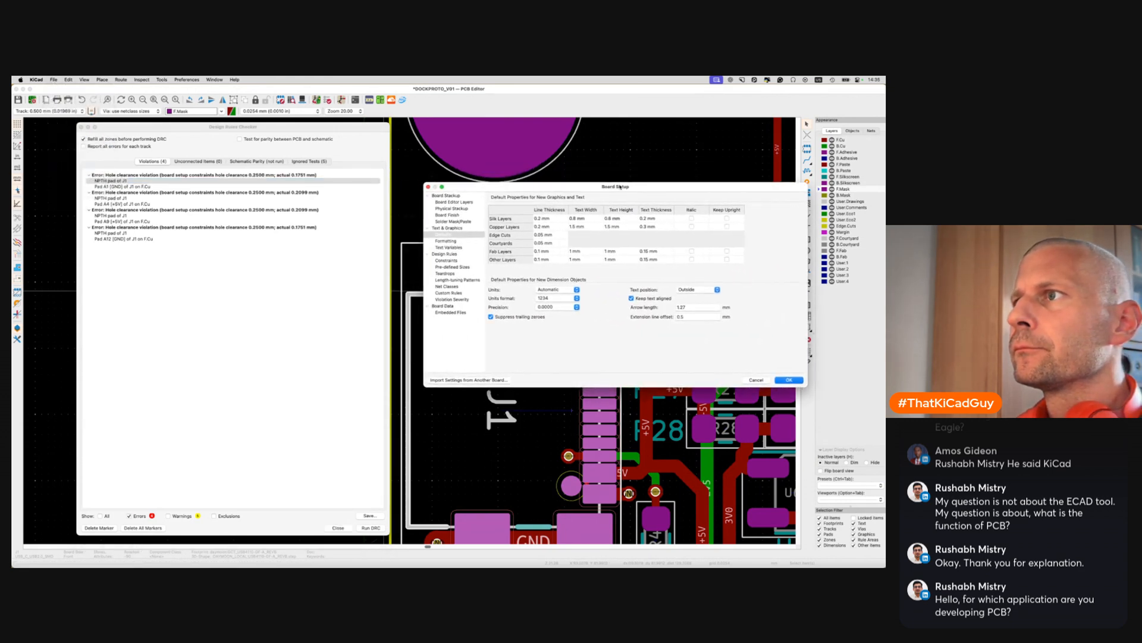
{"action": "left_click", "coordinate": [459, 260]}
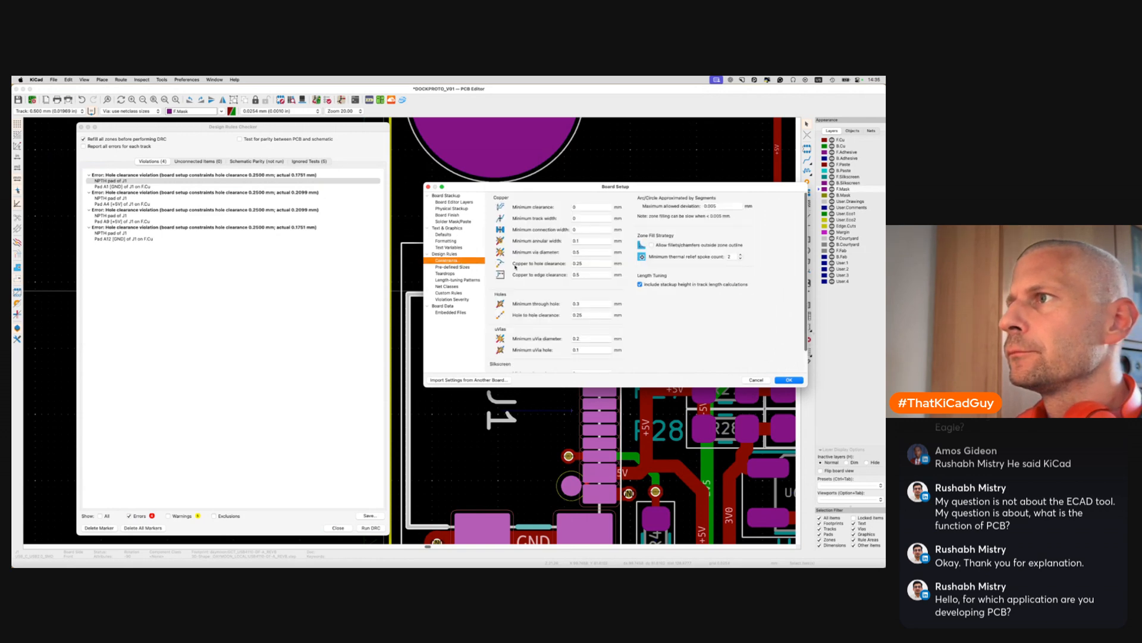
{"action": "left_click", "coordinate": [593, 262]}
{"action": "type", "text": "0.17"}
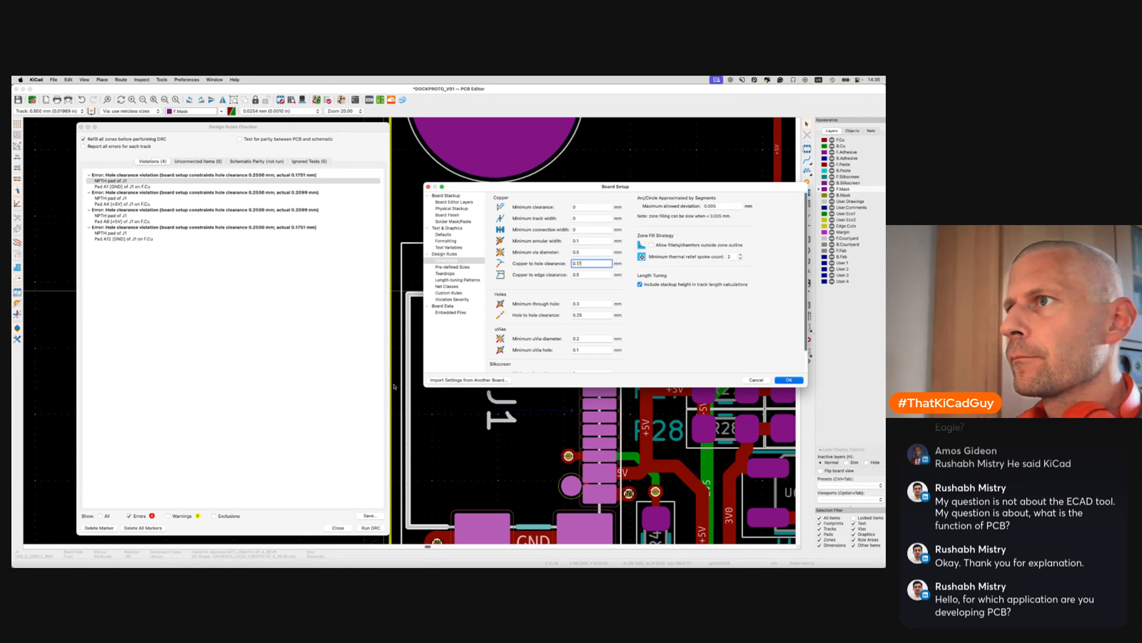
{"action": "left_click", "coordinate": [788, 380]}
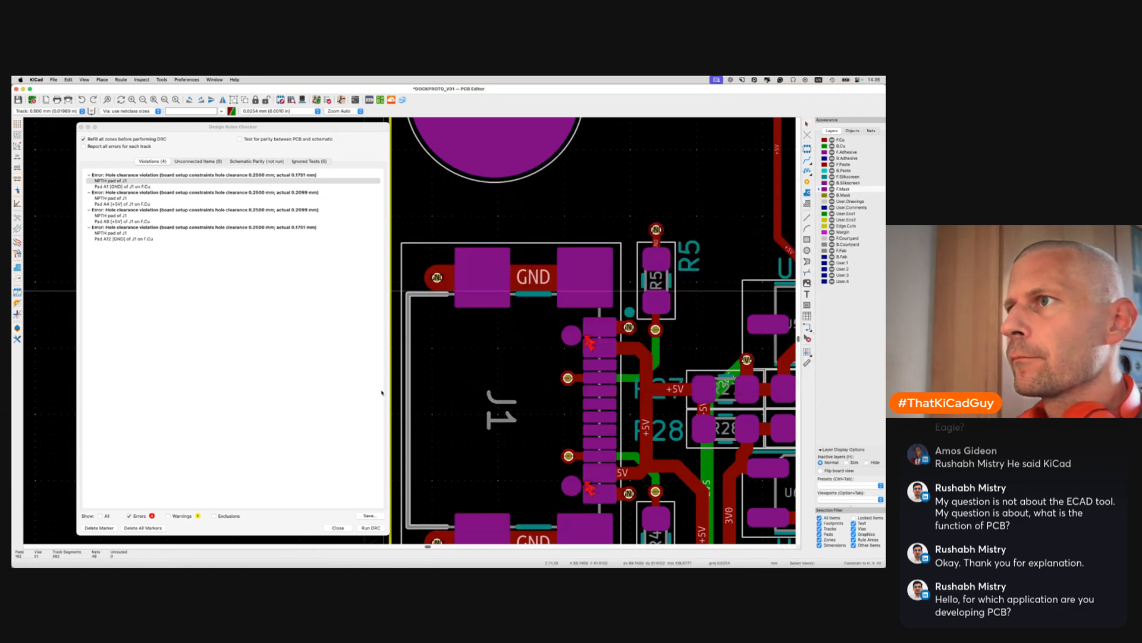
Rerun the design rules check, include warnings and examine the silkscreen overlaps at the MONITOR date label and between D4 and D3
{"action": "left_click", "coordinate": [370, 527]}
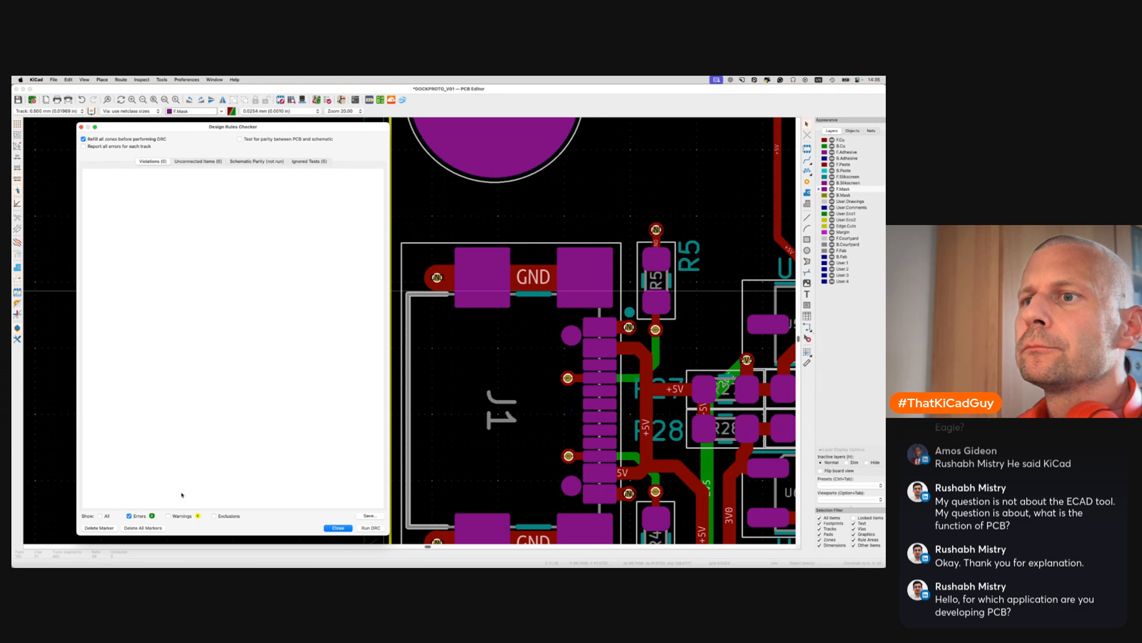
{"action": "left_click", "coordinate": [168, 516]}
{"action": "left_click", "coordinate": [156, 181]}
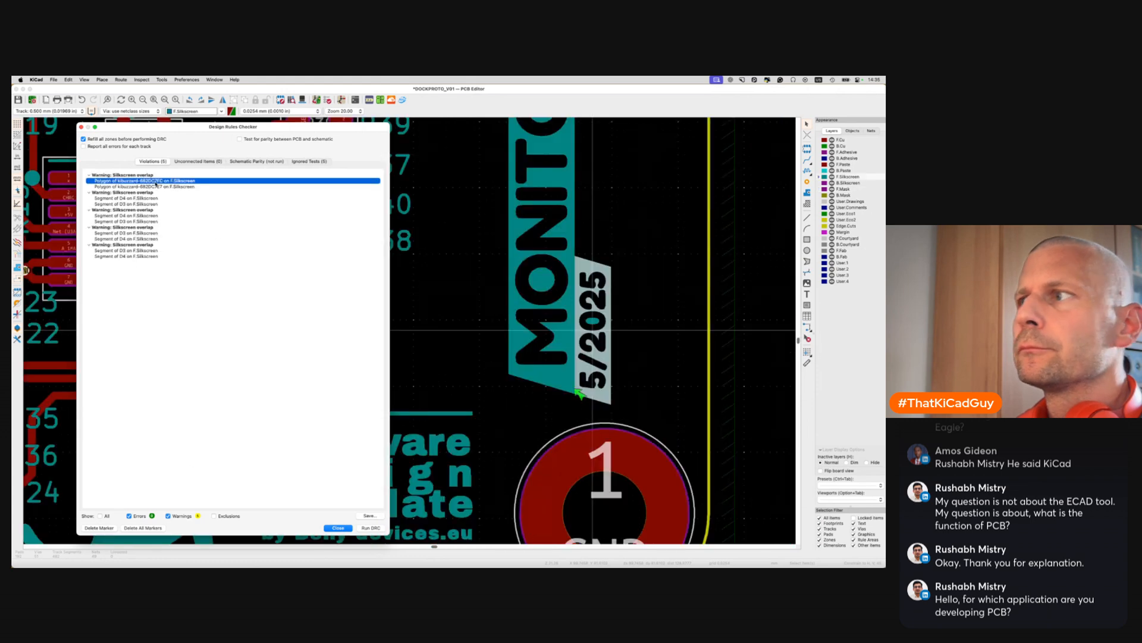
{"action": "left_click", "coordinate": [148, 198]}
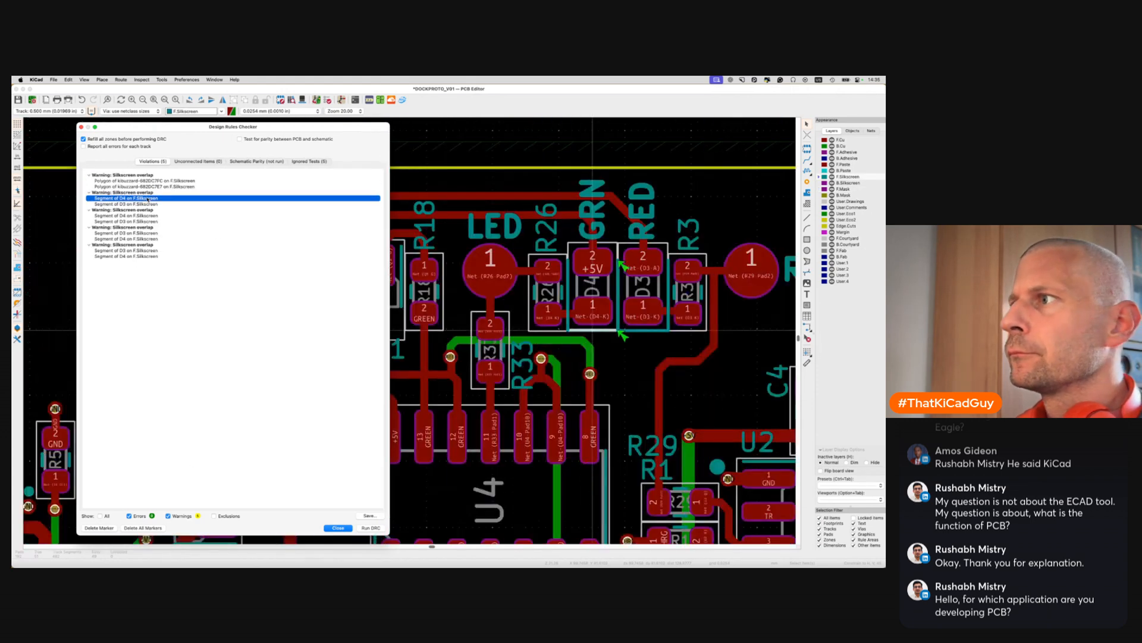
{"action": "scroll", "coordinate": [638, 304], "scroll_direction": "up", "scroll_amount": 3}
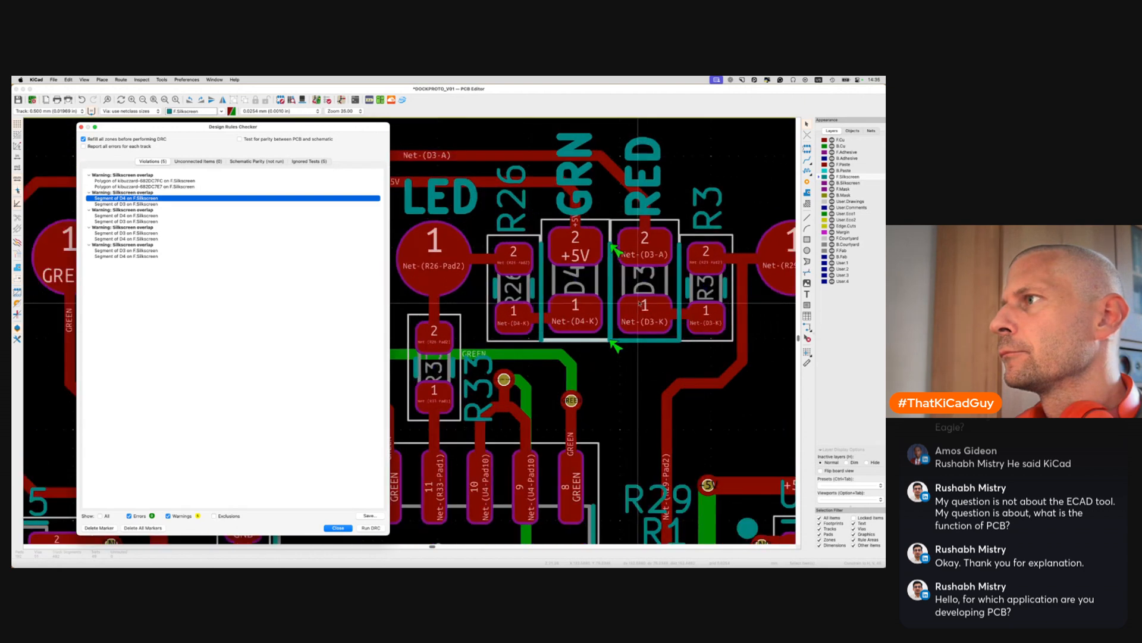
Move resistor R3 slightly to the right, away from LED D3
{"action": "left_click", "coordinate": [670, 281]}
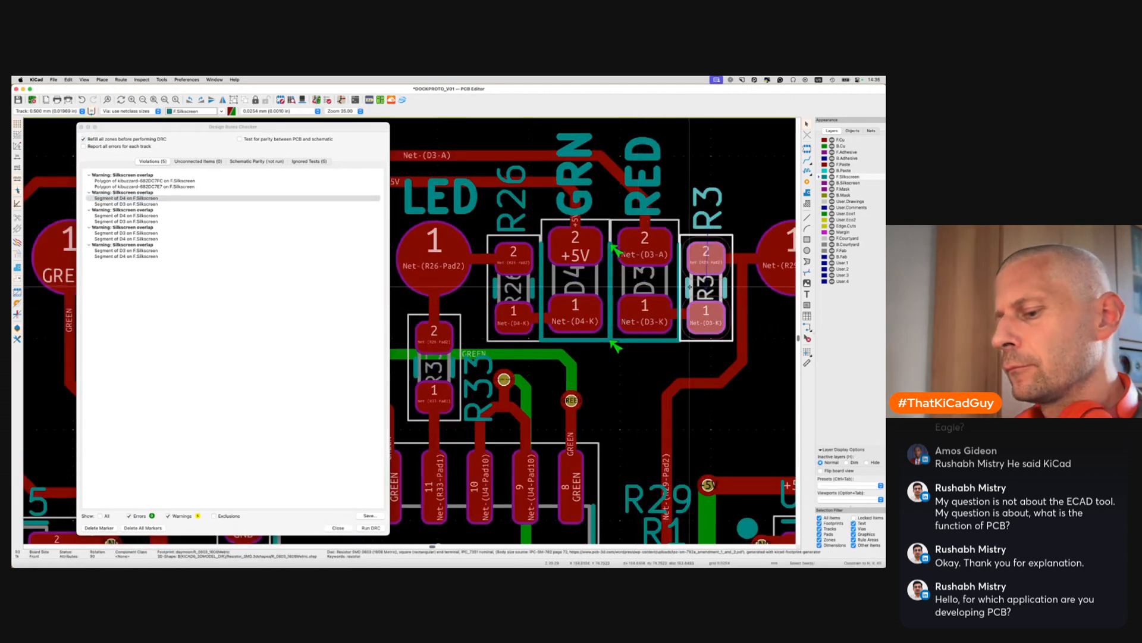
{"action": "key", "text": "Escape"}
{"action": "key", "text": "m"}
{"action": "left_click", "coordinate": [693, 288]}
Move LED D3 slightly to the right to separate its silkscreen outline from D4, and save the board
{"action": "left_click", "coordinate": [657, 285]}
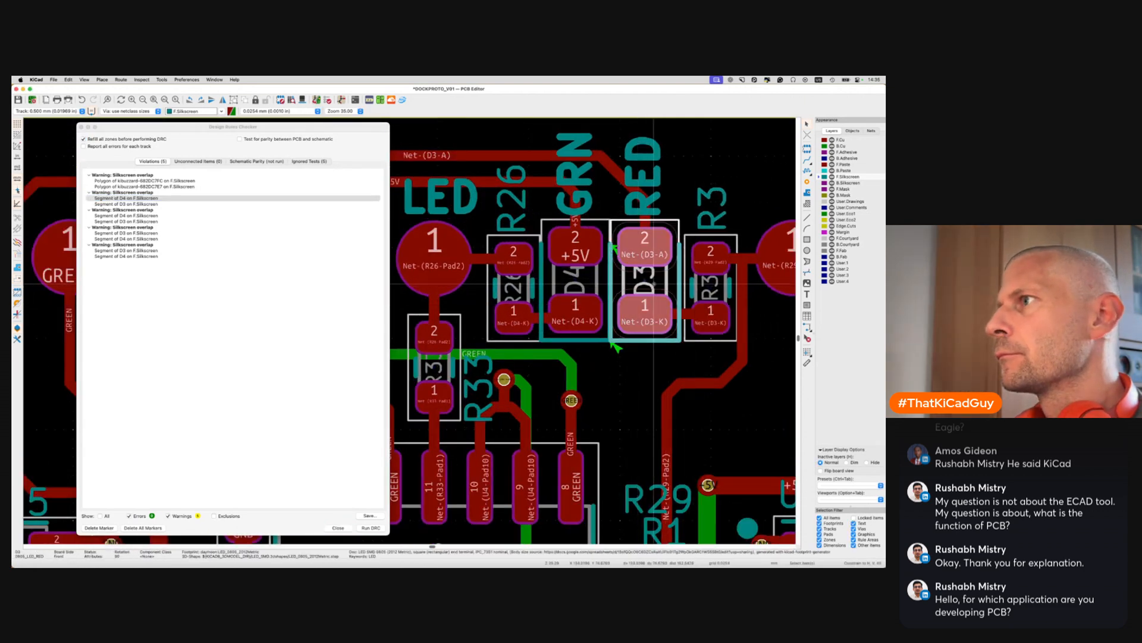
{"action": "key", "text": "m"}
{"action": "left_click", "coordinate": [659, 285]}
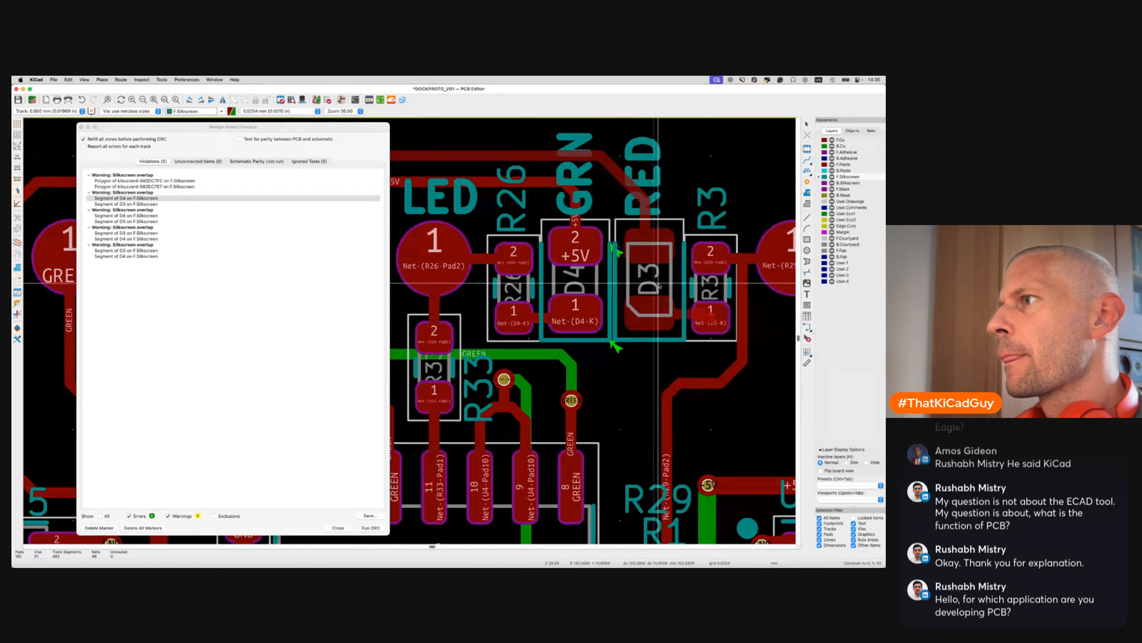
{"action": "left_click", "coordinate": [660, 286]}
{"action": "key", "text": "ctrl+s"}
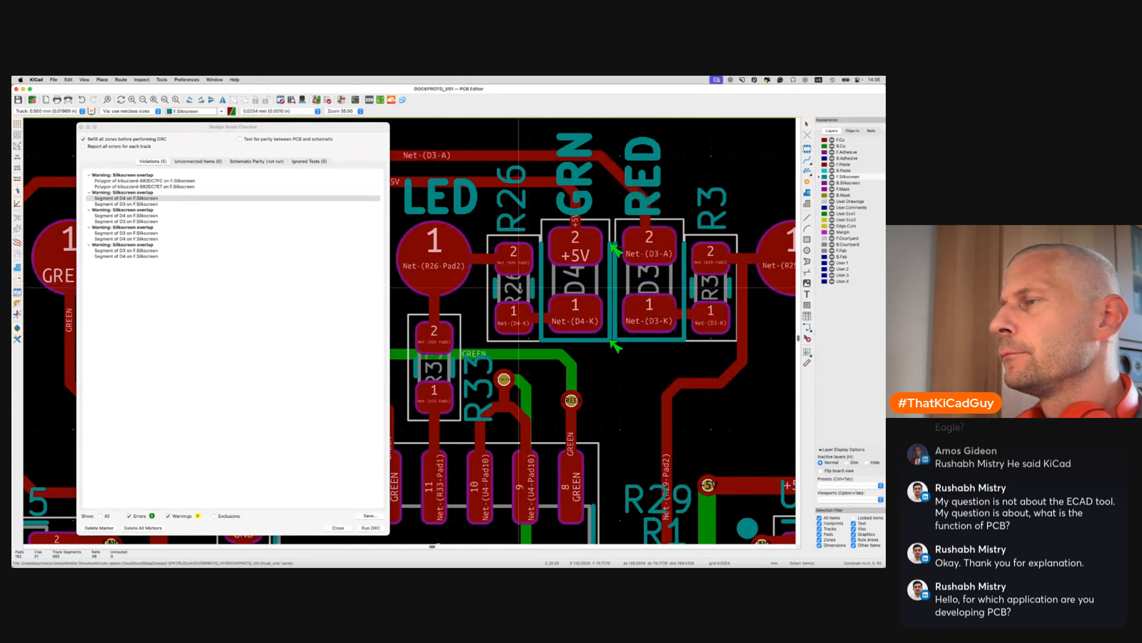
{"action": "left_click", "coordinate": [503, 292]}
{"action": "key", "text": "m"}
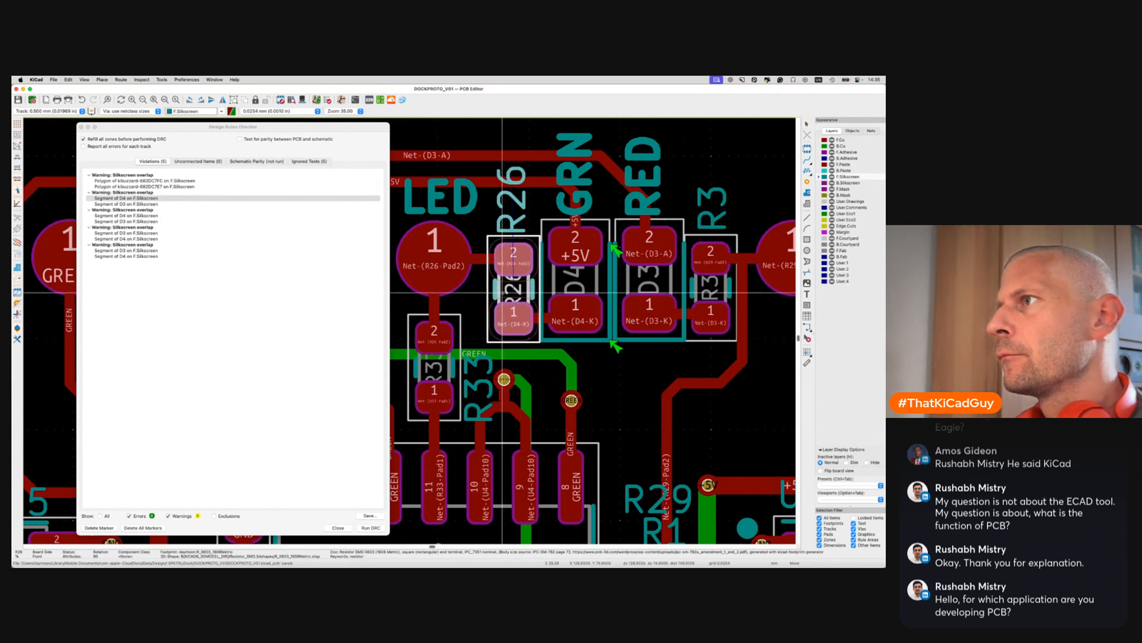
{"action": "left_click", "coordinate": [502, 293]}
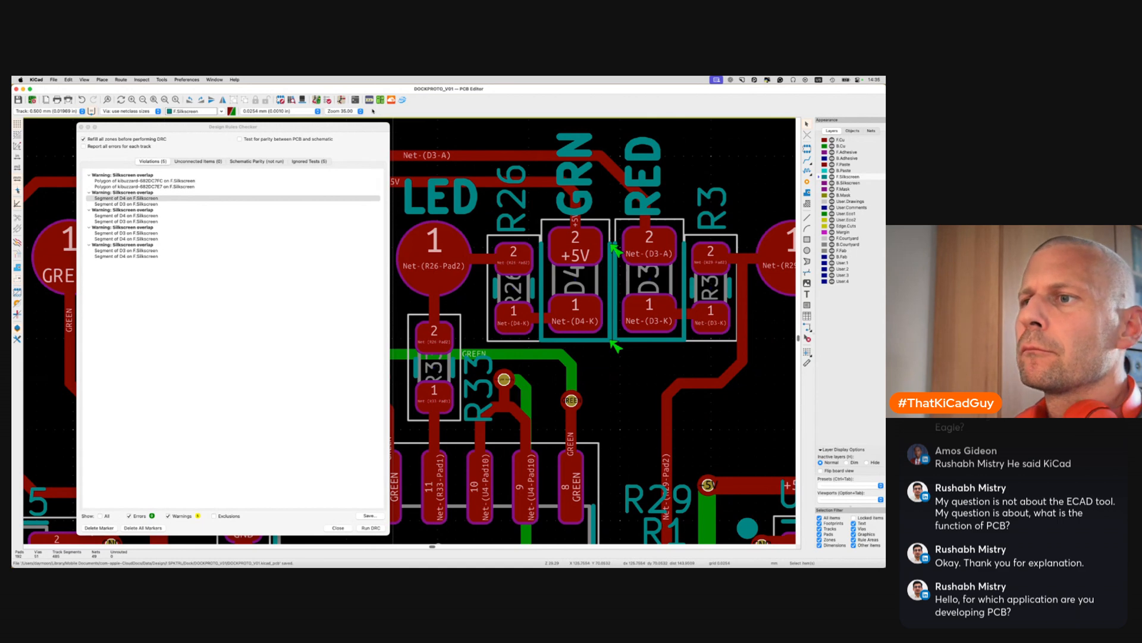
Rerun the design rules check and examine the remaining silkscreen overlap where the 5/2025 date label meets the MONITOR title
{"action": "left_click", "coordinate": [370, 527]}
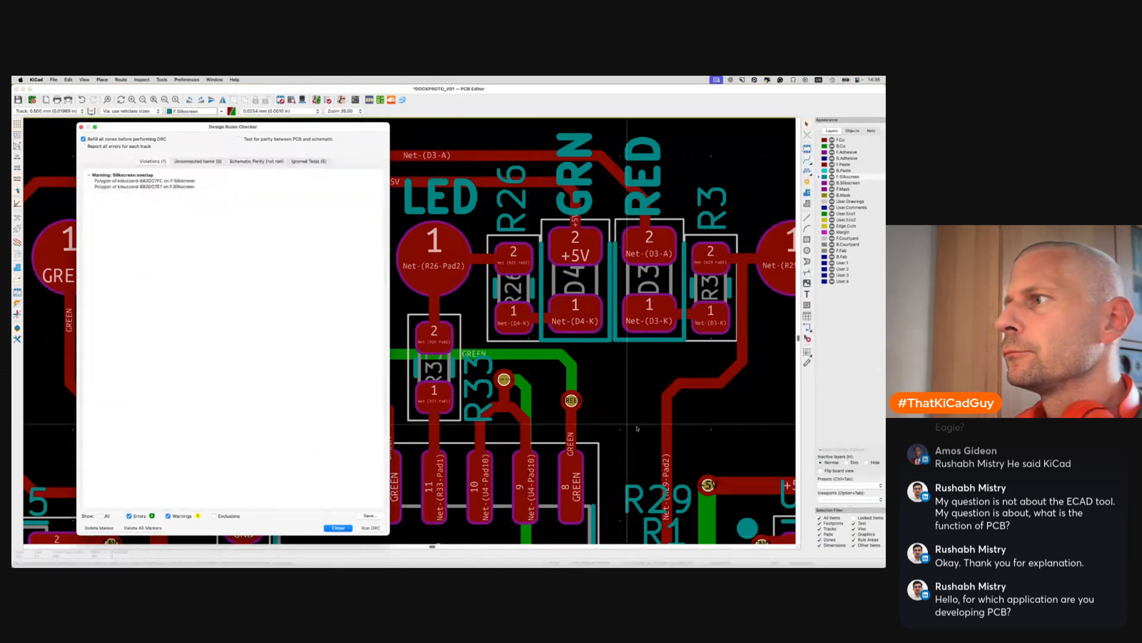
{"action": "scroll", "coordinate": [677, 435], "scroll_direction": "down", "scroll_amount": 5}
{"action": "scroll", "coordinate": [678, 437], "scroll_direction": "down", "scroll_amount": 4}
{"action": "scroll", "coordinate": [679, 436], "scroll_direction": "right", "scroll_amount": 4}
{"action": "scroll", "coordinate": [678, 437], "scroll_direction": "down", "scroll_amount": 5}
{"action": "scroll", "coordinate": [678, 436], "scroll_direction": "right", "scroll_amount": 3}
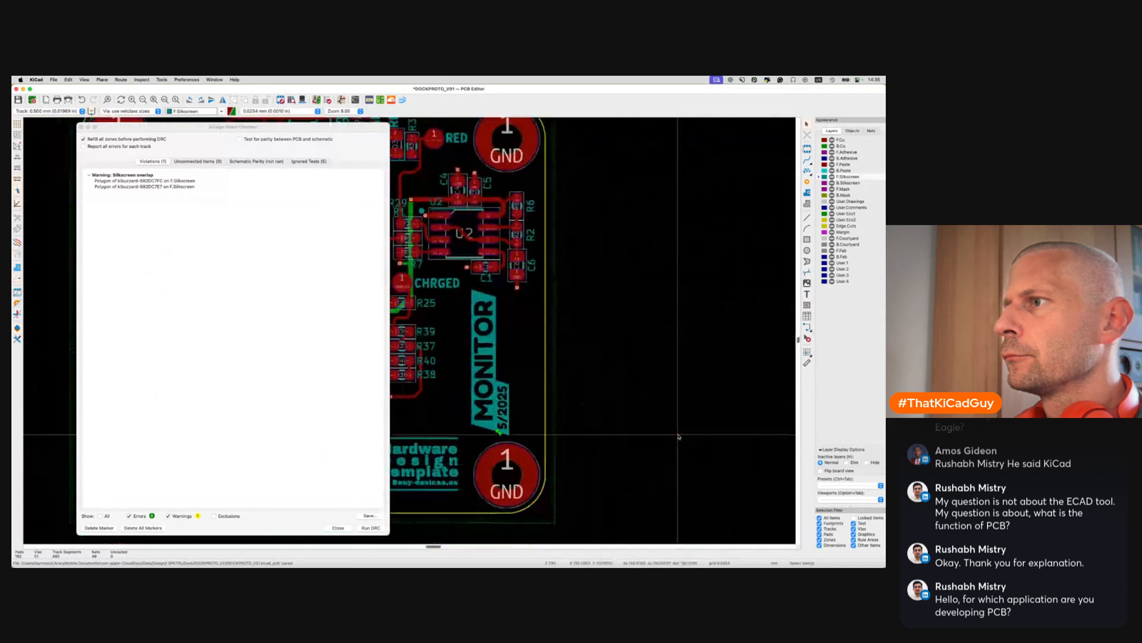
{"action": "scroll", "coordinate": [538, 367], "scroll_direction": "up", "scroll_amount": 5}
{"action": "left_click", "coordinate": [567, 402]}
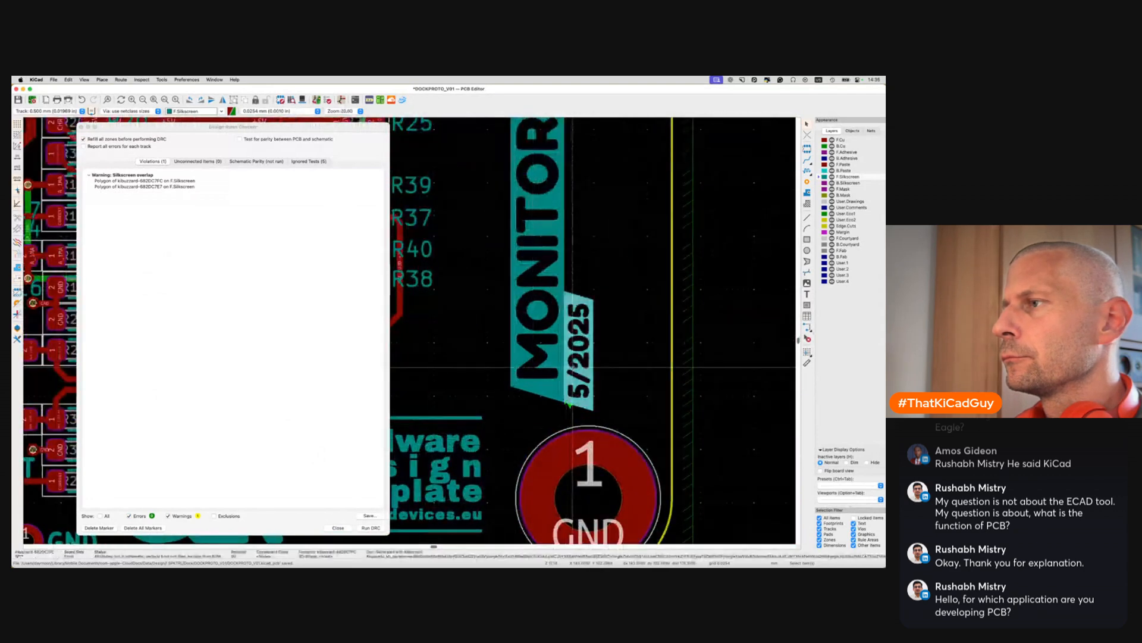
{"action": "scroll", "coordinate": [567, 416], "scroll_direction": "up", "scroll_amount": 2}
{"action": "scroll", "coordinate": [573, 367], "scroll_direction": "up", "scroll_amount": 2}
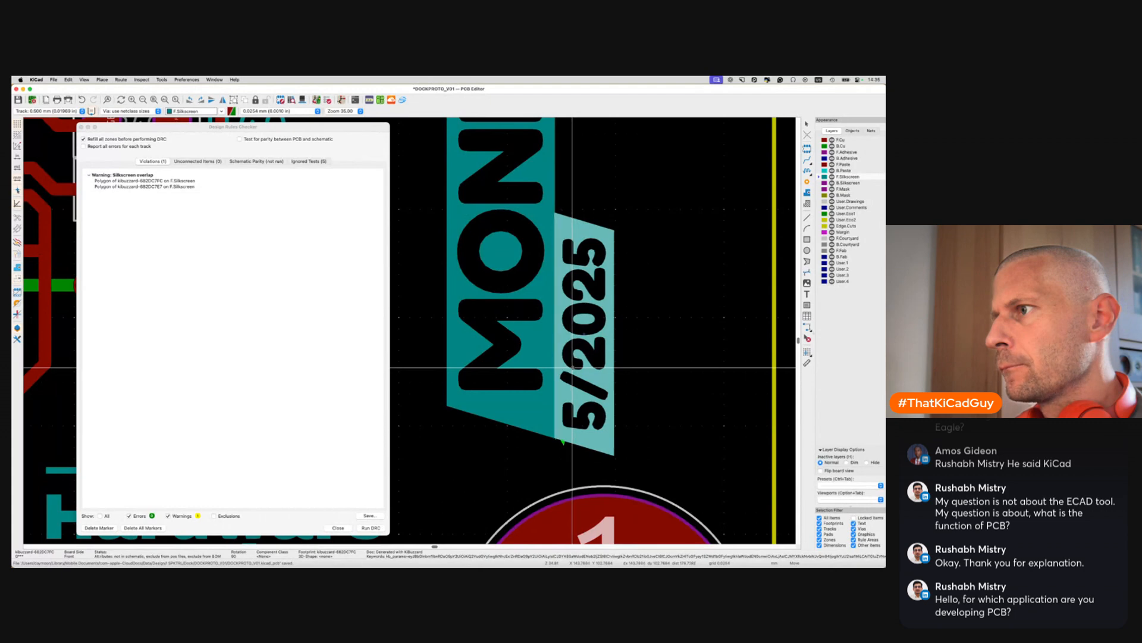
{"action": "key", "text": "Escape"}
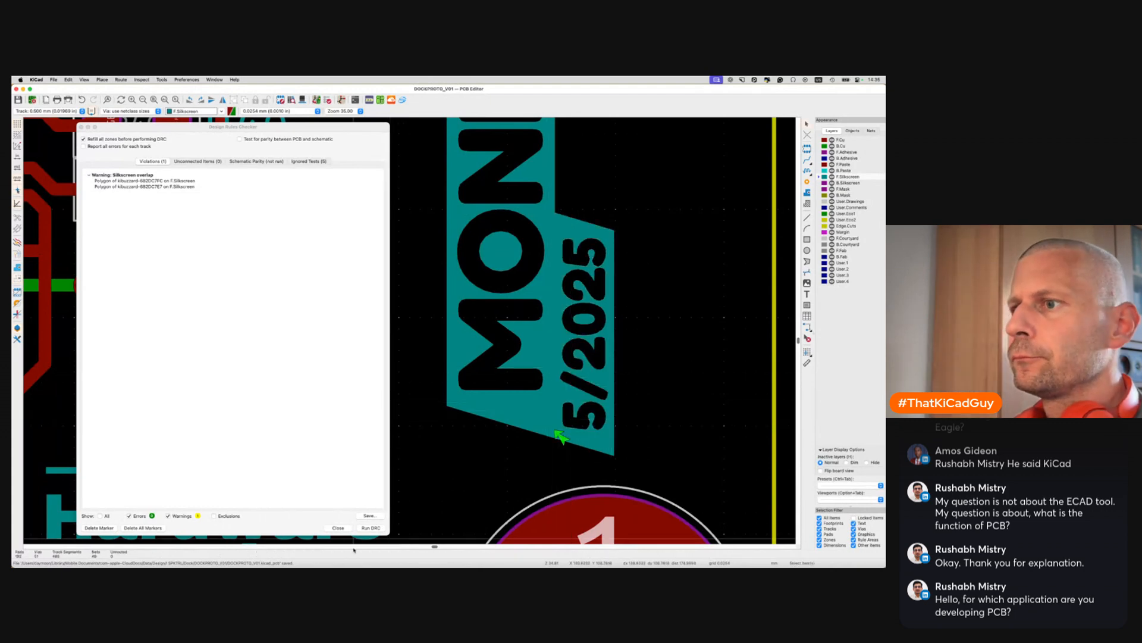
Run the design rules check once more on the whole board and close the checker
{"action": "left_click", "coordinate": [364, 529]}
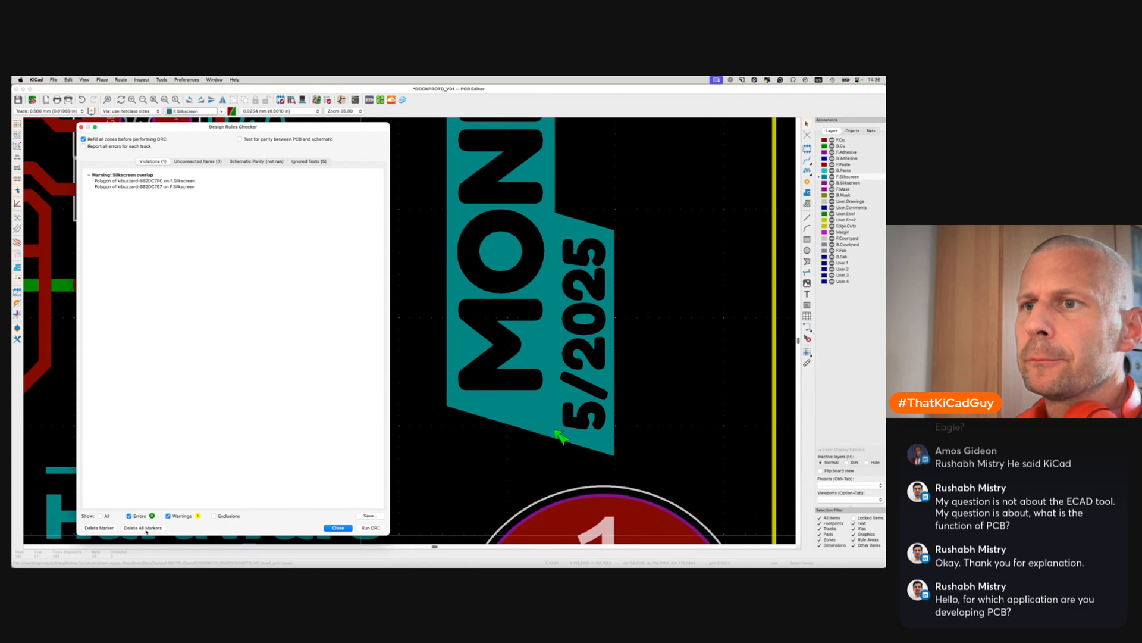
{"action": "left_click", "coordinate": [338, 528]}
{"action": "scroll", "coordinate": [329, 465], "scroll_direction": "down", "scroll_amount": 5}
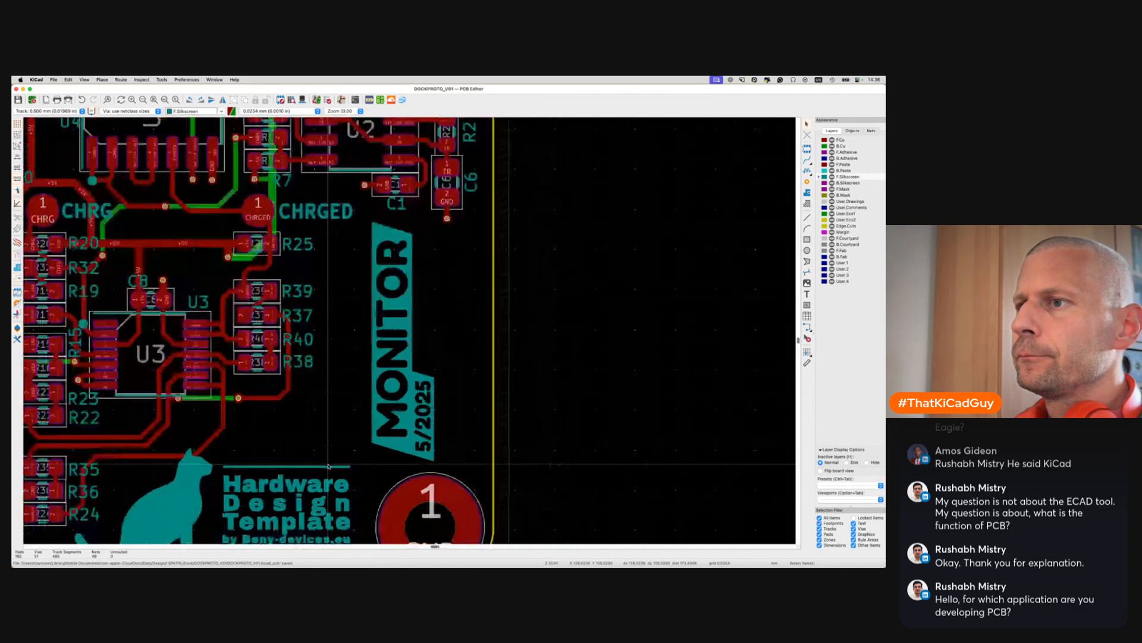
{"action": "scroll", "coordinate": [329, 466], "scroll_direction": "down", "scroll_amount": 3}
Open the board in the 3D viewer and inspect its bottom side, then its top side with the silkscreen labels
{"action": "key", "text": "alt+3"}
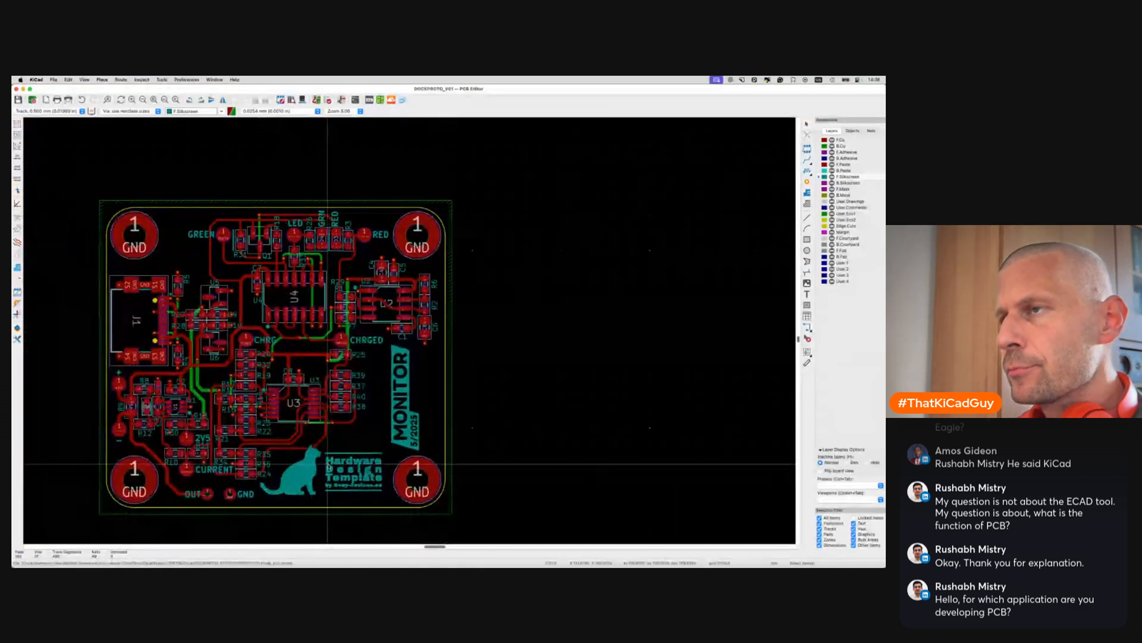
{"action": "key", "text": "shift+z"}
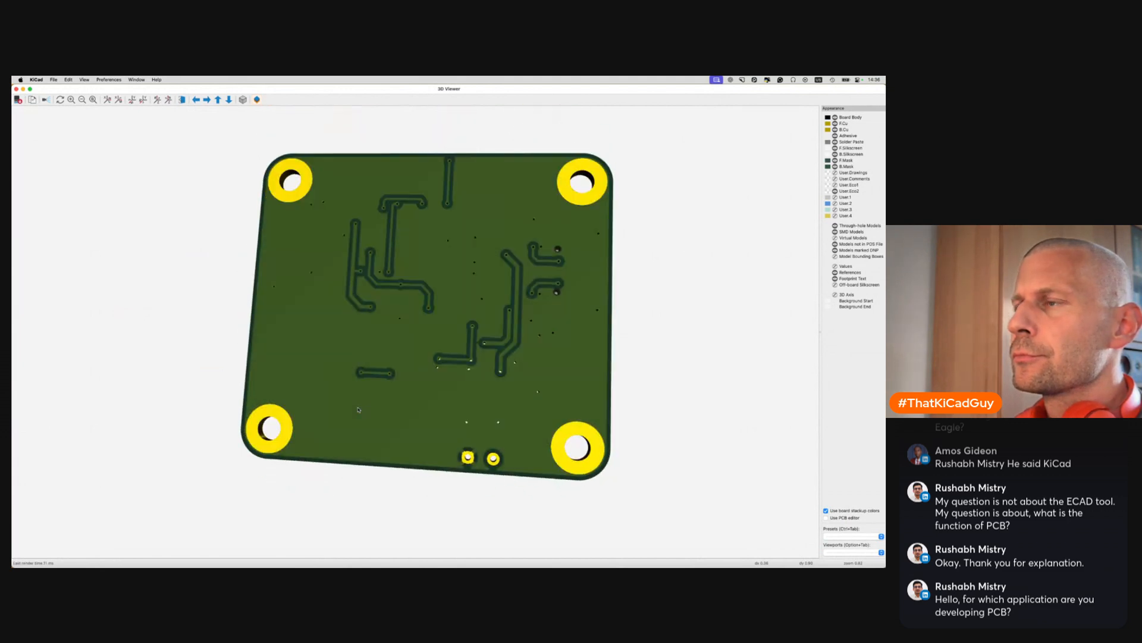
{"action": "key", "text": "z"}
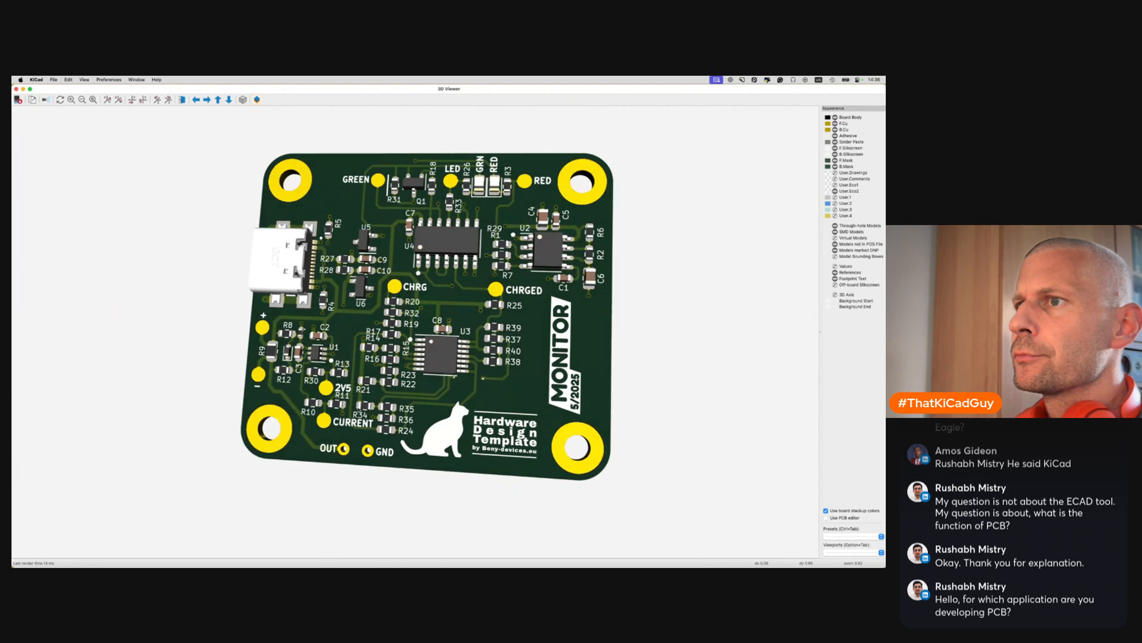